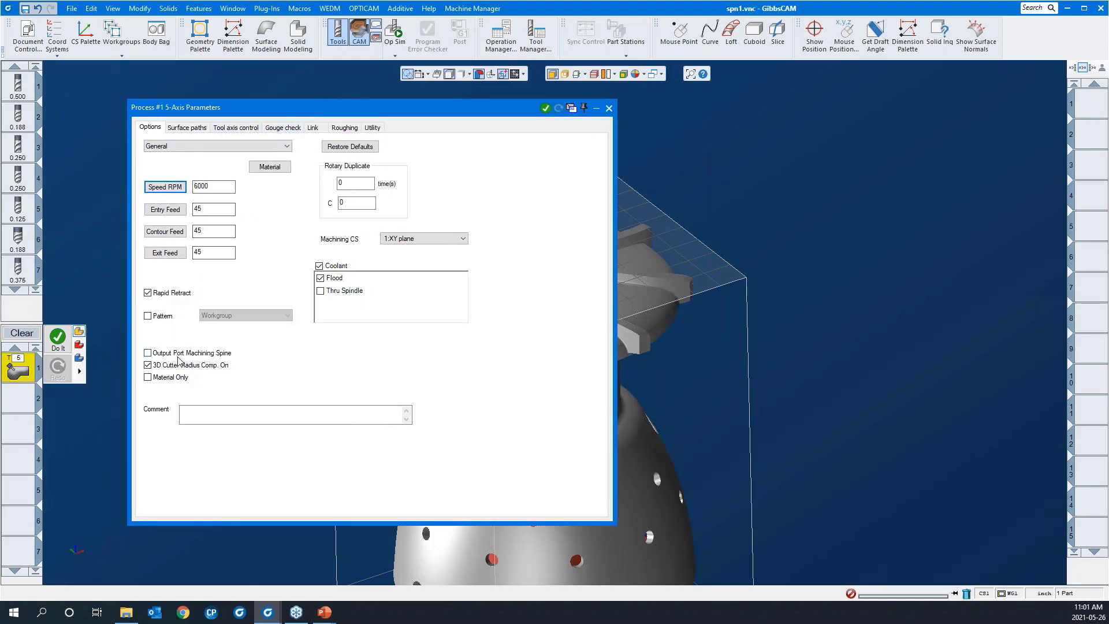
# - Turn off 3D cutter radius compensation and base the surface path calculation on Surfaces
pyautogui.click(155, 365)
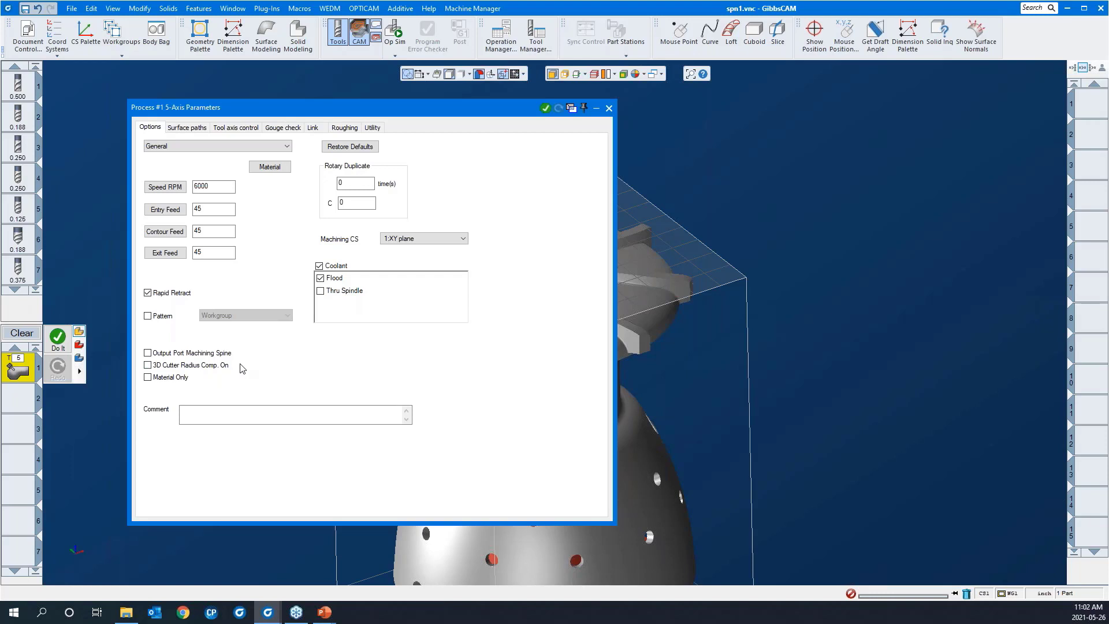
pyautogui.click(187, 127)
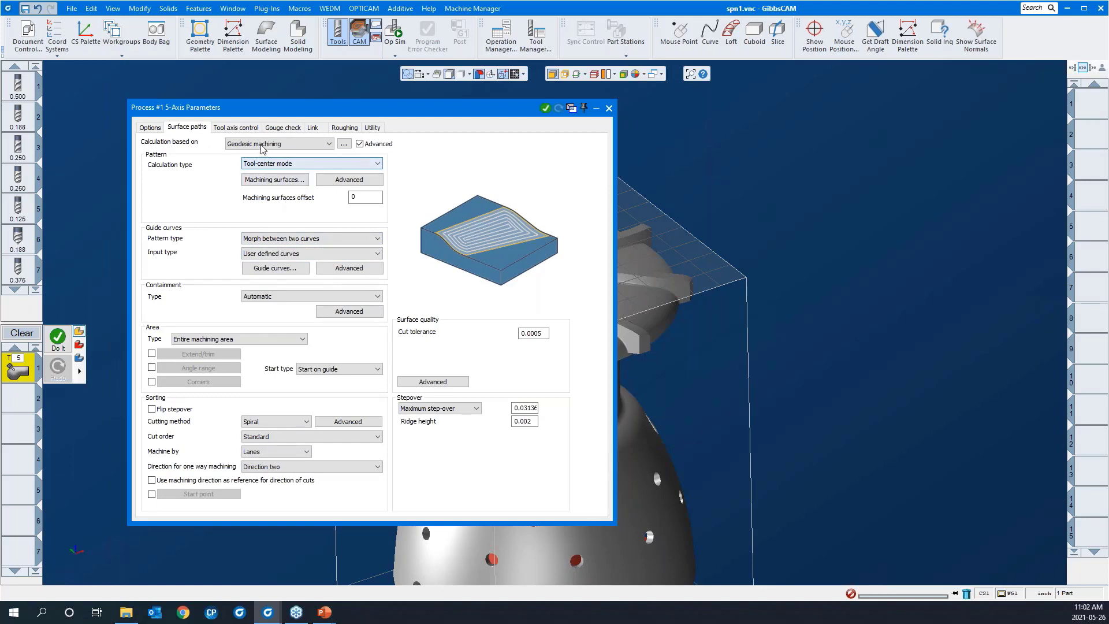
pyautogui.click(261, 144)
pyautogui.click(254, 154)
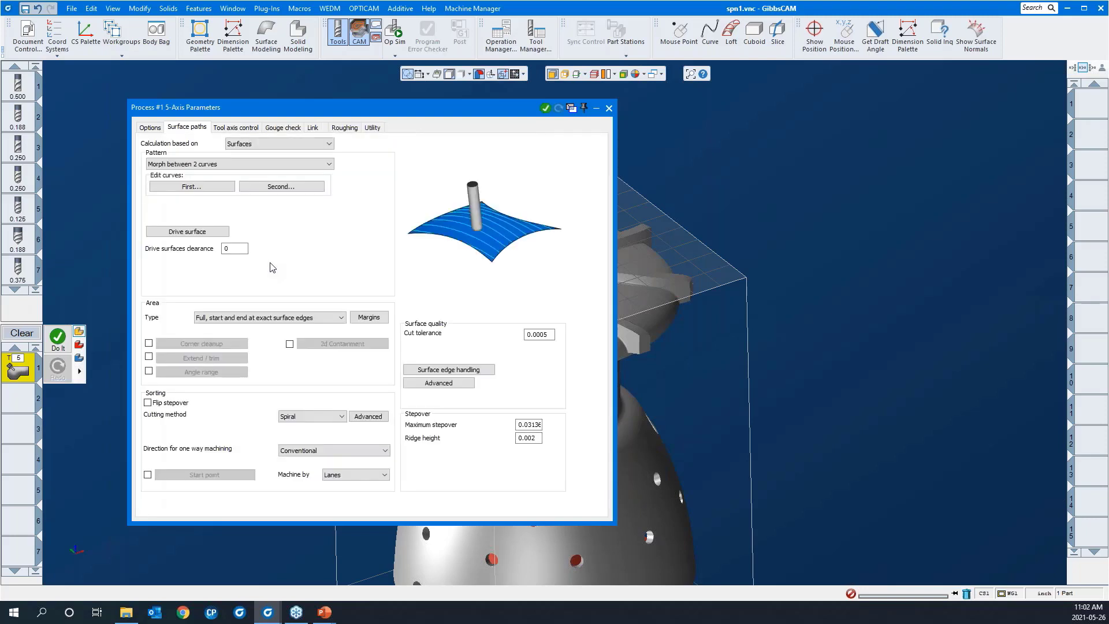
# - Examine the surface path fields for drive surfaces clearance, cut tolerance and maximum stepover
pyautogui.click(238, 249)
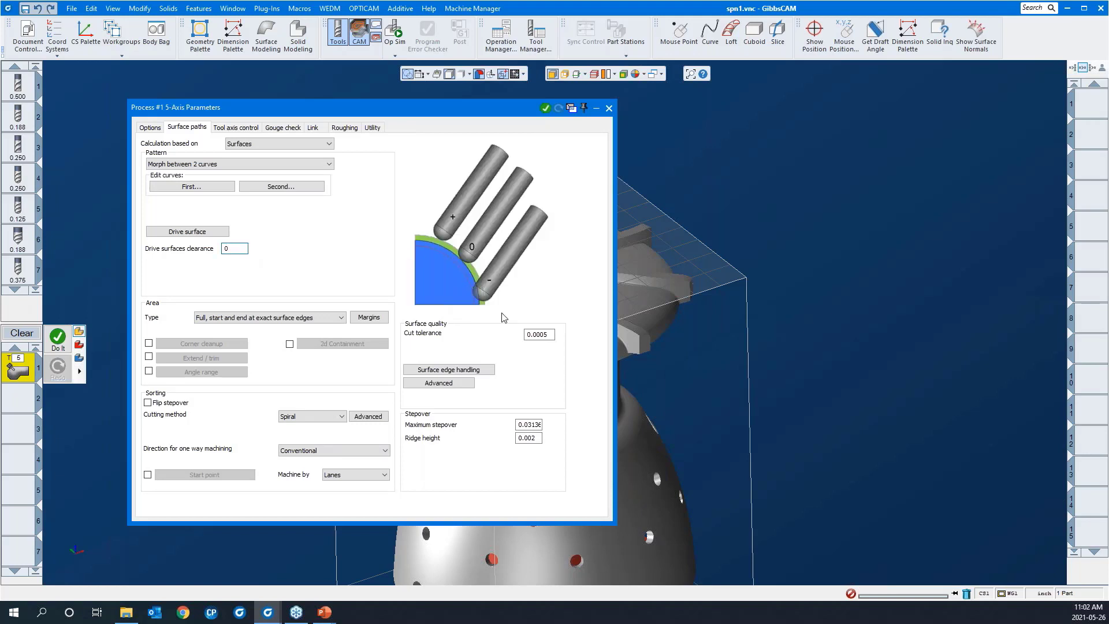
pyautogui.click(530, 336)
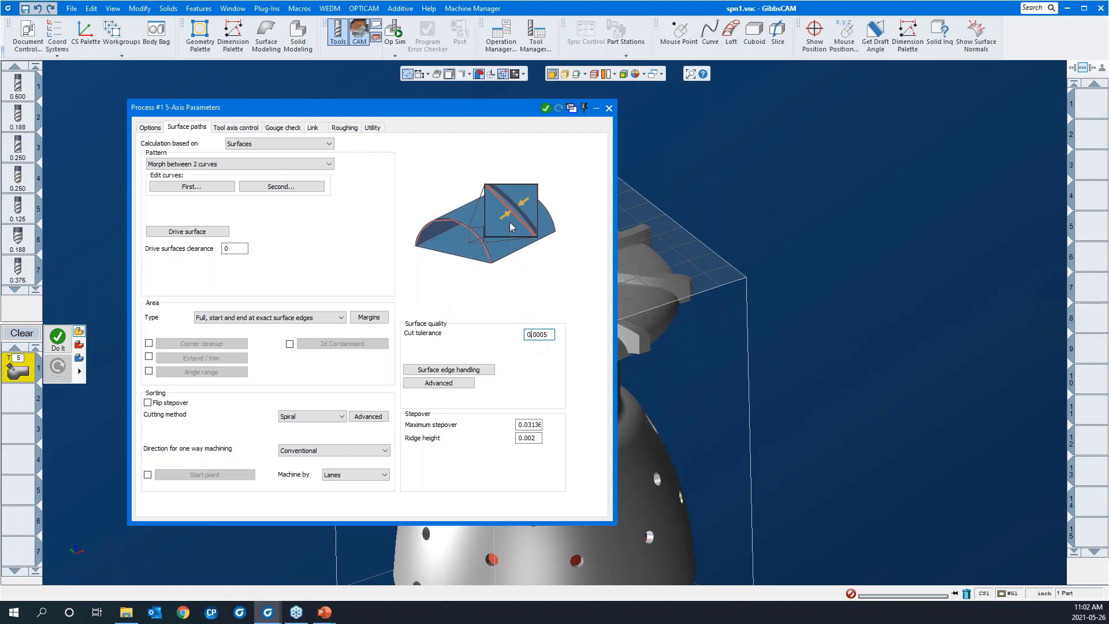
pyautogui.click(526, 425)
pyautogui.press('Tab')
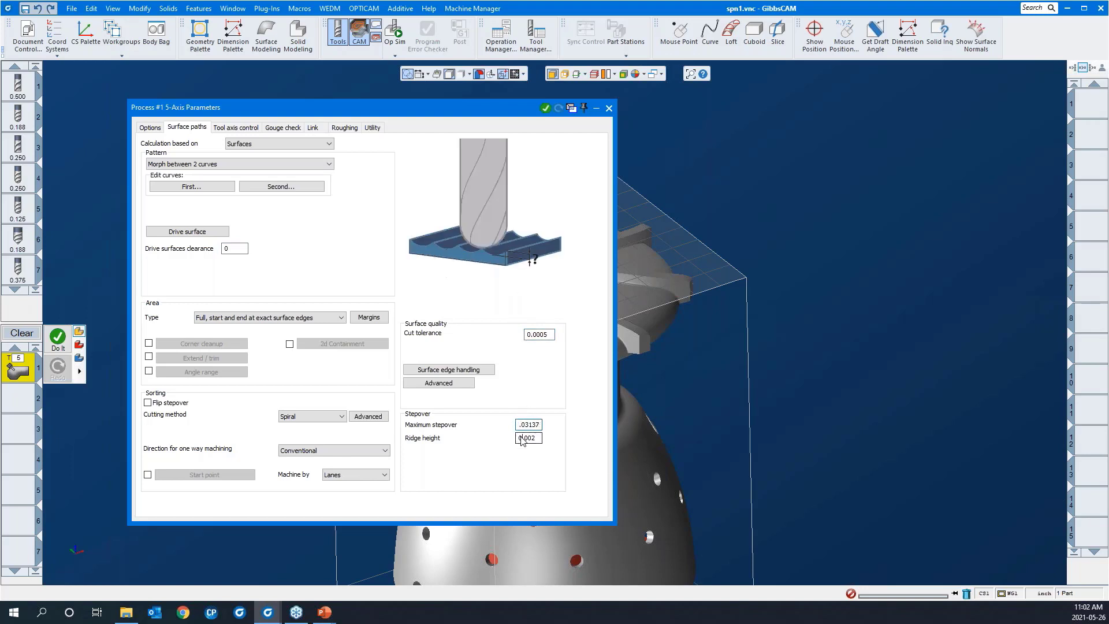
# - Set the output format of the tool axis control to 5 Axis
pyautogui.click(245, 129)
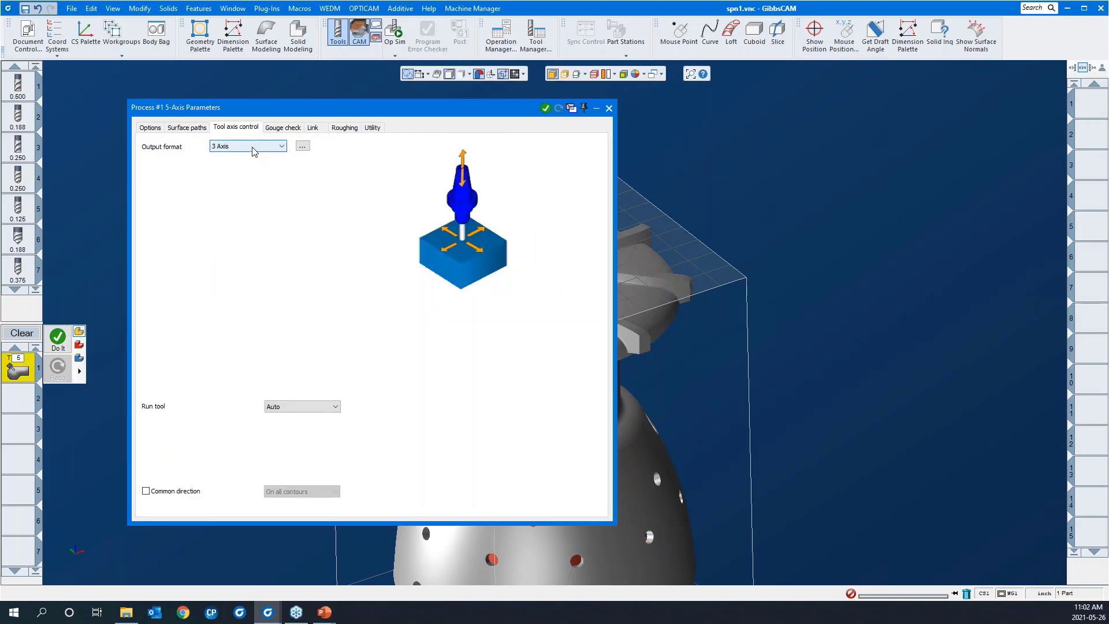
pyautogui.click(252, 148)
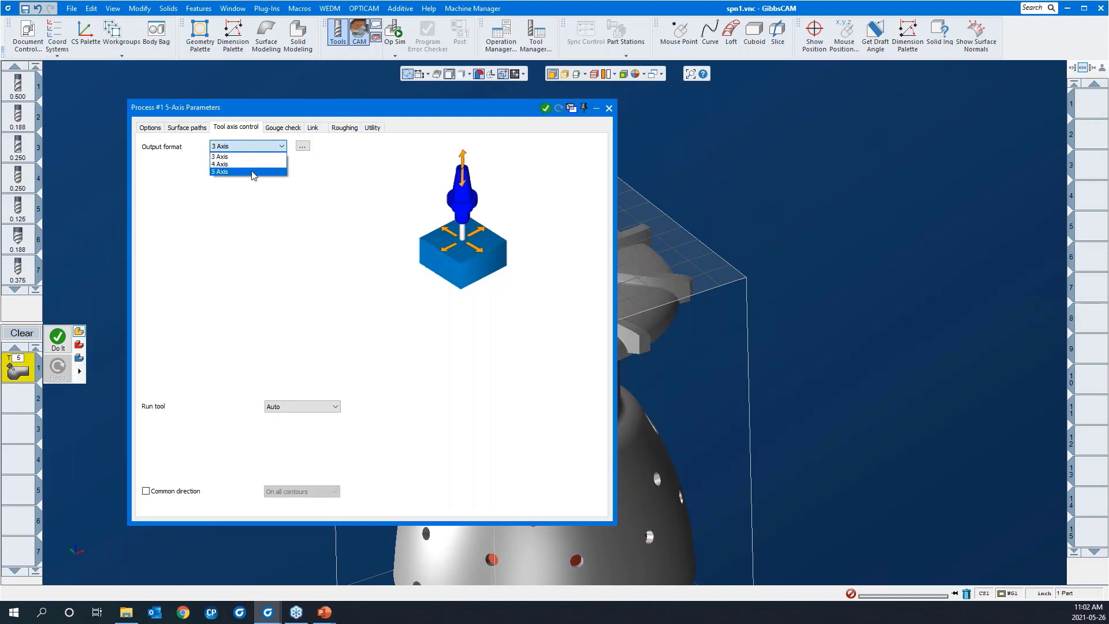
pyautogui.click(252, 170)
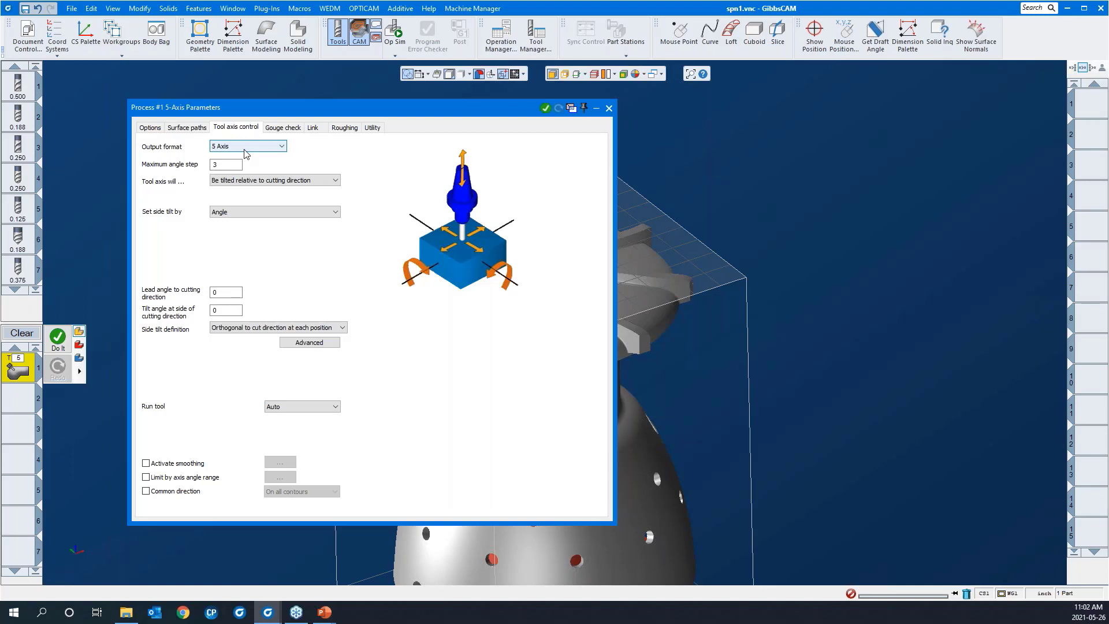
pyautogui.click(247, 149)
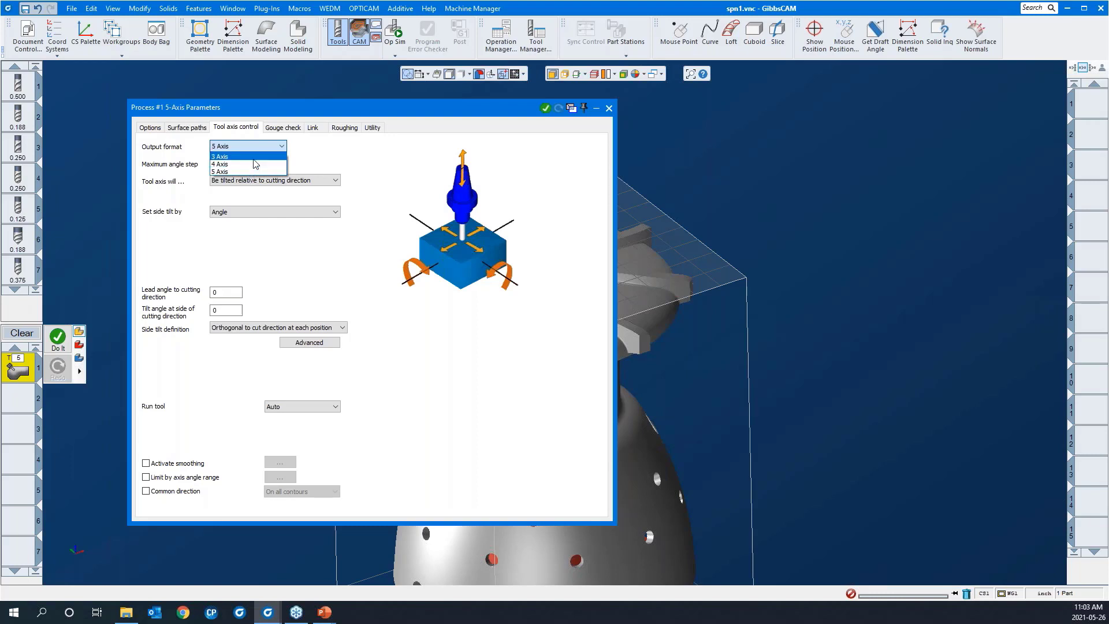
pyautogui.click(333, 161)
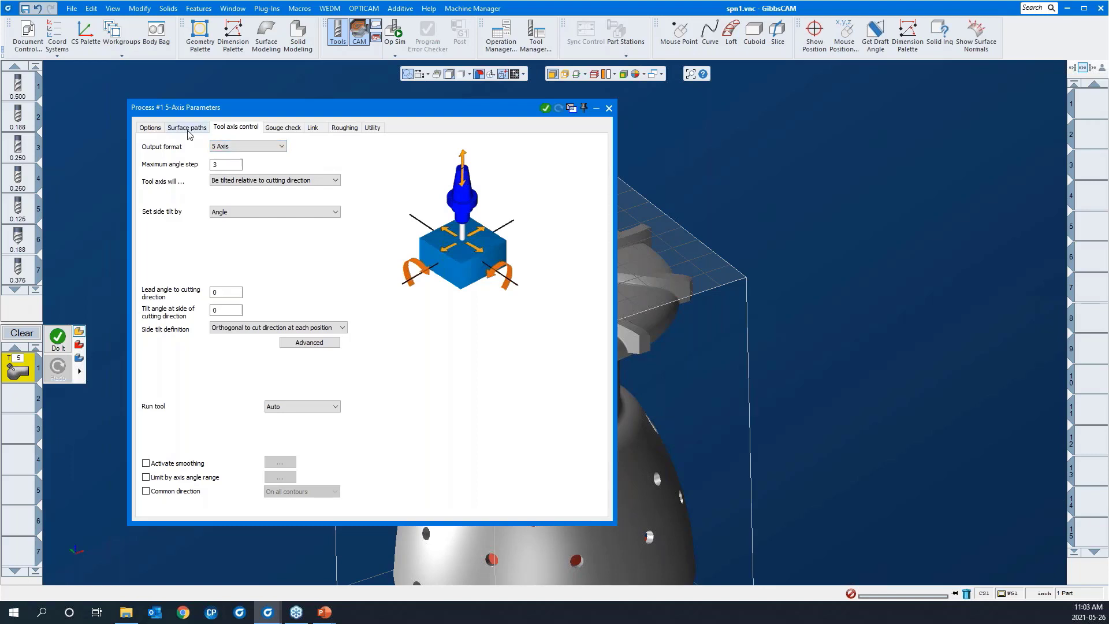
# - Examine the toolpath patterns offered for calculations based on Surfaces, Triangle mesh and Wireframe
pyautogui.click(187, 128)
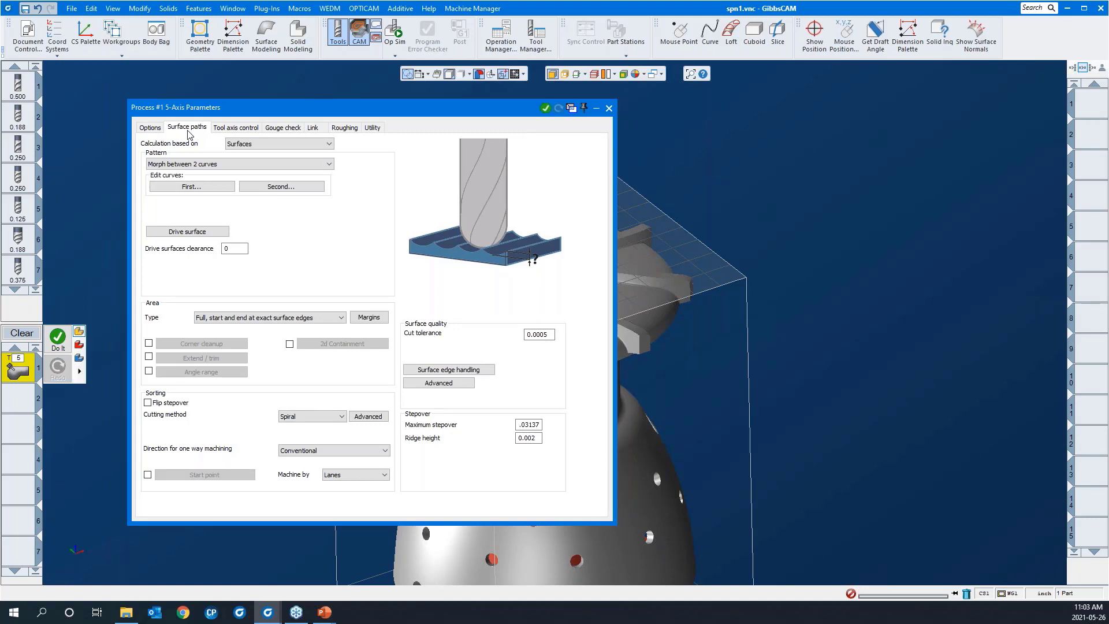
pyautogui.click(249, 168)
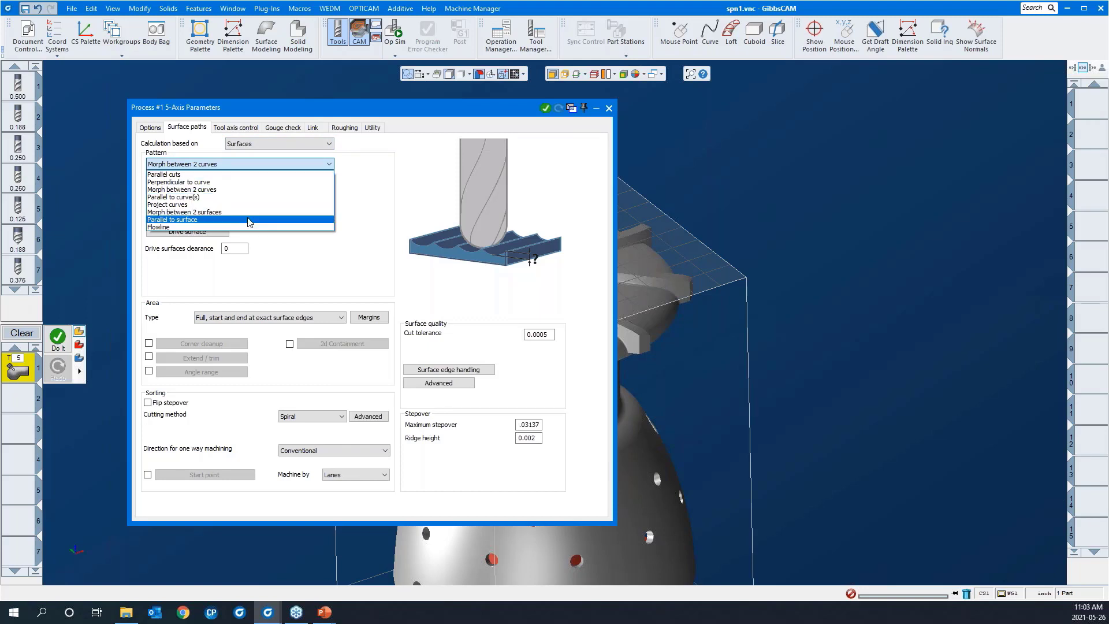
pyautogui.click(276, 146)
pyautogui.click(277, 146)
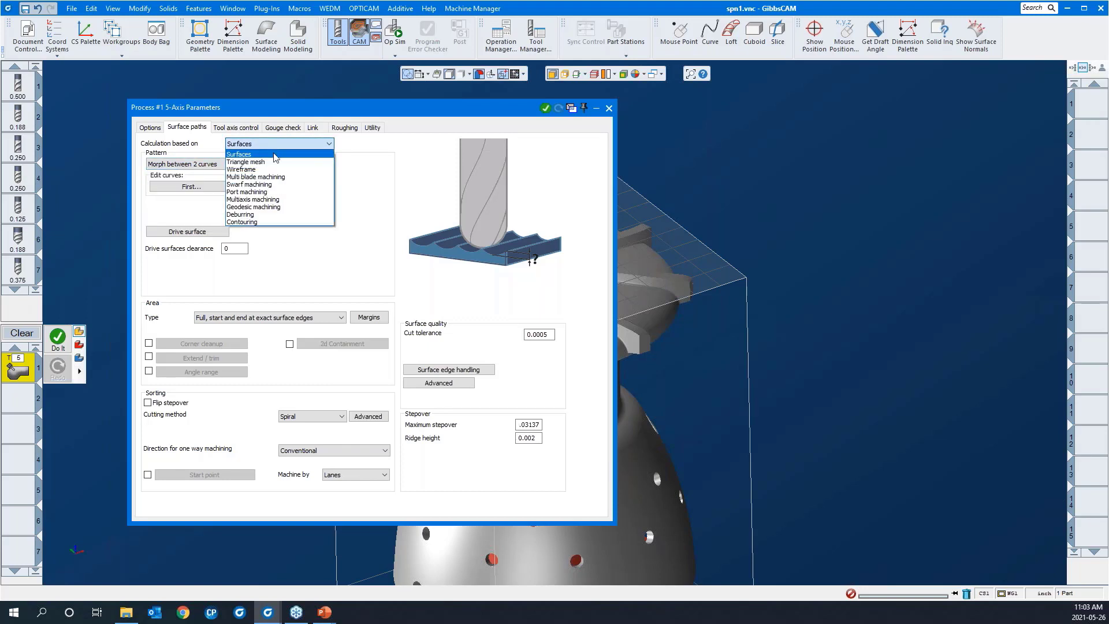
pyautogui.click(273, 165)
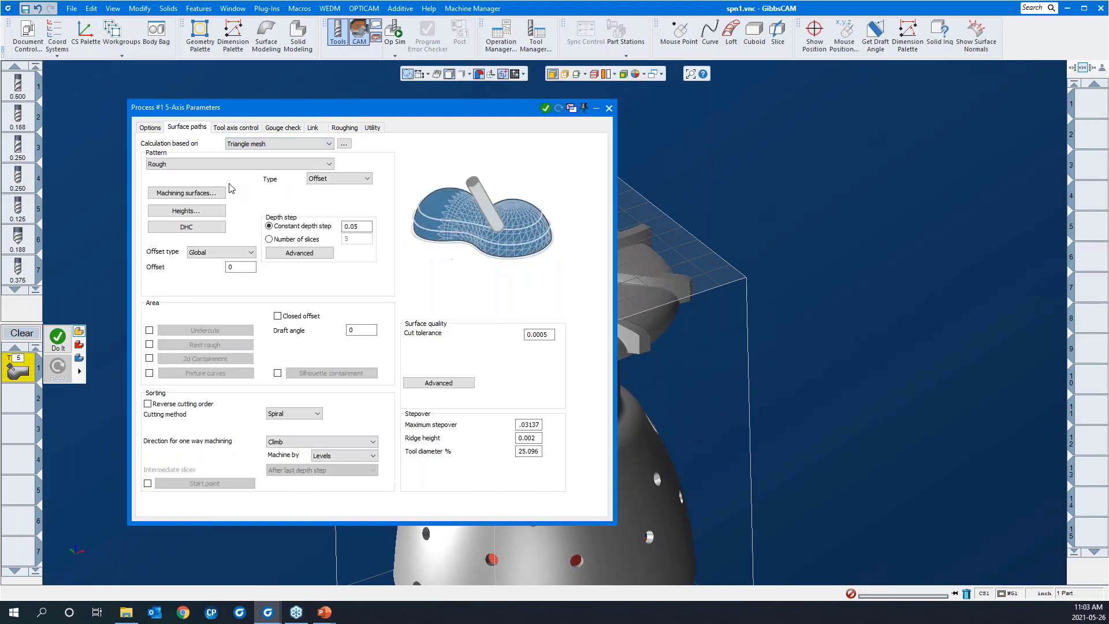
pyautogui.click(218, 165)
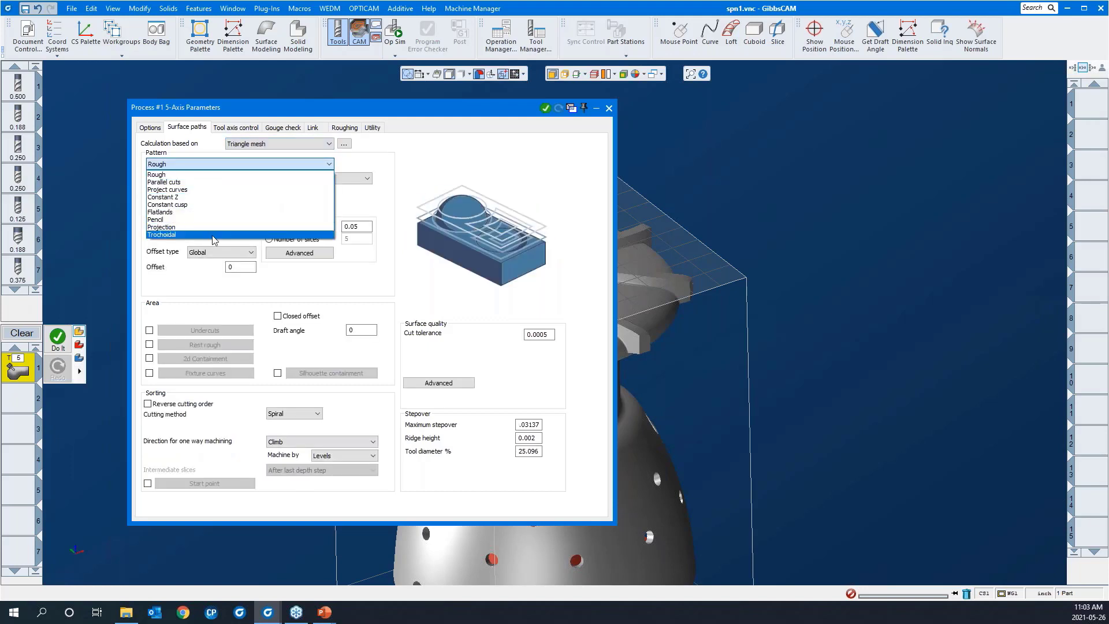
pyautogui.click(239, 141)
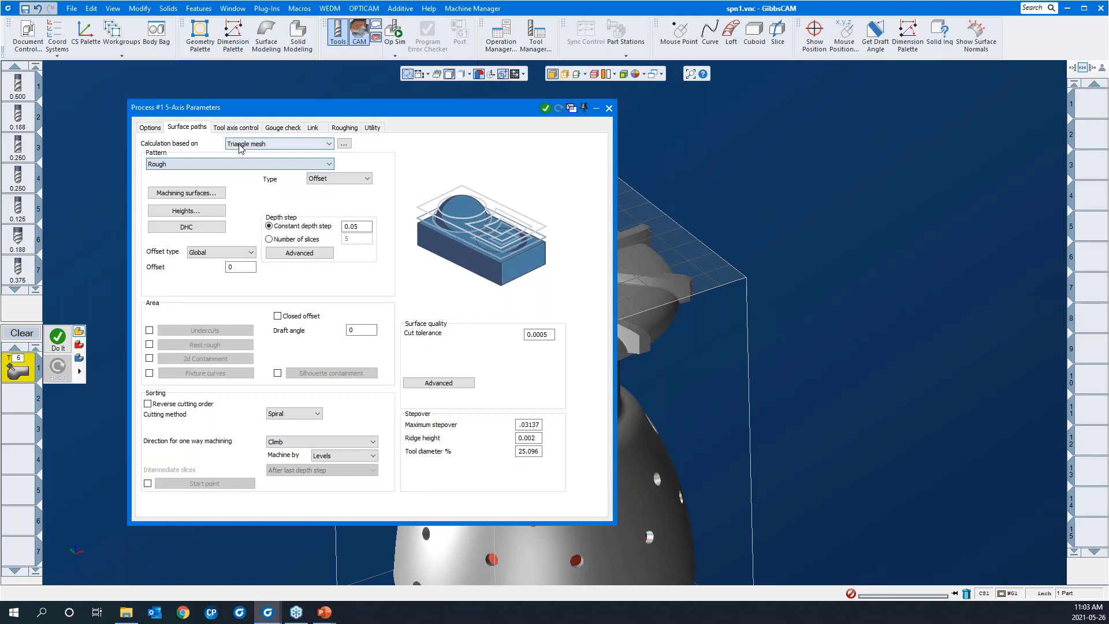
pyautogui.click(239, 146)
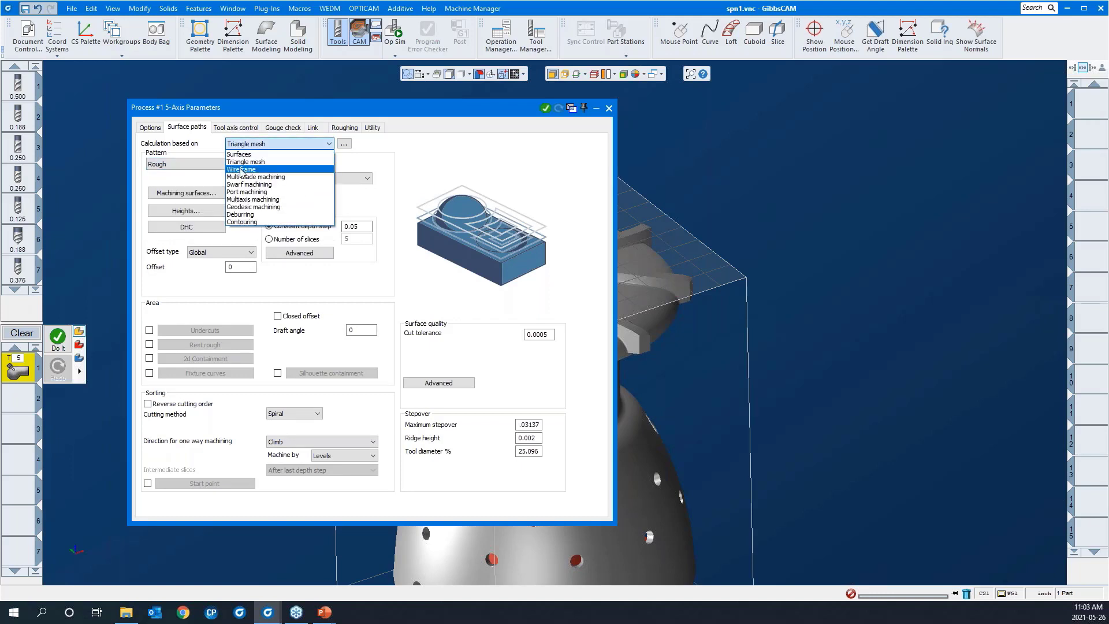
pyautogui.click(241, 158)
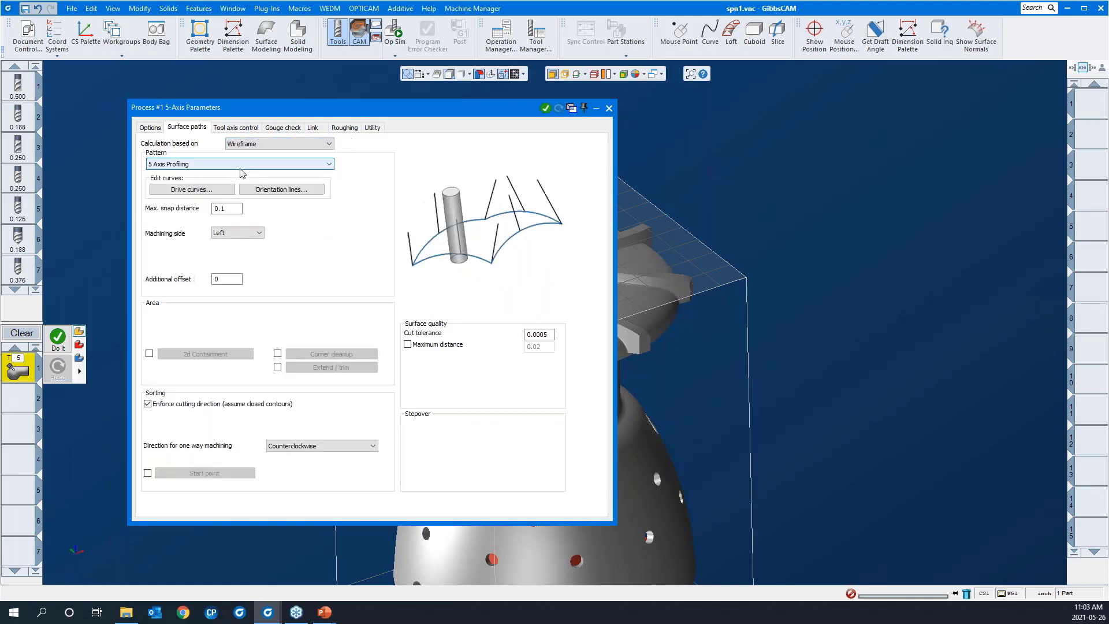
pyautogui.click(242, 168)
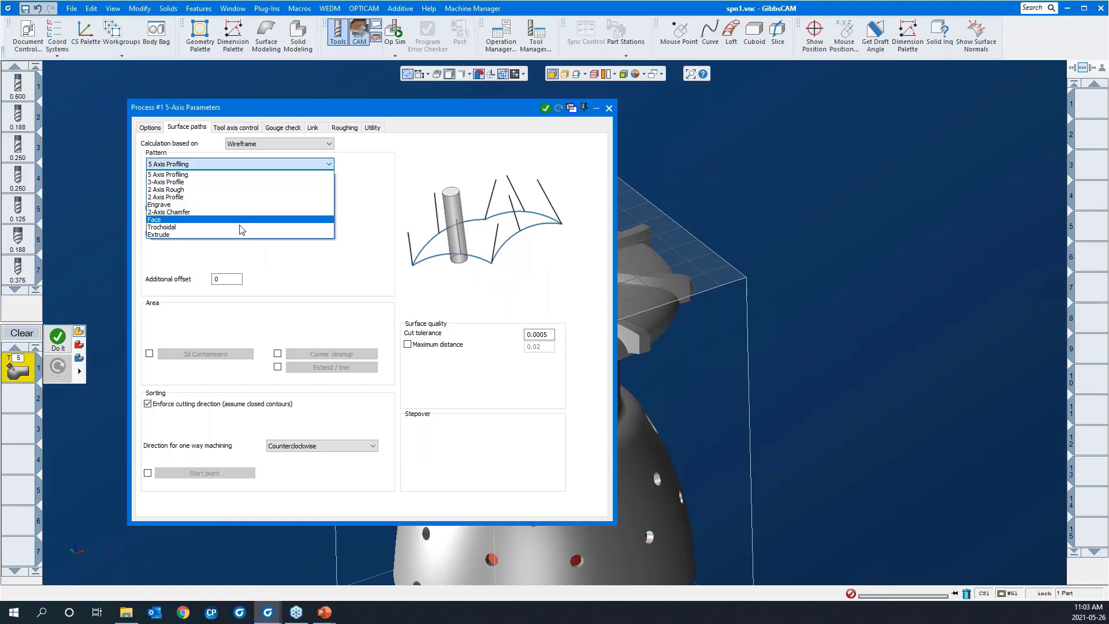
pyautogui.click(263, 174)
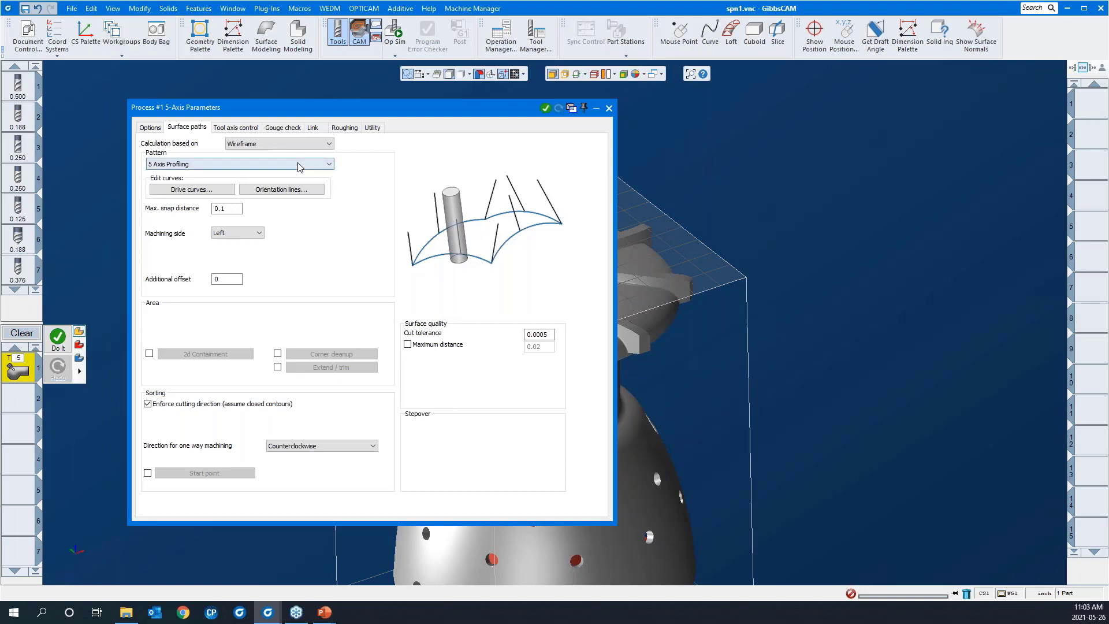
# - Examine the preset machining types in the process options and keep General
pyautogui.click(157, 128)
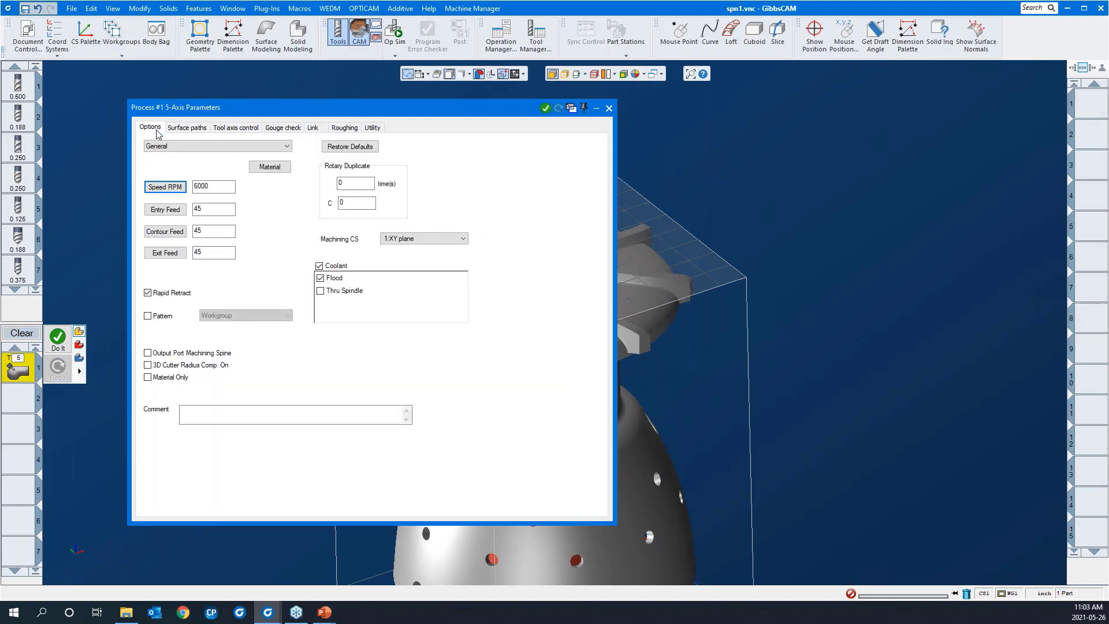
pyautogui.click(166, 146)
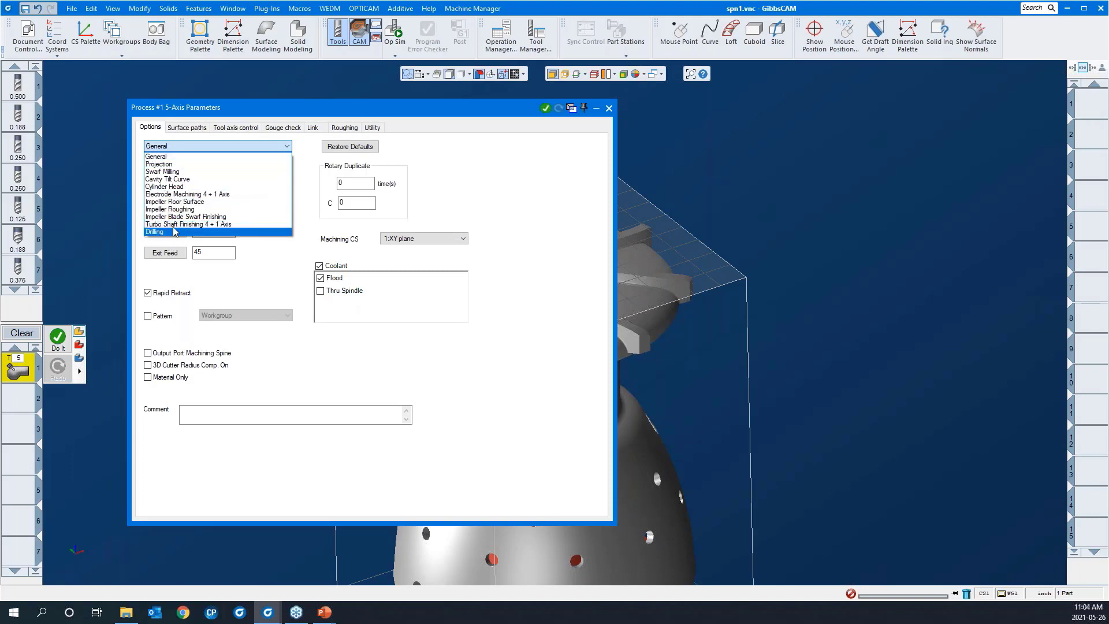
pyautogui.click(180, 157)
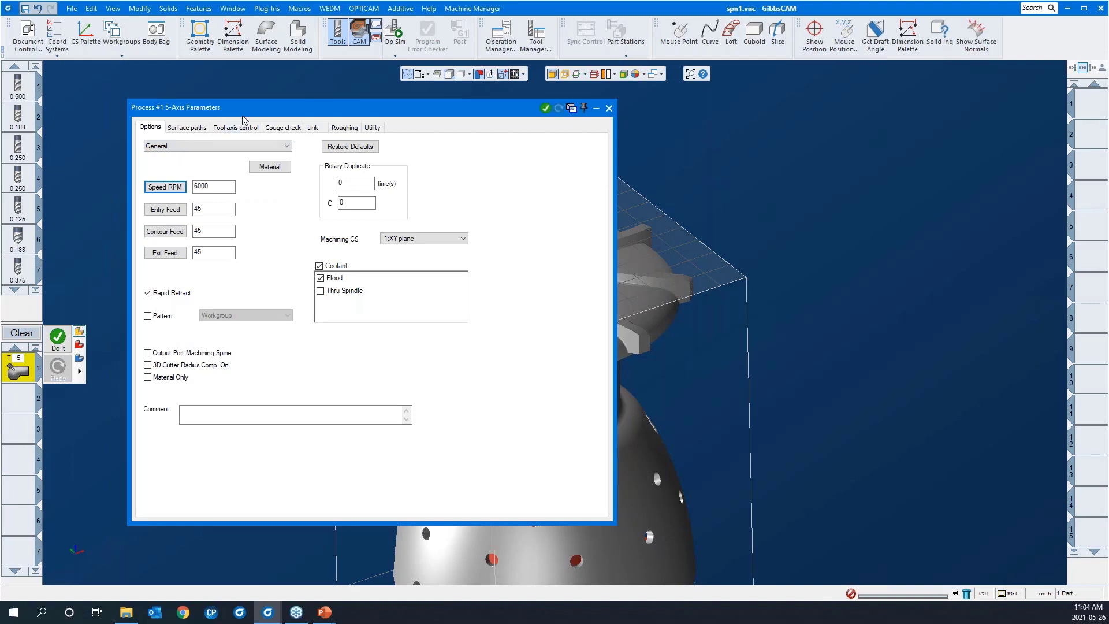
# - Move the 5-axis parameters window aside to uncover the part and base the surface path calculation on Surfaces
pyautogui.moveTo(244, 113); pyautogui.dragTo(563, 116)
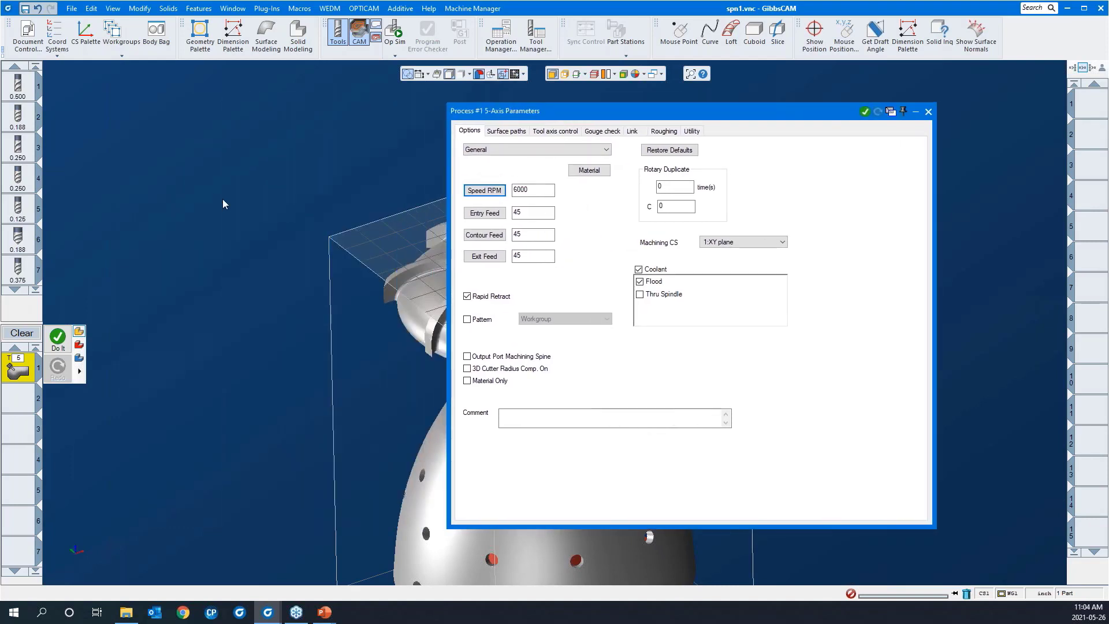
pyautogui.scroll(-2, 221, 203)
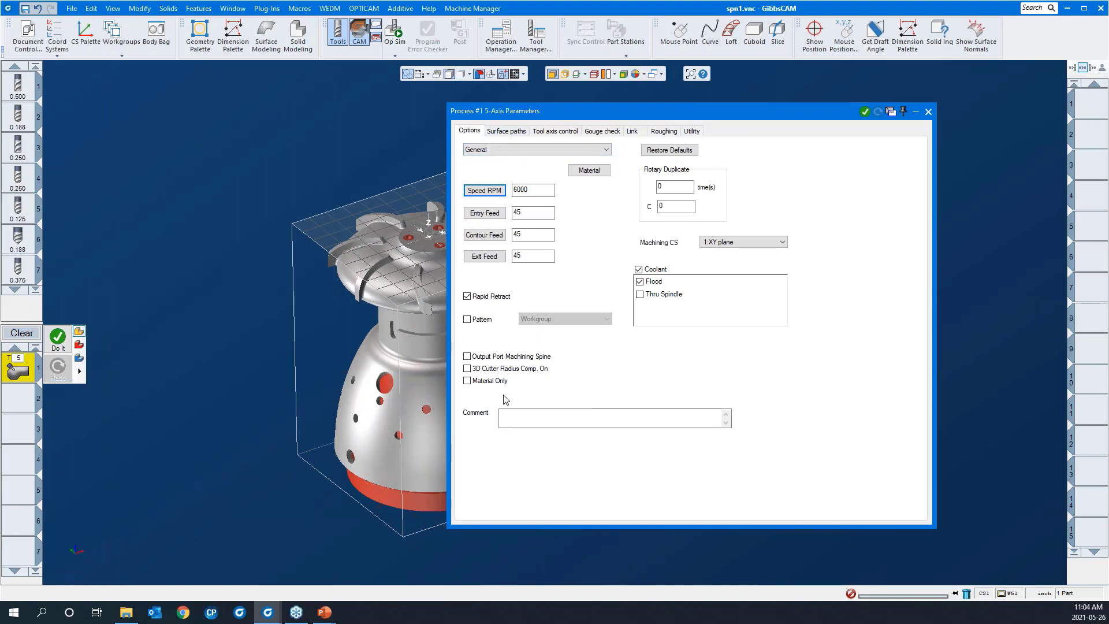
pyautogui.click(500, 131)
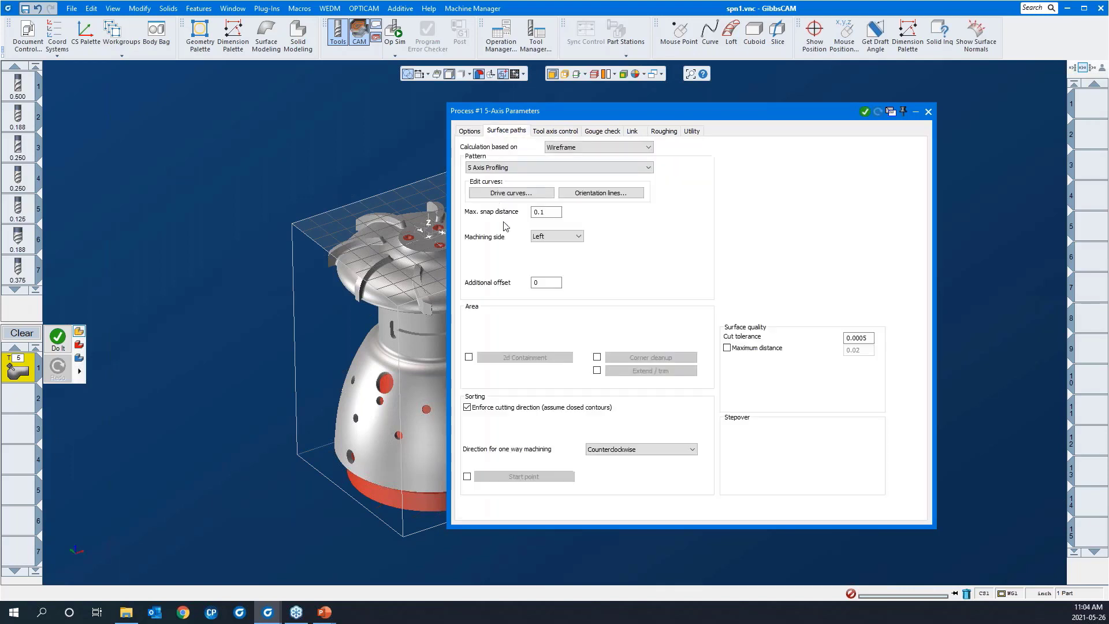
pyautogui.click(567, 147)
pyautogui.click(569, 158)
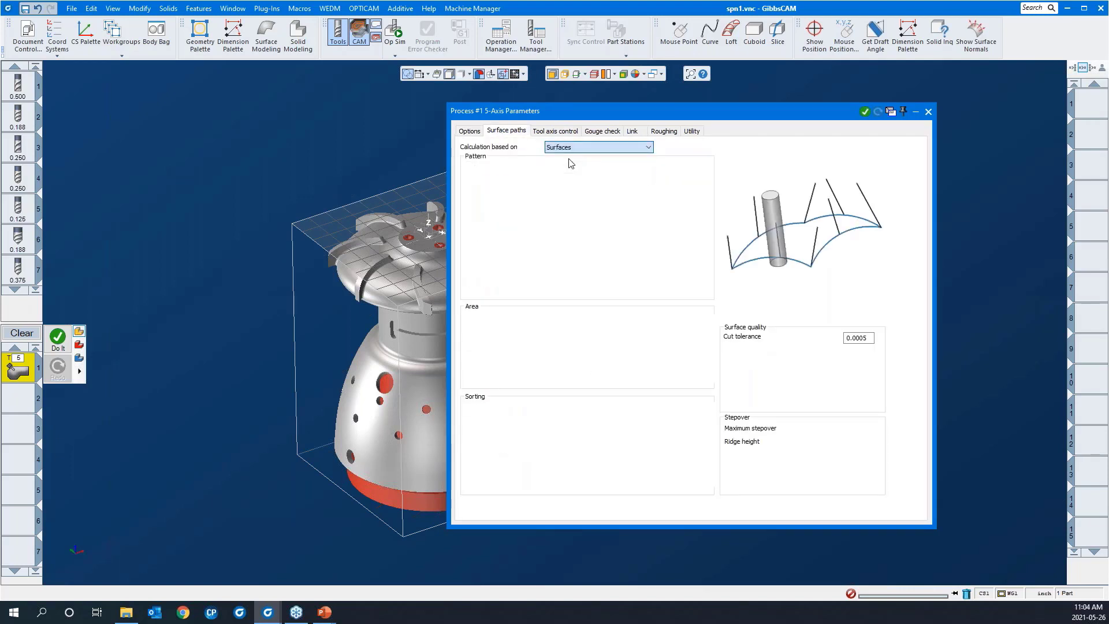
# - Choose the lower edge of the front blade's base as the first edge curve for the morph pattern
pyautogui.scroll(-1, 237, 220)
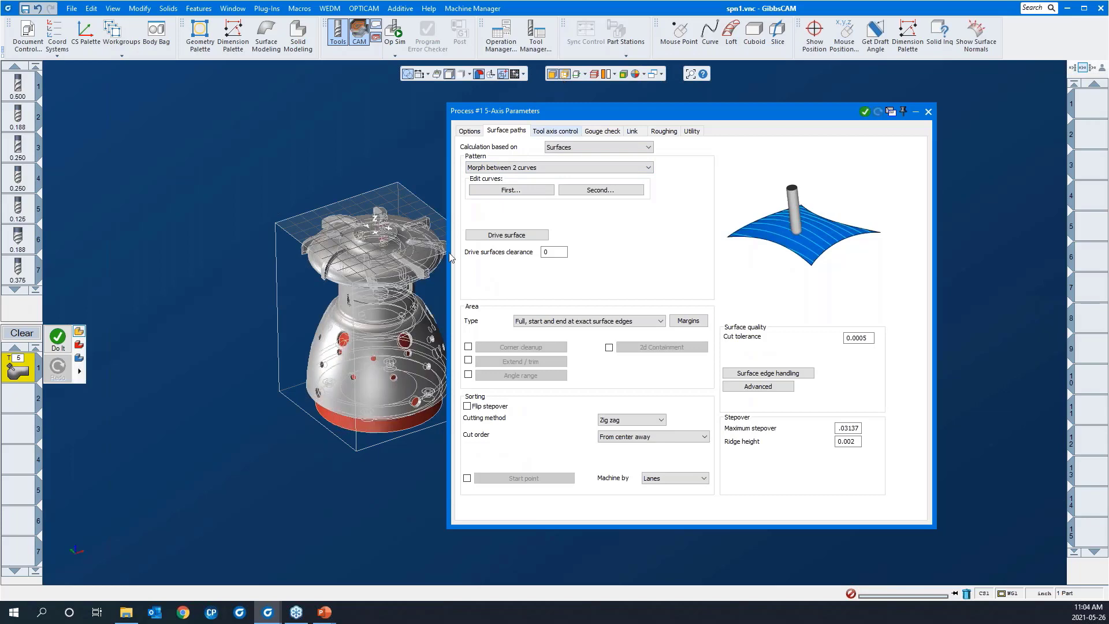
pyautogui.click(84, 573)
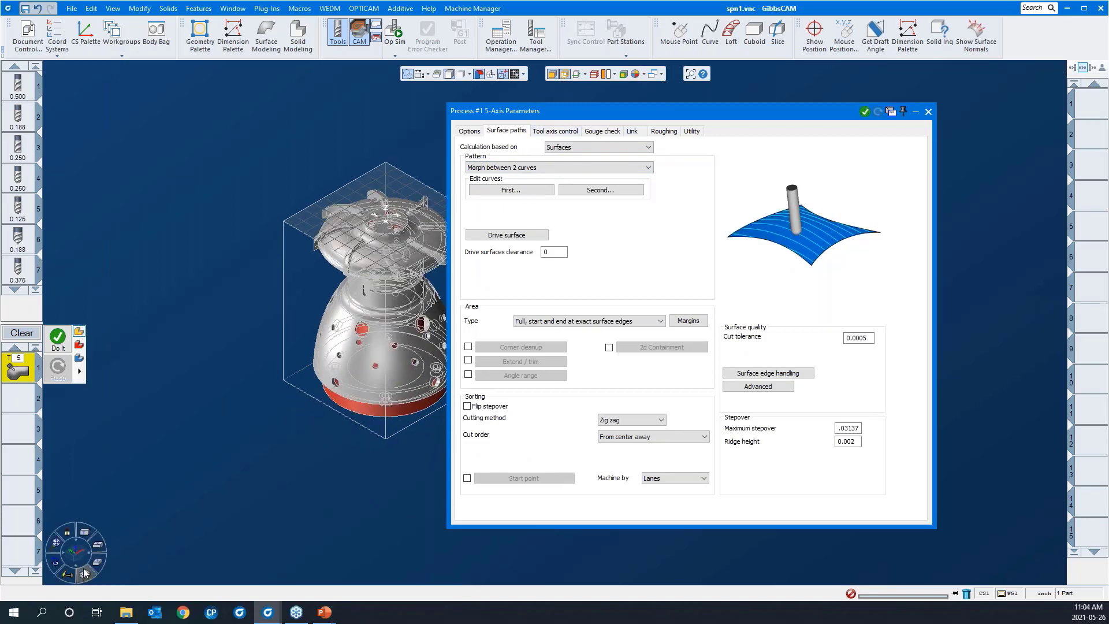
pyautogui.moveTo(272, 183); pyautogui.dragTo(500, 335)
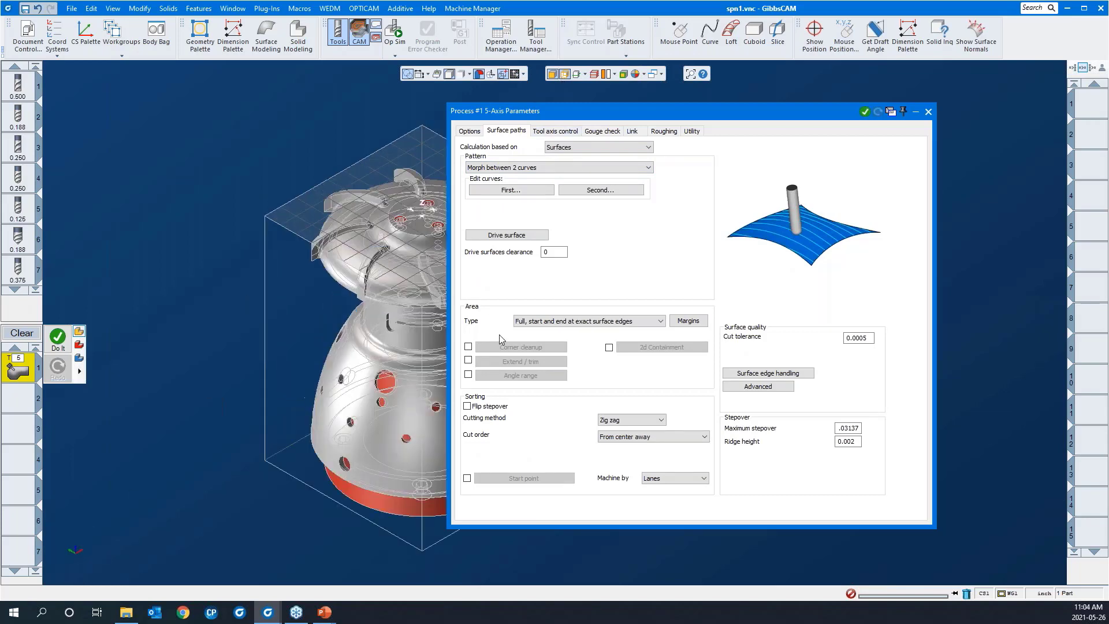
pyautogui.moveTo(334, 421); pyautogui.dragTo(207, 426, button='middle')
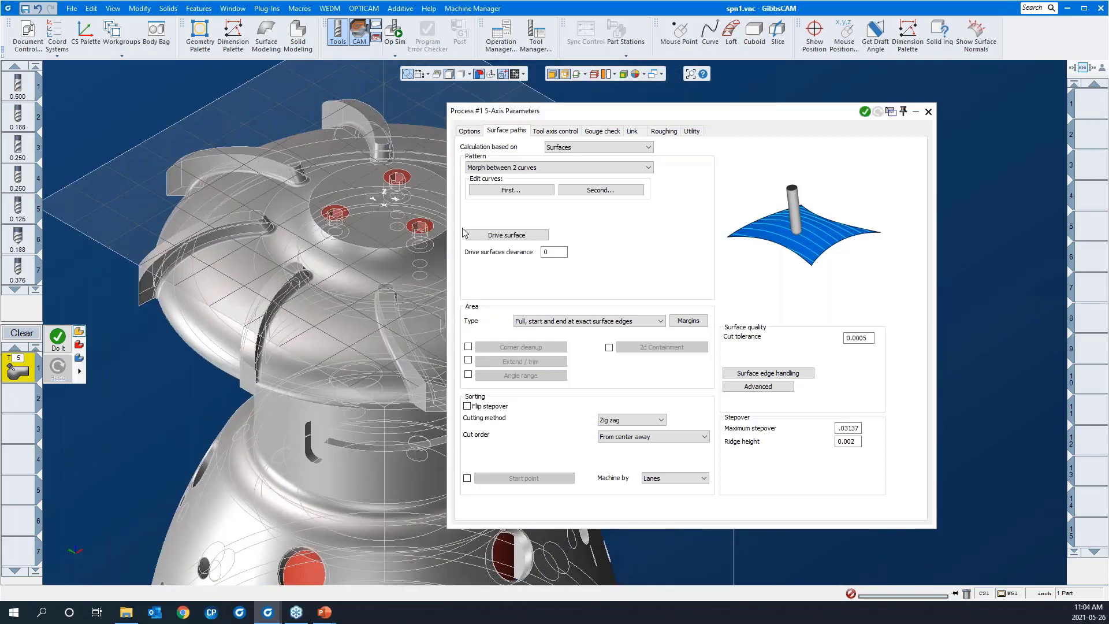
pyautogui.click(498, 190)
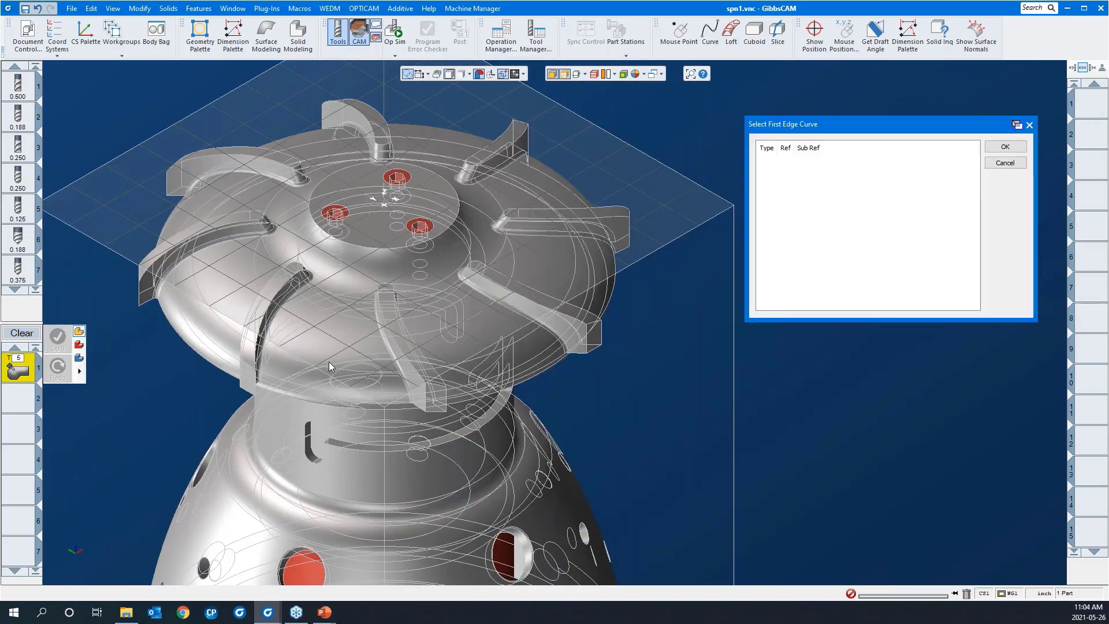
pyautogui.moveTo(328, 361); pyautogui.dragTo(209, 208)
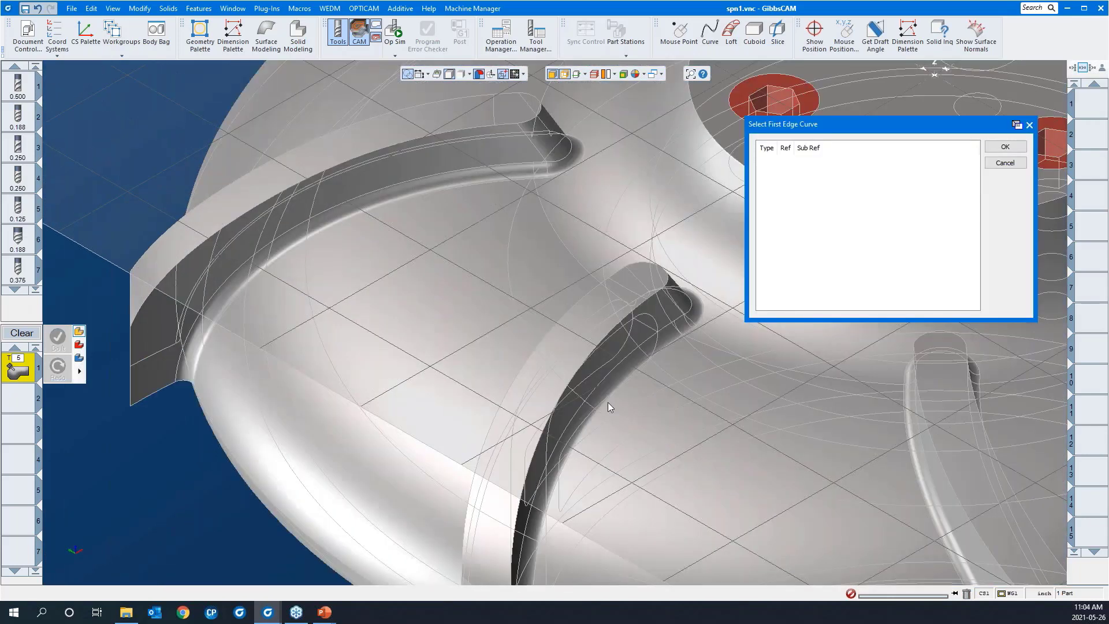
pyautogui.click(668, 344)
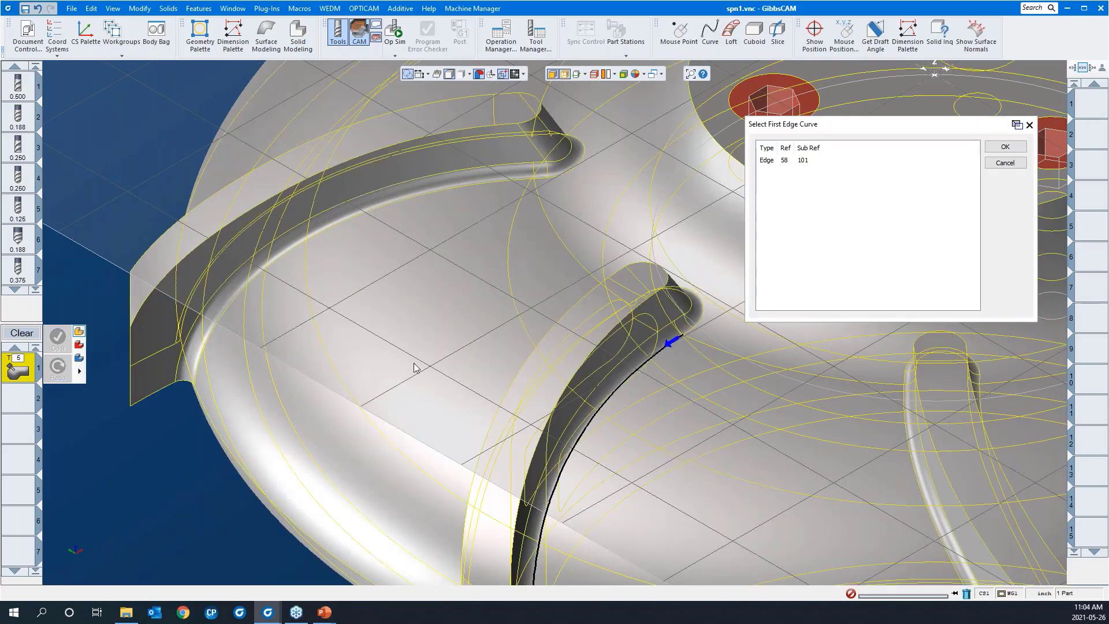
pyautogui.scroll(-3, 379, 364)
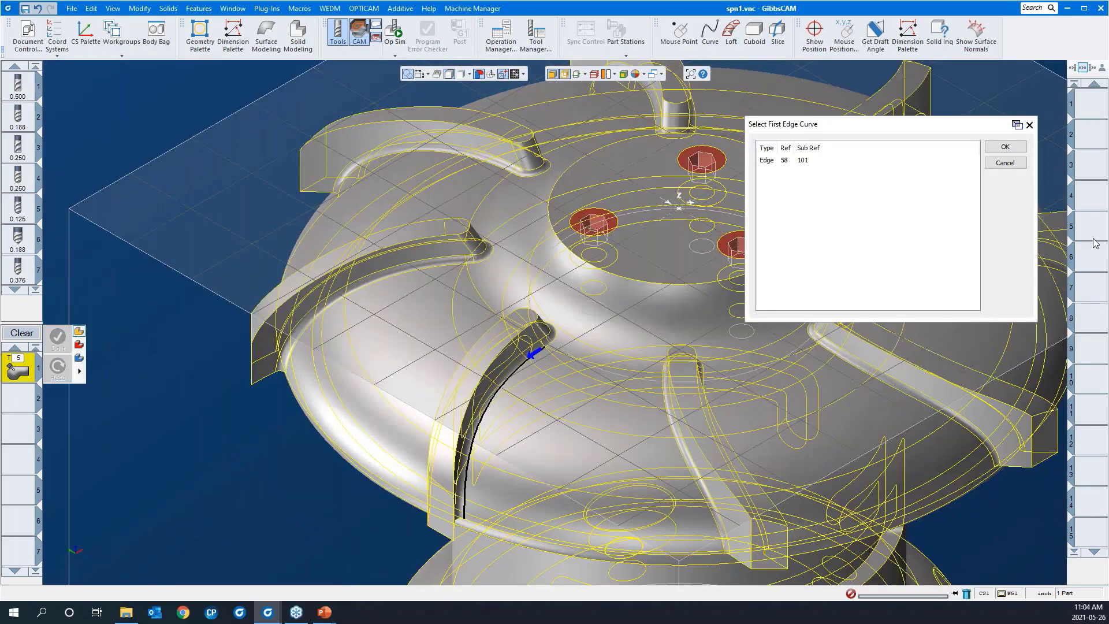
pyautogui.click(1006, 147)
# - Choose the facing base edge of the neighbouring blade as the second edge curve for the morph pattern
pyautogui.click(592, 192)
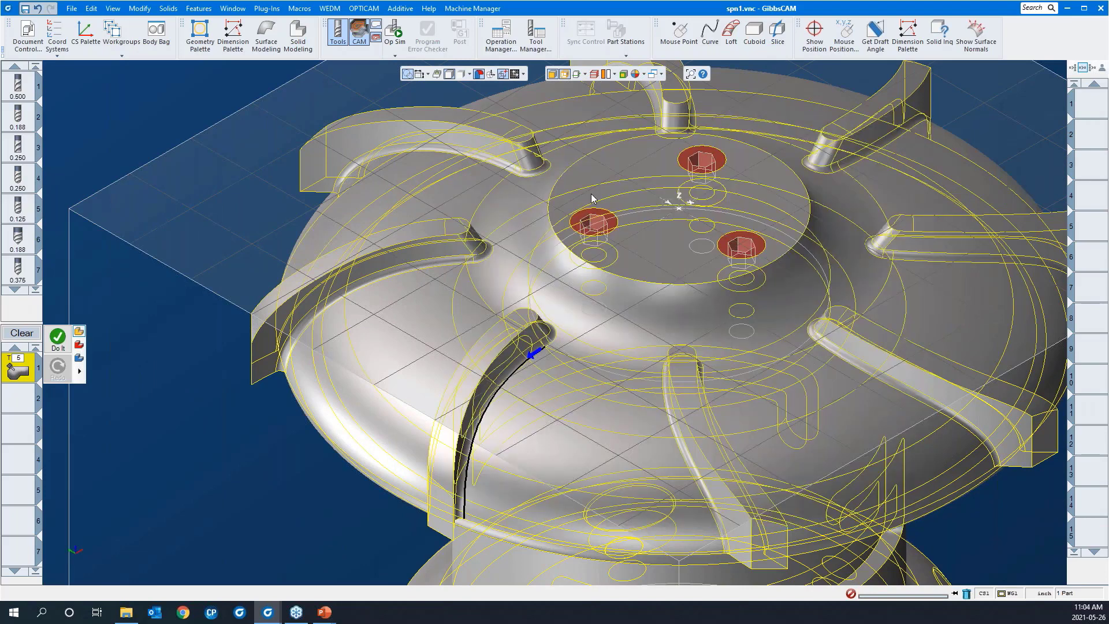
pyautogui.click(684, 459)
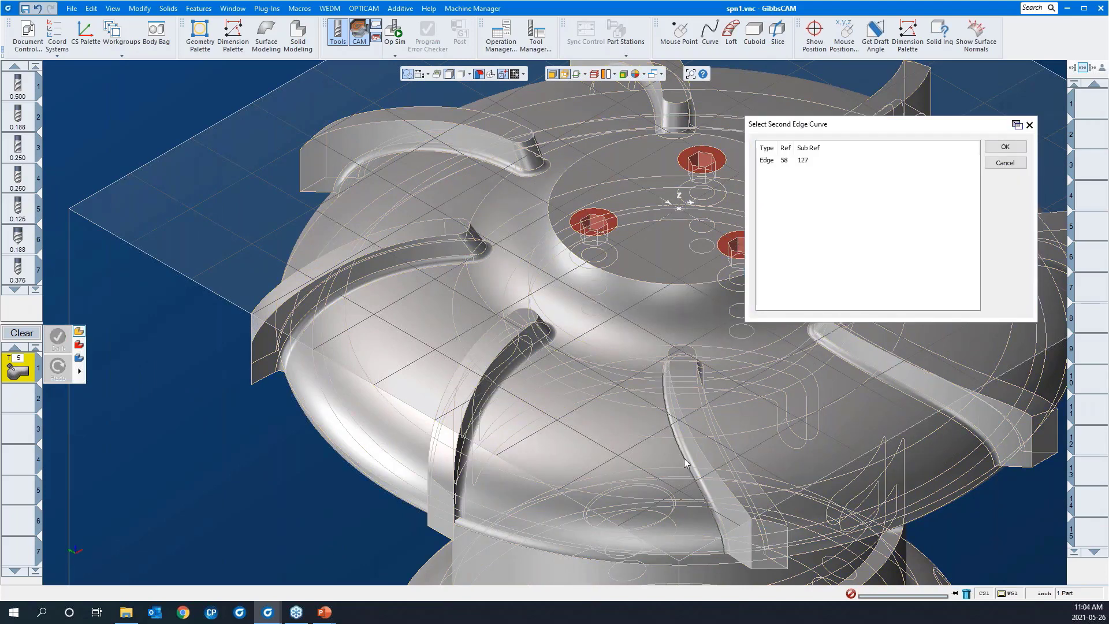
pyautogui.click(991, 148)
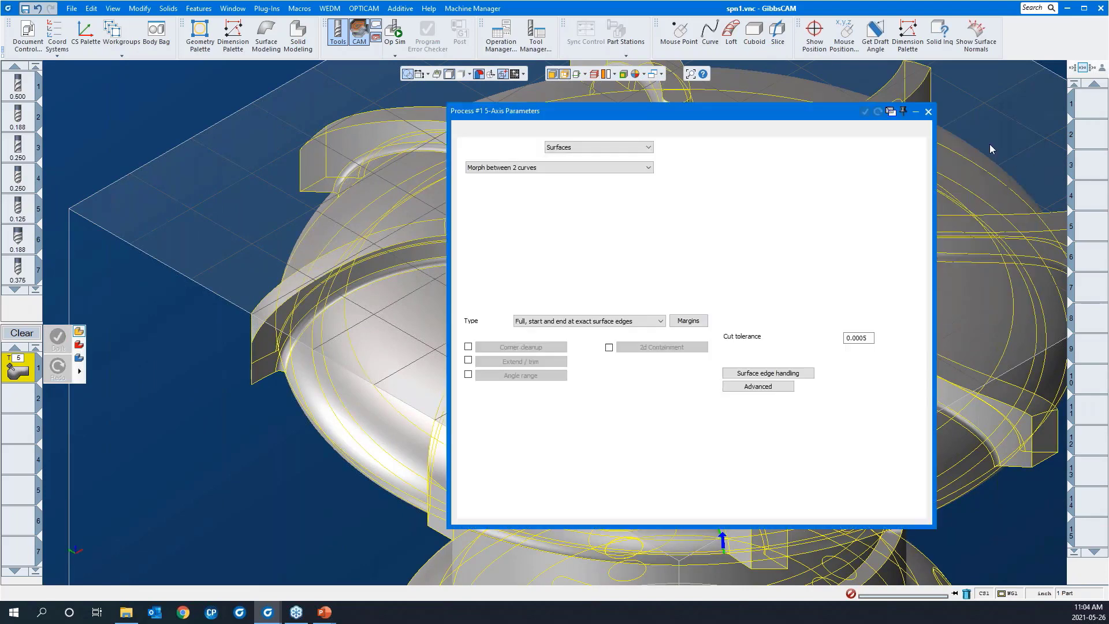
# - Assign the hub face between the two chosen blade edges as the drive surface
pyautogui.click(481, 237)
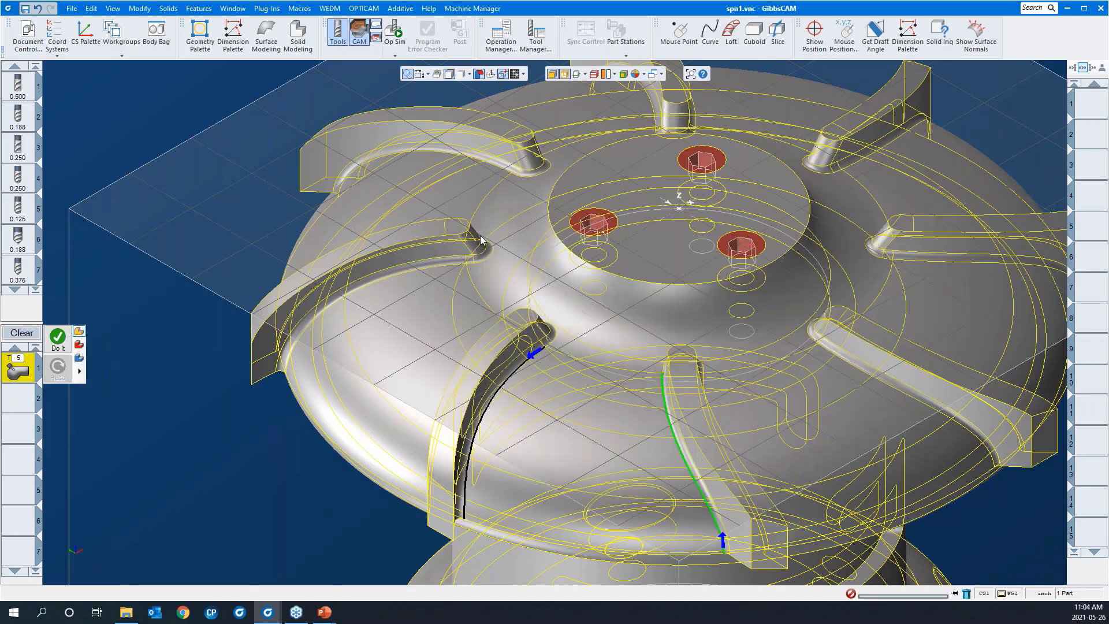
pyautogui.click(564, 458)
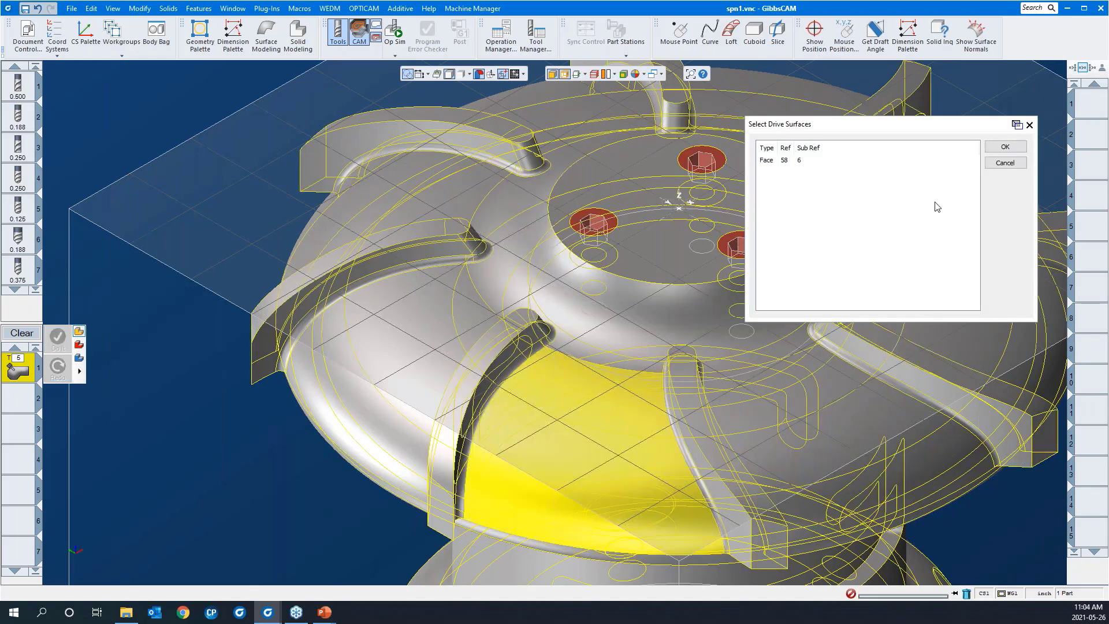
pyautogui.click(1008, 149)
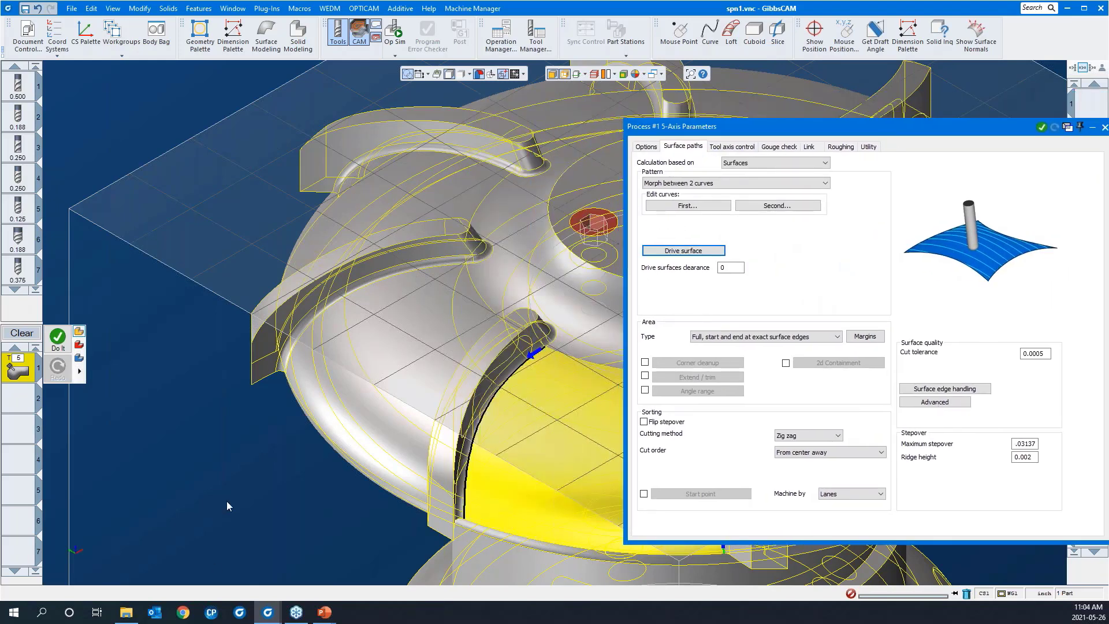
# - Turn on adding the internal tool radius in the margins of the machining area
pyautogui.moveTo(227, 501); pyautogui.dragTo(439, 307, button='middle')
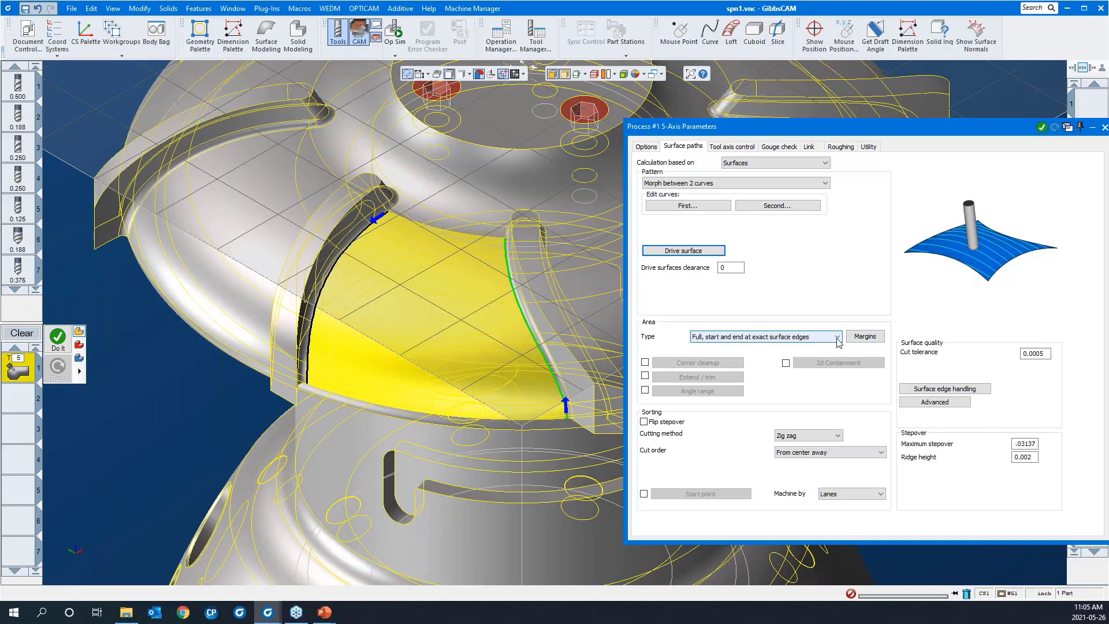
pyautogui.click(855, 341)
pyautogui.click(855, 341)
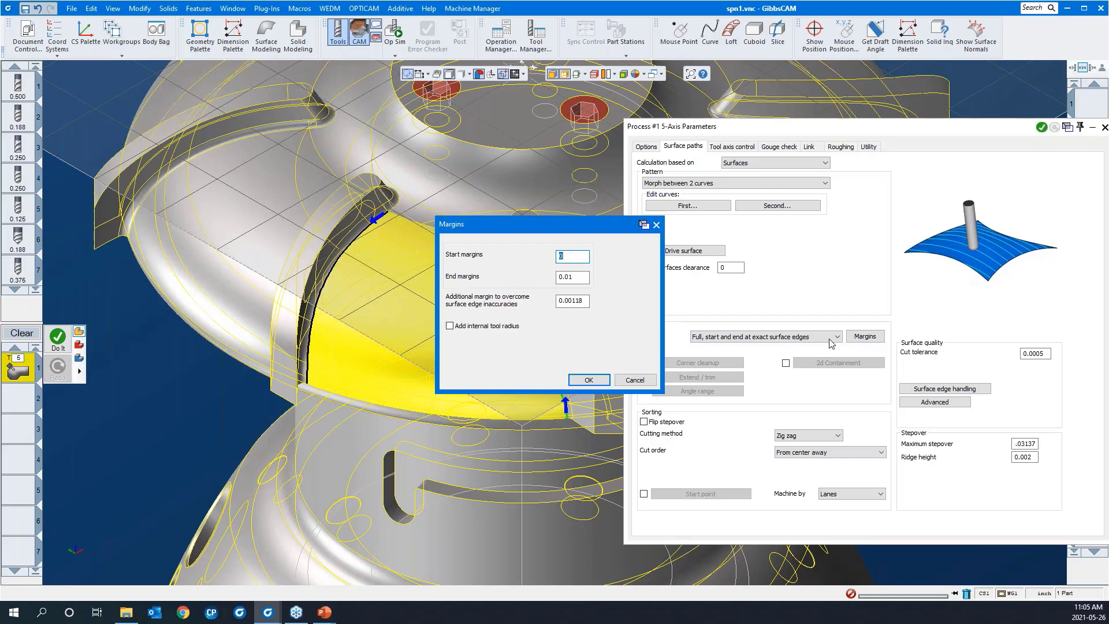
pyautogui.click(454, 326)
pyautogui.click(588, 380)
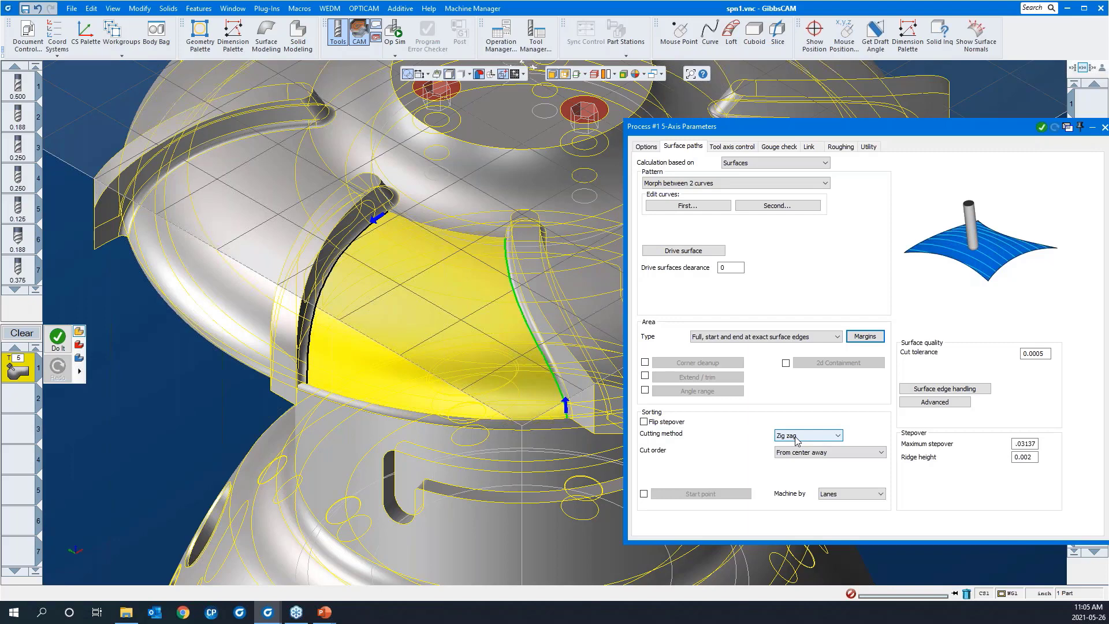
# - Set the cut order of the surface paths to Standard and the maximum stepover to .05
pyautogui.click(802, 452)
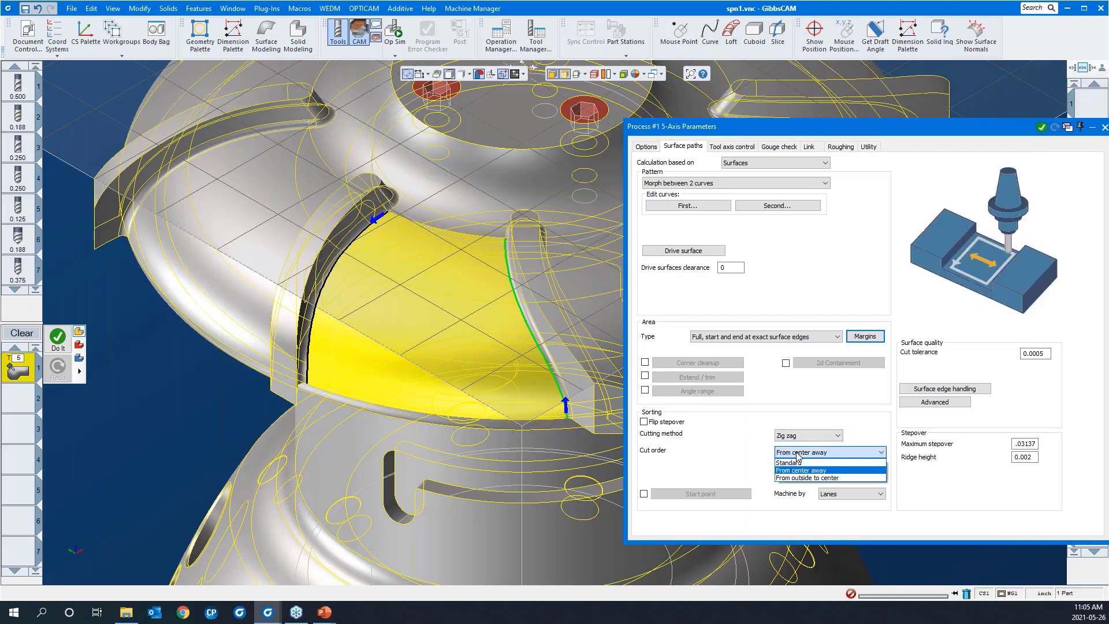
pyautogui.click(799, 464)
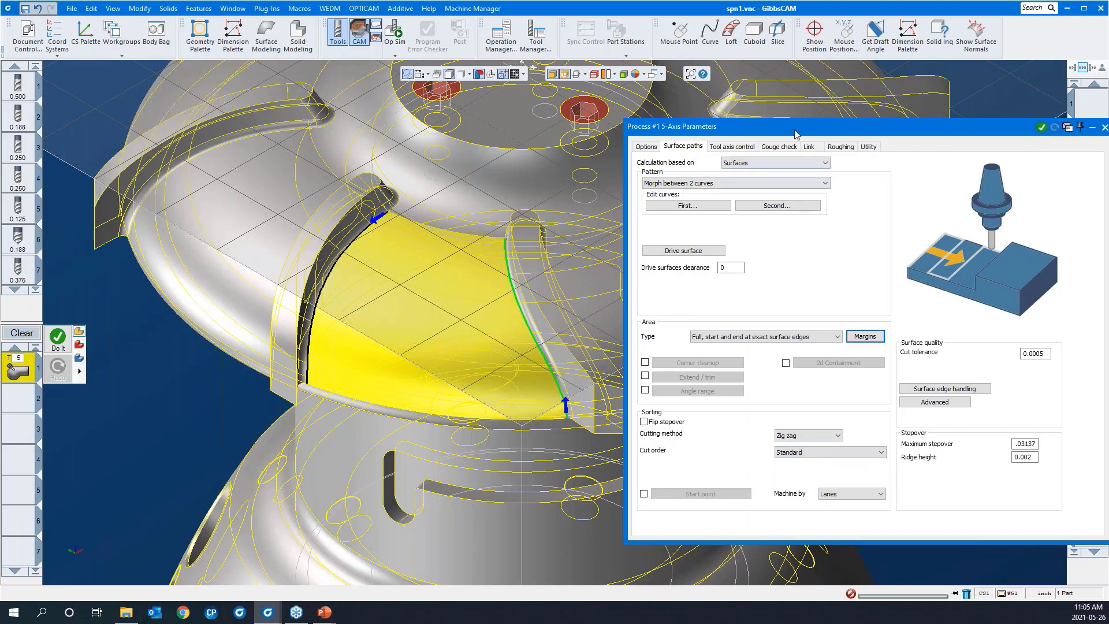
pyautogui.moveTo(794, 130); pyautogui.dragTo(664, 105)
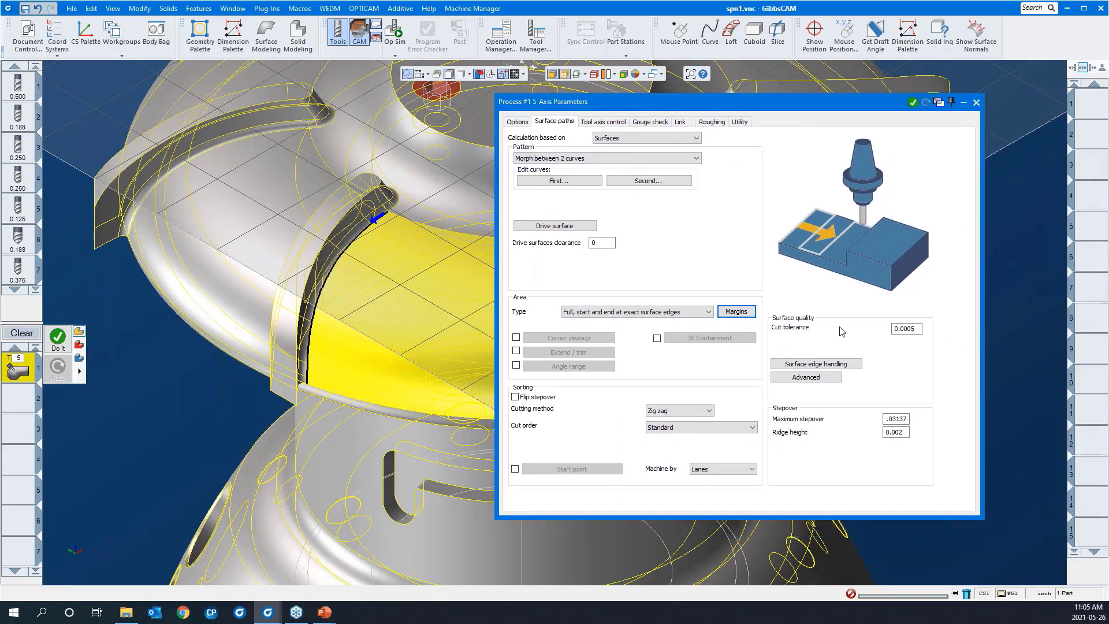
pyautogui.click(898, 423)
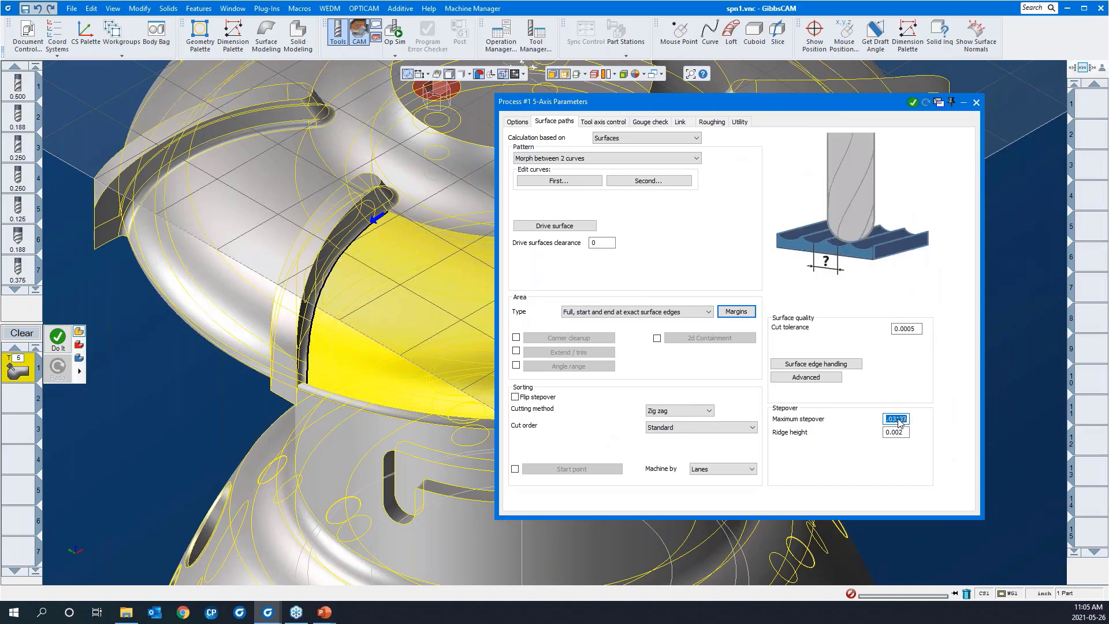
pyautogui.write('.05')
# - Set the tool axis control to 5 Axis output with the axis tilted relative to cutting direction
pyautogui.click(606, 125)
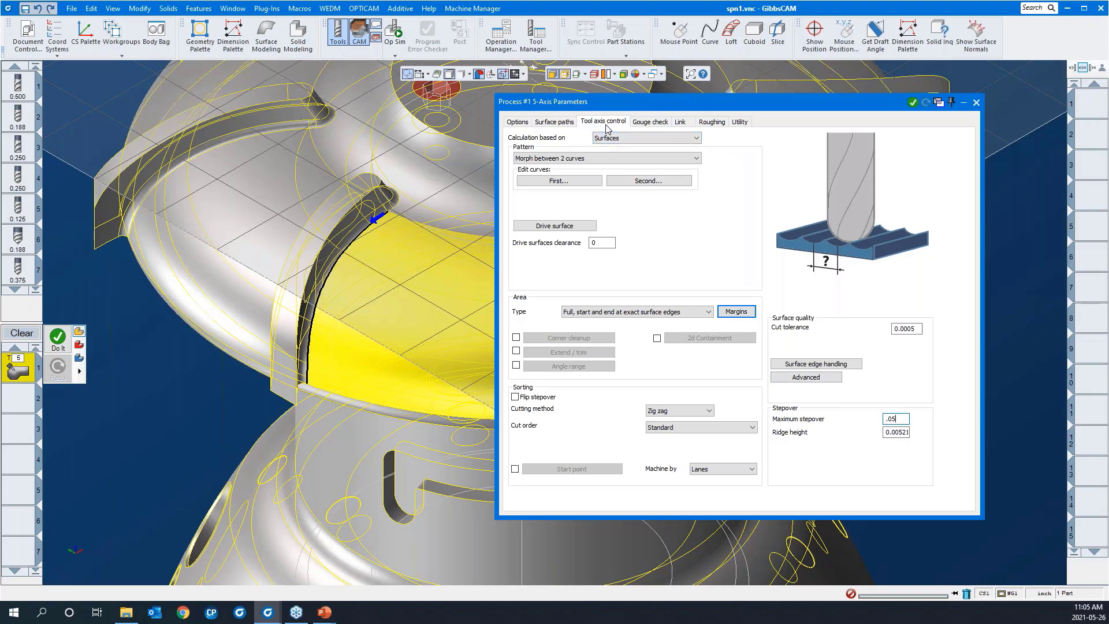
pyautogui.click(631, 140)
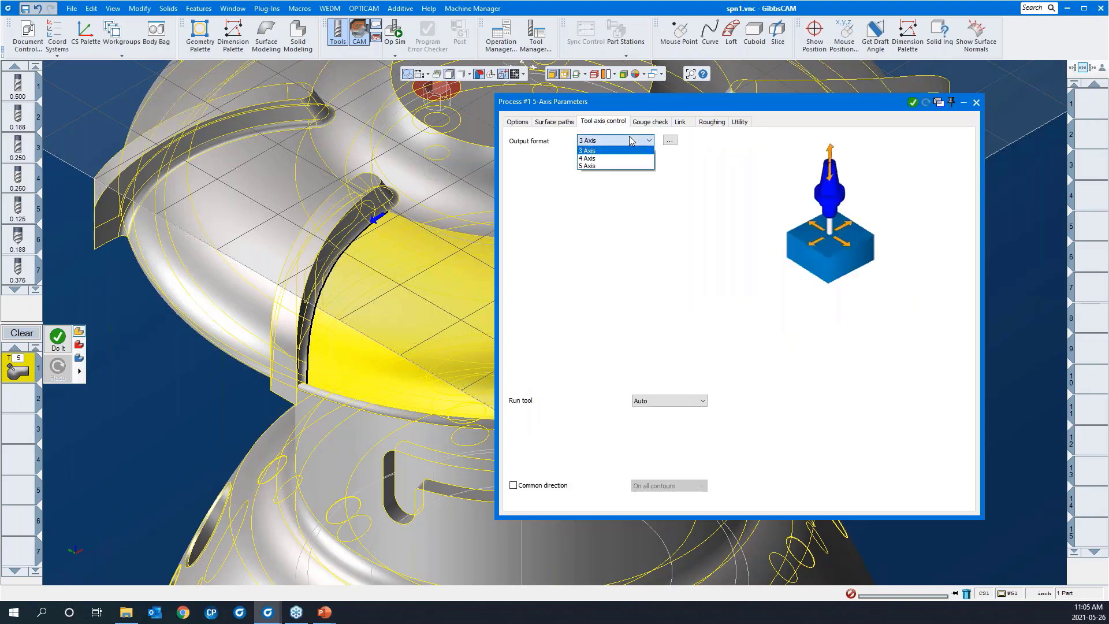
pyautogui.click(623, 166)
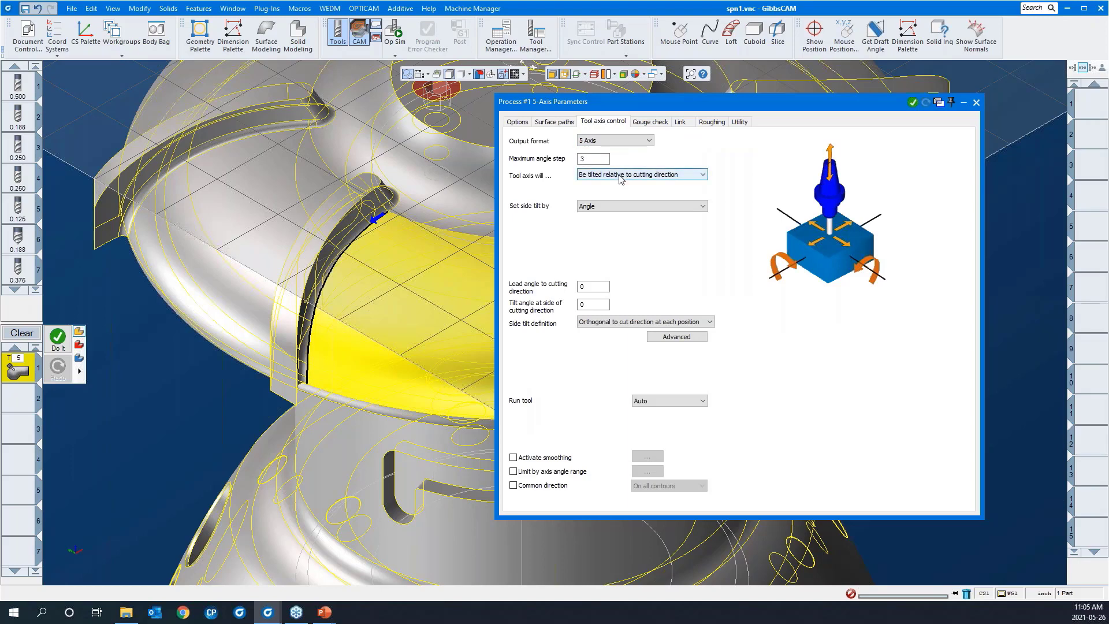
pyautogui.click(621, 176)
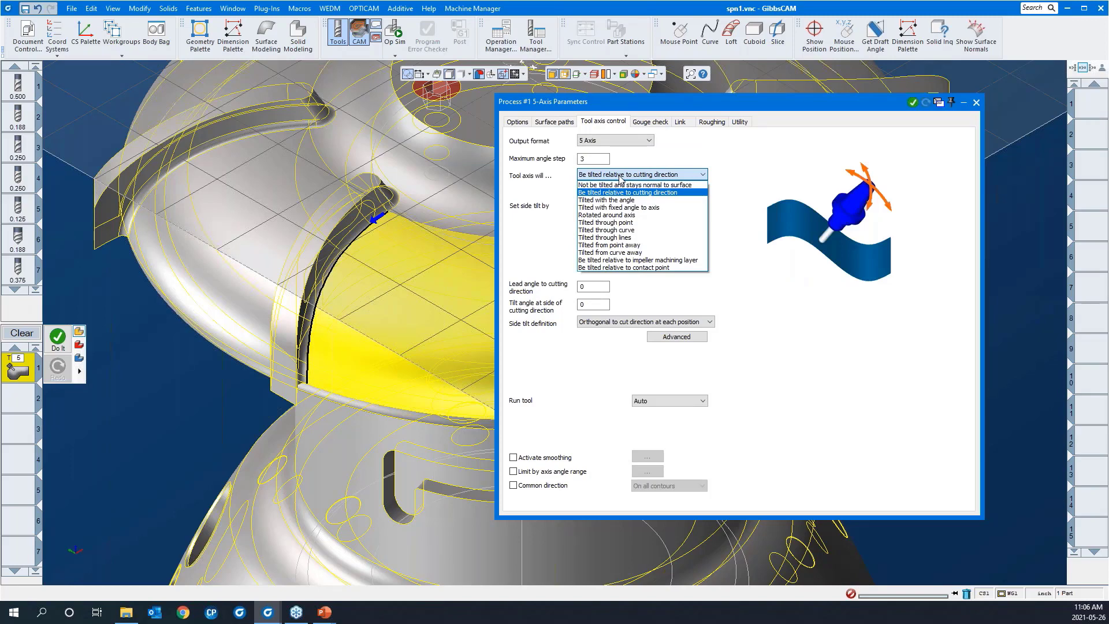
pyautogui.click(621, 192)
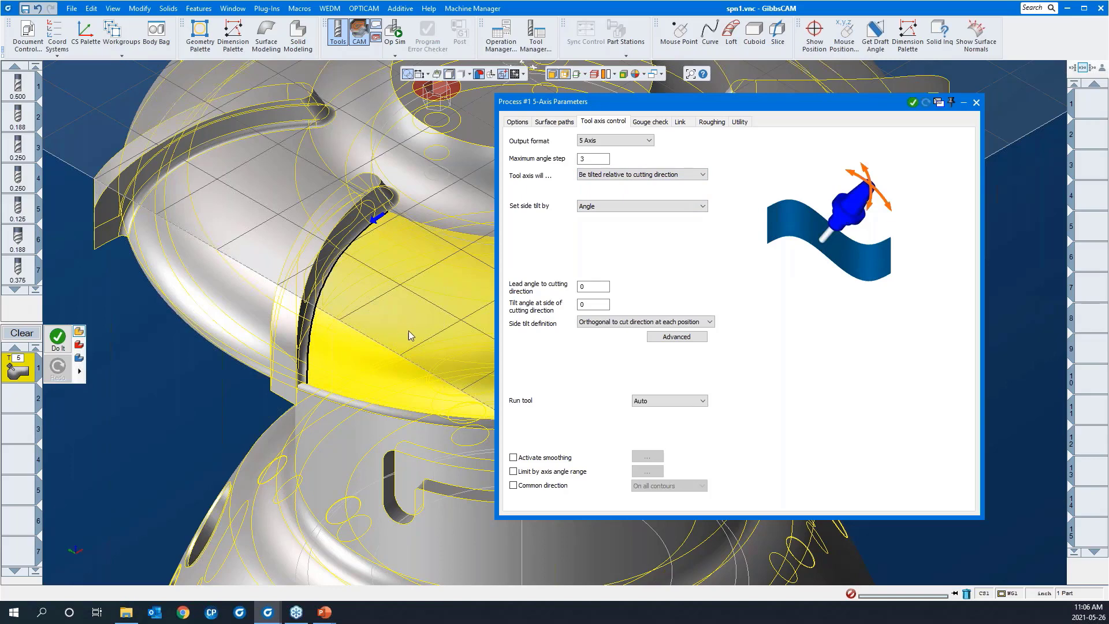
# - Examine the lead and side tilt angle settings of the tool axis and the available gouge check strategies
pyautogui.moveTo(401, 324); pyautogui.dragTo(304, 298, button='middle')
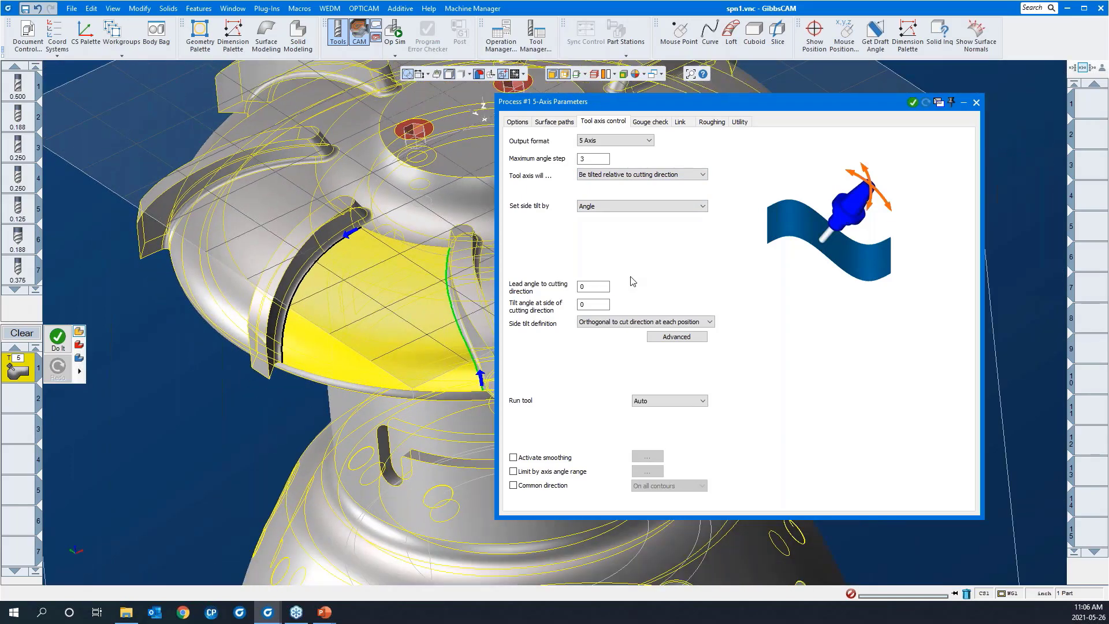
pyautogui.click(601, 290)
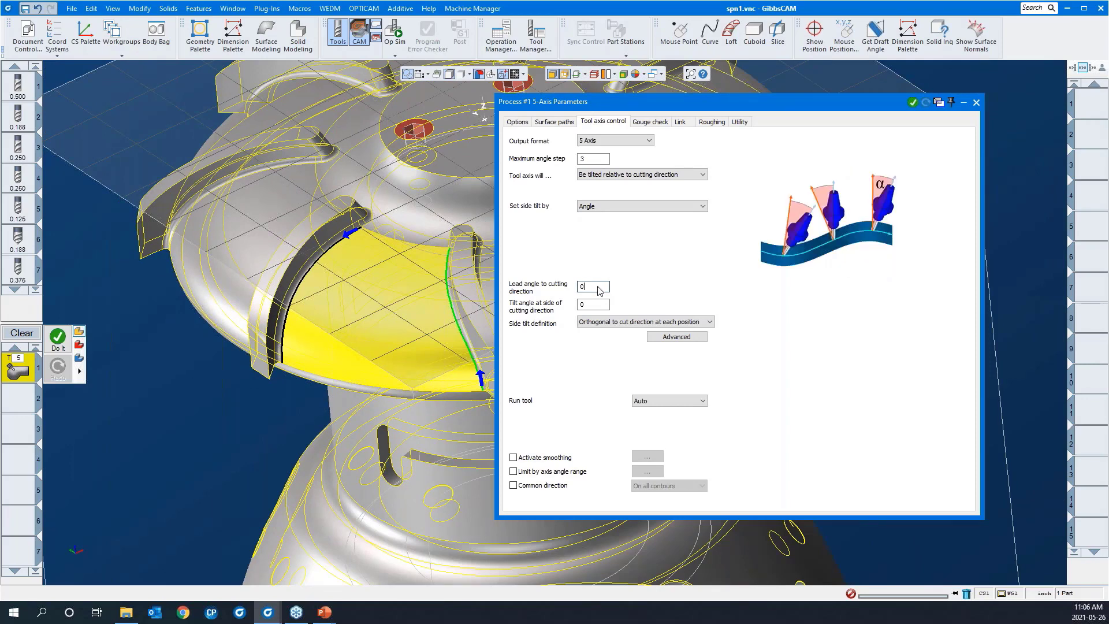
pyautogui.click(598, 309)
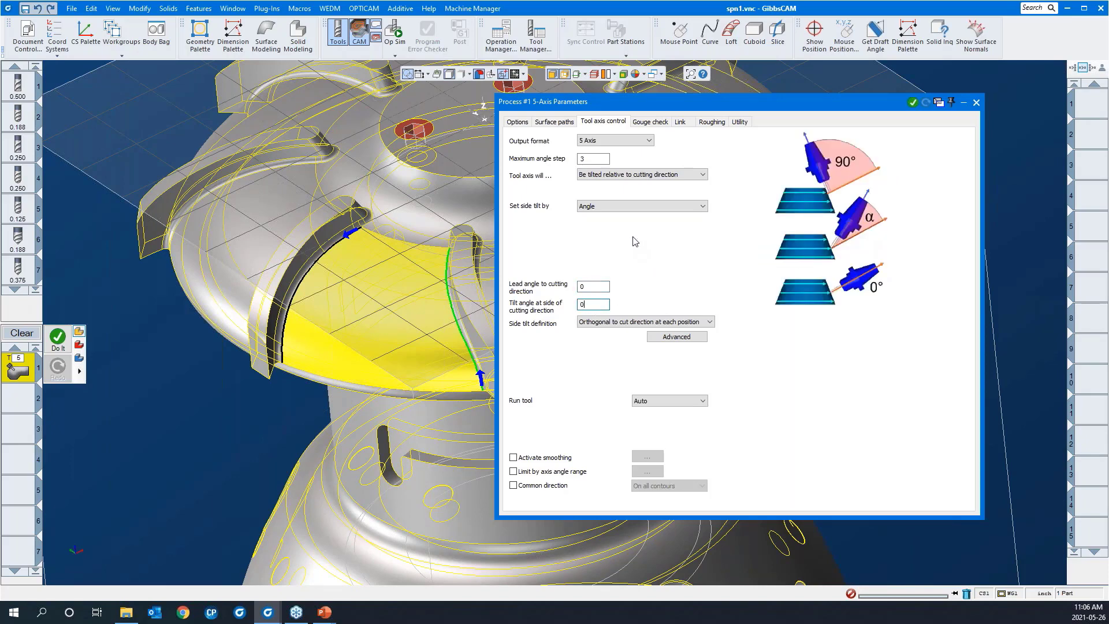
pyautogui.click(647, 127)
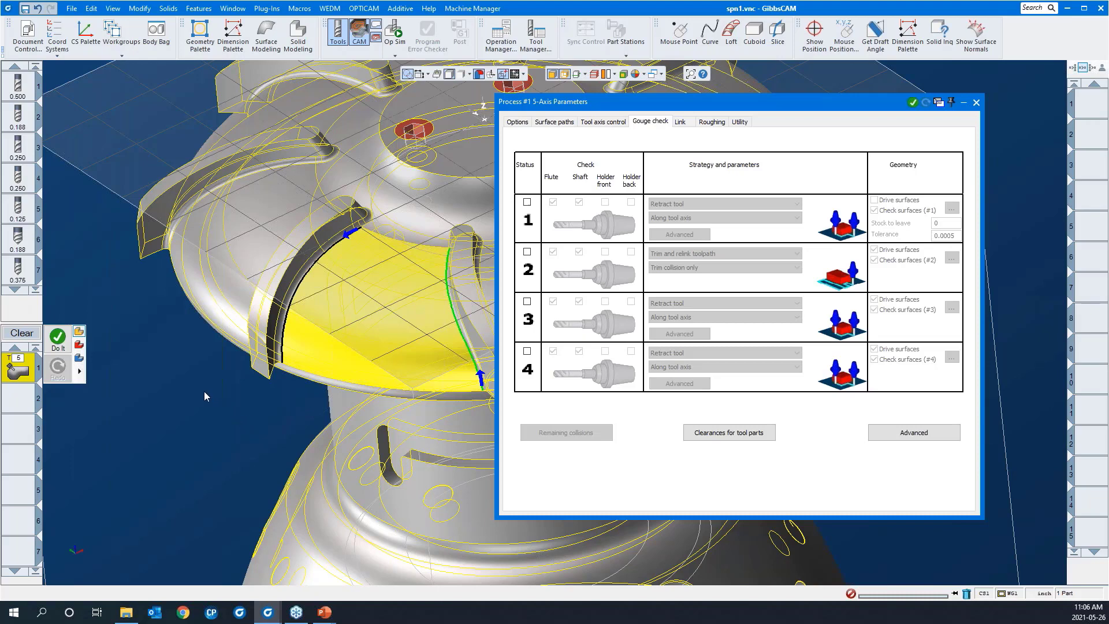
# - Set the link type for small gaps along the cut to Blend spline after comparing the direct and retract options
pyautogui.click(681, 125)
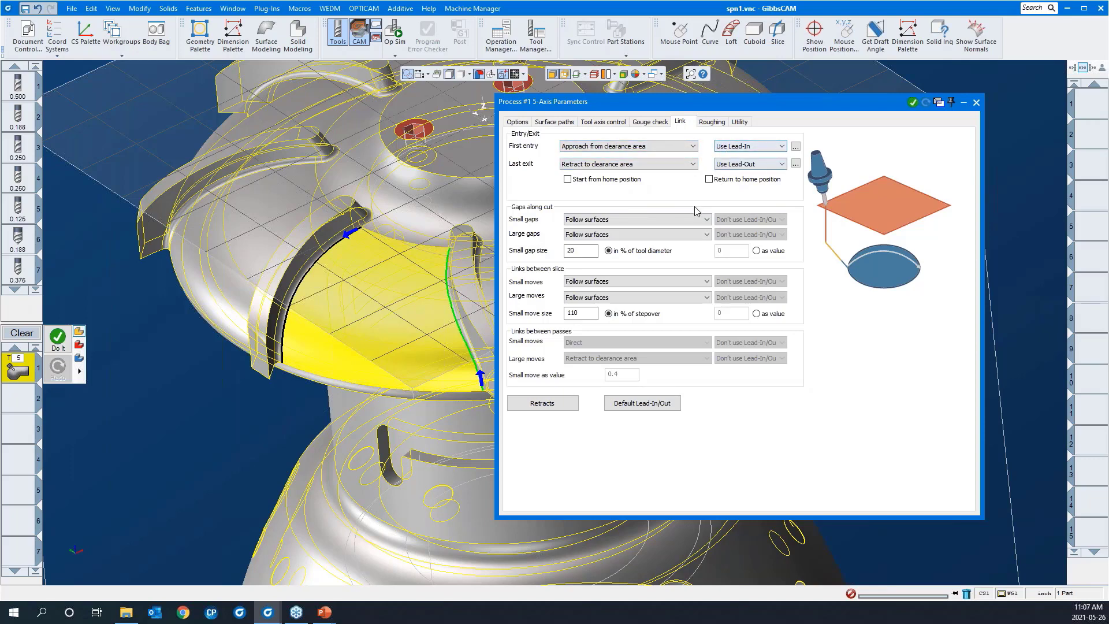
pyautogui.click(600, 221)
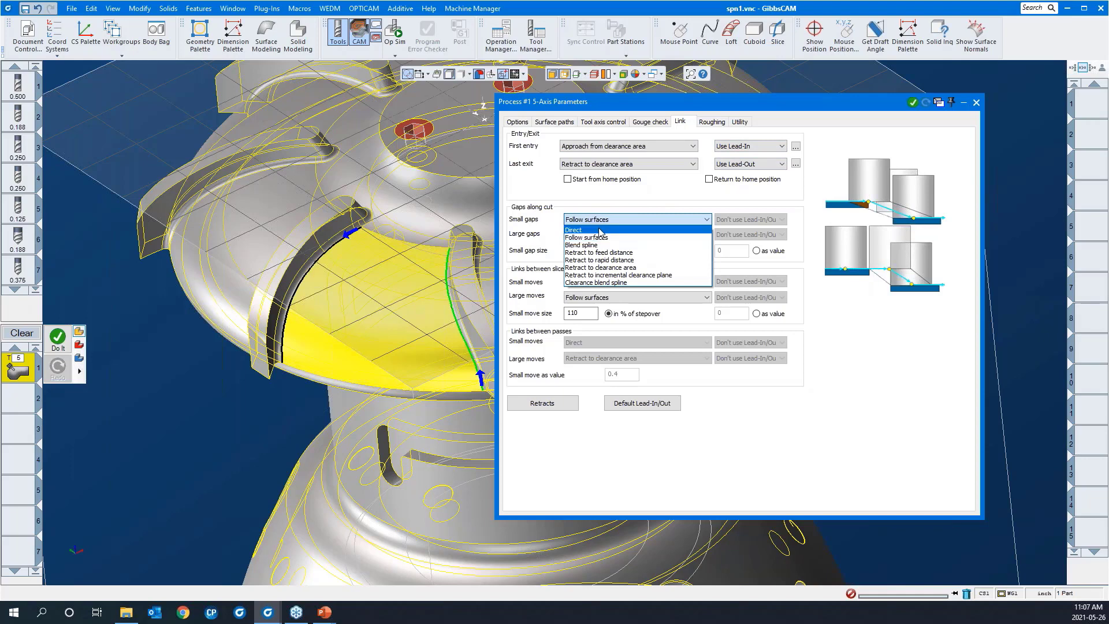
pyautogui.click(599, 230)
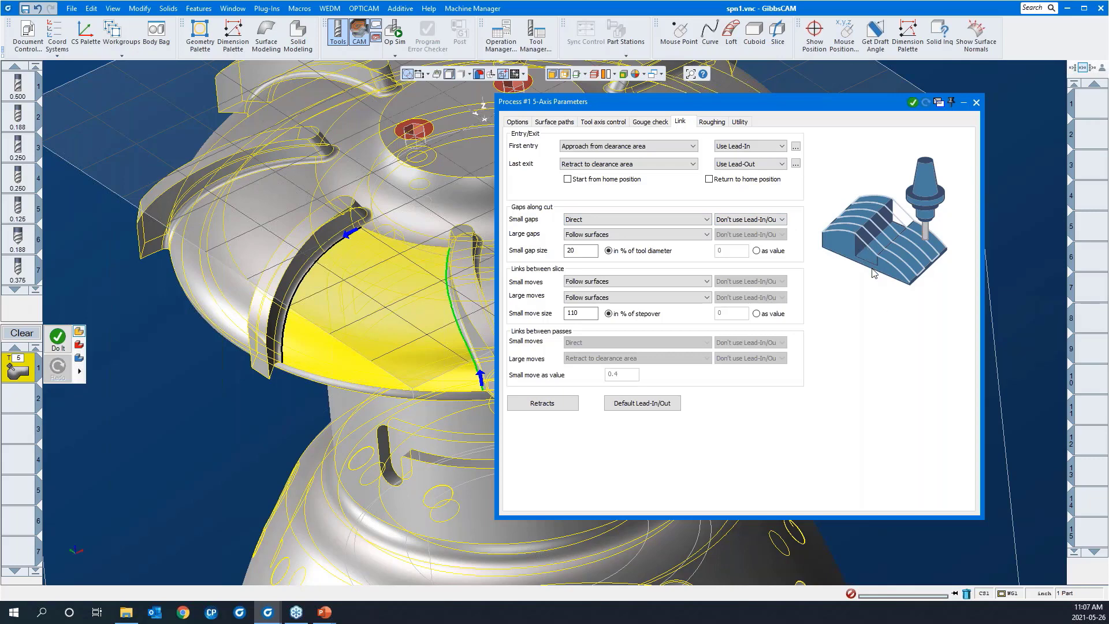
pyautogui.scroll(-1, 870, 301)
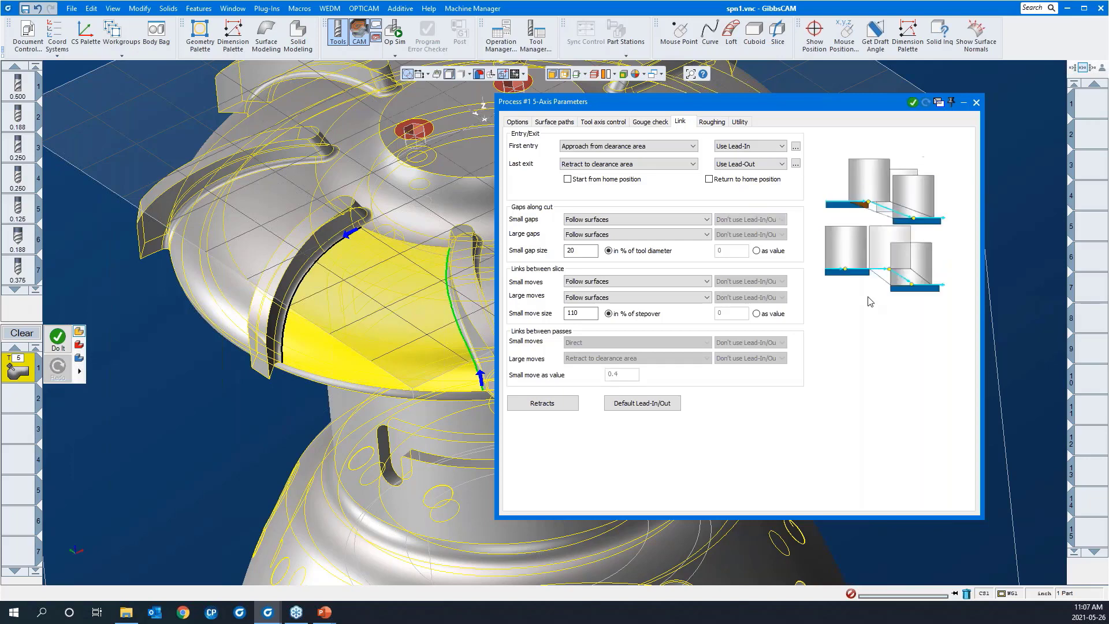
pyautogui.press('Down')
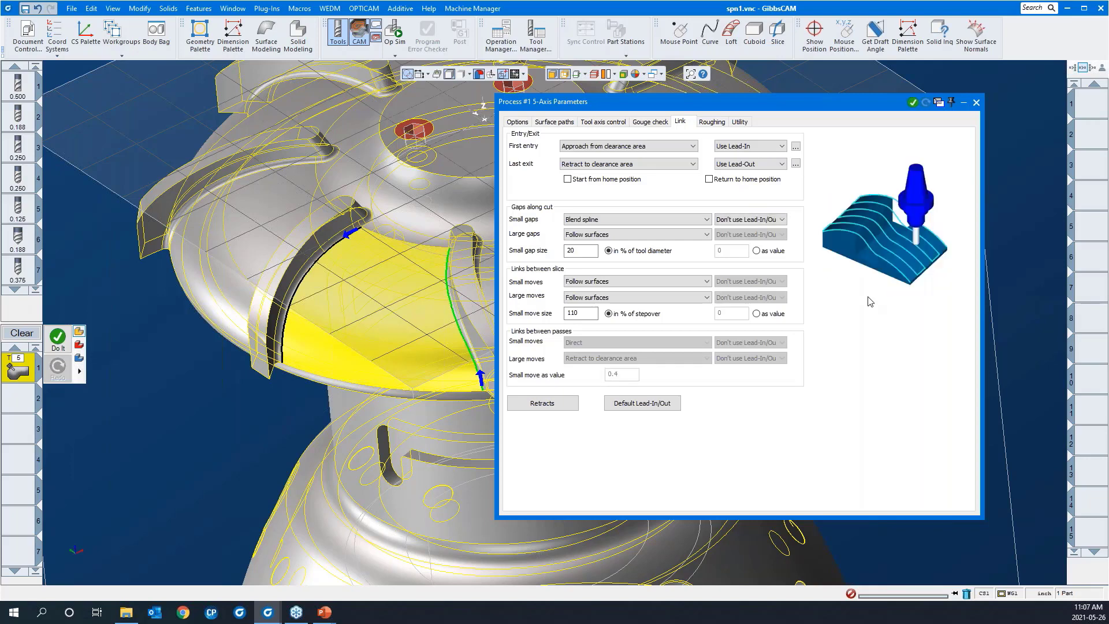
pyautogui.press('Down')
pyautogui.press('Down')
pyautogui.press('Down')
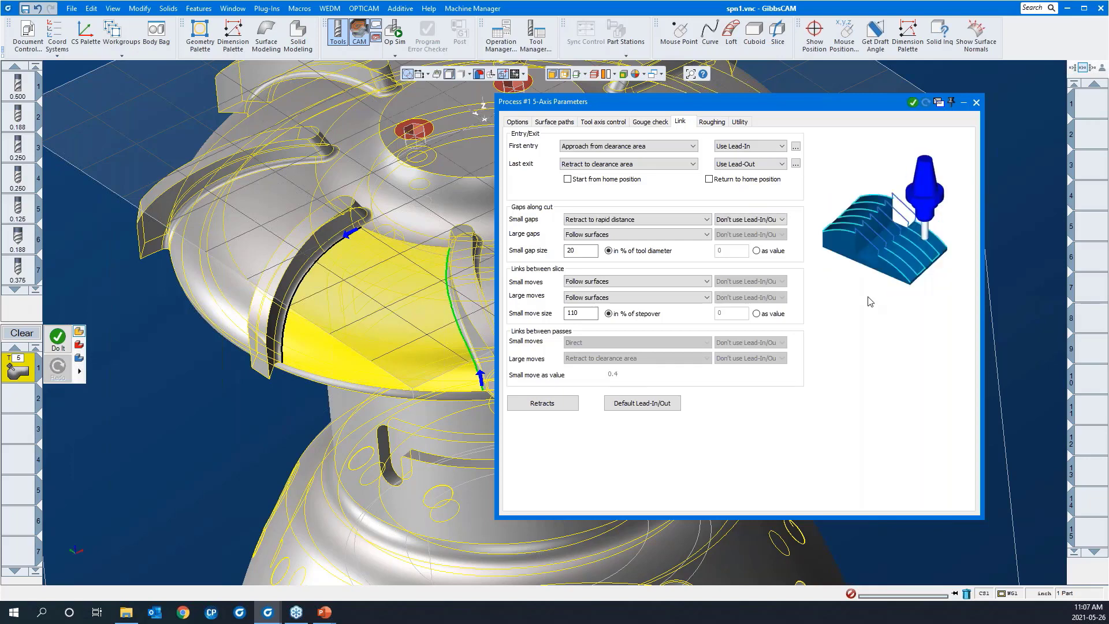
pyautogui.press('Down')
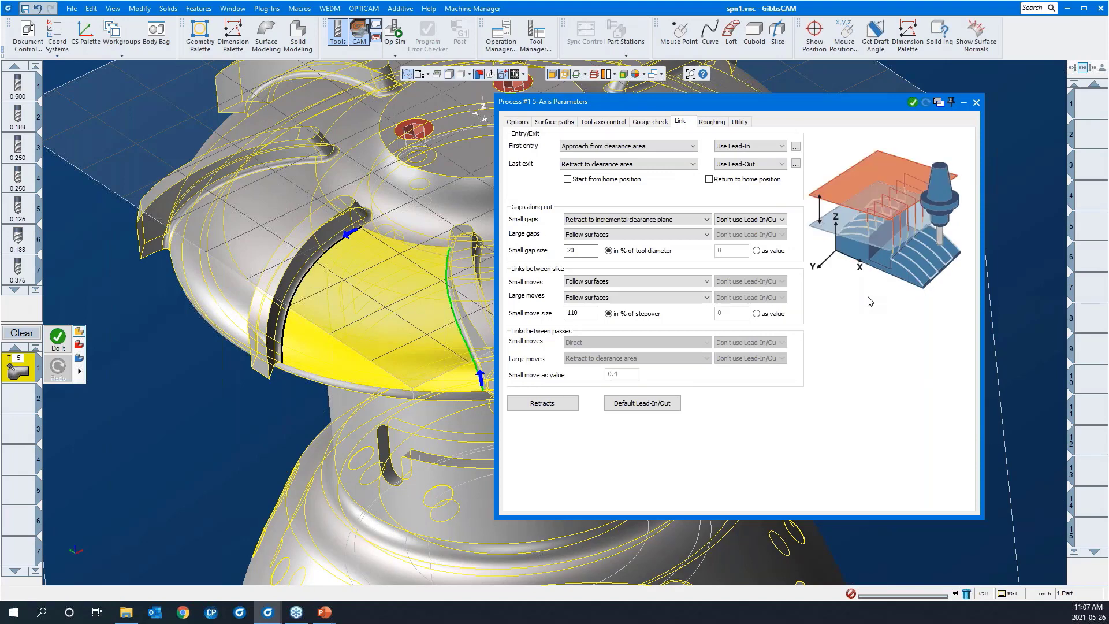
pyautogui.press('Up')
pyautogui.press('Up')
pyautogui.press('Up')
pyautogui.press('Up')
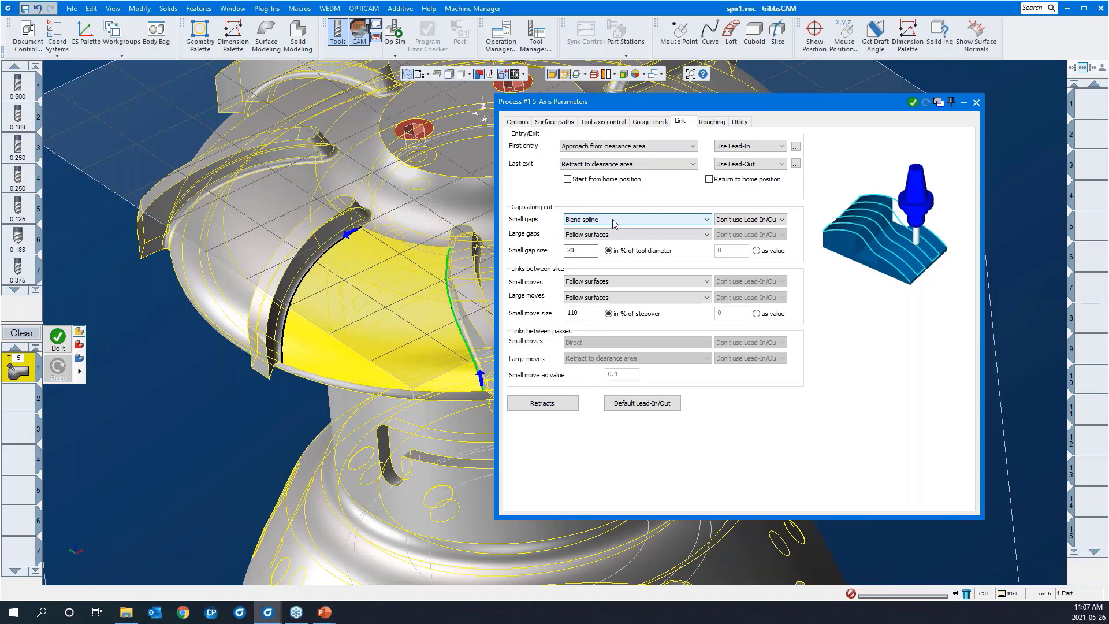
# - Try the Direct, Blend spline and retract link types for small moves between slices
pyautogui.click(617, 281)
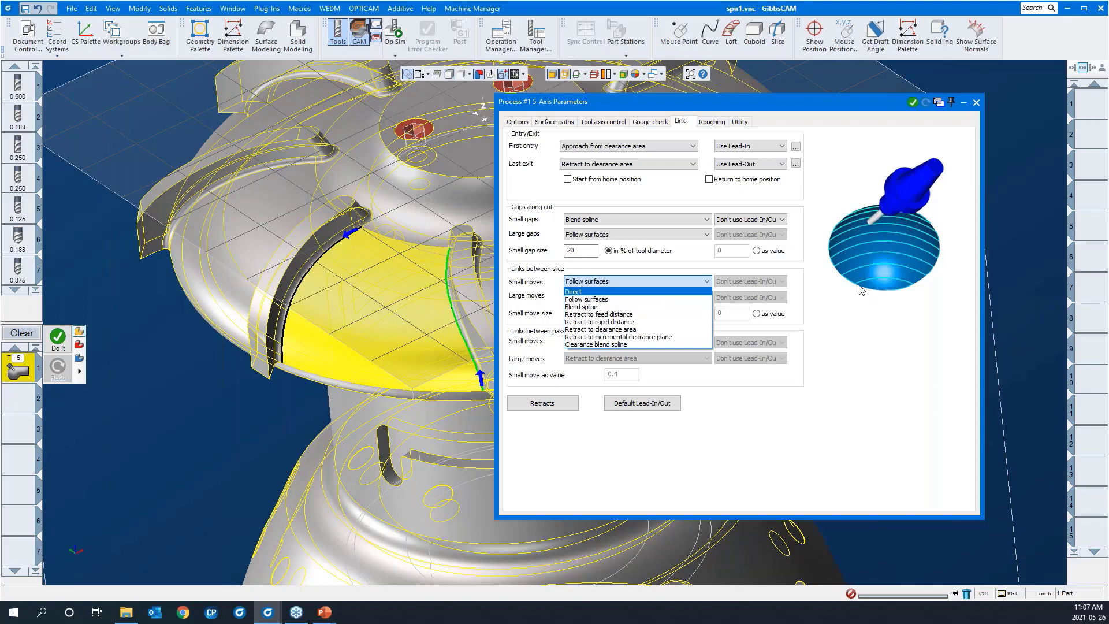
pyautogui.click(863, 332)
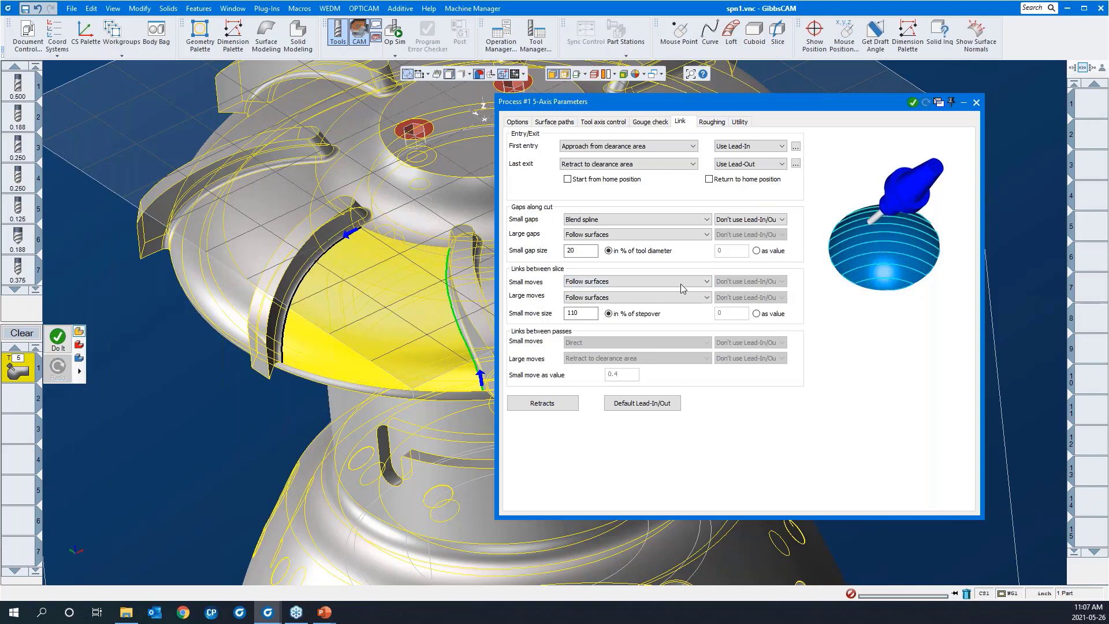
pyautogui.click(650, 285)
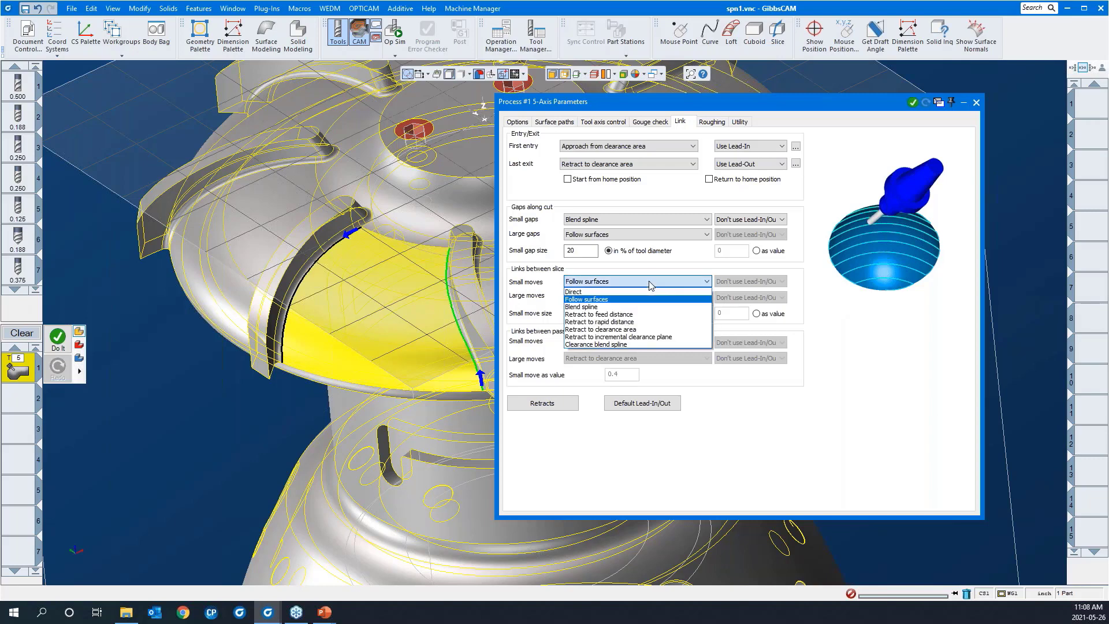
pyautogui.click(652, 293)
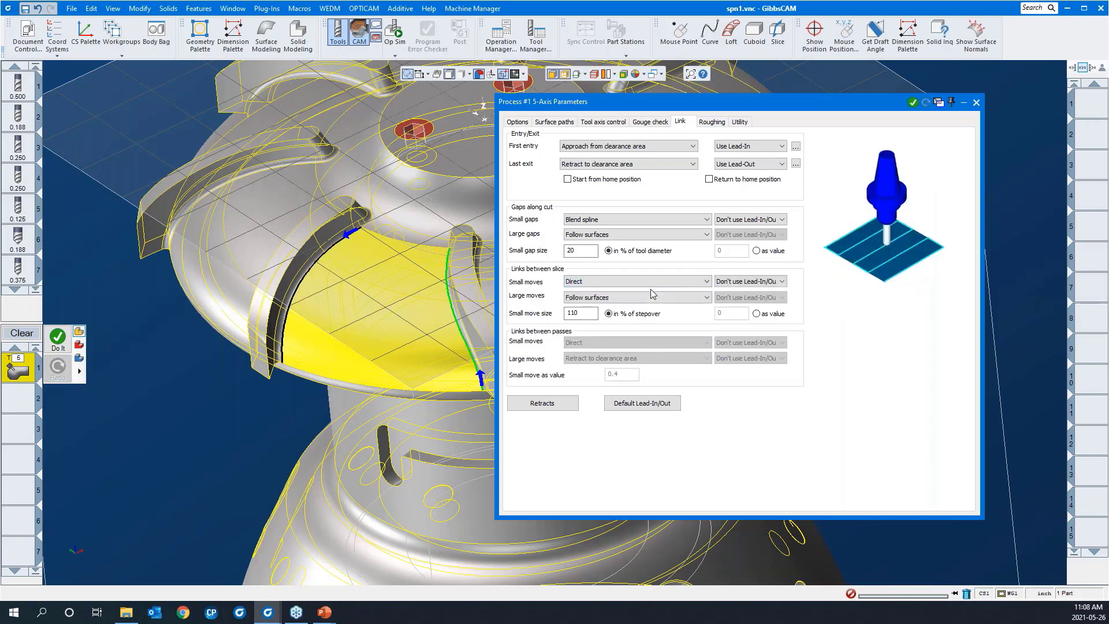
pyautogui.scroll(-1, 651, 290)
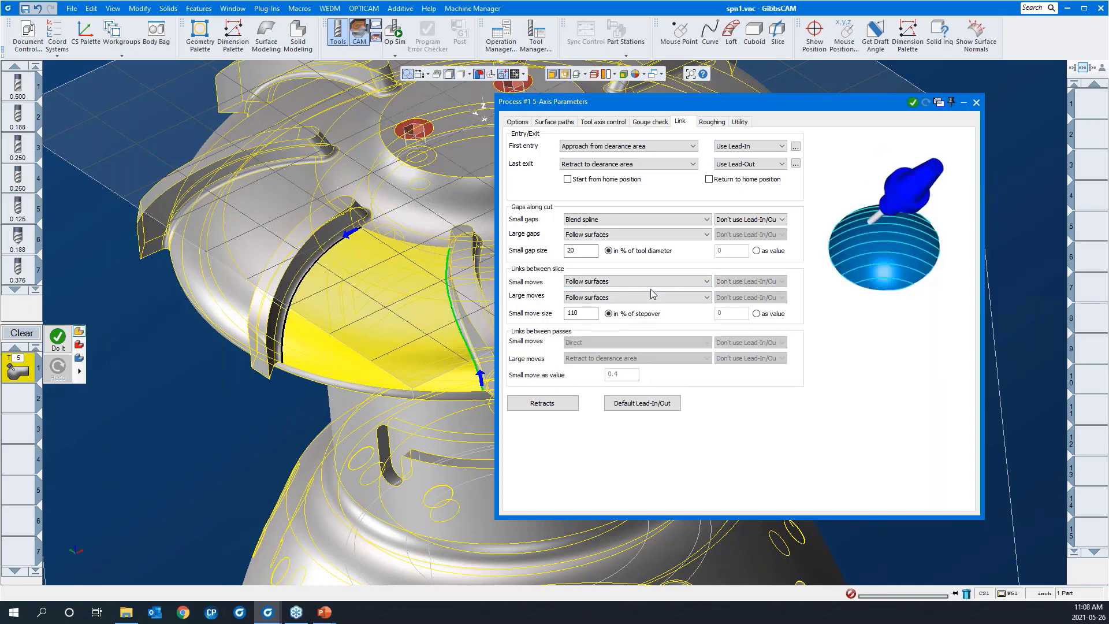
pyautogui.scroll(-1, 653, 293)
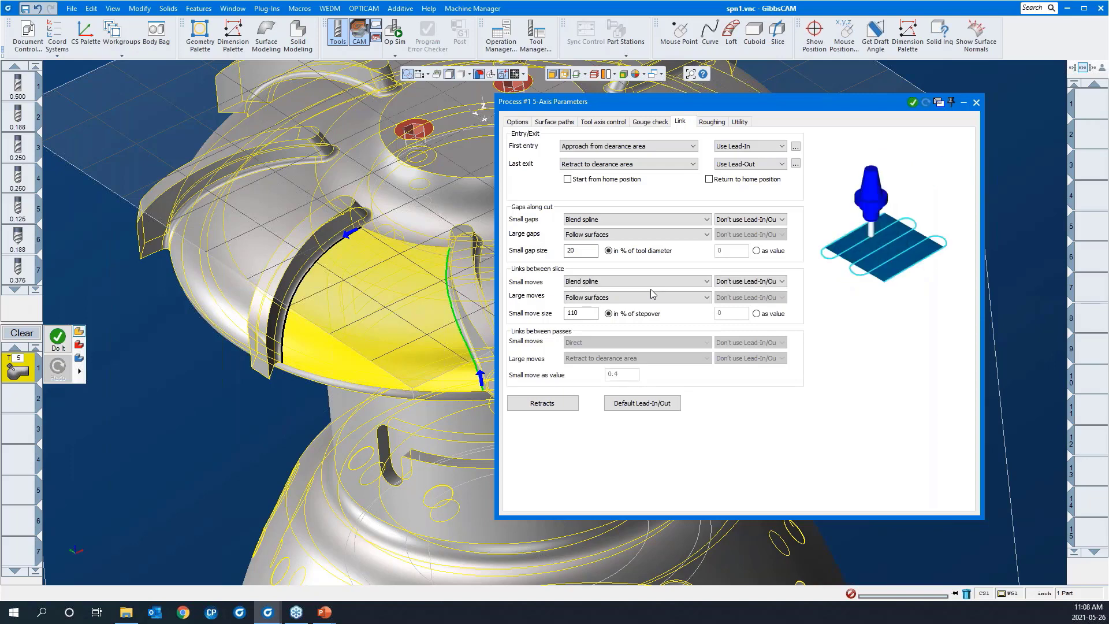
pyautogui.scroll(-1, 653, 294)
pyautogui.scroll(-1, 653, 294)
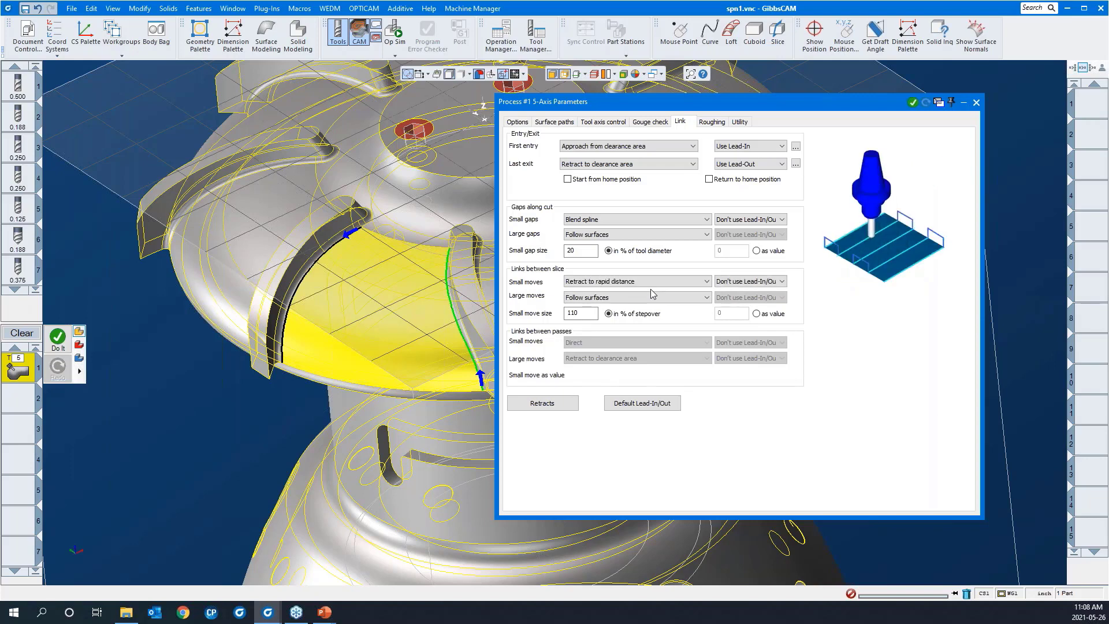
pyautogui.scroll(-1, 653, 294)
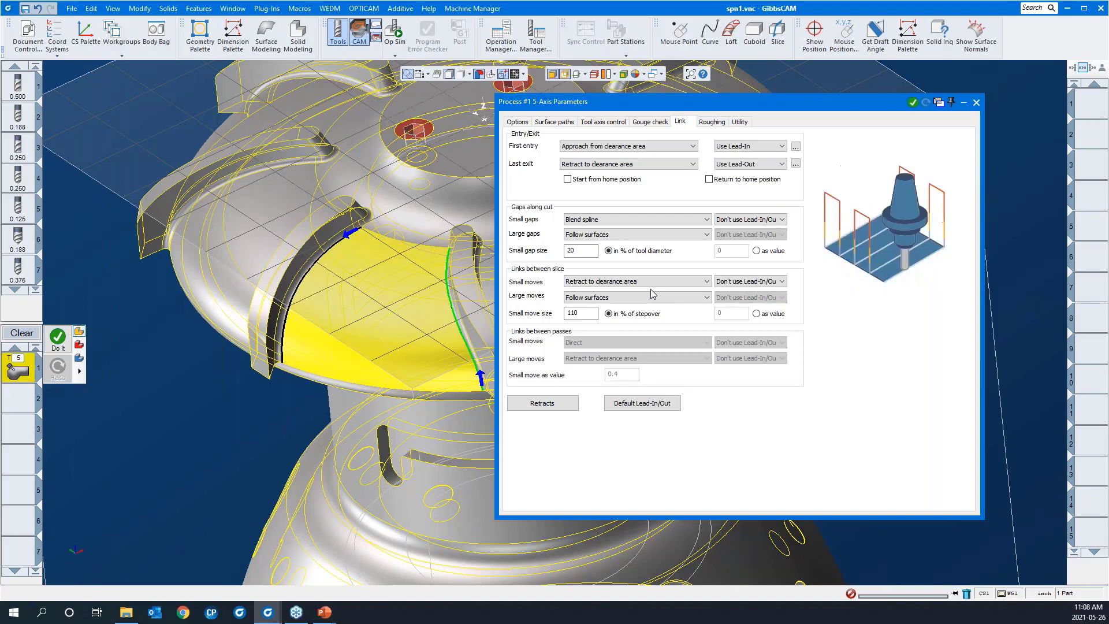
pyautogui.scroll(2, 652, 293)
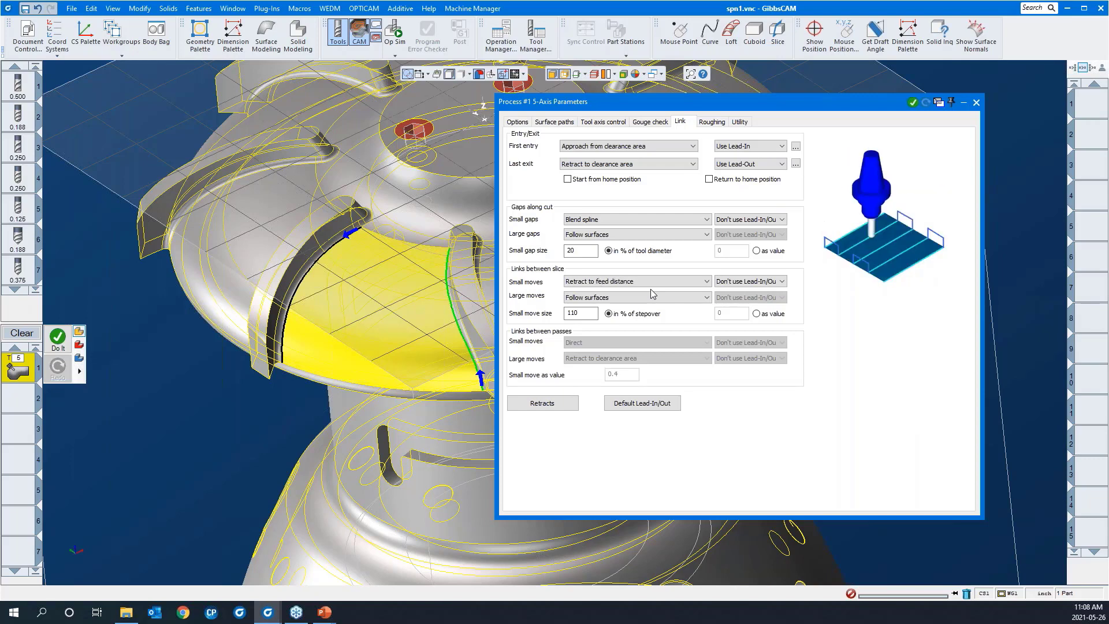
pyautogui.scroll(1, 652, 293)
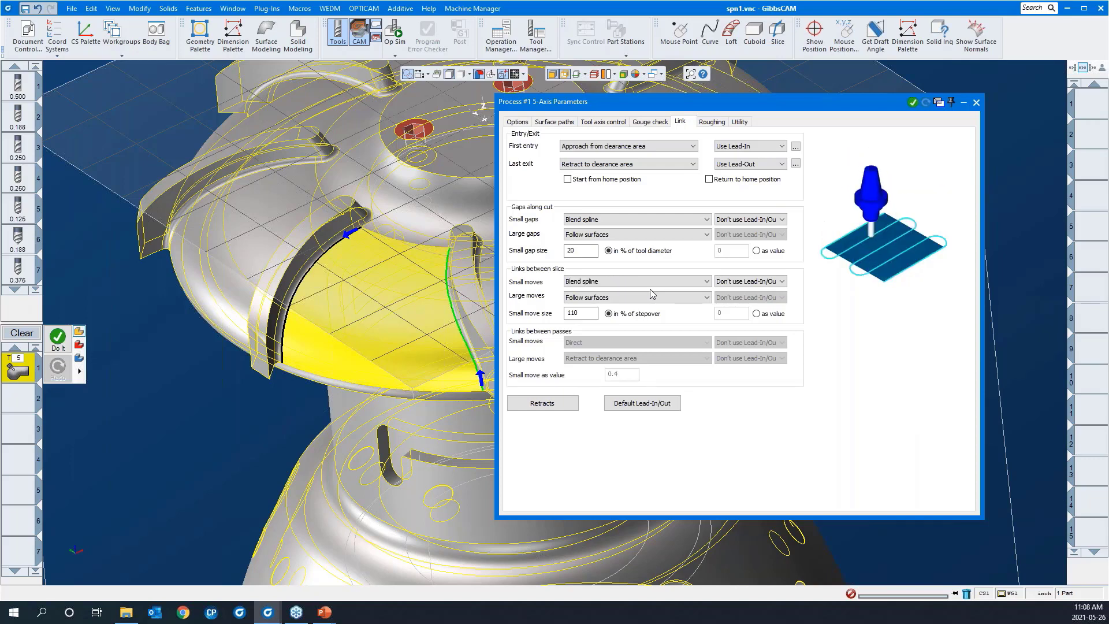
# - Set the links between slices to Follow surfaces for small moves and Retract to clearance area for large moves
pyautogui.click(574, 287)
pyautogui.click(578, 297)
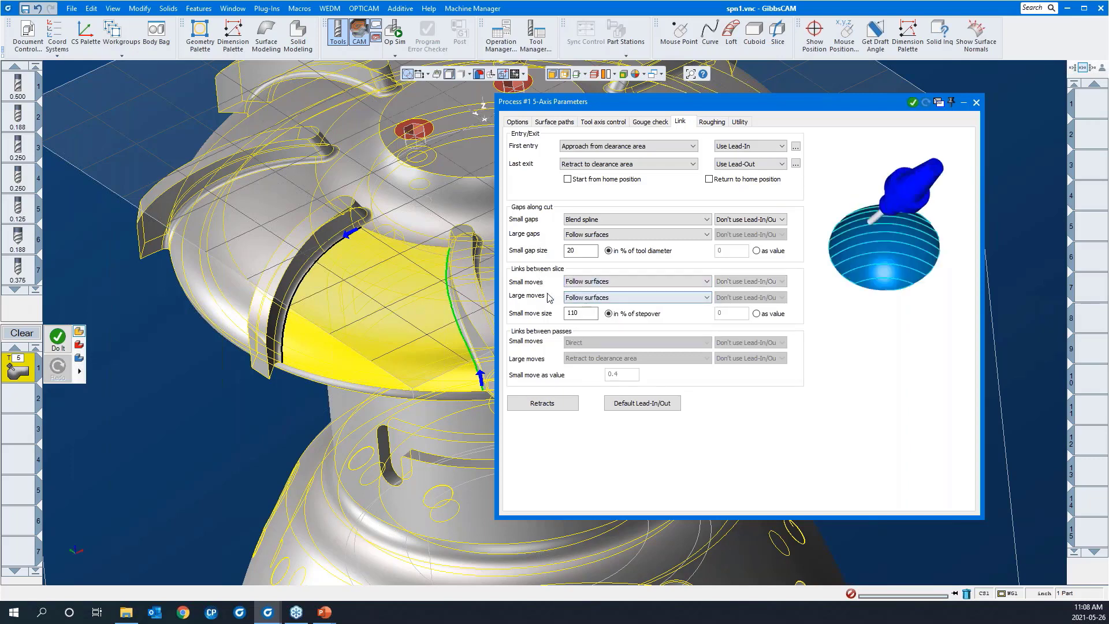
pyautogui.click(574, 297)
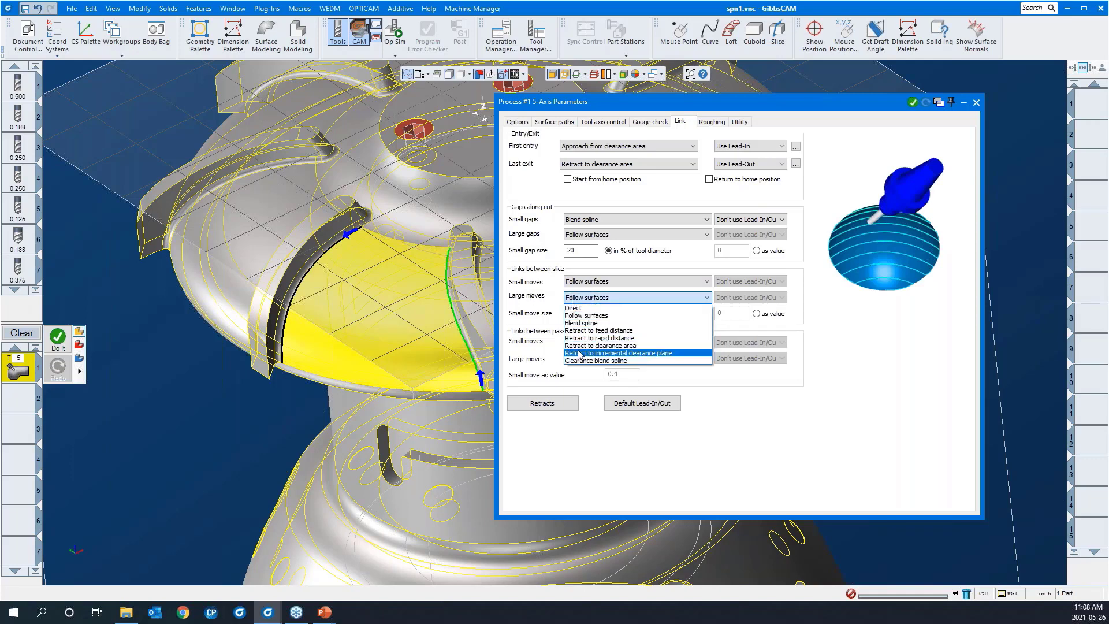
pyautogui.click(580, 346)
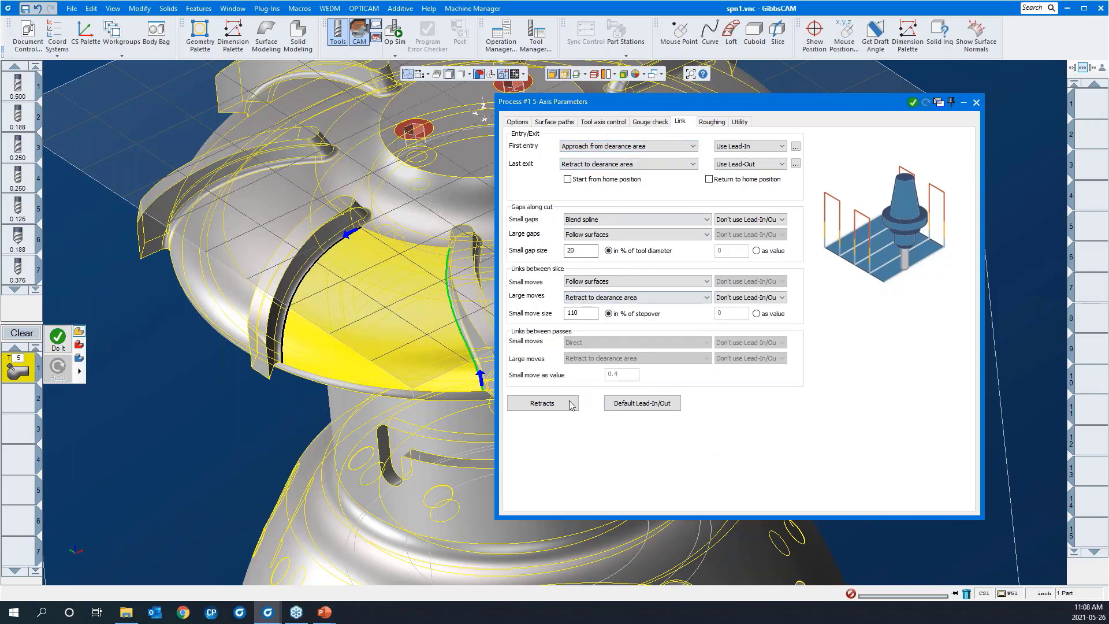
# - Examine the clearance area and the rapid and feed distances of the retracts without changing them
pyautogui.click(542, 403)
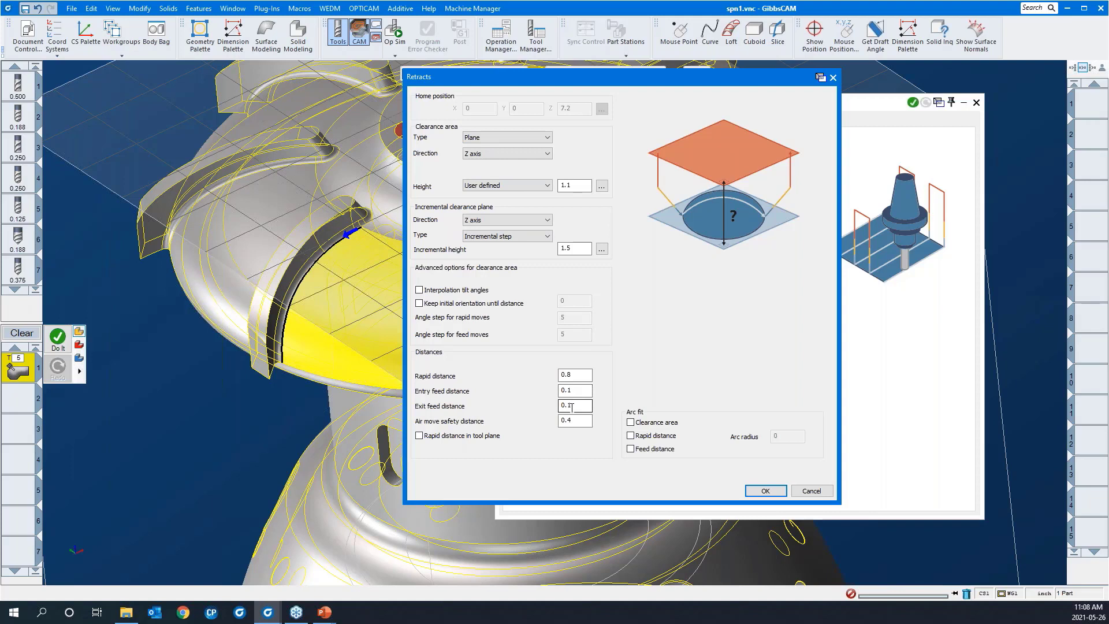
pyautogui.click(573, 375)
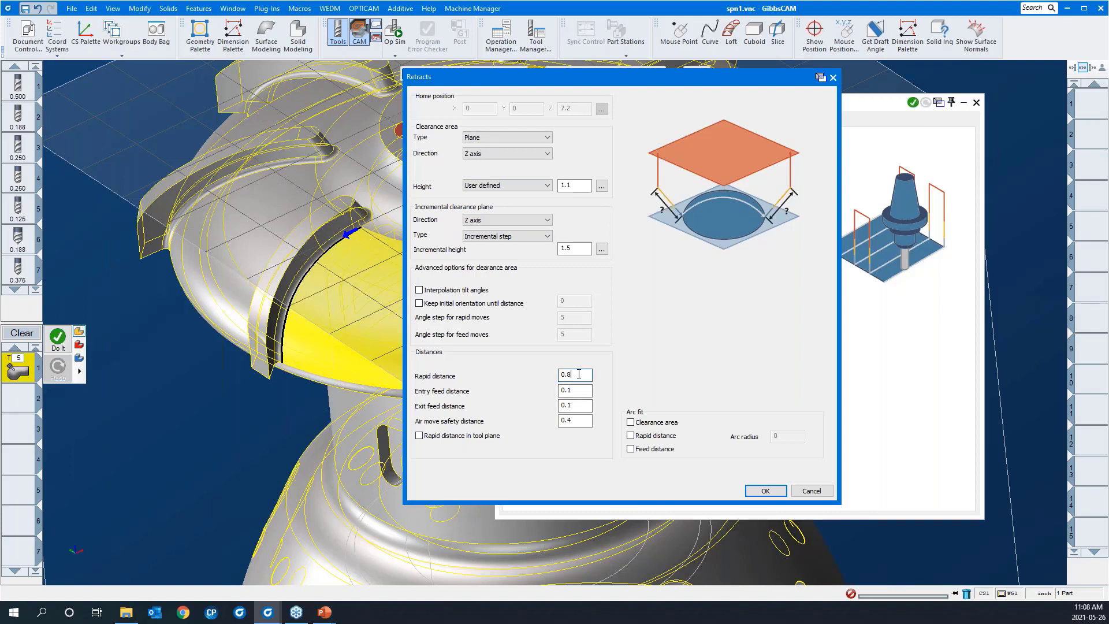
pyautogui.click(833, 78)
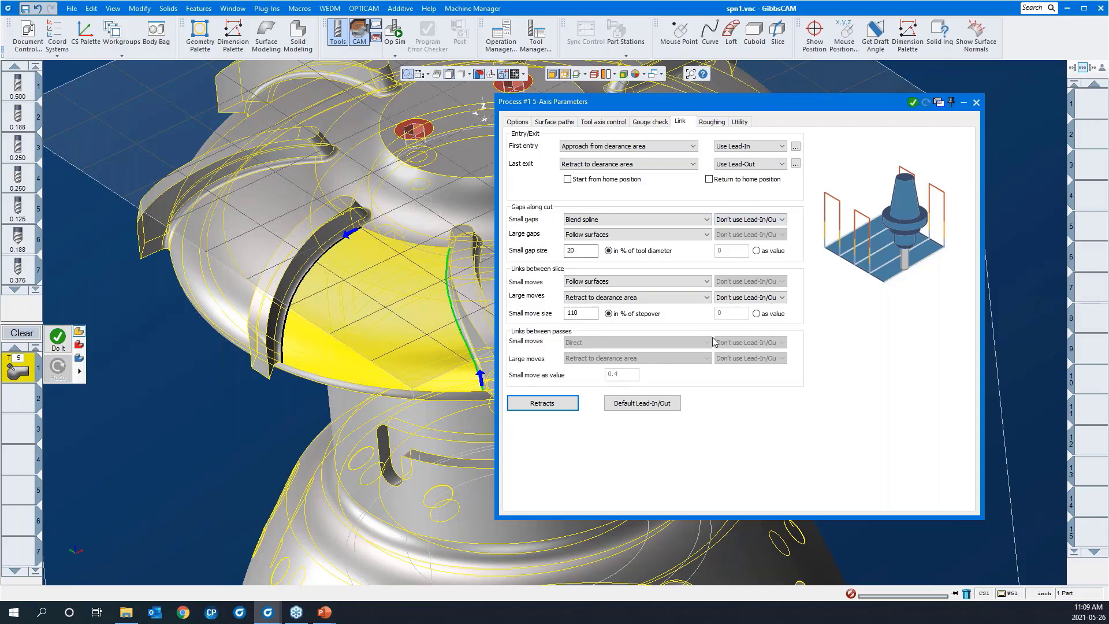
# - Enable multi passes temporarily to review the link types offered between passes, and disable multi passes again
pyautogui.click(713, 122)
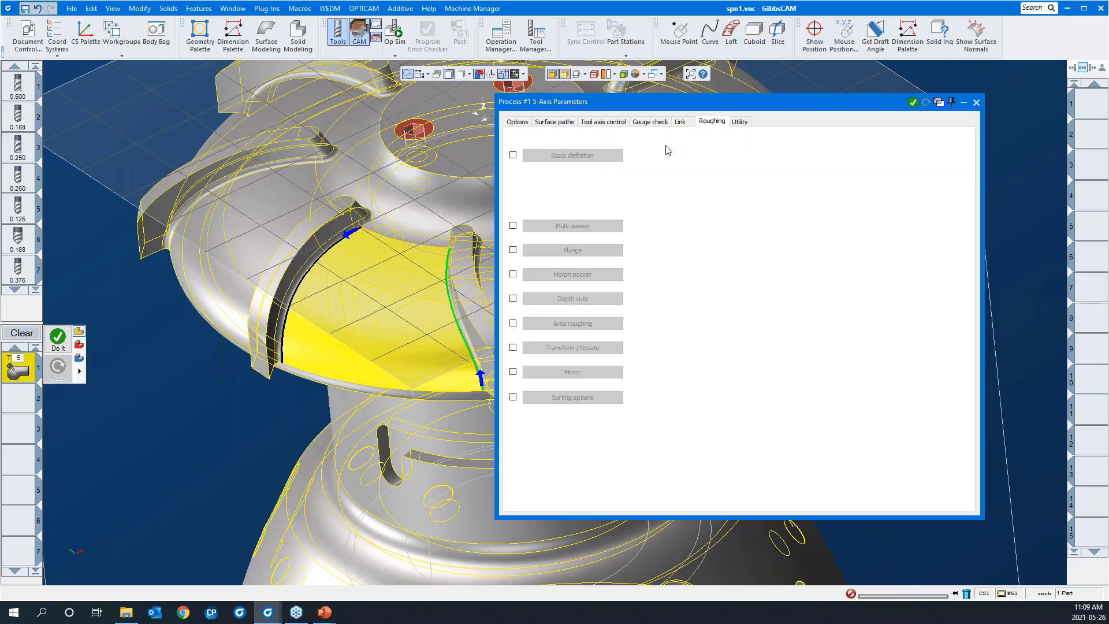
pyautogui.click(513, 226)
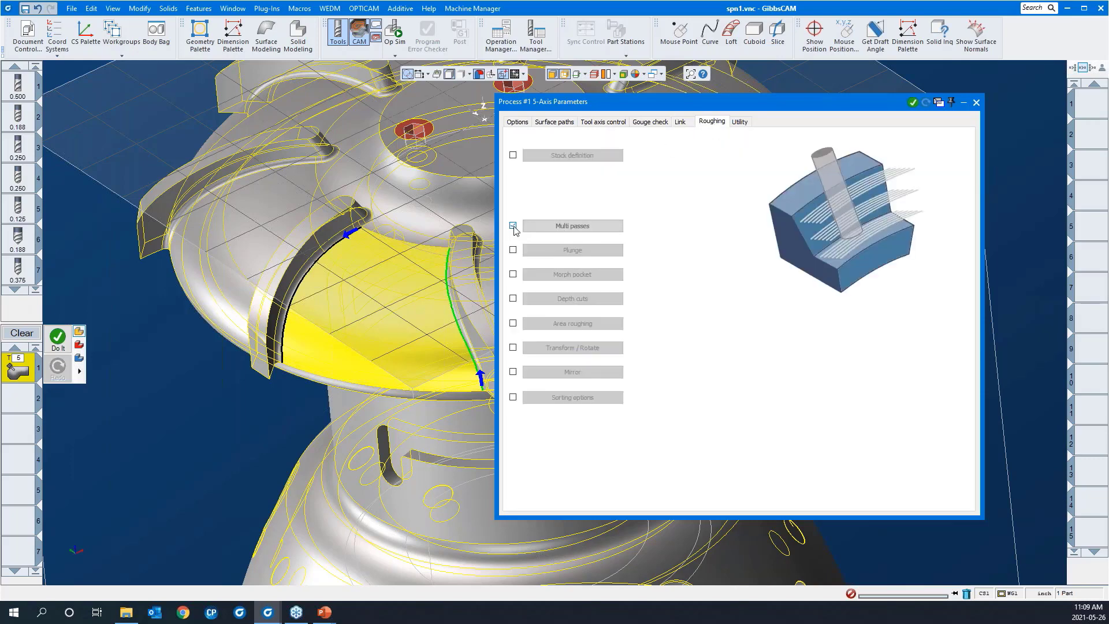
pyautogui.click(682, 122)
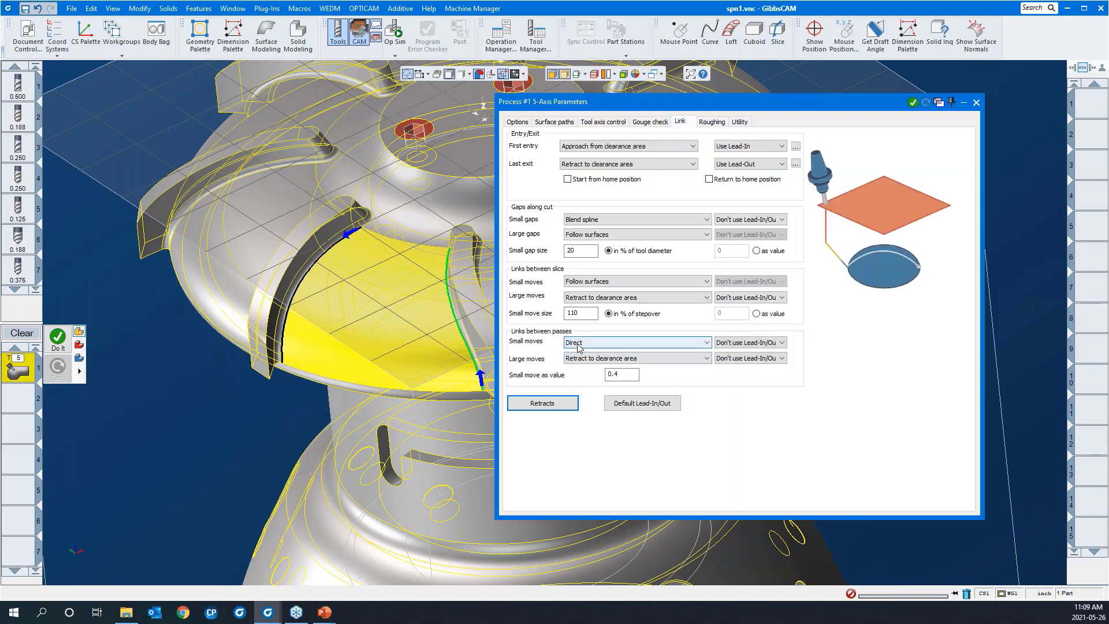
pyautogui.click(574, 343)
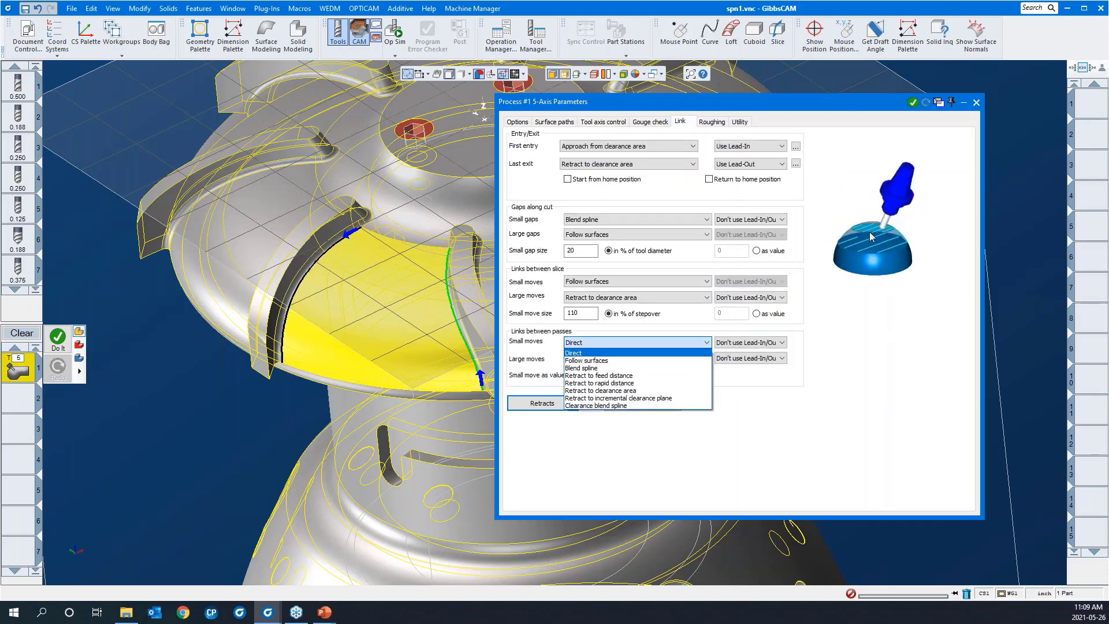
pyautogui.click(875, 314)
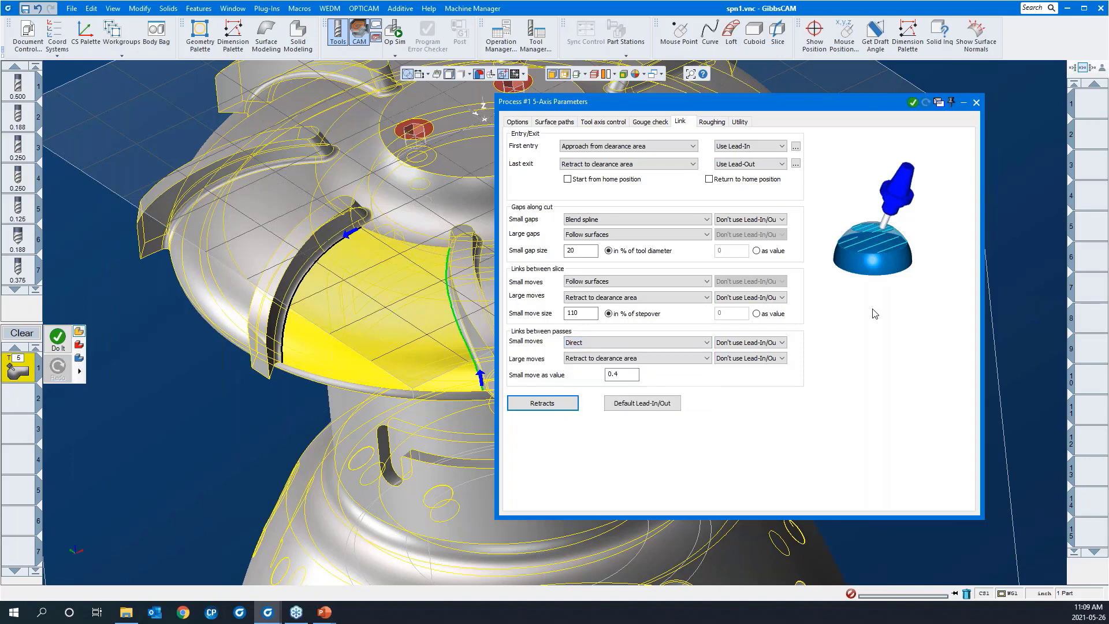
pyautogui.click(721, 123)
pyautogui.click(513, 226)
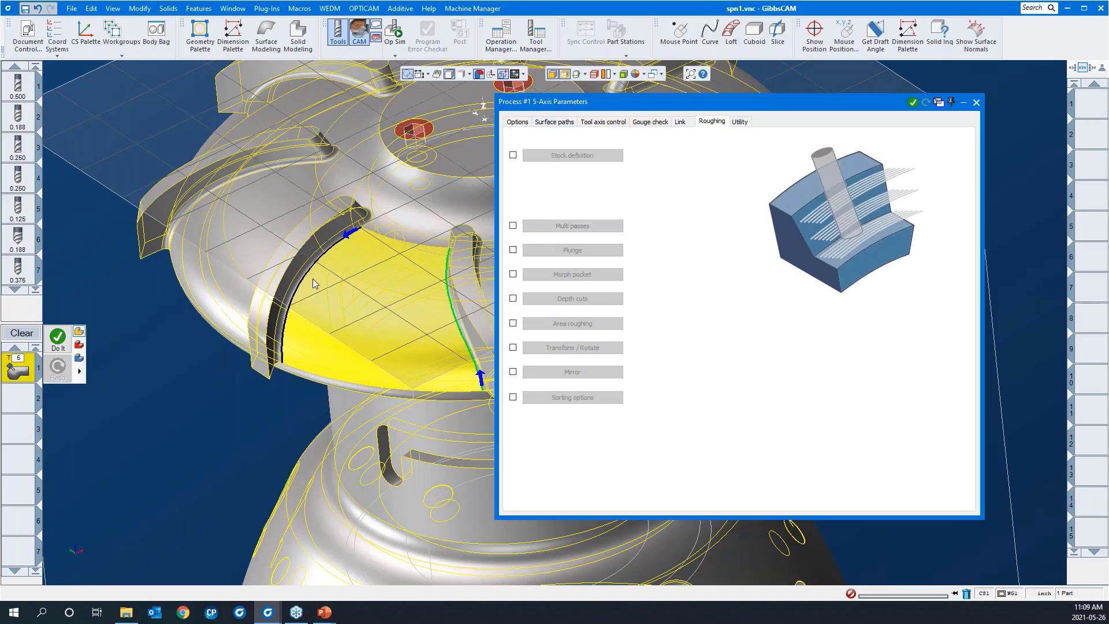
# - Review the surface paths and gouge check settings, and reselect Follow surfaces for small moves between slices
pyautogui.click(554, 122)
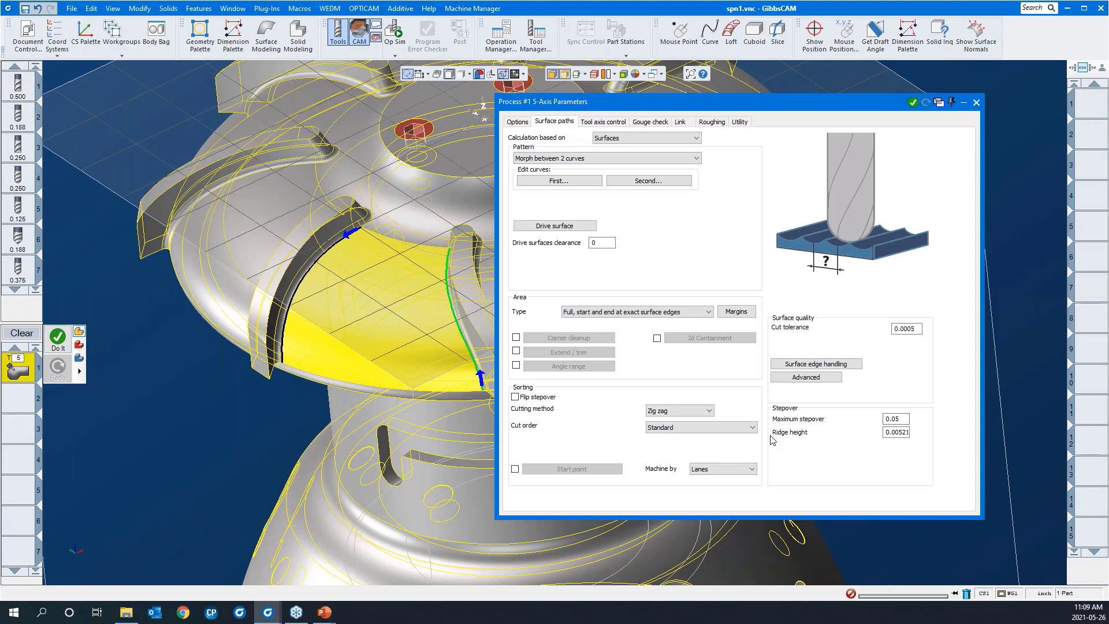
pyautogui.click(601, 122)
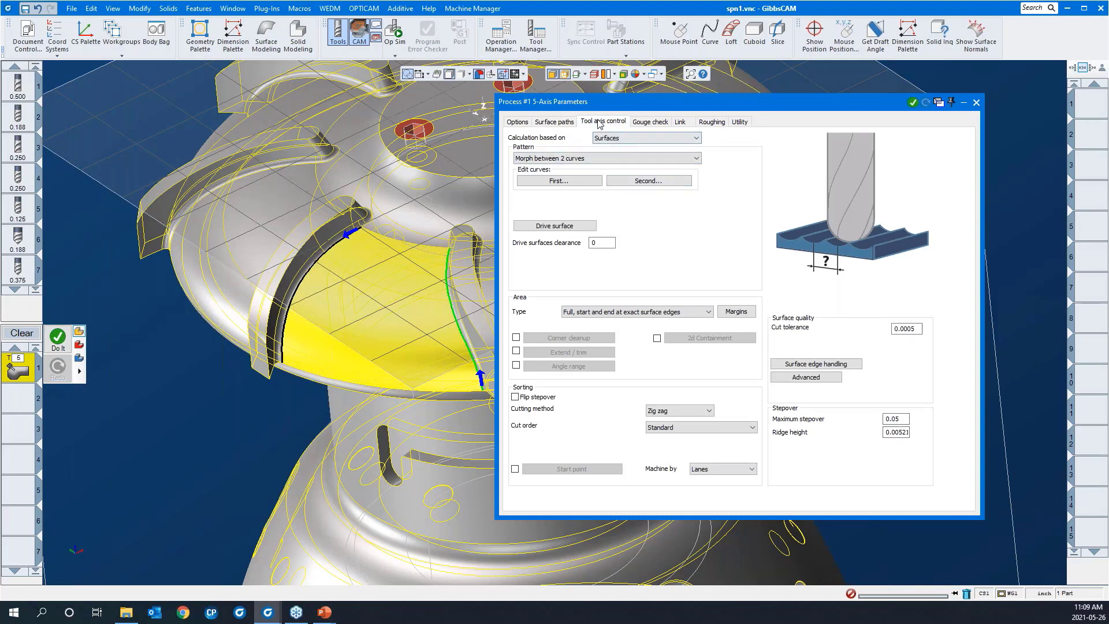
pyautogui.click(658, 124)
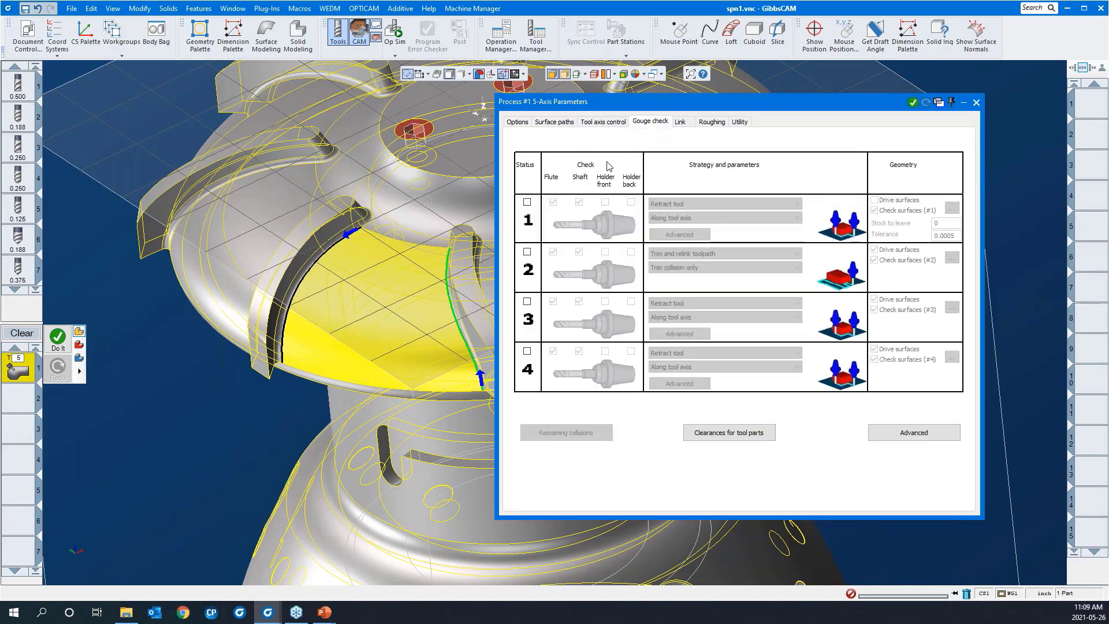
pyautogui.click(680, 123)
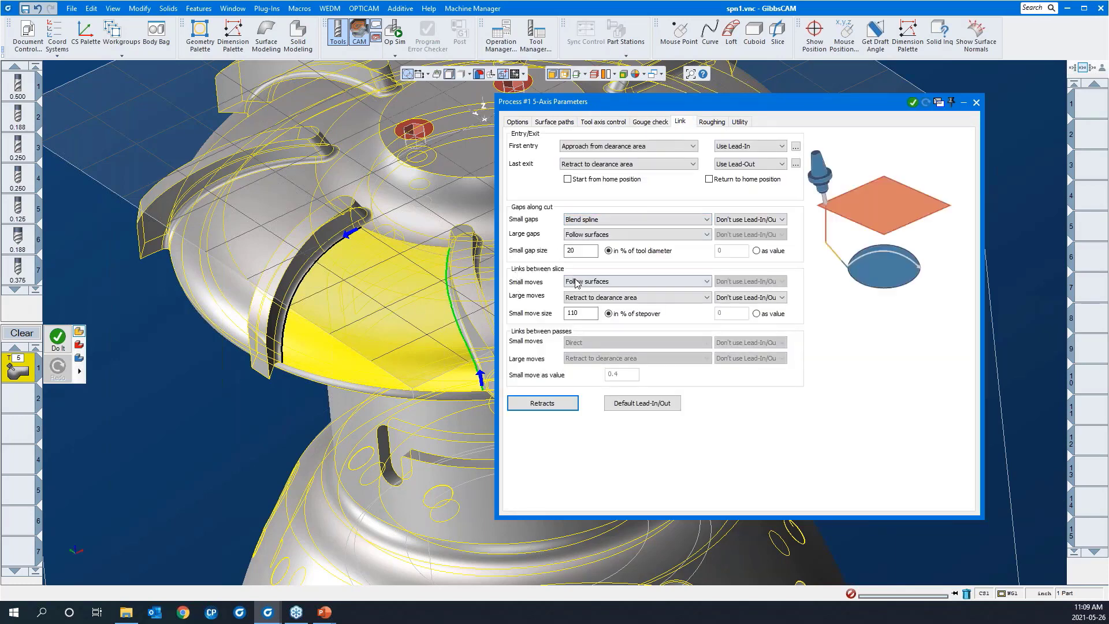
pyautogui.click(576, 282)
pyautogui.click(585, 300)
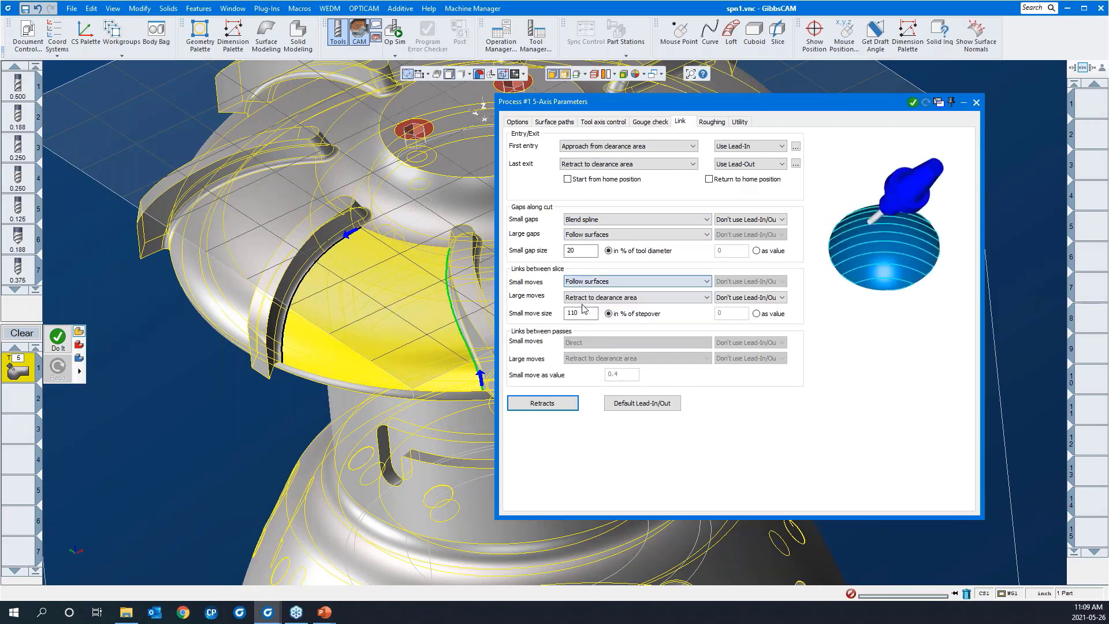
# - Set large moves between slices to Follow surfaces, and calculate the 5-axis toolpath
pyautogui.click(585, 298)
pyautogui.click(586, 316)
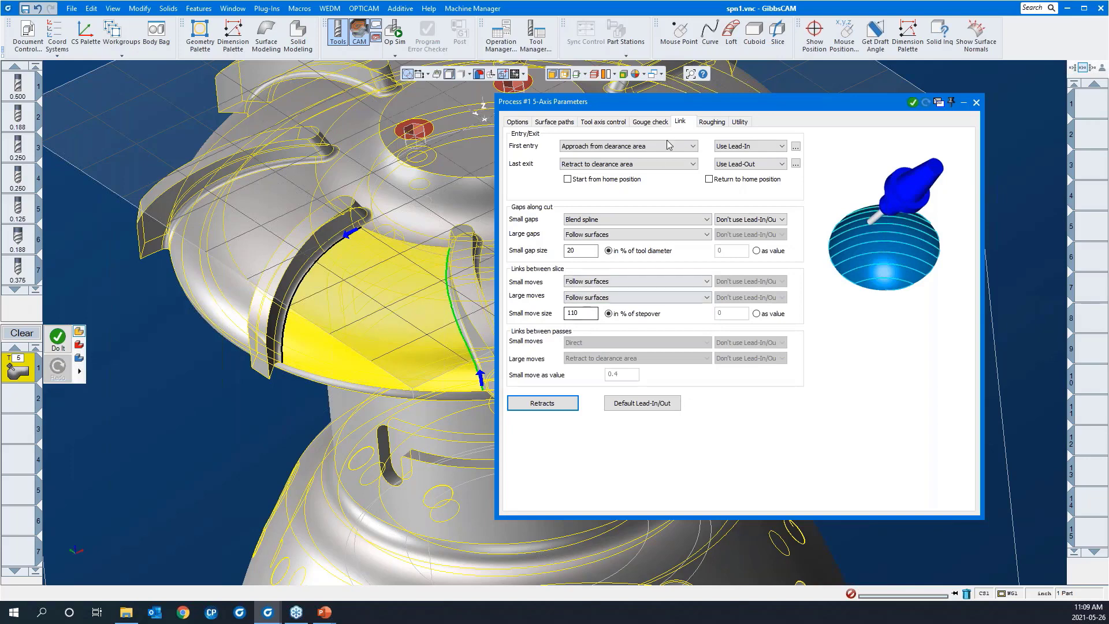
pyautogui.doubleClick(672, 104)
pyautogui.rightClick(874, 300)
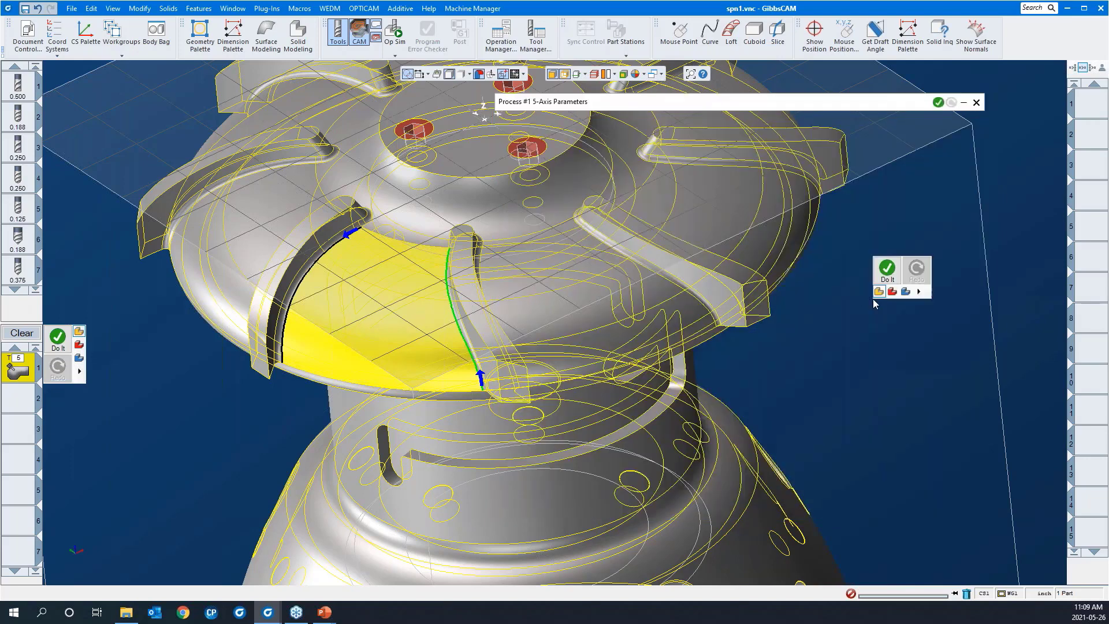
pyautogui.click(889, 270)
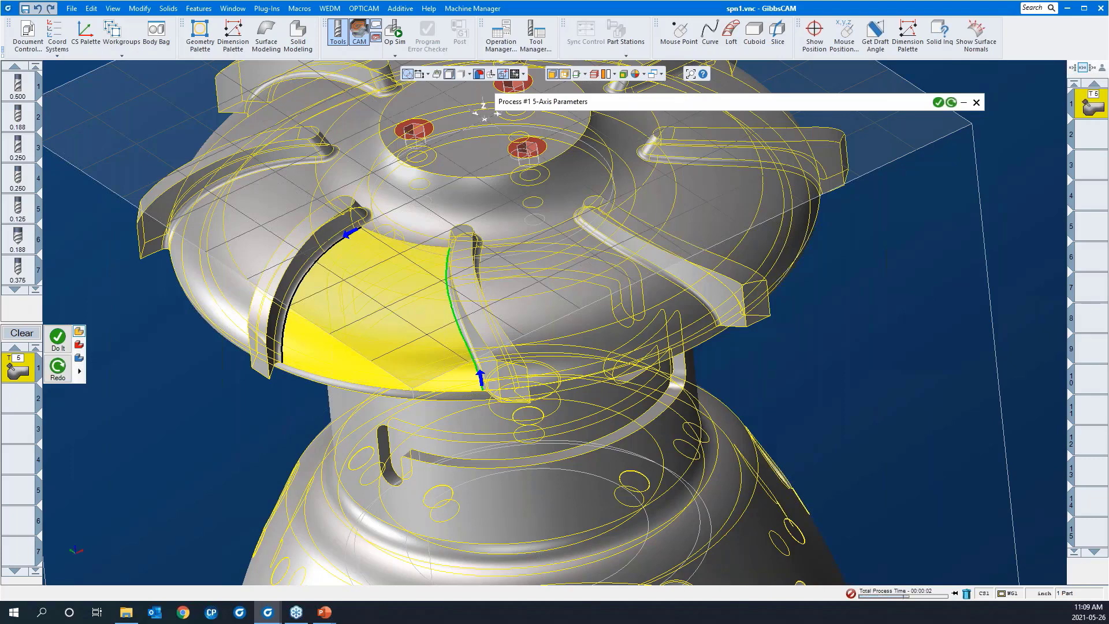
pyautogui.click(956, 595)
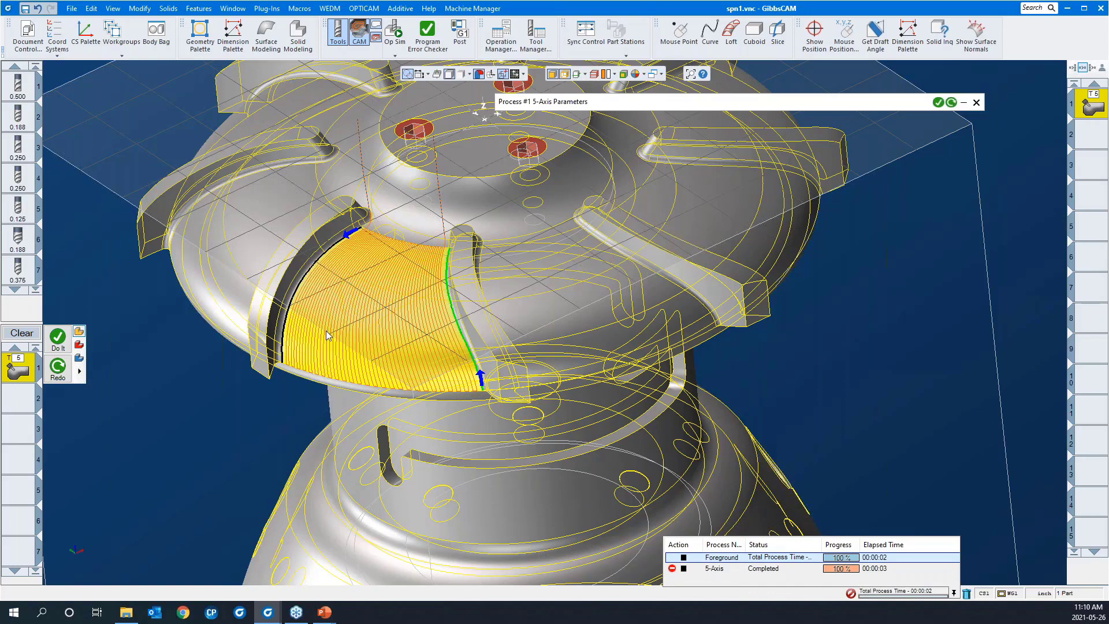
# - Examine the calculated toolpath on the hub surface, including its entry and exit moves between the two blades
pyautogui.moveTo(326, 331); pyautogui.dragTo(426, 231, button='middle')
pyautogui.scroll(-1, 425, 227)
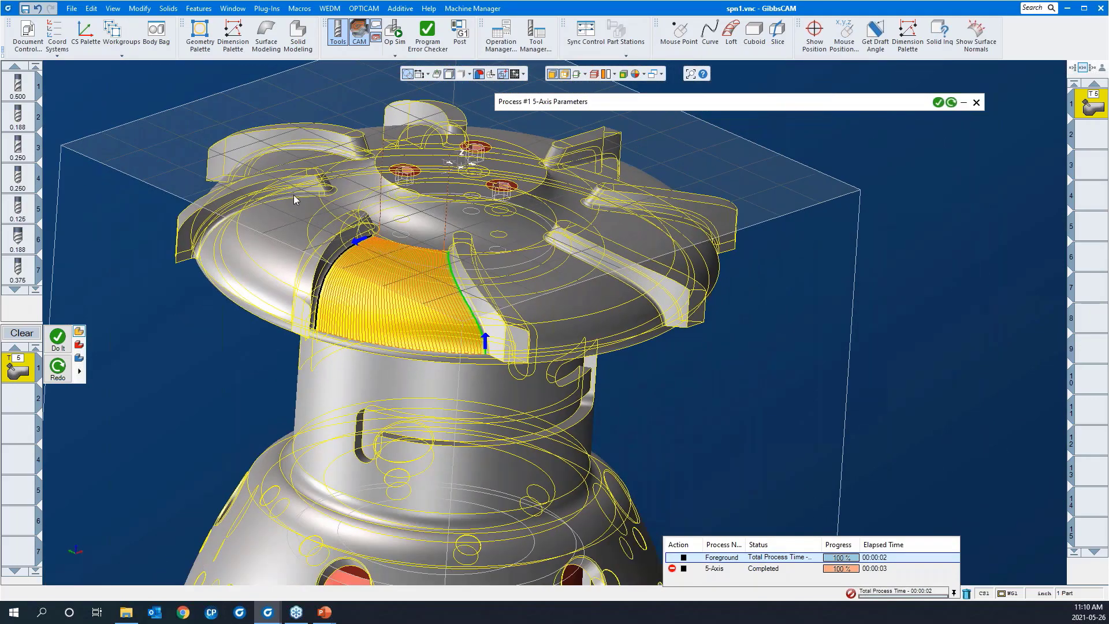
pyautogui.moveTo(293, 192); pyautogui.dragTo(535, 332)
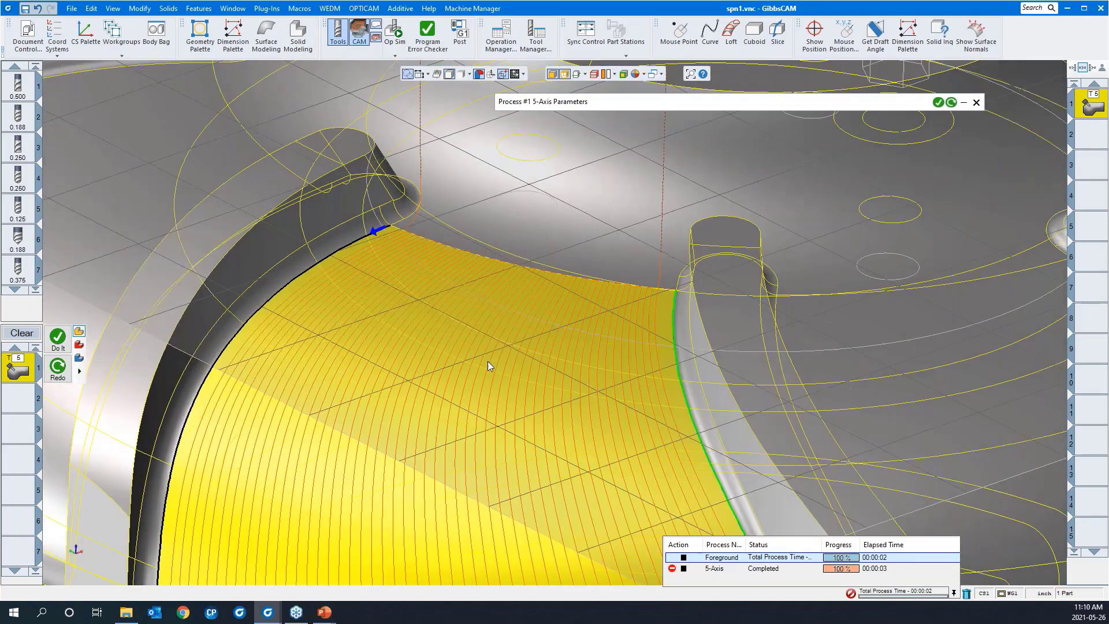
pyautogui.moveTo(487, 361); pyautogui.dragTo(530, 430, button='middle')
pyautogui.scroll(-3, 537, 427)
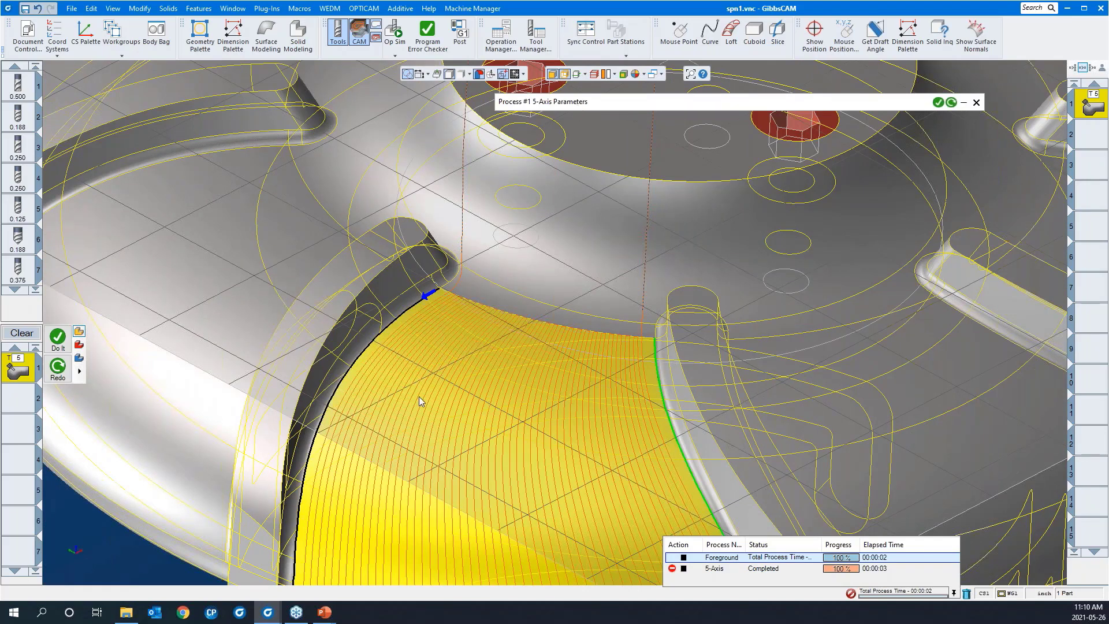
pyautogui.moveTo(419, 396); pyautogui.dragTo(471, 282, button='middle')
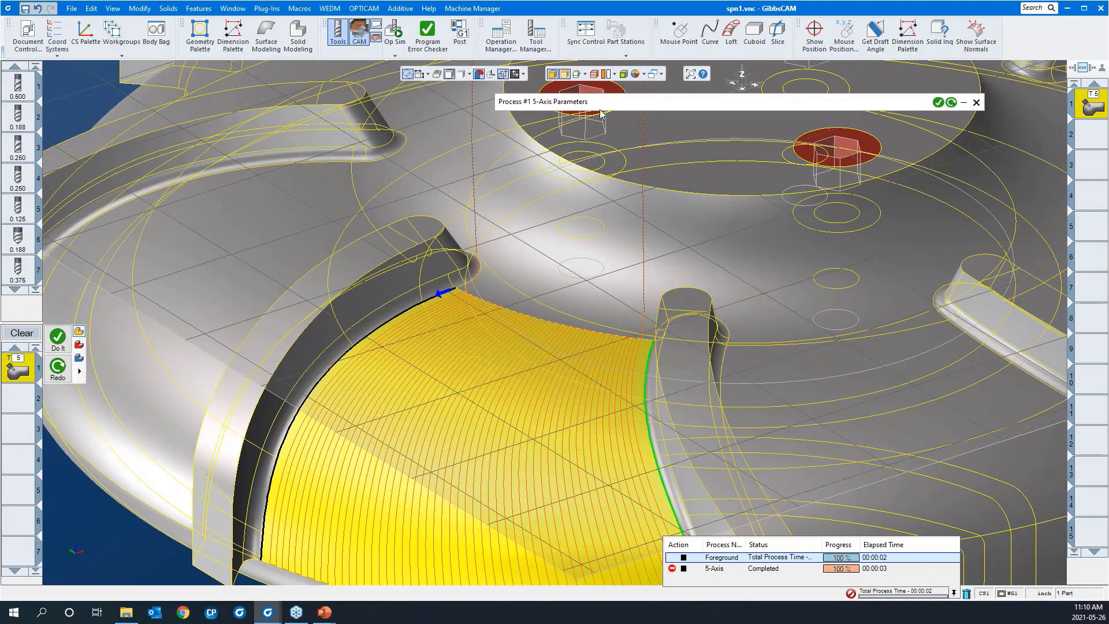
# - Set the default lead-in to a vertical tangent arc with width 0.15 and length 0.15, and copy it to the lead-out
pyautogui.moveTo(604, 103)
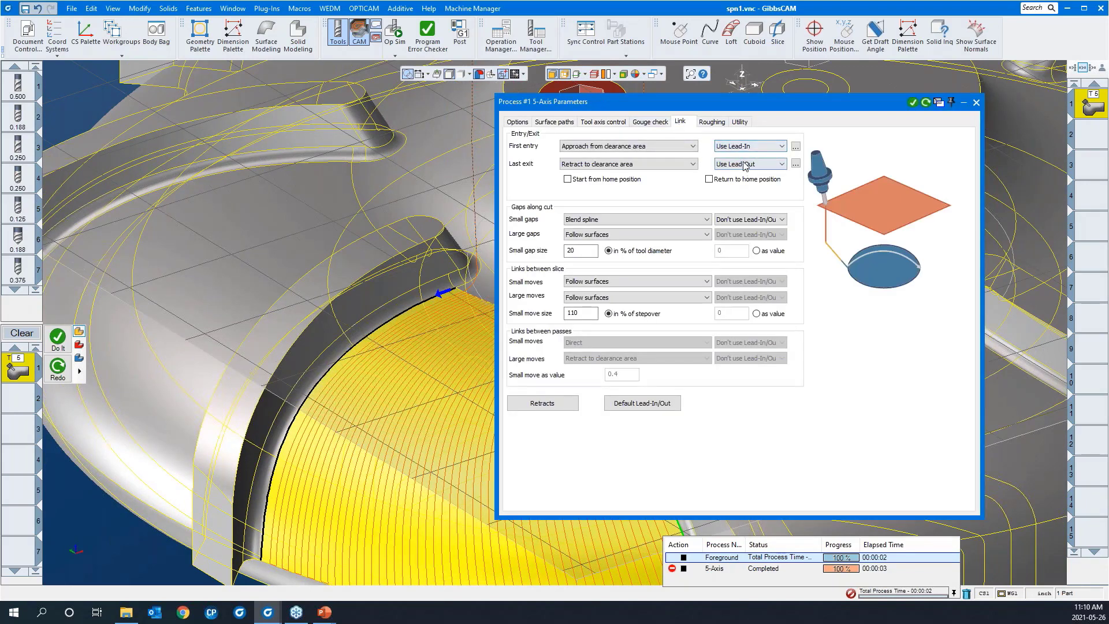
pyautogui.click(640, 405)
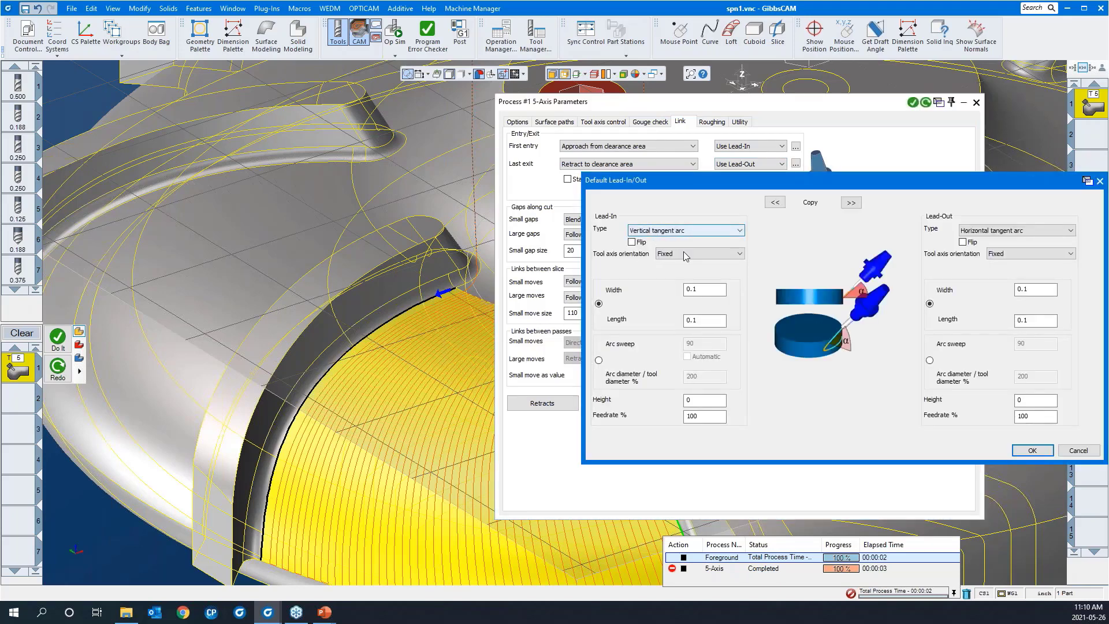
pyautogui.click(698, 289)
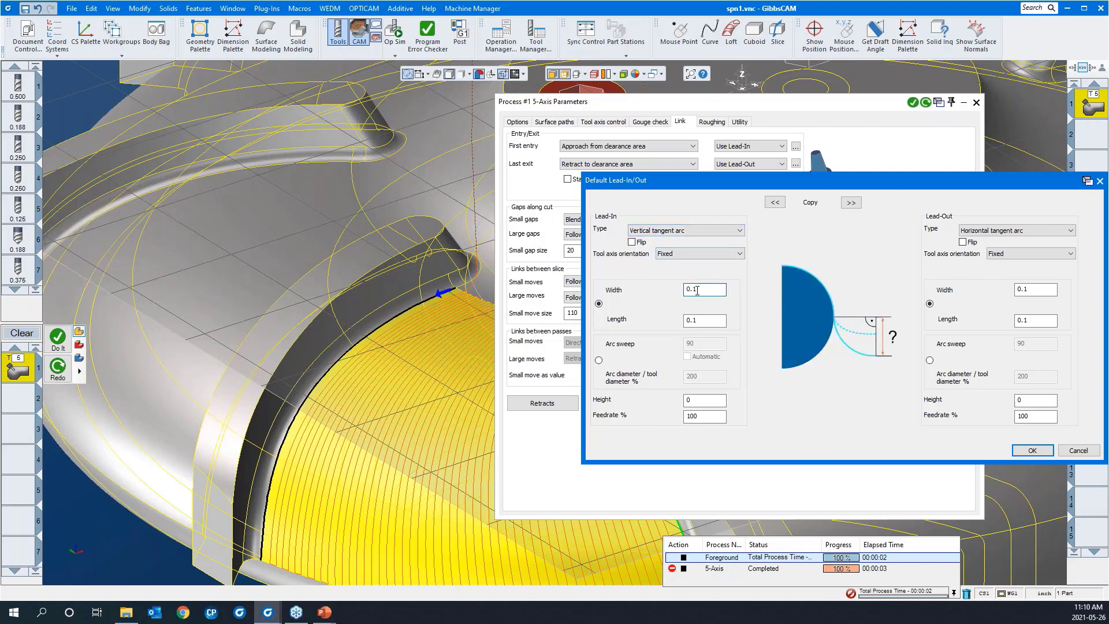
pyautogui.click(709, 320)
pyautogui.write('5')
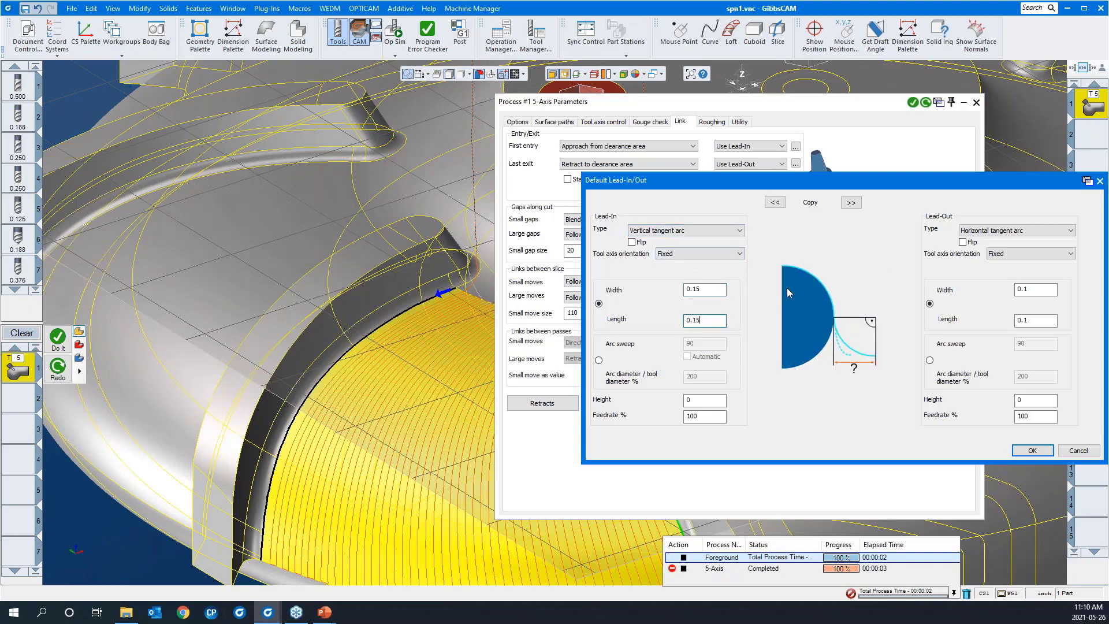
pyautogui.click(850, 202)
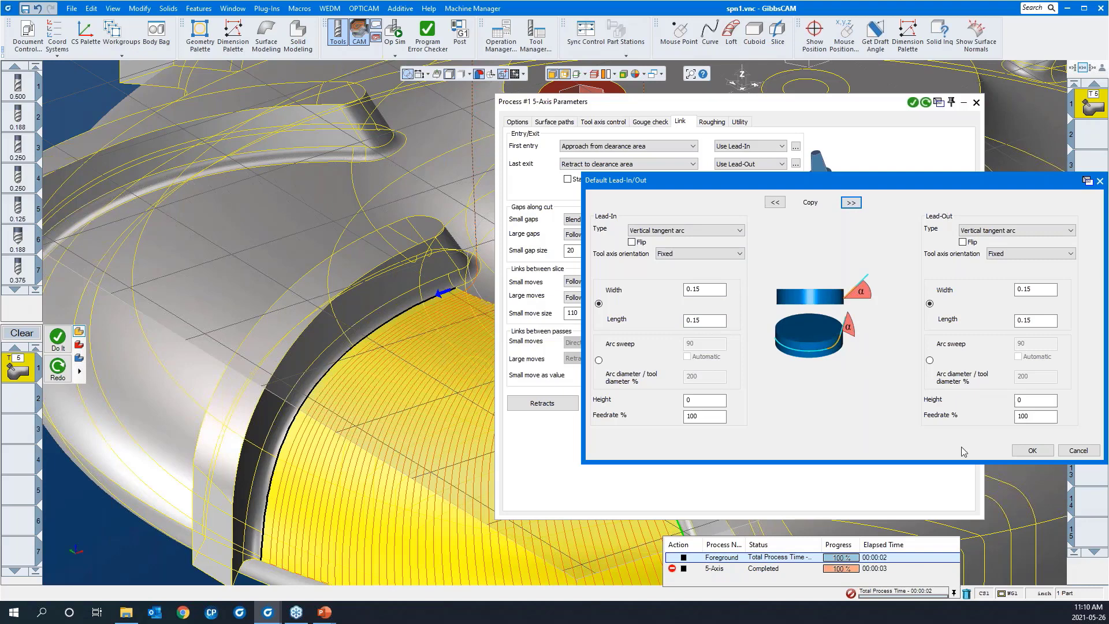
pyautogui.click(1034, 451)
# - Recalculate the 5-axis operation with the new lead-in and lead-out, and inspect the toolpath between the blades
pyautogui.click(926, 104)
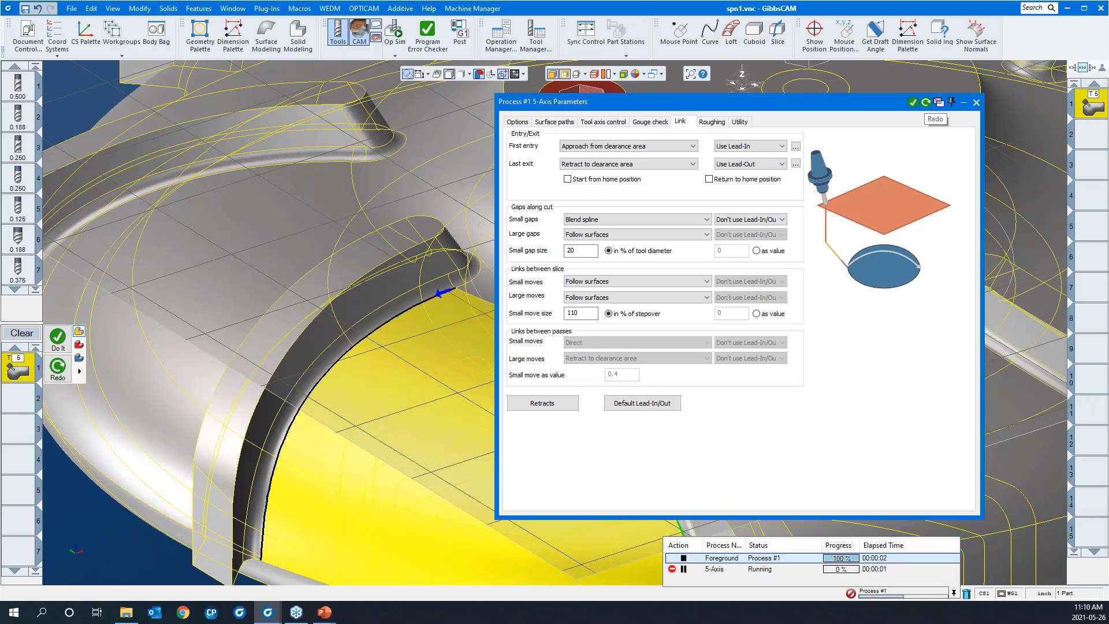
pyautogui.scroll(-2, 338, 361)
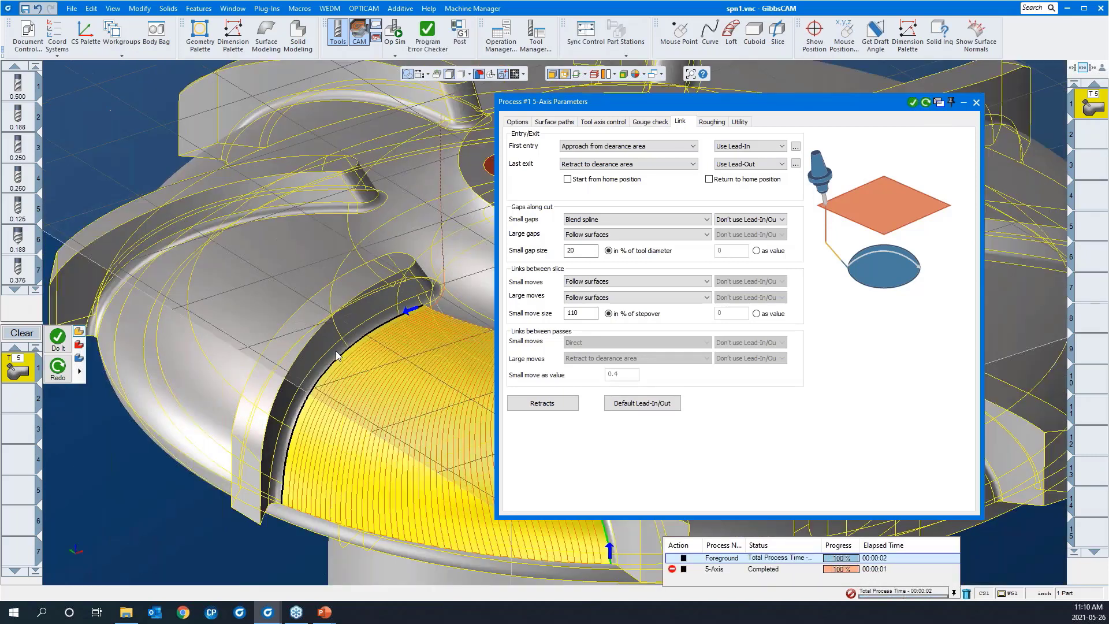
pyautogui.moveTo(291, 566); pyautogui.dragTo(135, 490, button='middle')
pyautogui.doubleClick(670, 107)
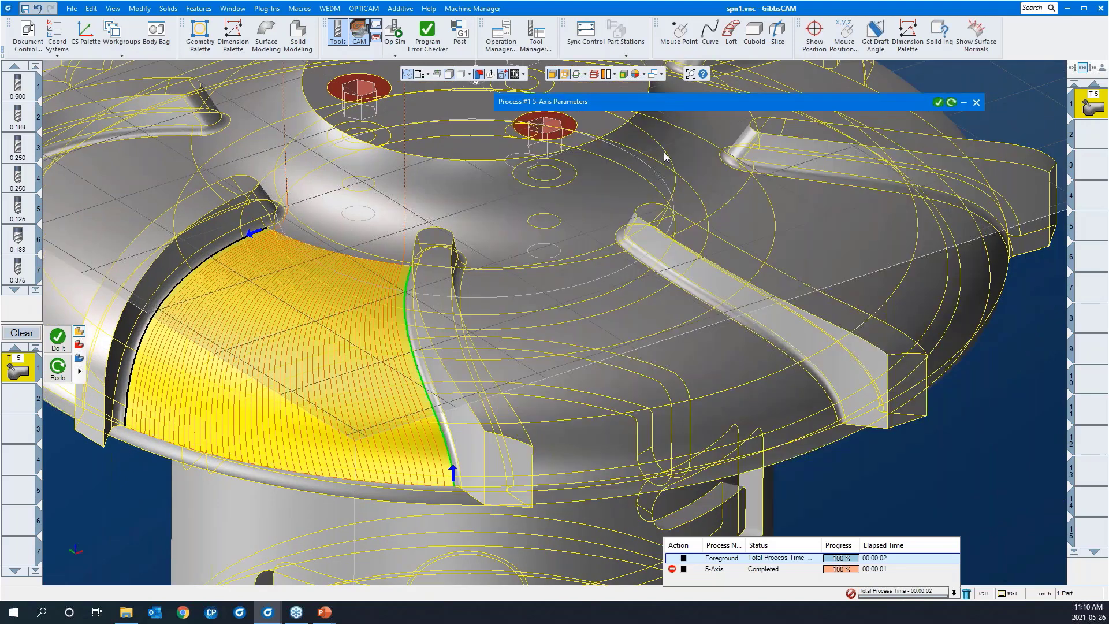
pyautogui.scroll(-1, 737, 335)
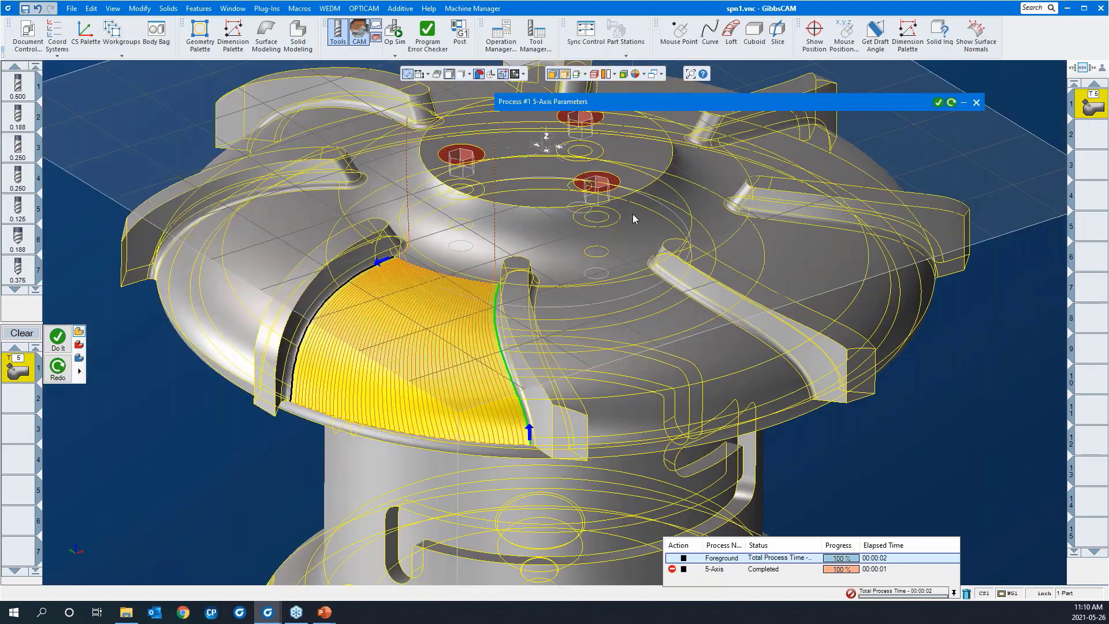
# - Run the Op Sim rendering of the 5-axis operation and watch the tool cut along the first blade
pyautogui.click(387, 30)
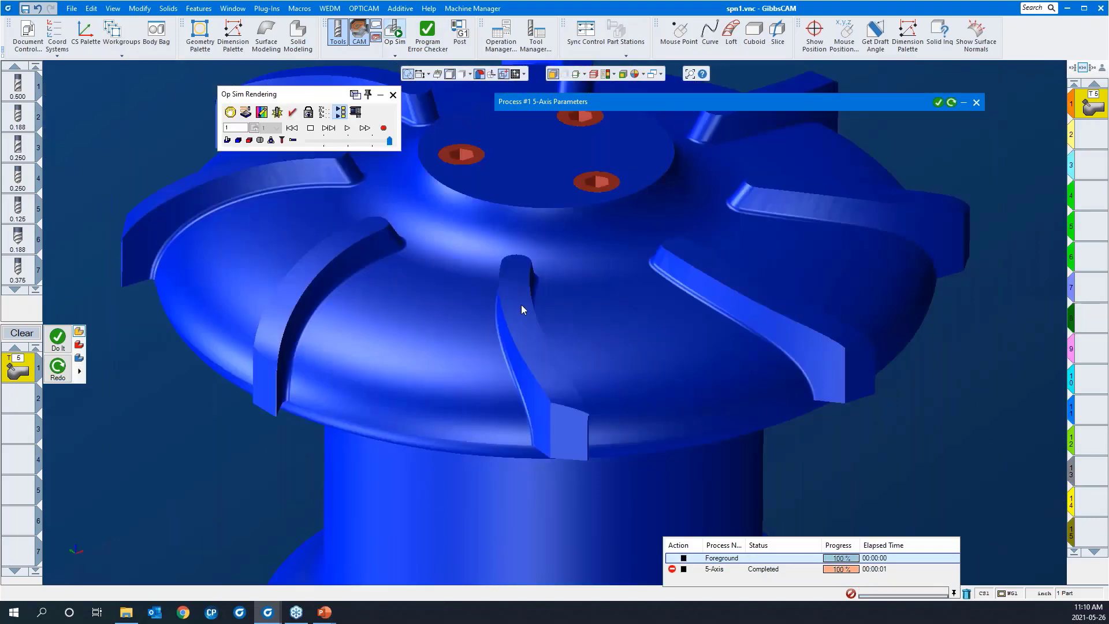
pyautogui.scroll(-3, 521, 303)
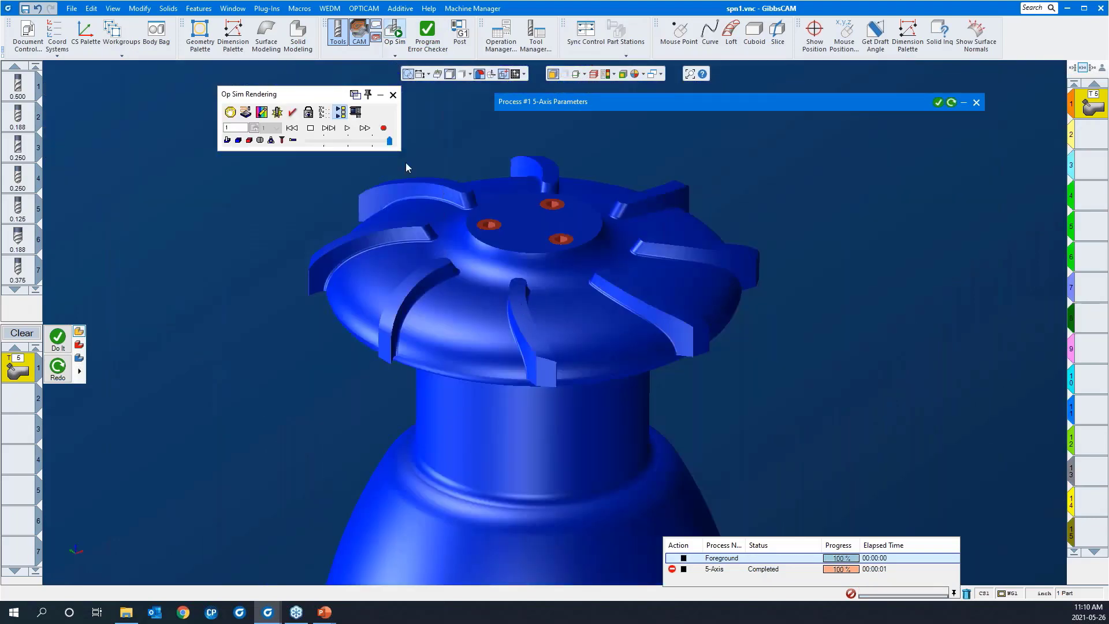
pyautogui.click(346, 129)
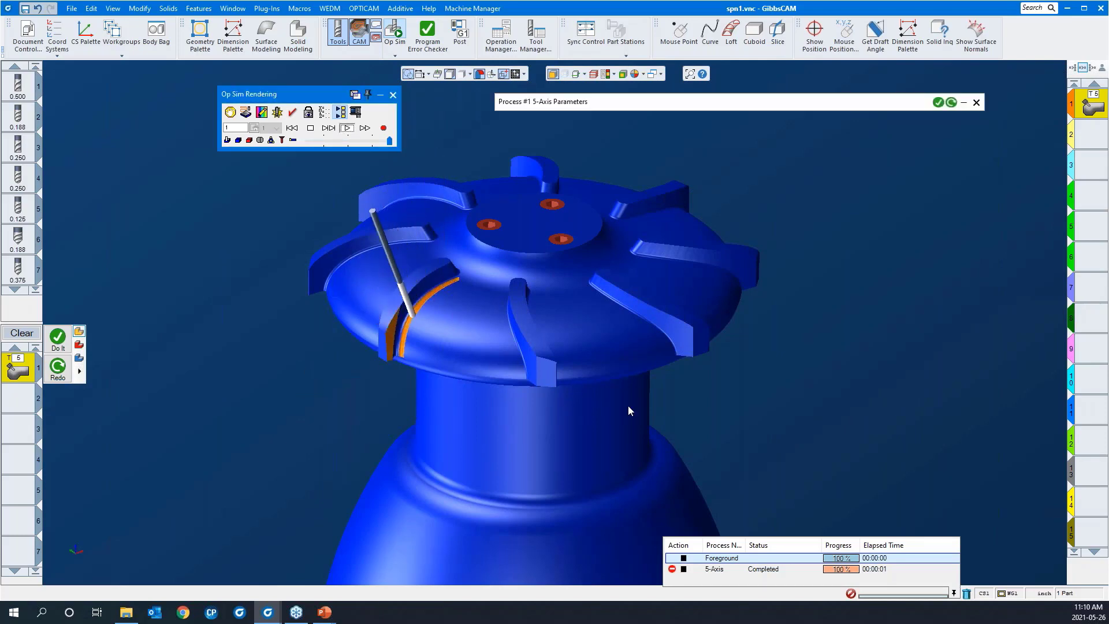
pyautogui.moveTo(629, 407); pyautogui.dragTo(536, 425, button='middle')
pyautogui.moveTo(560, 427); pyautogui.dragTo(361, 183)
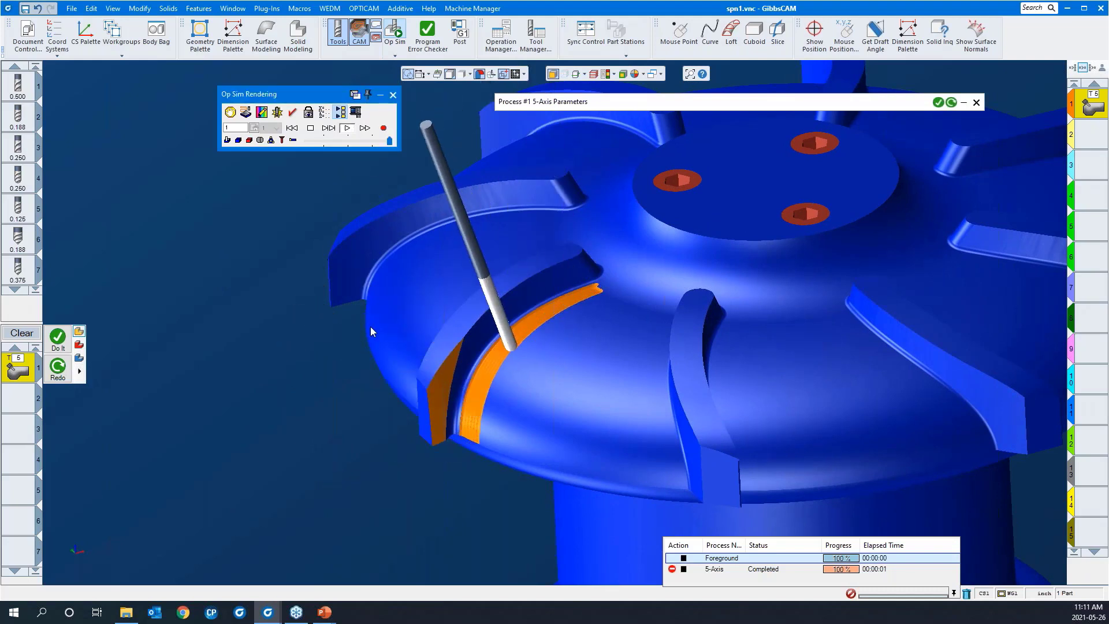
pyautogui.scroll(-5, 370, 327)
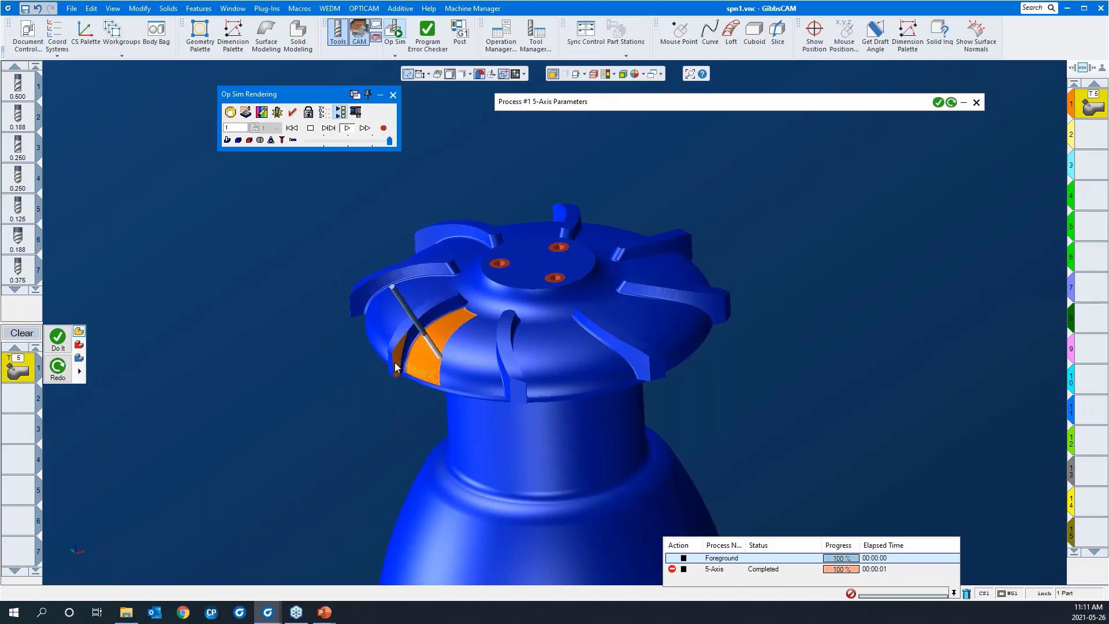
# - Examine the simulated cut on the hub surface and blade walls from several angles, and close the simulation
pyautogui.scroll(5, 498, 393)
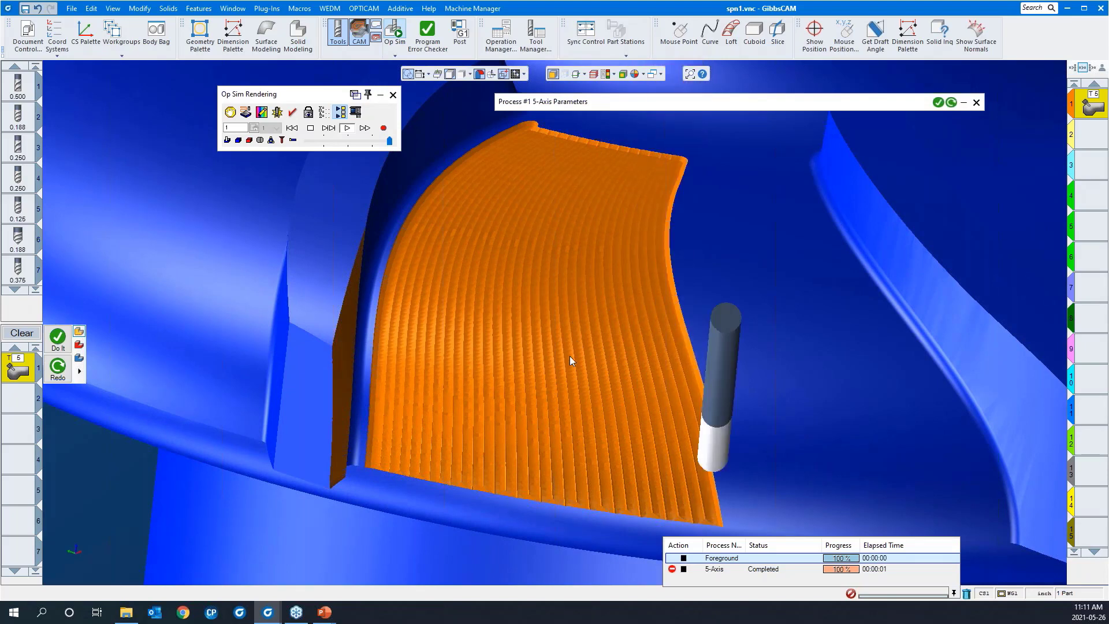
pyautogui.moveTo(570, 356); pyautogui.dragTo(453, 375, button='middle')
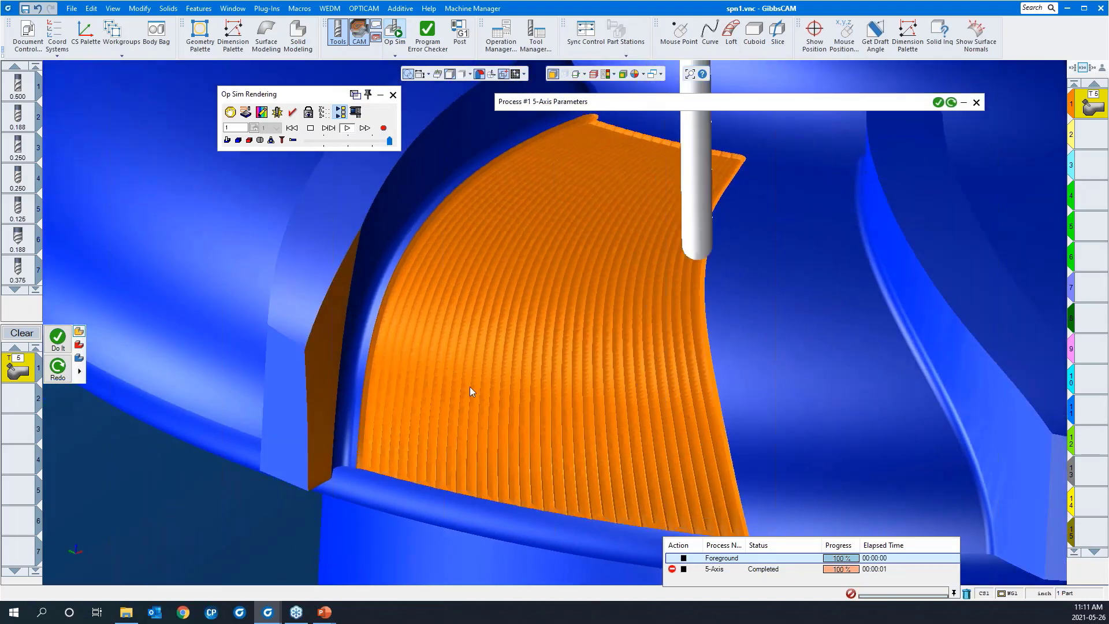
pyautogui.scroll(-1, 431, 299)
pyautogui.scroll(-3, 432, 300)
pyautogui.moveTo(573, 324); pyautogui.dragTo(659, 346, button='middle')
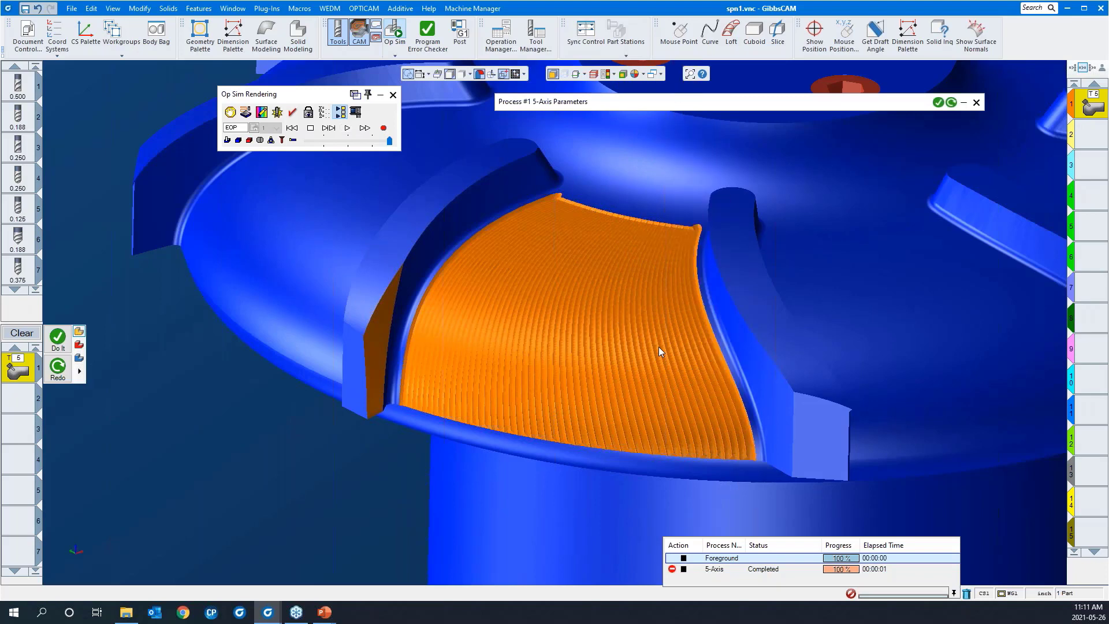
pyautogui.moveTo(580, 398); pyautogui.dragTo(410, 320, button='middle')
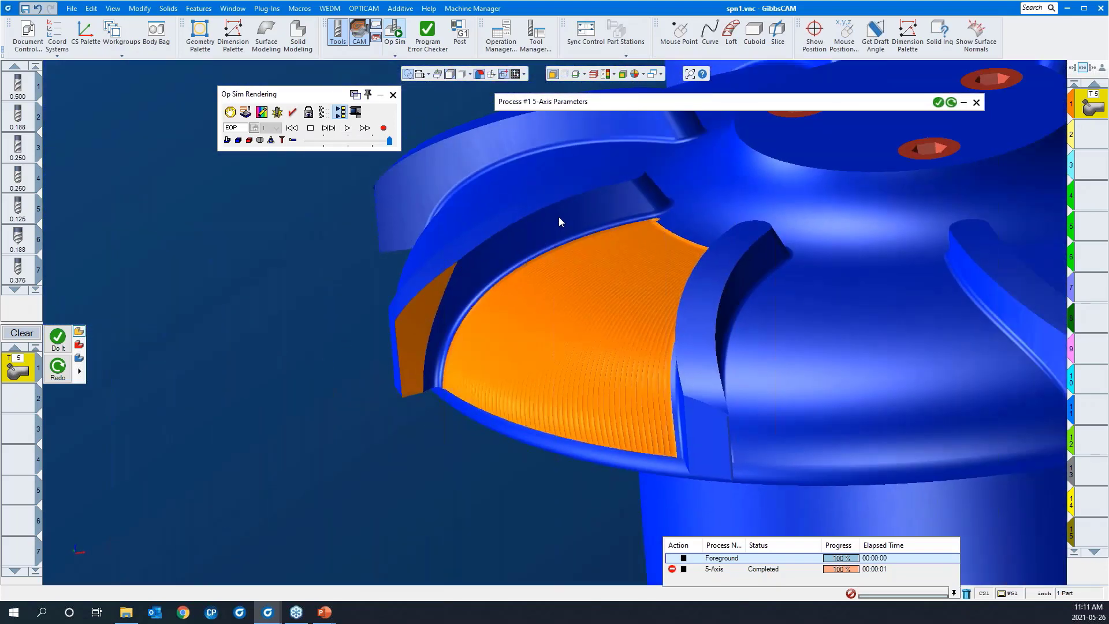
pyautogui.click(392, 95)
# - Review the available gouge check strategies and the retract directions offered for the first gouge check
pyautogui.moveTo(351, 236); pyautogui.dragTo(598, 438)
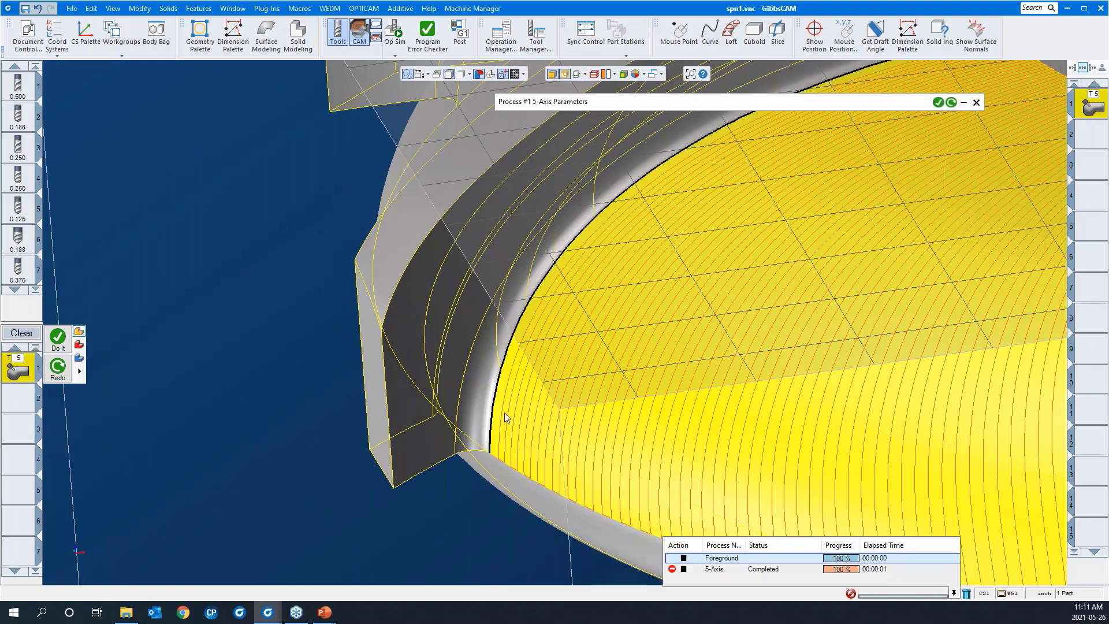
pyautogui.scroll(-3, 417, 447)
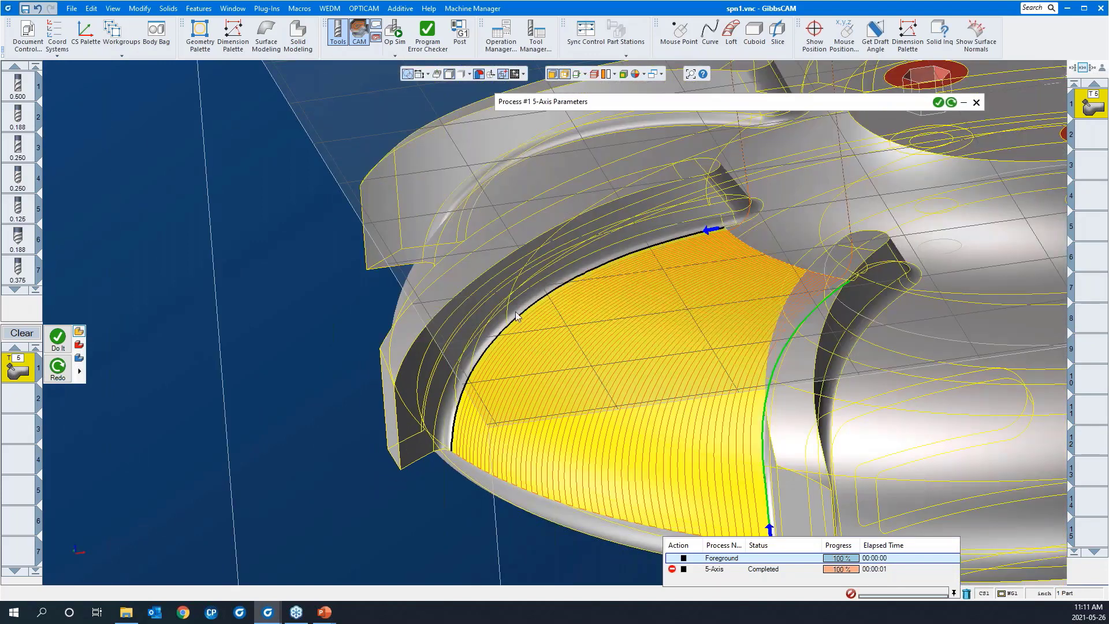
pyautogui.click(598, 102)
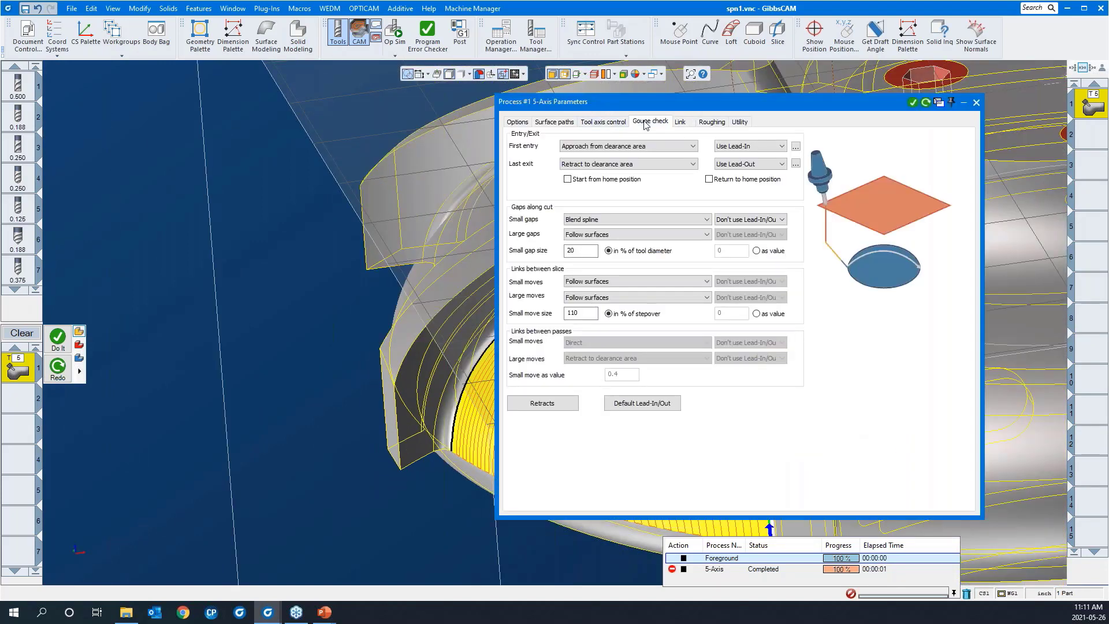
pyautogui.click(646, 123)
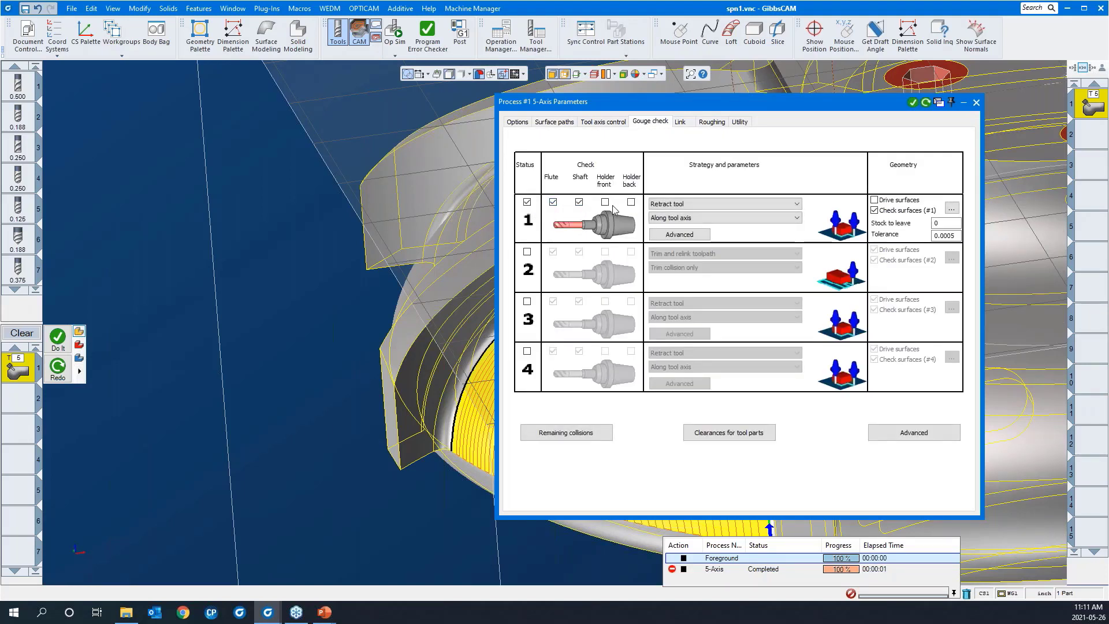
pyautogui.click(698, 207)
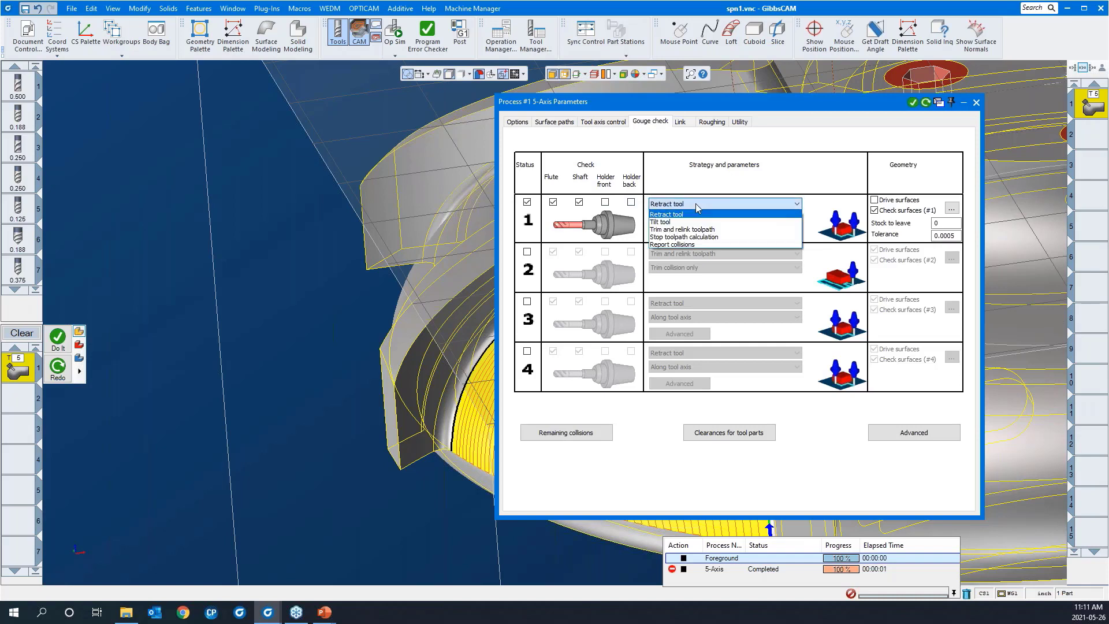
pyautogui.click(685, 215)
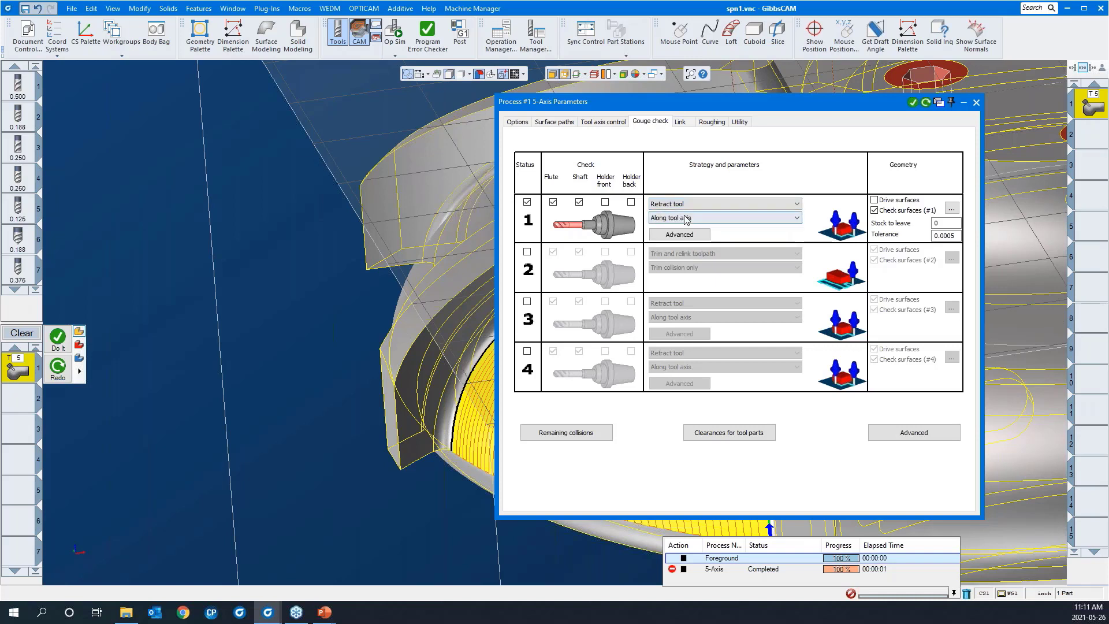
pyautogui.click(684, 218)
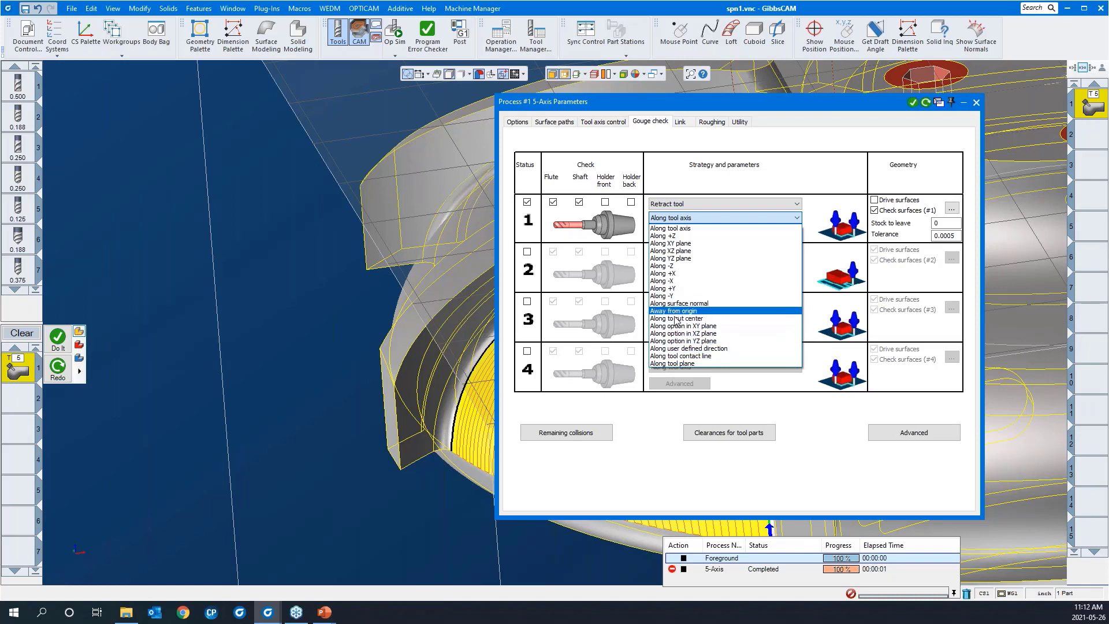
pyautogui.click(673, 202)
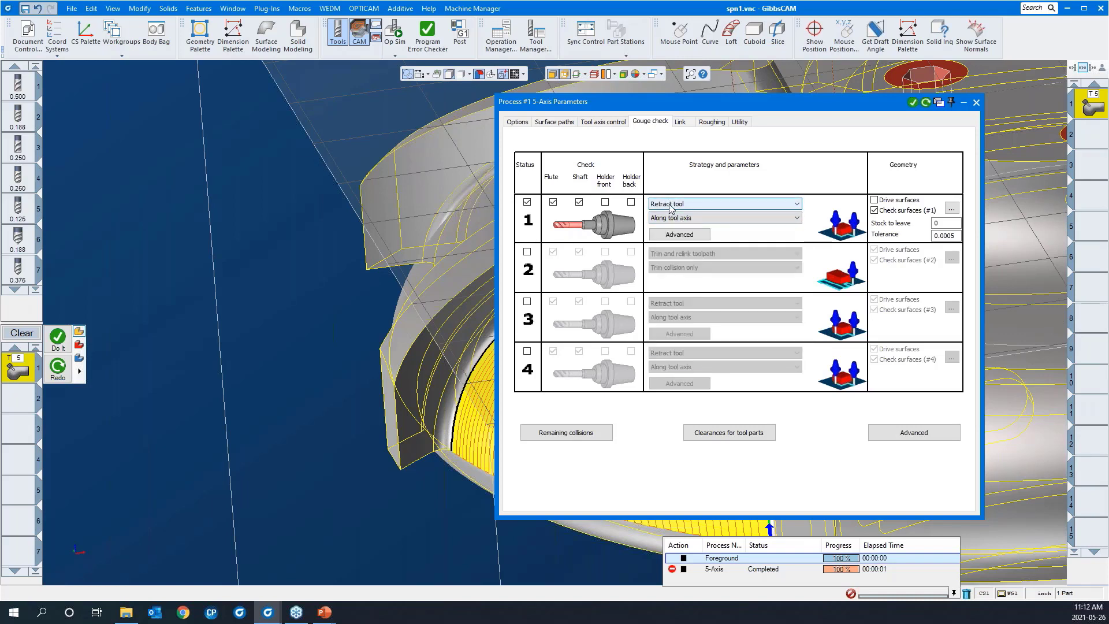
# - Set the first gouge check strategy to Tilt tool with Use side tilt angle, and accept its tilt angle parameters
pyautogui.click(670, 205)
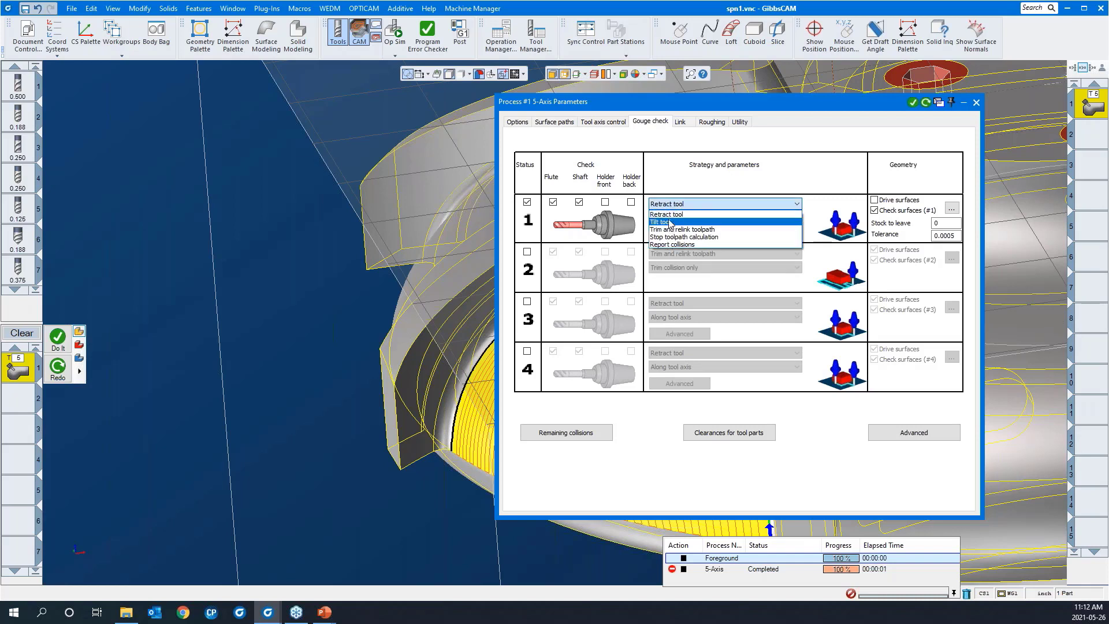
pyautogui.click(671, 222)
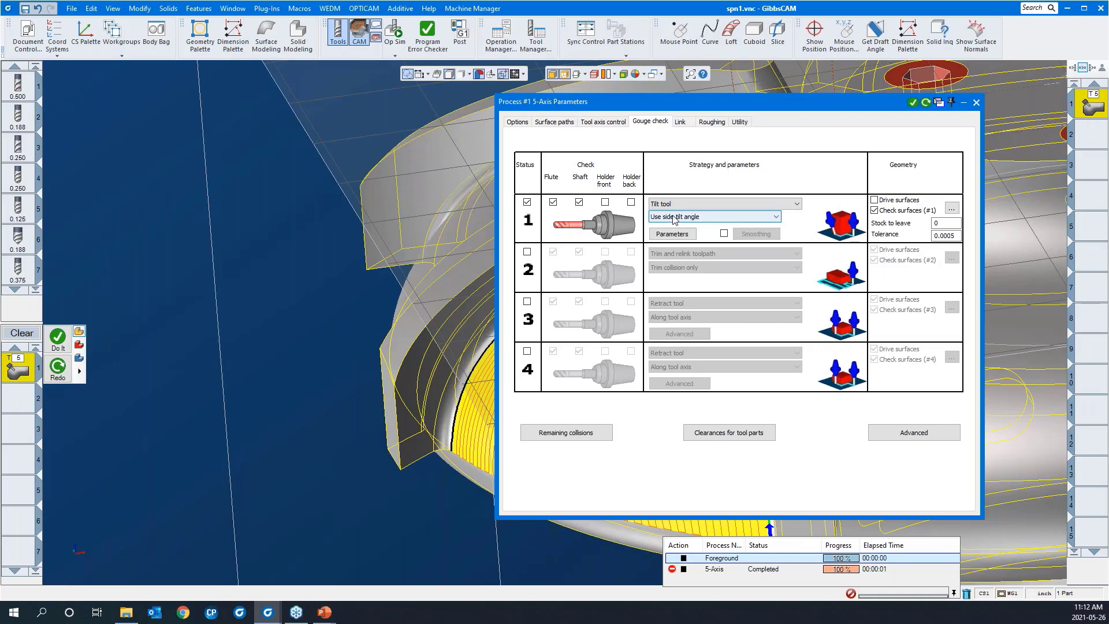
pyautogui.click(674, 218)
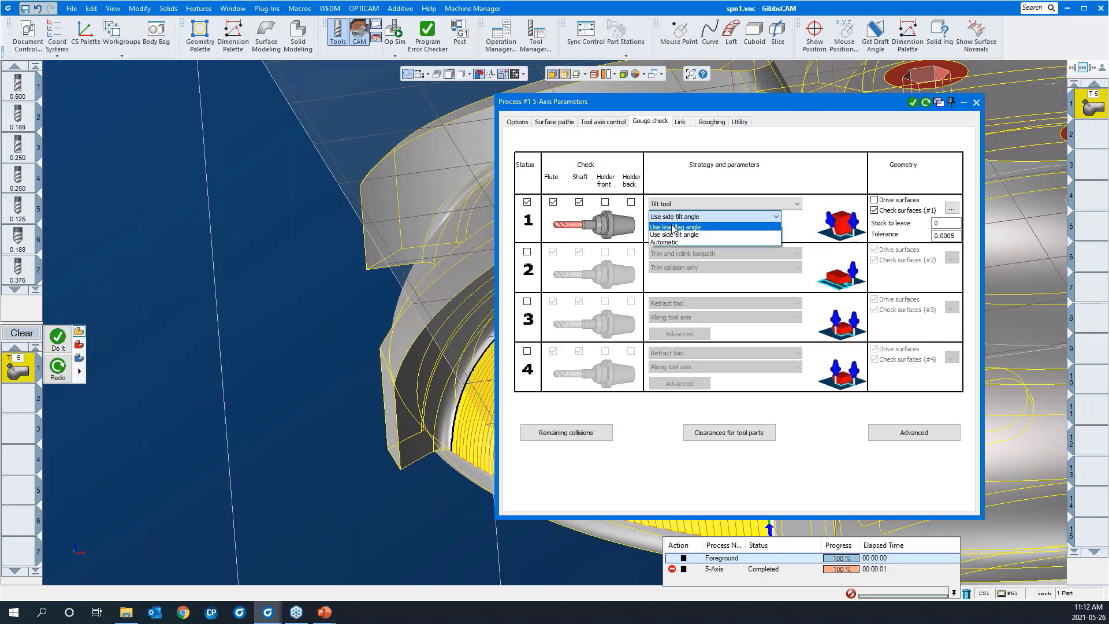
pyautogui.click(674, 227)
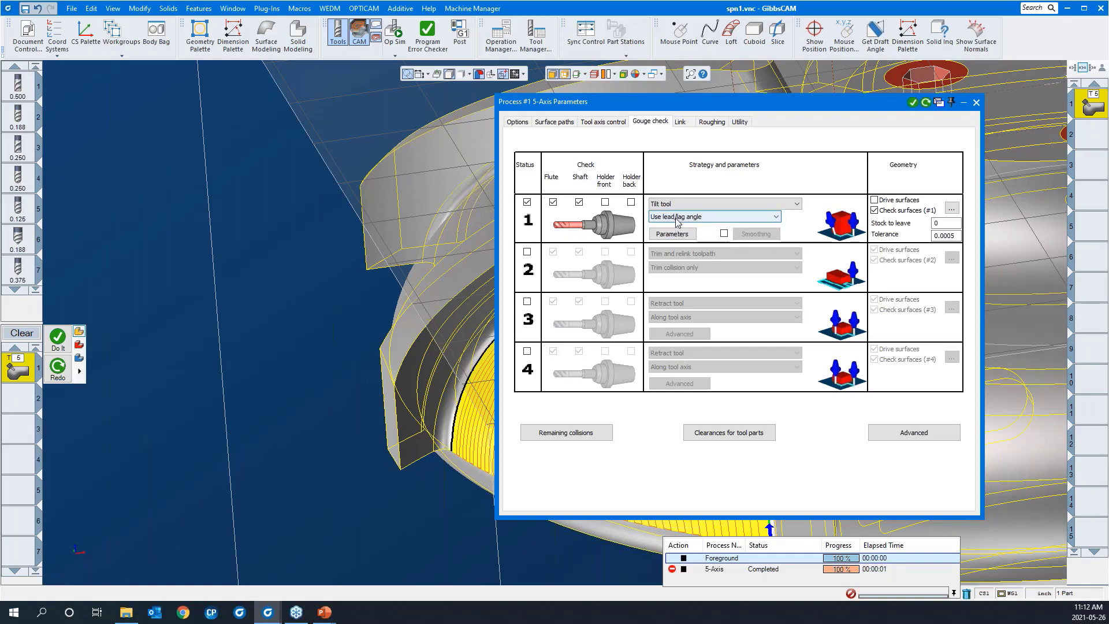
pyautogui.click(678, 221)
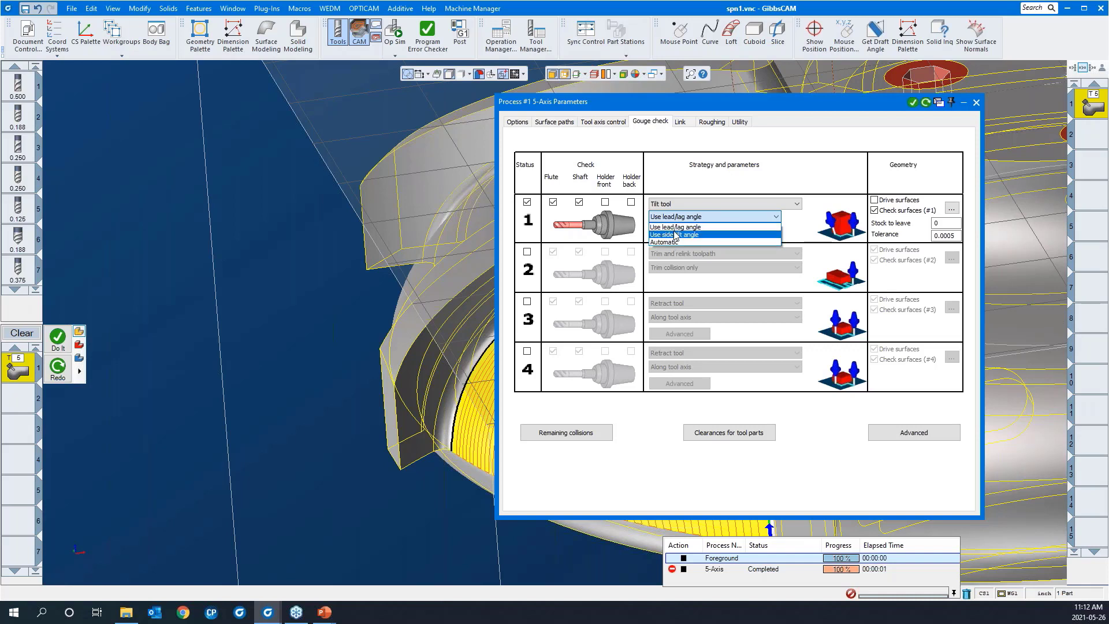
pyautogui.click(676, 235)
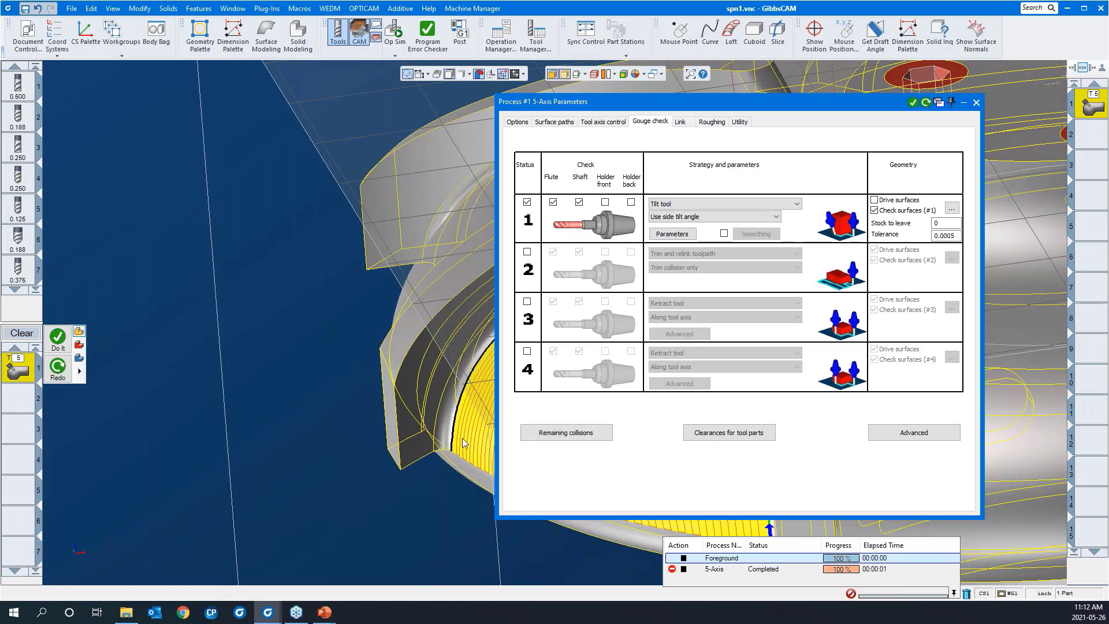
pyautogui.click(669, 234)
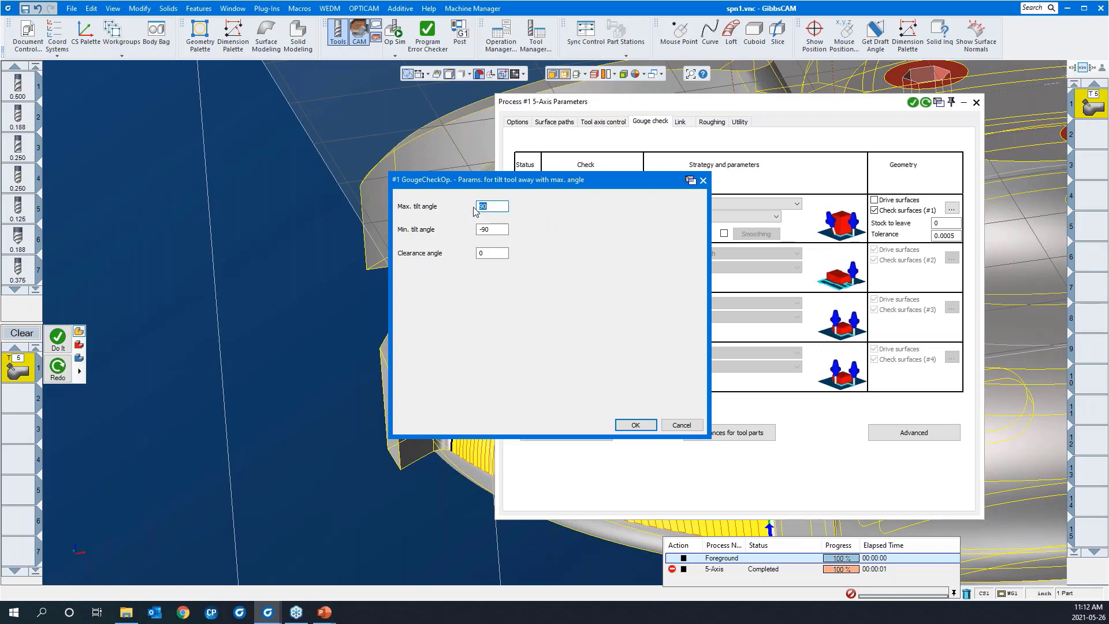
pyautogui.click(634, 425)
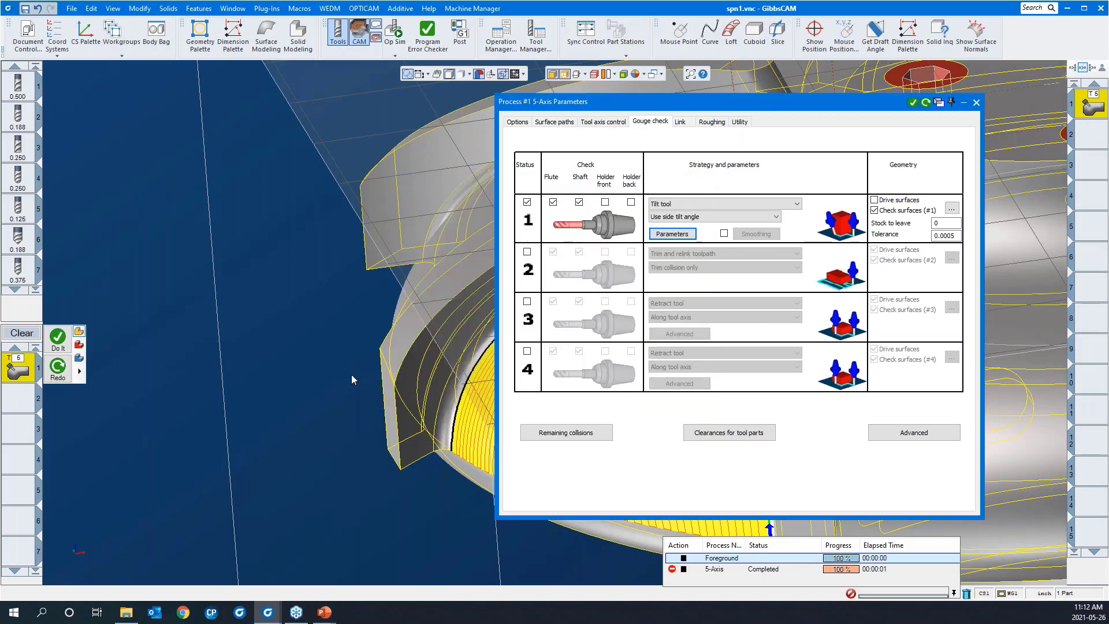
# - Select the blade's side wall face next to the machined hub area as the check surface for the first gouge check
pyautogui.moveTo(320, 377); pyautogui.dragTo(208, 321, button='middle')
pyautogui.scroll(-2, 208, 320)
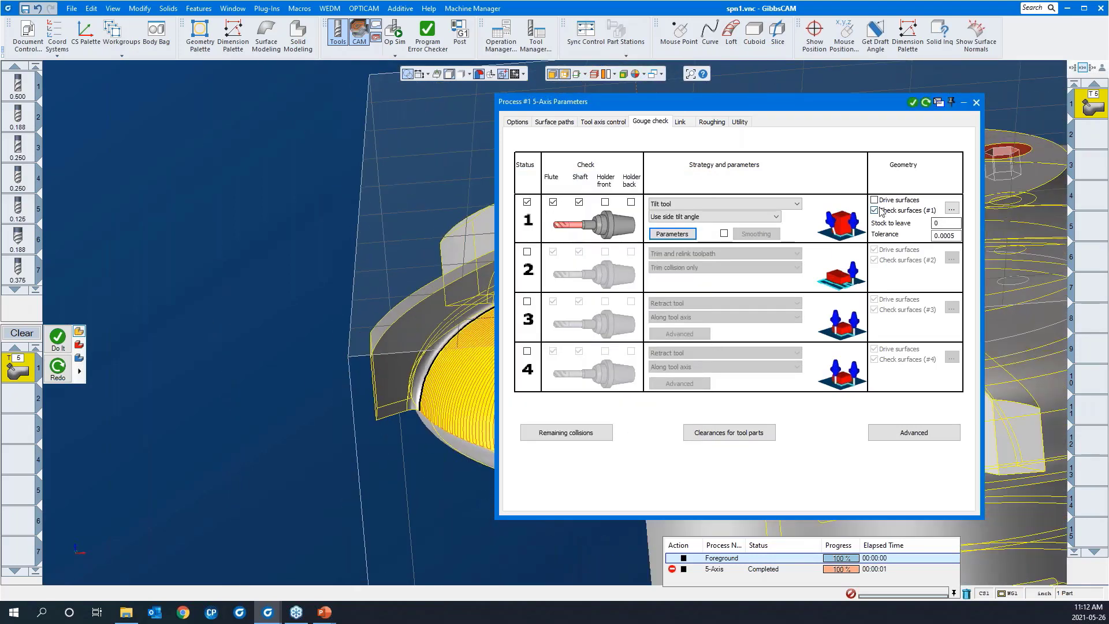
pyautogui.click(952, 209)
pyautogui.click(394, 381)
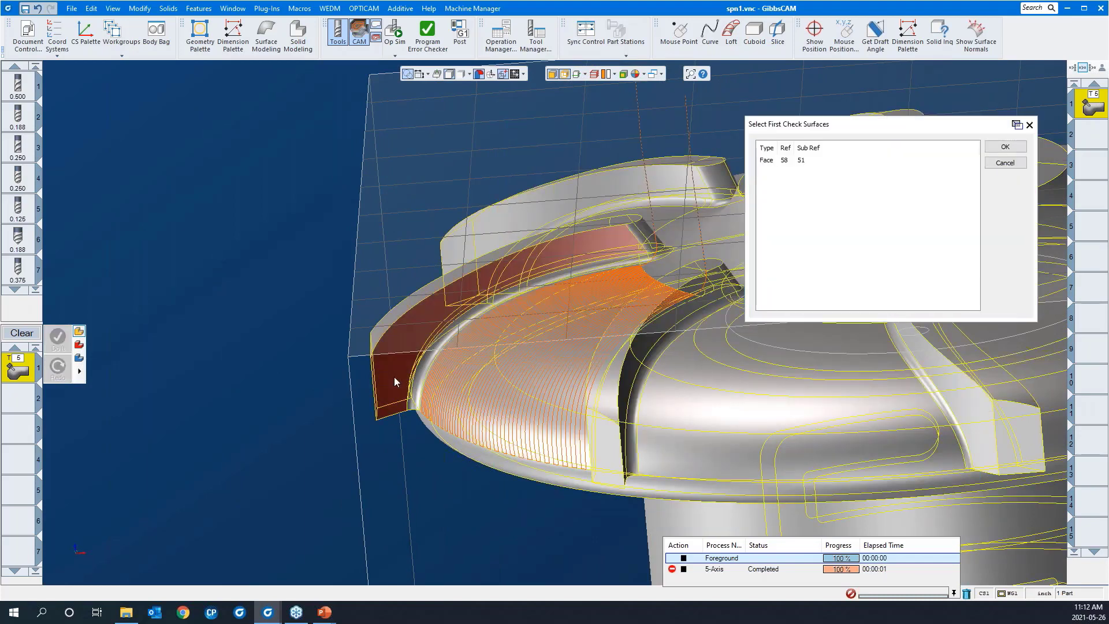
pyautogui.click(995, 150)
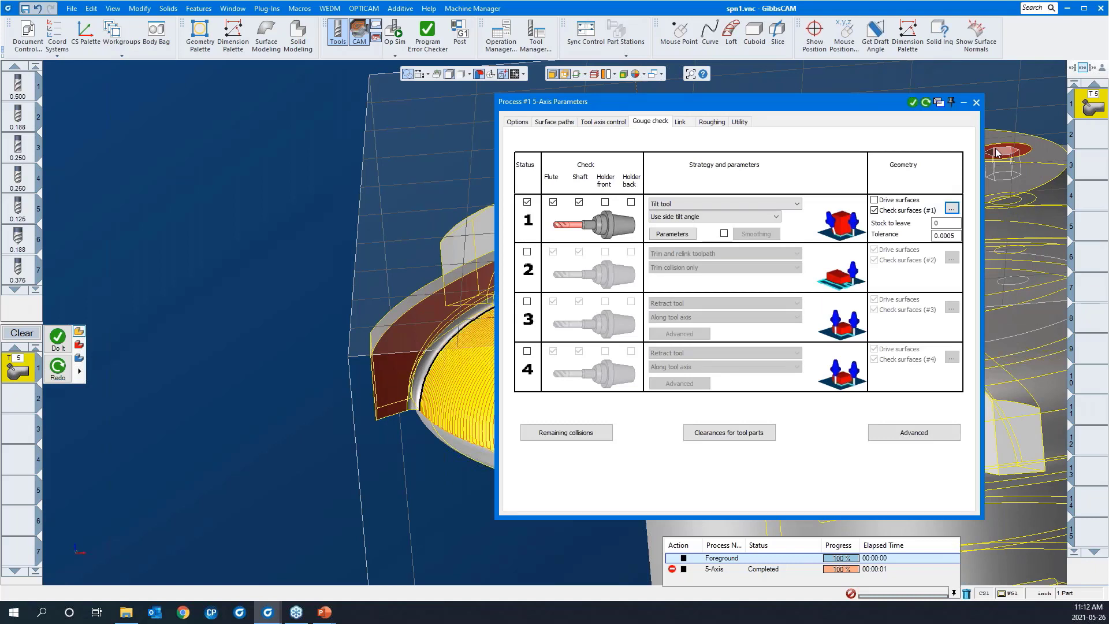
pyautogui.doubleClick(944, 224)
pyautogui.doubleClick(837, 100)
# - Recalculate the 5-axis operation with the tilt gouge check, and inspect the toolpath at the blade's outer end
pyautogui.rightClick(265, 188)
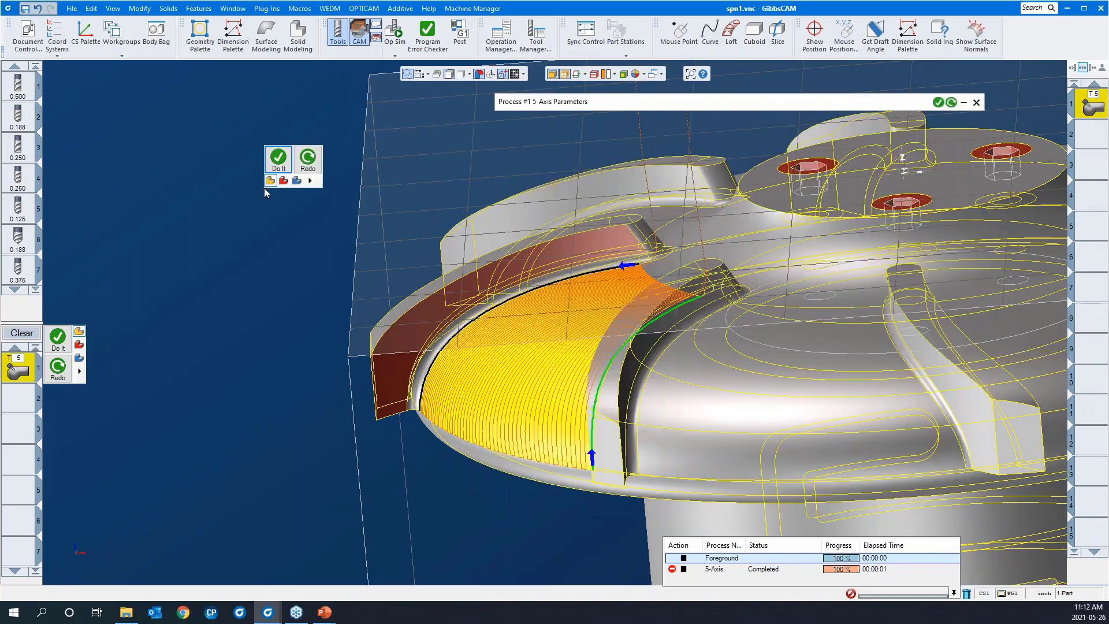
pyautogui.click(305, 166)
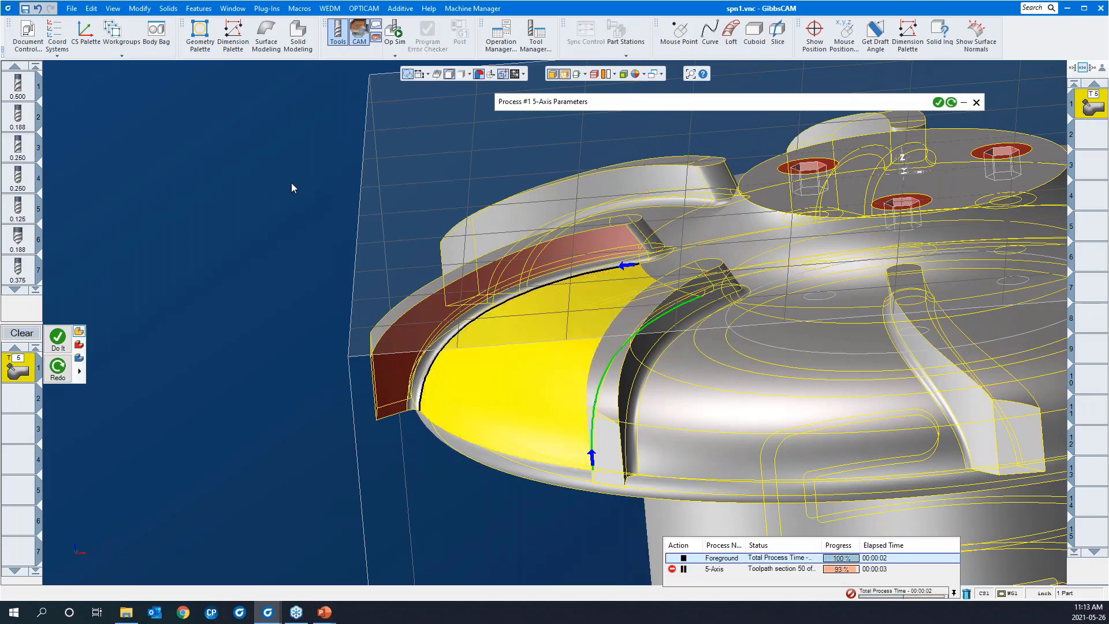
pyautogui.moveTo(296, 245); pyautogui.dragTo(373, 360, button='middle')
pyautogui.moveTo(374, 360); pyautogui.dragTo(496, 495)
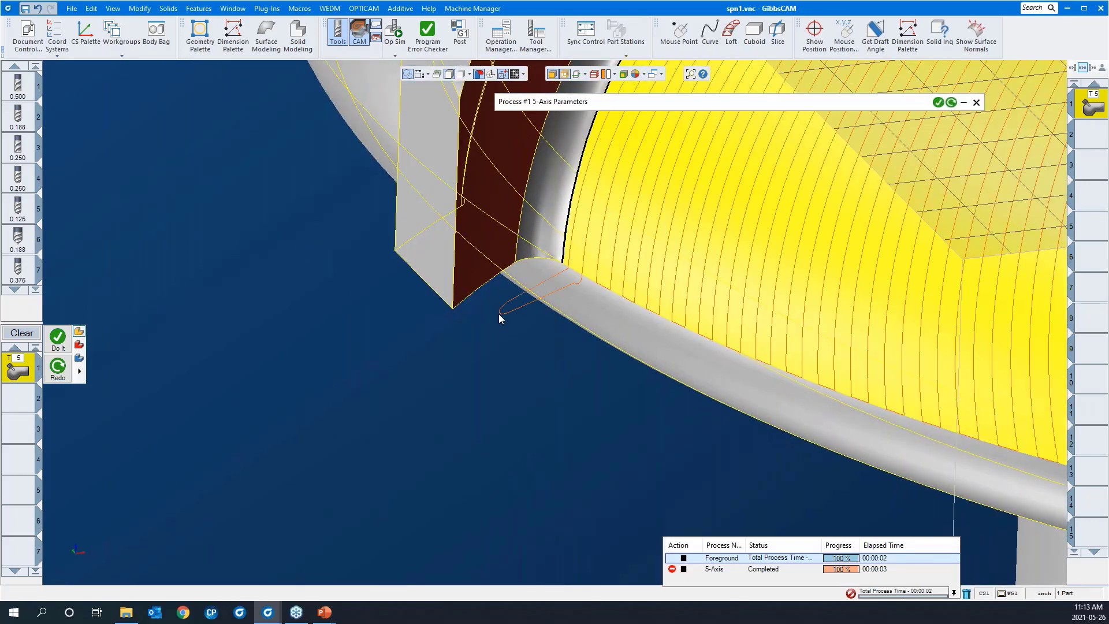
pyautogui.scroll(-3, 299, 330)
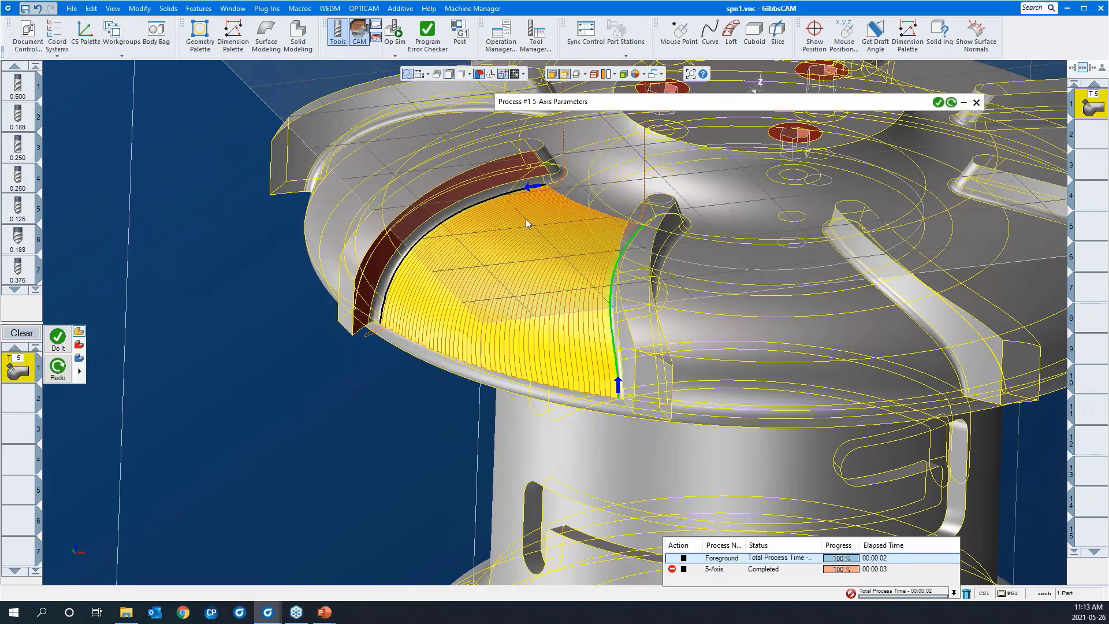
# - Run the Op Sim rendering at reduced speed, and step through the tilted tool's moves beside the blade
pyautogui.click(396, 32)
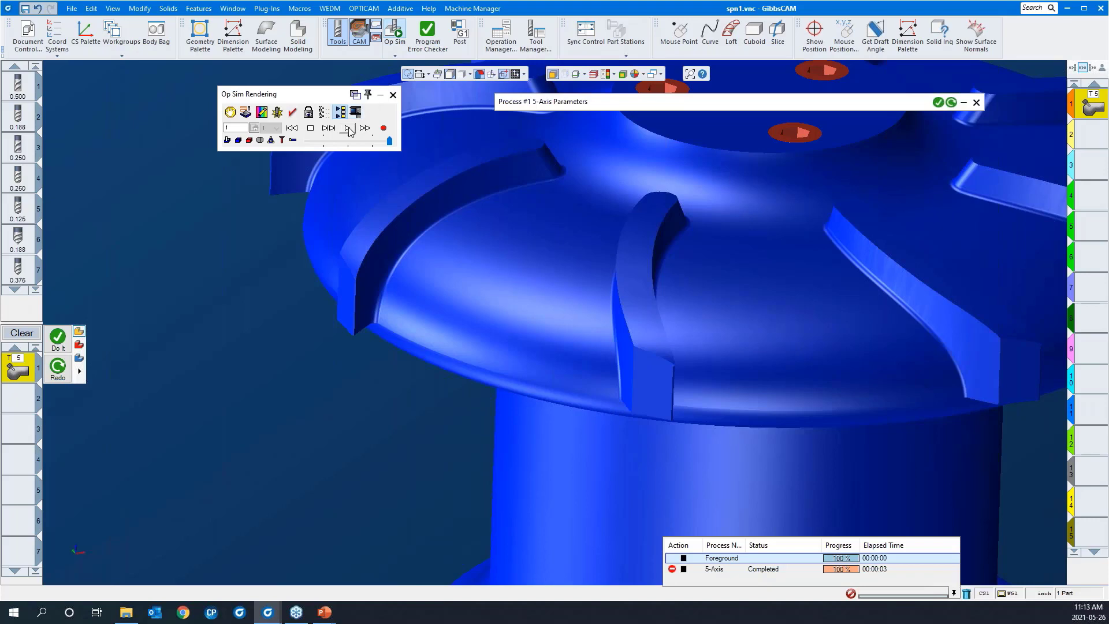
pyautogui.click(346, 141)
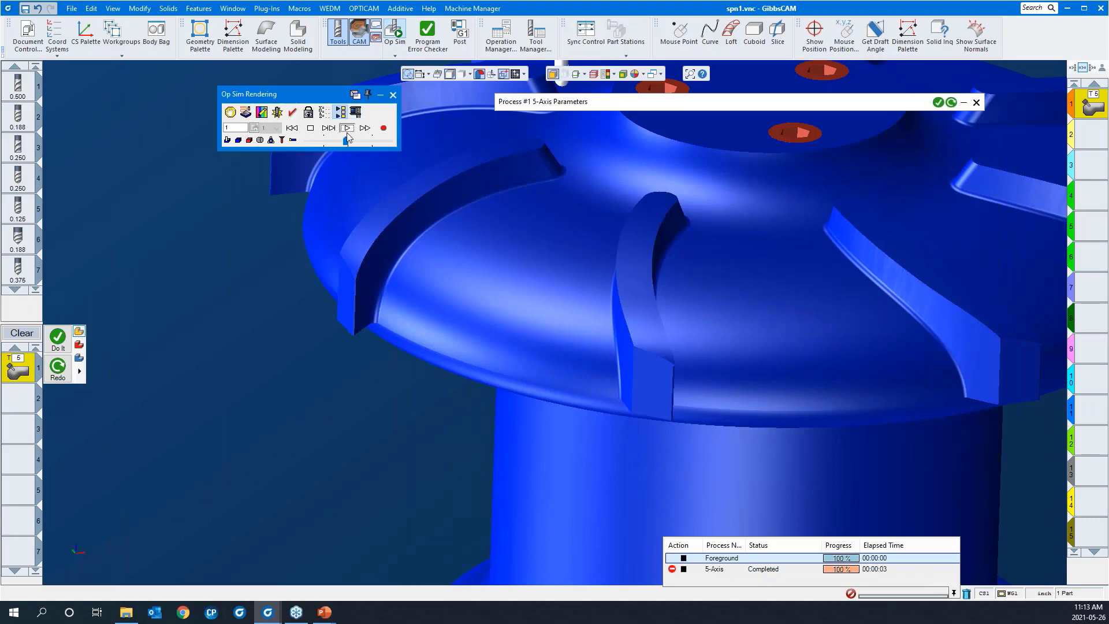
pyautogui.click(346, 128)
pyautogui.moveTo(517, 324); pyautogui.dragTo(254, 241, button='middle')
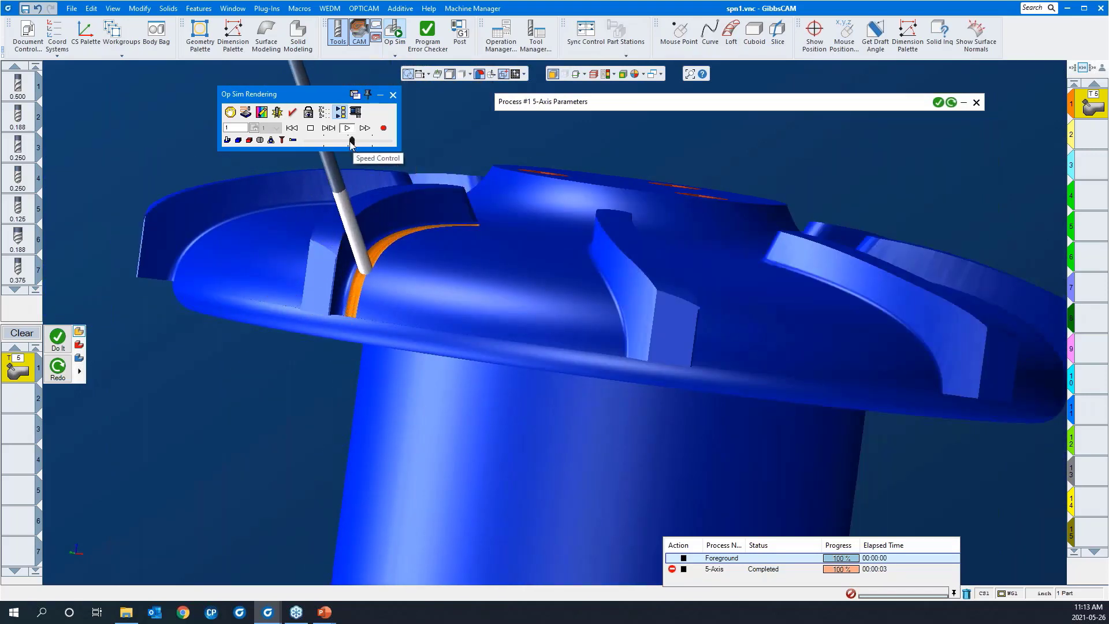
pyautogui.click(330, 126)
pyautogui.click(330, 126)
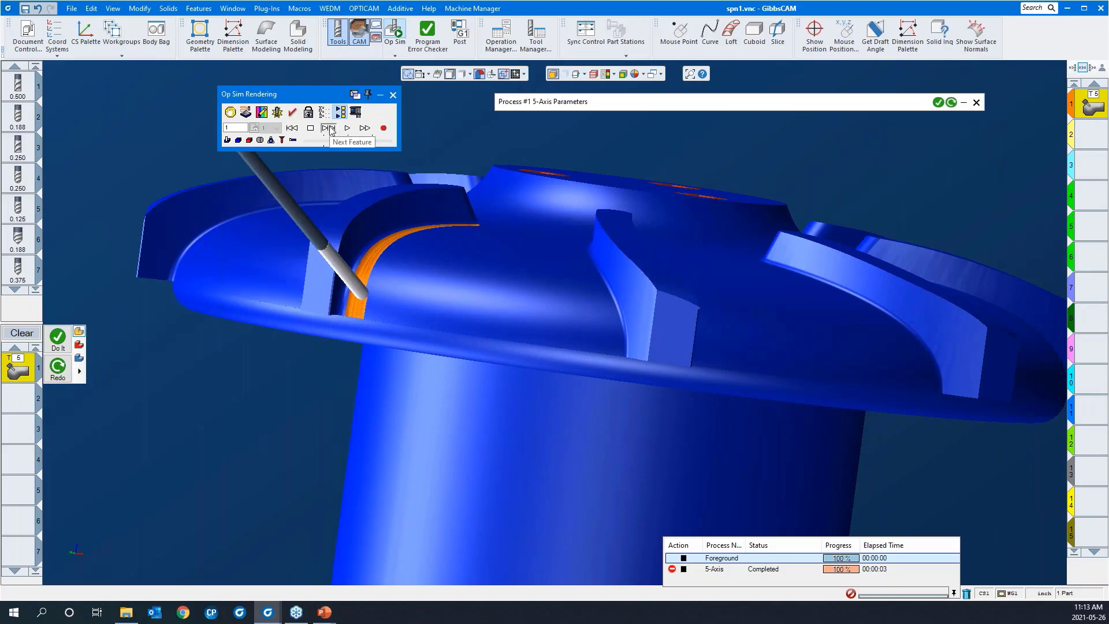
pyautogui.click(330, 126)
pyautogui.click(330, 126)
# - Show the tool holder, play the simulation at higher speed to watch the tool tilt away from the blade, and close it
pyautogui.click(293, 141)
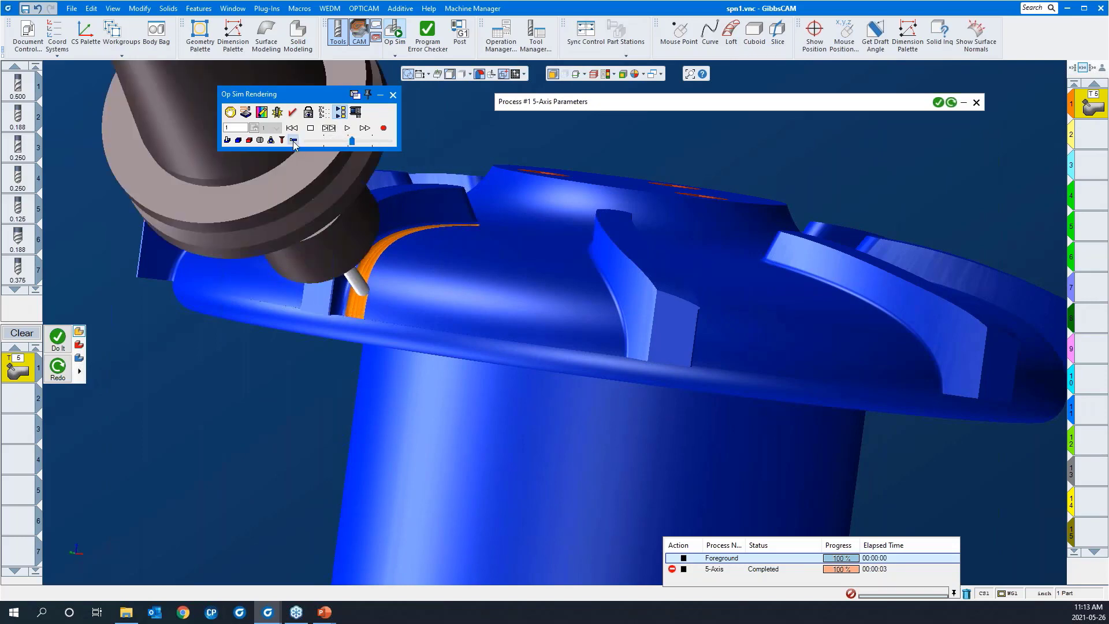
pyautogui.moveTo(436, 310); pyautogui.dragTo(361, 132, button='middle')
pyautogui.moveTo(352, 140); pyautogui.dragTo(382, 141)
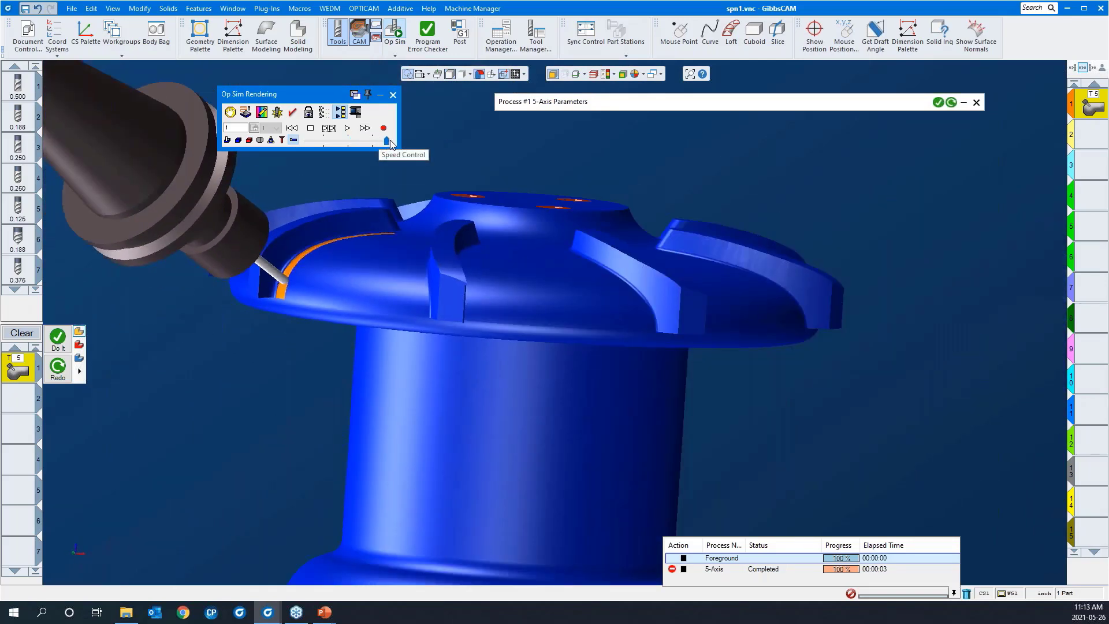
pyautogui.click(347, 128)
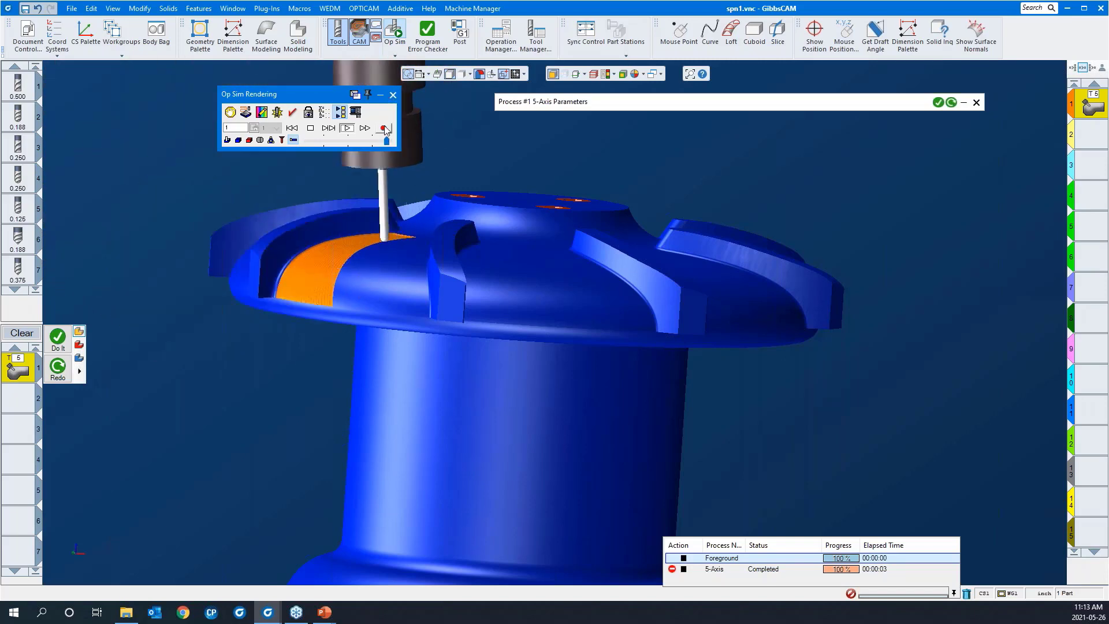
pyautogui.click(393, 95)
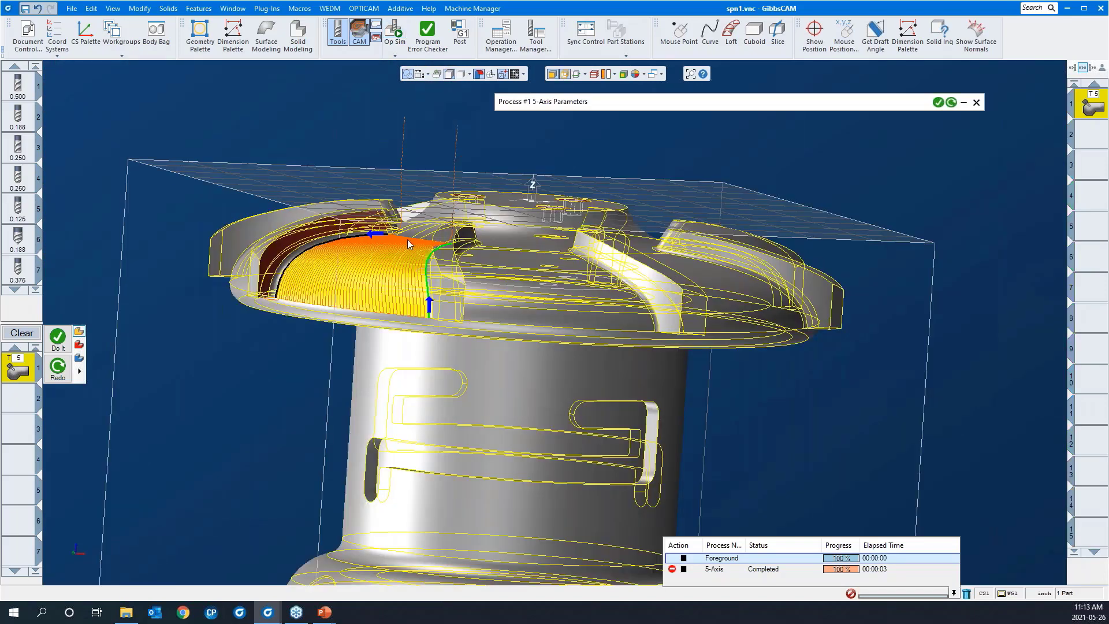
# - Clear the 5-axis process from the process list, leaving the finished hub surface operation in place
pyautogui.moveTo(408, 239); pyautogui.dragTo(456, 358, button='middle')
pyautogui.scroll(-3, 456, 358)
pyautogui.moveTo(661, 434); pyautogui.dragTo(223, 173)
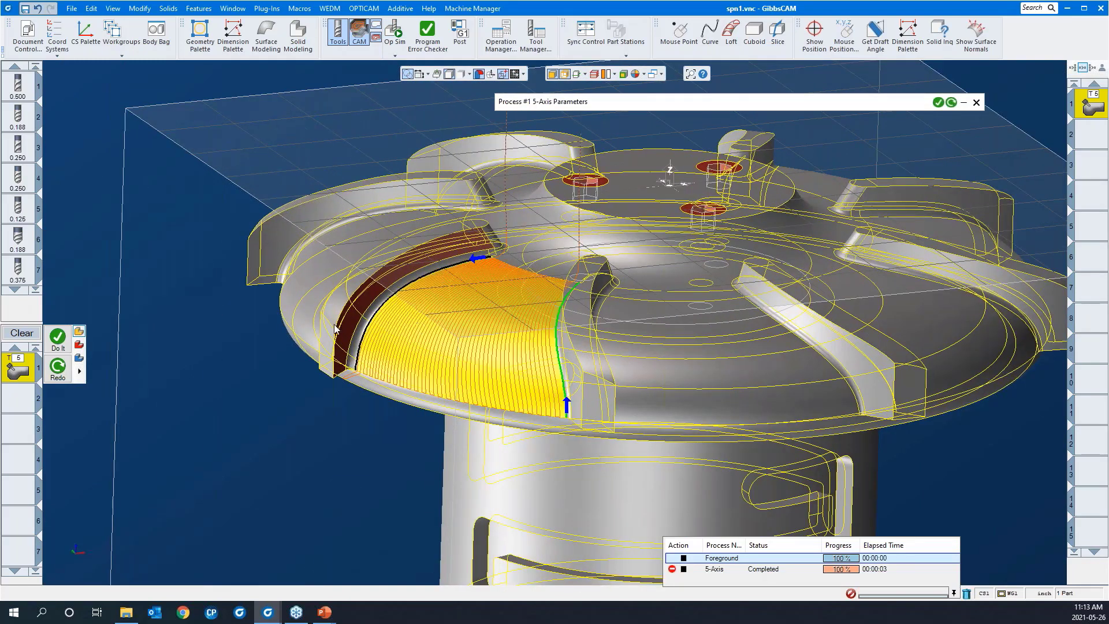
pyautogui.click(360, 40)
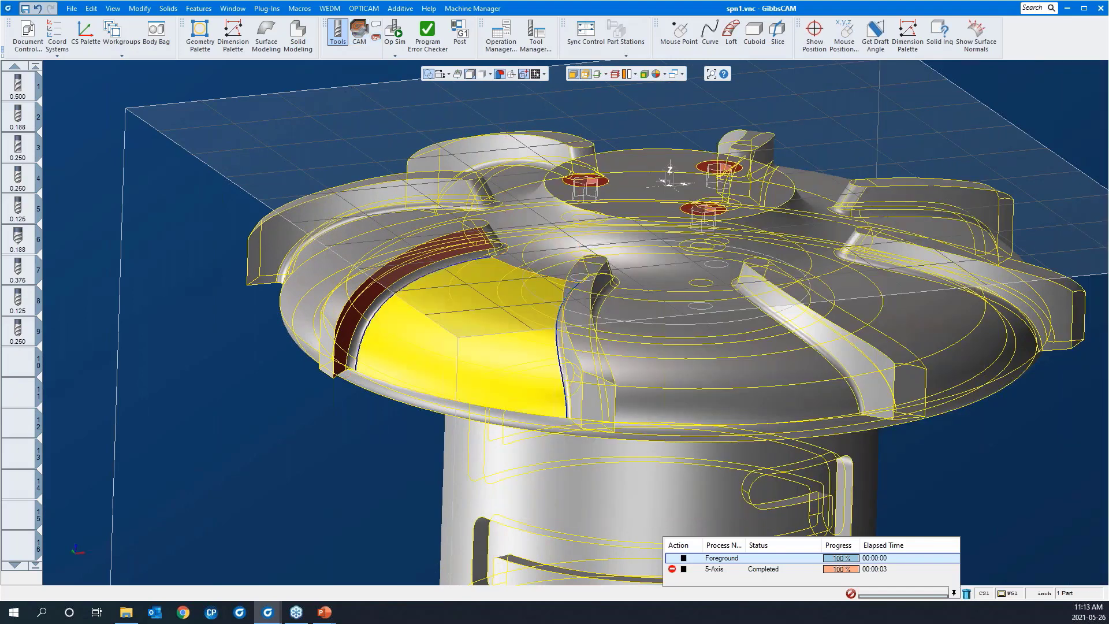
pyautogui.click(359, 38)
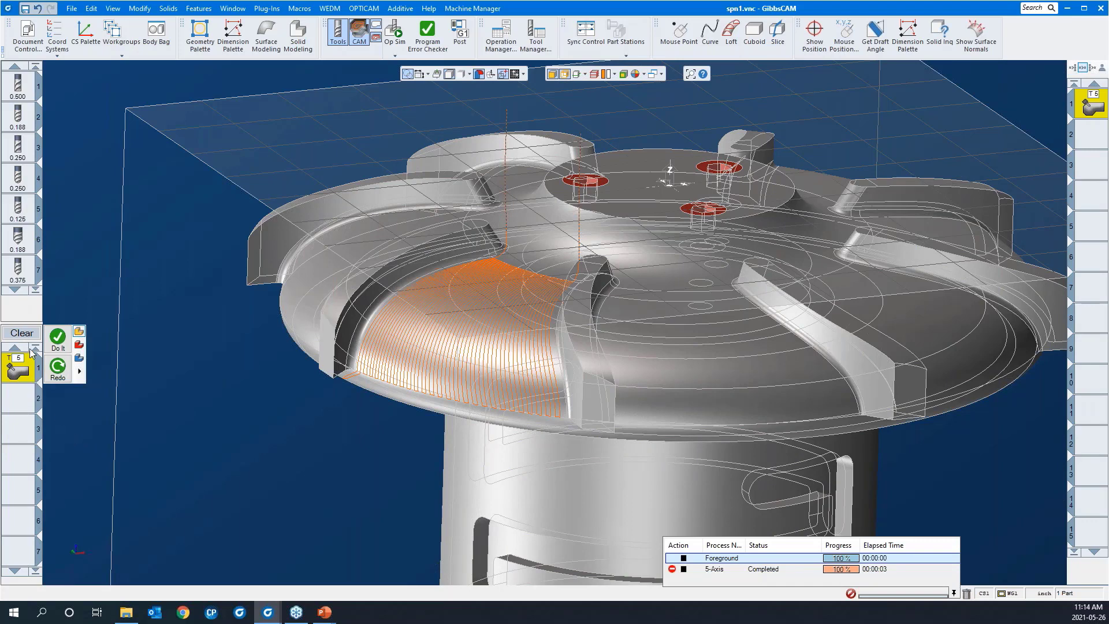
pyautogui.click(22, 333)
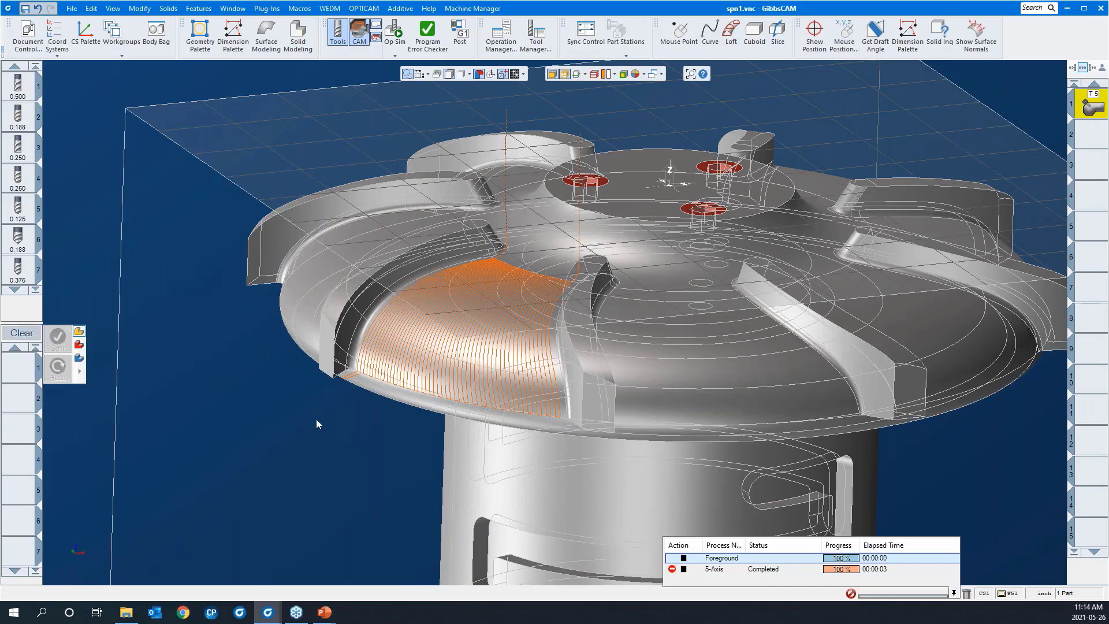
# - Hide the model's see-through edge display, and activate the empty second operation slot for a new operation
pyautogui.moveTo(317, 427); pyautogui.dragTo(319, 399, button='middle')
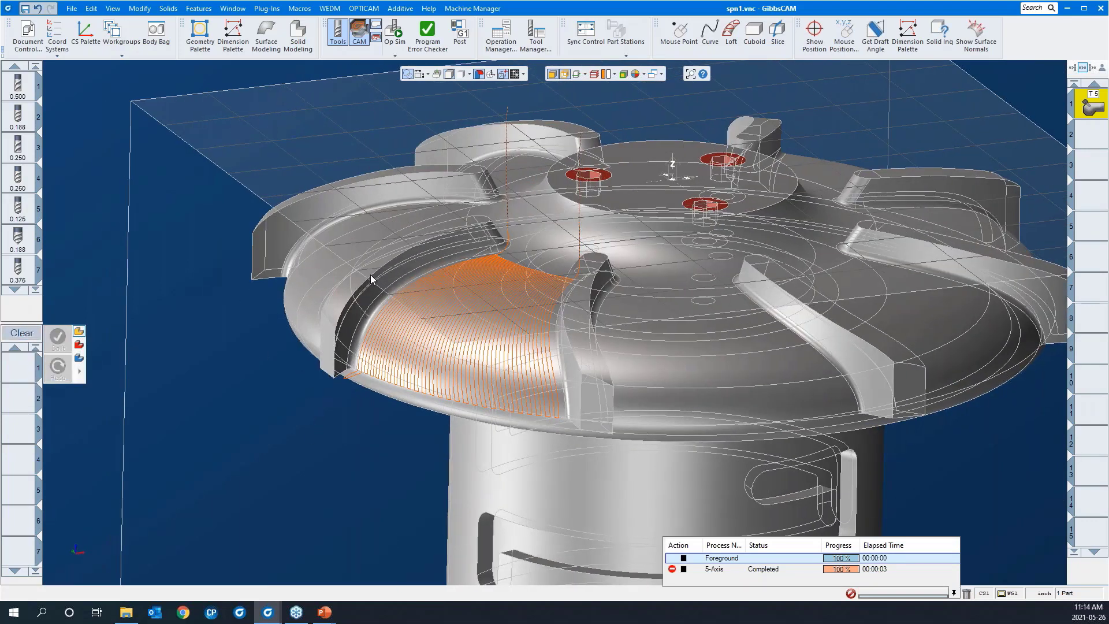
pyautogui.click(564, 75)
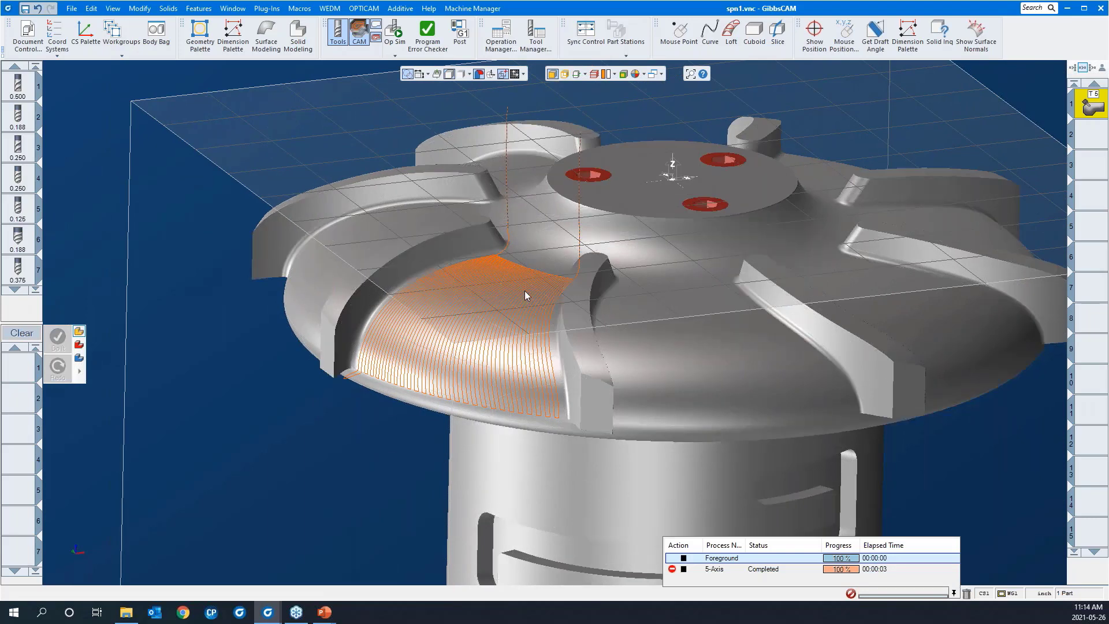
pyautogui.click(1087, 145)
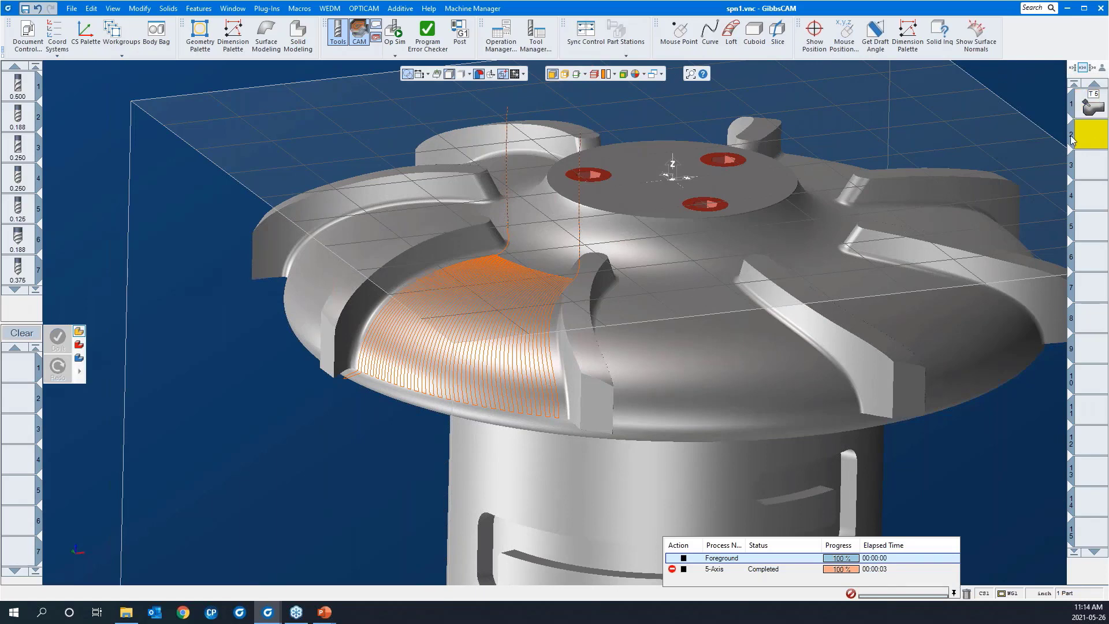
pyautogui.click(566, 77)
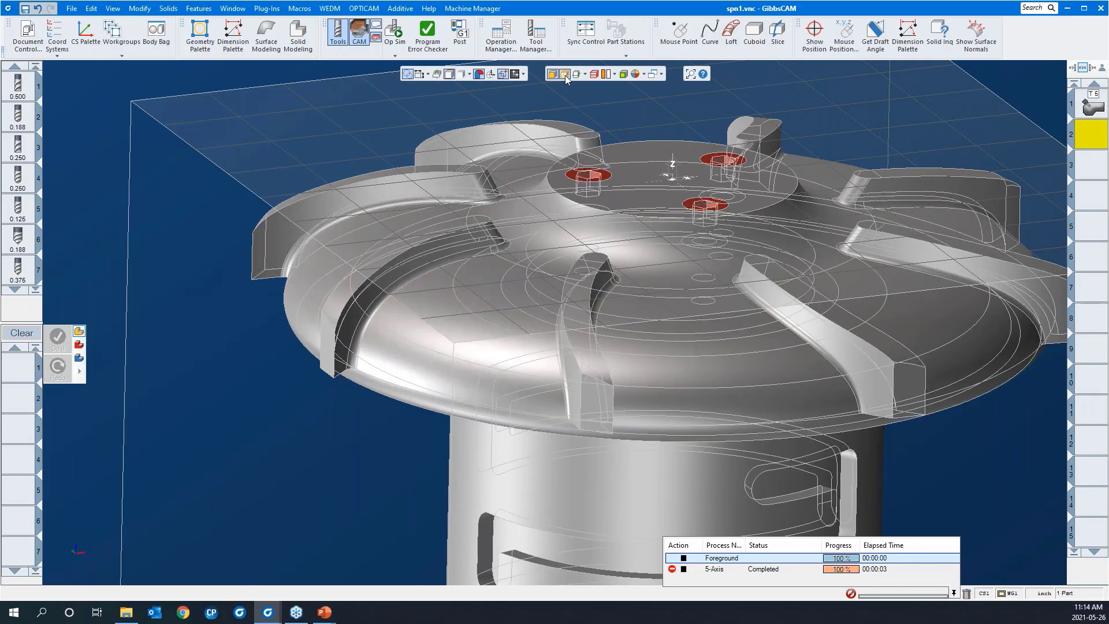
pyautogui.click(566, 77)
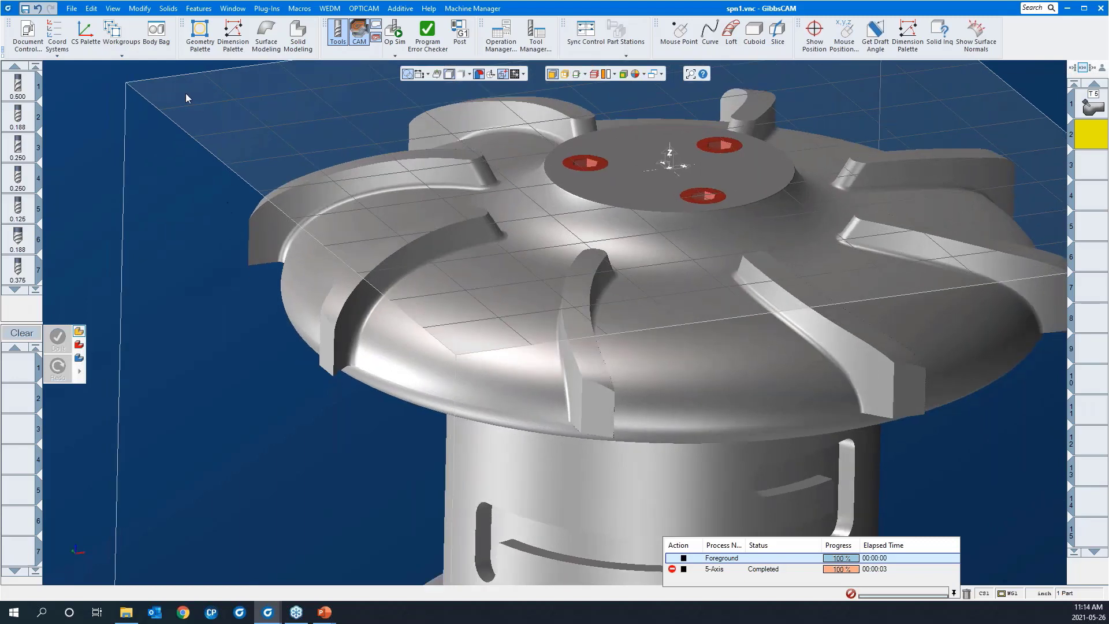
# - Switch to the swarf blade workgroup to show the blade's guide curves, and close the workgroup list
pyautogui.click(120, 30)
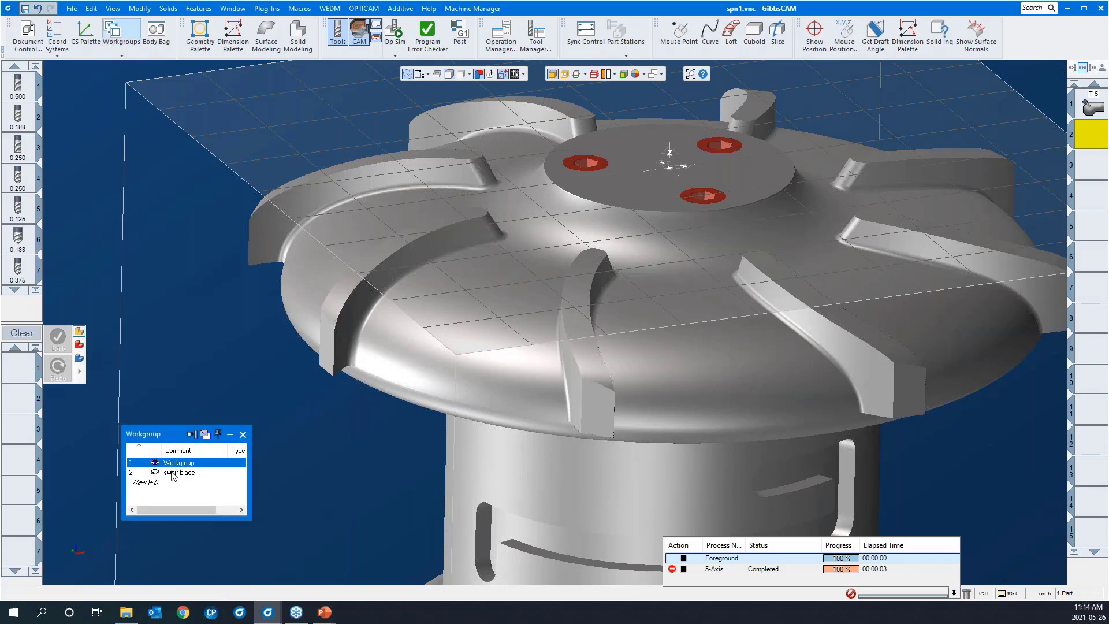
pyautogui.click(176, 474)
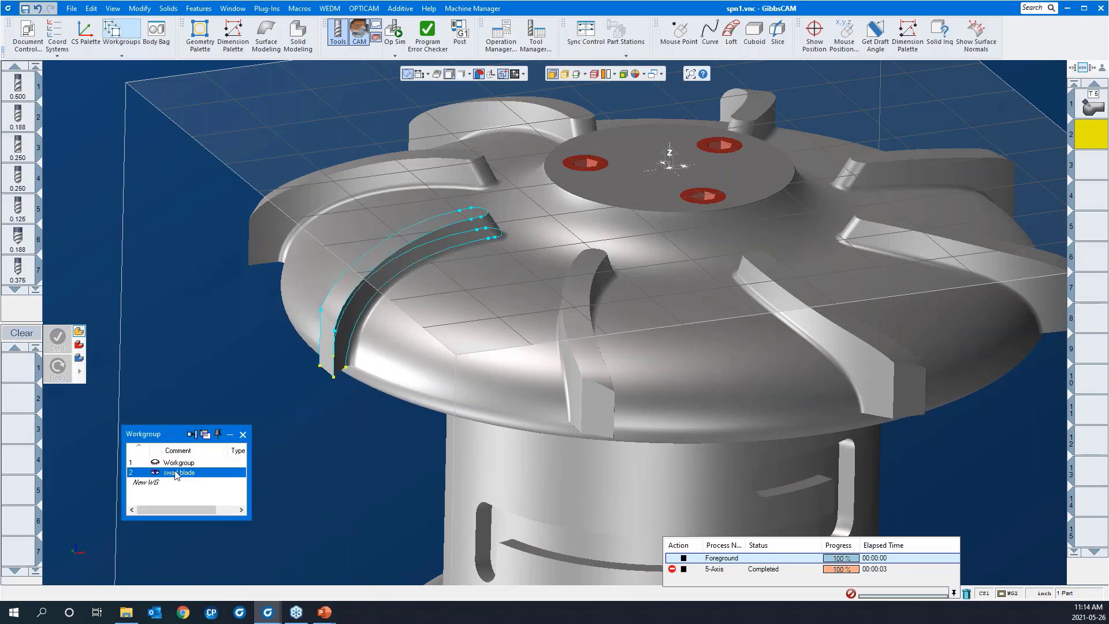
pyautogui.click(244, 438)
pyautogui.moveTo(268, 438); pyautogui.dragTo(262, 427, button='middle')
pyautogui.scroll(-1, 262, 427)
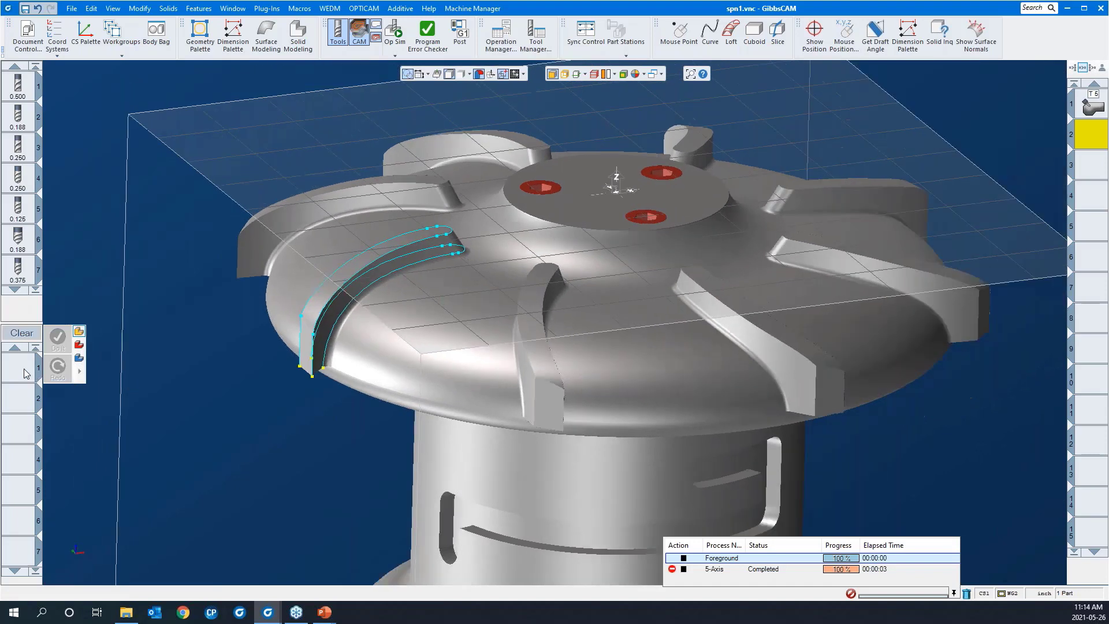
# - Create a 5-Axis process with the 0.125 ball endmill in tool position 5, and turn off 3D cutter radius compensation
pyautogui.doubleClick(23, 373)
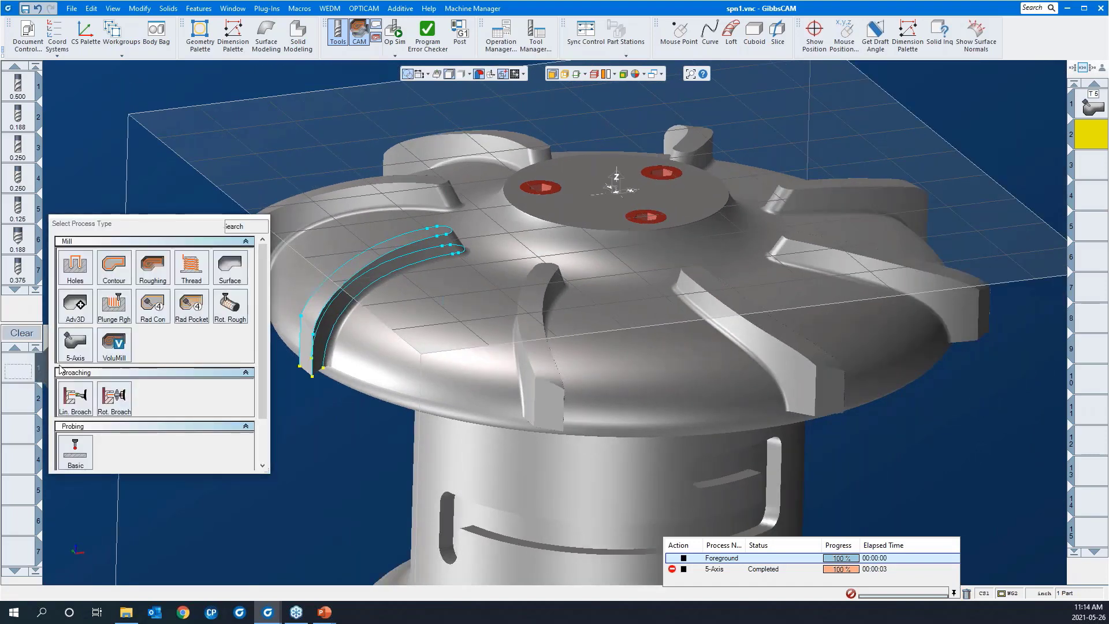
pyautogui.click(77, 344)
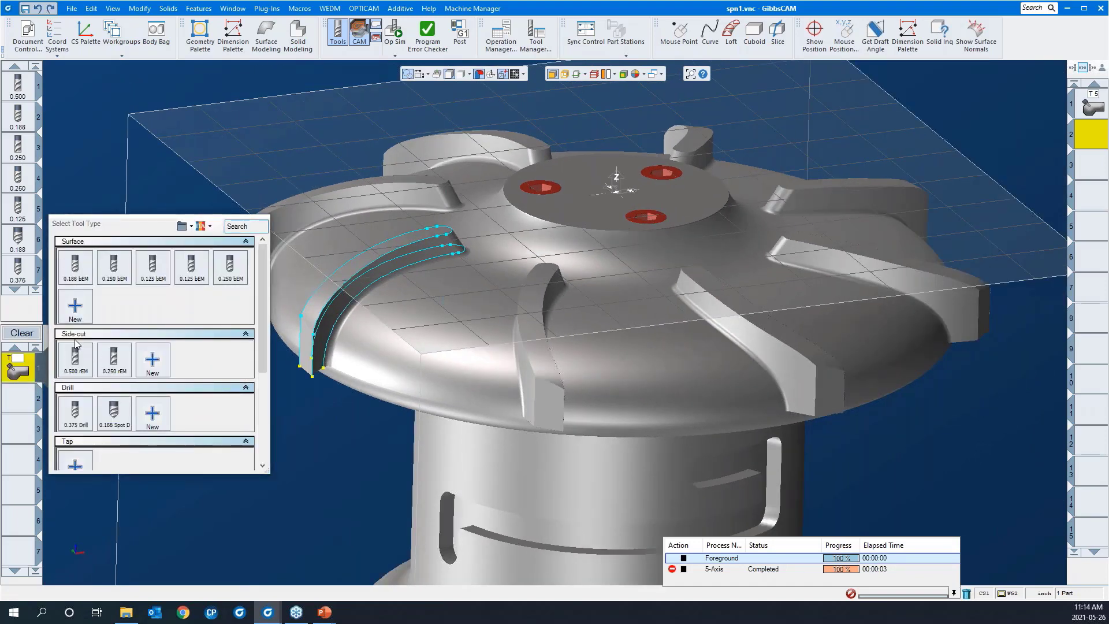
pyautogui.moveTo(112, 273)
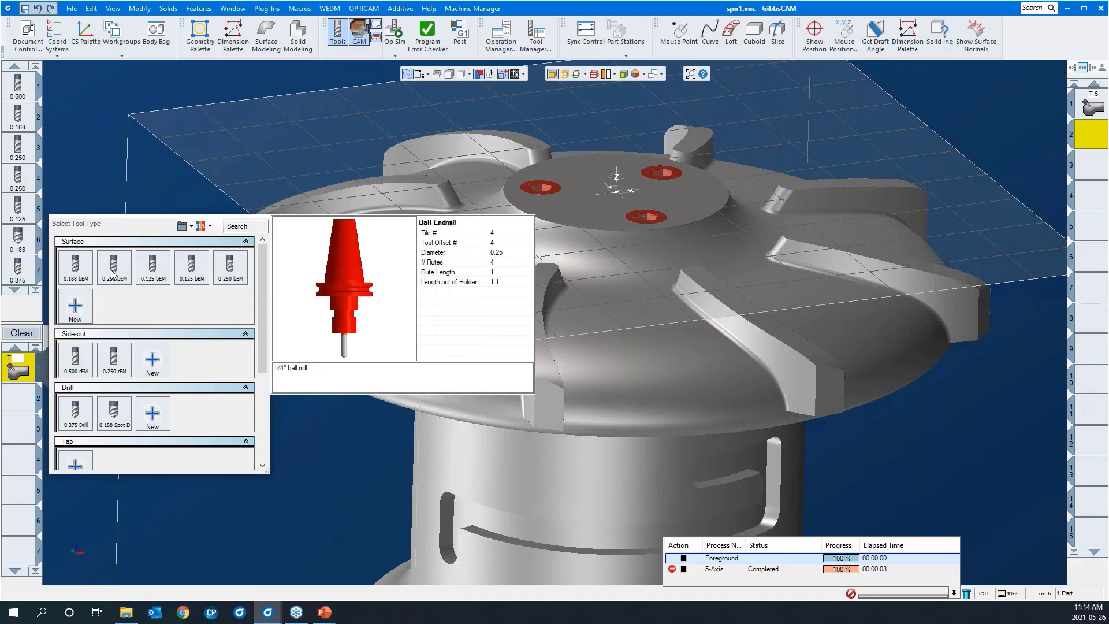
pyautogui.moveTo(156, 276)
pyautogui.click(156, 276)
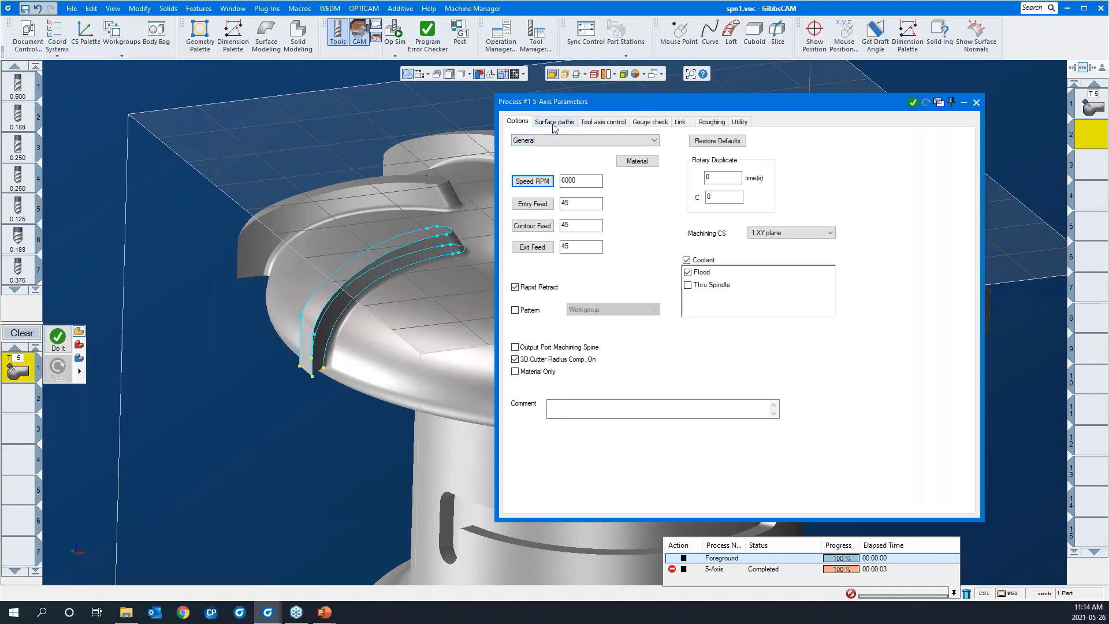
pyautogui.click(581, 364)
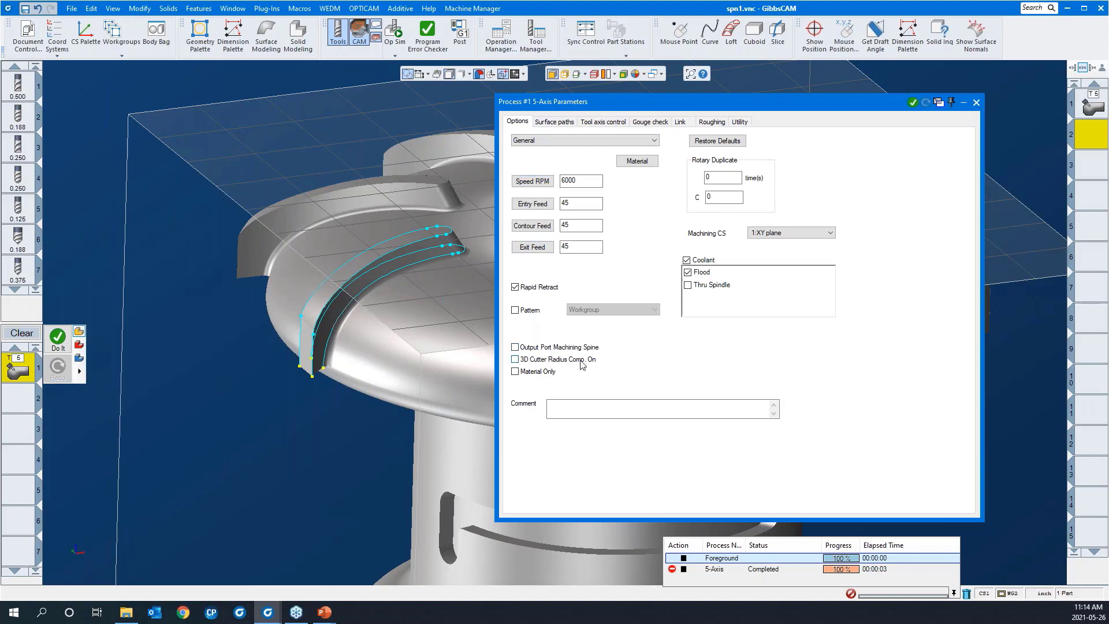
# - Base the 5-axis surface path calculation on Swarf machining
pyautogui.click(557, 122)
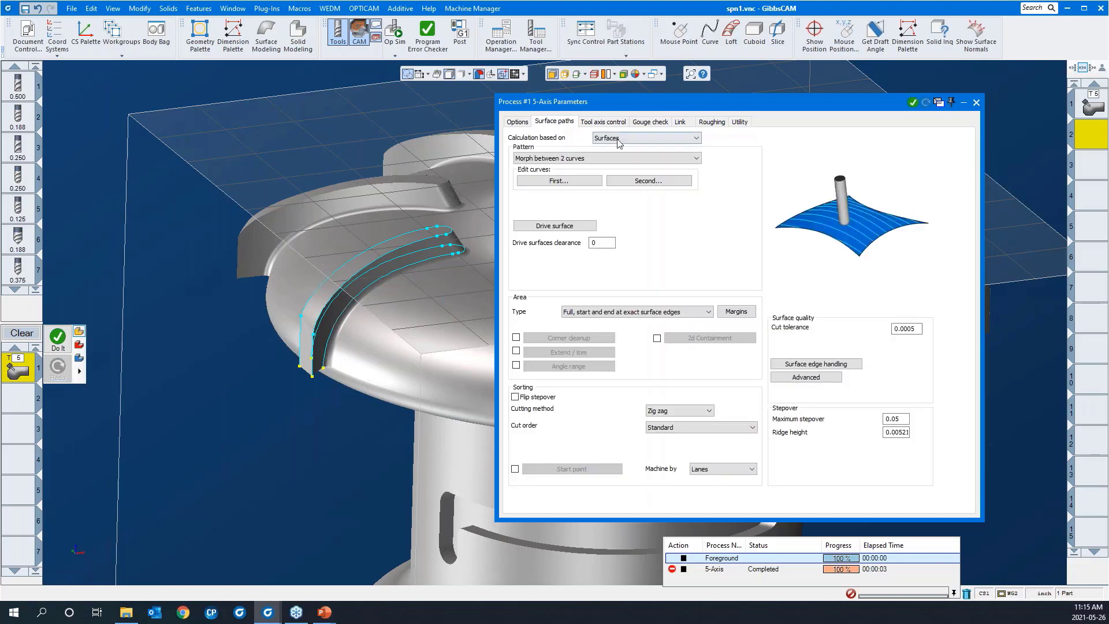
pyautogui.click(617, 139)
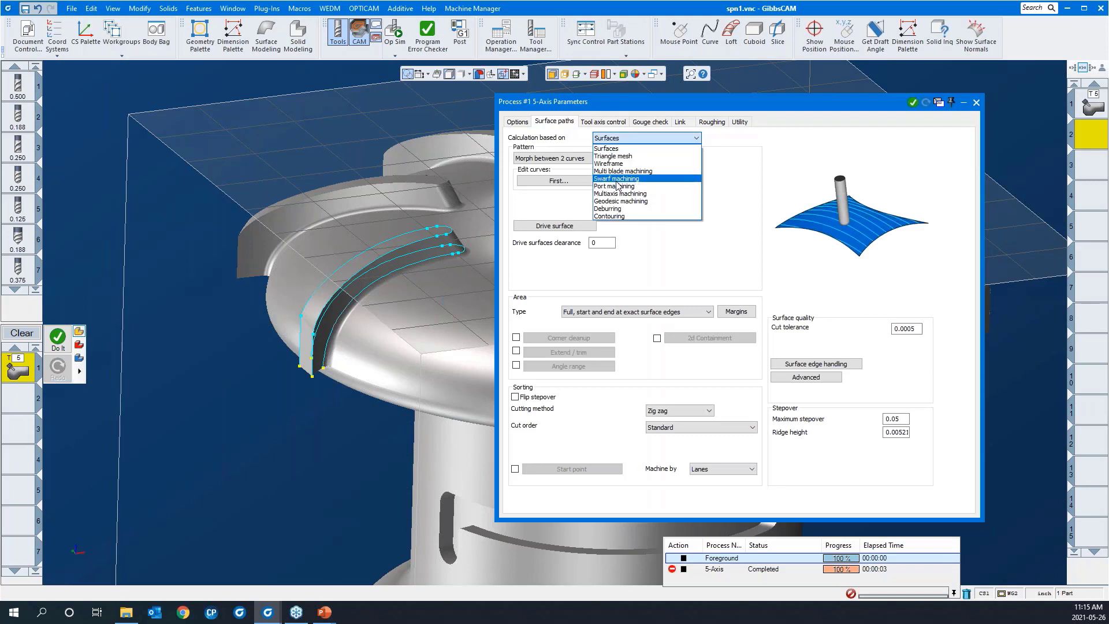
pyautogui.click(616, 180)
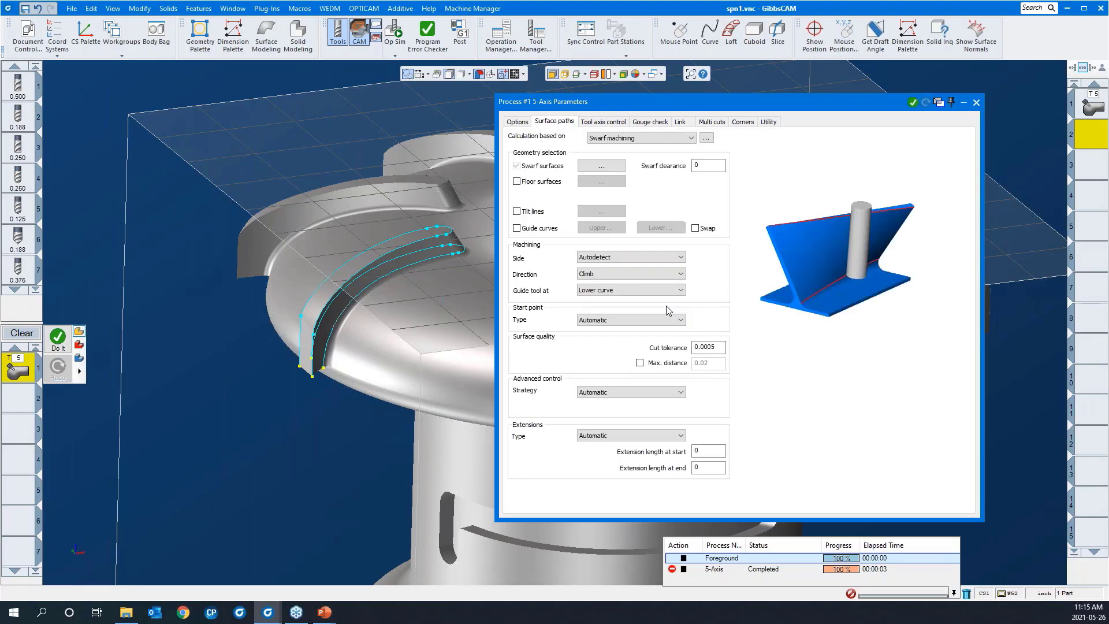
# - Choose the blade's two side faces and its rounded inner end face as the swarf surfaces
pyautogui.moveTo(339, 390); pyautogui.dragTo(268, 400, button='middle')
pyautogui.moveTo(383, 311); pyautogui.dragTo(353, 350, button='middle')
pyautogui.click(602, 166)
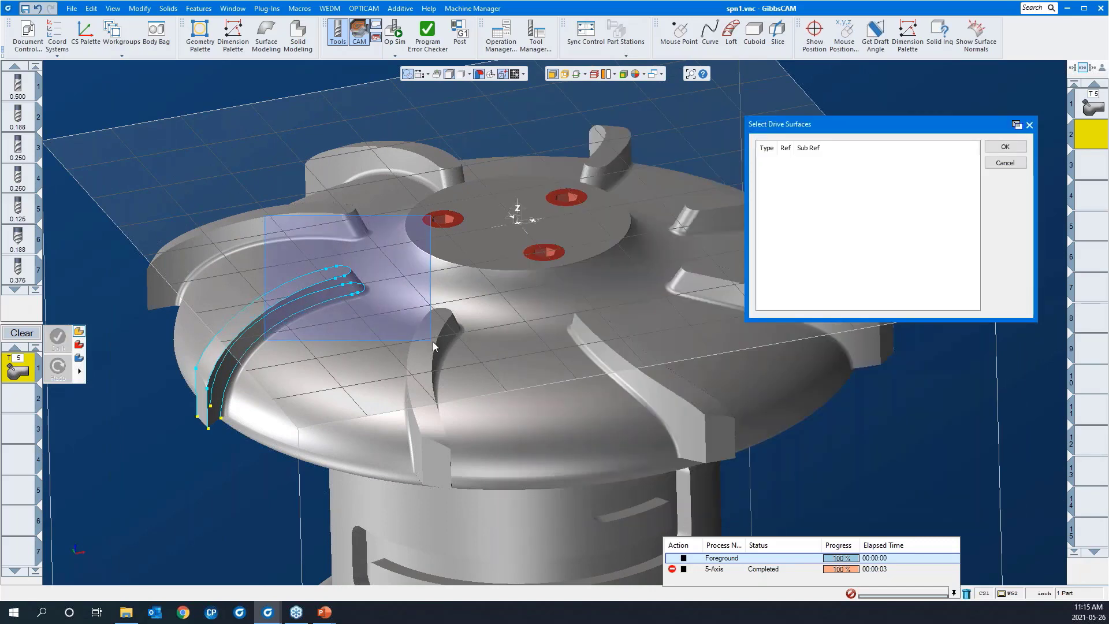
pyautogui.scroll(5, 432, 341)
pyautogui.click(482, 378)
pyautogui.scroll(-4, 429, 408)
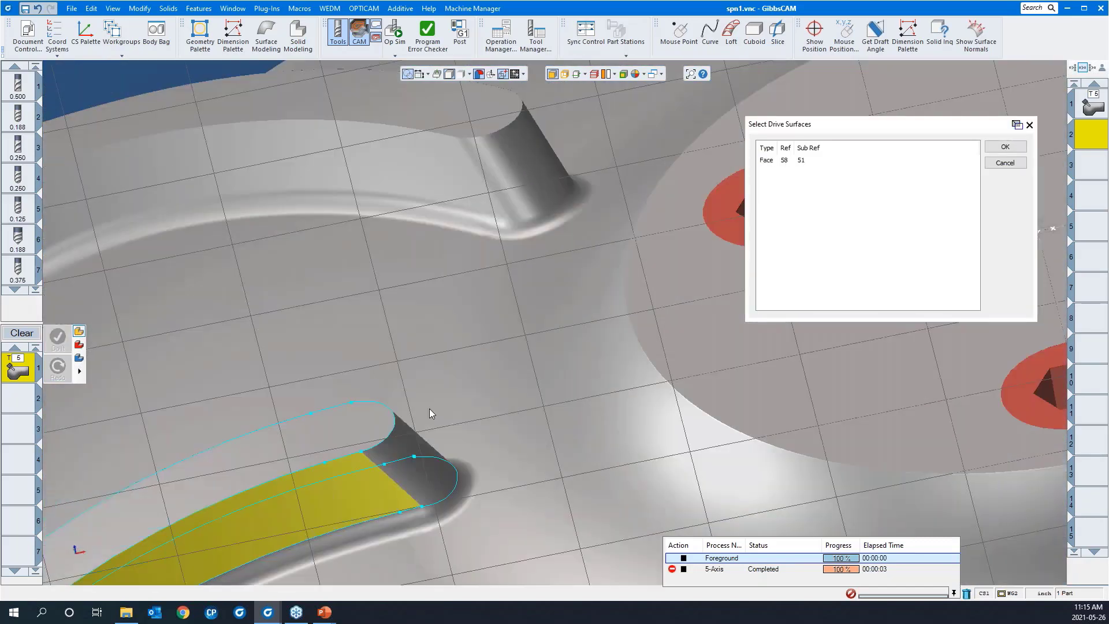
pyautogui.click(429, 408)
pyautogui.moveTo(193, 365); pyautogui.dragTo(896, 425, button='middle')
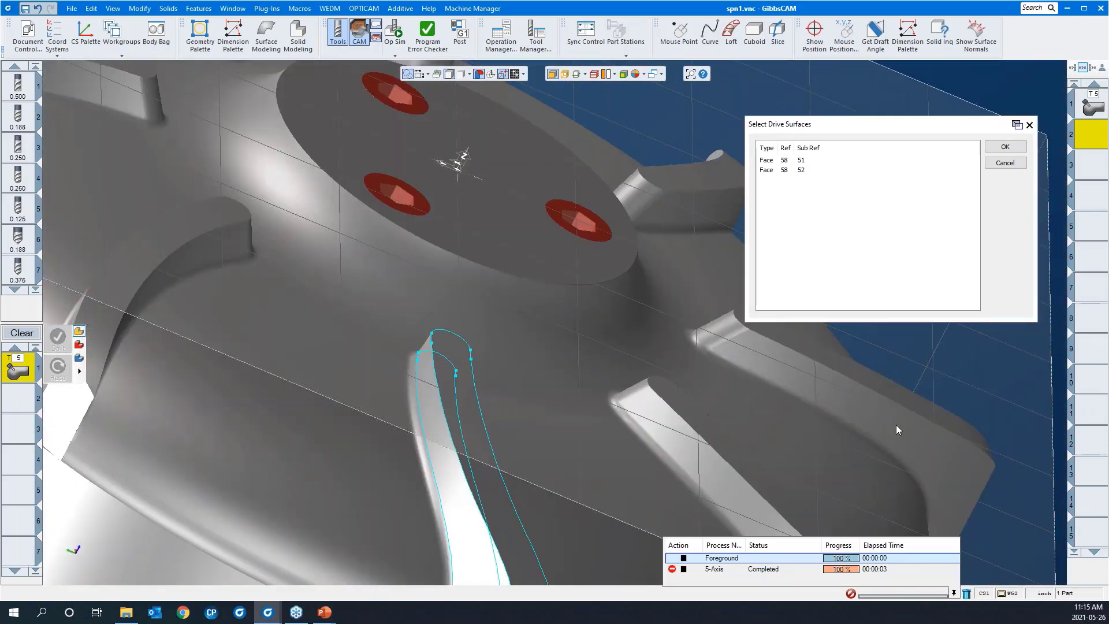
pyautogui.click(444, 474)
pyautogui.scroll(-5, 515, 483)
pyautogui.moveTo(258, 317); pyautogui.dragTo(954, 203, button='middle')
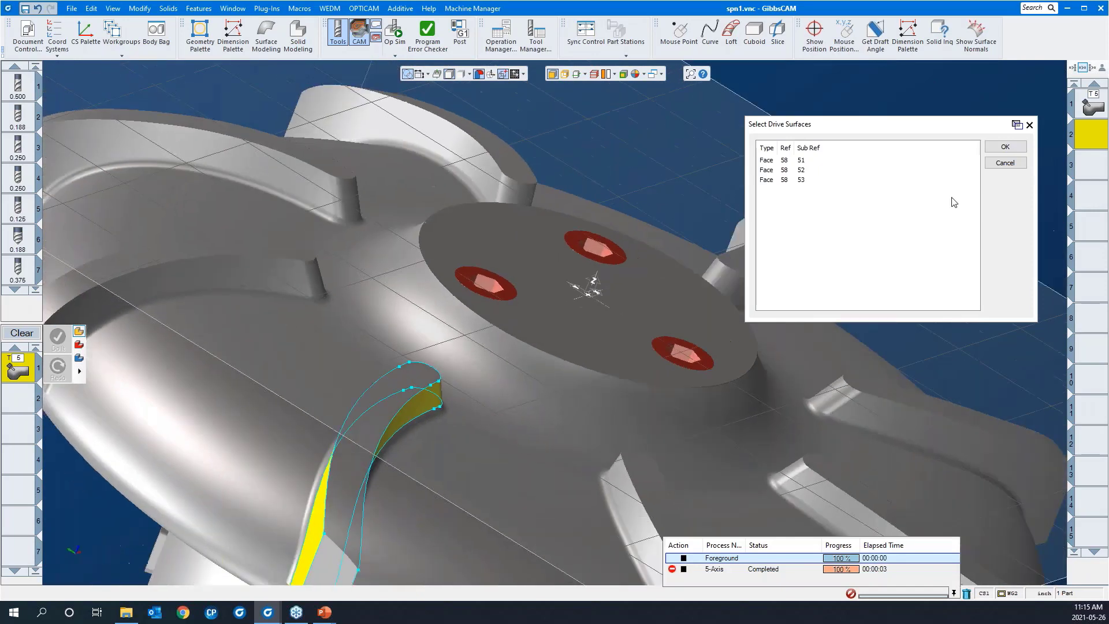
pyautogui.click(1005, 148)
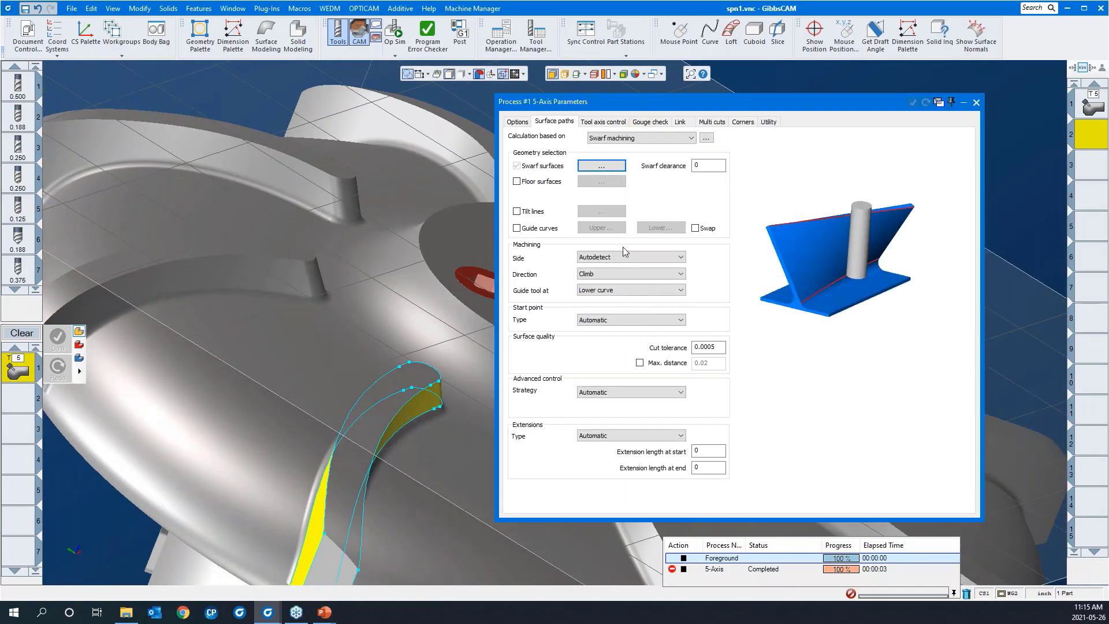
# - Enable guide curves and assign the outline along the blade's top edge as the upper guide curve
pyautogui.moveTo(370, 248); pyautogui.dragTo(272, 201, button='middle')
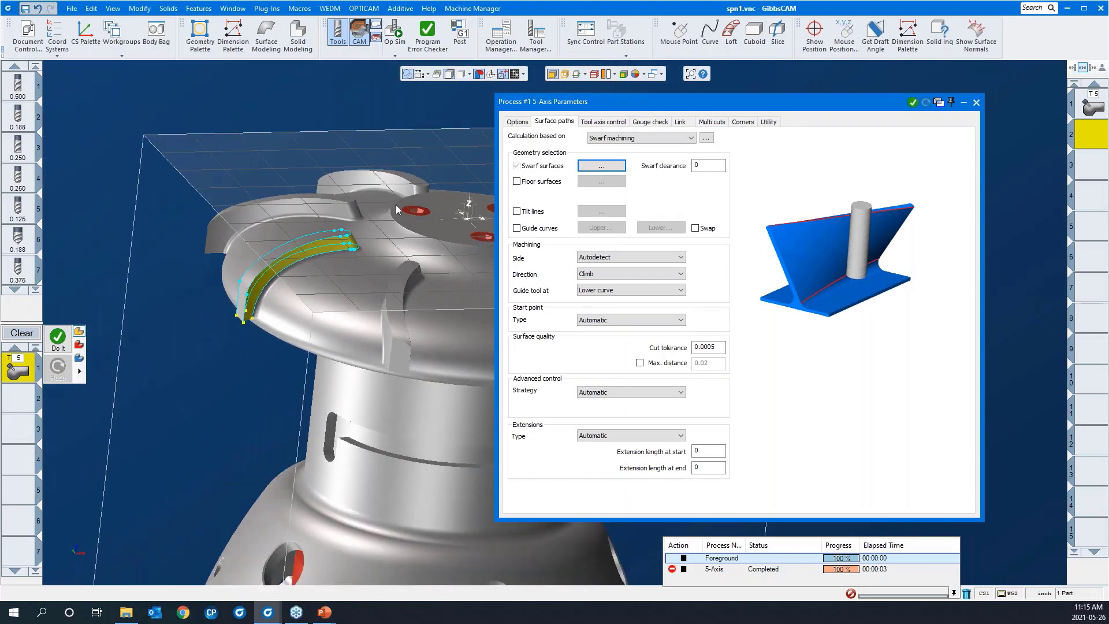
pyautogui.click(517, 229)
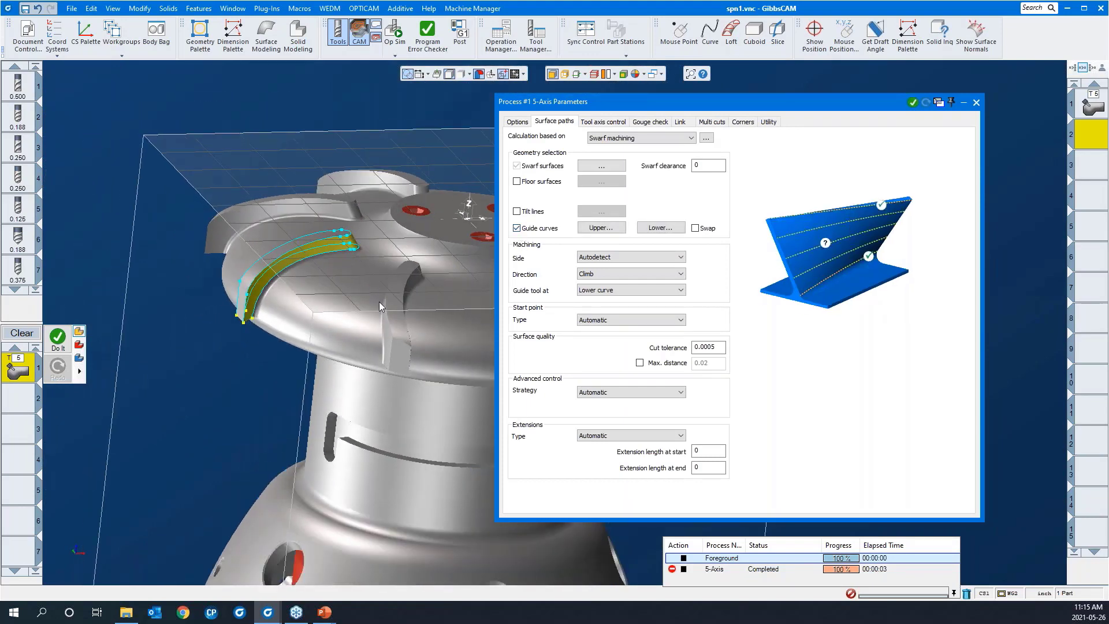
pyautogui.click(600, 228)
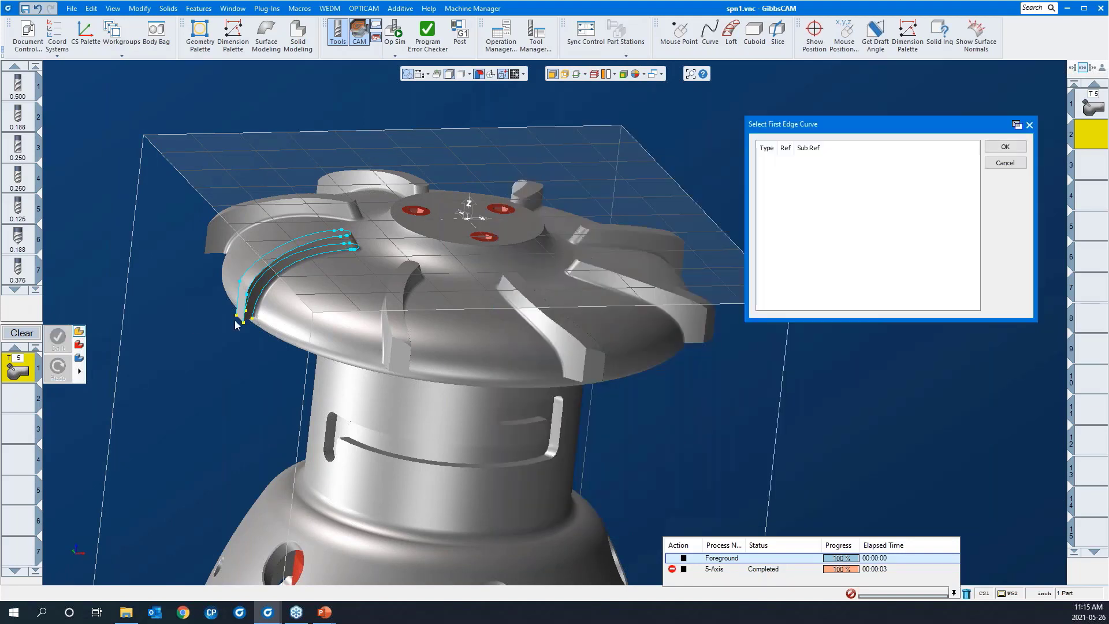
pyautogui.click(236, 317)
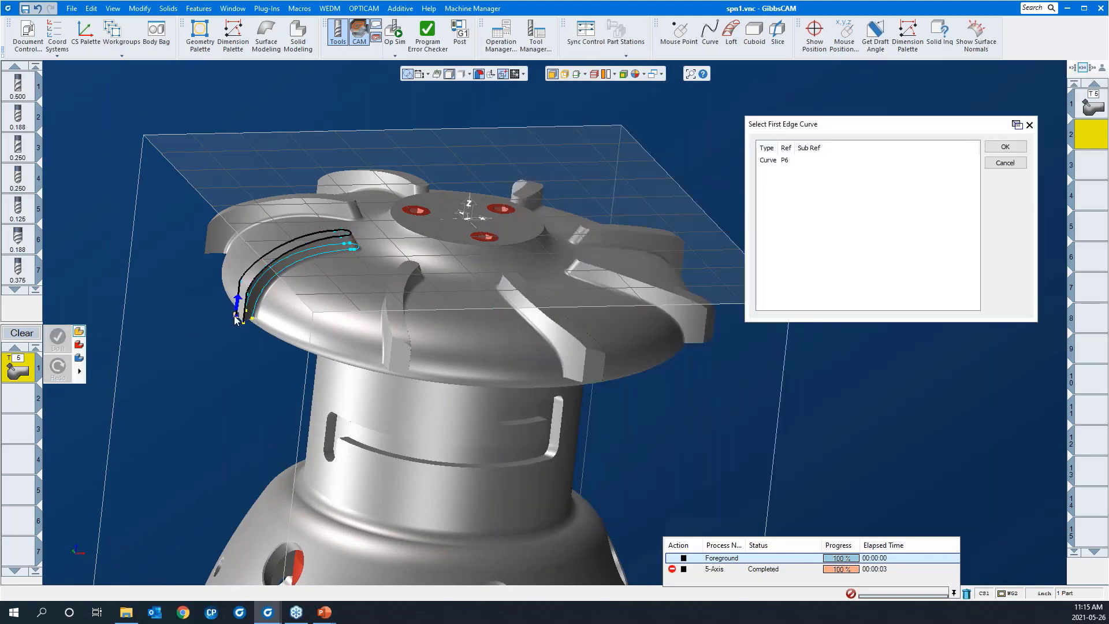
pyautogui.click(1008, 148)
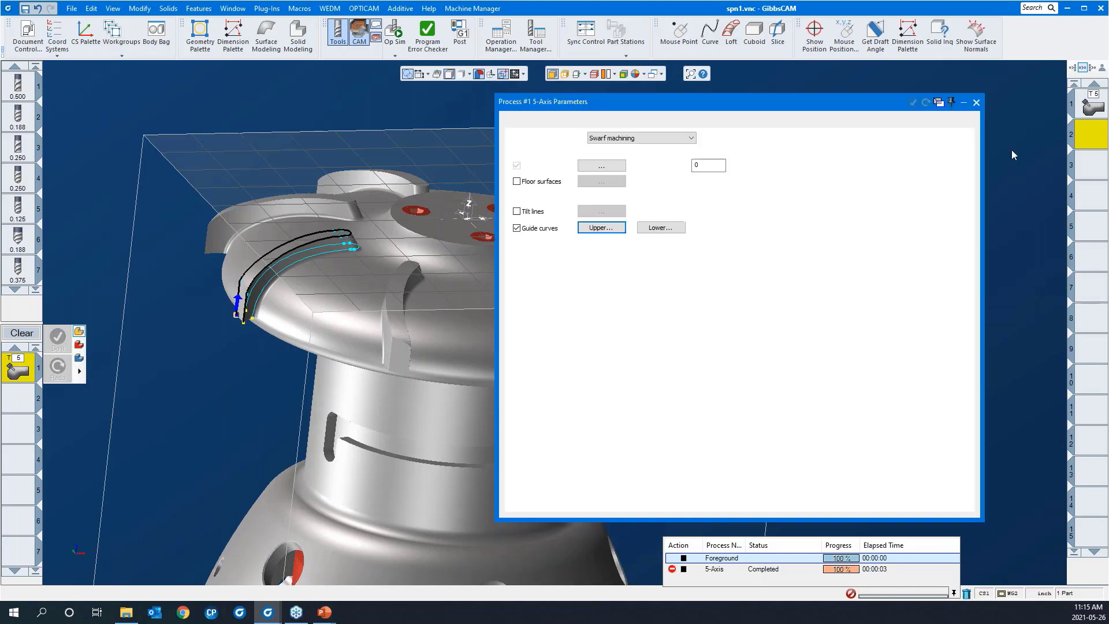
# - Assign the outline along the blade's base as the lower guide curve, starting at the blade's outer end
pyautogui.click(653, 228)
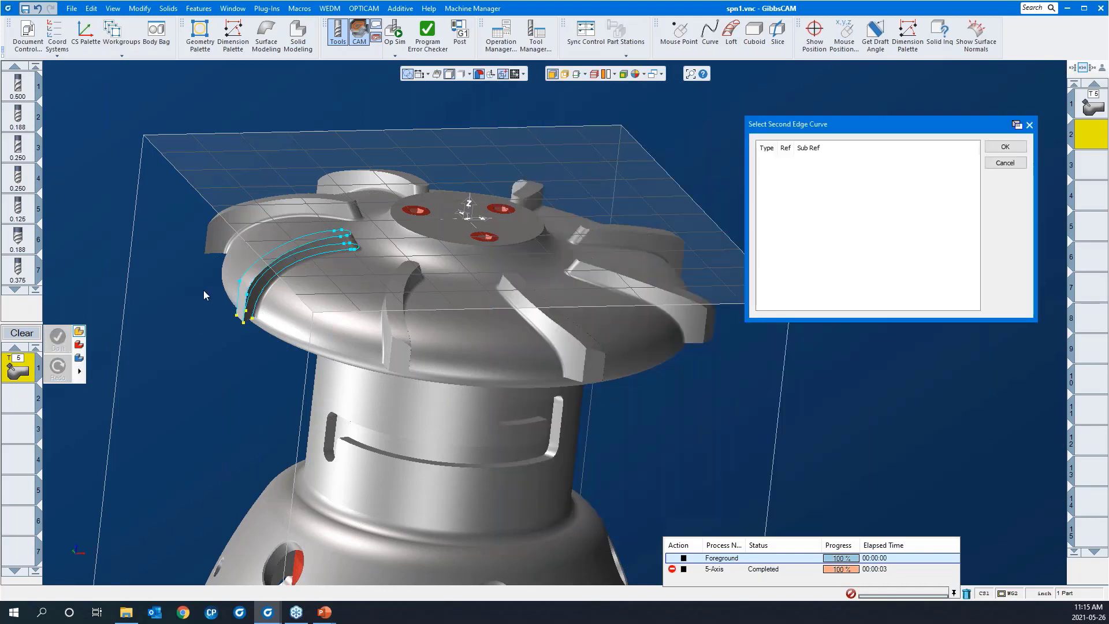
pyautogui.moveTo(203, 290); pyautogui.dragTo(319, 345)
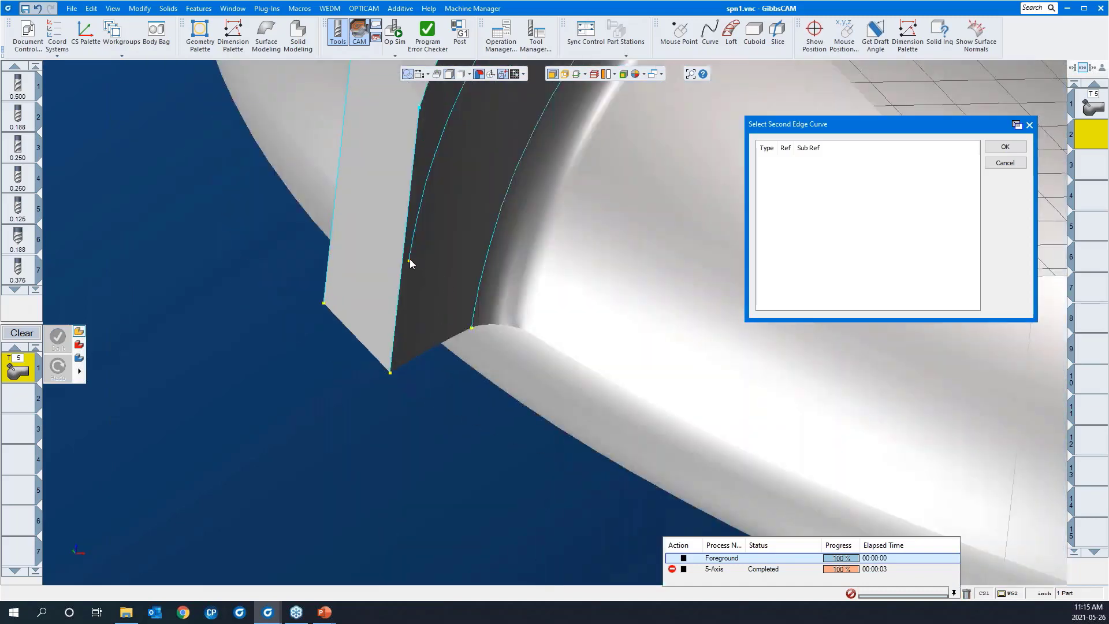
pyautogui.click(409, 262)
pyautogui.scroll(-5, 275, 428)
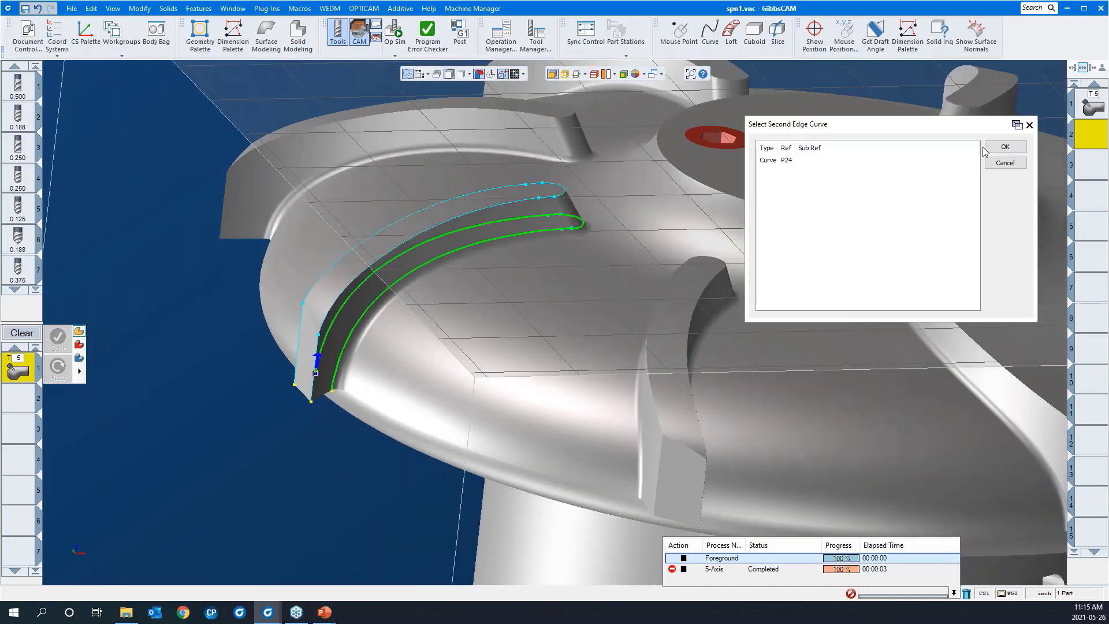
pyautogui.click(989, 148)
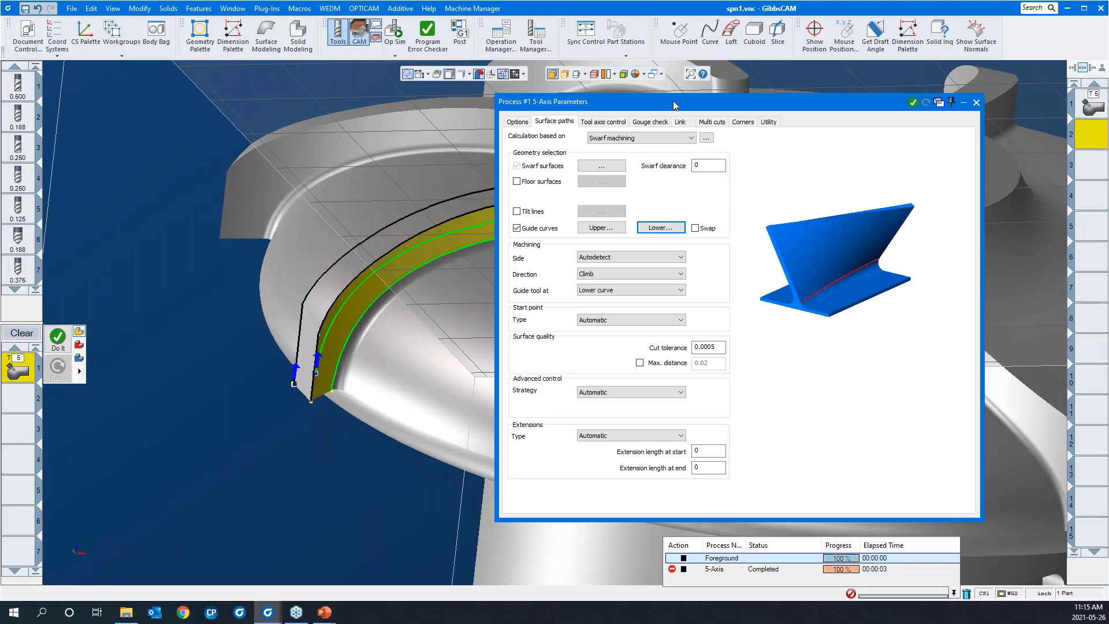
# - Move the process dialog clear of the blade, and set the advanced control strategy to Sync. with (upper/lower) curves
pyautogui.moveTo(674, 104); pyautogui.dragTo(826, 86)
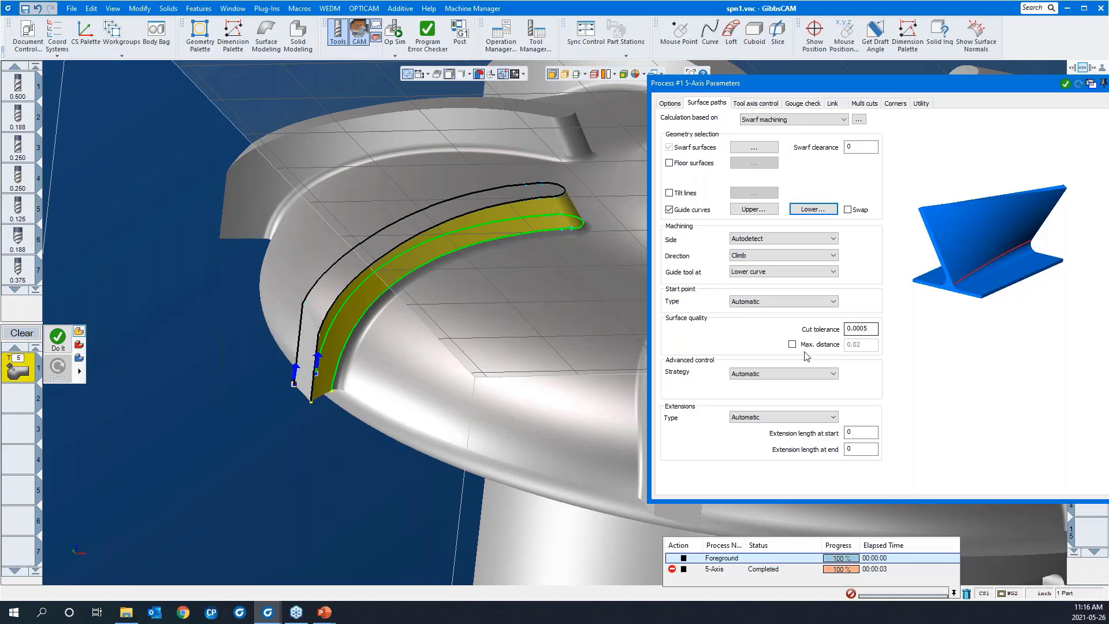
pyautogui.click(757, 374)
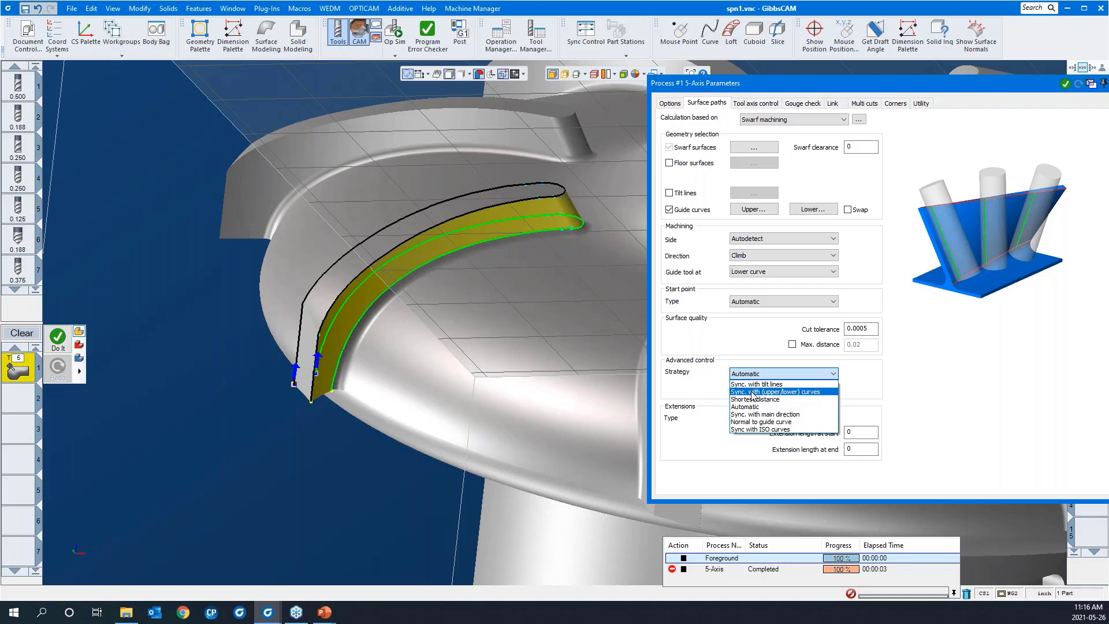
pyautogui.click(753, 393)
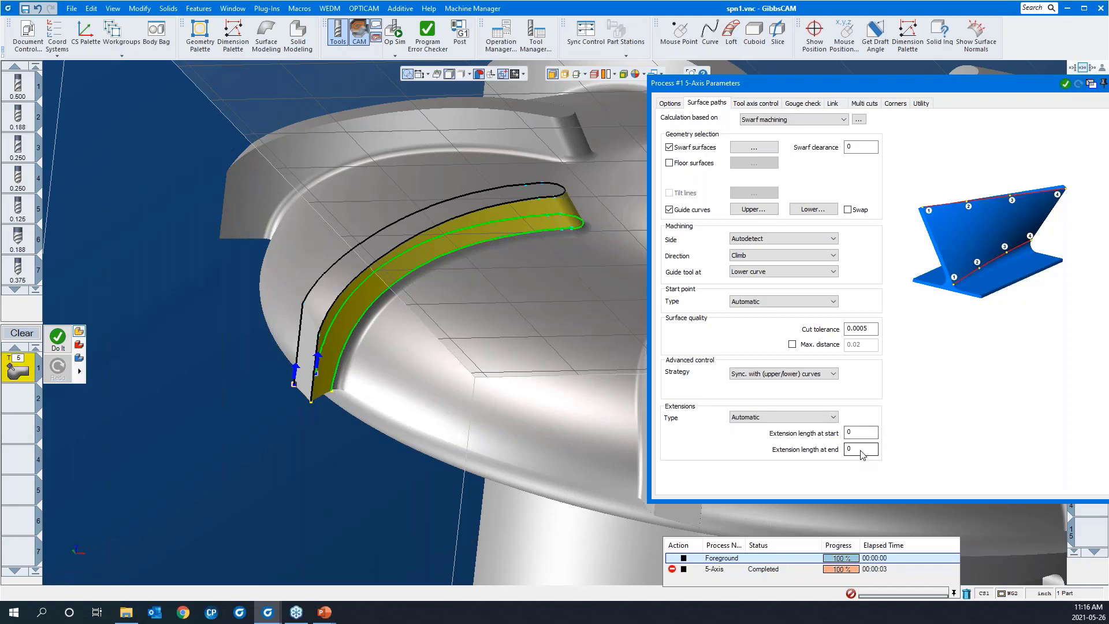
# - Review the swarf process's tool axis control, gouge check, link, default lead-in/out and multi cuts settings
pyautogui.click(757, 104)
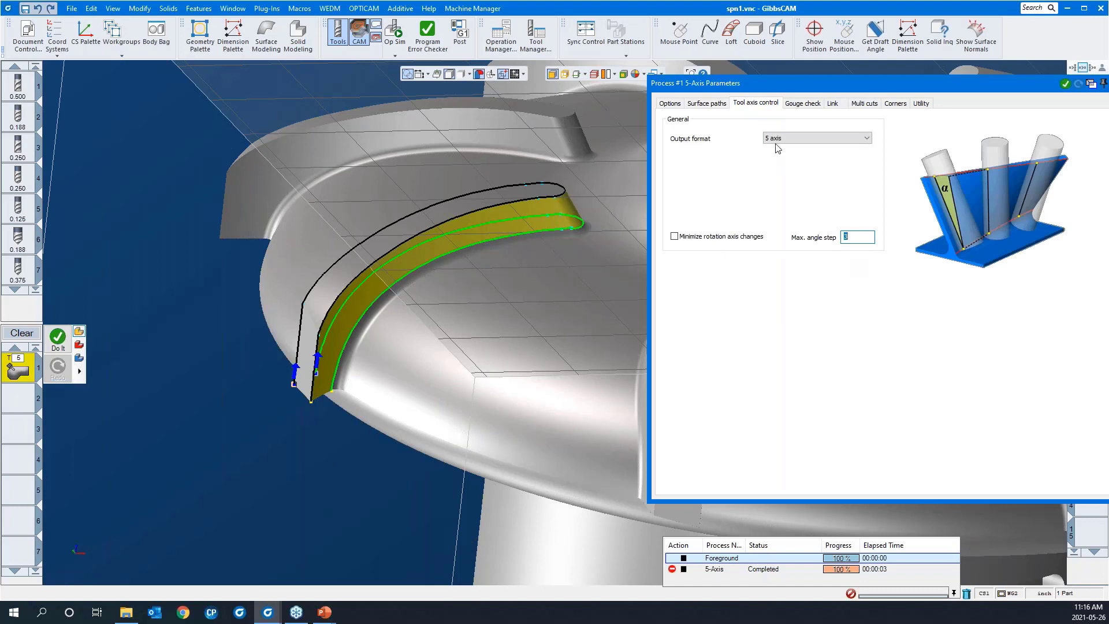
pyautogui.click(797, 104)
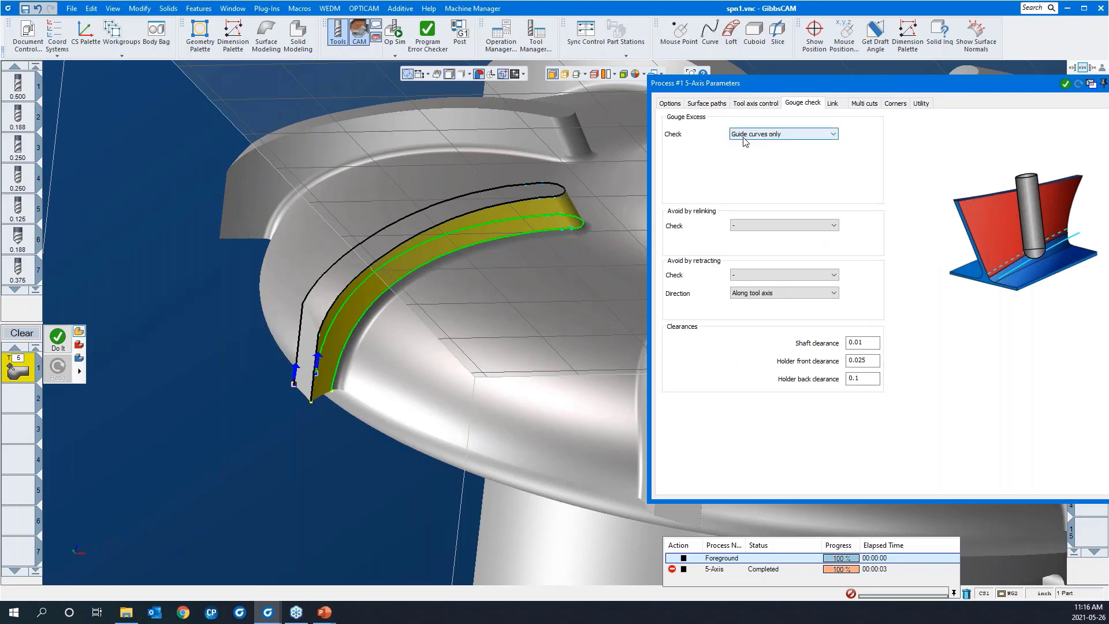
pyautogui.click(833, 105)
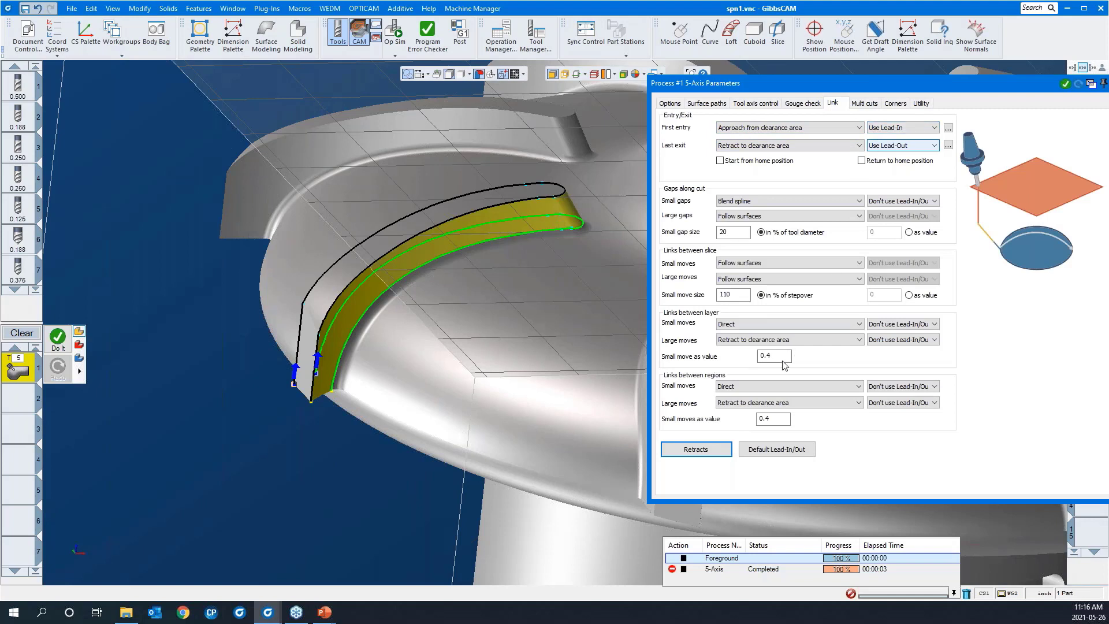
pyautogui.click(788, 451)
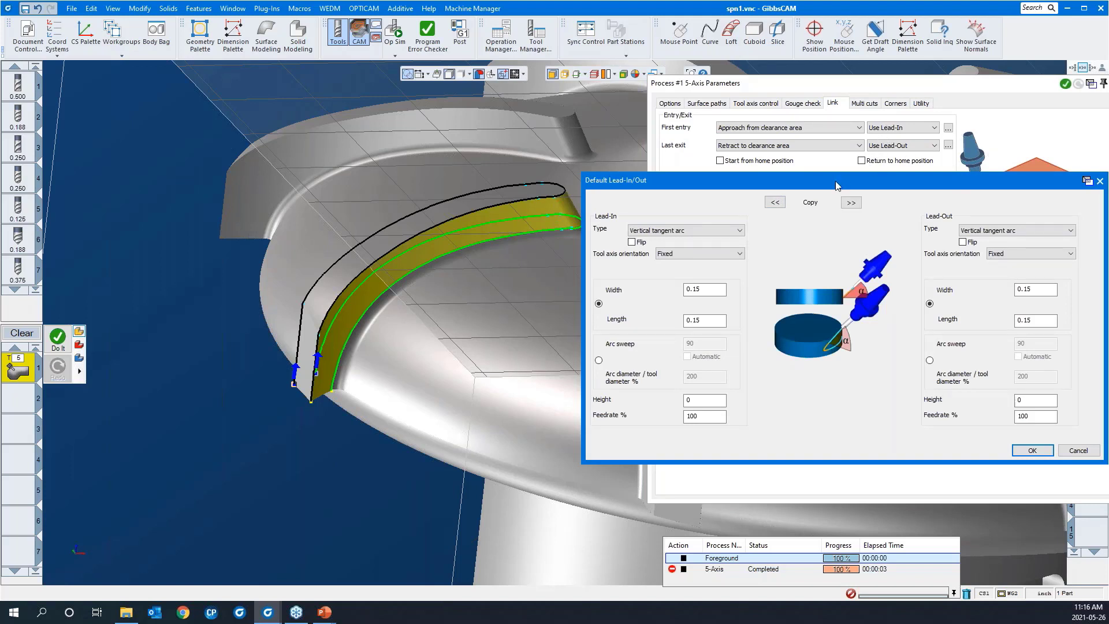
pyautogui.click(1101, 181)
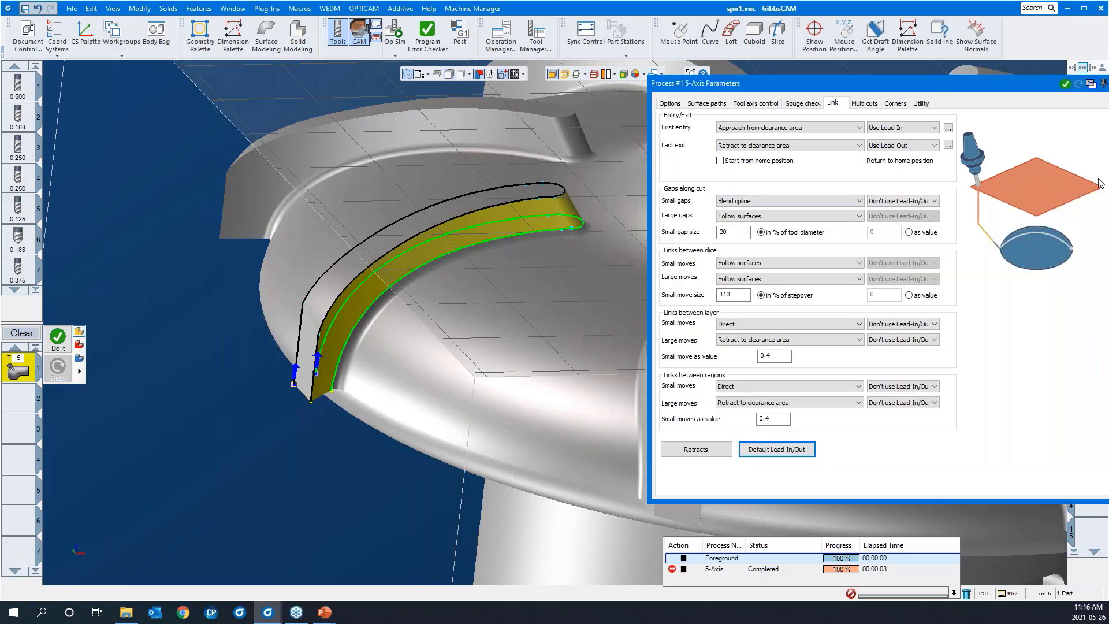
pyautogui.click(865, 107)
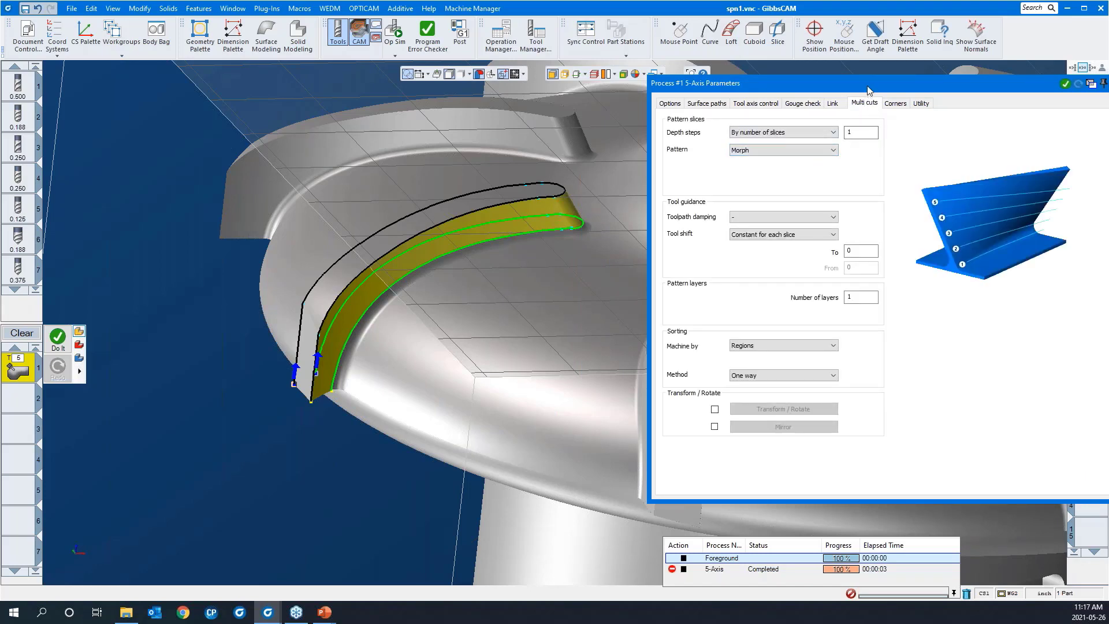
# - Generate the swarf toolpath and inspect its entry and exit moves at the blade's outer end
pyautogui.rightClick(267, 493)
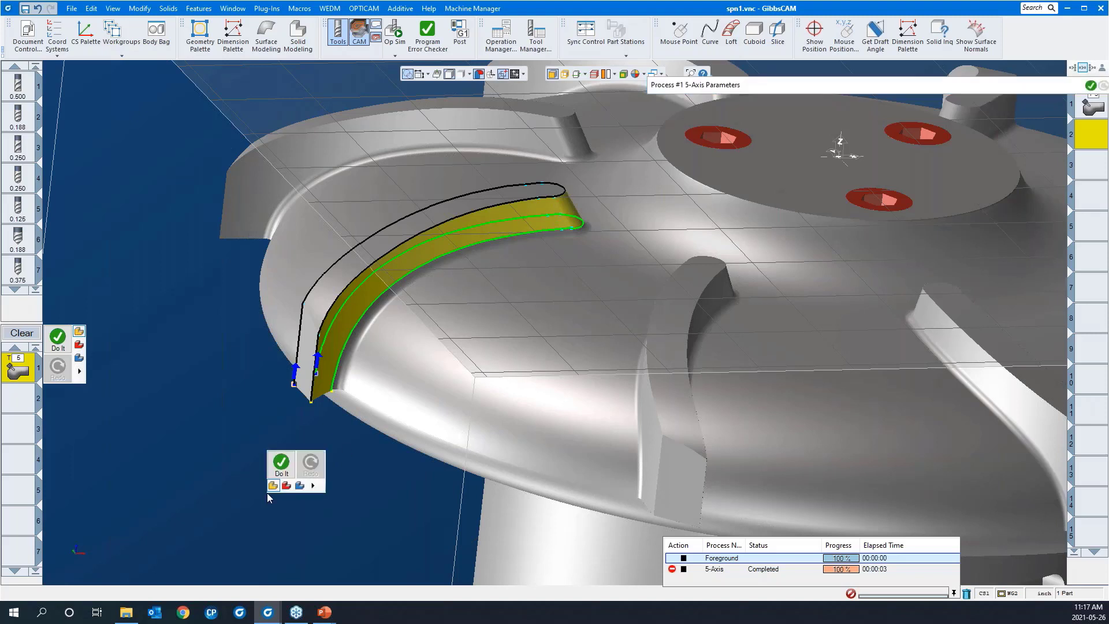
pyautogui.click(280, 464)
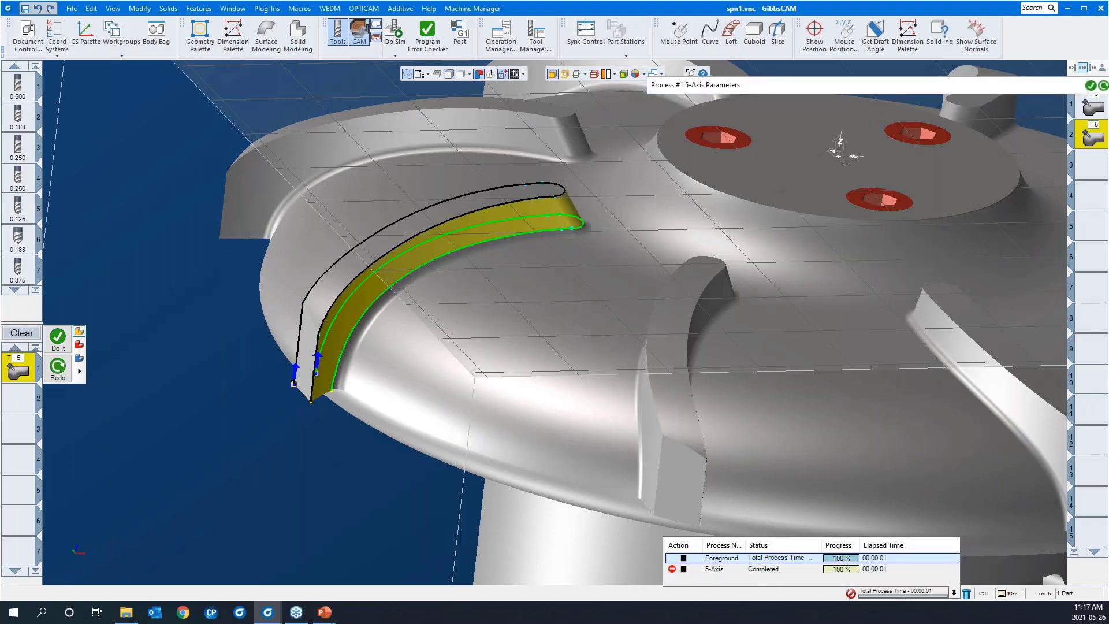
pyautogui.moveTo(491, 324); pyautogui.dragTo(203, 272, button='middle')
pyautogui.moveTo(201, 271); pyautogui.dragTo(526, 459)
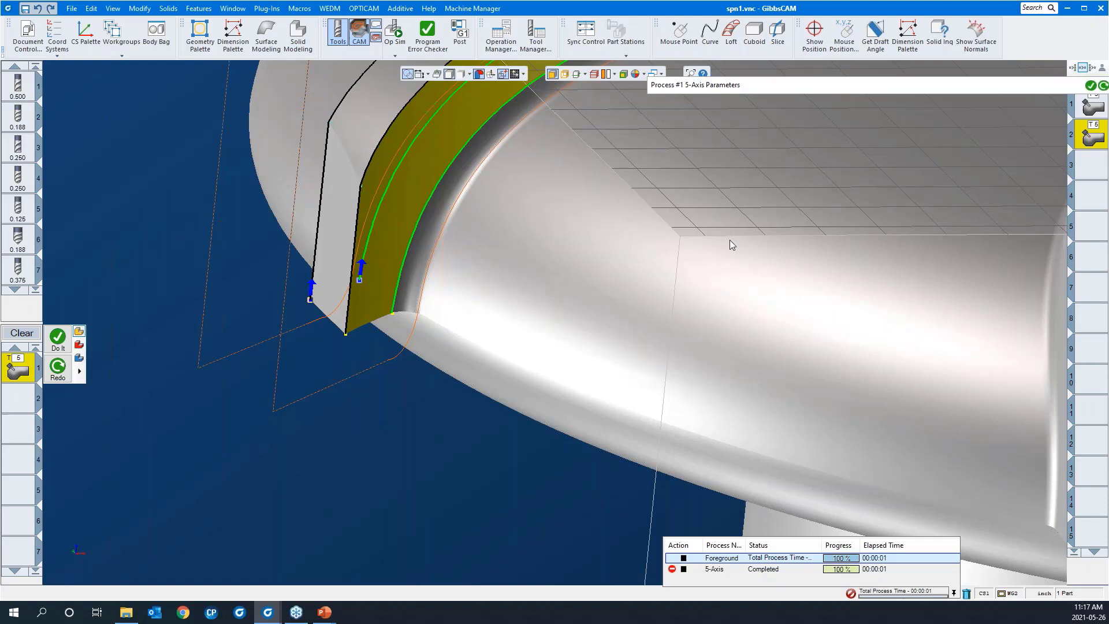
pyautogui.scroll(-2, 729, 240)
pyautogui.moveTo(683, 235); pyautogui.dragTo(557, 228, button='middle')
pyautogui.scroll(-2, 503, 254)
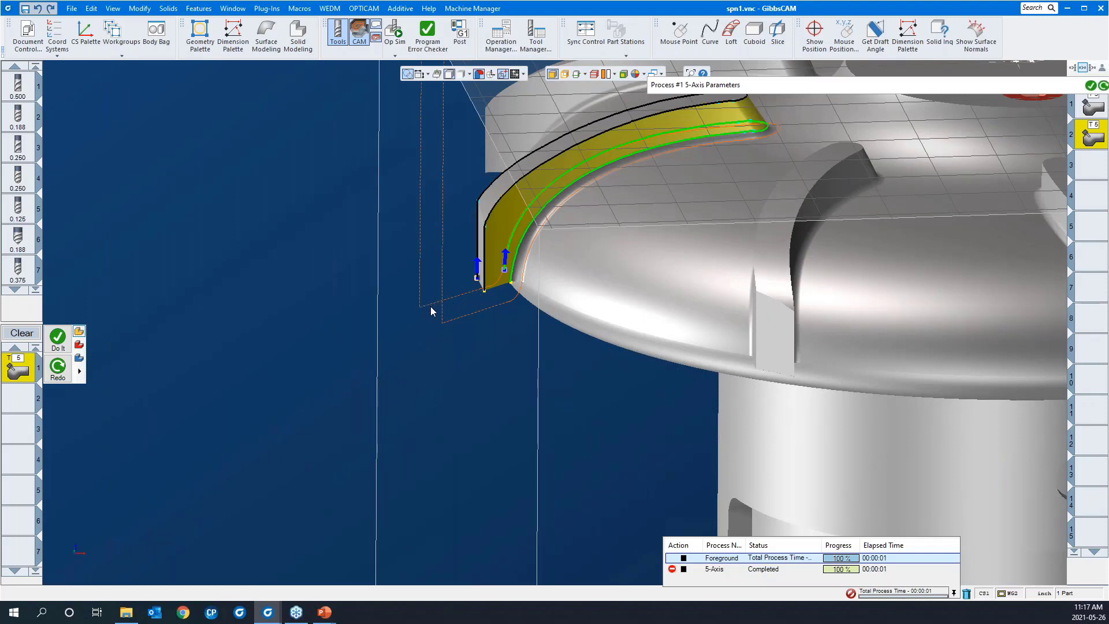
pyautogui.moveTo(531, 407); pyautogui.dragTo(463, 379, button='middle')
pyautogui.moveTo(293, 206); pyautogui.dragTo(672, 438)
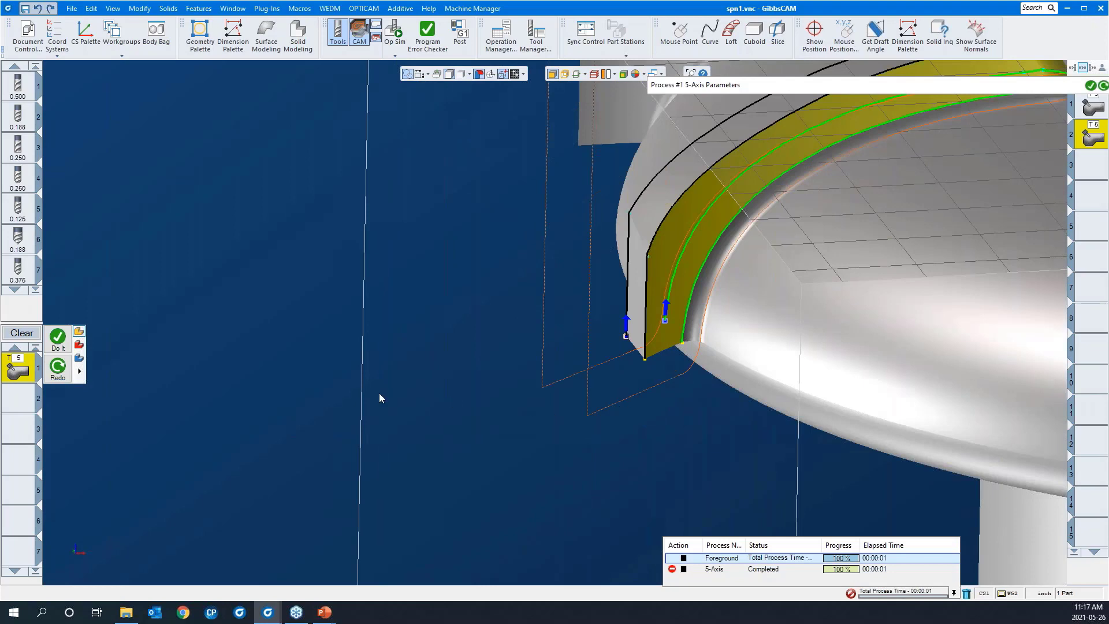
pyautogui.scroll(-2, 370, 390)
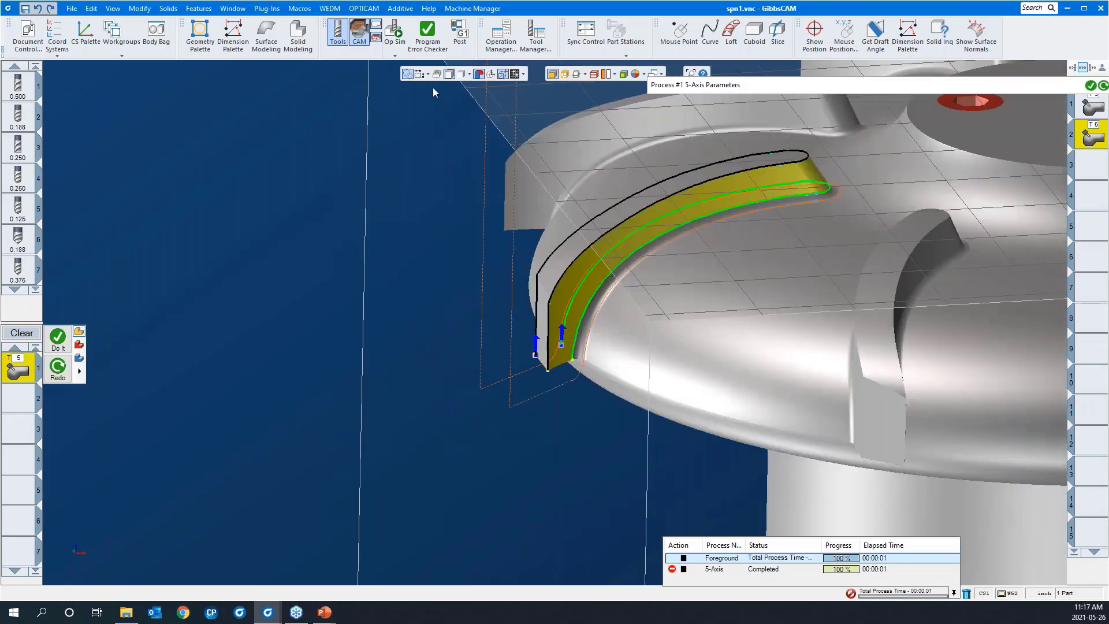
# - Simulate the machining operations at reduced speed to check the swarf cut around the blade, and close the simulation
pyautogui.click(395, 31)
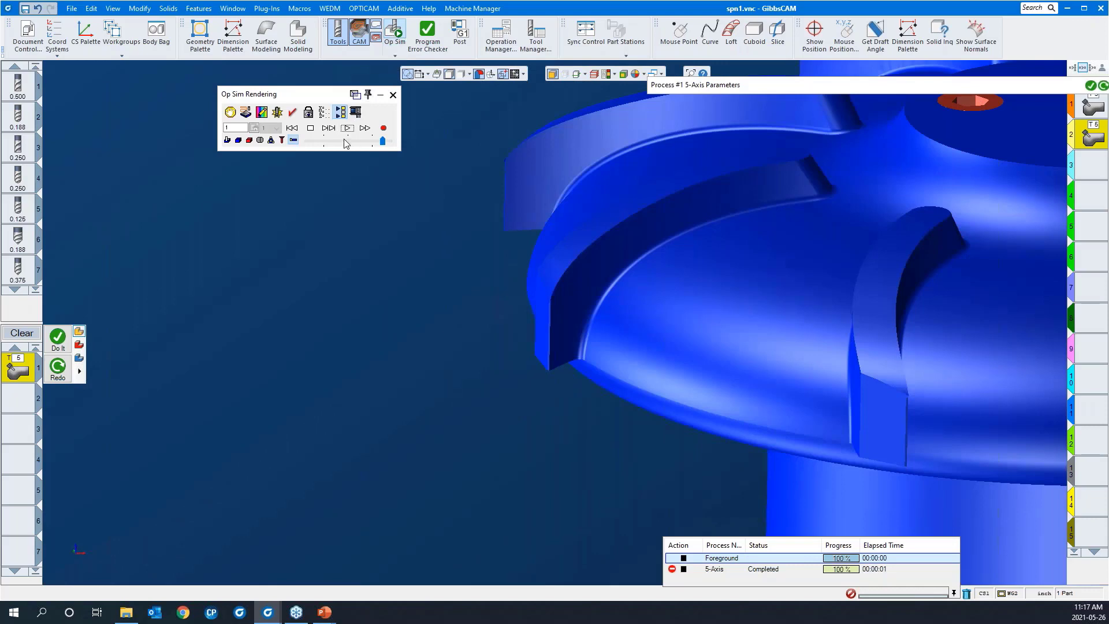
pyautogui.click(345, 141)
pyautogui.click(347, 128)
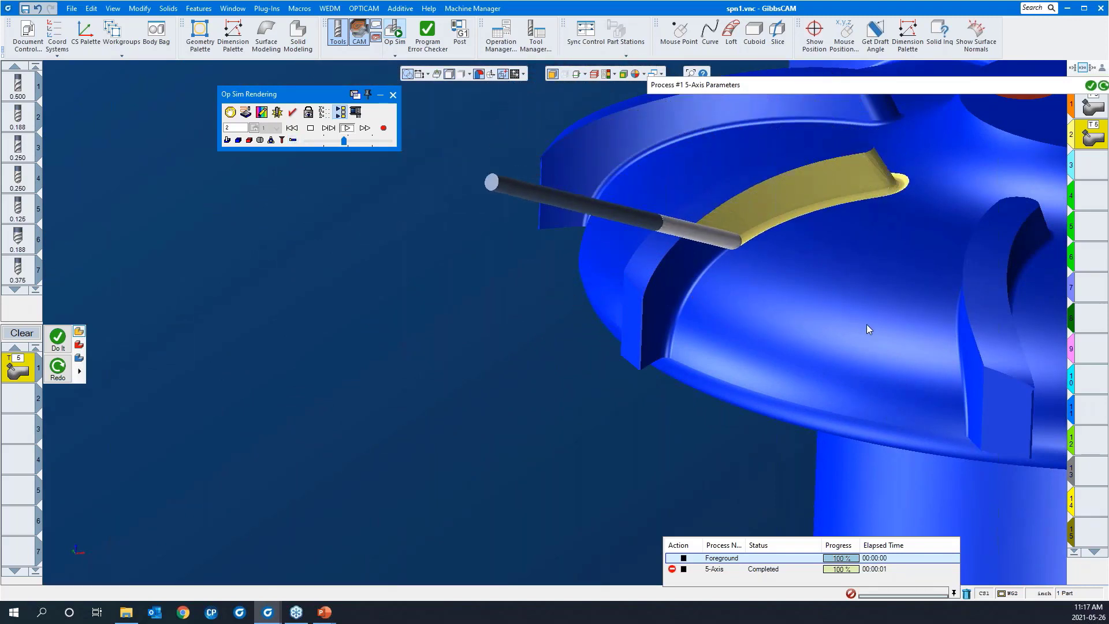
pyautogui.moveTo(869, 324); pyautogui.dragTo(685, 341, button='middle')
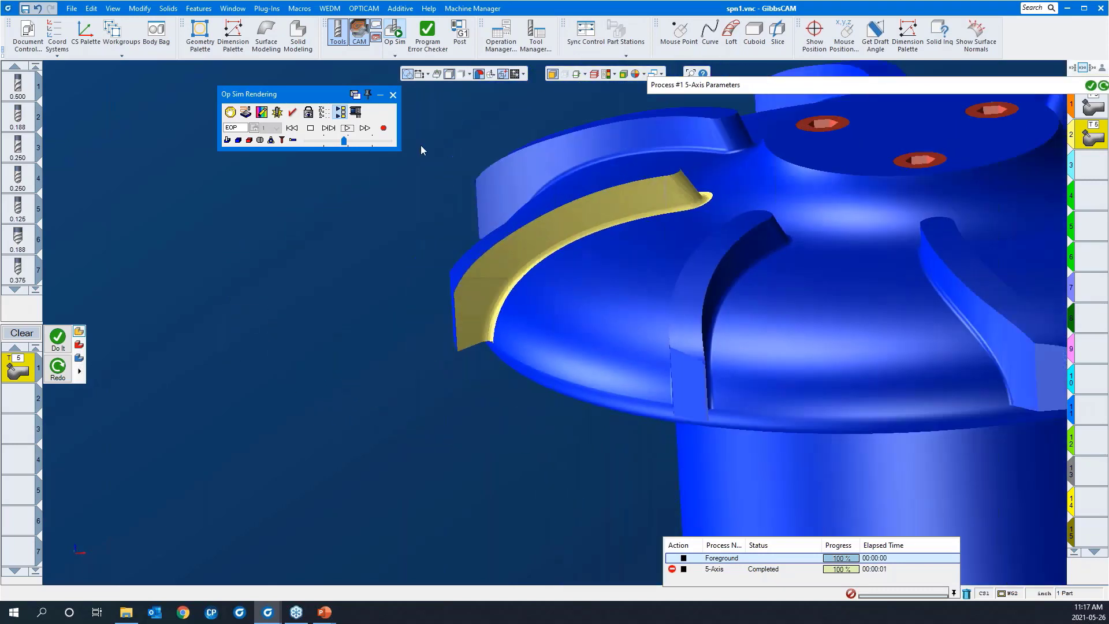
pyautogui.click(393, 96)
# - Set the swarf extension lengths at start and end to 0.05 and regenerate the existing toolpath
pyautogui.moveTo(324, 278); pyautogui.dragTo(580, 446)
pyautogui.moveTo(415, 367); pyautogui.dragTo(408, 353, button='middle')
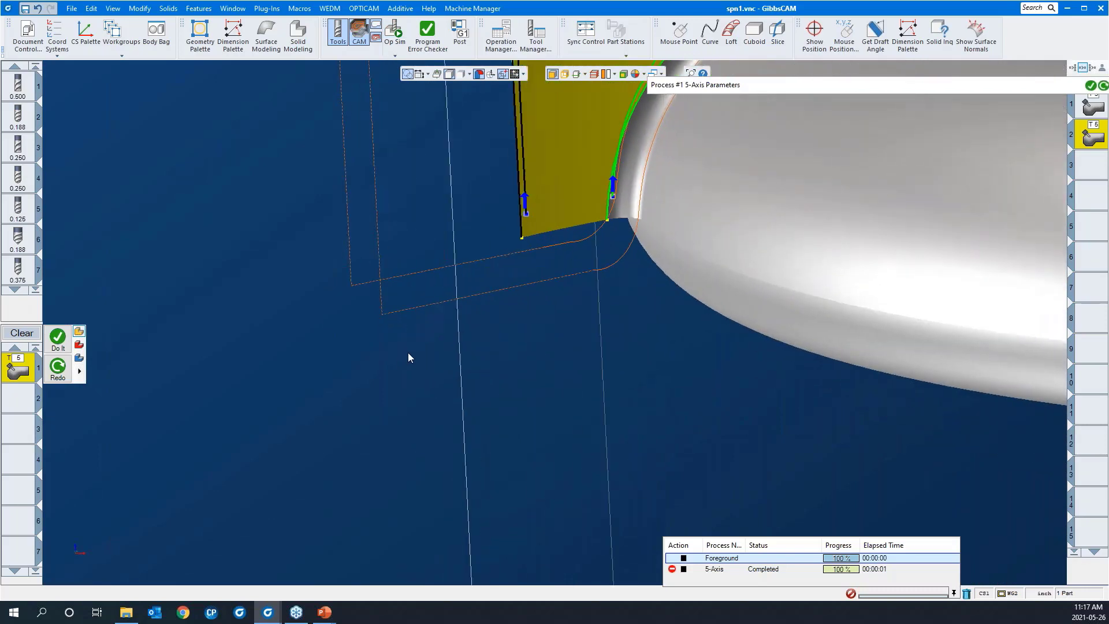
pyautogui.scroll(-1, 408, 353)
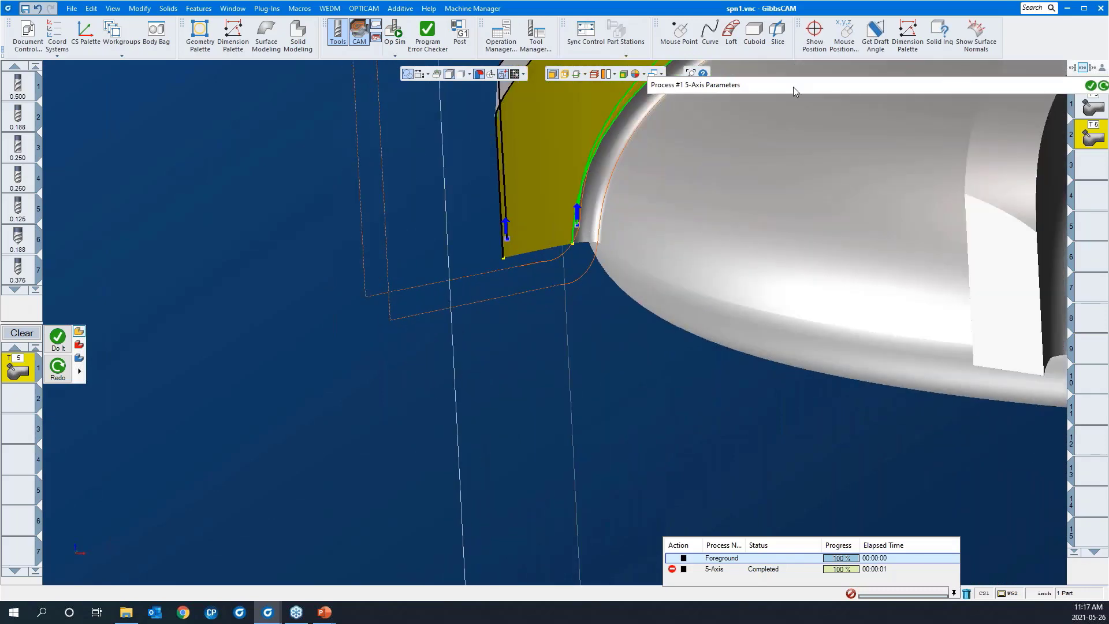
pyautogui.moveTo(793, 86)
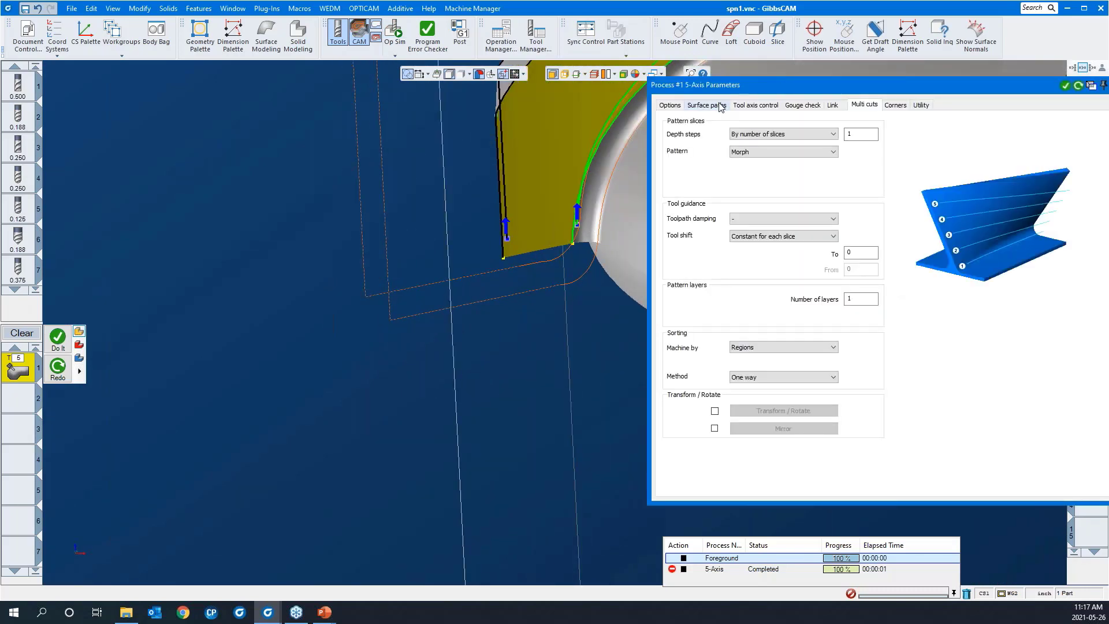
pyautogui.click(720, 106)
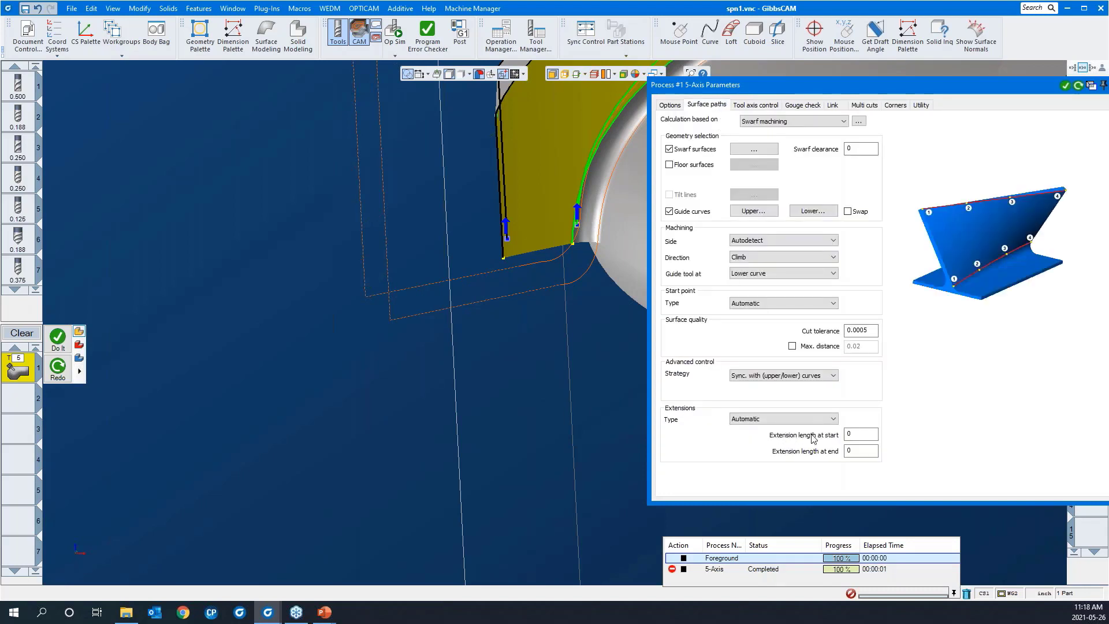
pyautogui.click(860, 438)
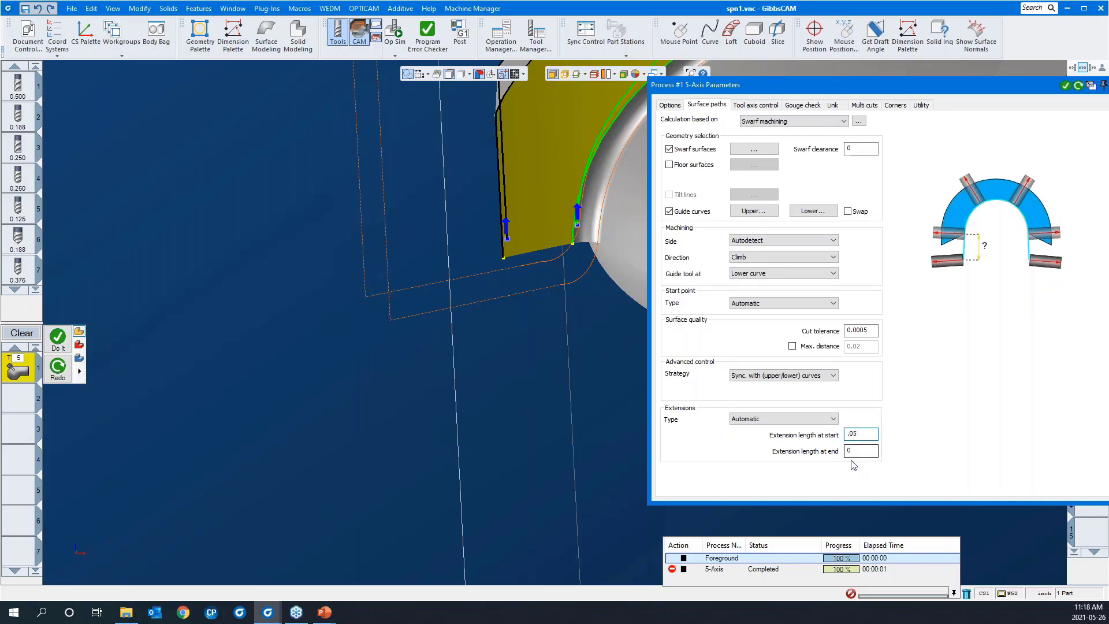
pyautogui.click(858, 455)
pyautogui.rightClick(558, 409)
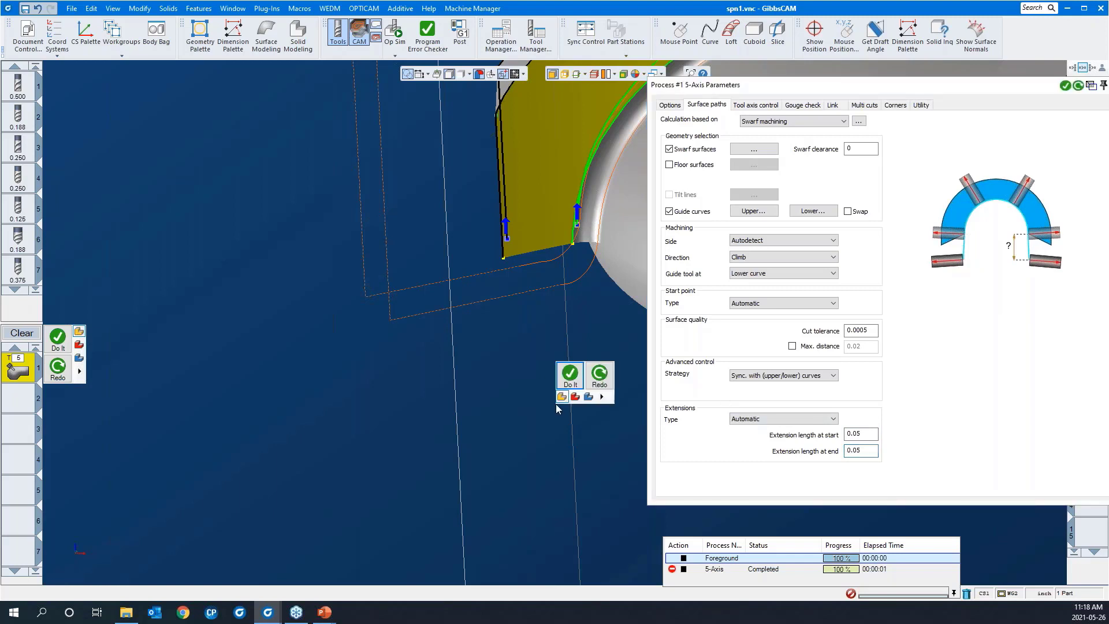
pyautogui.click(595, 384)
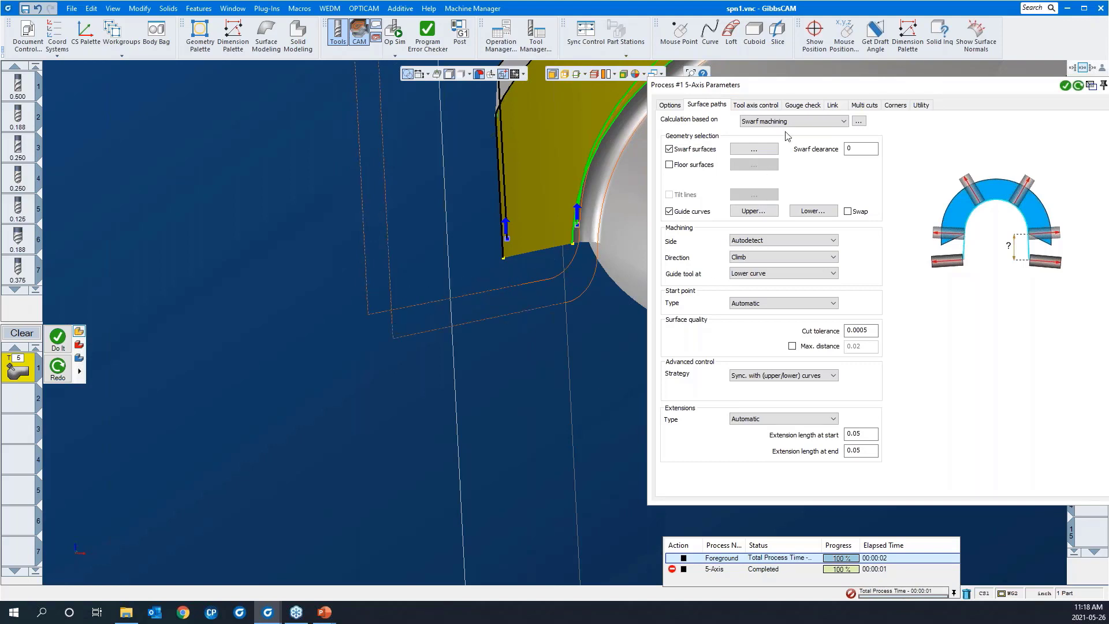
# - Review the process's general options with the rotary duplicate settings, close the process dialog, and look over the bladed hub
pyautogui.moveTo(803, 87); pyautogui.dragTo(546, 140)
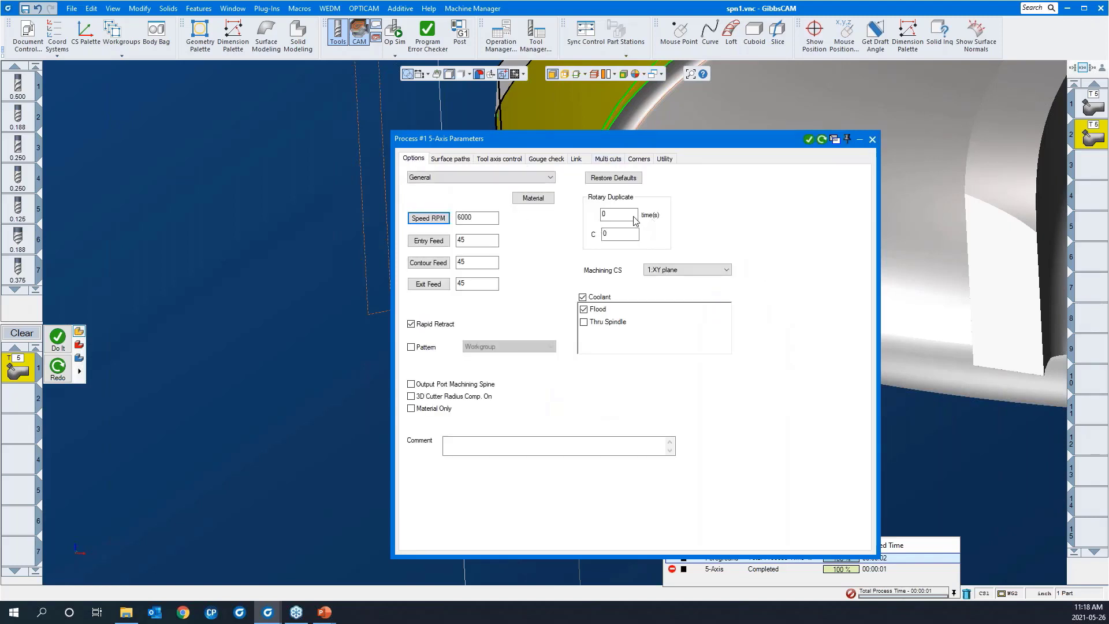
pyautogui.click(872, 140)
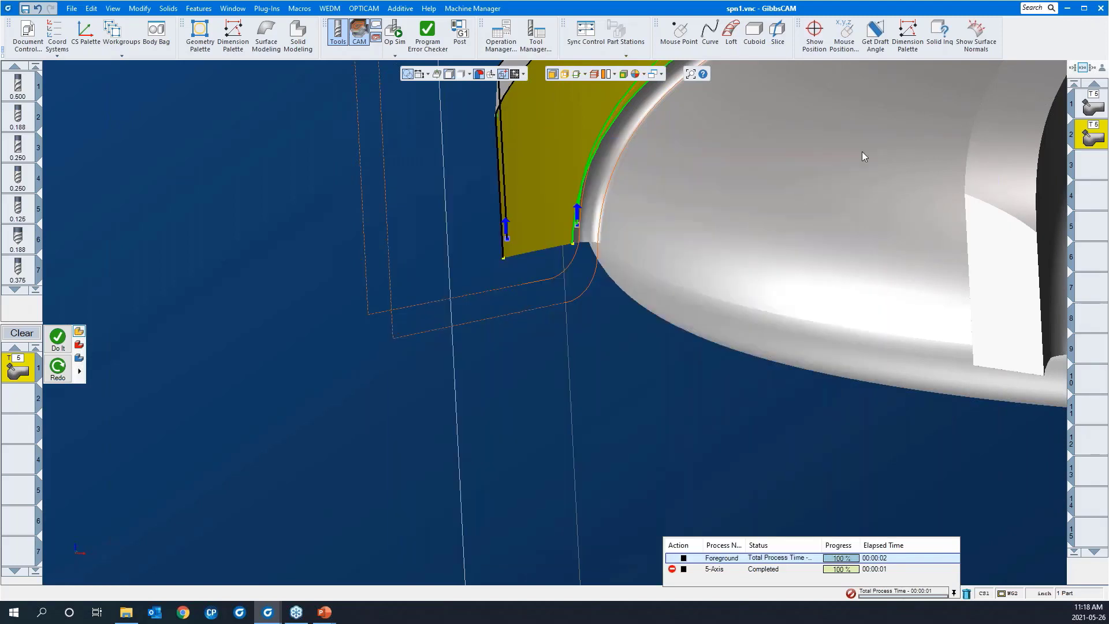
pyautogui.scroll(-5, 455, 407)
pyautogui.scroll(-2, 436, 361)
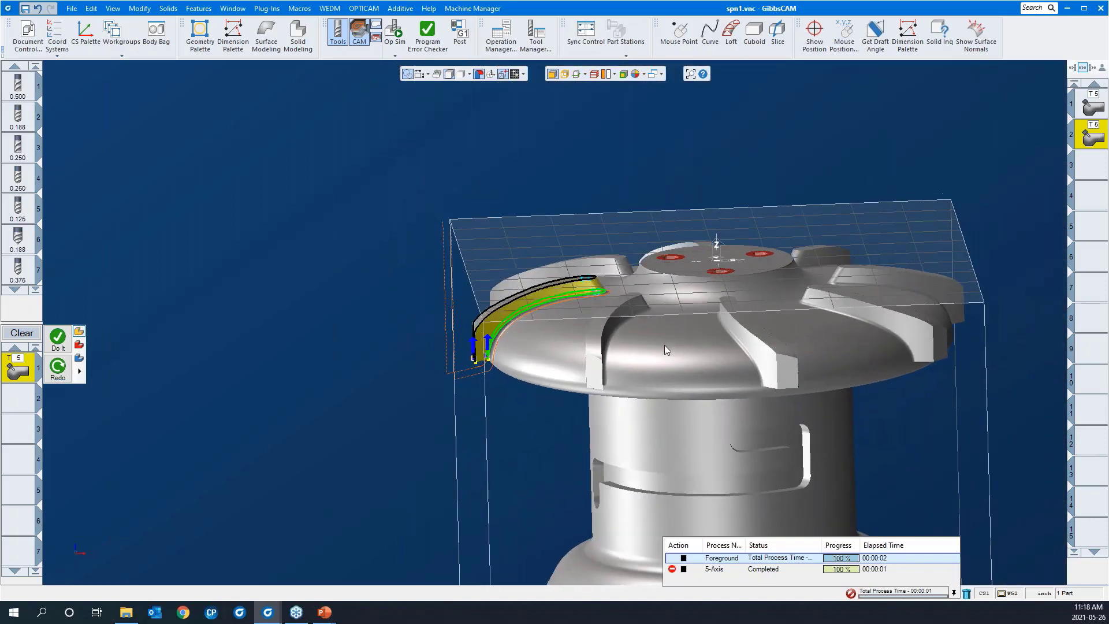
pyautogui.moveTo(665, 345); pyautogui.dragTo(654, 417, button='middle')
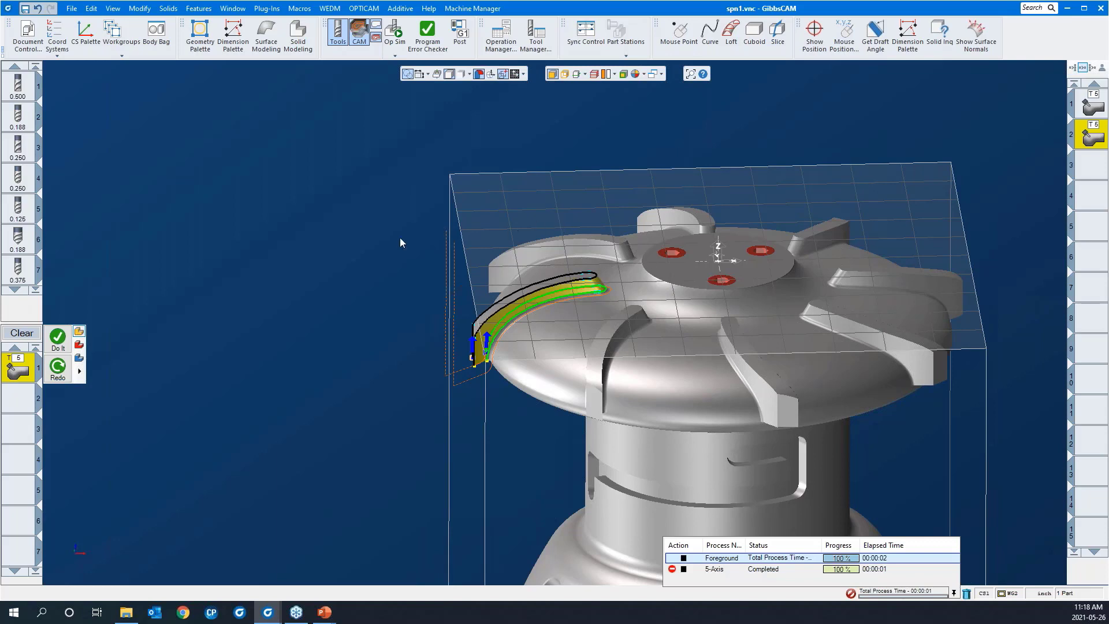
pyautogui.moveTo(374, 212); pyautogui.dragTo(331, 278, button='middle')
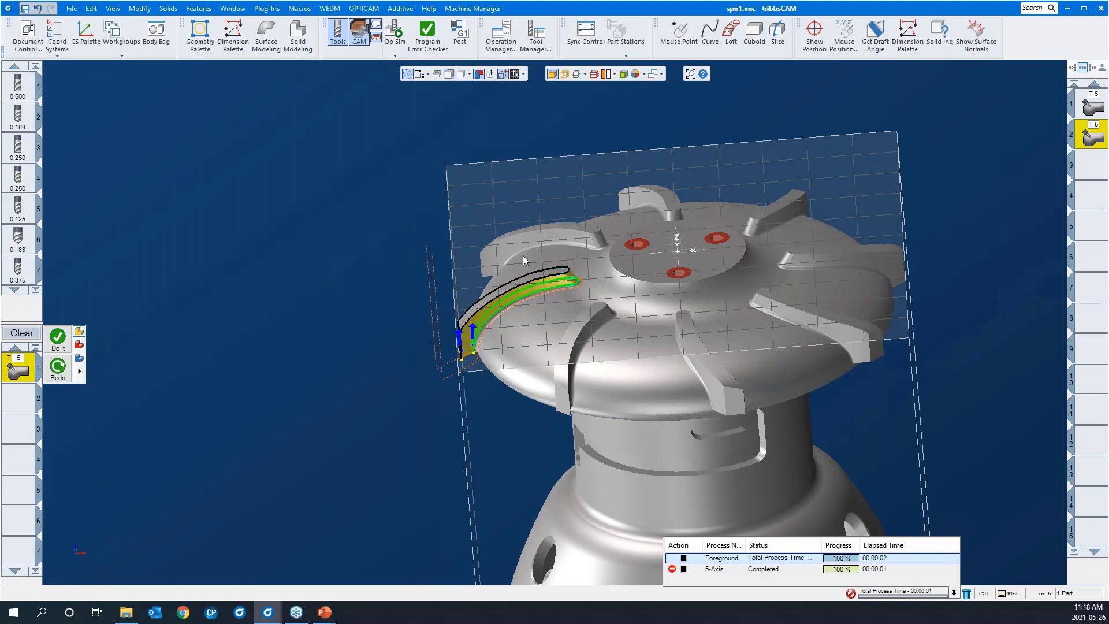
# - Show the first operation's hub surface toolpath between the blades, and switch CAM mode off and on to clear the geometry highlighting
pyautogui.click(1084, 106)
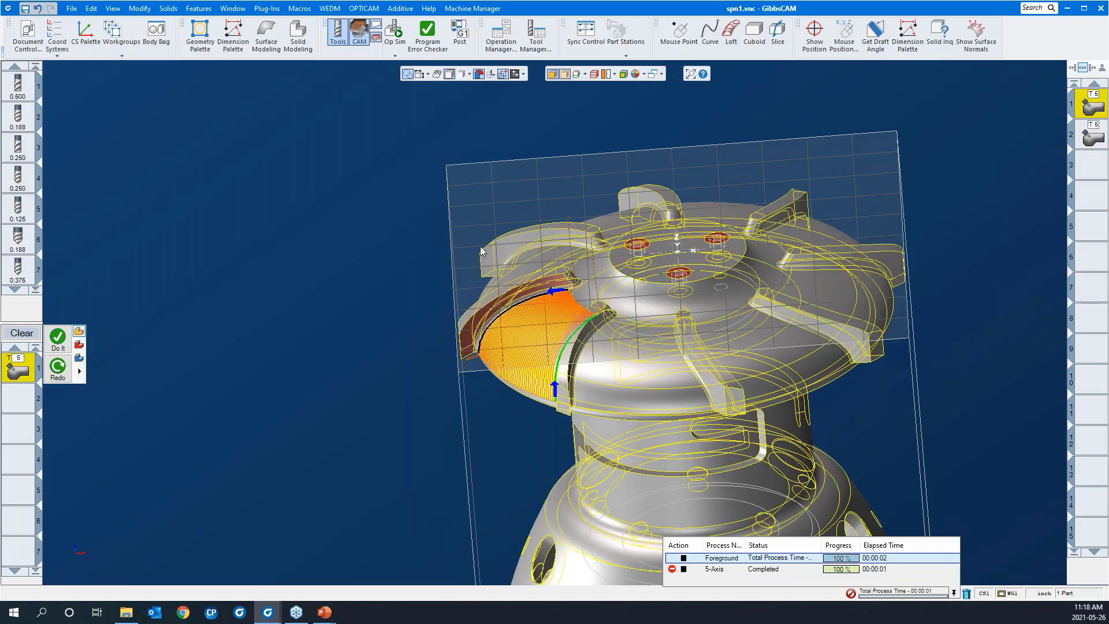
pyautogui.moveTo(363, 211); pyautogui.dragTo(730, 458)
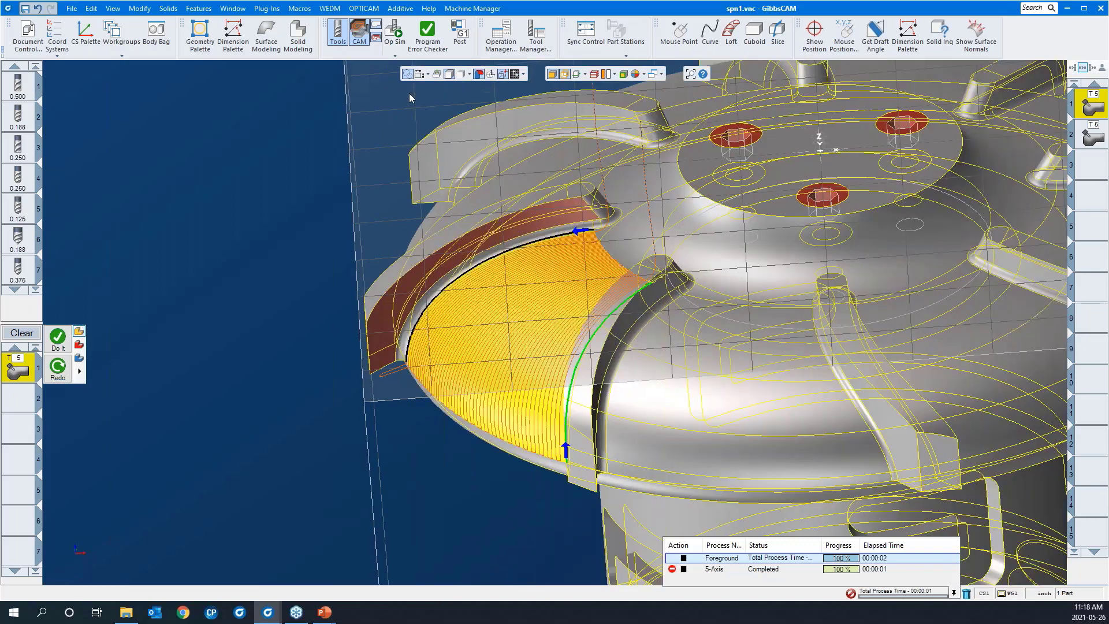
pyautogui.click(359, 36)
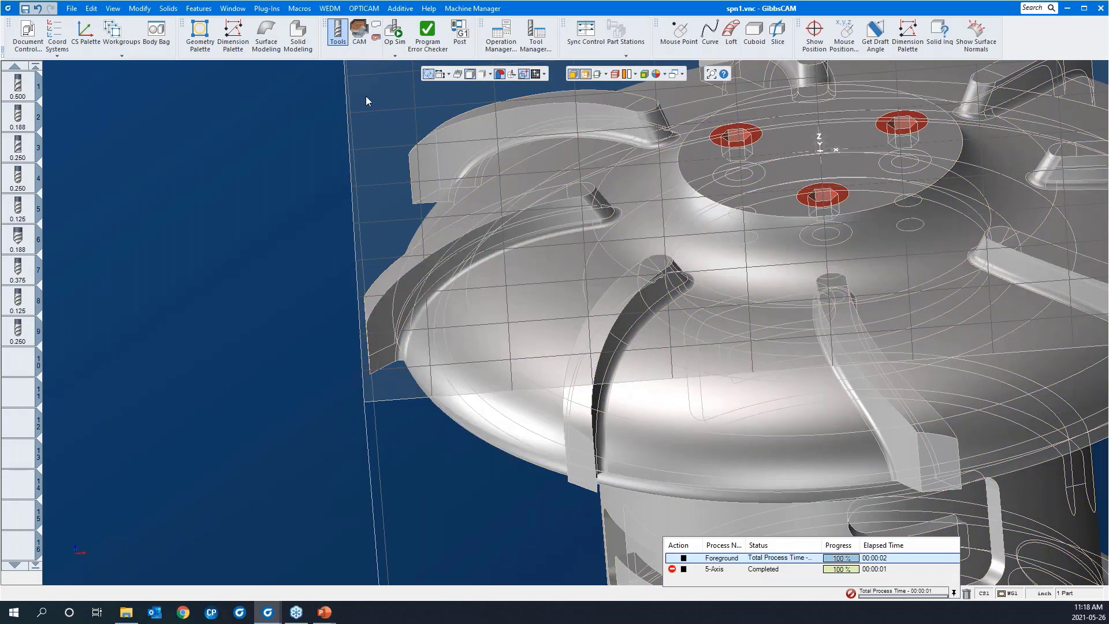
pyautogui.click(359, 38)
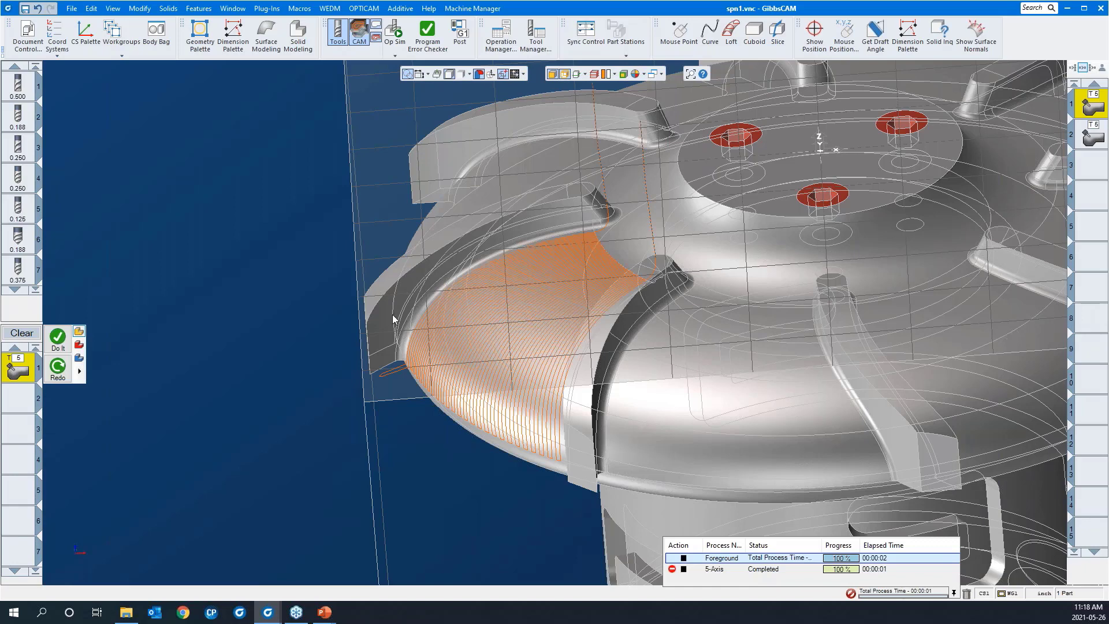
# - Select the top face of the blade beside the hub toolpath and hide the coordinate system grid
pyautogui.moveTo(400, 307); pyautogui.dragTo(352, 262, button='middle')
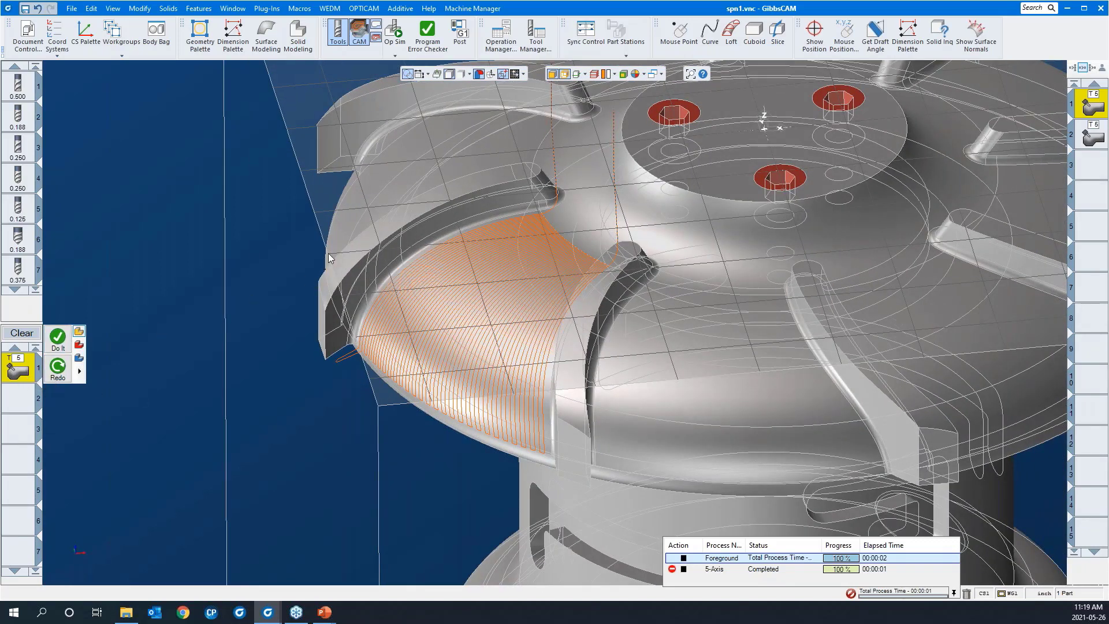
pyautogui.click(353, 255)
pyautogui.moveTo(539, 369); pyautogui.dragTo(594, 334, button='middle')
pyautogui.scroll(-5, 594, 334)
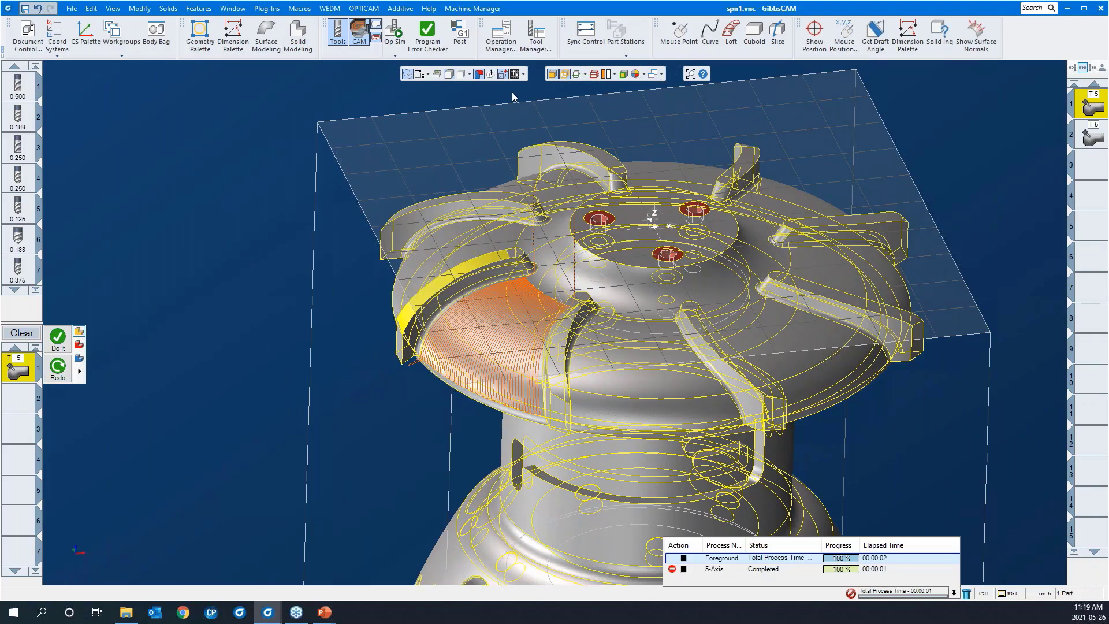
pyautogui.click(523, 73)
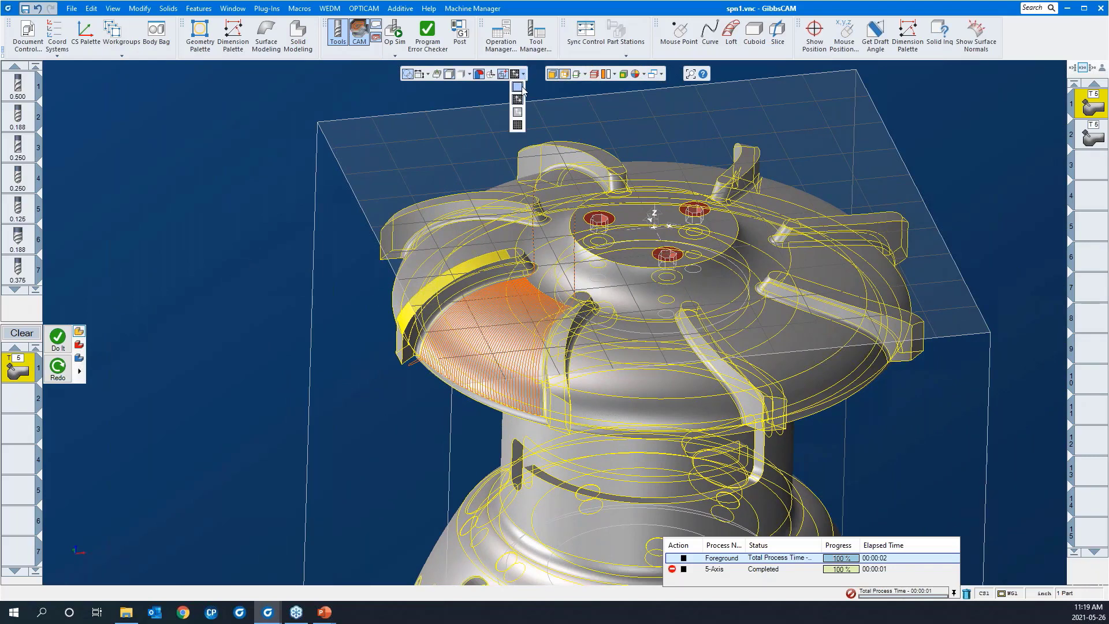
pyautogui.click(513, 88)
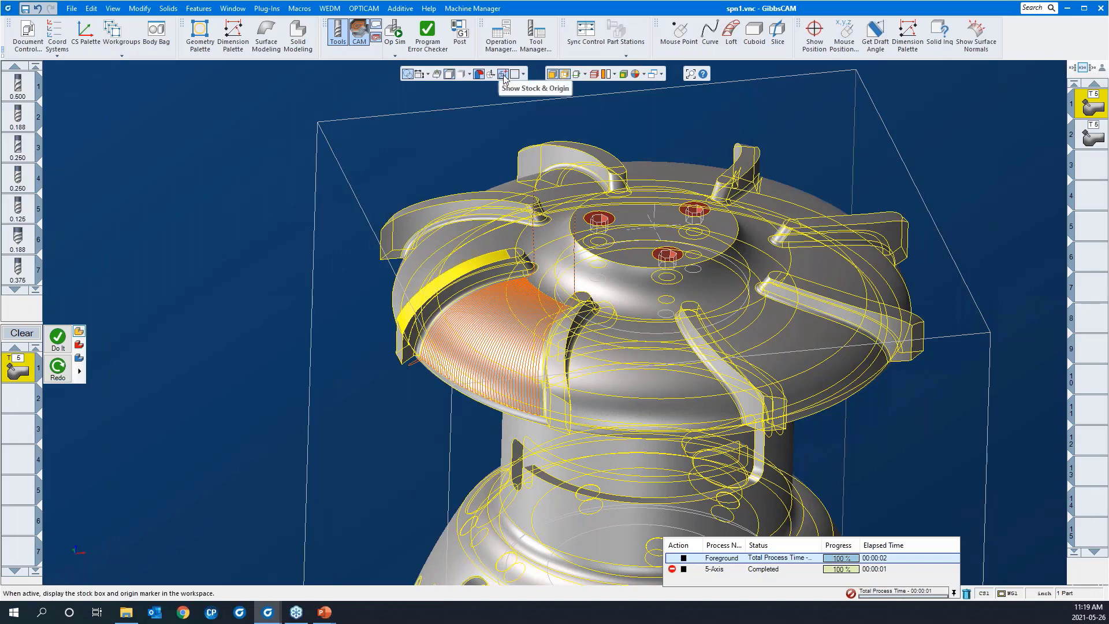
# - Hide the stock box and origin marker, open the 5-axis parameters of process 1, and place the dialog beside the bladed hub
pyautogui.click(503, 75)
pyautogui.scroll(-2, 577, 268)
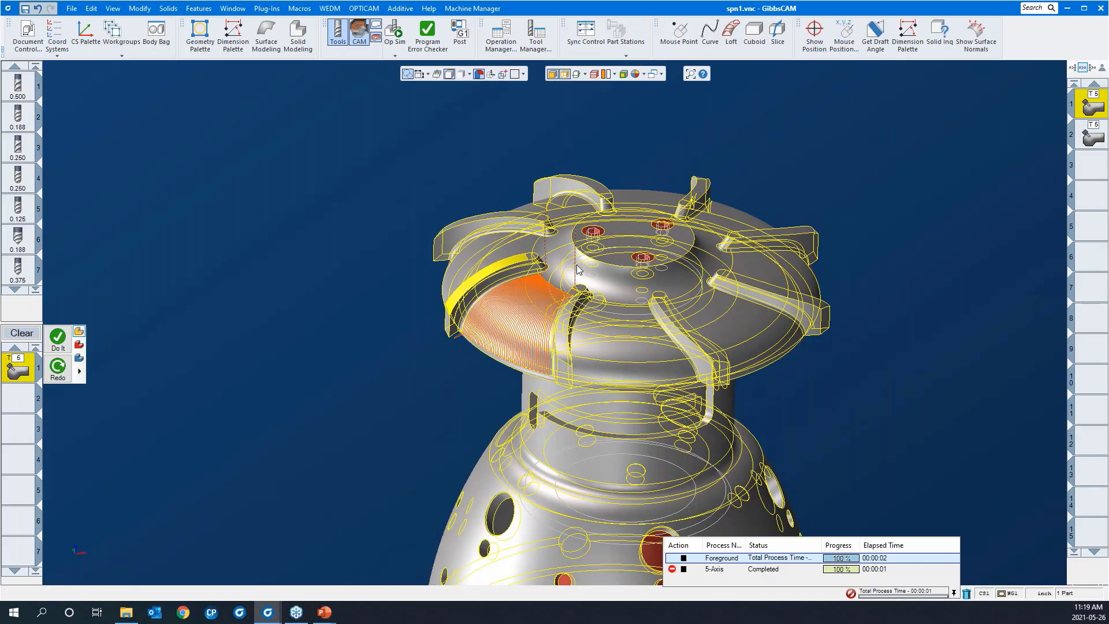
pyautogui.scroll(2, 578, 268)
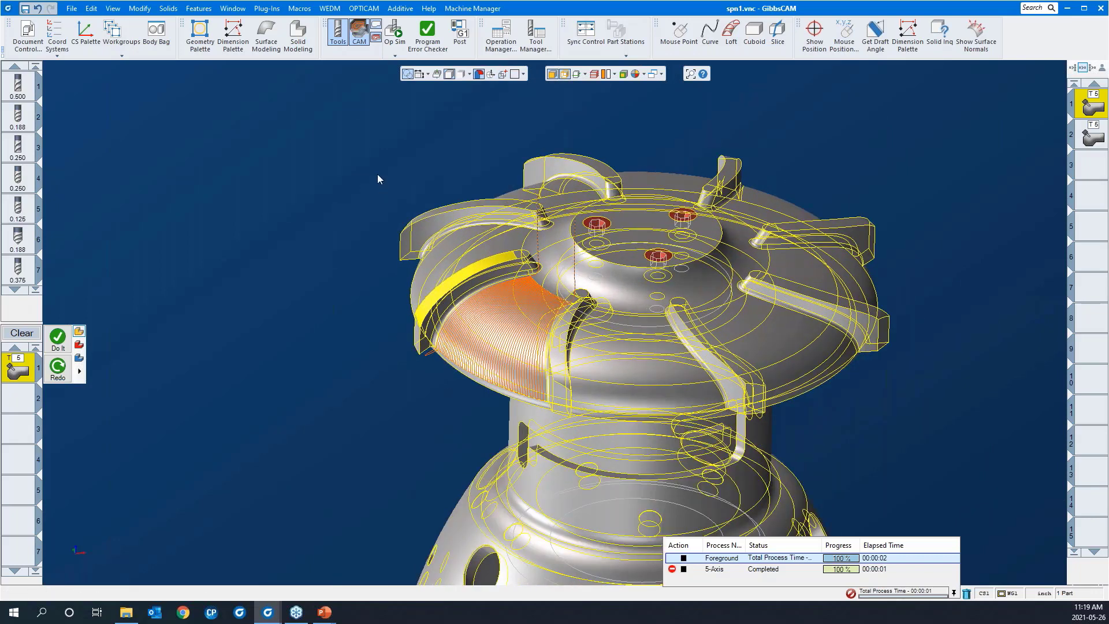
pyautogui.doubleClick(18, 369)
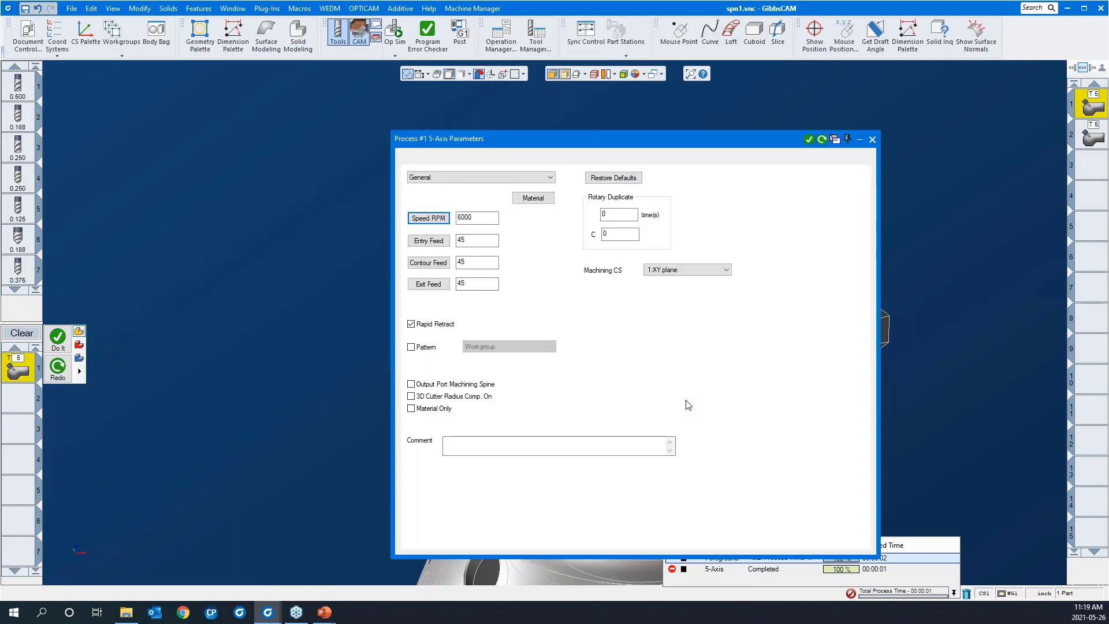
pyautogui.moveTo(676, 142); pyautogui.dragTo(395, 117)
pyautogui.moveTo(875, 147); pyautogui.dragTo(962, 155, button='middle')
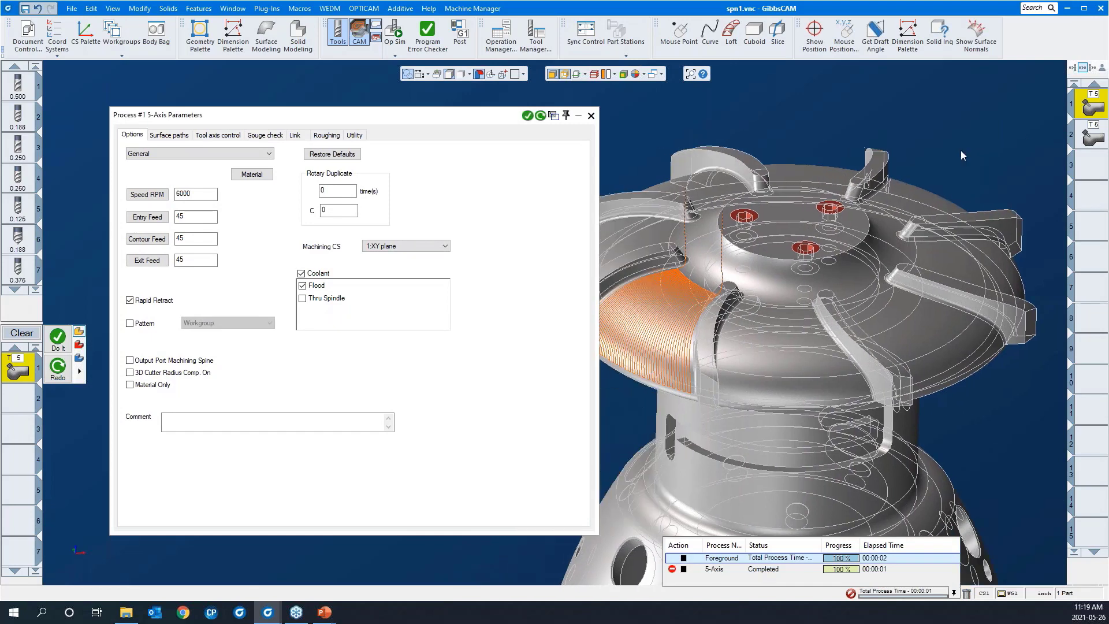
pyautogui.scroll(-2, 828, 207)
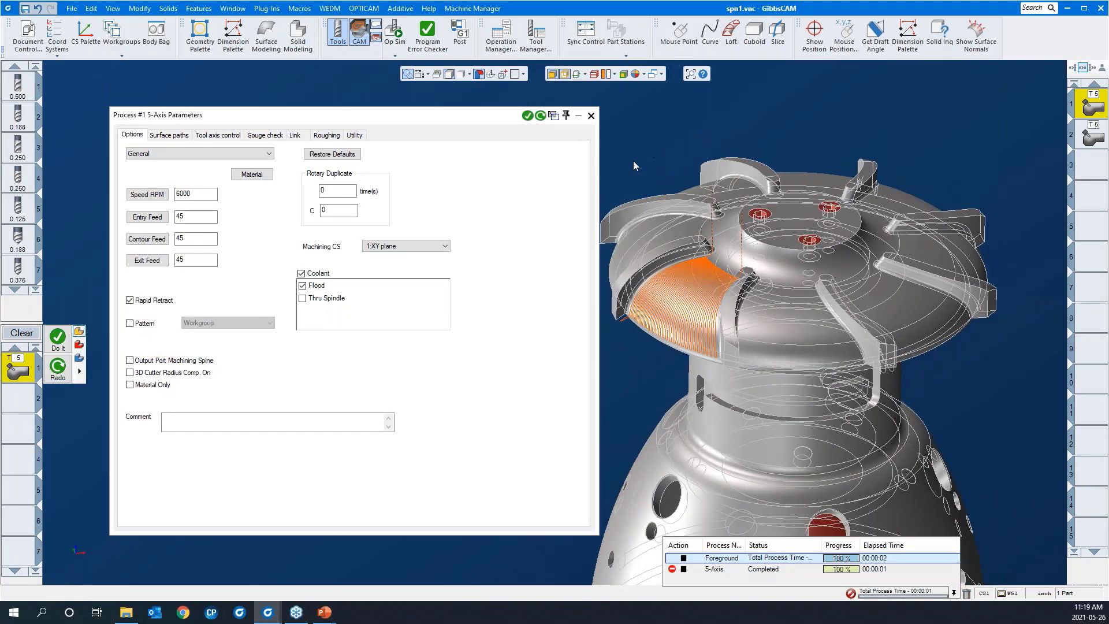
# - Define the first morph curve from the two connected top edges of the blade on the side away from the hub toolpath
pyautogui.click(169, 136)
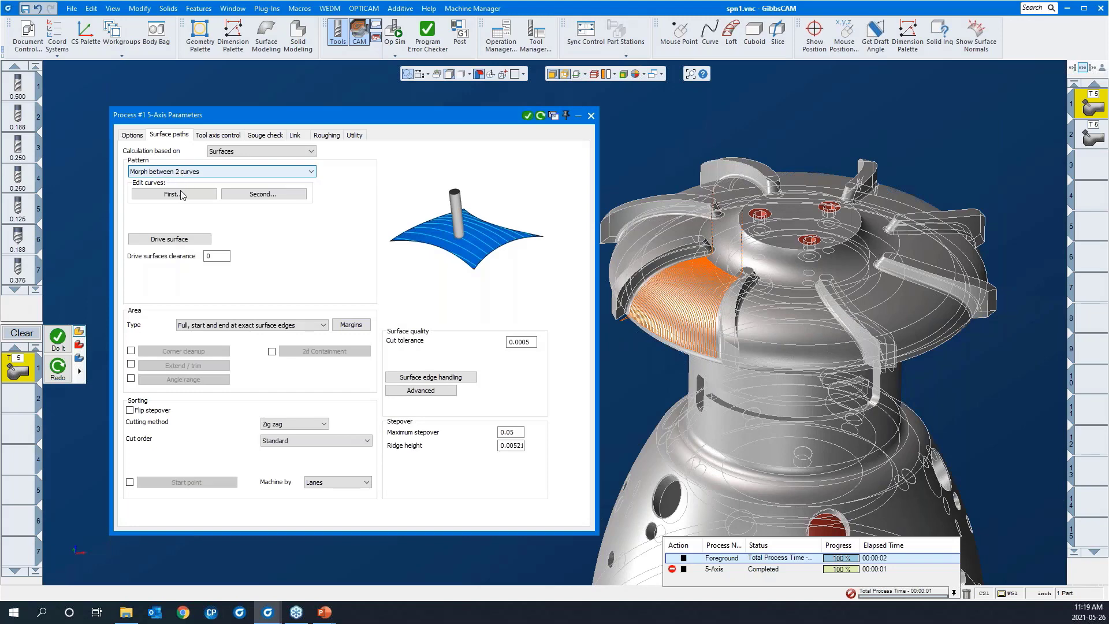
pyautogui.click(181, 194)
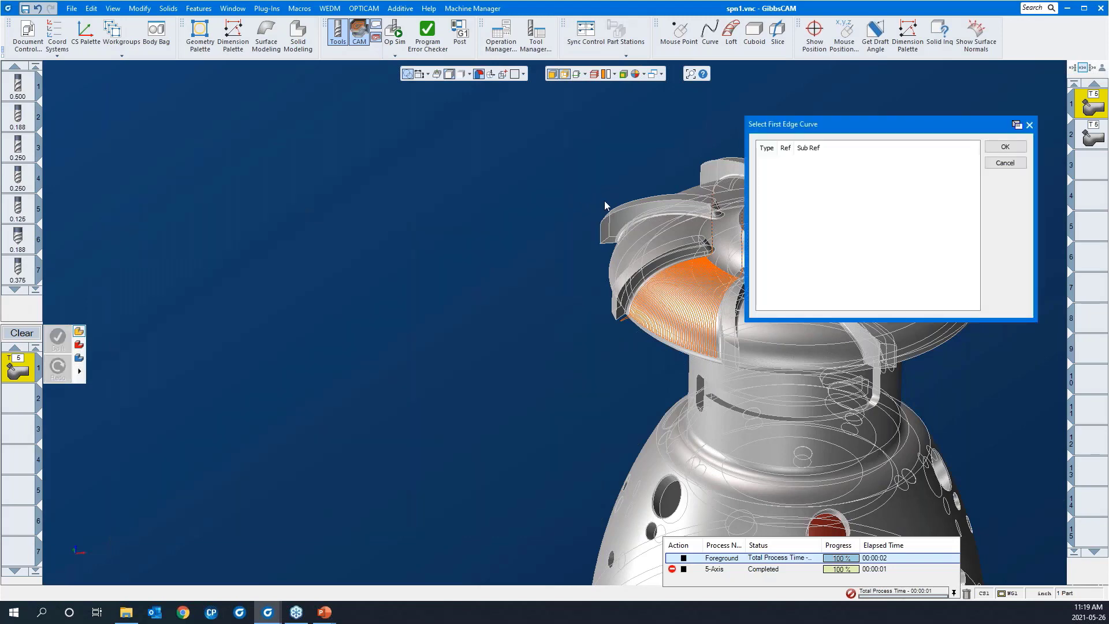
pyautogui.scroll(6, 605, 206)
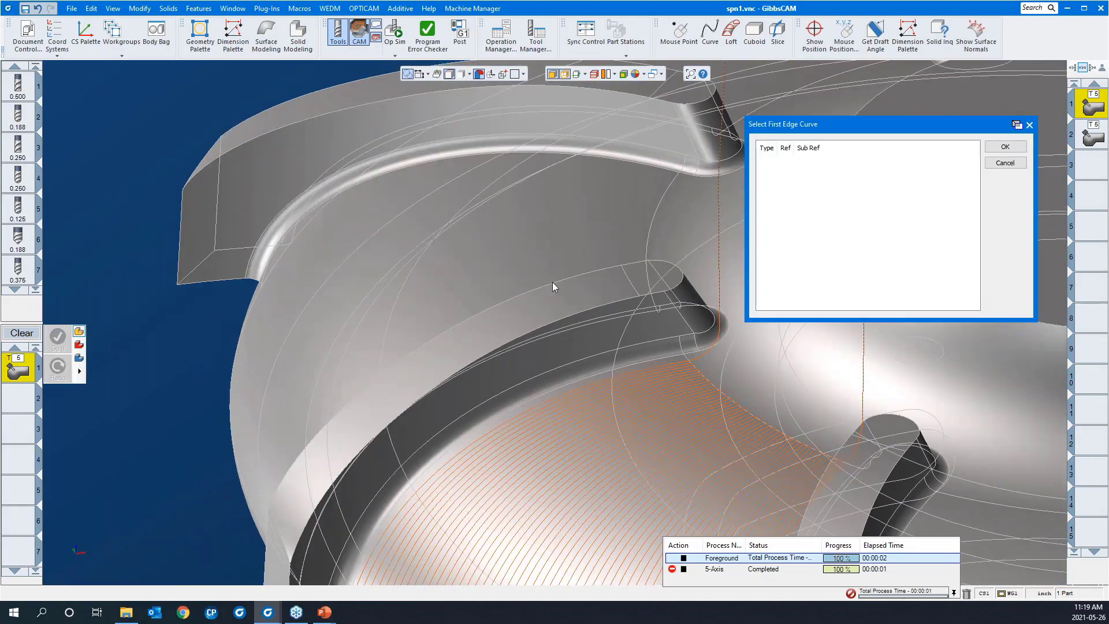
pyautogui.click(552, 283)
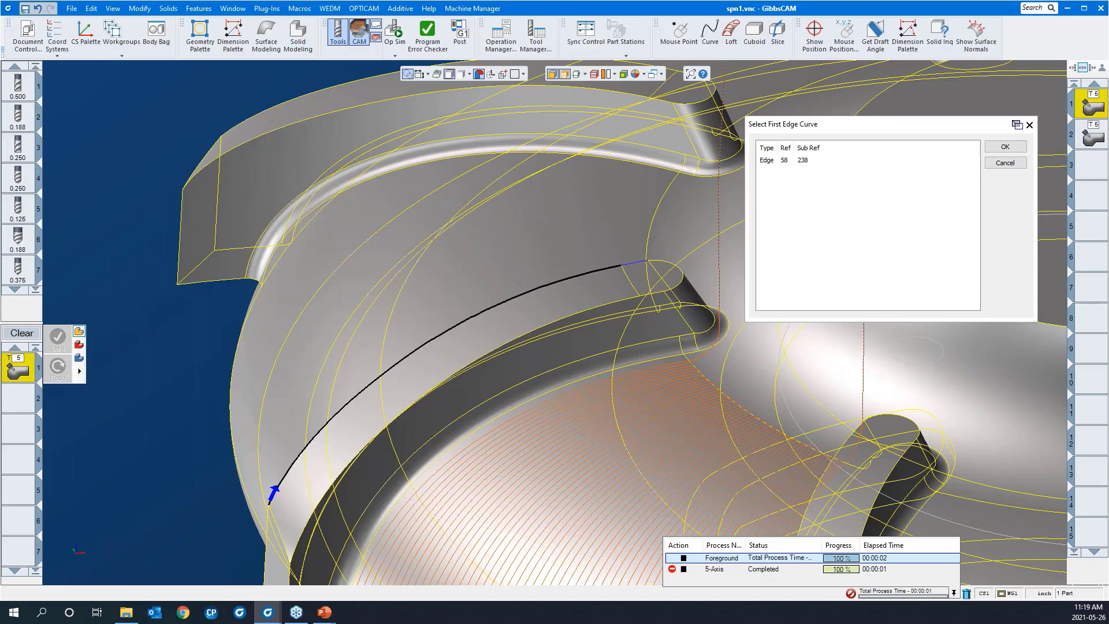
pyautogui.click(630, 265)
pyautogui.click(1006, 148)
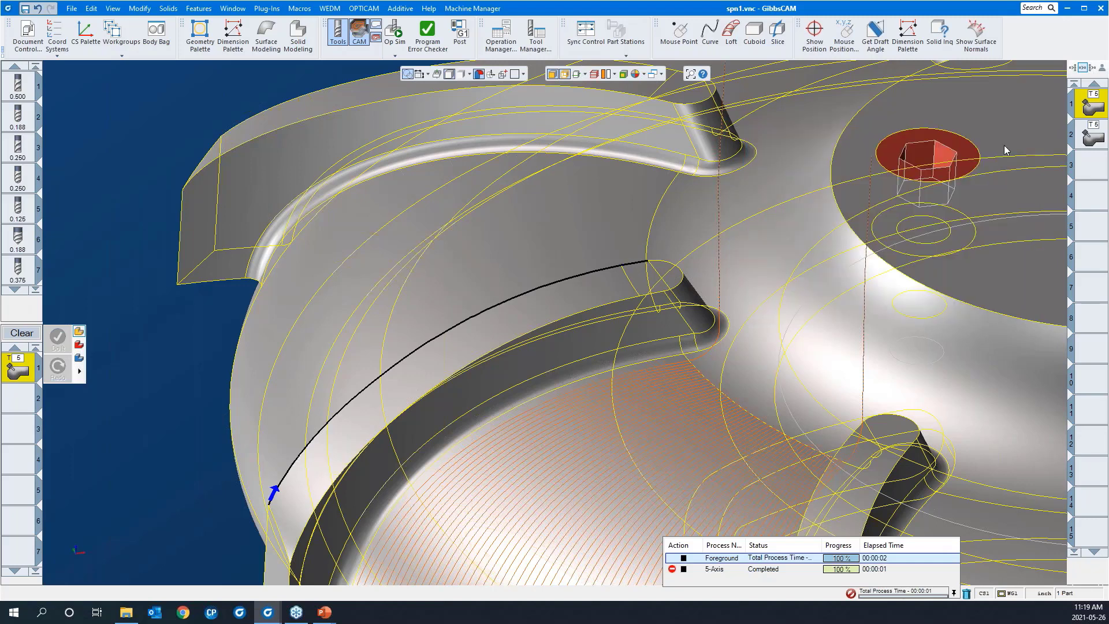
# - Define the second morph curve from the two connected top edges of the same blade on the side facing the hub toolpath
pyautogui.click(275, 195)
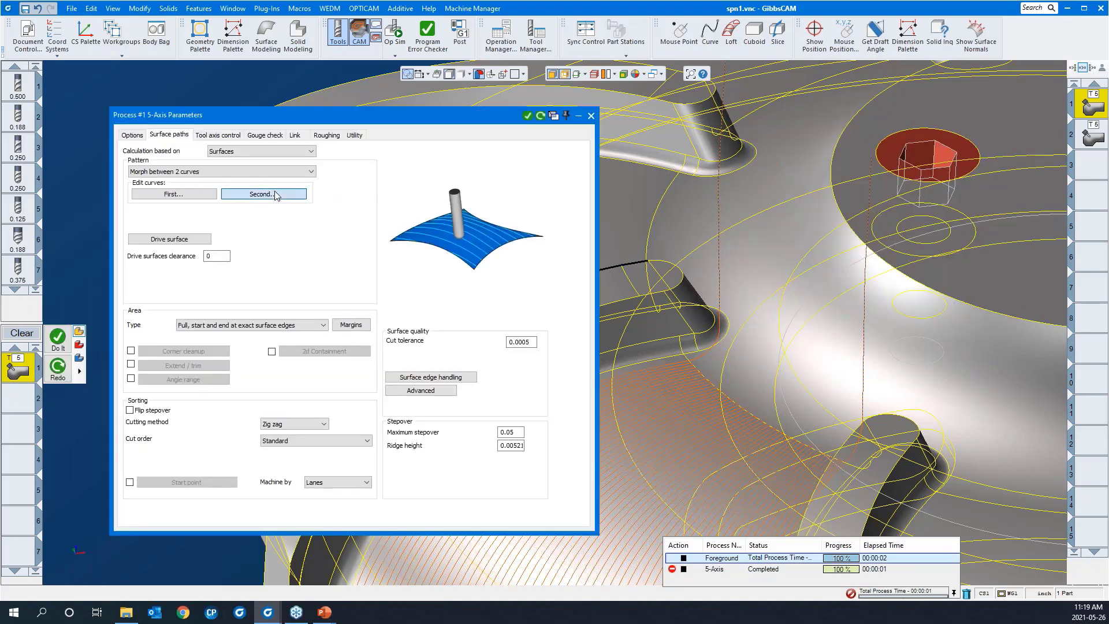
pyautogui.click(585, 315)
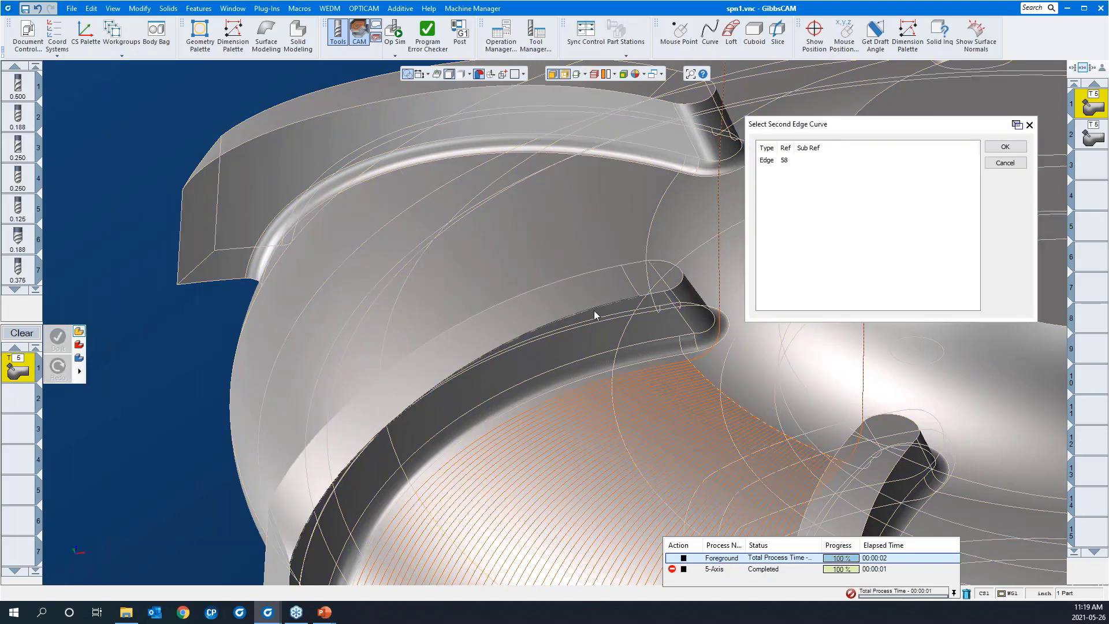
pyautogui.moveTo(602, 255); pyautogui.dragTo(701, 316)
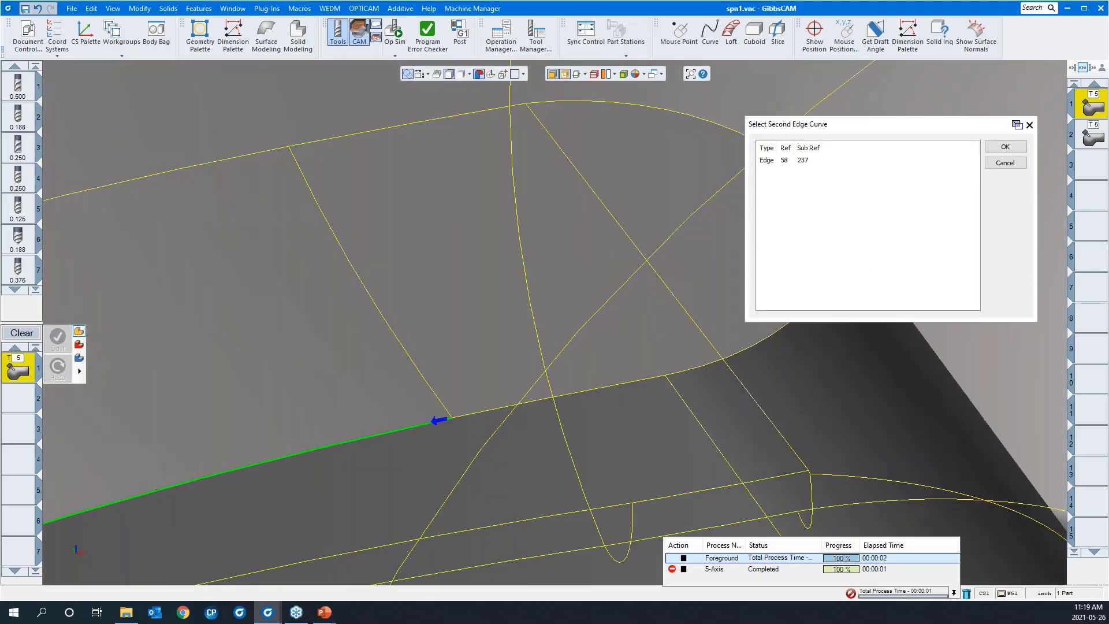
pyautogui.click(635, 382)
pyautogui.scroll(-10, 523, 341)
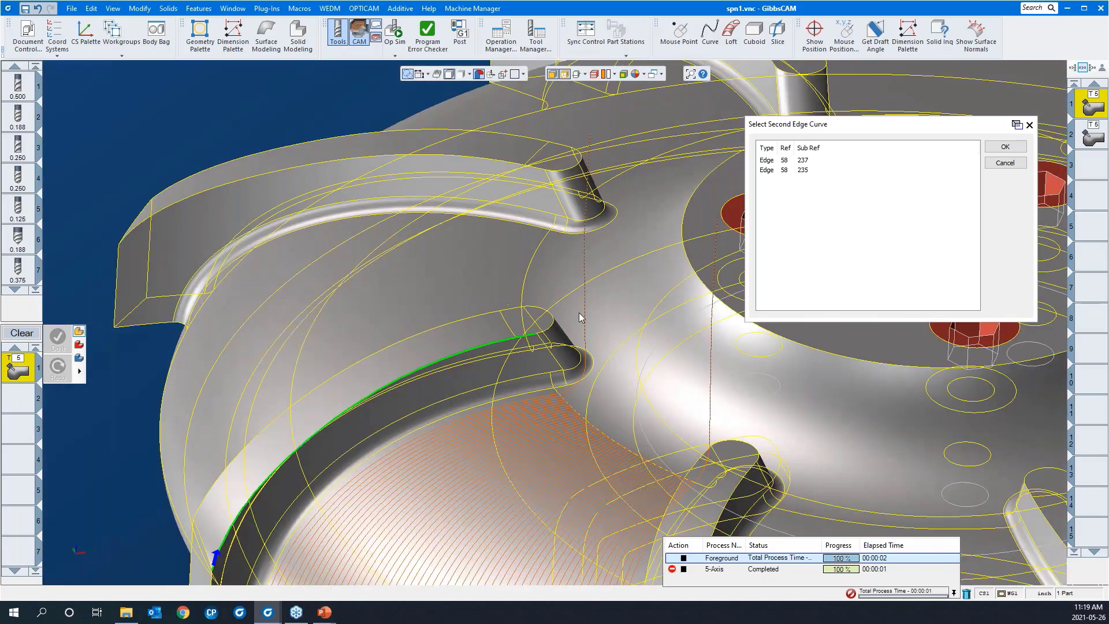
pyautogui.click(999, 151)
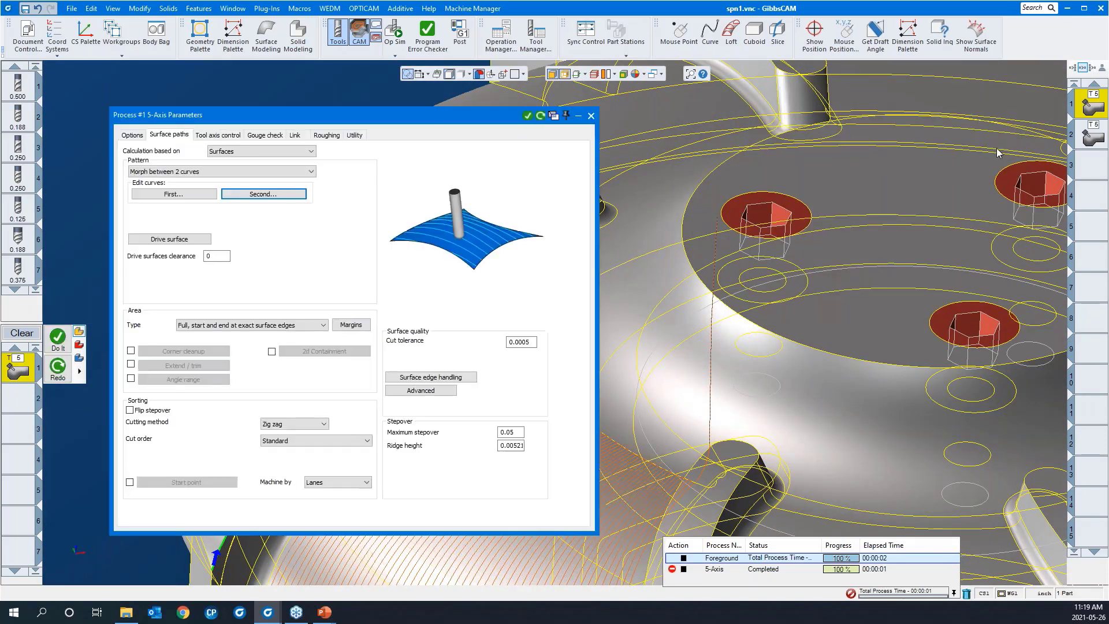
# - Set the blade's long top face and its small rounded inner end face as the drive surfaces
pyautogui.click(170, 239)
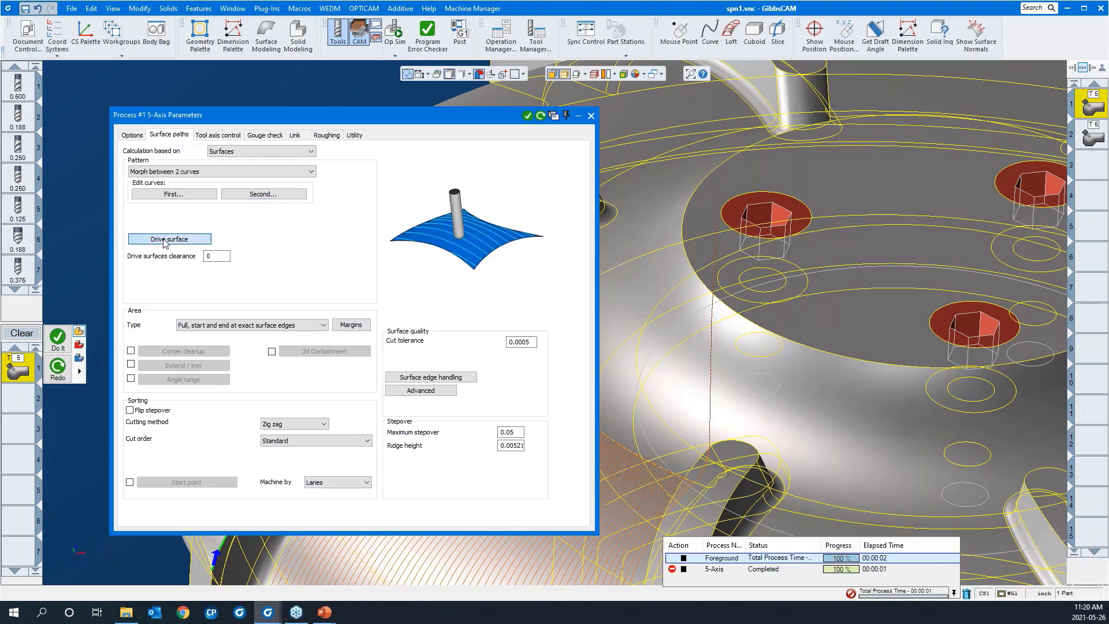
pyautogui.click(441, 331)
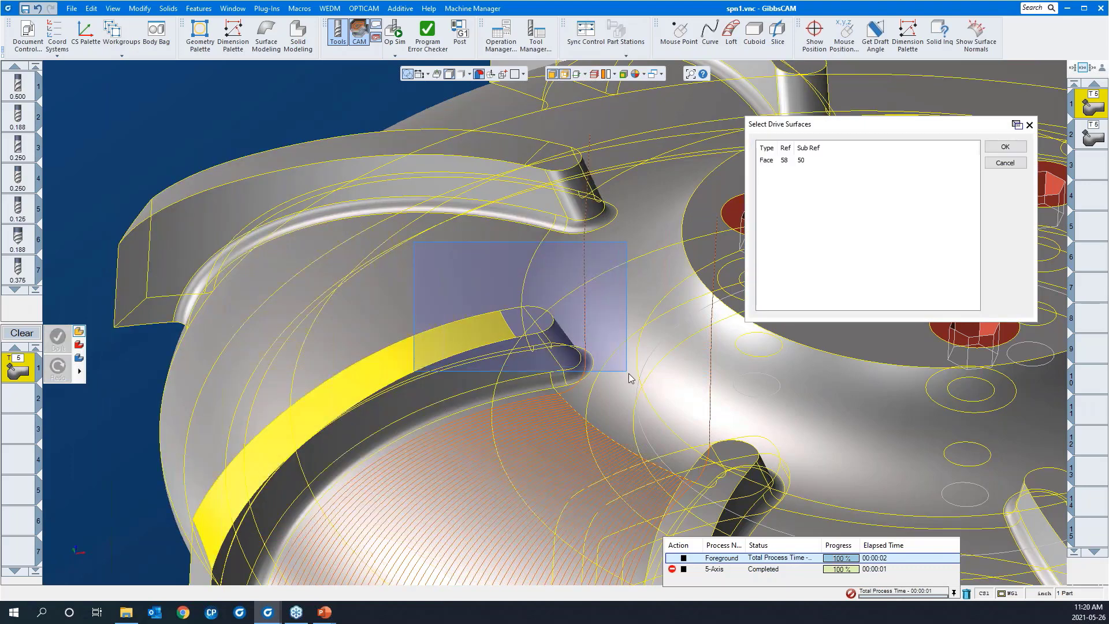
pyautogui.scroll(5, 508, 322)
pyautogui.click(536, 395)
pyautogui.scroll(-6, 604, 255)
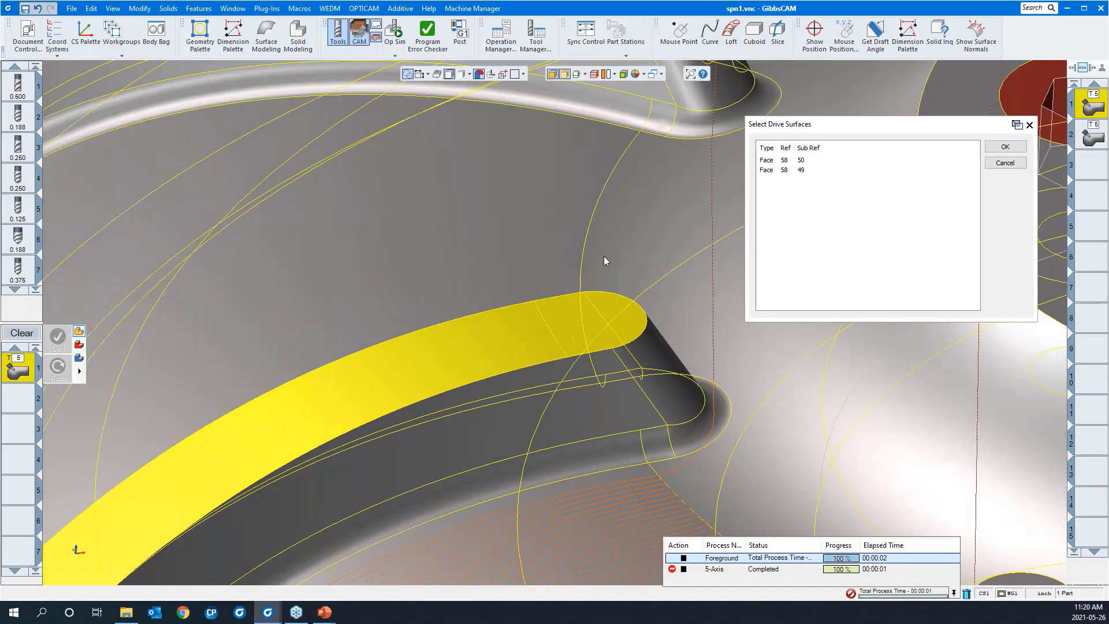
pyautogui.click(1006, 147)
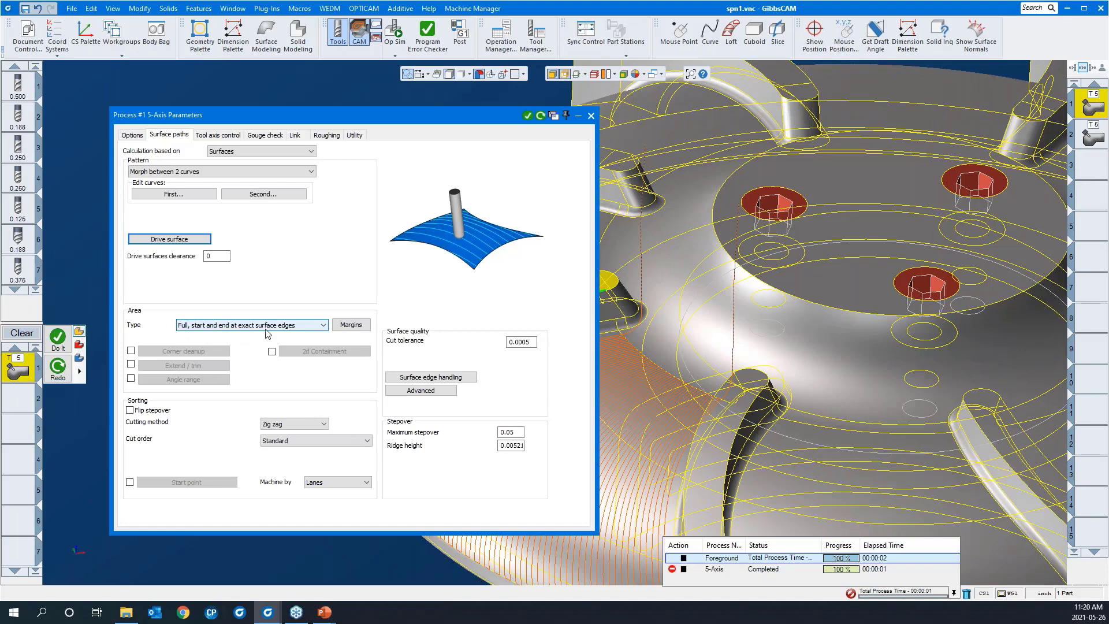
# - Turn off the added internal tool radius, set the end margins to 0, and set the maximum stepover to 0.025
pyautogui.moveTo(368, 123); pyautogui.dragTo(301, 95)
pyautogui.click(282, 296)
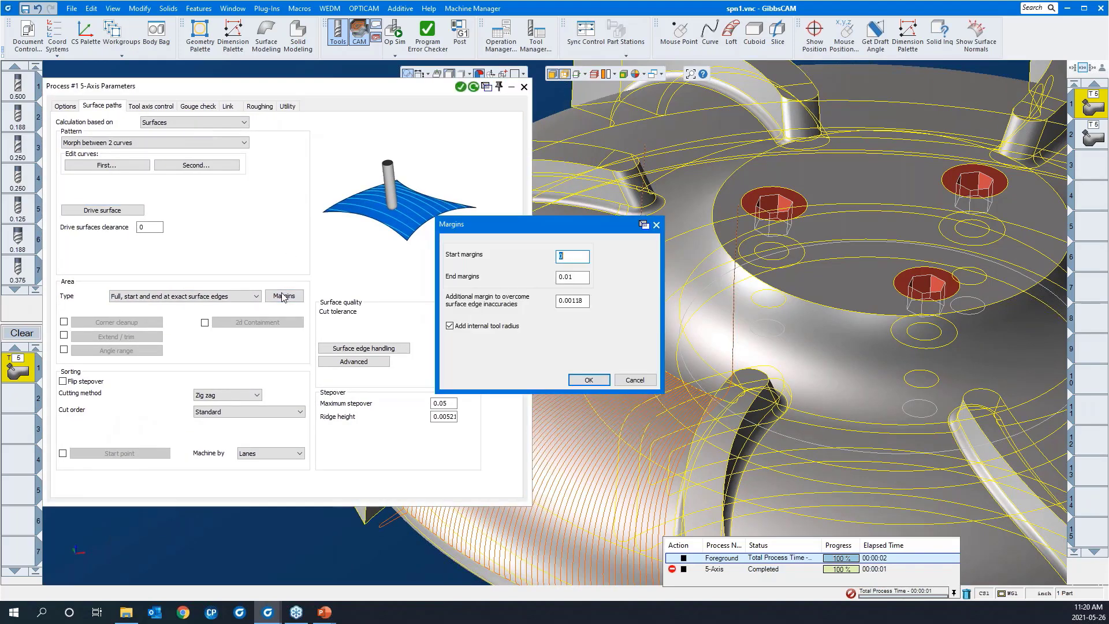
pyautogui.click(450, 325)
pyautogui.doubleClick(574, 276)
pyautogui.write('0')
pyautogui.click(580, 381)
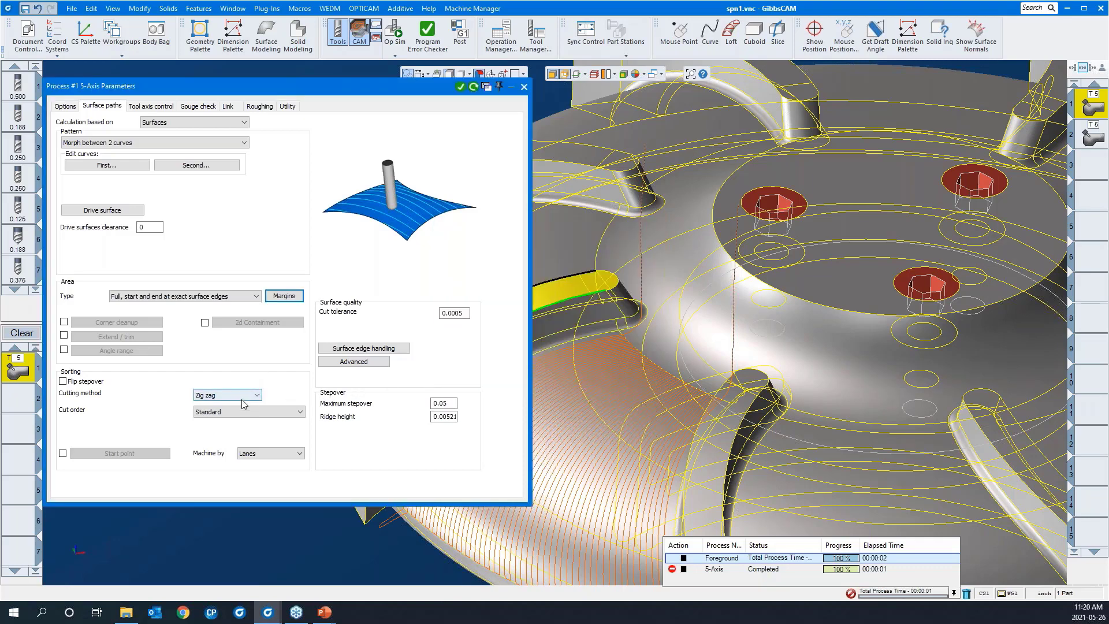
pyautogui.click(443, 405)
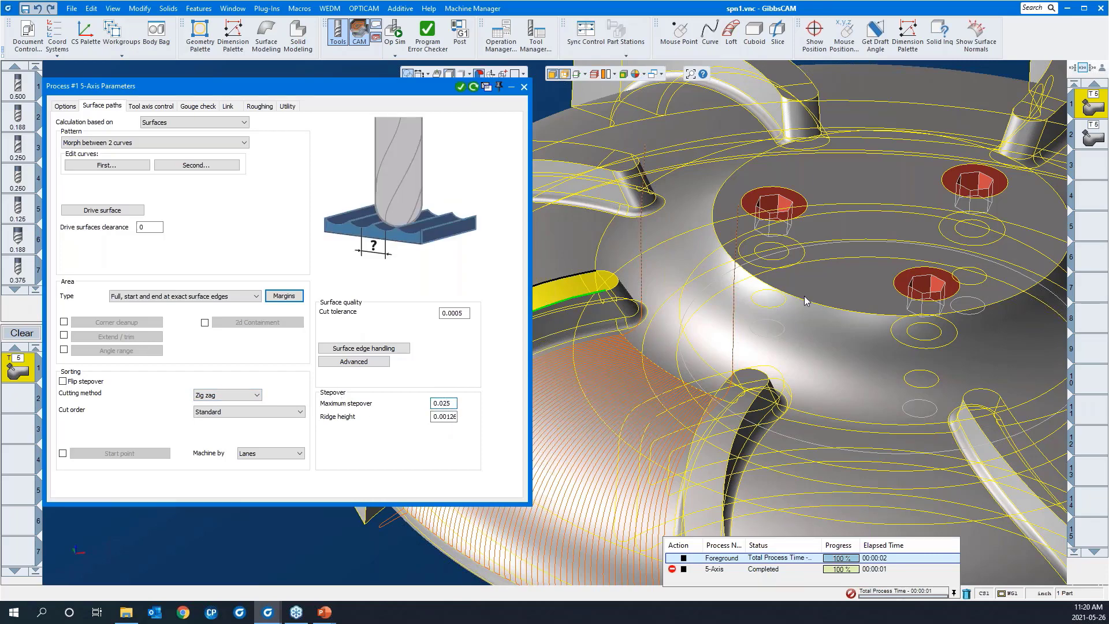
pyautogui.scroll(-3, 839, 294)
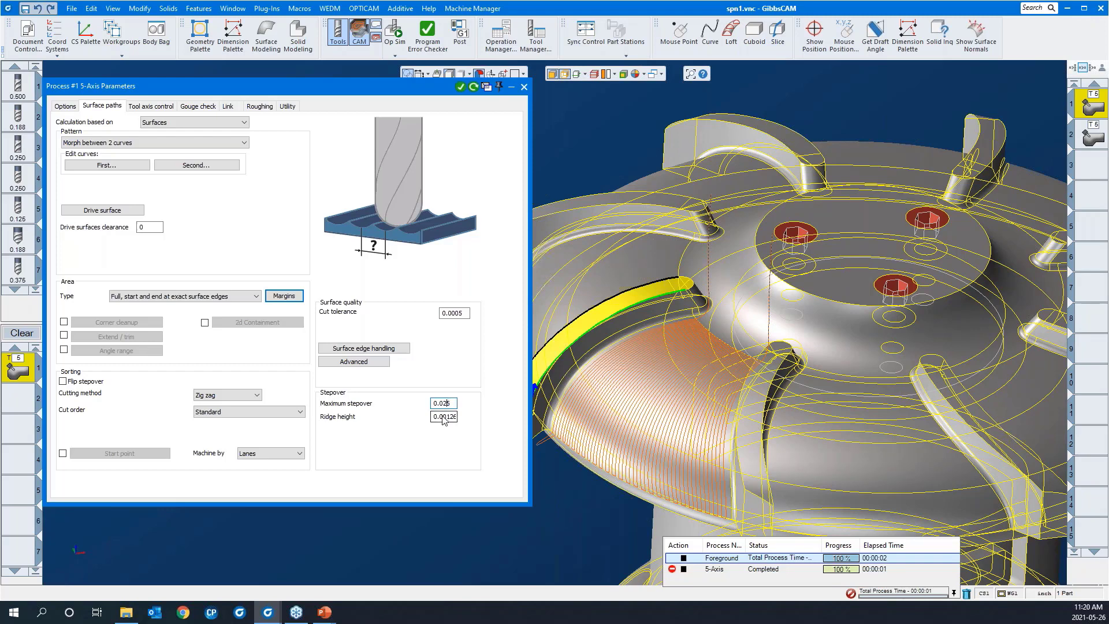
# - Change the tool axis control's output format to 3 Axis
pyautogui.click(170, 109)
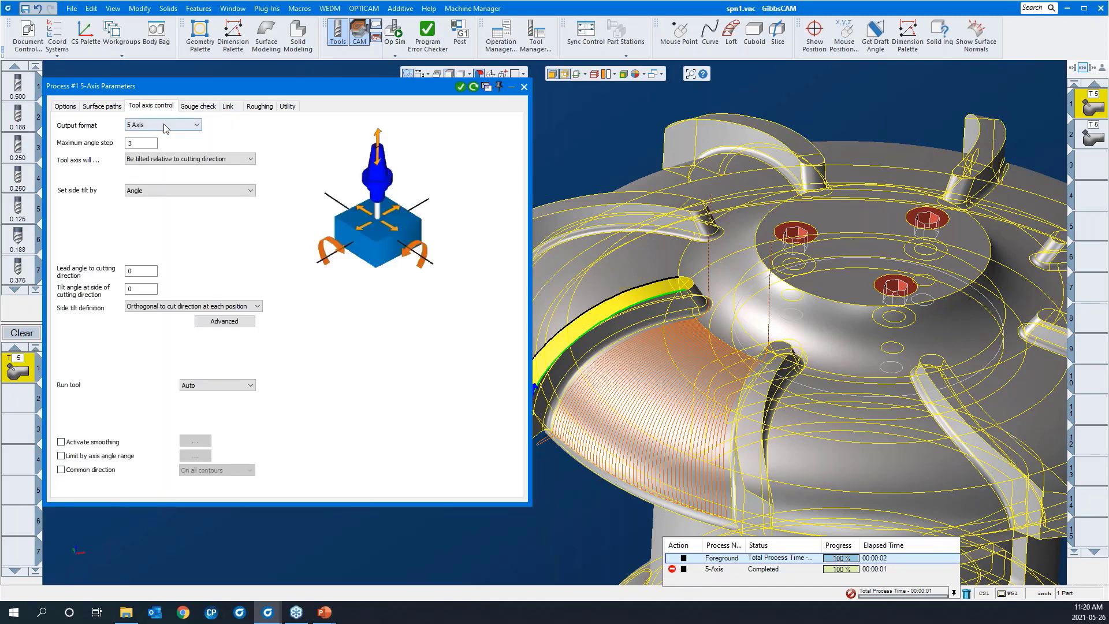
pyautogui.click(165, 125)
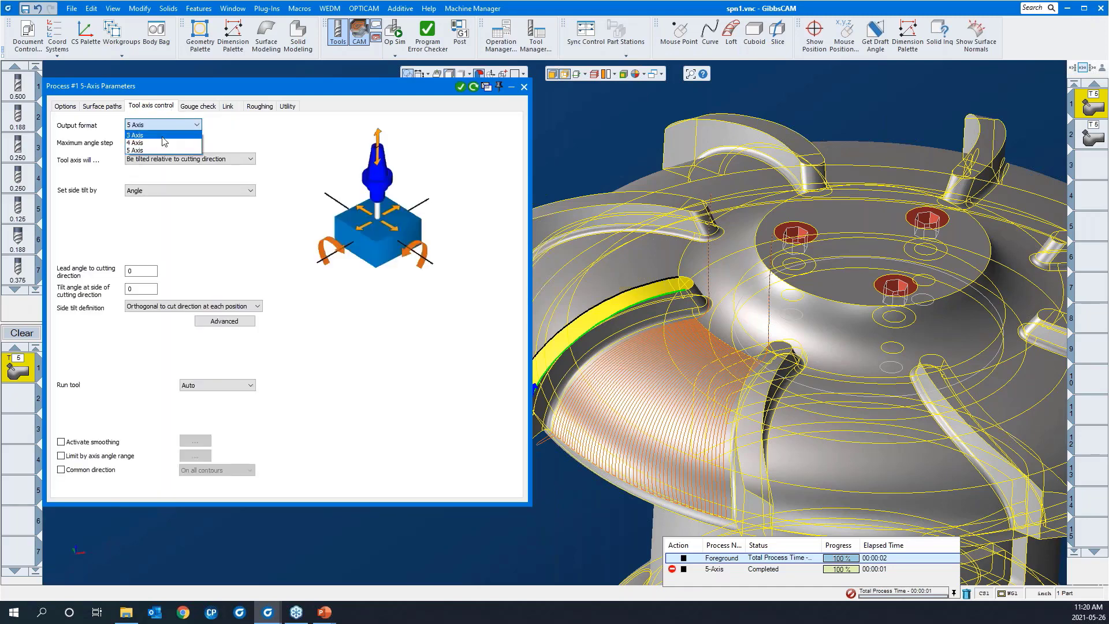
pyautogui.click(162, 136)
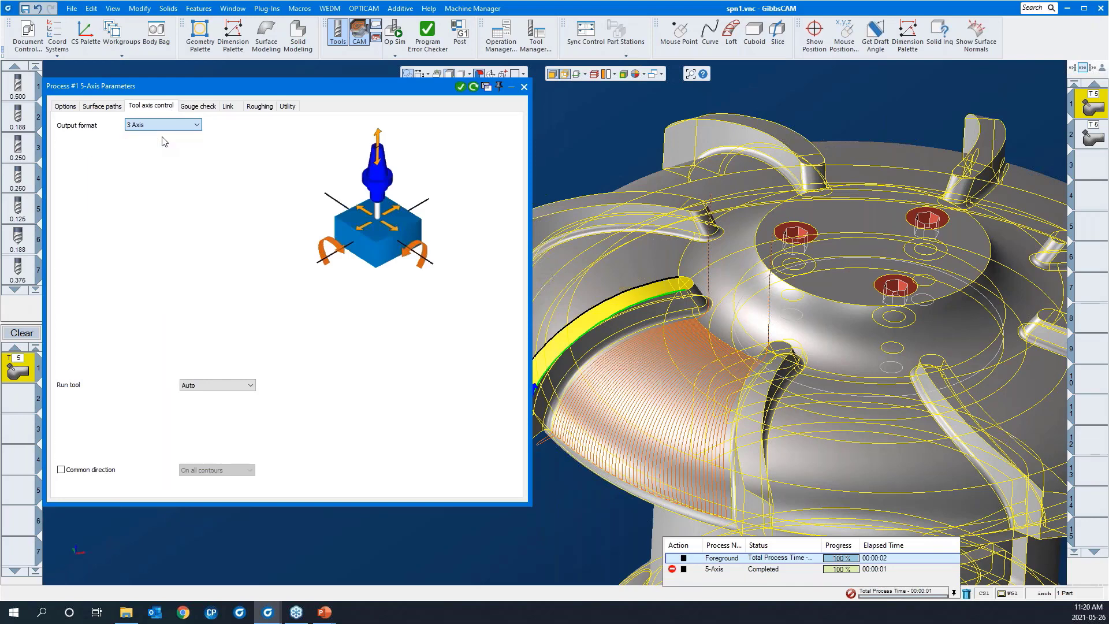
pyautogui.scroll(-2, 884, 277)
pyautogui.scroll(-1, 884, 277)
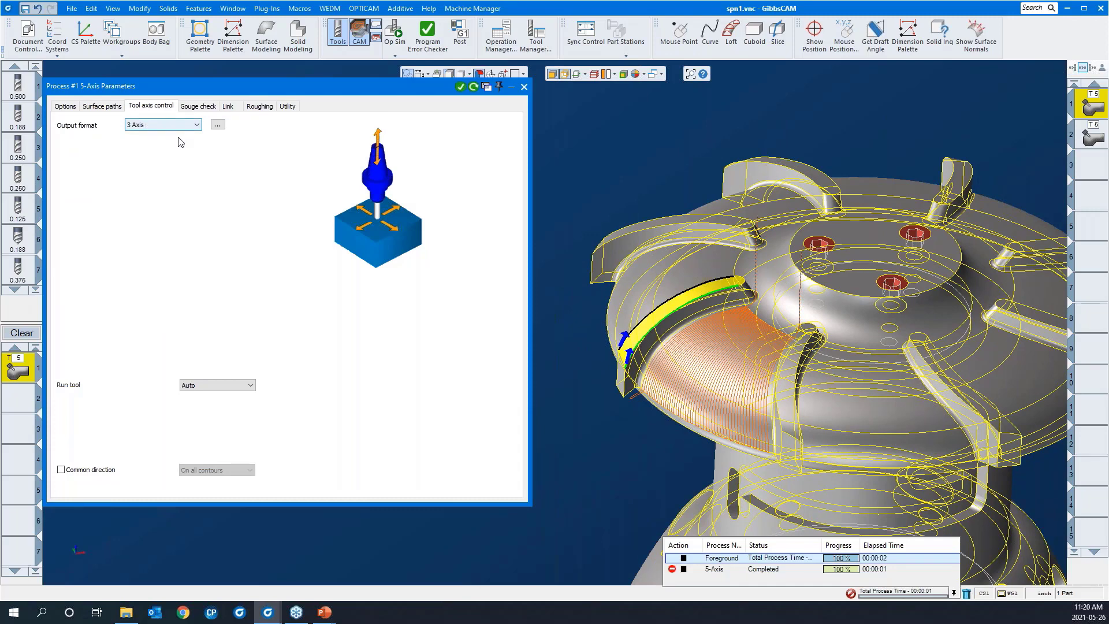
# - Explore the Other direction tool plane options for the 3-axis output and restore the direction to Top
pyautogui.click(217, 124)
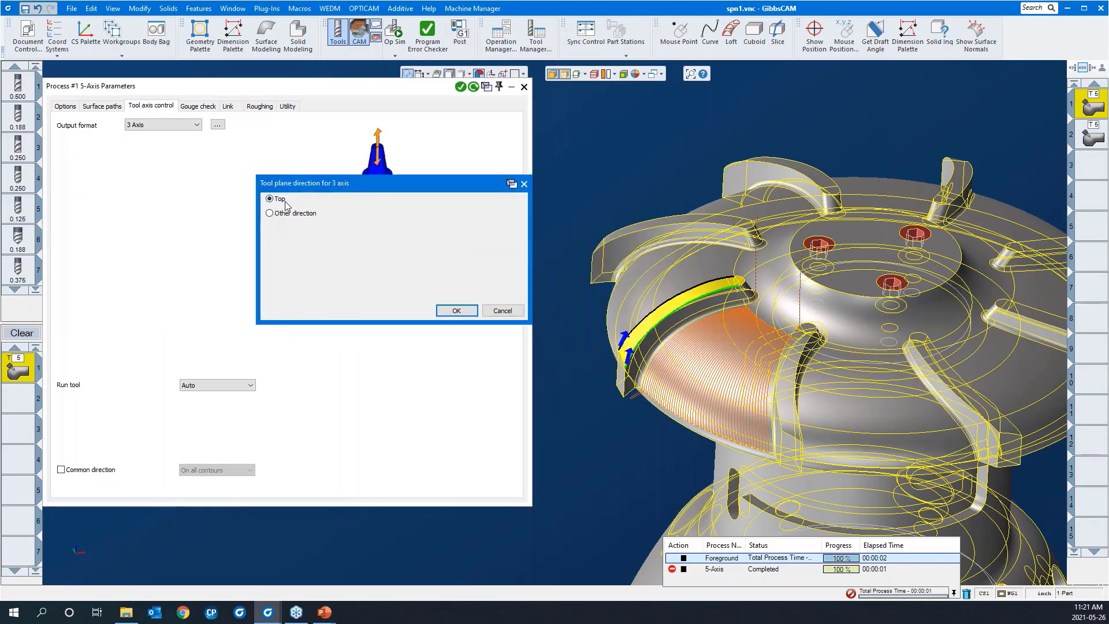
pyautogui.click(275, 215)
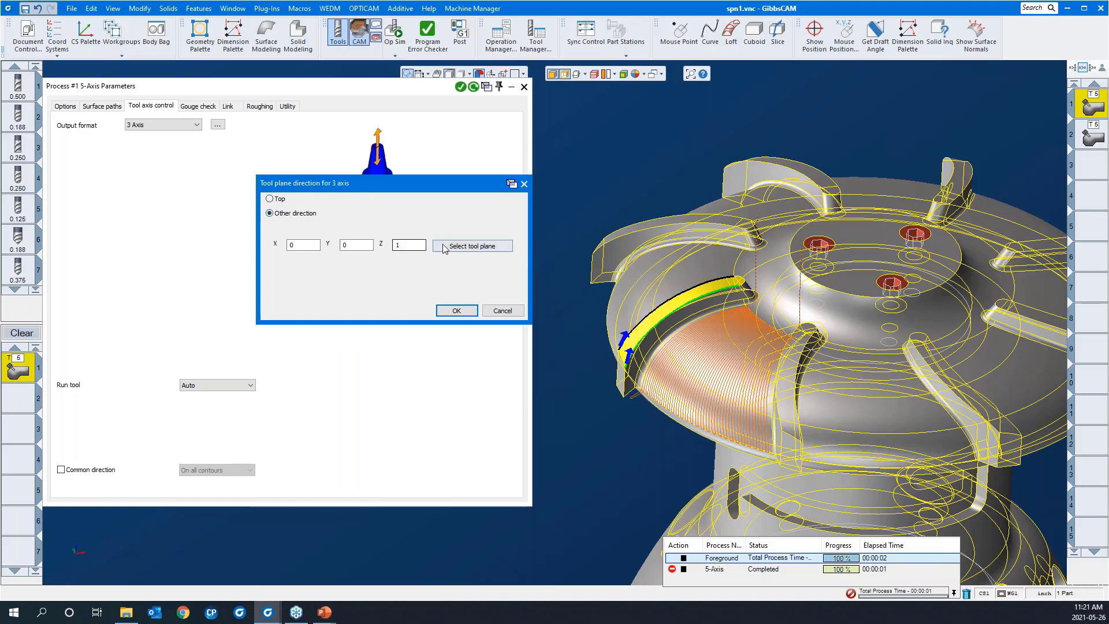
pyautogui.click(471, 246)
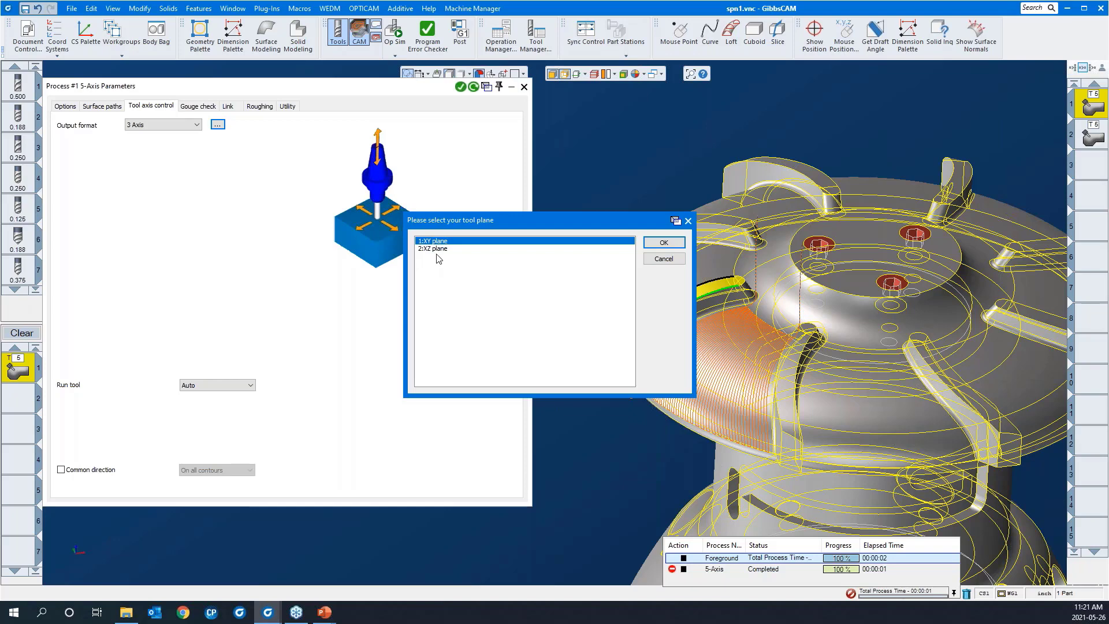
pyautogui.click(663, 259)
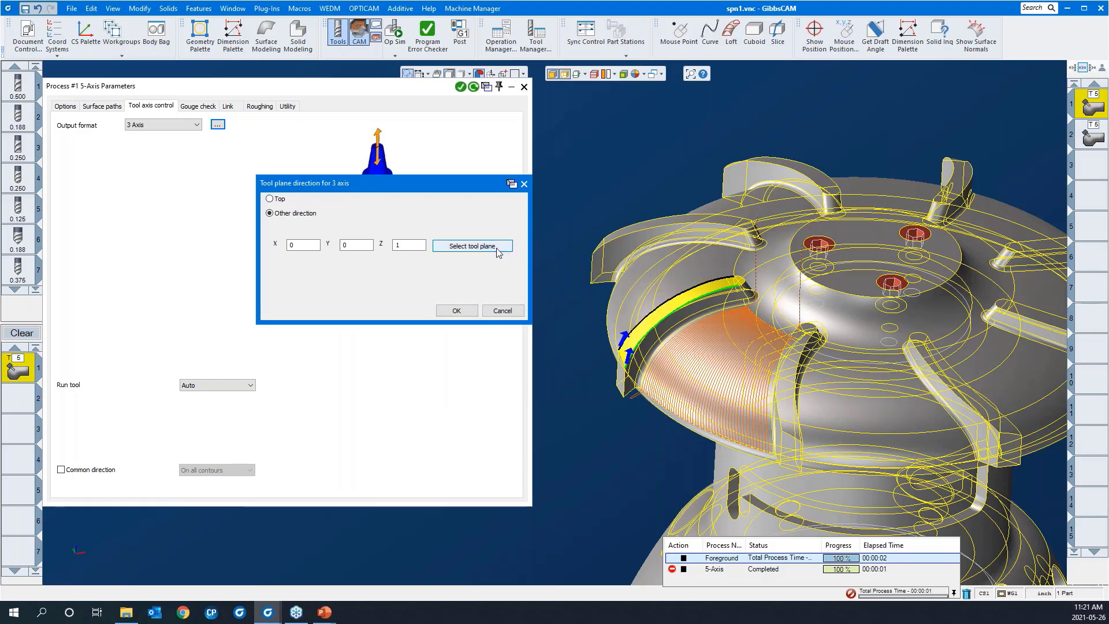
pyautogui.click(271, 199)
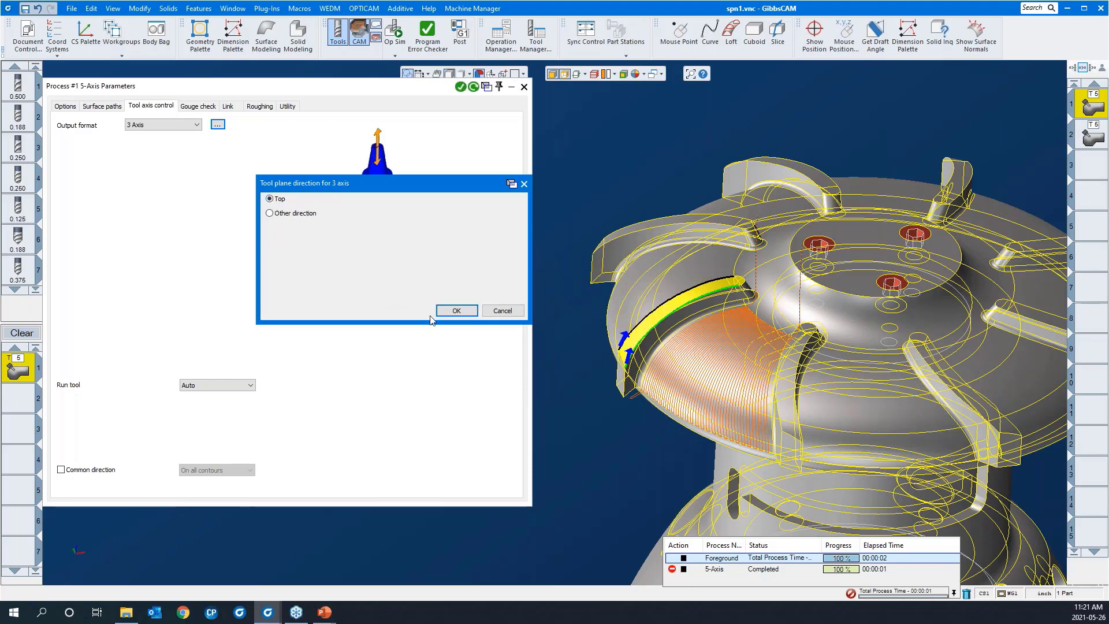
pyautogui.click(456, 311)
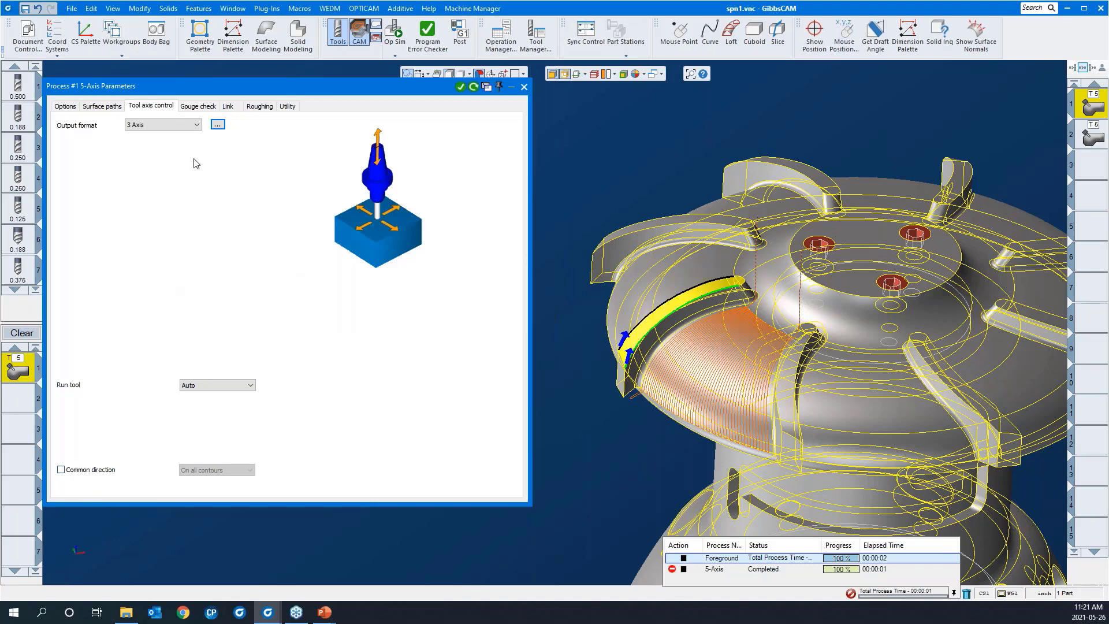
# - Disable the first gouge check, which retracts the tool along its axis
pyautogui.click(199, 107)
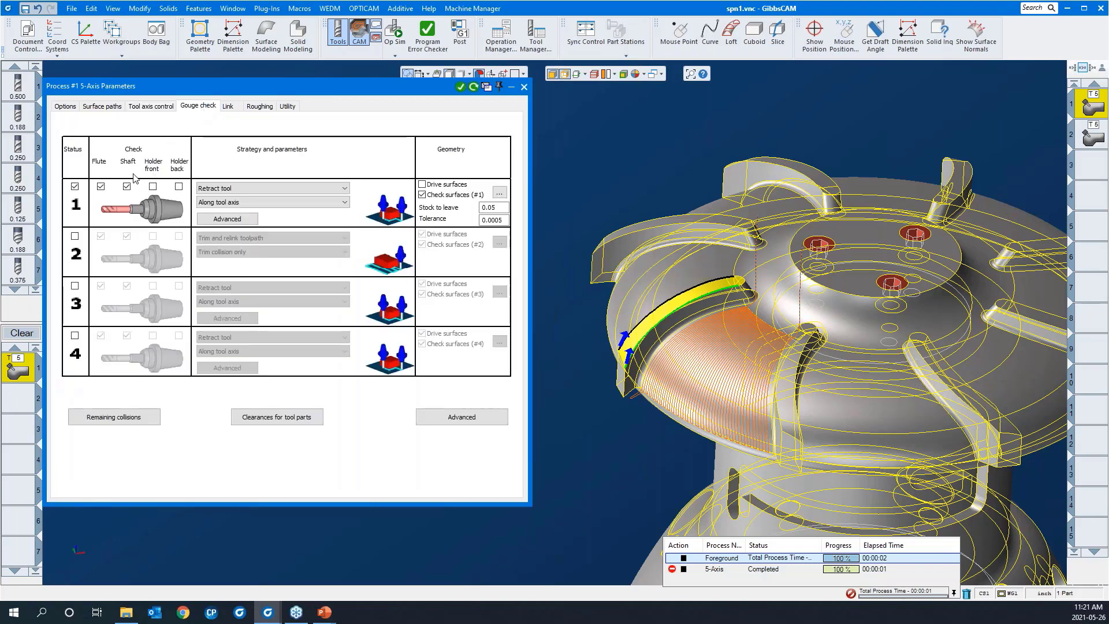
pyautogui.click(75, 187)
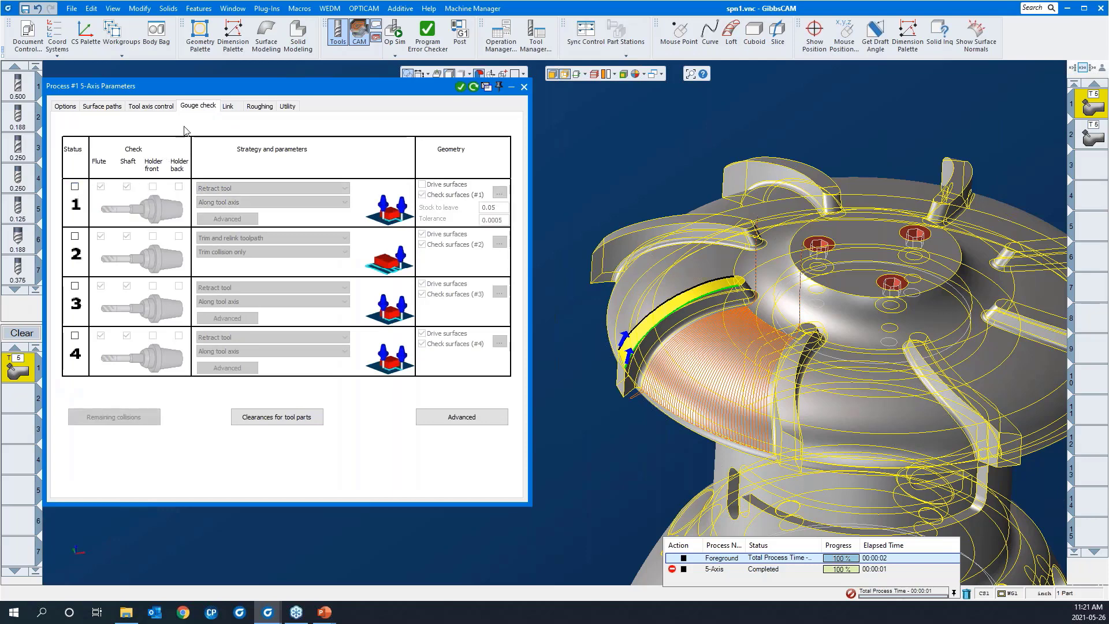
# - Review the link settings and generate the 3-axis morph toolpath on the blade's top face
pyautogui.click(227, 108)
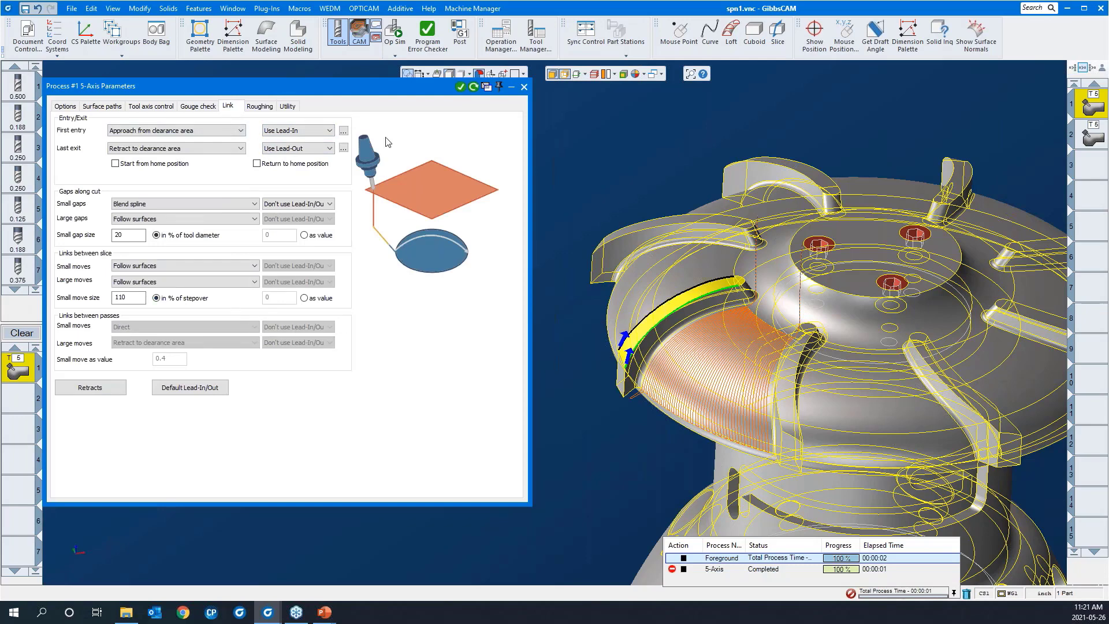
pyautogui.doubleClick(349, 91)
pyautogui.rightClick(368, 189)
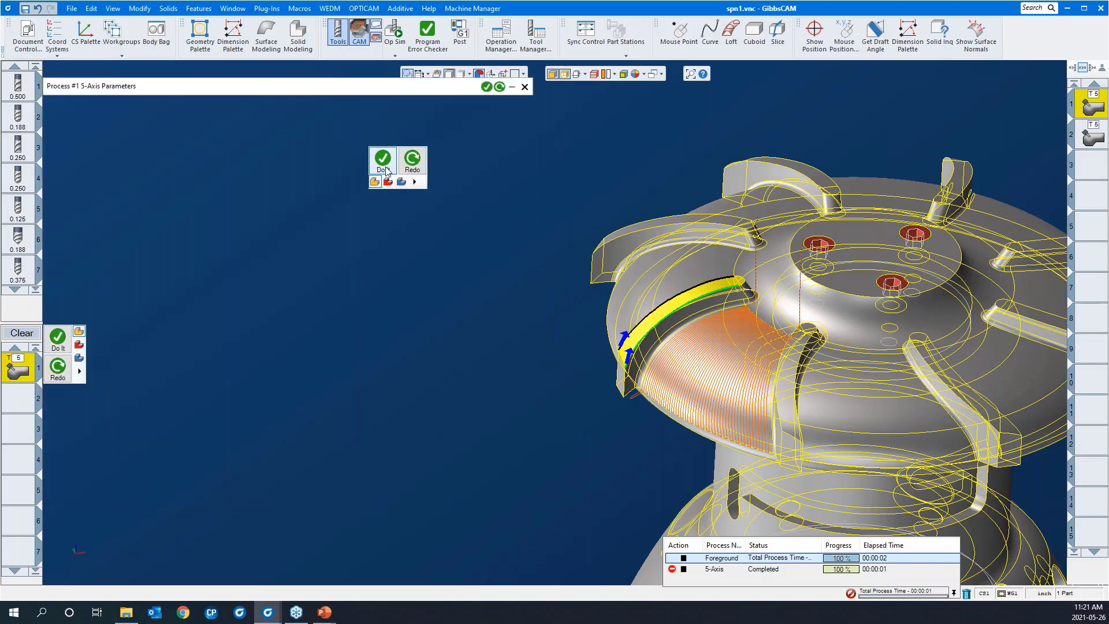
pyautogui.click(413, 162)
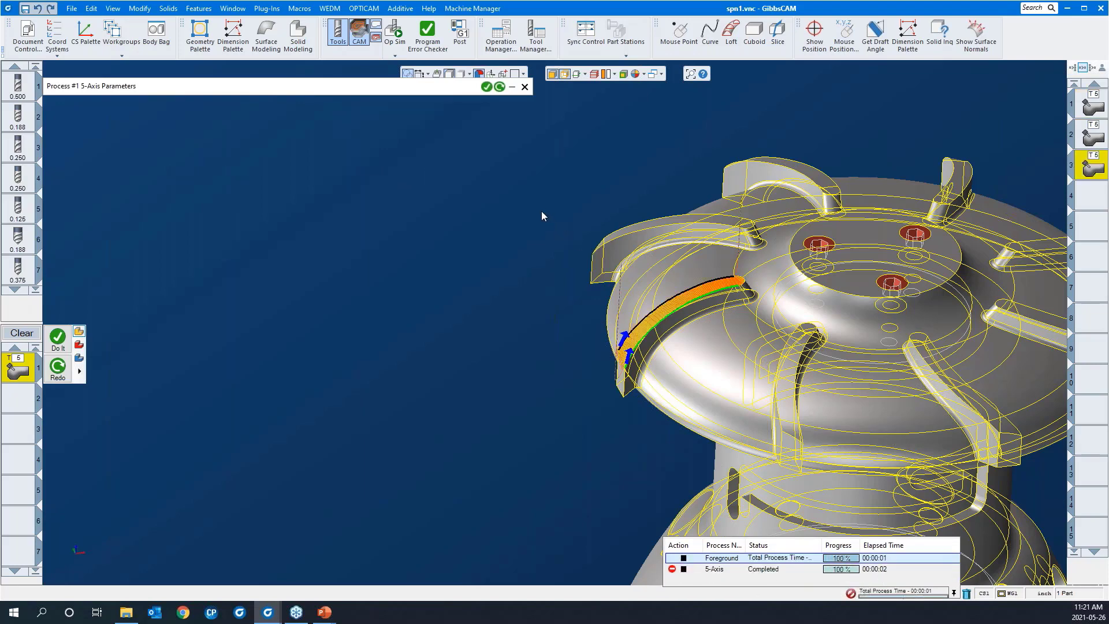
# - Examine the generated passes along the blade's top face, especially around its rounded inner end
pyautogui.moveTo(542, 216); pyautogui.dragTo(805, 437)
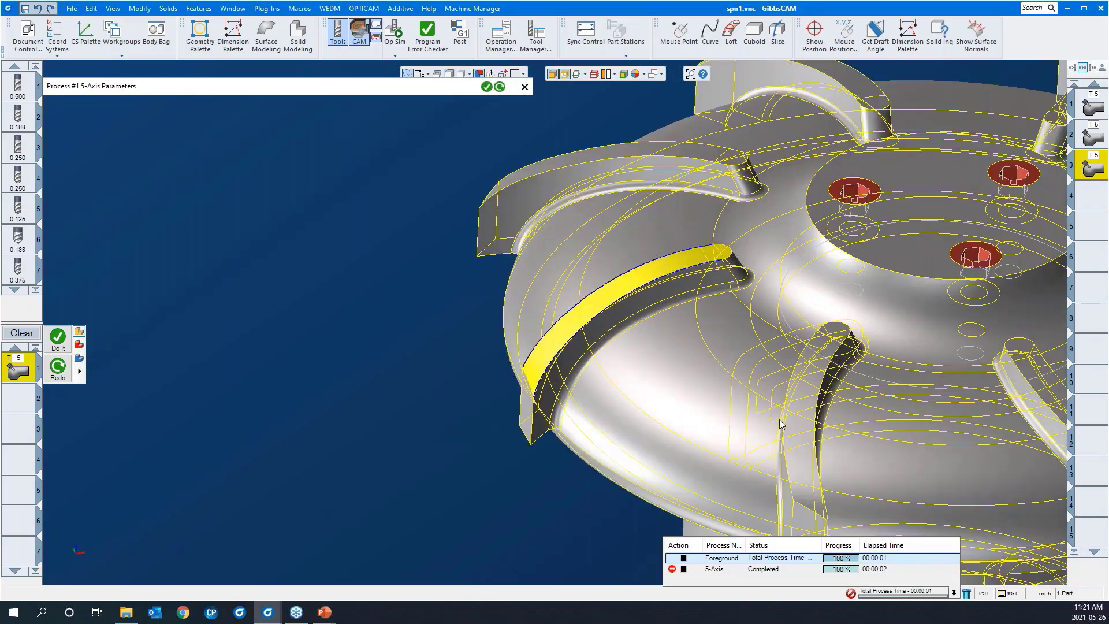
pyautogui.moveTo(780, 425); pyautogui.dragTo(754, 347, button='middle')
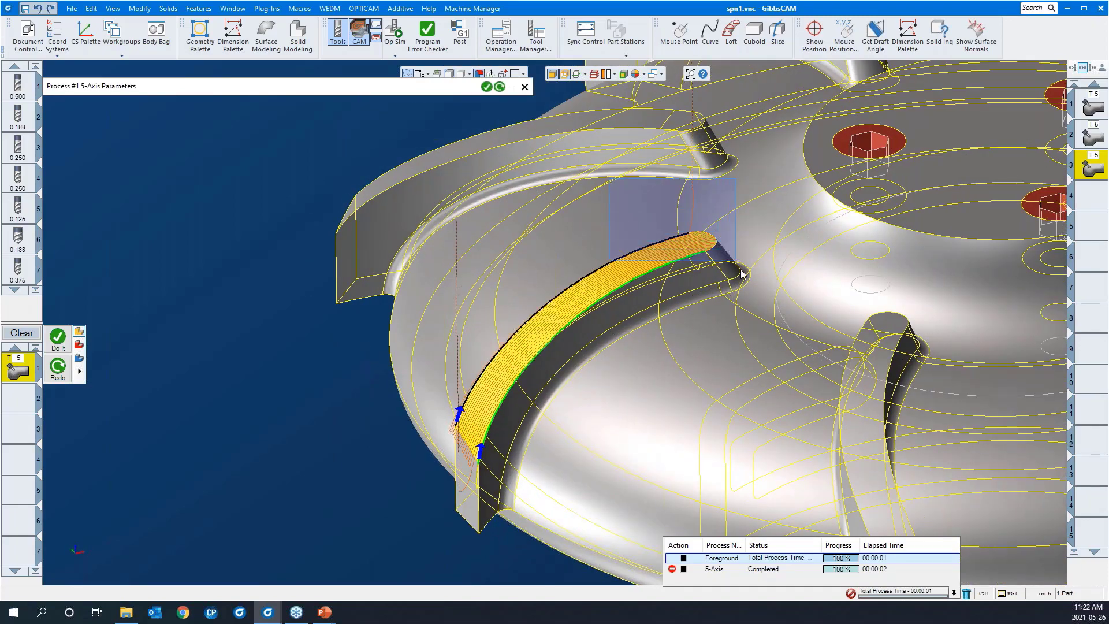
pyautogui.scroll(5, 687, 257)
pyautogui.moveTo(546, 349); pyautogui.dragTo(592, 308, button='middle')
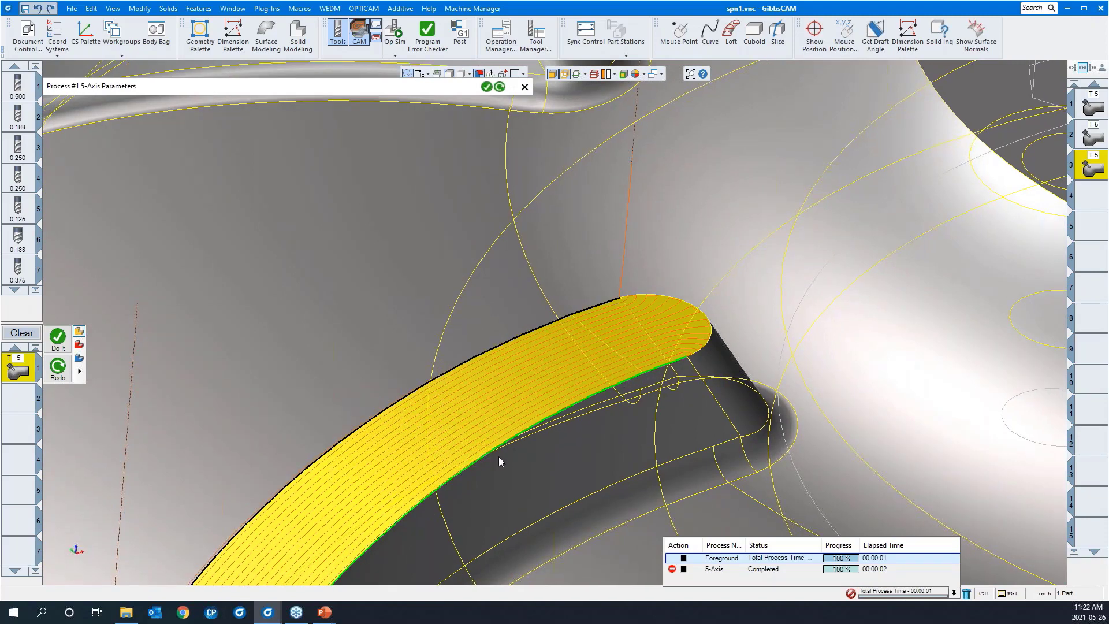
pyautogui.moveTo(498, 457); pyautogui.dragTo(551, 312, button='middle')
pyautogui.moveTo(495, 187); pyautogui.dragTo(805, 436)
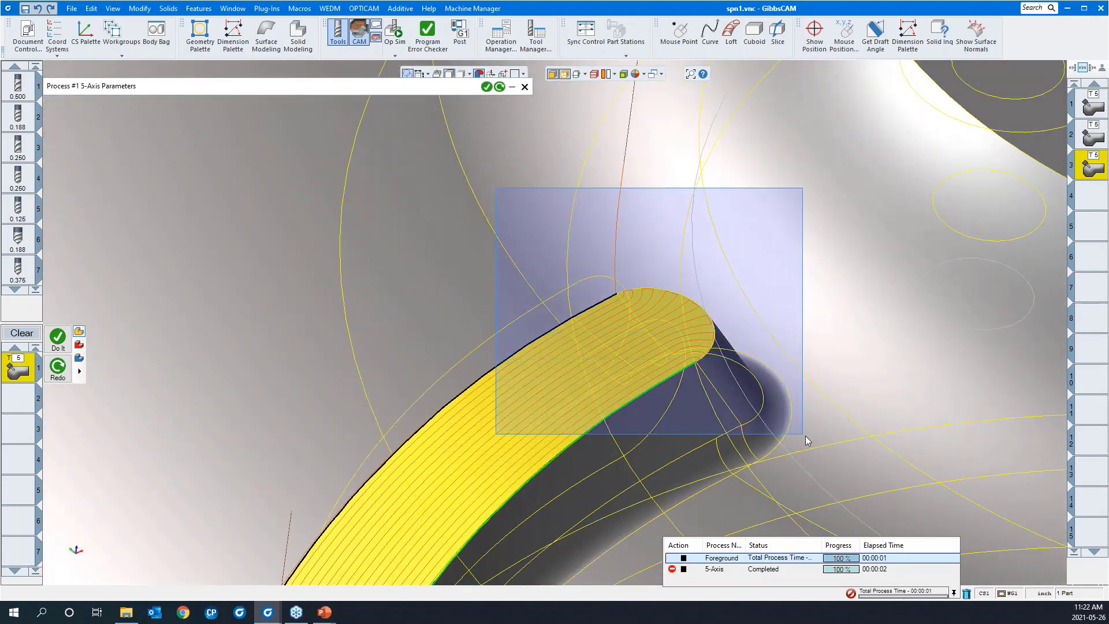
pyautogui.scroll(-2, 811, 217)
pyautogui.moveTo(591, 251); pyautogui.dragTo(614, 331, button='middle')
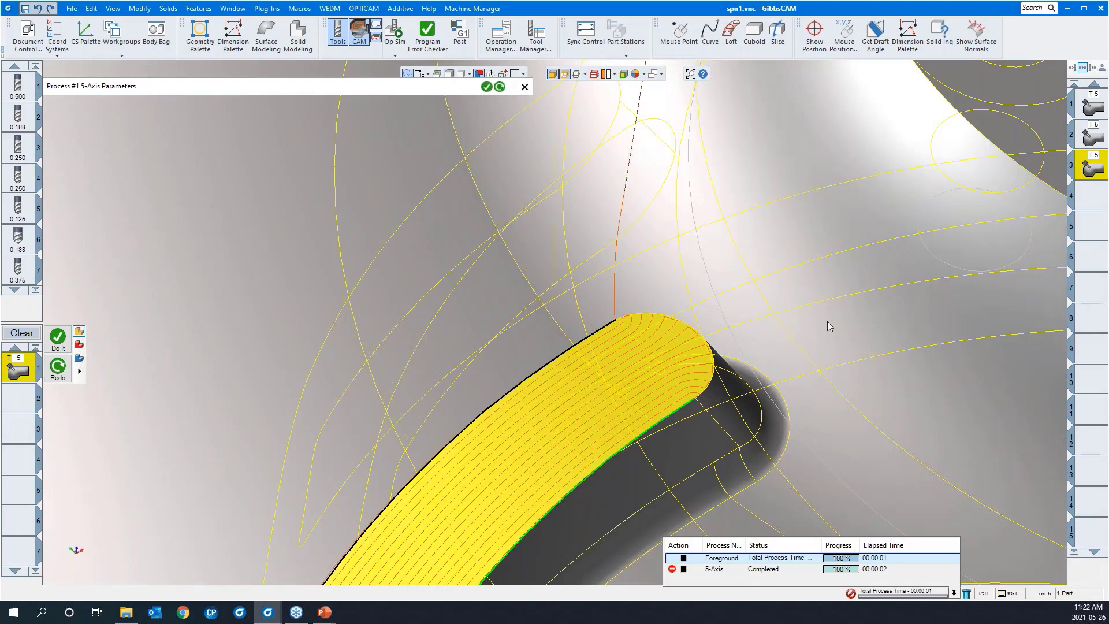
pyautogui.scroll(-5, 823, 304)
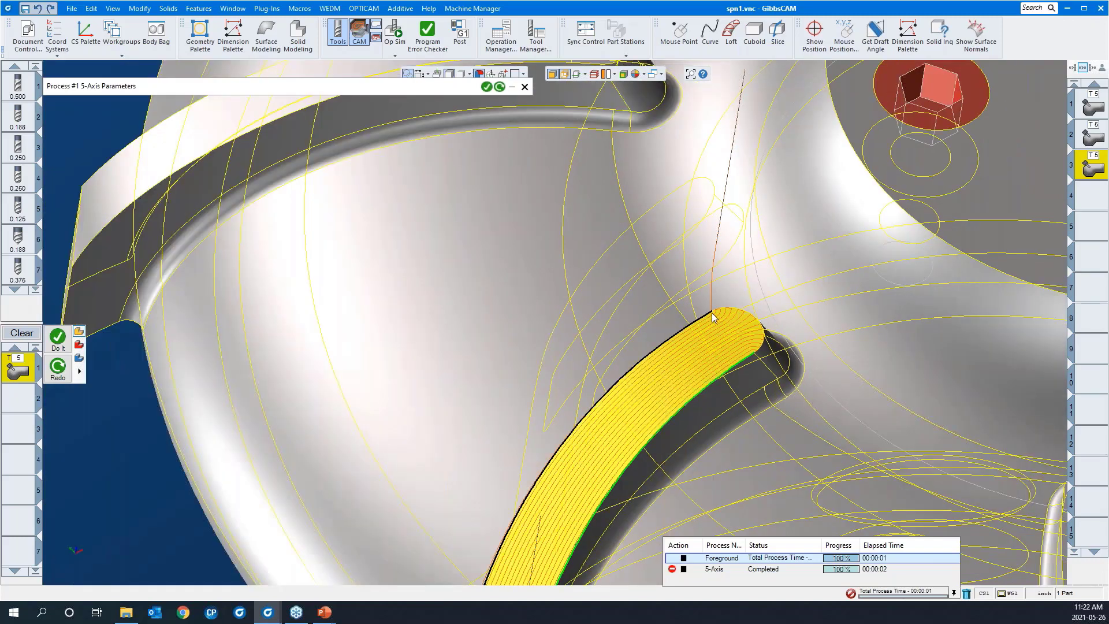
pyautogui.scroll(-2, 661, 268)
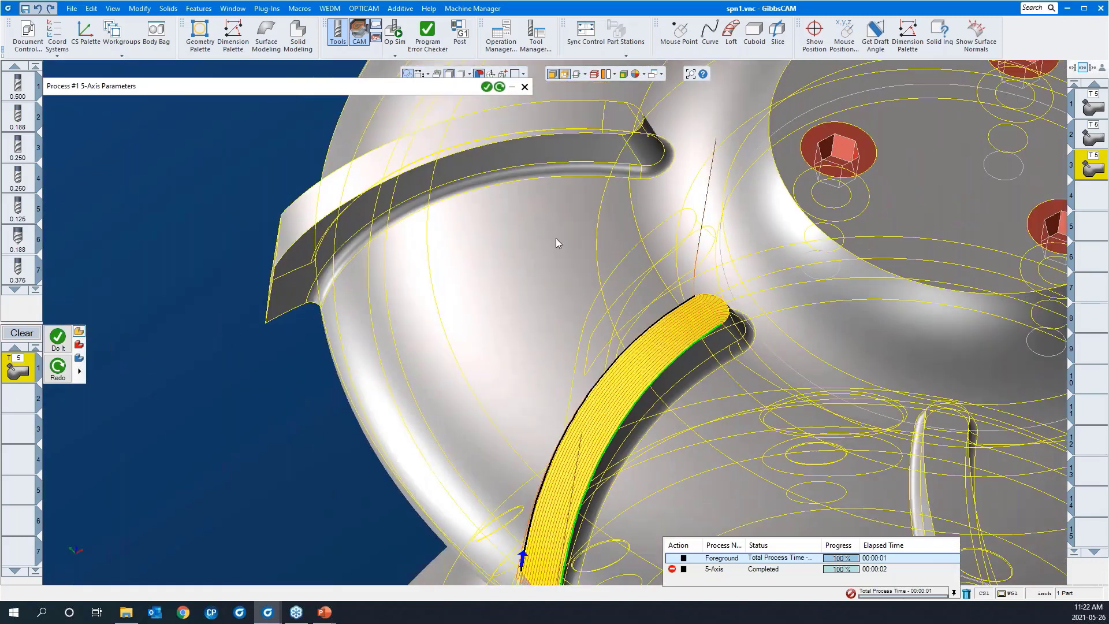
# - Enable Extend edge curve in the surface edge handling and regenerate the toolpath
pyautogui.click(355, 88)
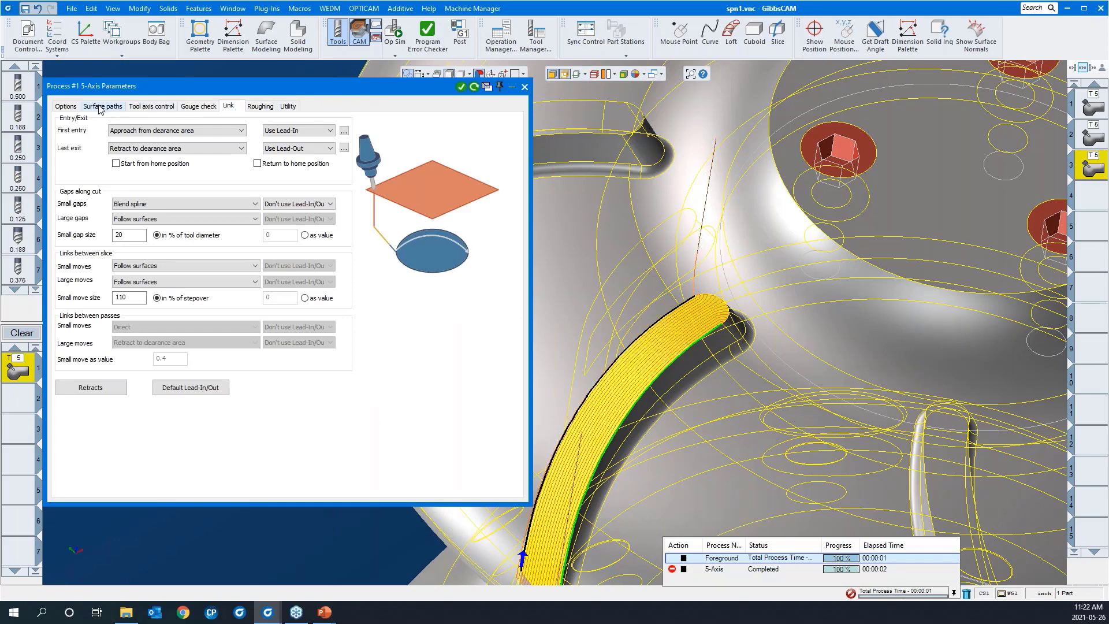
pyautogui.click(101, 108)
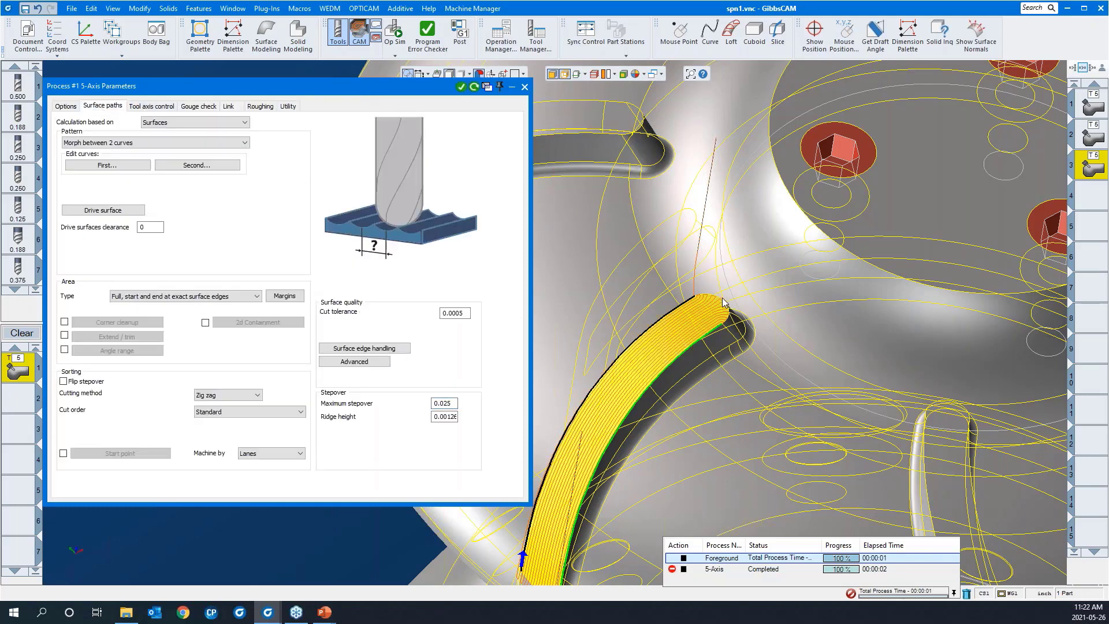
pyautogui.click(390, 350)
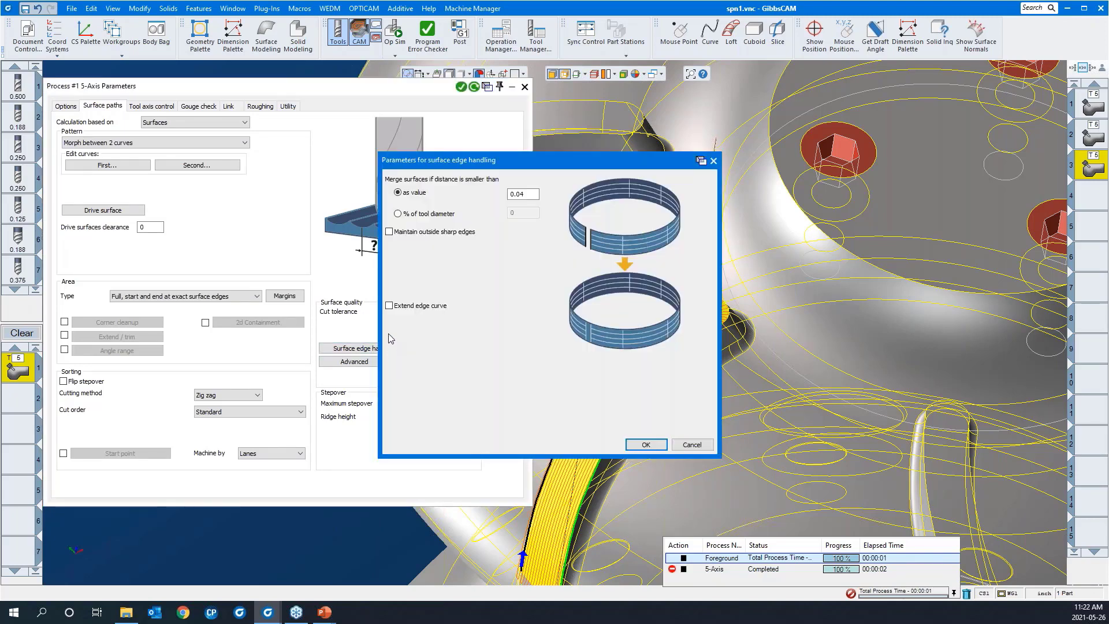
pyautogui.click(389, 306)
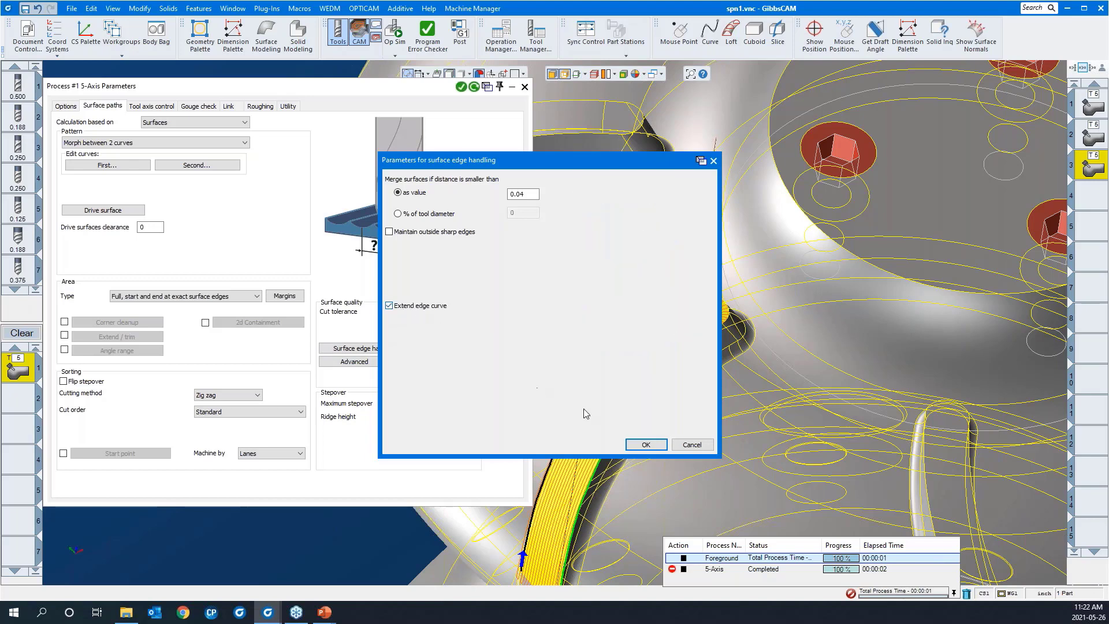
pyautogui.click(645, 444)
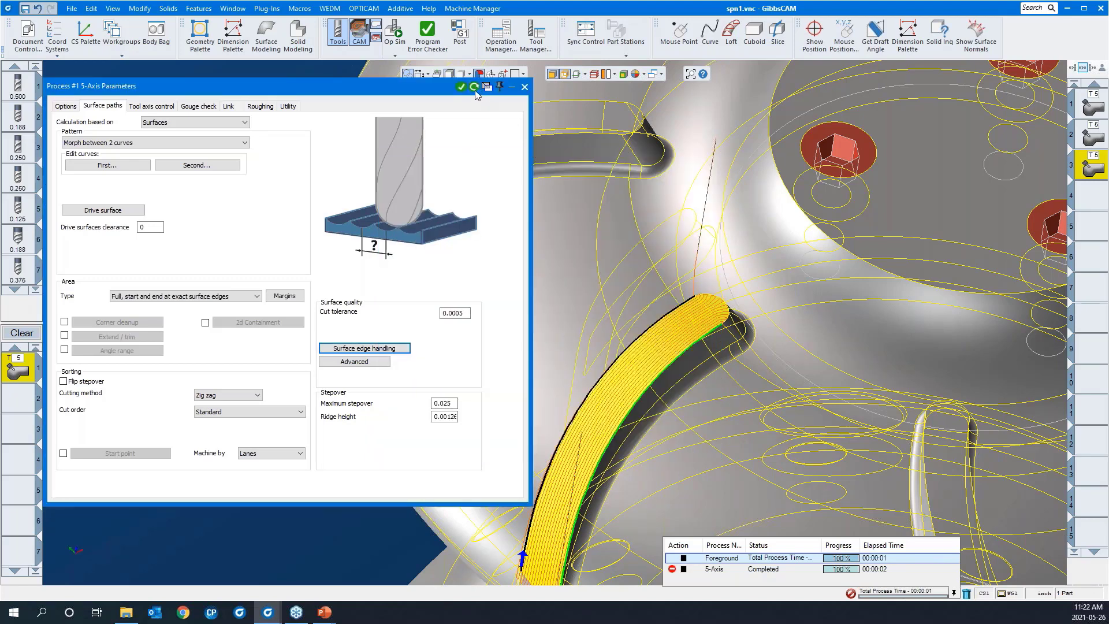
pyautogui.click(475, 88)
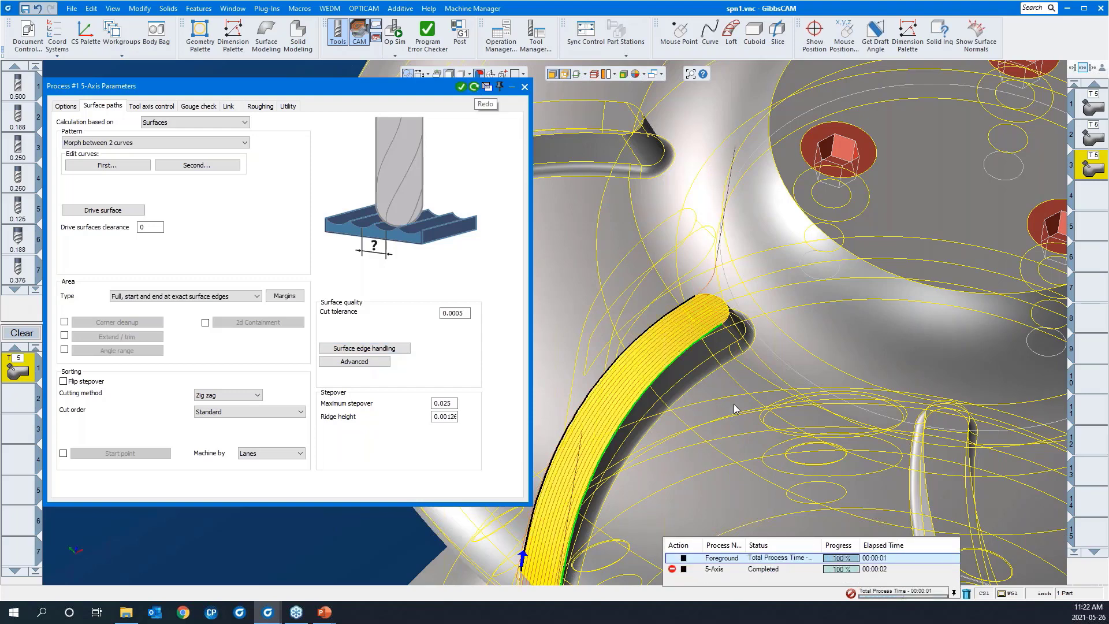
# - Inspect from directly above how the passes cover the rounded inner end of the blade's top face
pyautogui.moveTo(786, 407); pyautogui.dragTo(579, 229)
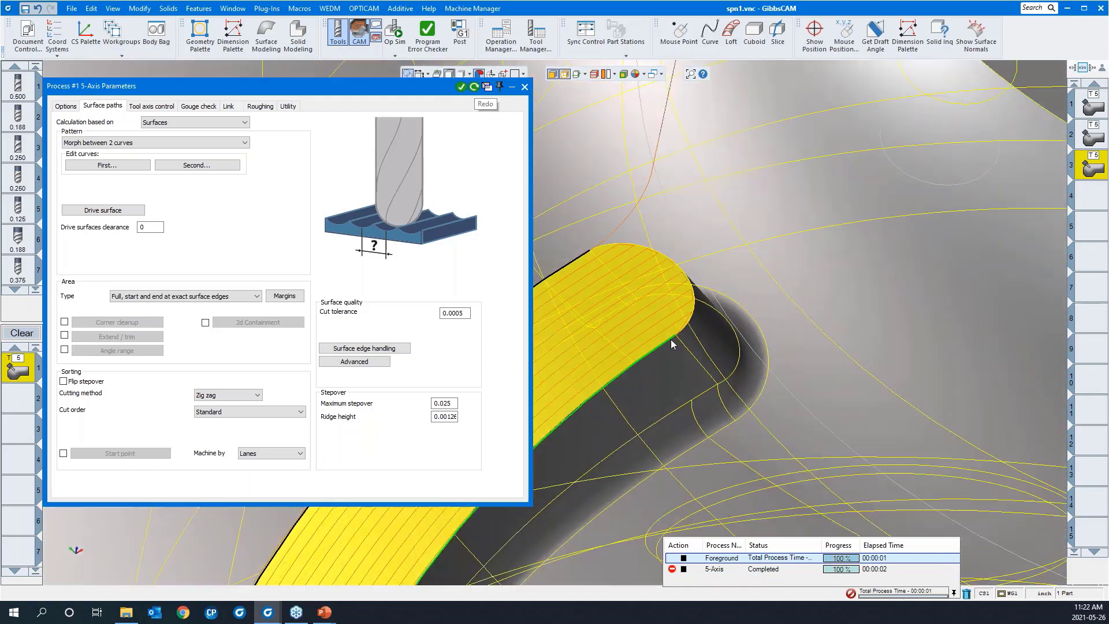
pyautogui.moveTo(670, 338); pyautogui.dragTo(750, 457, button='middle')
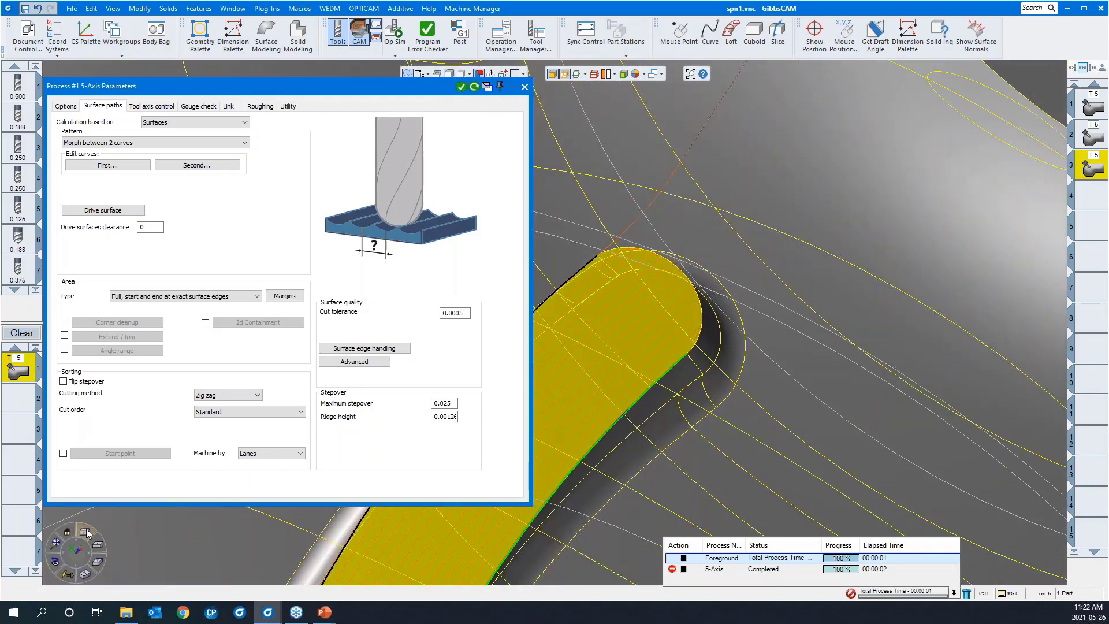
pyautogui.click(85, 531)
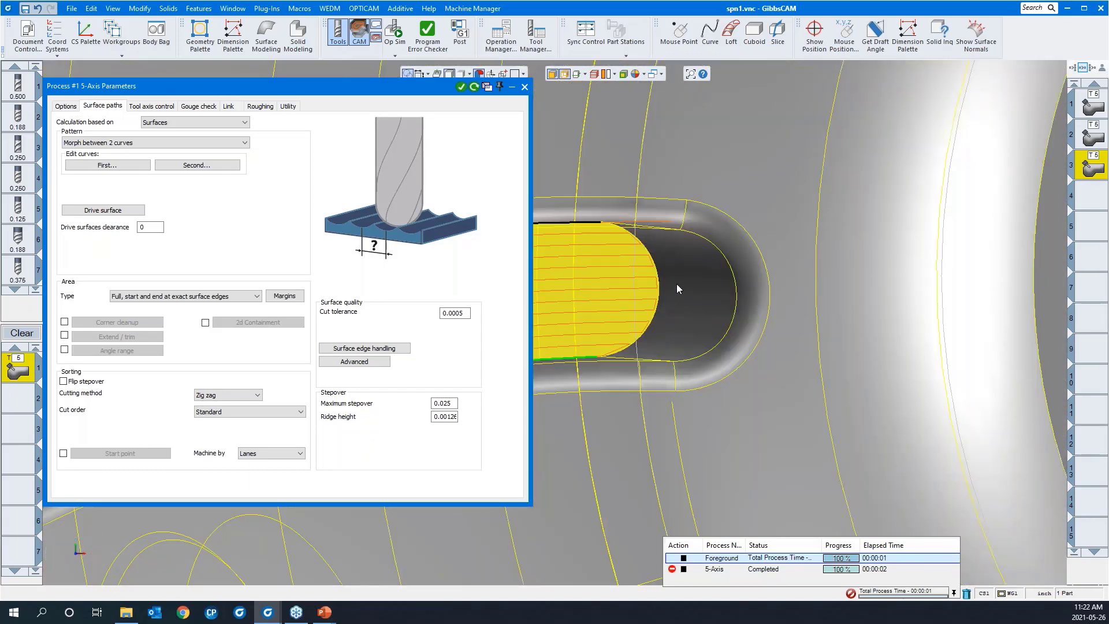
pyautogui.moveTo(718, 282); pyautogui.dragTo(839, 279, button='middle')
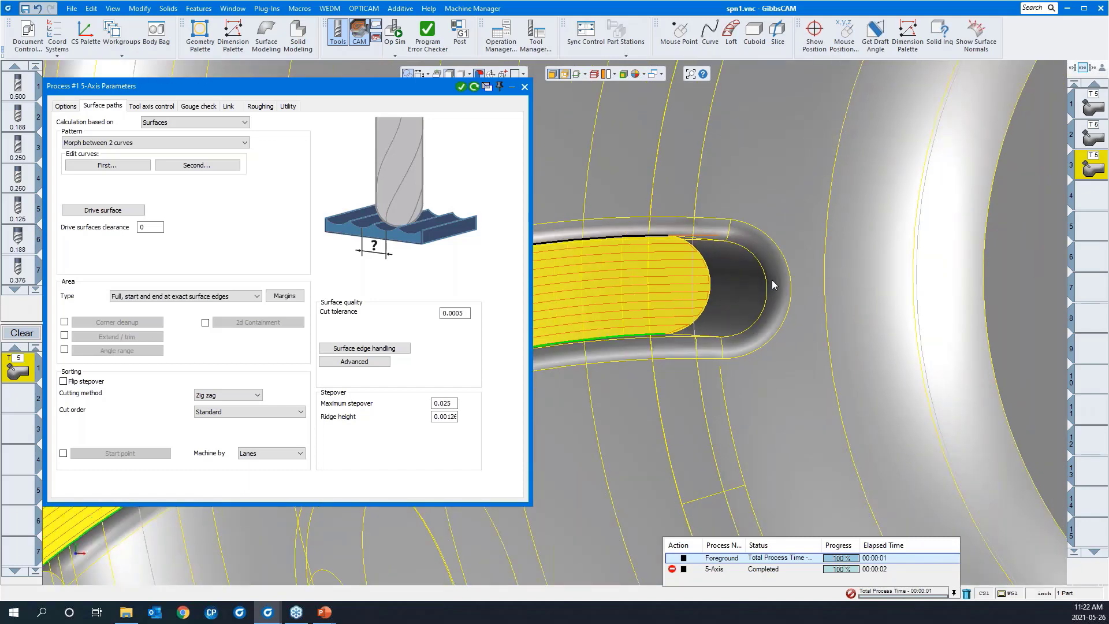
pyautogui.moveTo(601, 215); pyautogui.dragTo(772, 404)
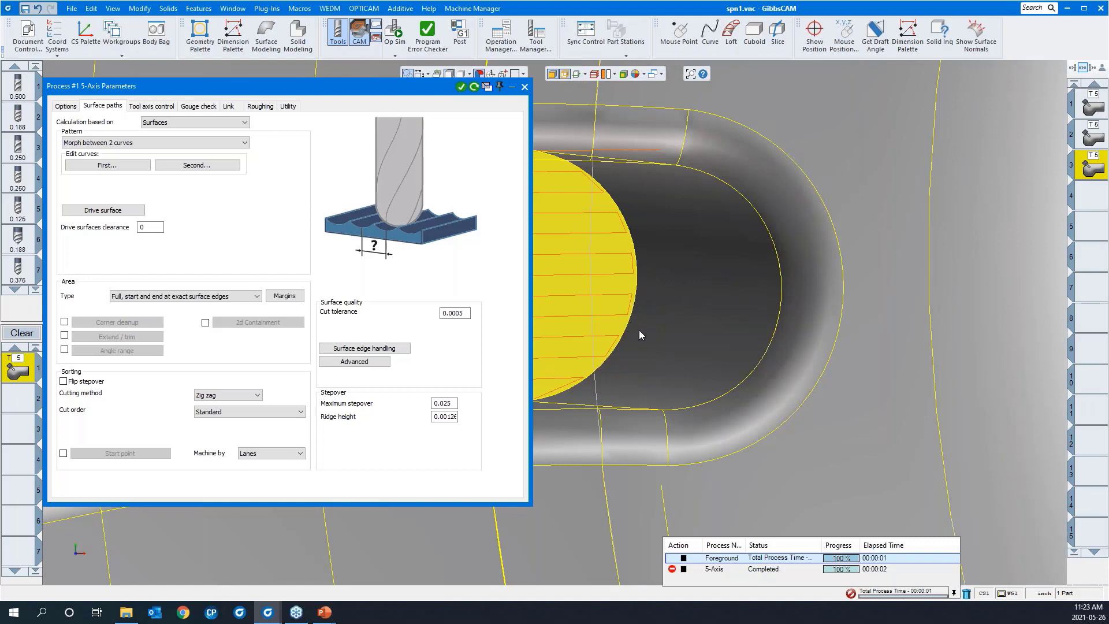
pyautogui.moveTo(816, 297); pyautogui.dragTo(670, 244, button='middle')
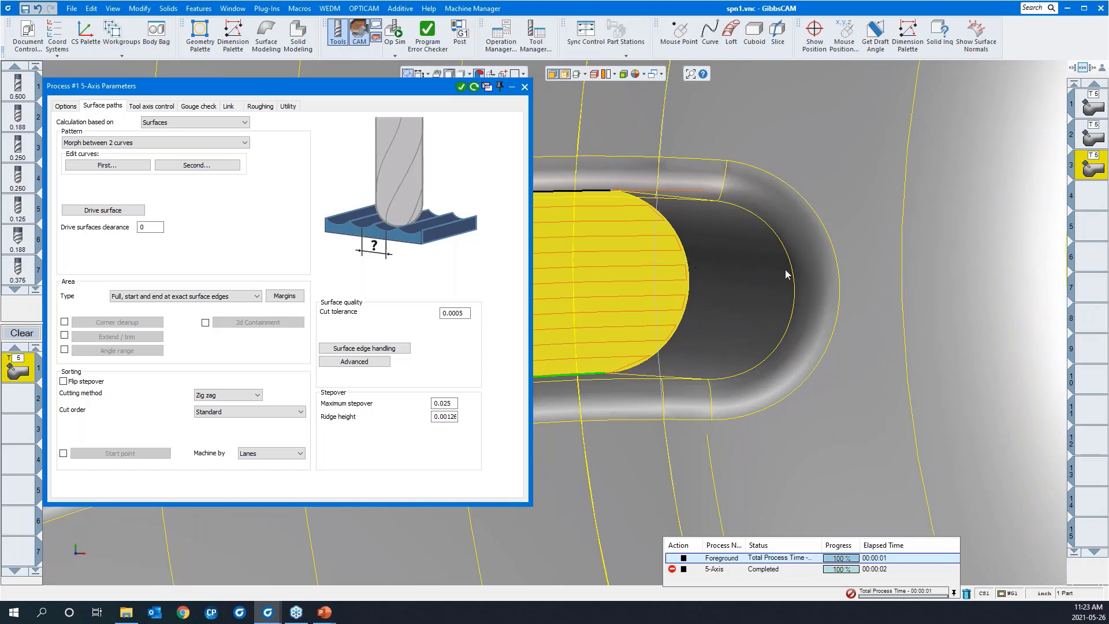
pyautogui.scroll(-2, 873, 268)
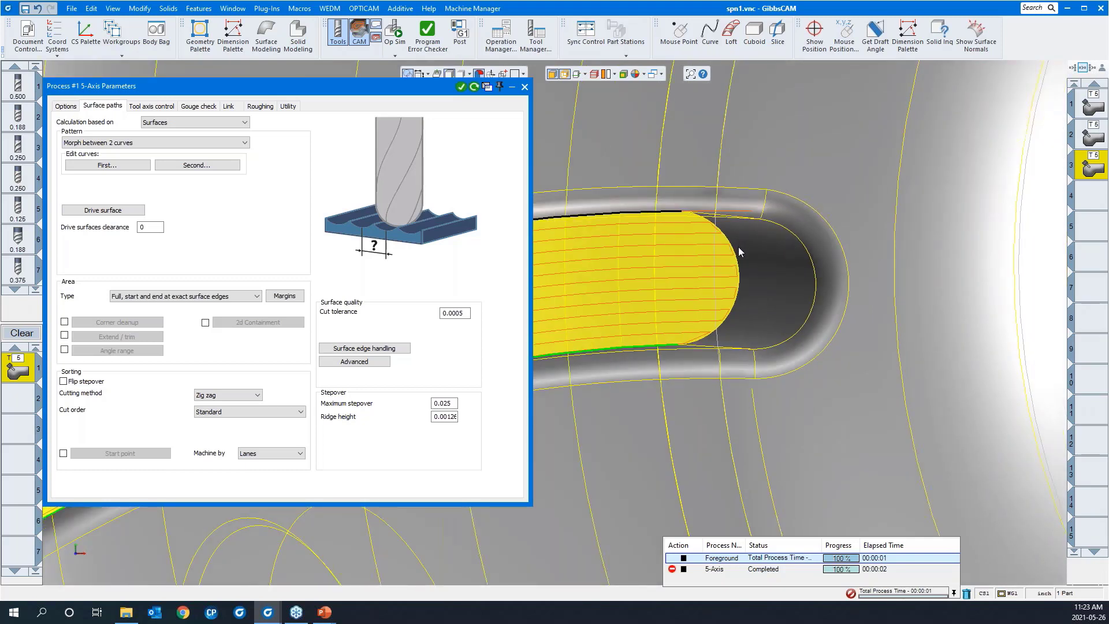
# - Set both small and large moves between slices to Blend spline and regenerate the toolpath
pyautogui.click(237, 109)
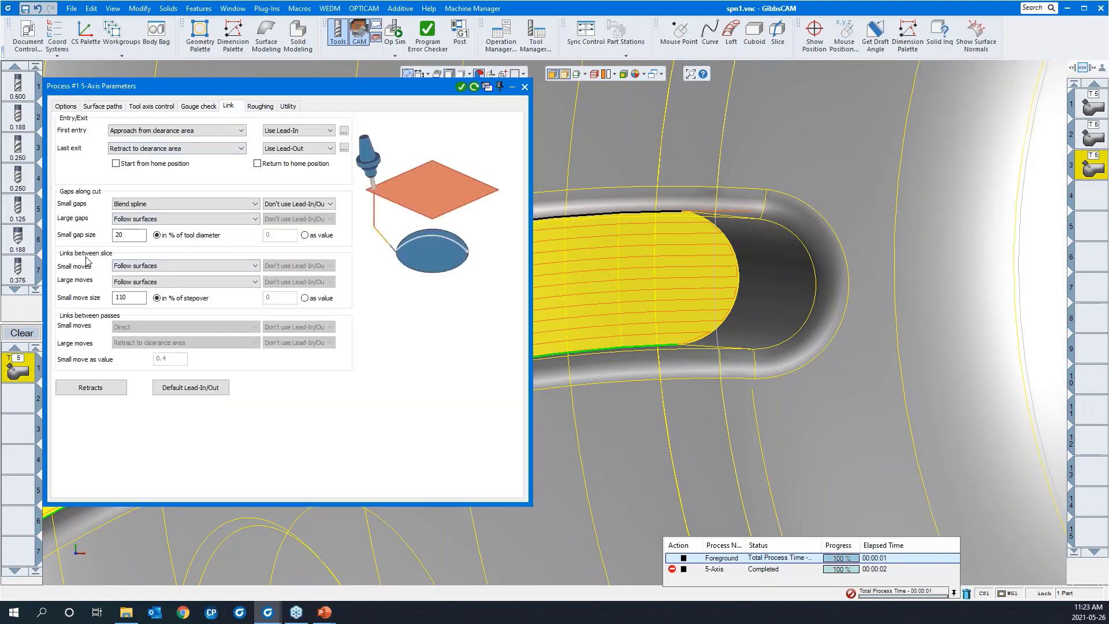
pyautogui.click(145, 267)
pyautogui.click(141, 283)
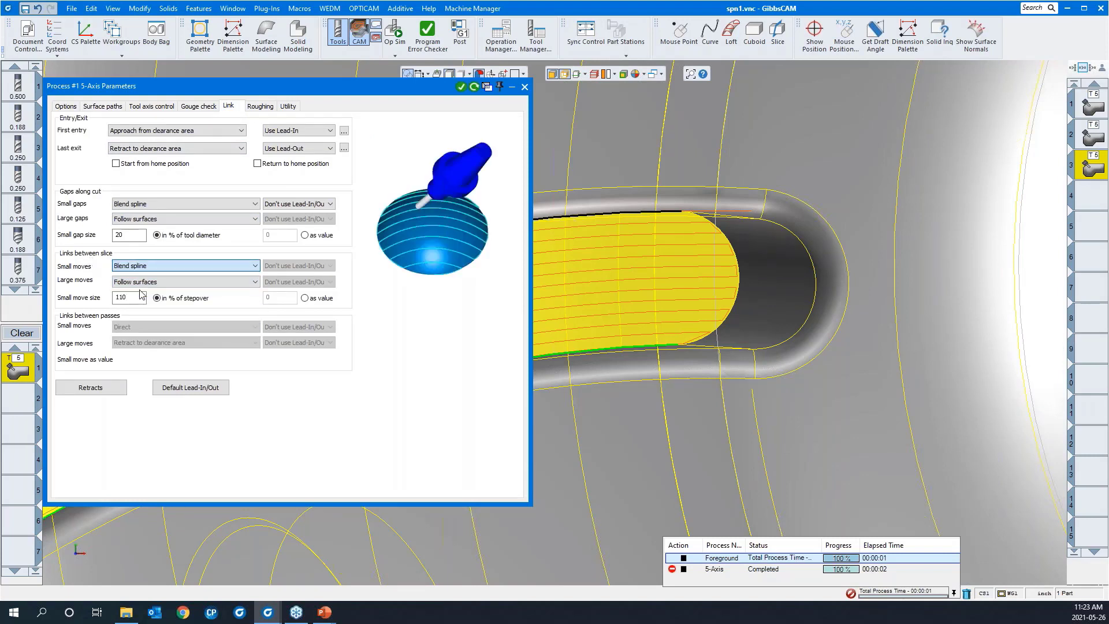
pyautogui.click(141, 282)
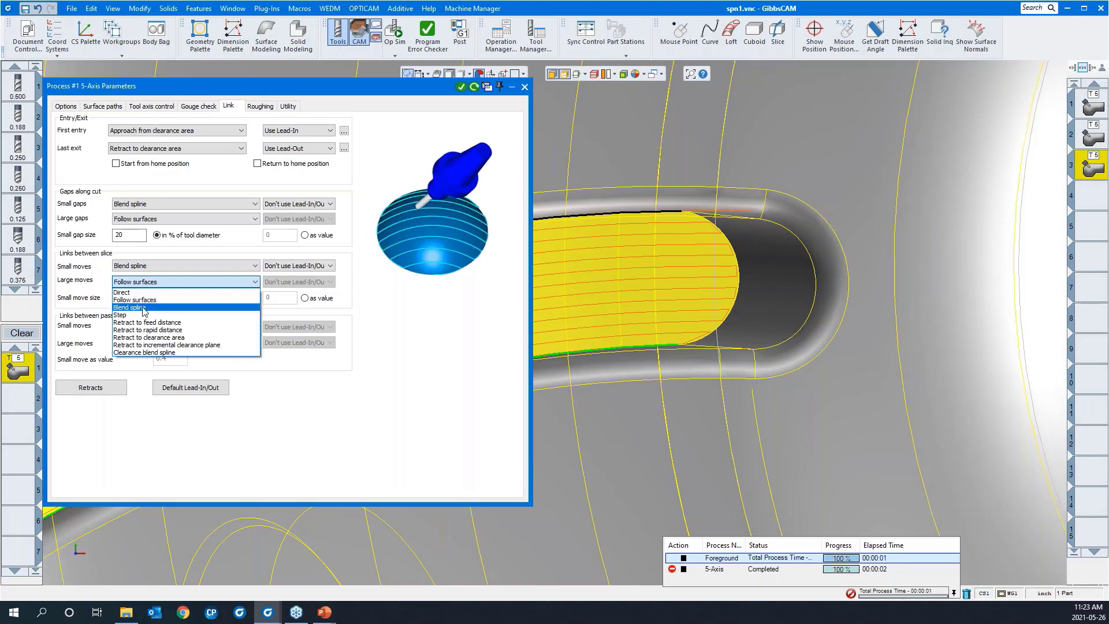
pyautogui.click(142, 308)
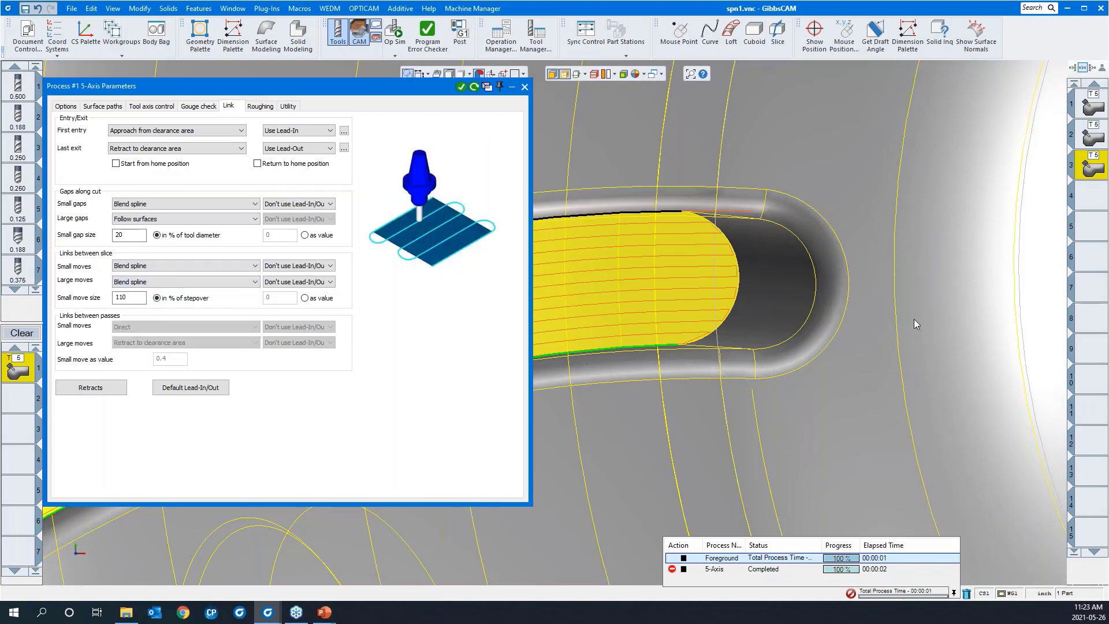
pyautogui.scroll(-6, 918, 317)
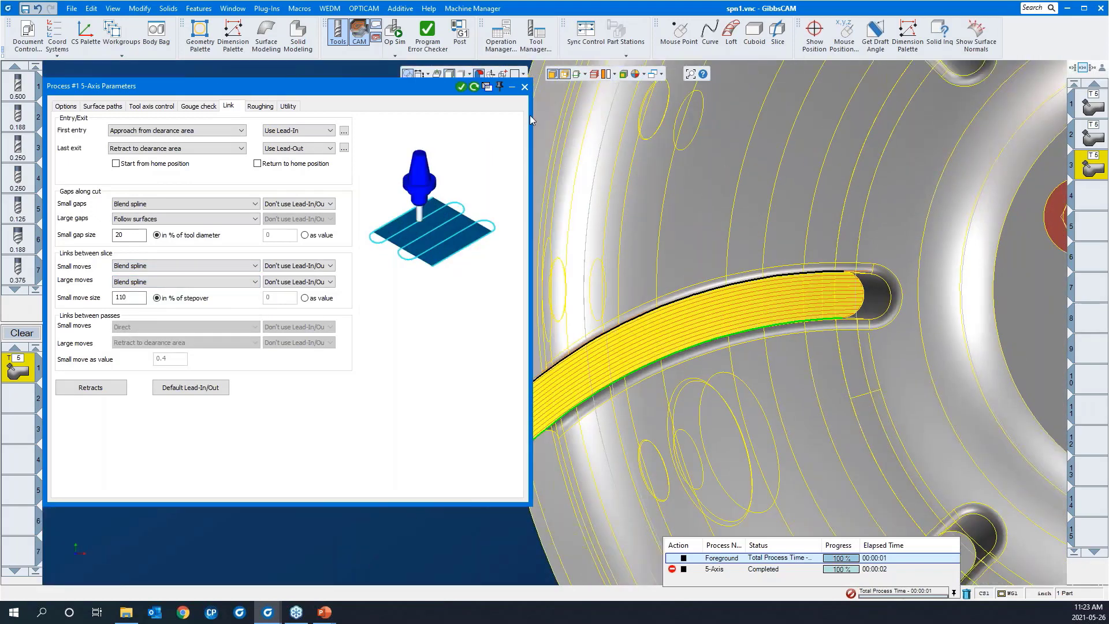
pyautogui.click(475, 88)
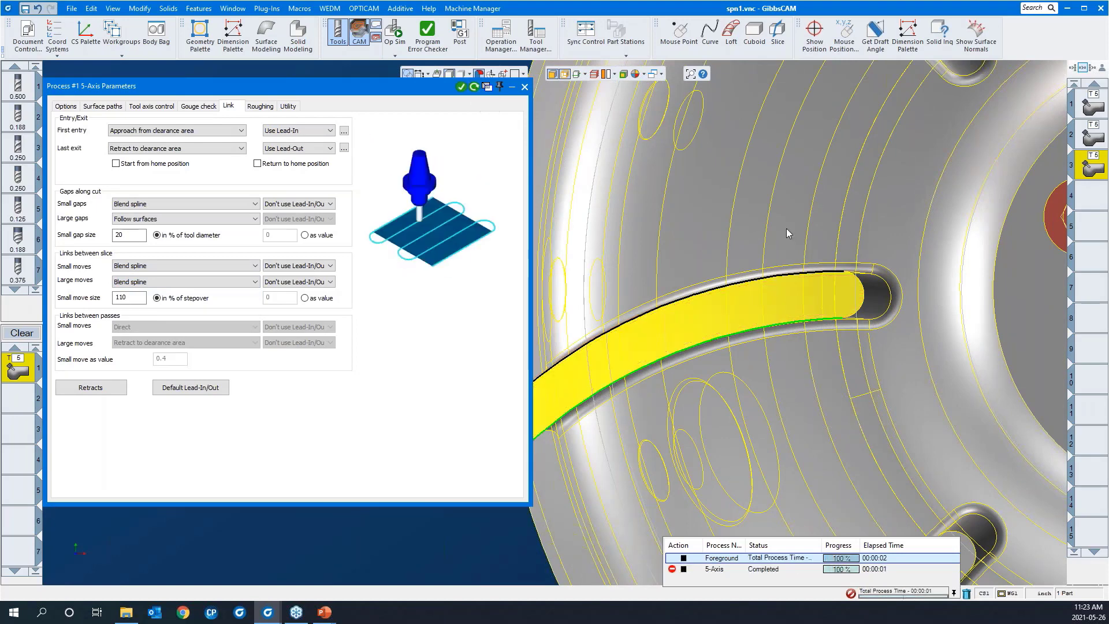
# - Enable Extend / Trim for the blade-top surface paths and define the start and end tangential extensions by value
pyautogui.moveTo(770, 222); pyautogui.dragTo(906, 373)
pyautogui.moveTo(892, 363); pyautogui.dragTo(974, 163, button='middle')
pyautogui.scroll(-3, 973, 164)
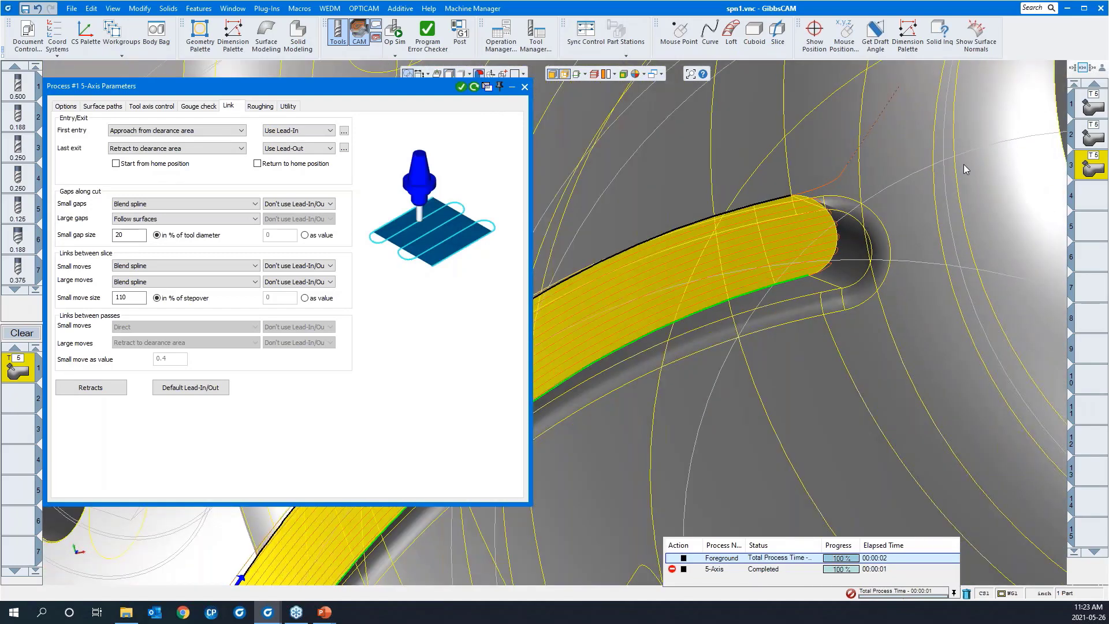
pyautogui.scroll(-2, 795, 244)
pyautogui.scroll(-2, 795, 244)
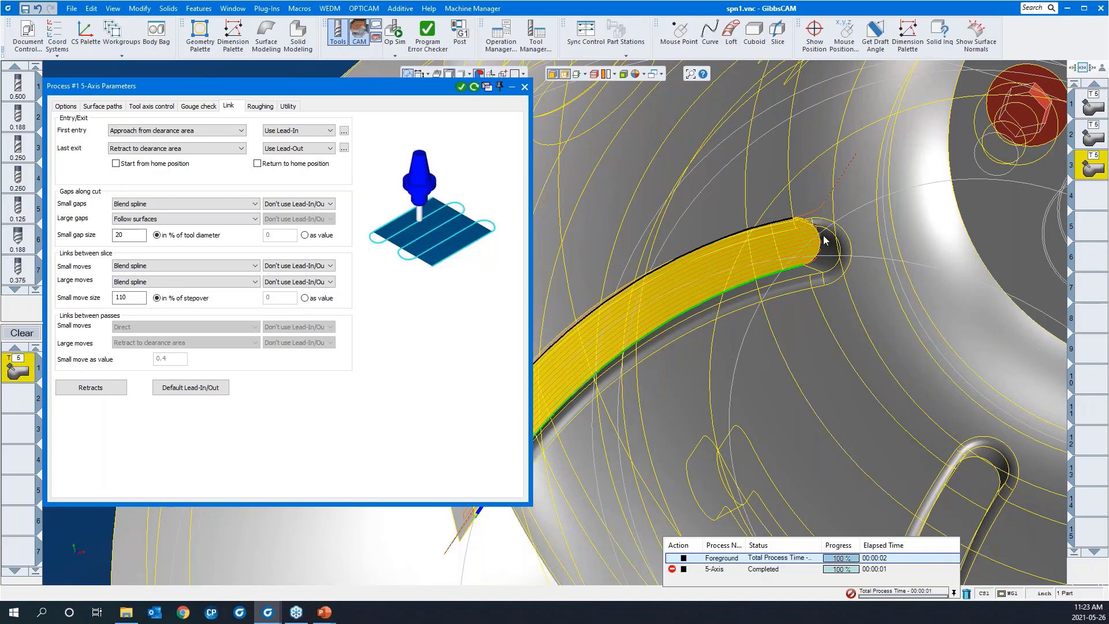
pyautogui.click(103, 106)
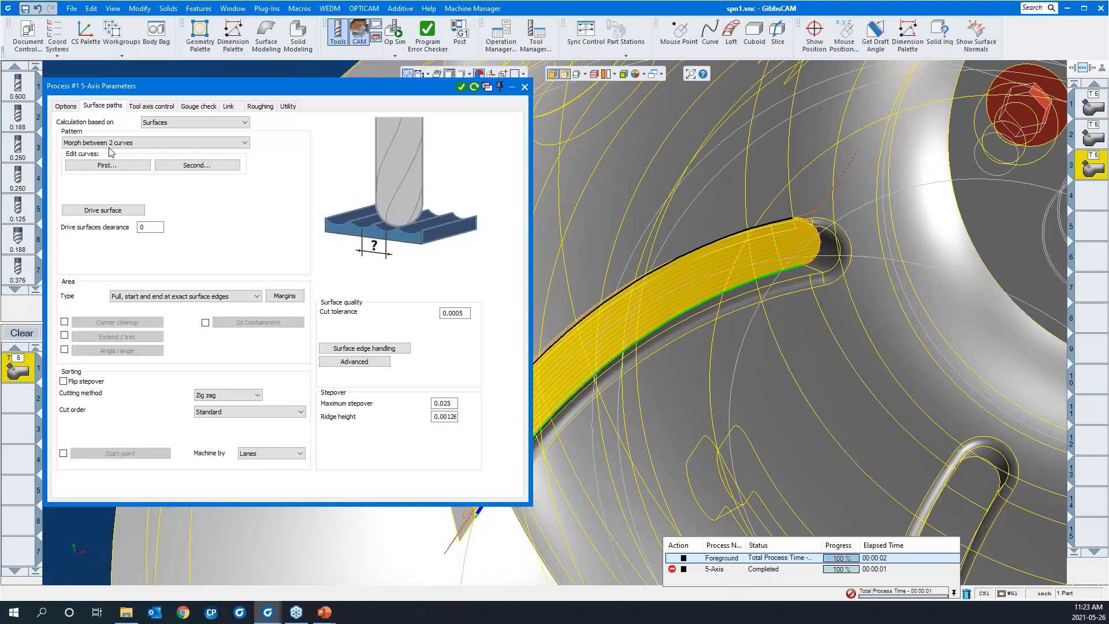
pyautogui.click(65, 336)
pyautogui.click(88, 338)
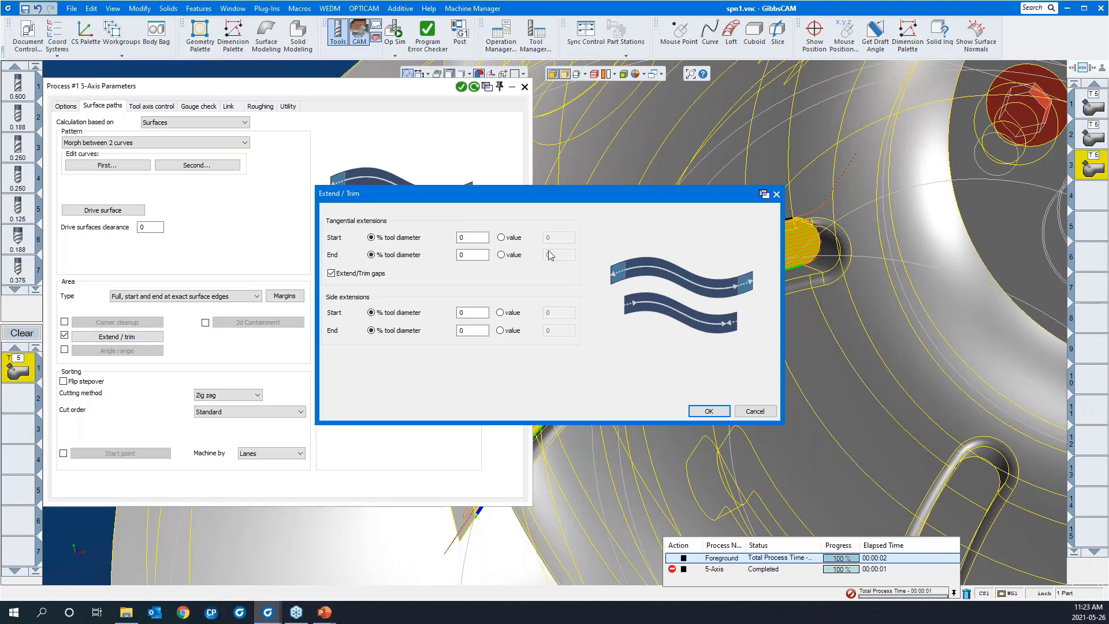
pyautogui.click(501, 237)
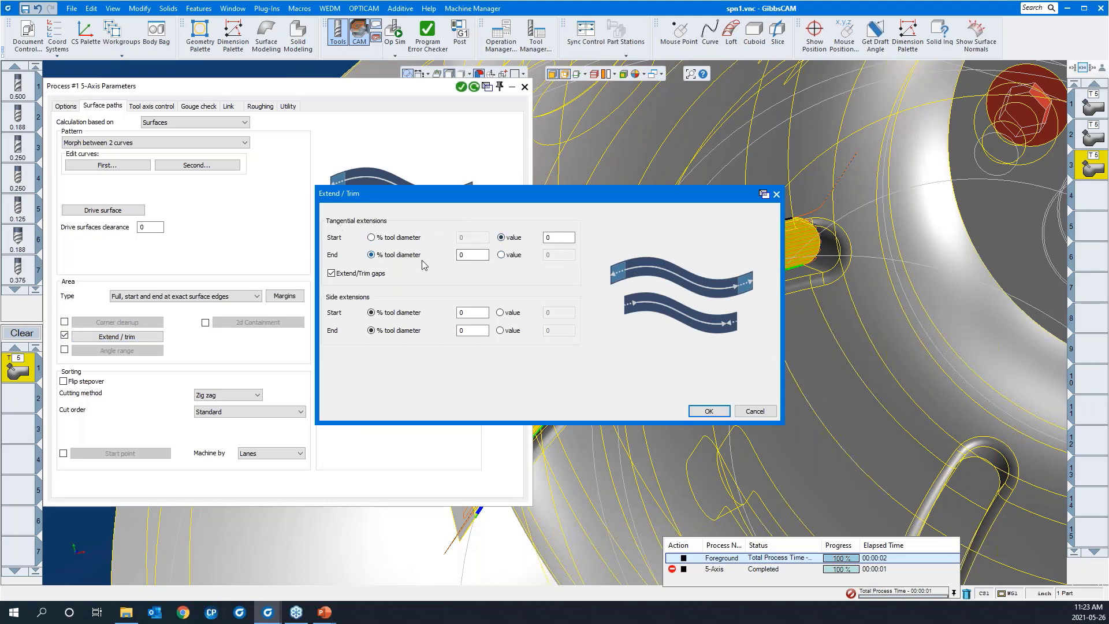
pyautogui.click(501, 255)
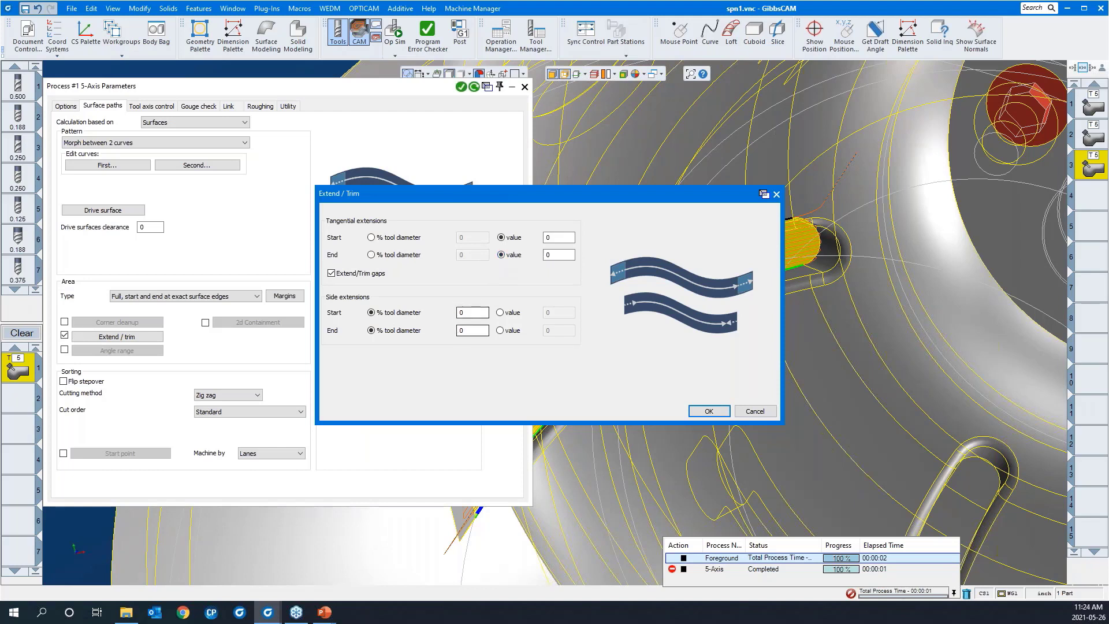
# - Set the start and end tangential extensions to 0.025 and regenerate the toolpath
pyautogui.doubleClick(553, 238)
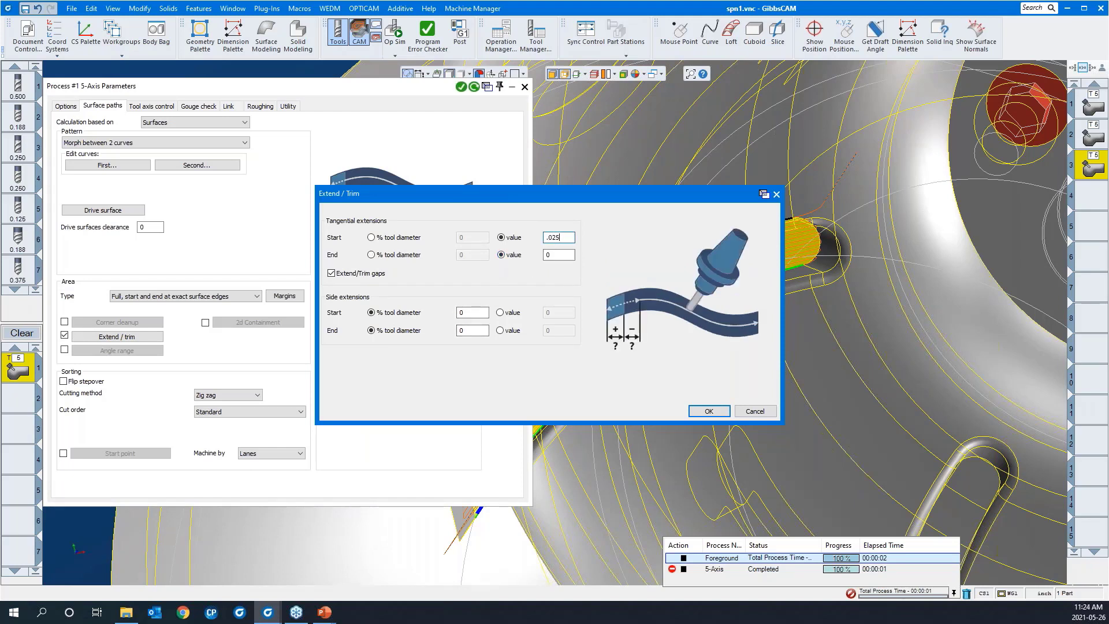
pyautogui.click(557, 255)
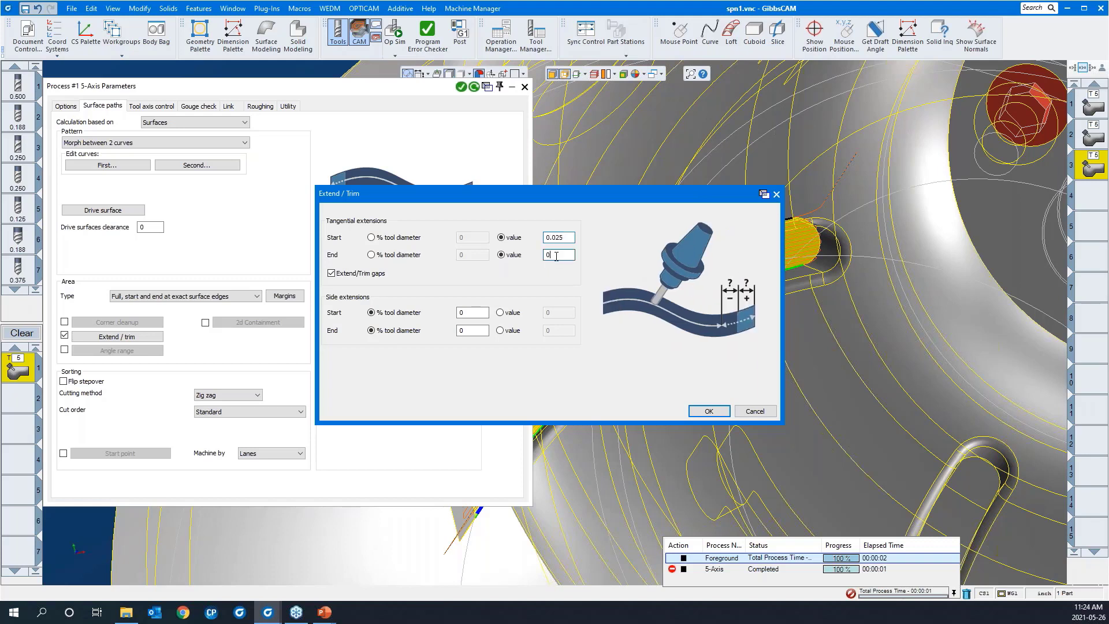
pyautogui.write('.025')
pyautogui.click(703, 411)
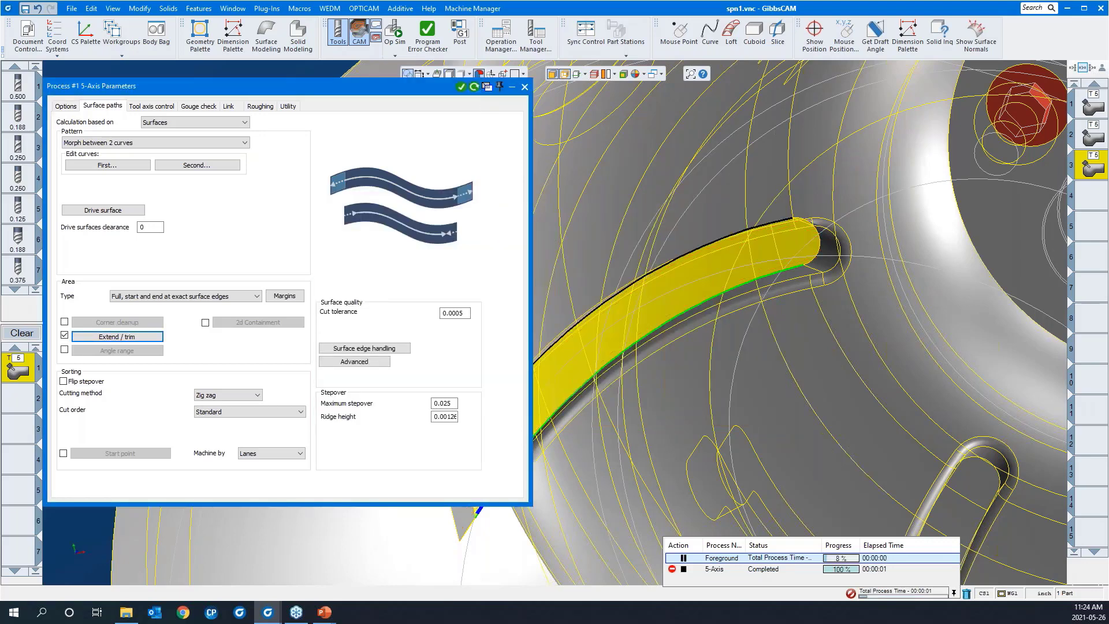
pyautogui.click(474, 87)
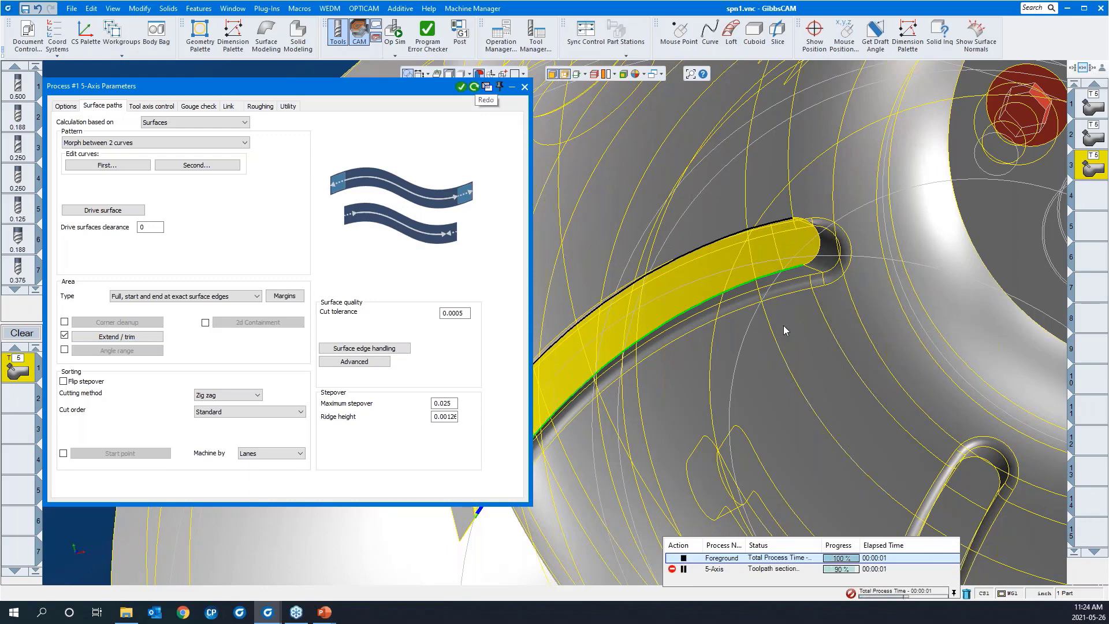
# - Set Rotary Duplicate to 7 times at a C angle of 45 and regenerate the toolpath for all blades
pyautogui.scroll(5, 854, 303)
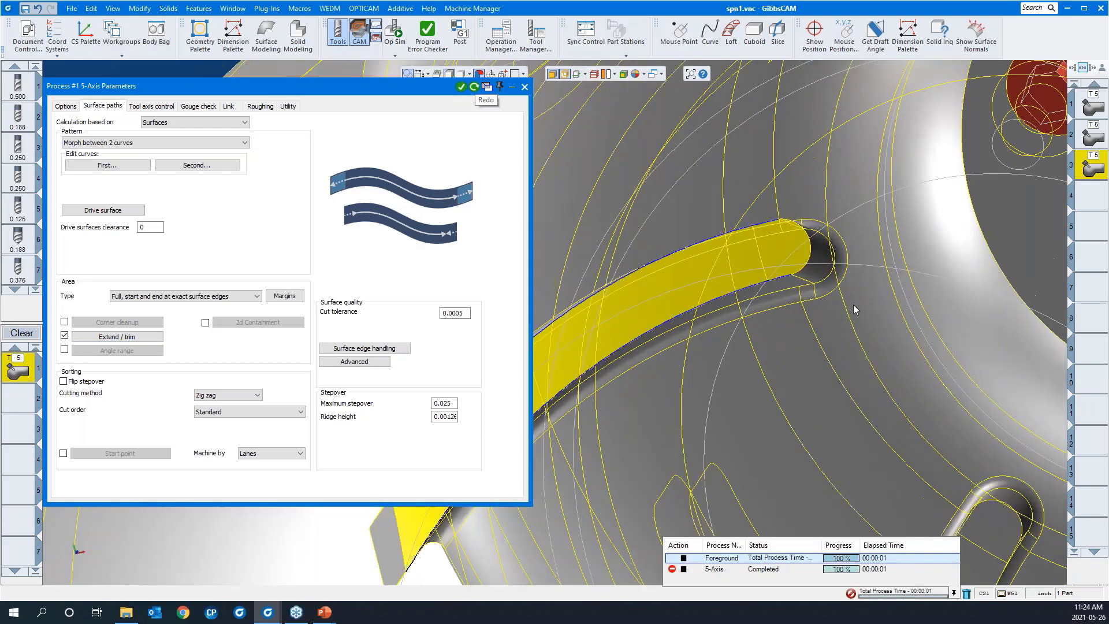
pyautogui.scroll(-8, 875, 290)
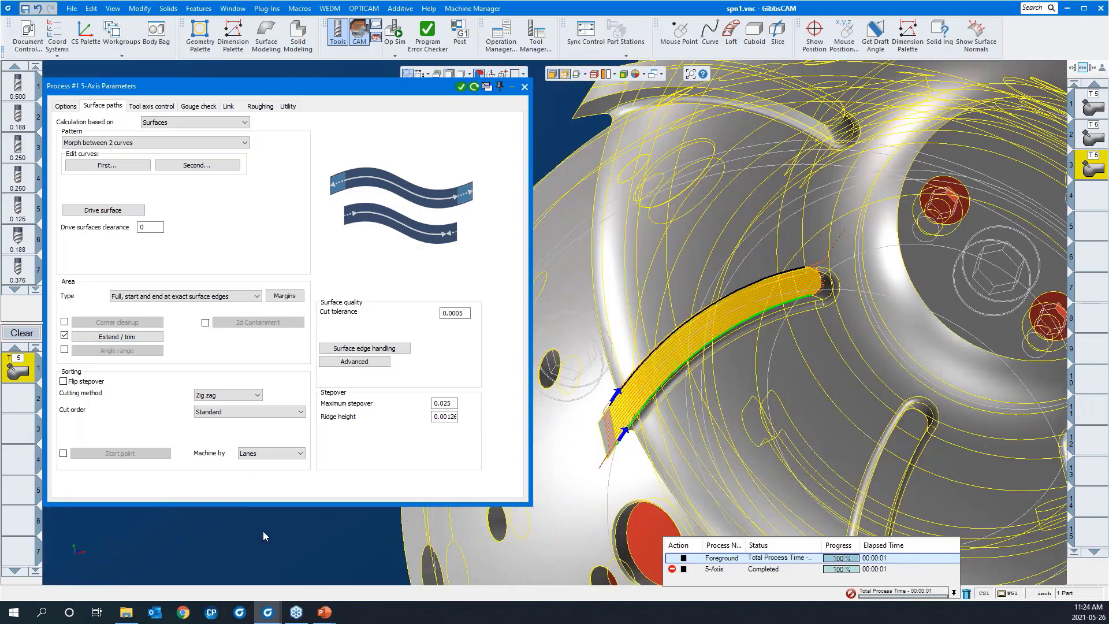
pyautogui.click(89, 575)
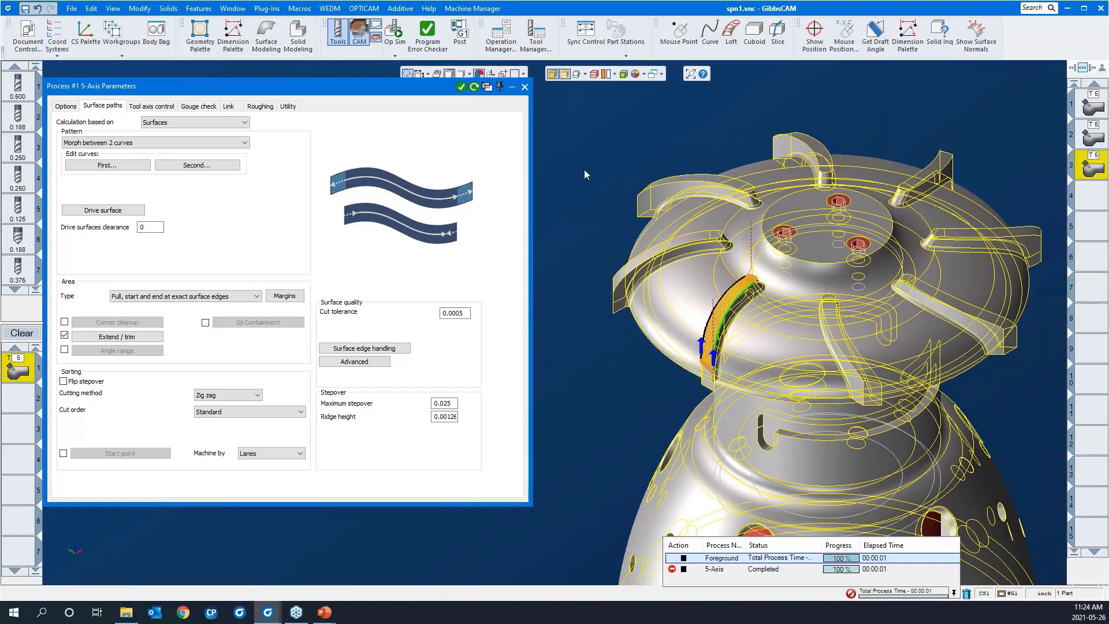
pyautogui.click(66, 107)
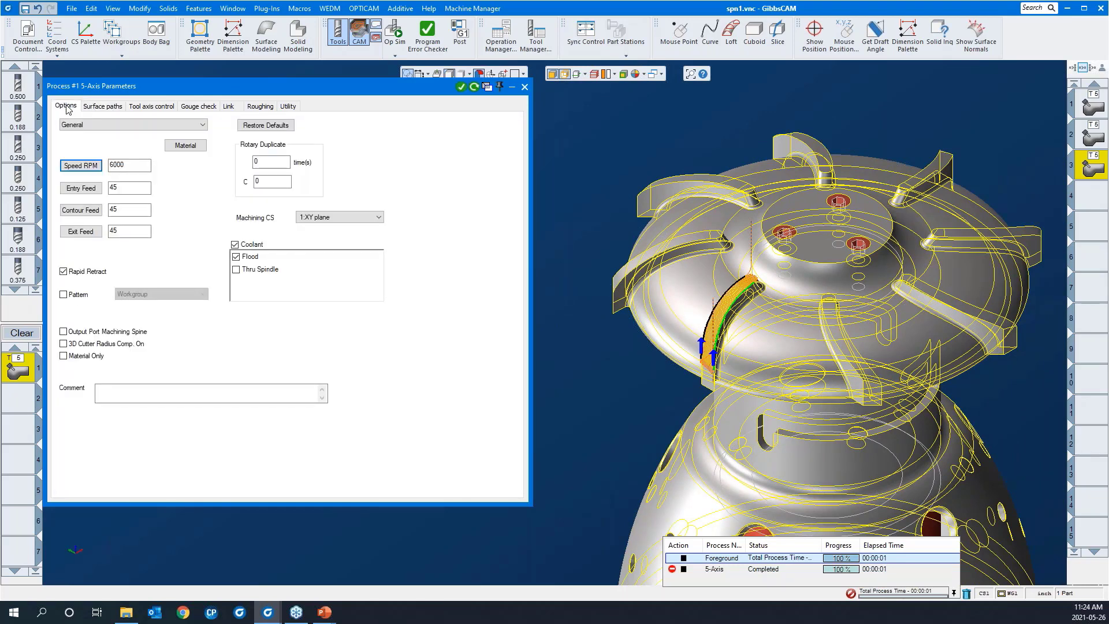
pyautogui.click(278, 168)
pyautogui.click(275, 183)
pyautogui.click(474, 87)
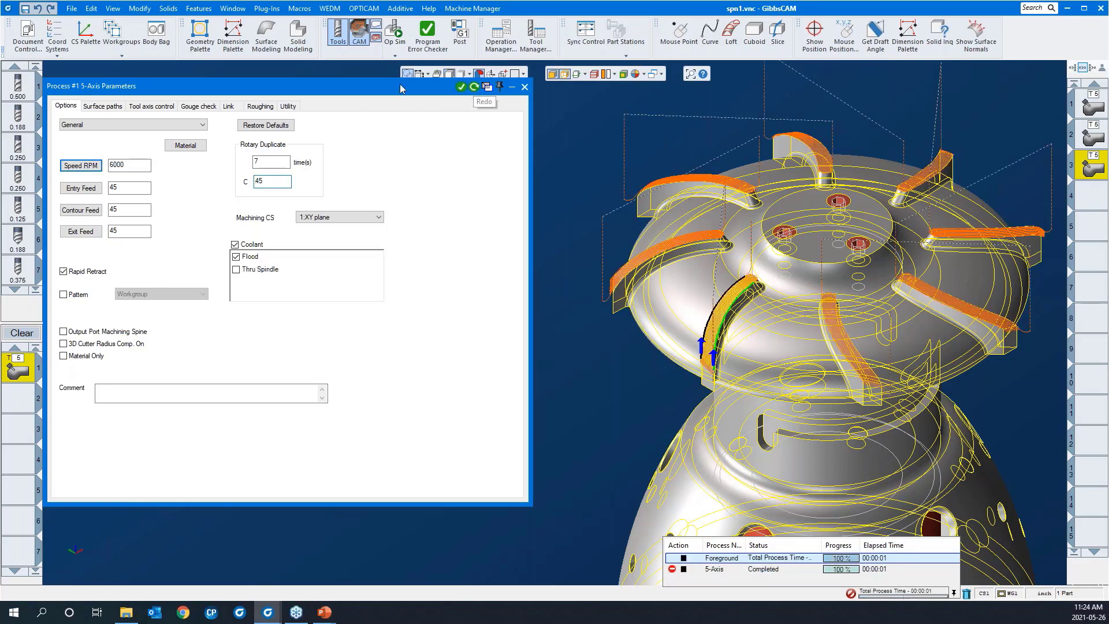
# - Simulate the duplicated blade-top toolpath from the start at maximum speed, watch the cutting across several blades, and close the simulation
pyautogui.click(487, 86)
pyautogui.scroll(-2, 275, 290)
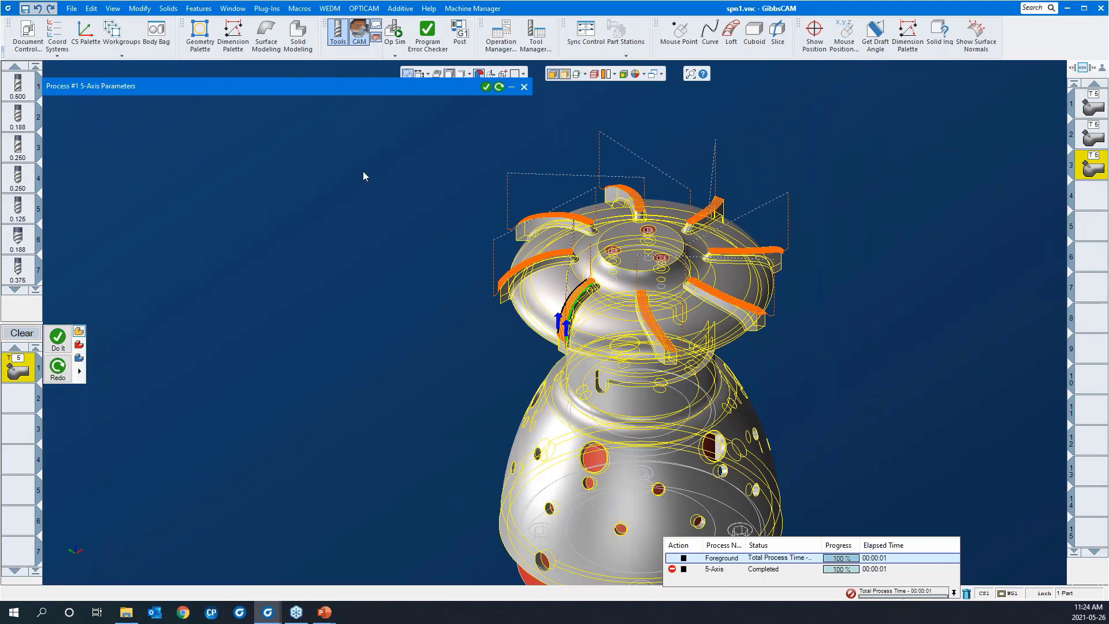
pyautogui.click(397, 28)
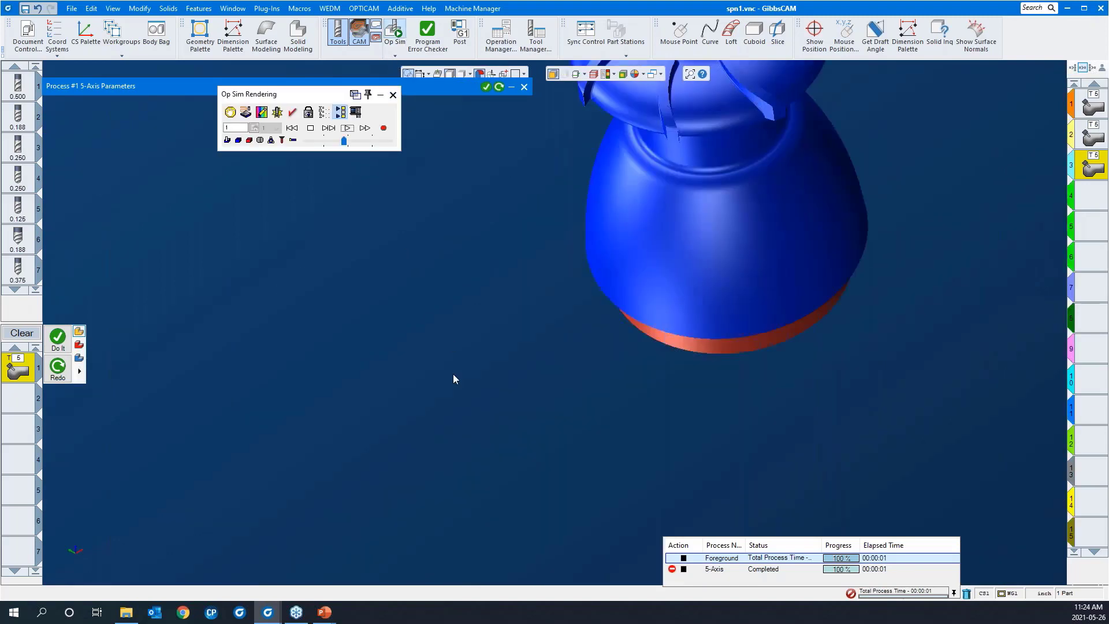
pyautogui.scroll(-4, 441, 408)
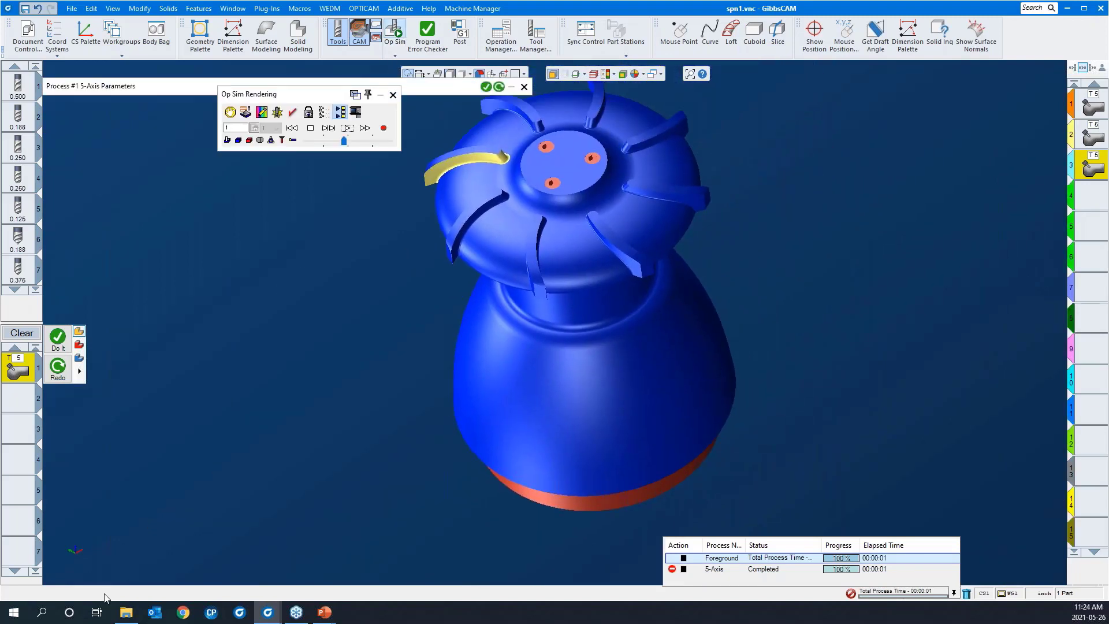
pyautogui.moveTo(86, 575)
pyautogui.click(294, 128)
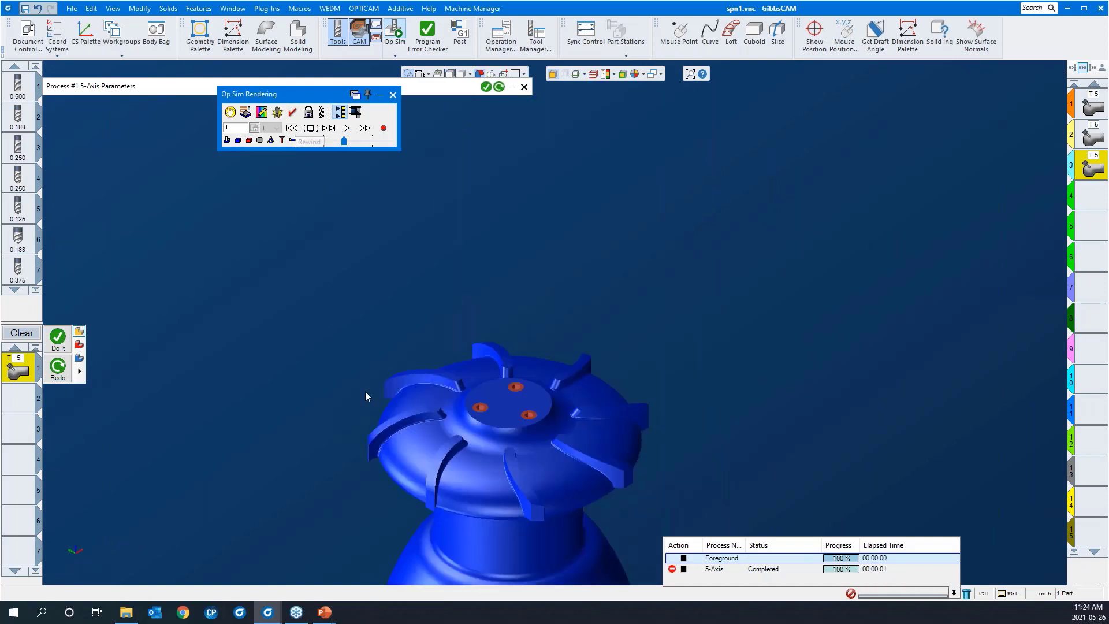
pyautogui.click(348, 128)
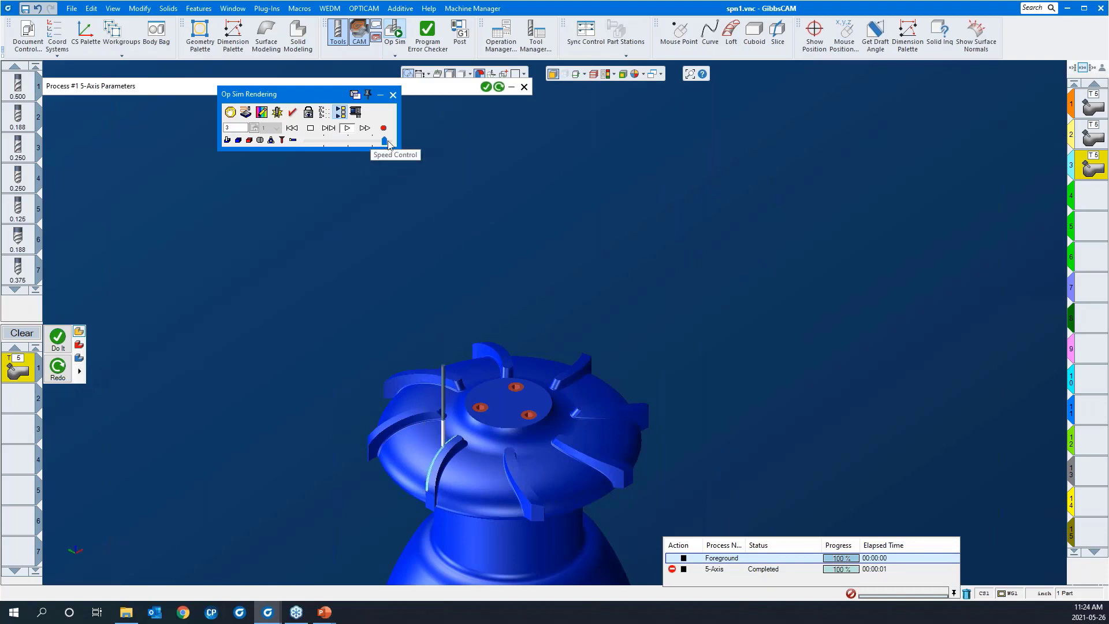
pyautogui.moveTo(368, 144); pyautogui.dragTo(389, 141)
pyautogui.scroll(-3, 632, 186)
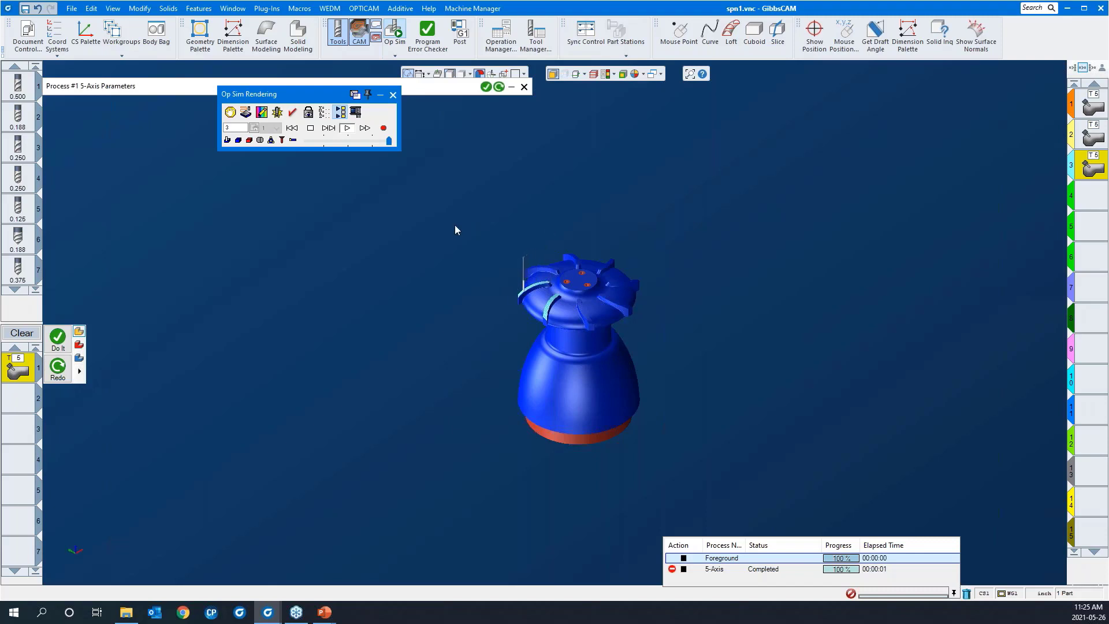
pyautogui.moveTo(473, 205); pyautogui.dragTo(593, 307)
pyautogui.moveTo(672, 393); pyautogui.dragTo(672, 393)
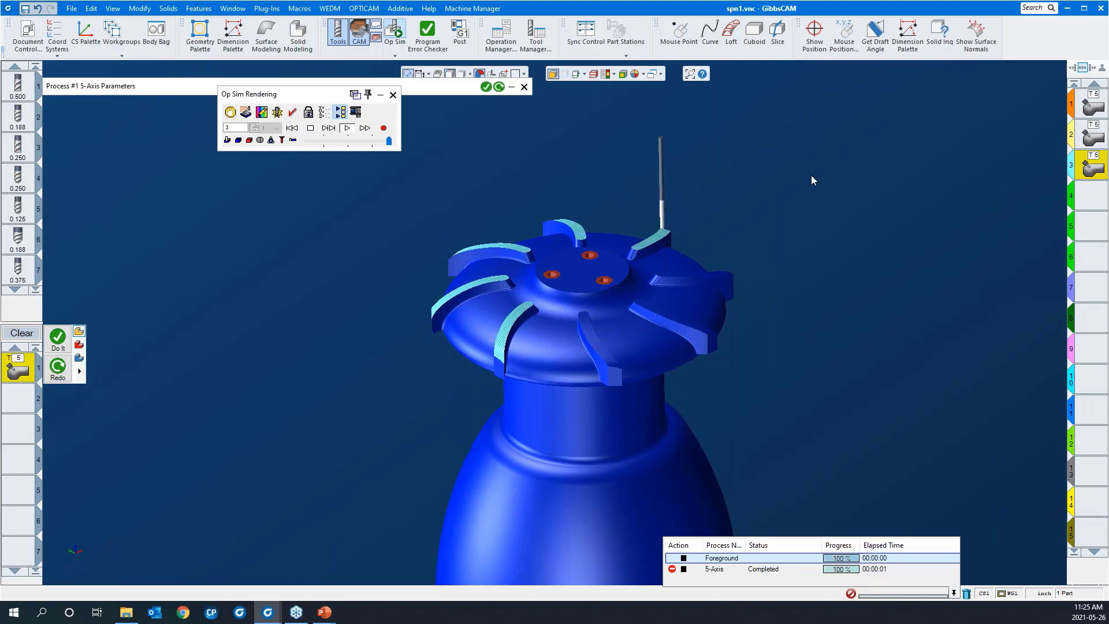
pyautogui.click(392, 94)
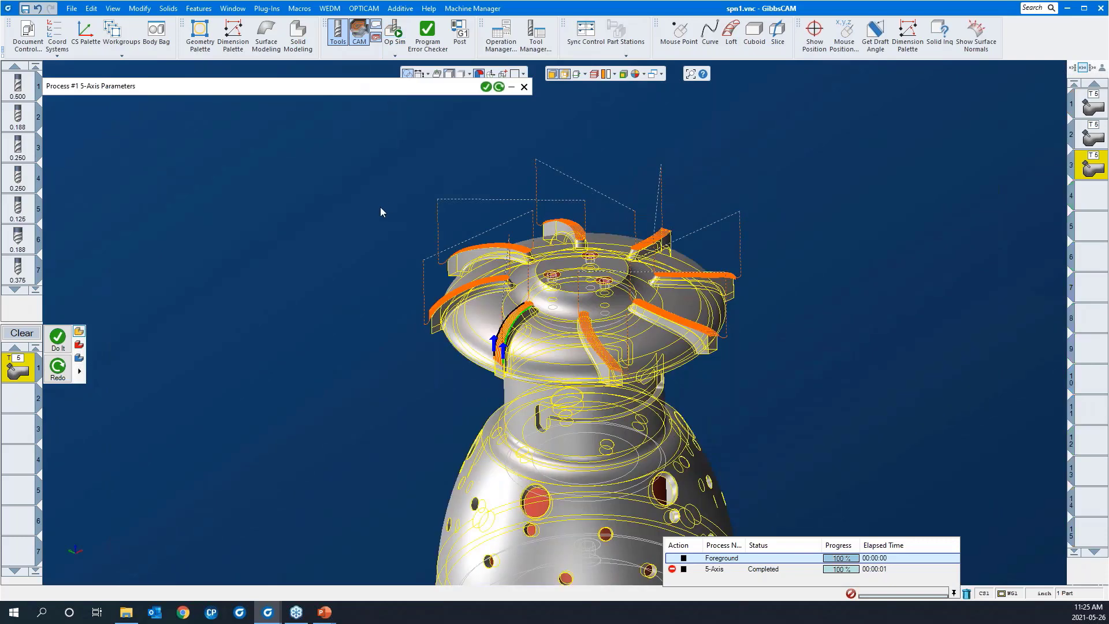
# - Turn off the yellow edge display on the solid and select the empty fourth operation position
pyautogui.scroll(-5, 381, 209)
pyautogui.moveTo(446, 91); pyautogui.dragTo(447, 105)
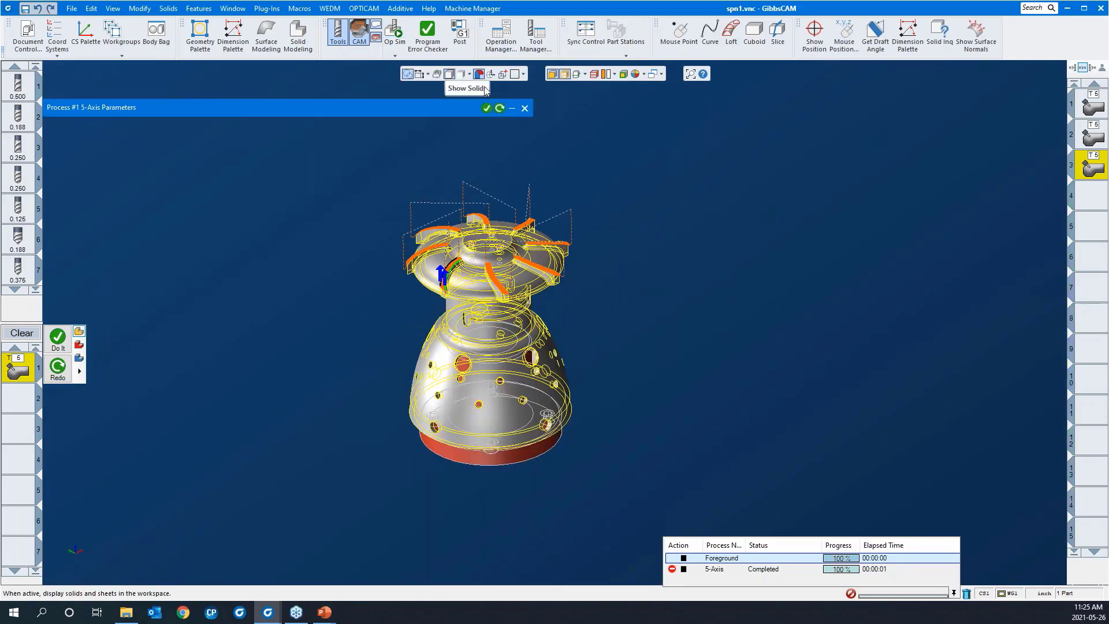
pyautogui.click(564, 75)
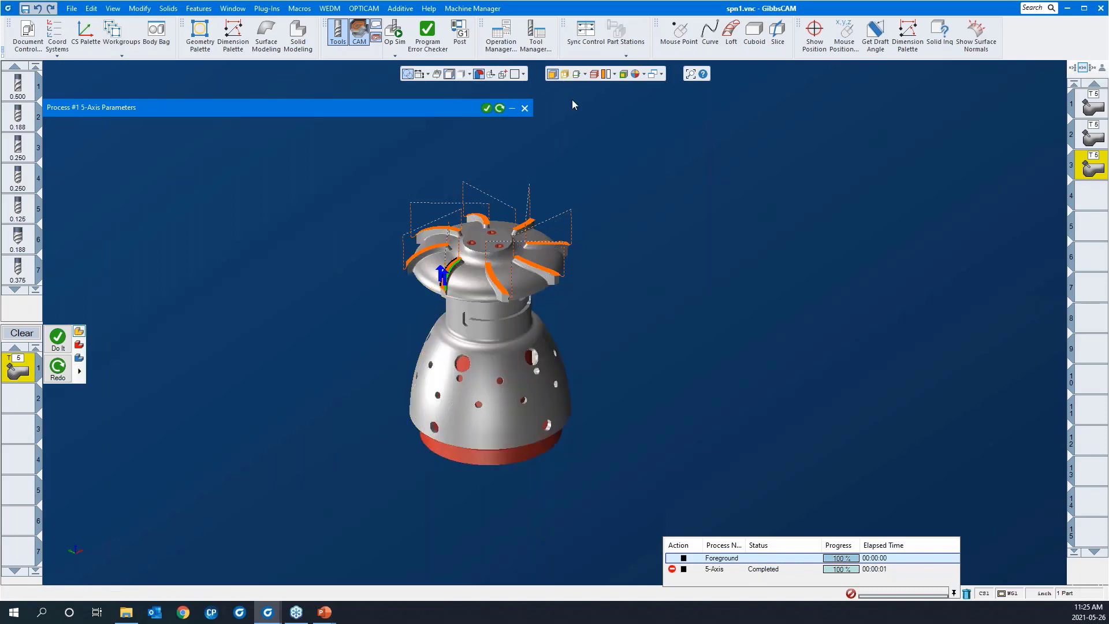
pyautogui.click(1096, 196)
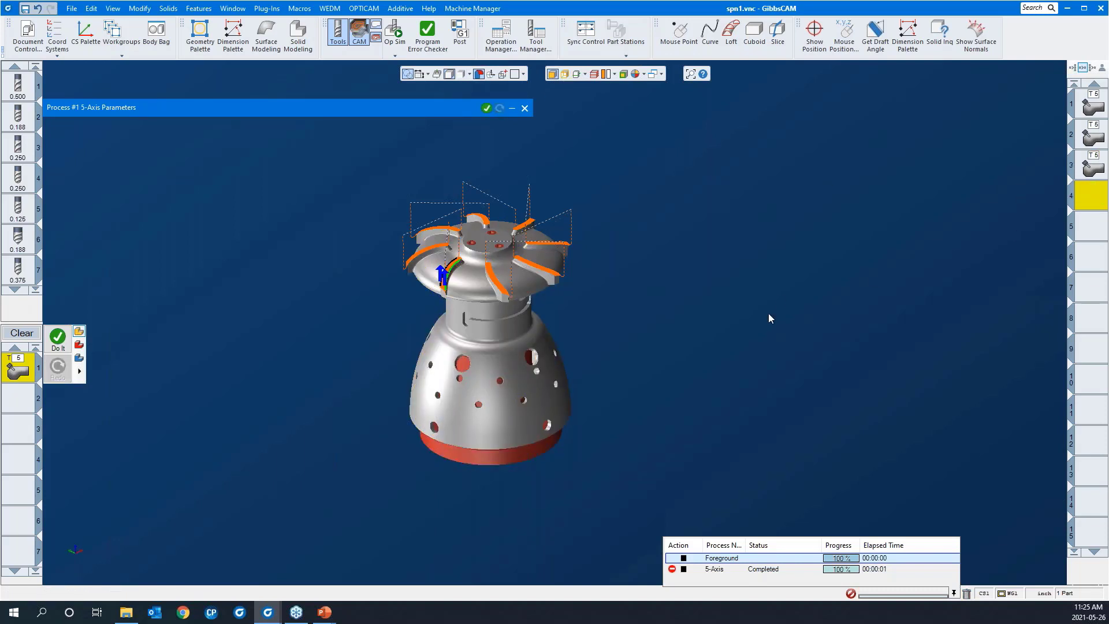
pyautogui.scroll(-1, 525, 313)
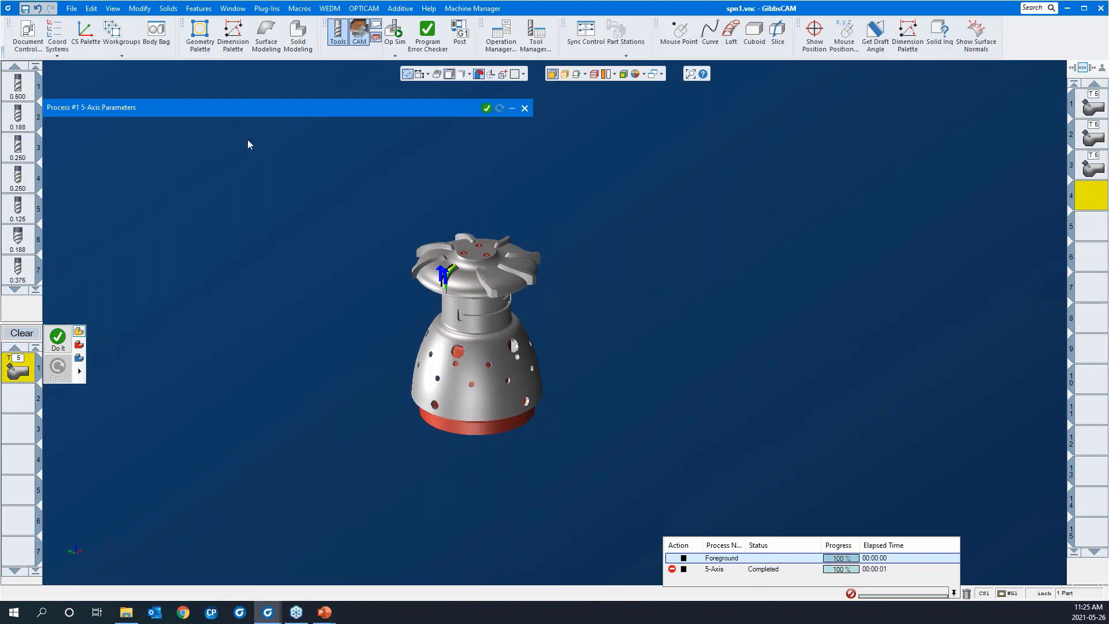
# - Expand the 5-axis process parameters to review the general options, and close the dialog
pyautogui.click(253, 110)
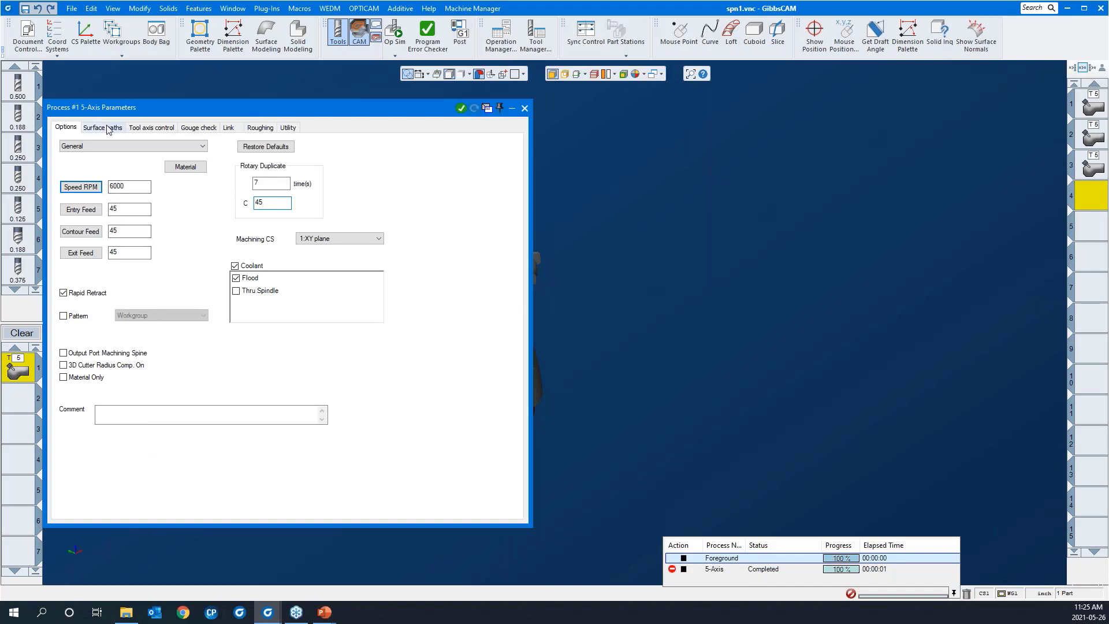
pyautogui.moveTo(195, 109); pyautogui.dragTo(366, 118)
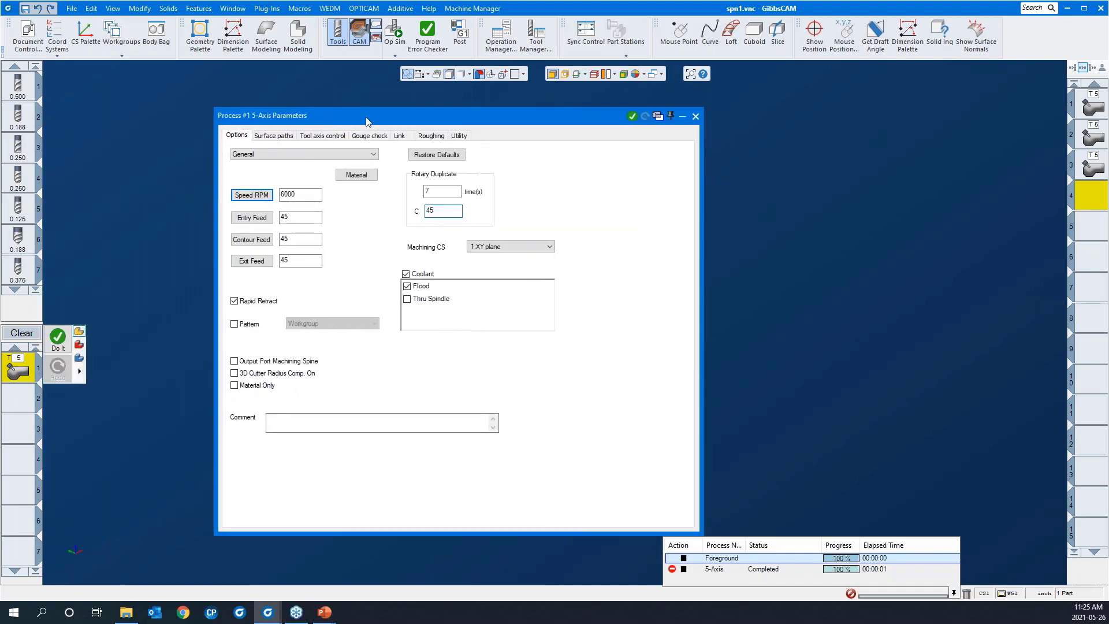
pyautogui.click(696, 117)
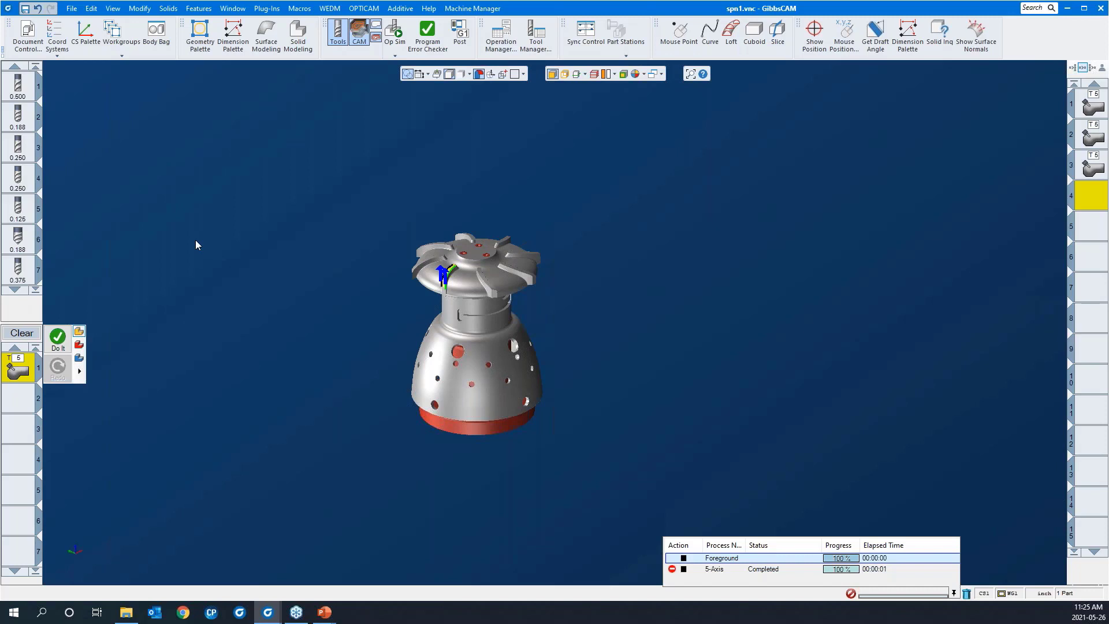
# - Look through the saved process lists available for loading, and view the part's neck and blades from the side
pyautogui.rightClick(12, 374)
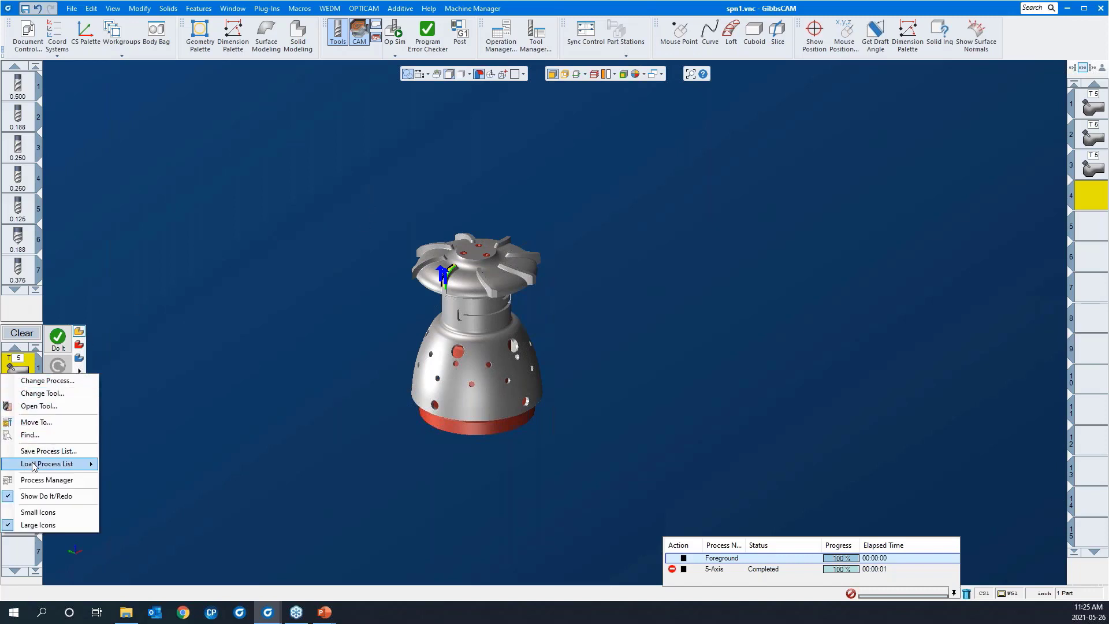
pyautogui.moveTo(52, 464)
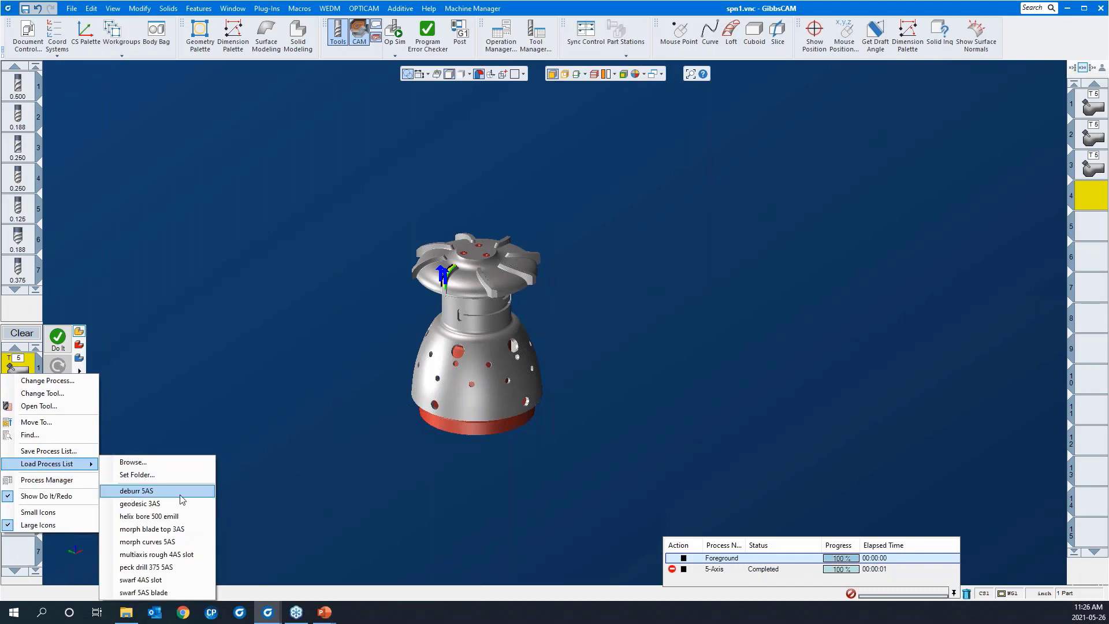
pyautogui.click(262, 393)
pyautogui.moveTo(347, 178); pyautogui.dragTo(584, 426)
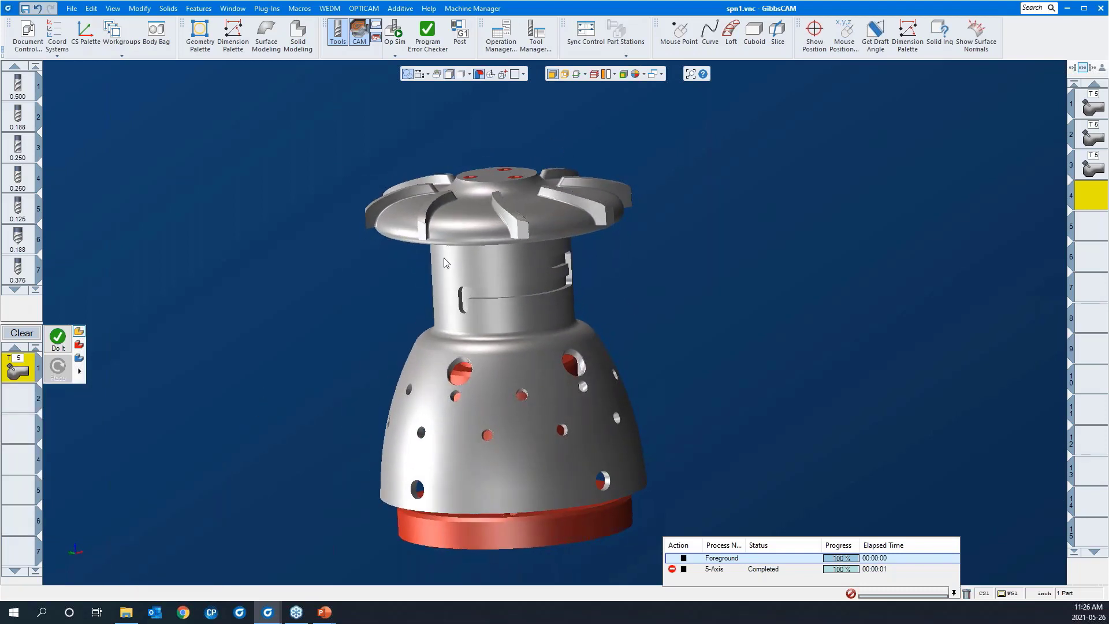
pyautogui.moveTo(280, 124); pyautogui.dragTo(751, 438)
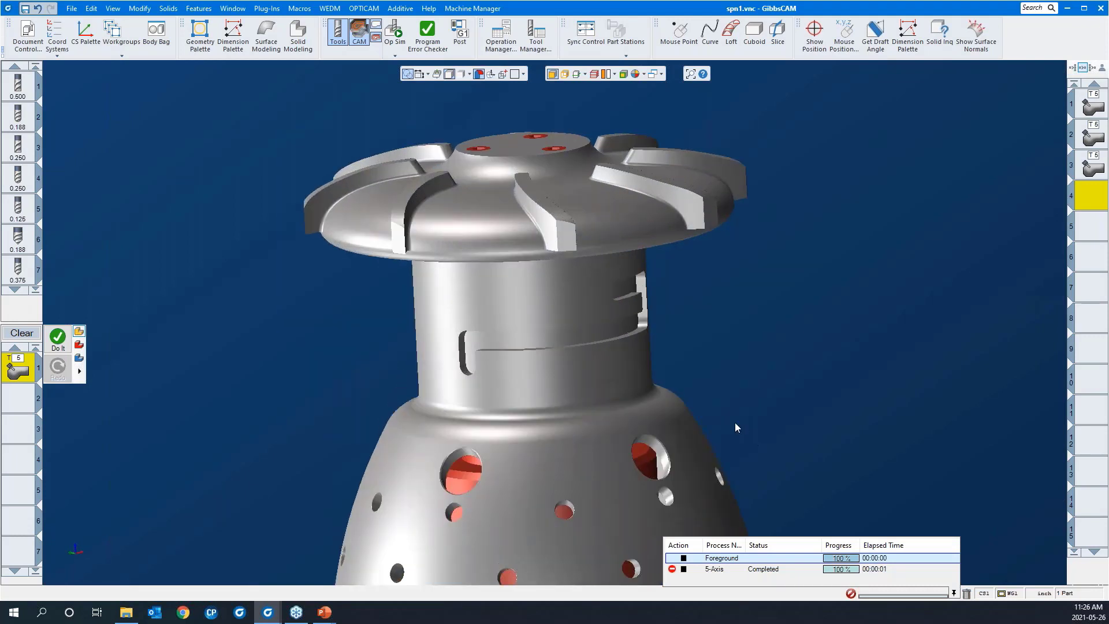
# - Examine the slot cut around the part's neck from several sides, highlighting its floor face
pyautogui.click(598, 330)
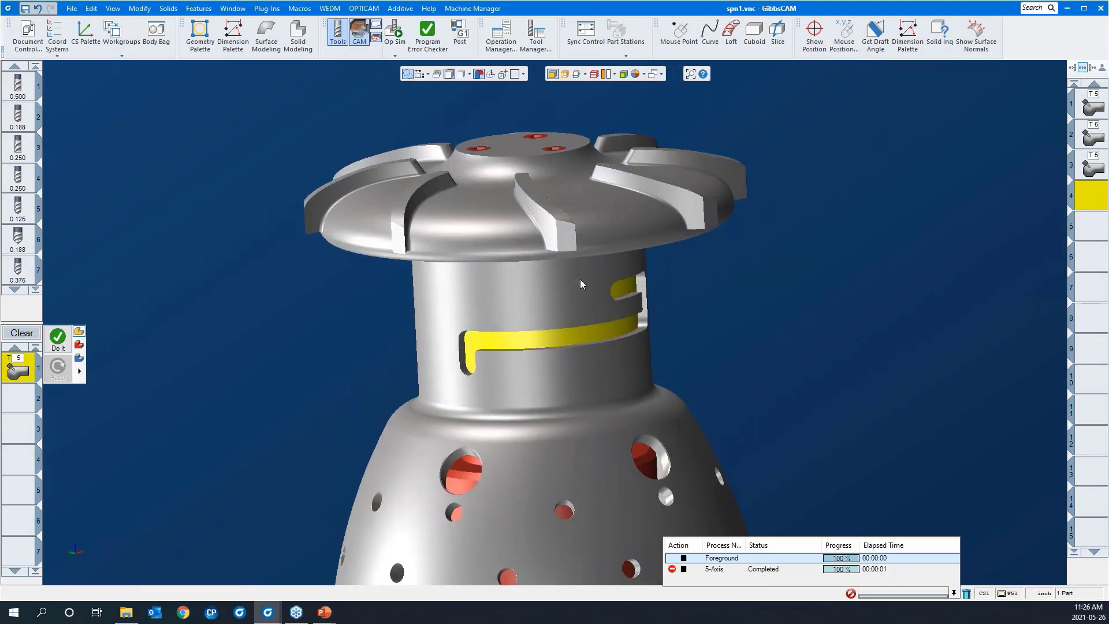
pyautogui.moveTo(580, 279); pyautogui.dragTo(595, 162, button='middle')
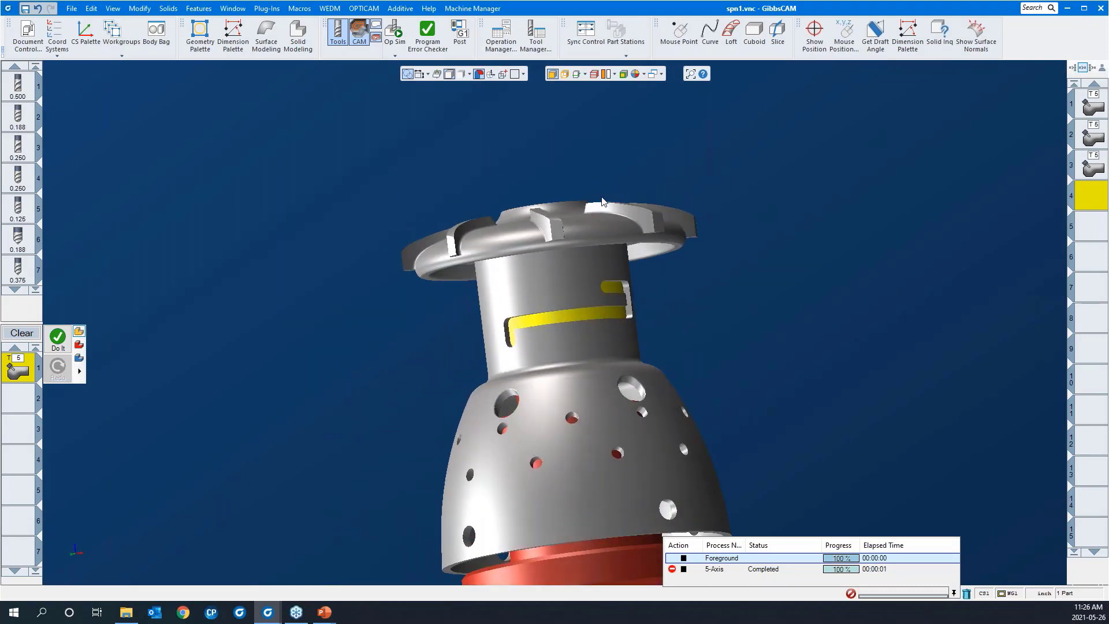
pyautogui.moveTo(602, 202); pyautogui.dragTo(586, 410, button='middle')
pyautogui.scroll(-3, 484, 225)
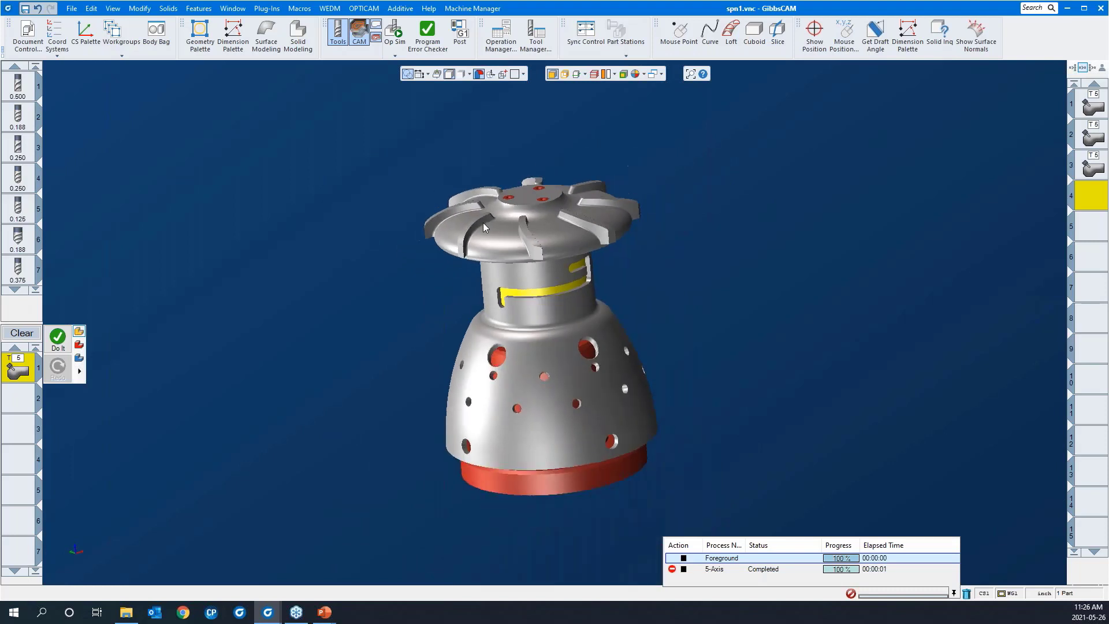
pyautogui.moveTo(484, 225); pyautogui.dragTo(624, 208, button='middle')
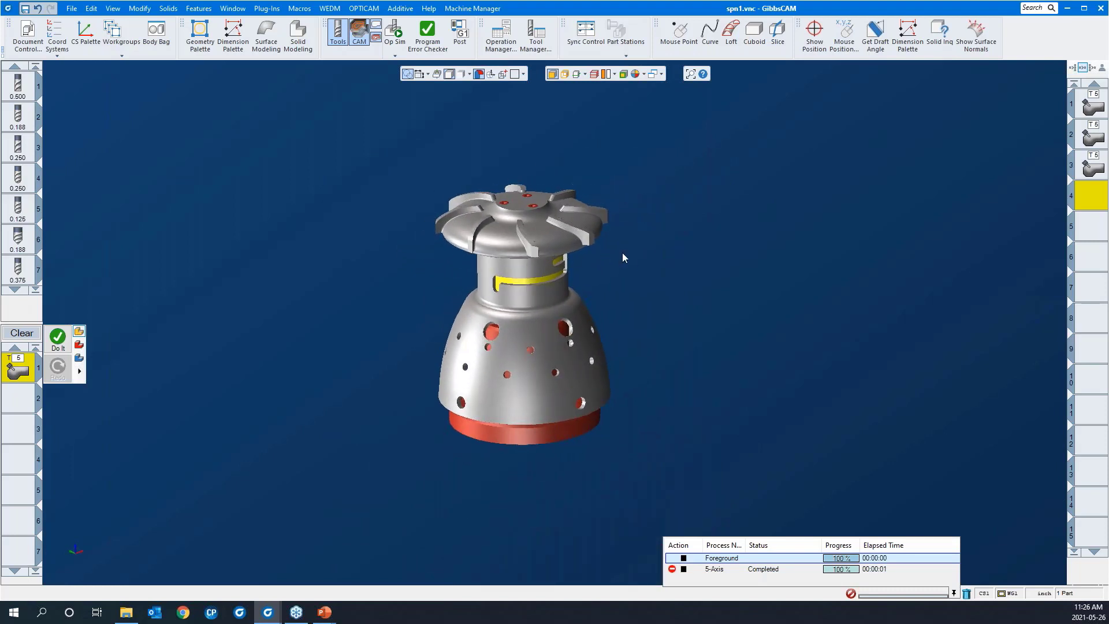
pyautogui.moveTo(582, 152); pyautogui.dragTo(638, 318, button='middle')
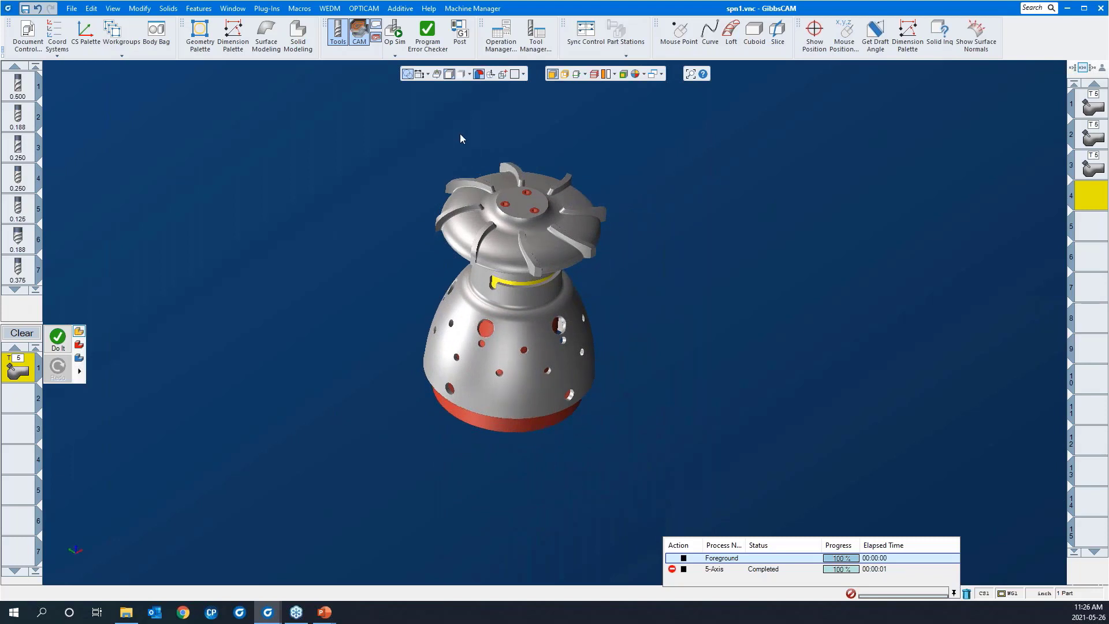
pyautogui.moveTo(462, 138); pyautogui.dragTo(548, 411, button='middle')
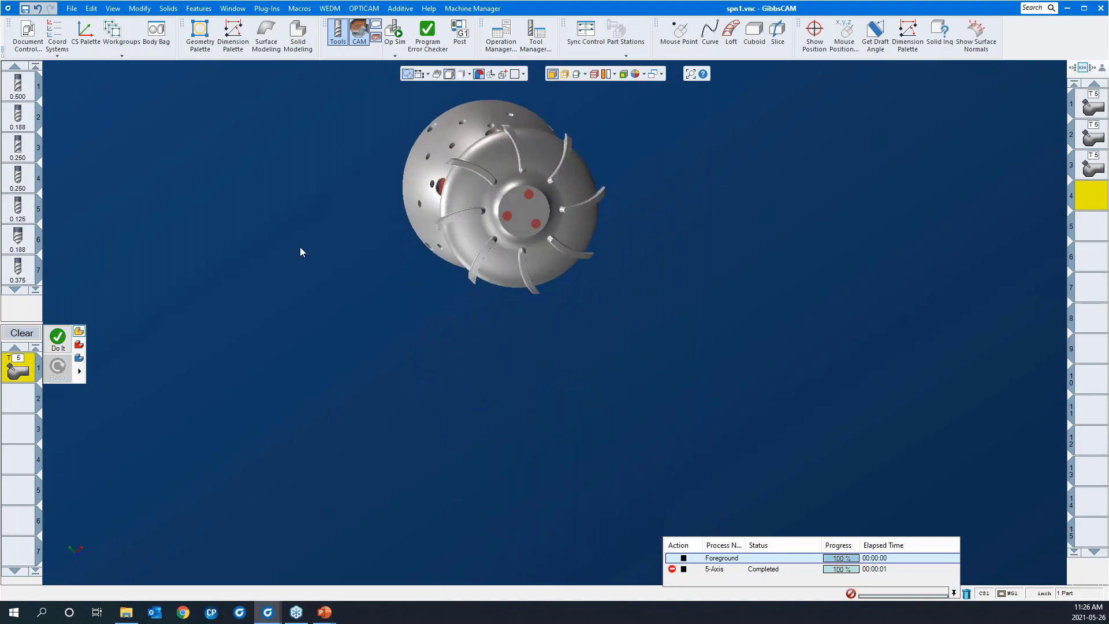
pyautogui.moveTo(300, 250); pyautogui.dragTo(925, 341, button='middle')
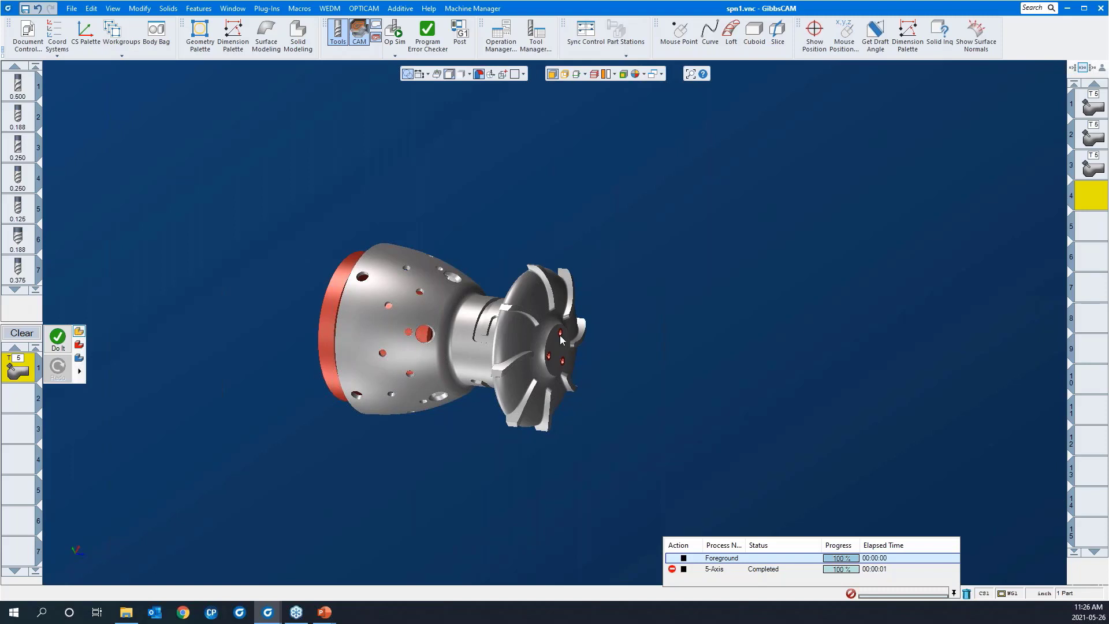
pyautogui.click(477, 334)
pyautogui.moveTo(382, 226); pyautogui.dragTo(644, 397)
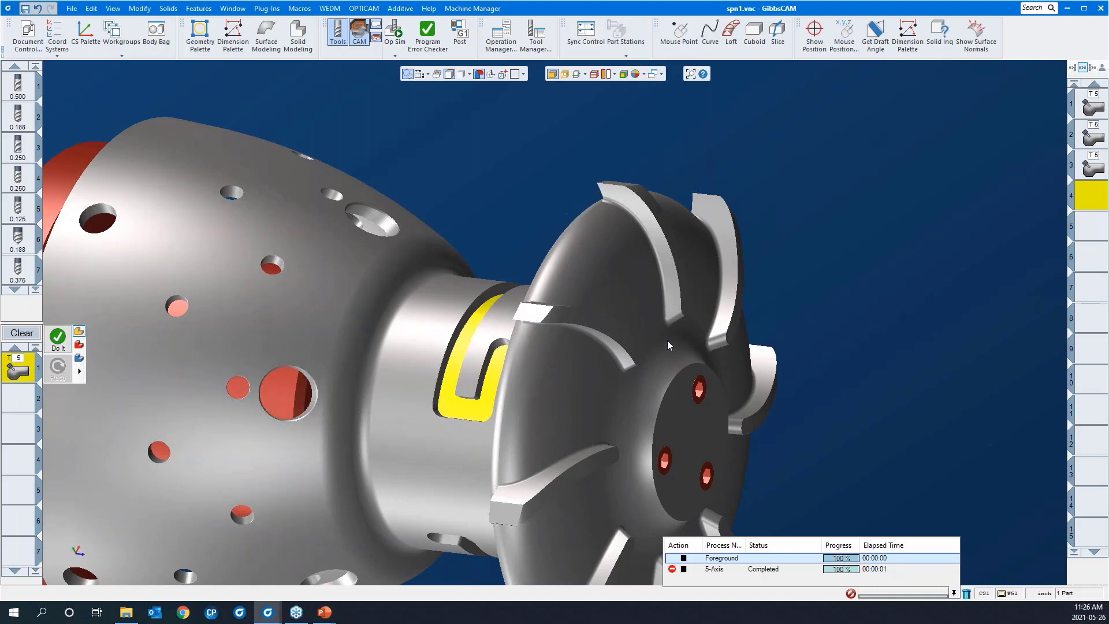
pyautogui.scroll(-3, 635, 329)
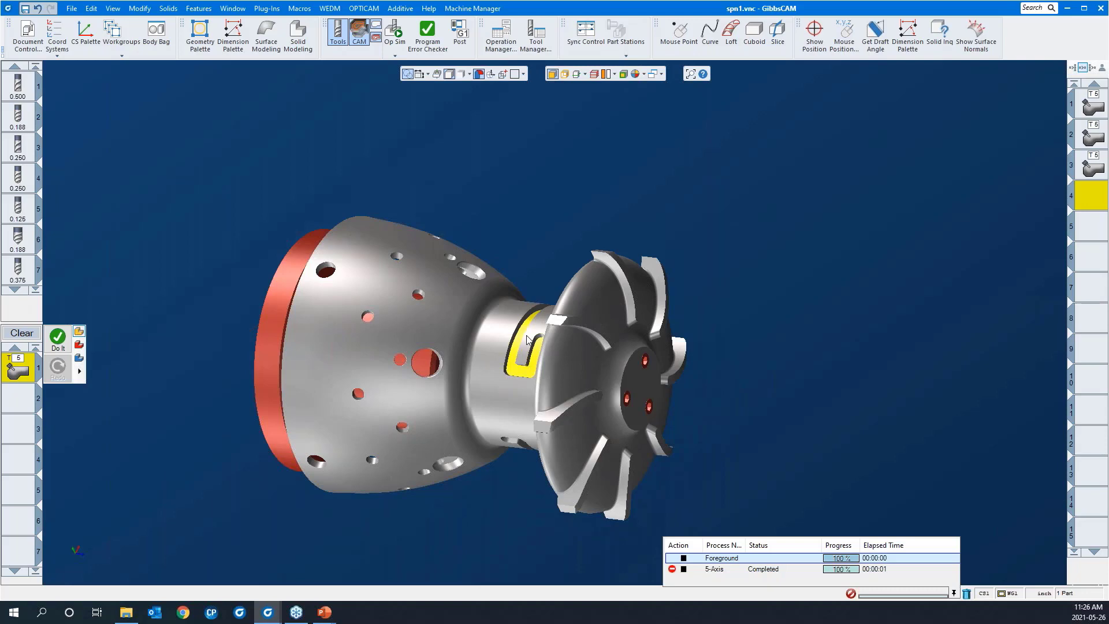
pyautogui.hotkey('ctrl', 'i')
pyautogui.hotkey('ctrl', 'u')
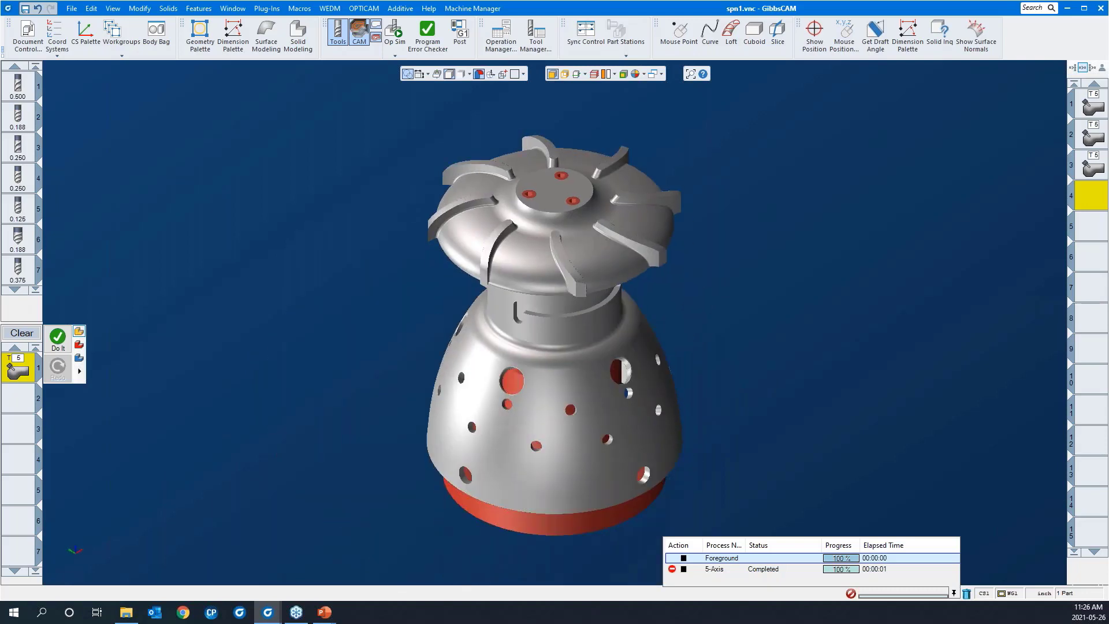
# - Load the saved process list "multiaxis rough 4AS slot"
pyautogui.moveTo(597, 310); pyautogui.dragTo(553, 160, button='middle')
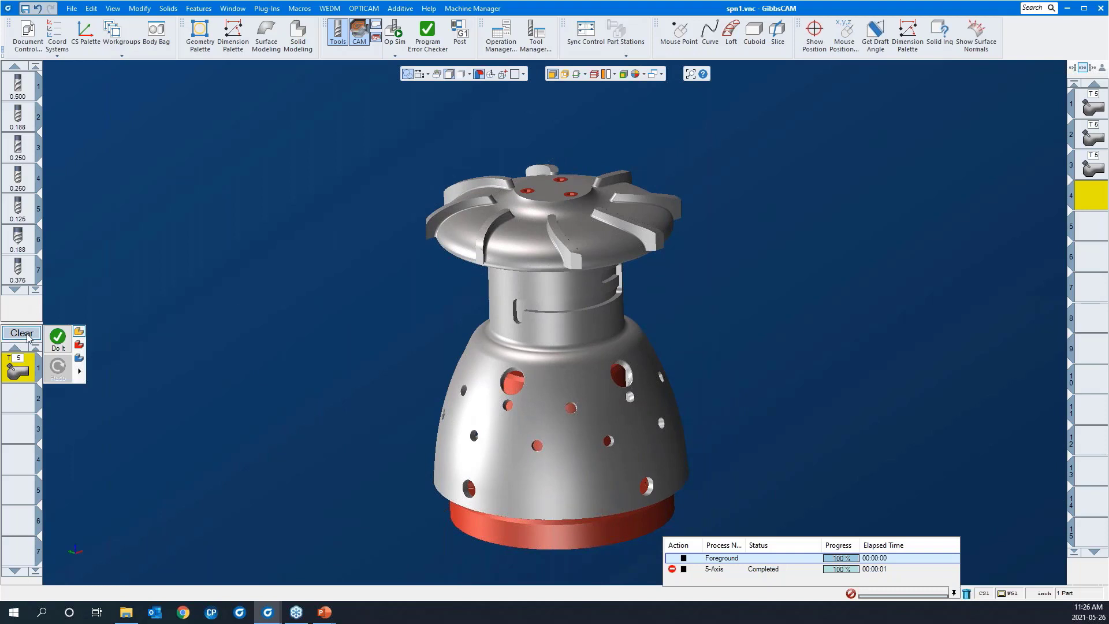
pyautogui.rightClick(19, 370)
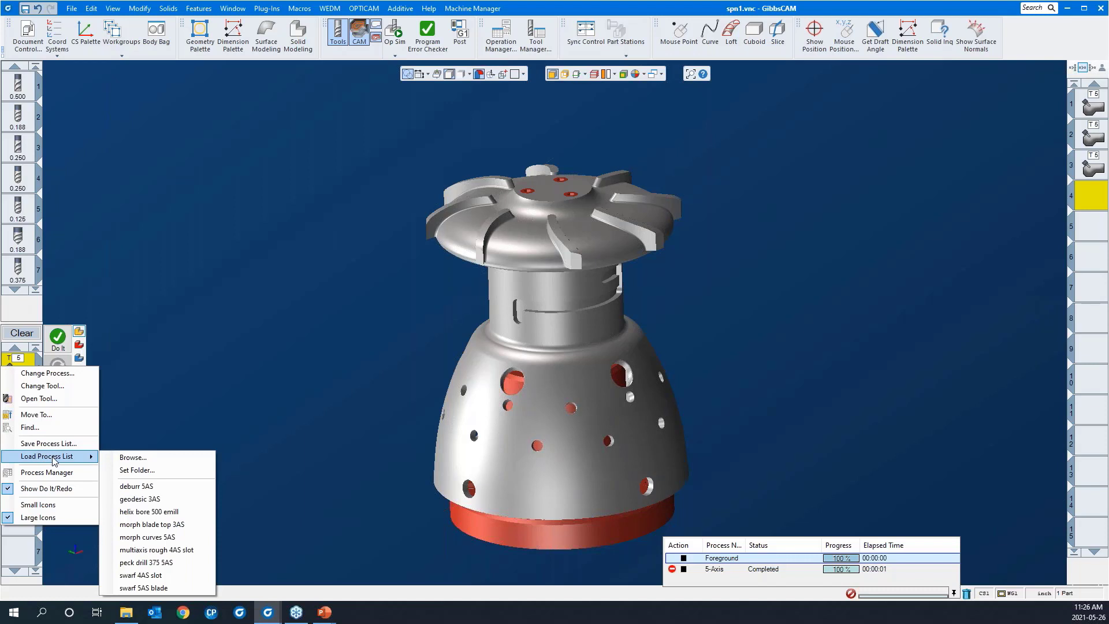
pyautogui.click(165, 550)
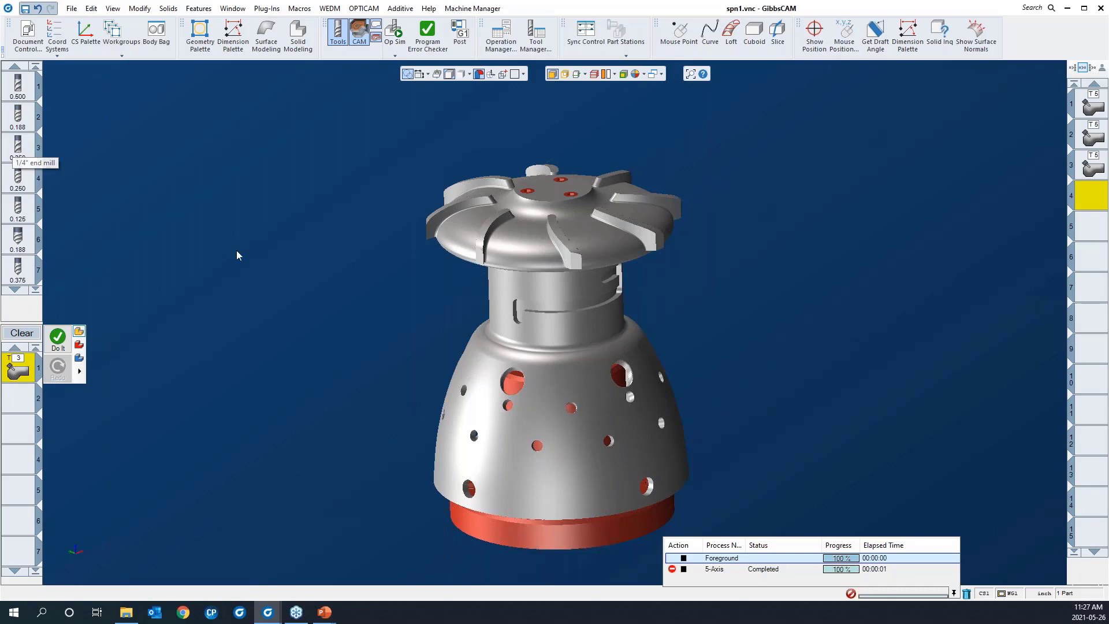
# - Measure the width of the neck slot between its side walls
pyautogui.scroll(5, 578, 279)
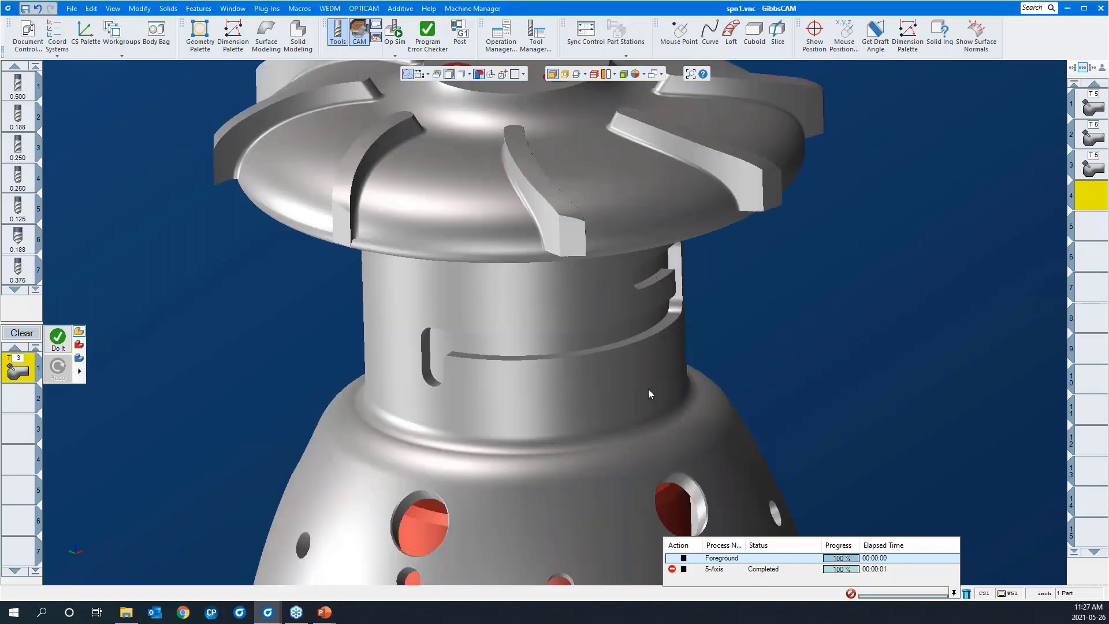
pyautogui.moveTo(540, 399); pyautogui.dragTo(627, 84, button='middle')
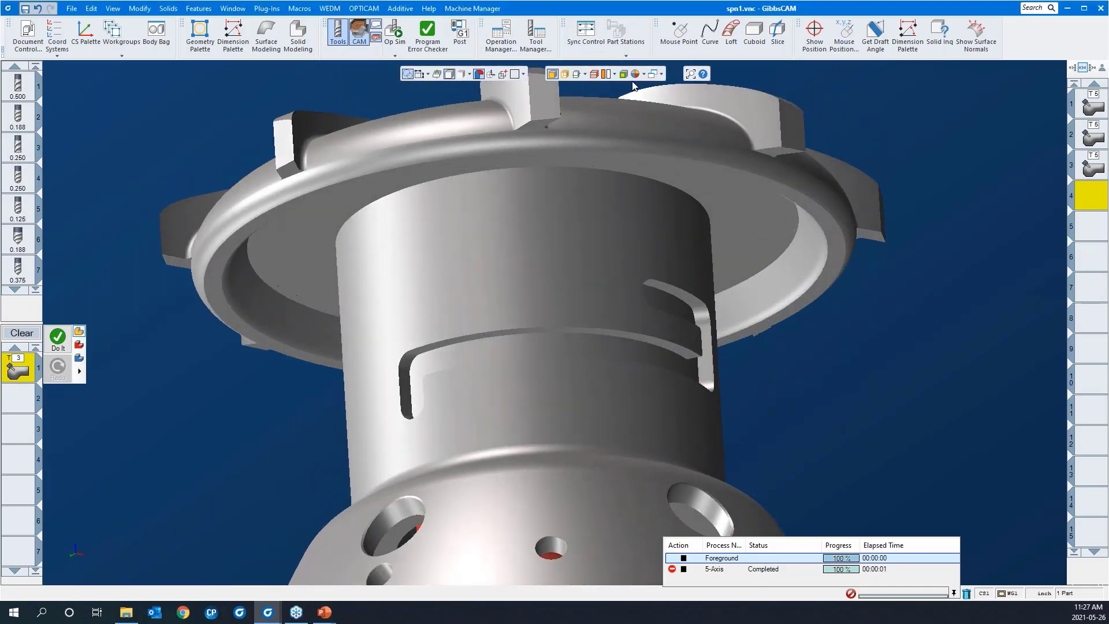
pyautogui.click(815, 31)
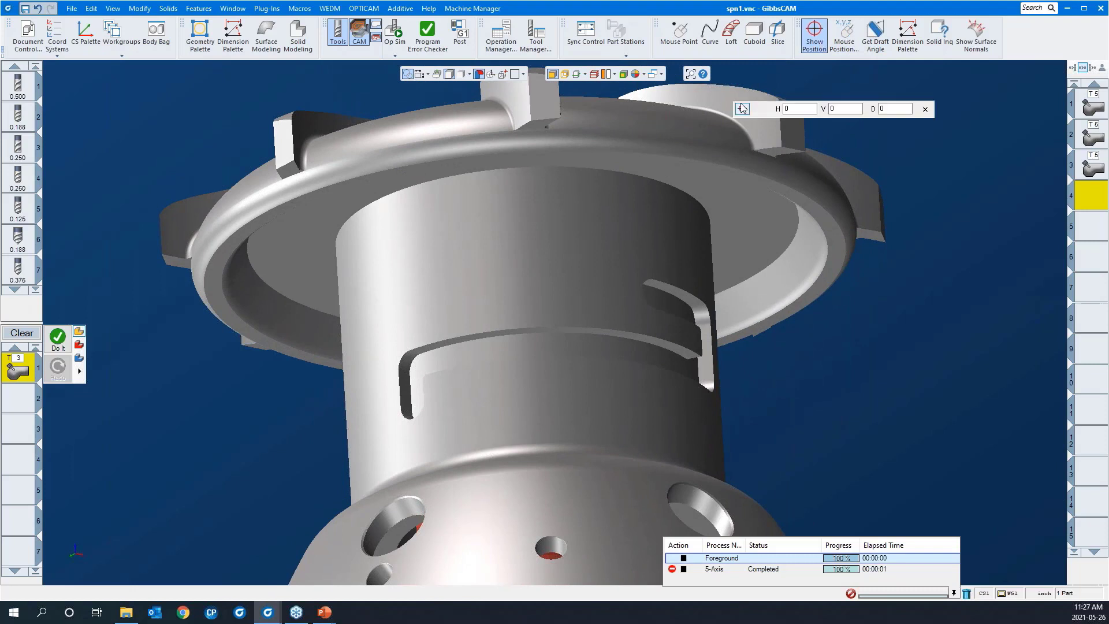
pyautogui.click(658, 341)
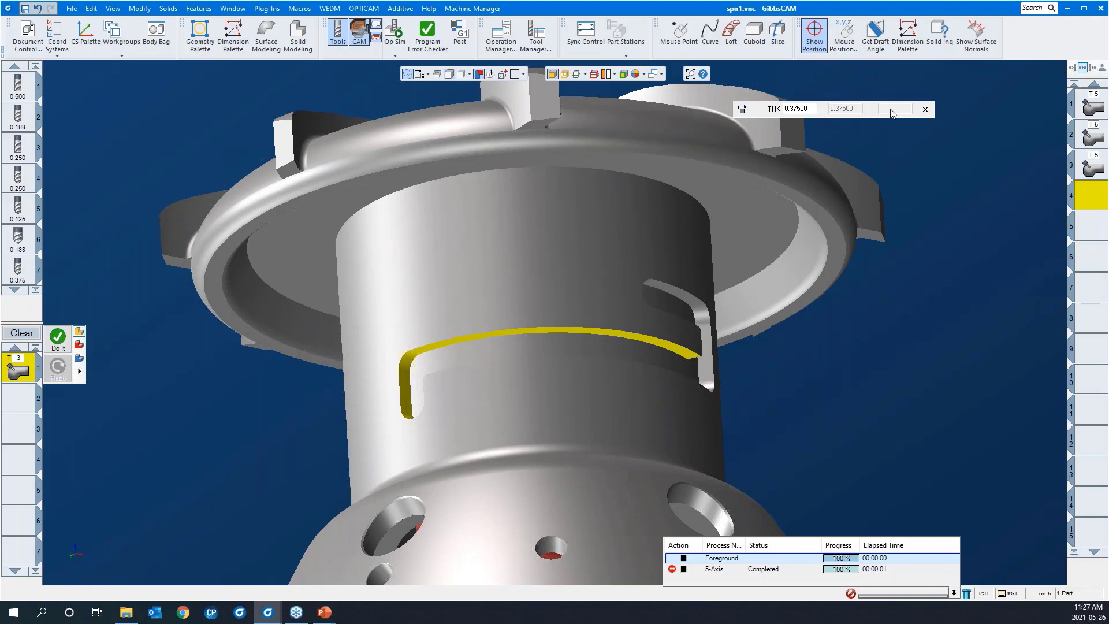
pyautogui.click(925, 110)
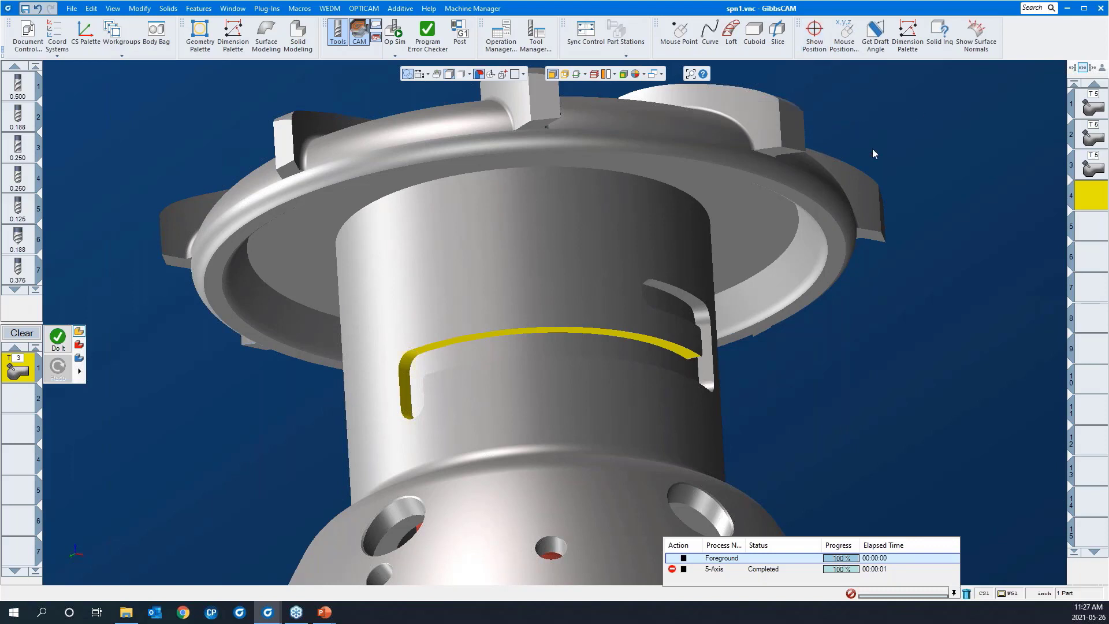
pyautogui.scroll(-4, 617, 250)
pyautogui.moveTo(584, 189); pyautogui.dragTo(634, 484, button='middle')
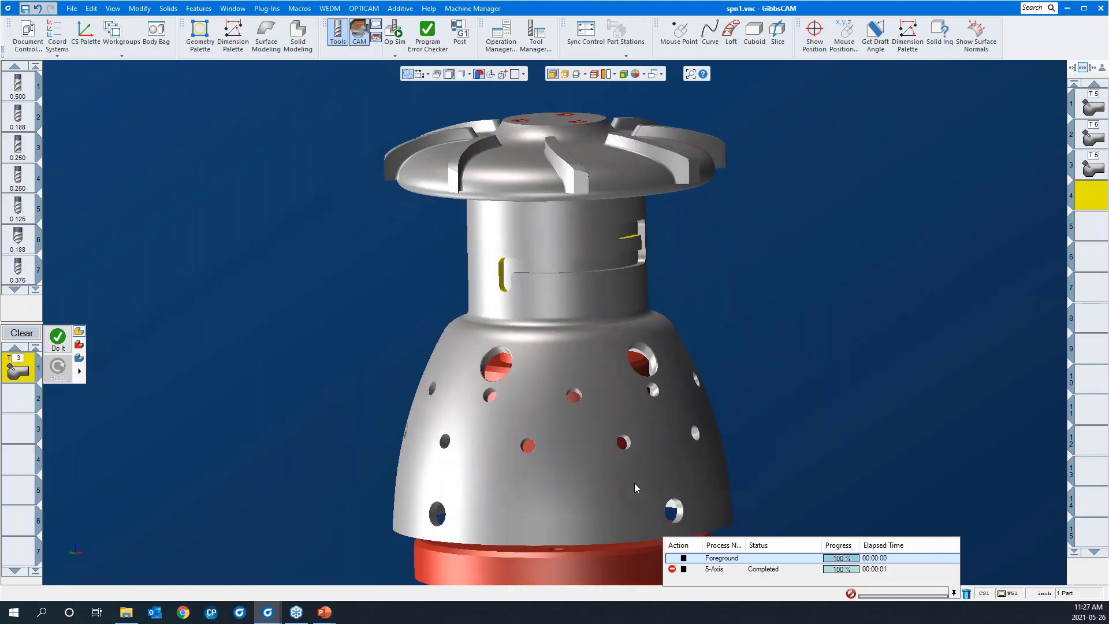
# - Open the loaded 5-axis process's parameters beside the part and bring up its surface path settings
pyautogui.doubleClick(13, 371)
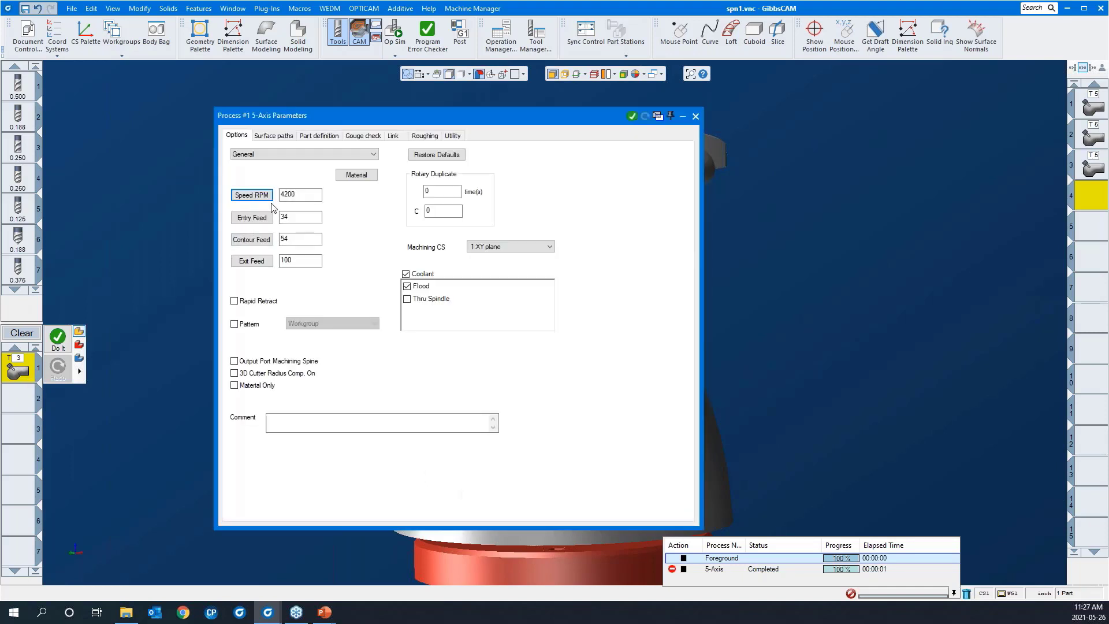
pyautogui.moveTo(289, 111); pyautogui.dragTo(164, 94)
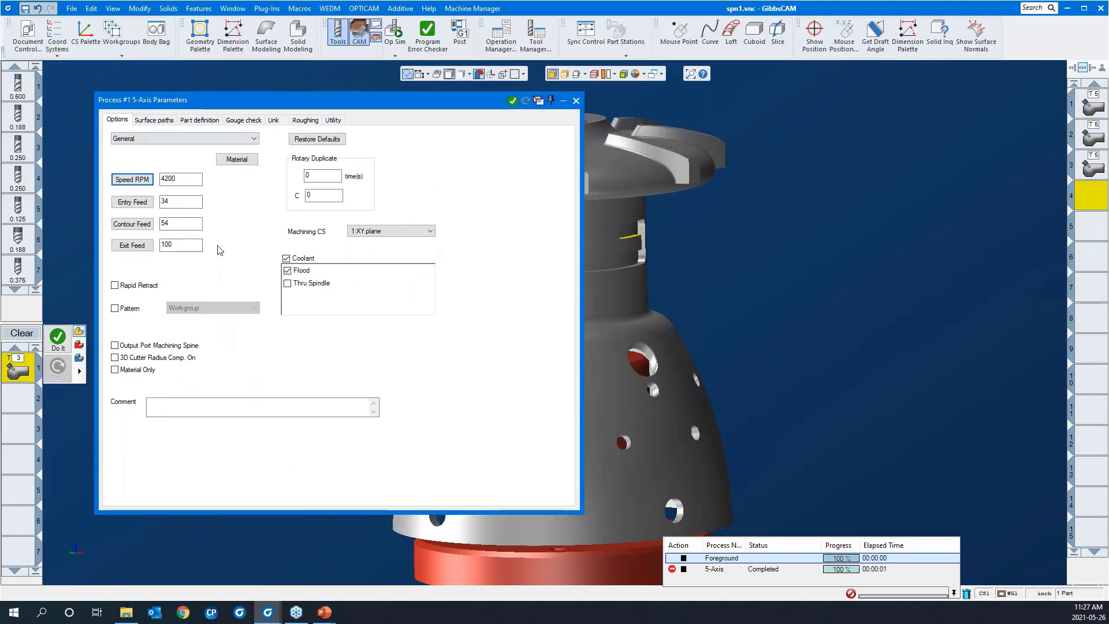
pyautogui.click(161, 121)
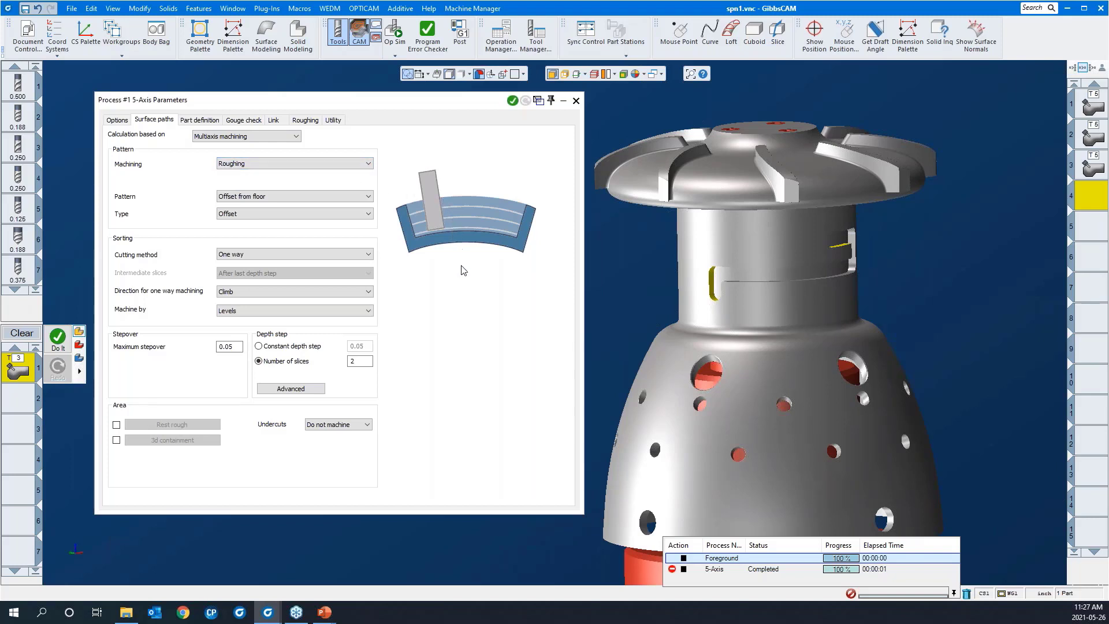
# - Try the Adaptive type for the offset-from-floor roughing pattern and return it to Offset
pyautogui.click(350, 217)
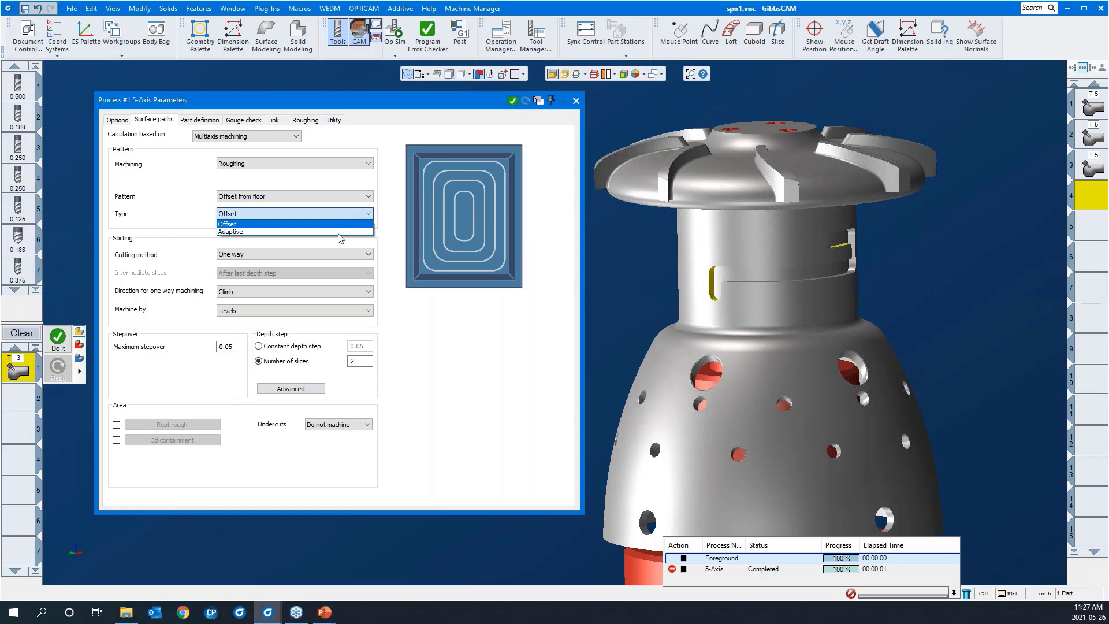
pyautogui.click(338, 232)
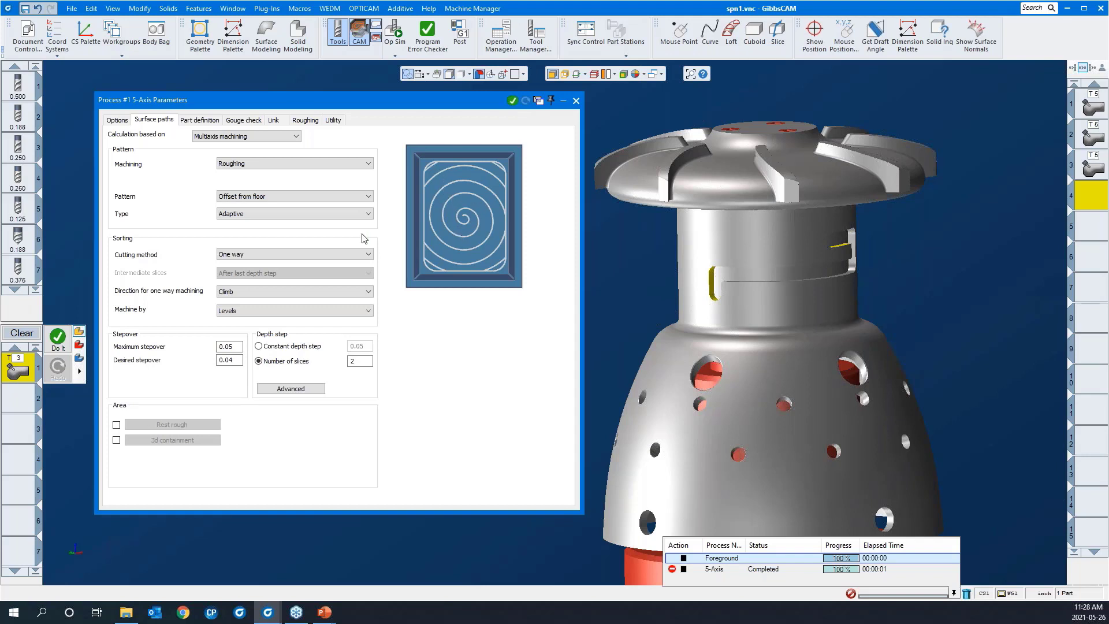
pyautogui.click(287, 219)
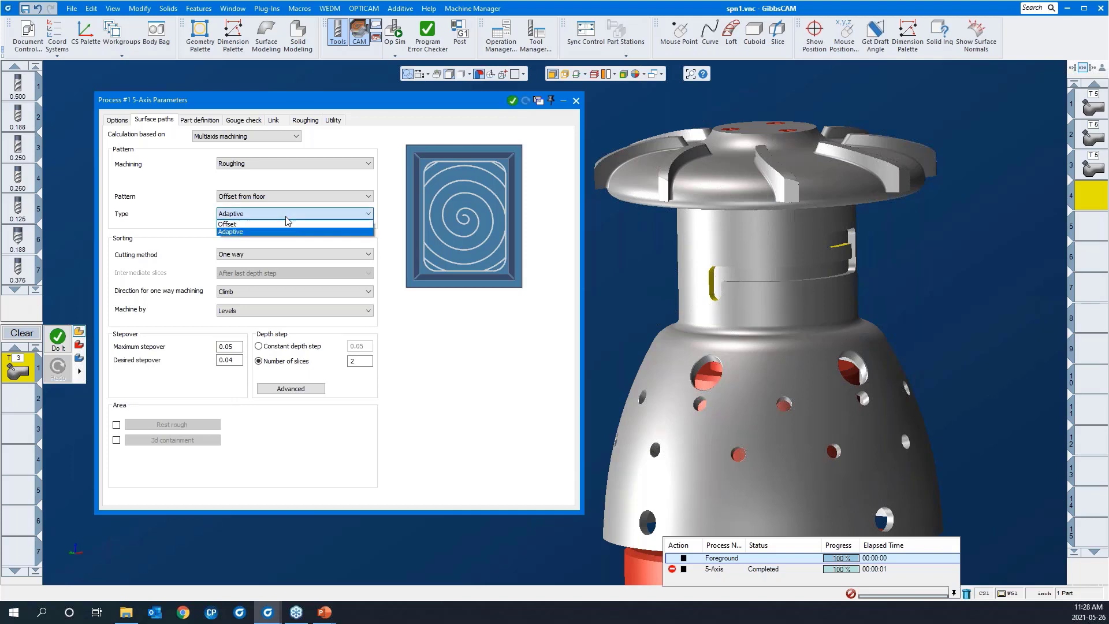
pyautogui.click(282, 225)
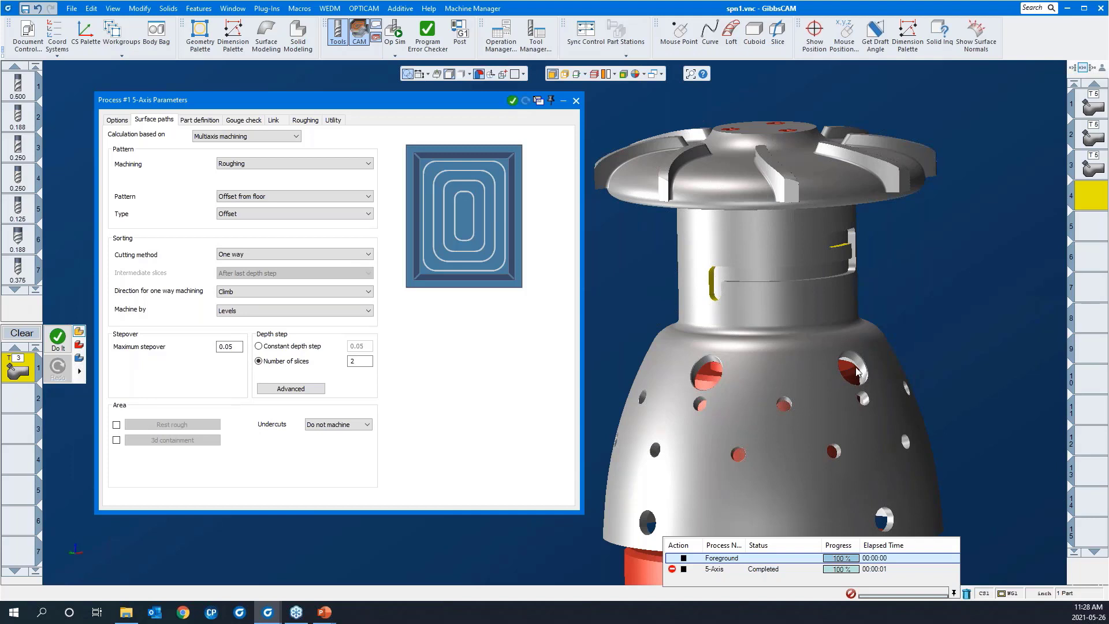
# - Define the cylindrical outer face of the neck as the part surface for the roughing process
pyautogui.scroll(-3, 859, 375)
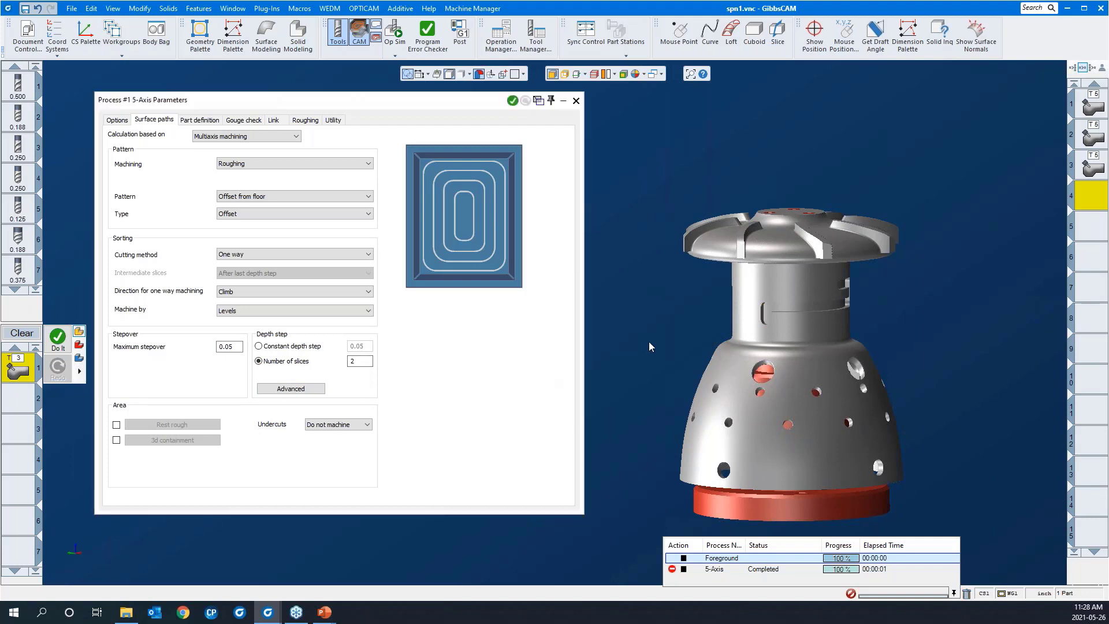
pyautogui.click(197, 124)
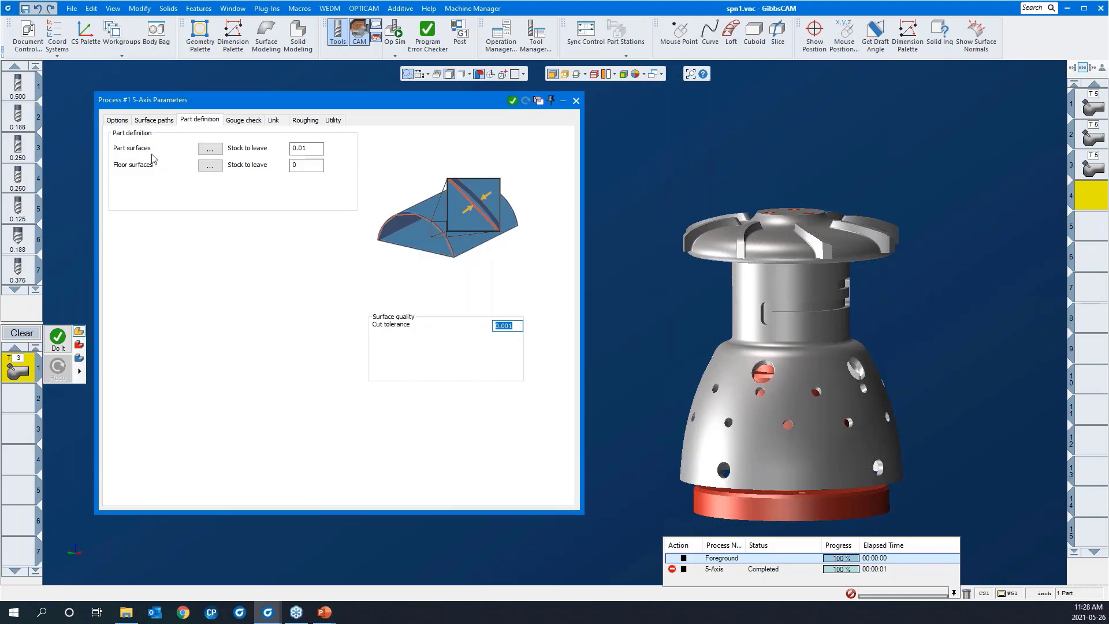
pyautogui.click(211, 151)
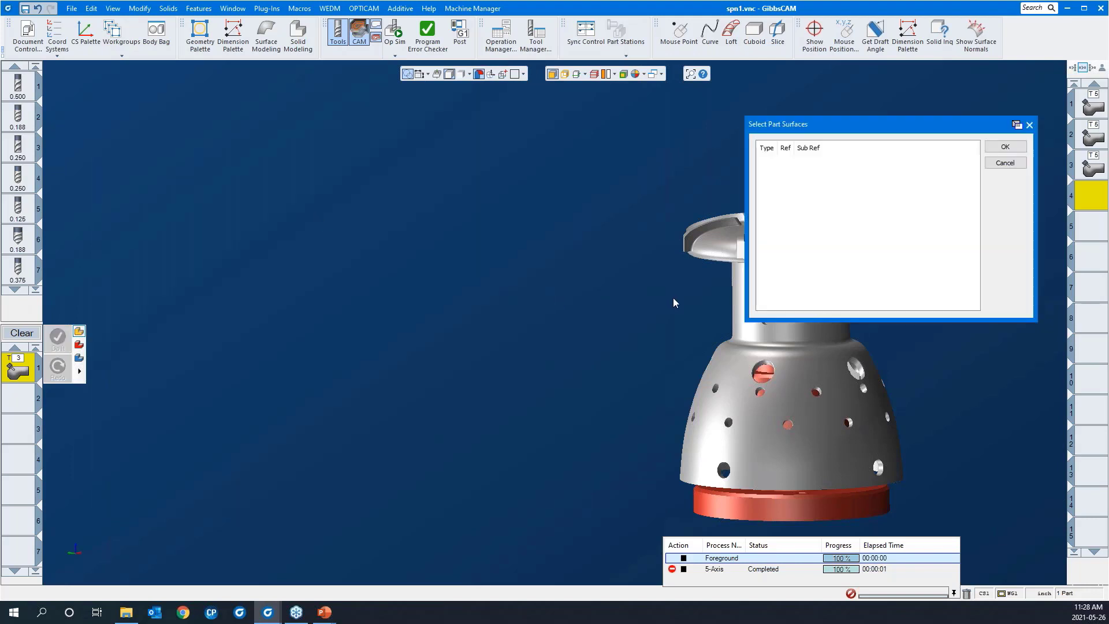
pyautogui.click(740, 327)
pyautogui.moveTo(611, 306); pyautogui.dragTo(401, 301, button='middle')
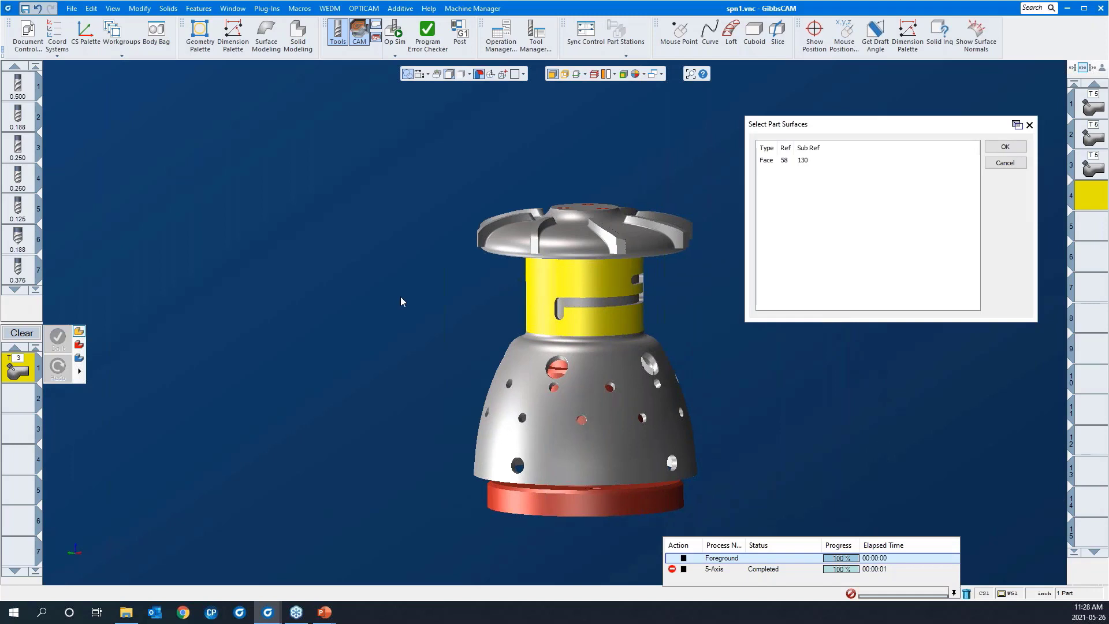
pyautogui.click(1002, 147)
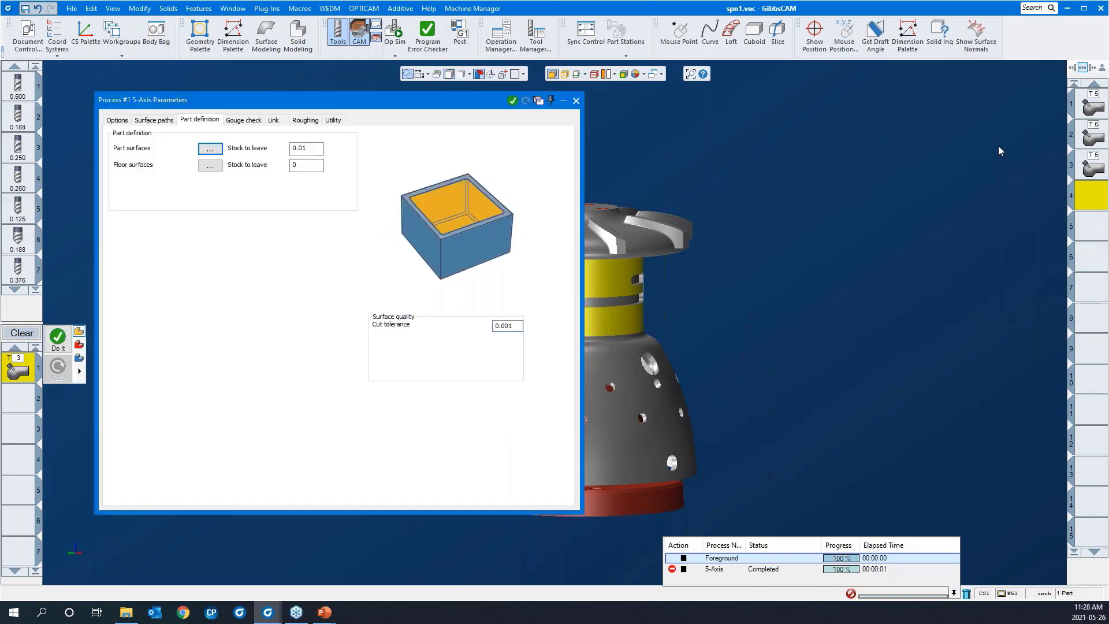
pyautogui.click(310, 151)
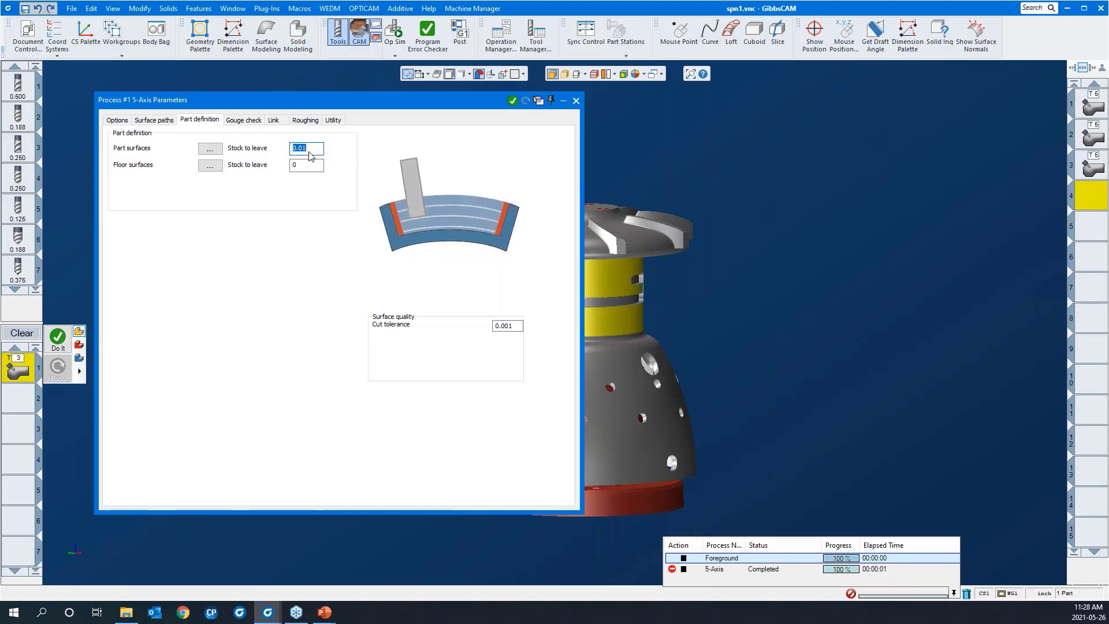
# - Define the bottom face of the neck slot as the floor surface for the roughing process
pyautogui.moveTo(763, 300); pyautogui.dragTo(904, 280, button='middle')
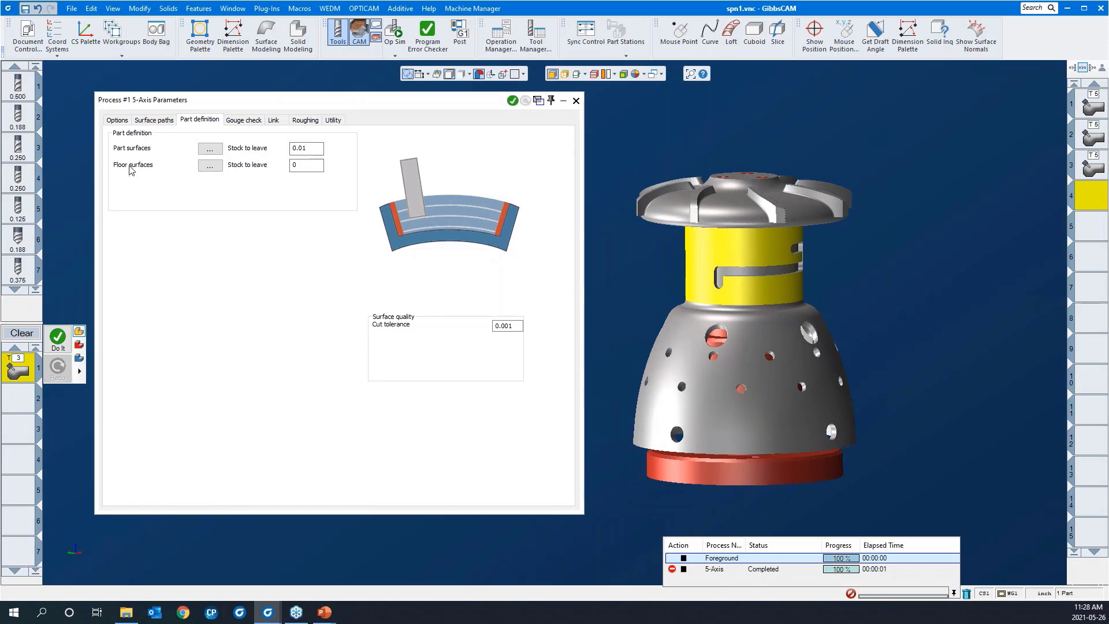
pyautogui.click(210, 165)
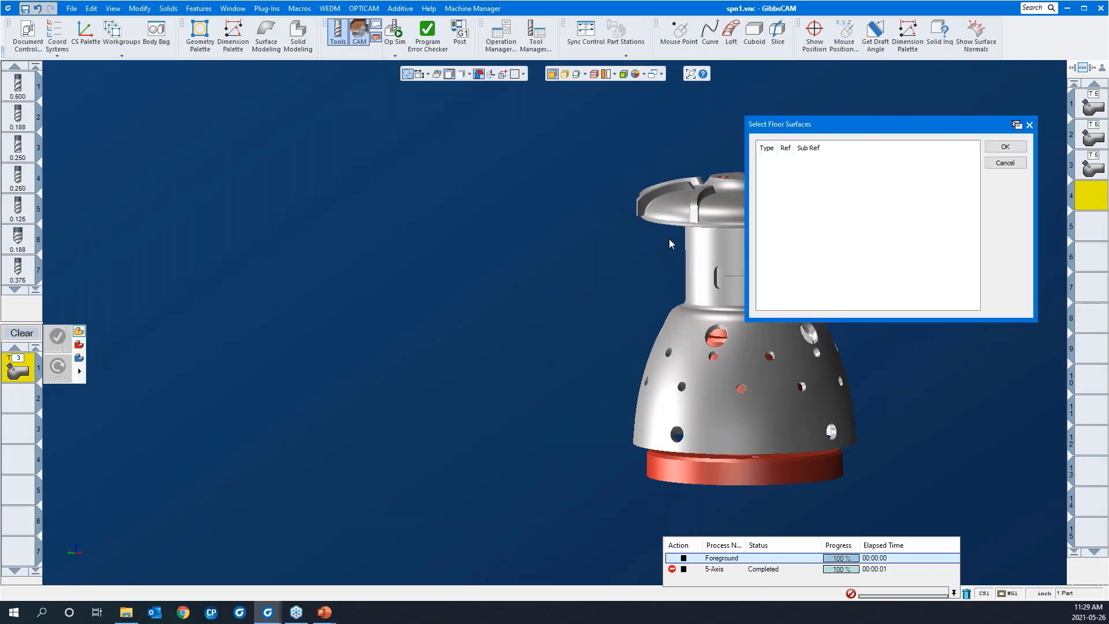
pyautogui.scroll(5, 815, 303)
pyautogui.click(635, 338)
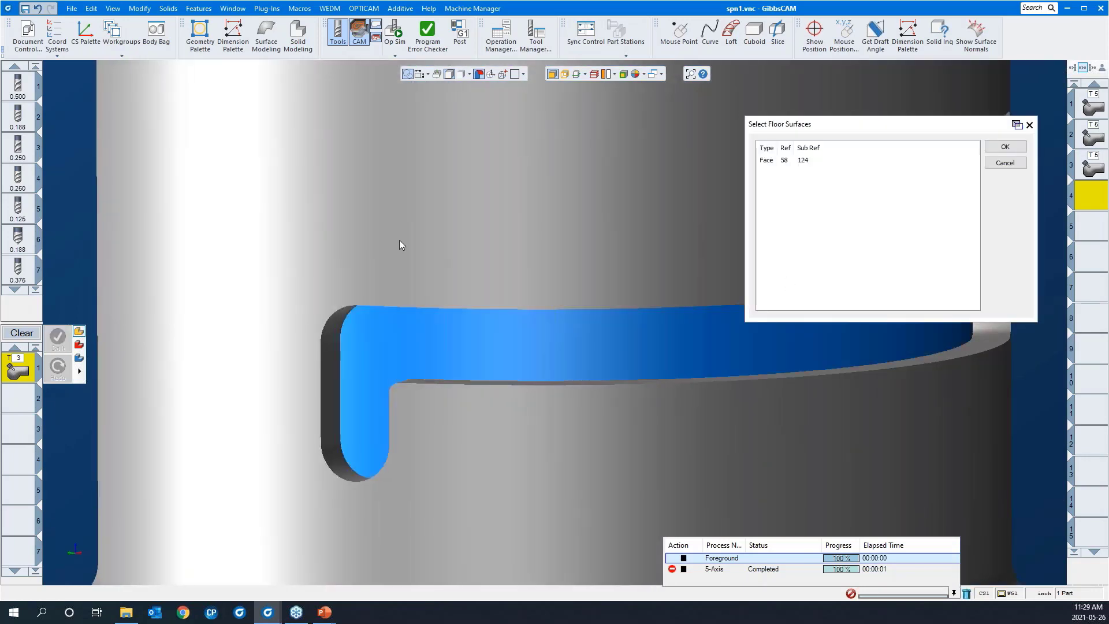
pyautogui.scroll(-5, 378, 234)
pyautogui.moveTo(355, 335); pyautogui.dragTo(414, 325, button='middle')
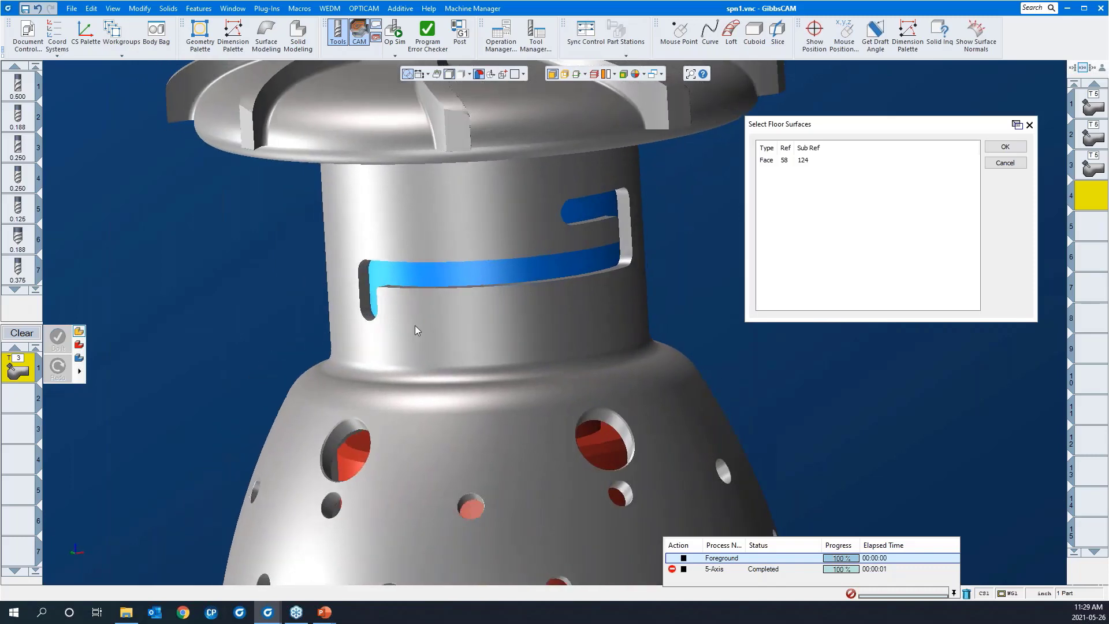
pyautogui.scroll(-1, 415, 324)
pyautogui.click(1006, 149)
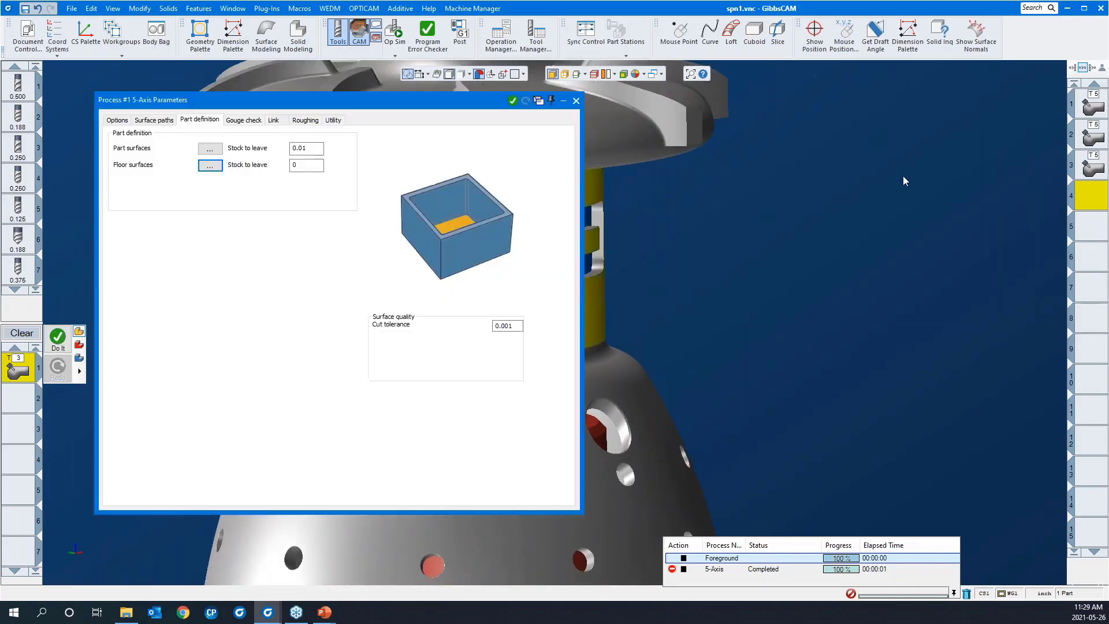
# - Review the process's gouge check, link and roughing settings, including the first-entry ramp, ramp angle and maximum ramp diameter
pyautogui.click(236, 121)
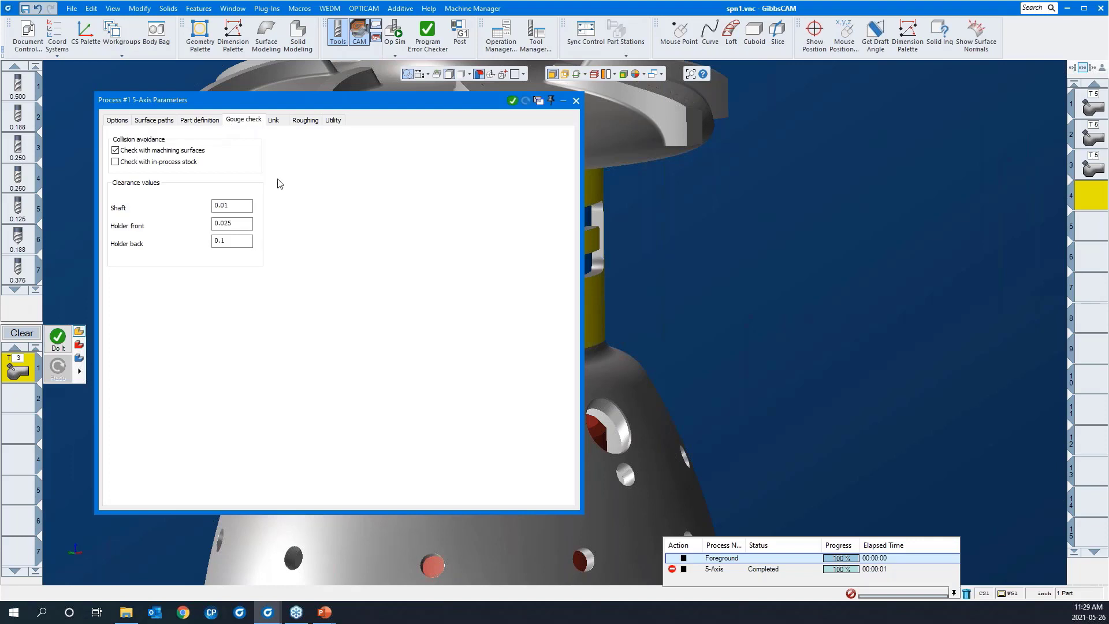
pyautogui.click(275, 123)
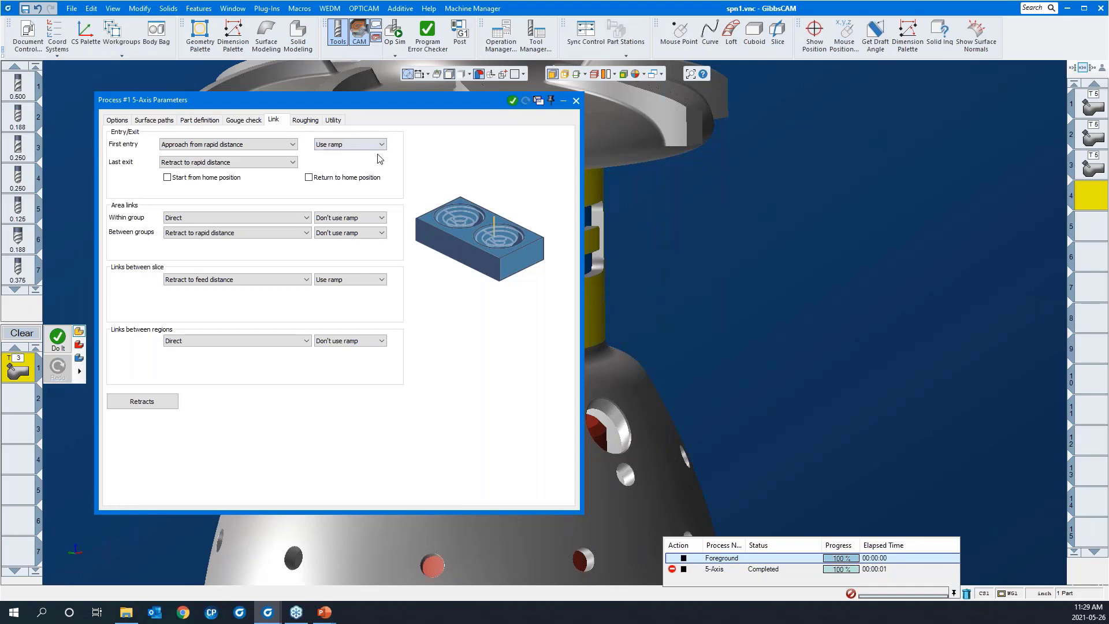
pyautogui.moveTo(751, 300); pyautogui.dragTo(948, 297, button='middle')
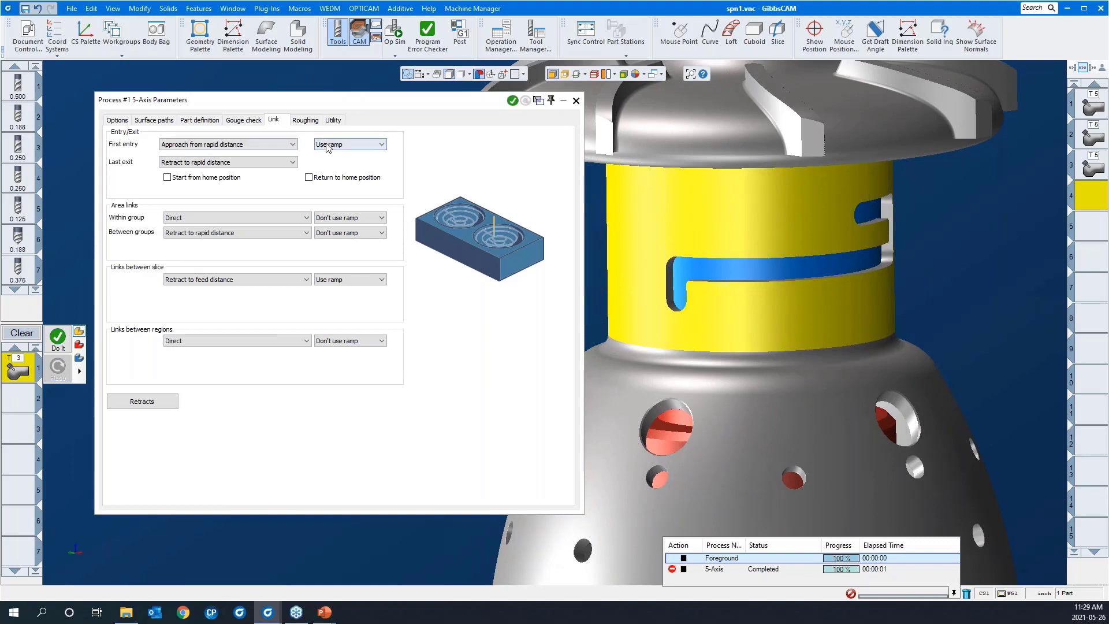
pyautogui.click(302, 123)
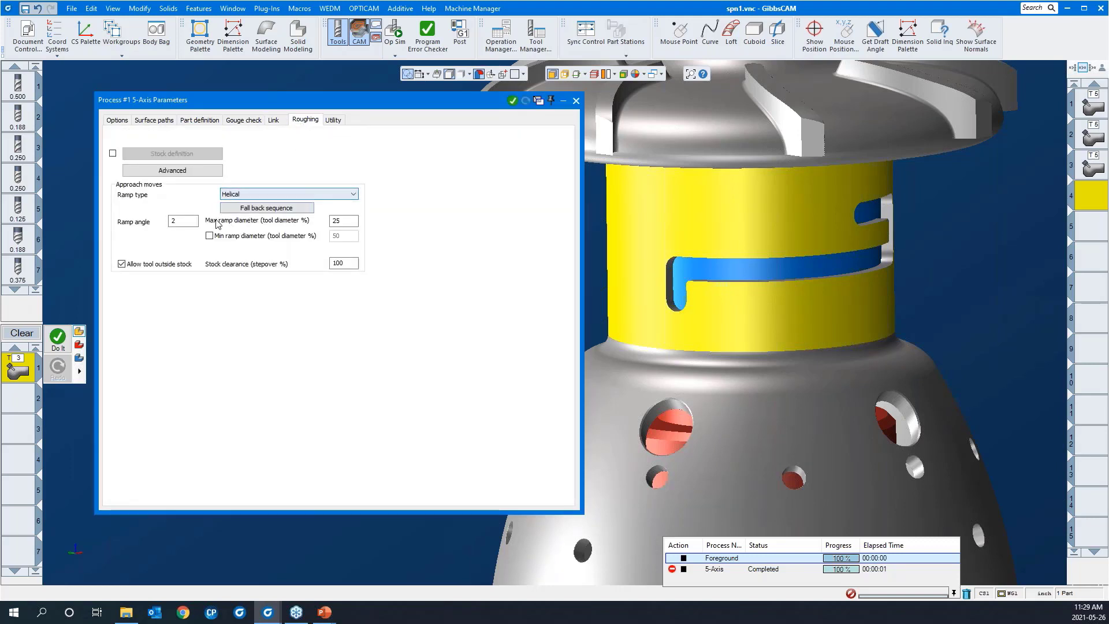
pyautogui.doubleClick(186, 223)
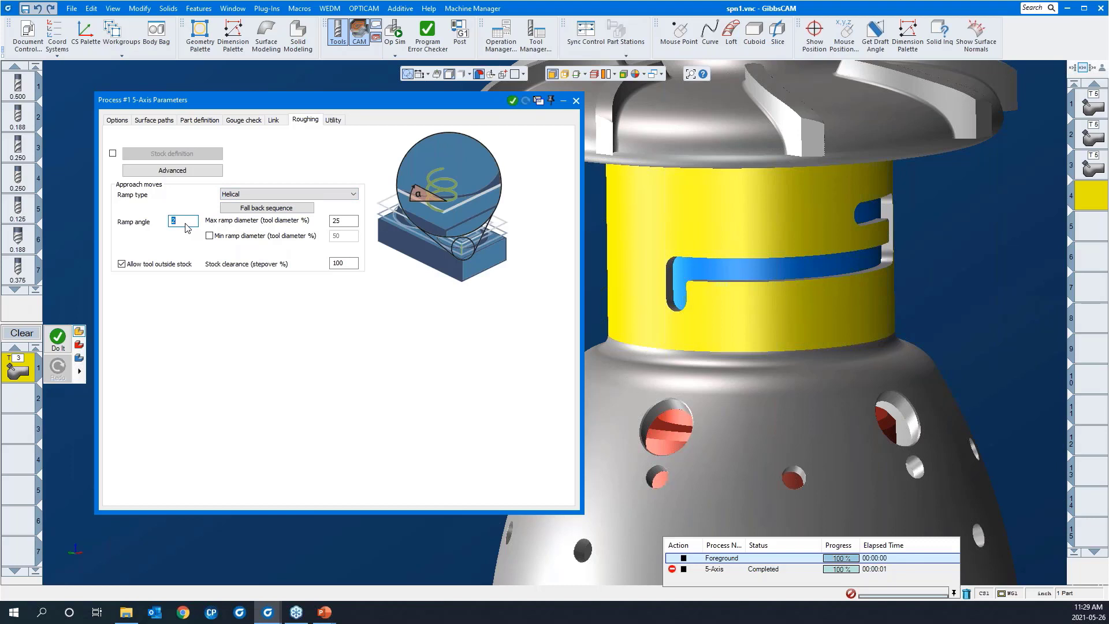
pyautogui.doubleClick(353, 224)
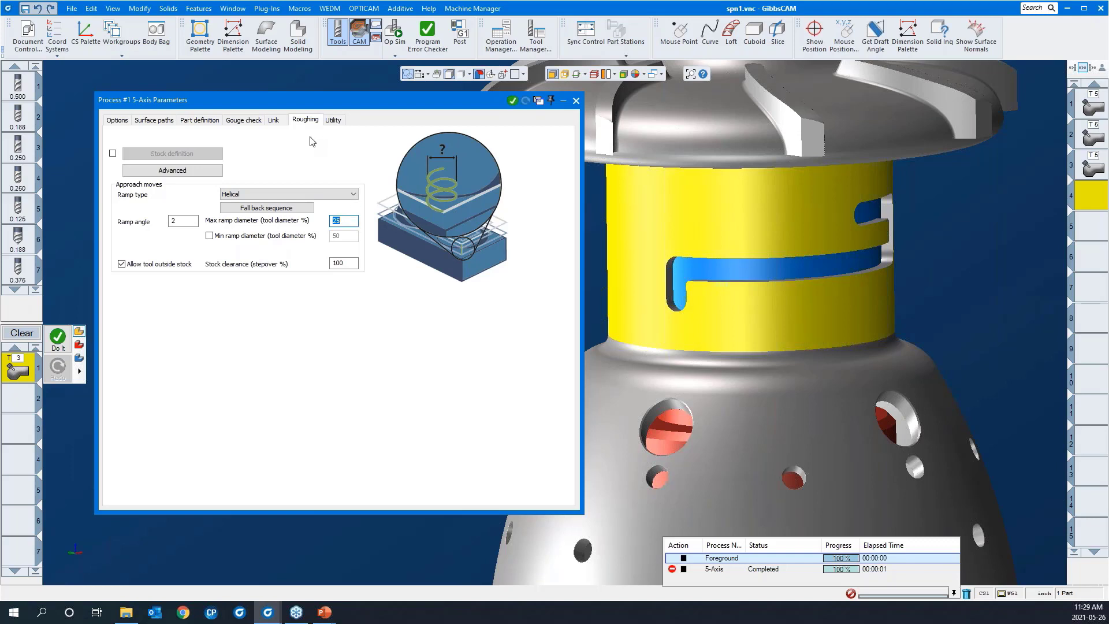
pyautogui.click(274, 121)
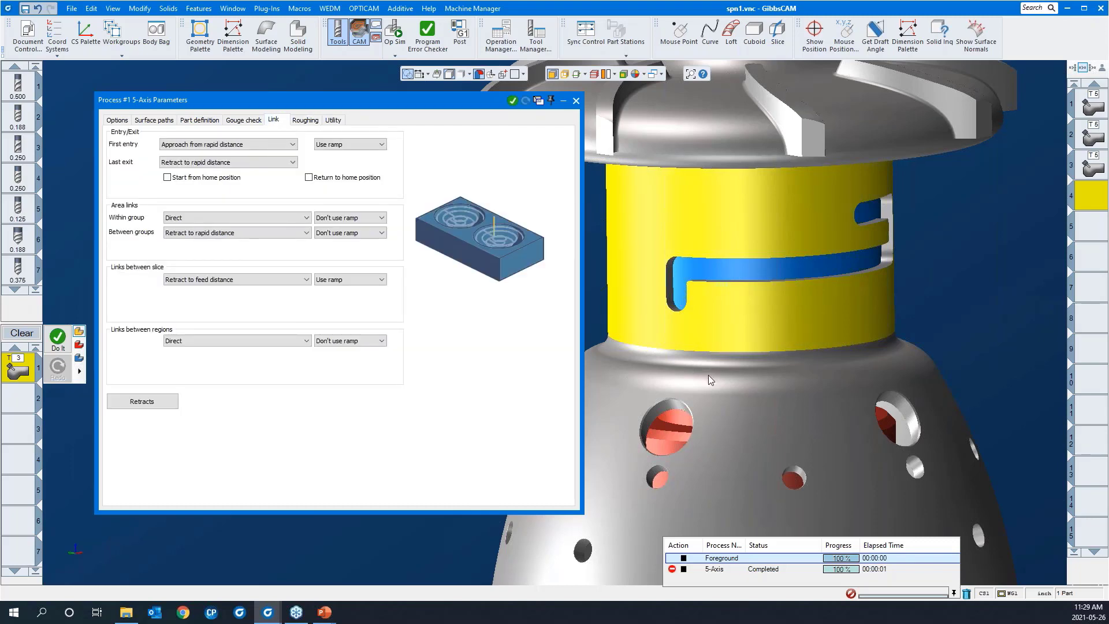
pyautogui.moveTo(708, 375); pyautogui.dragTo(836, 282, button='middle')
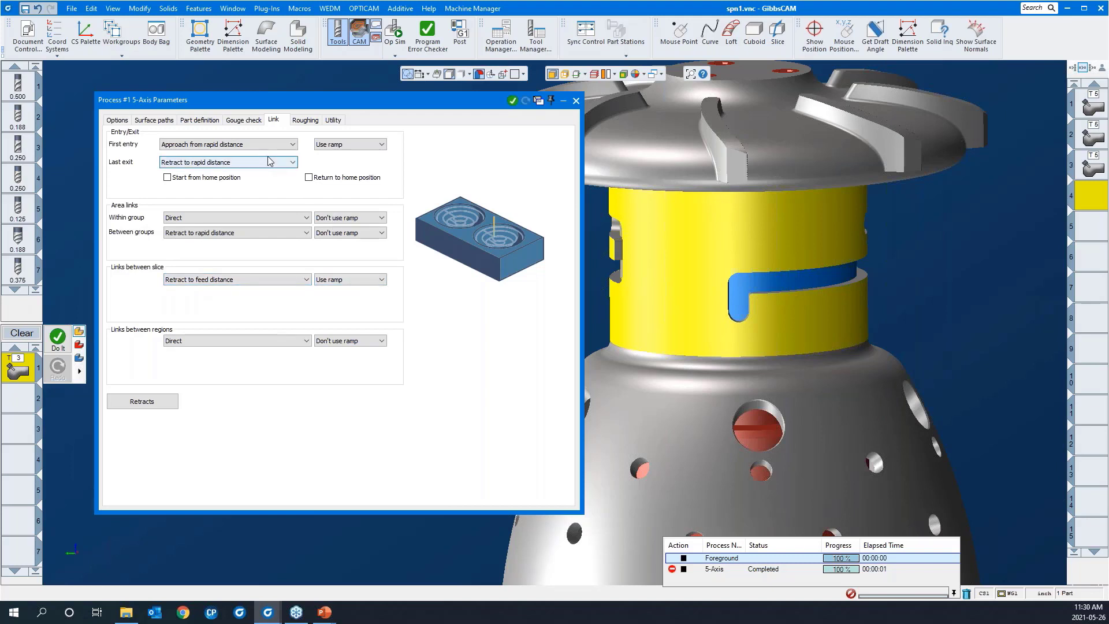
# - Generate the slot roughing toolpath and examine its helical entry up close
pyautogui.doubleClick(272, 99)
pyautogui.rightClick(268, 237)
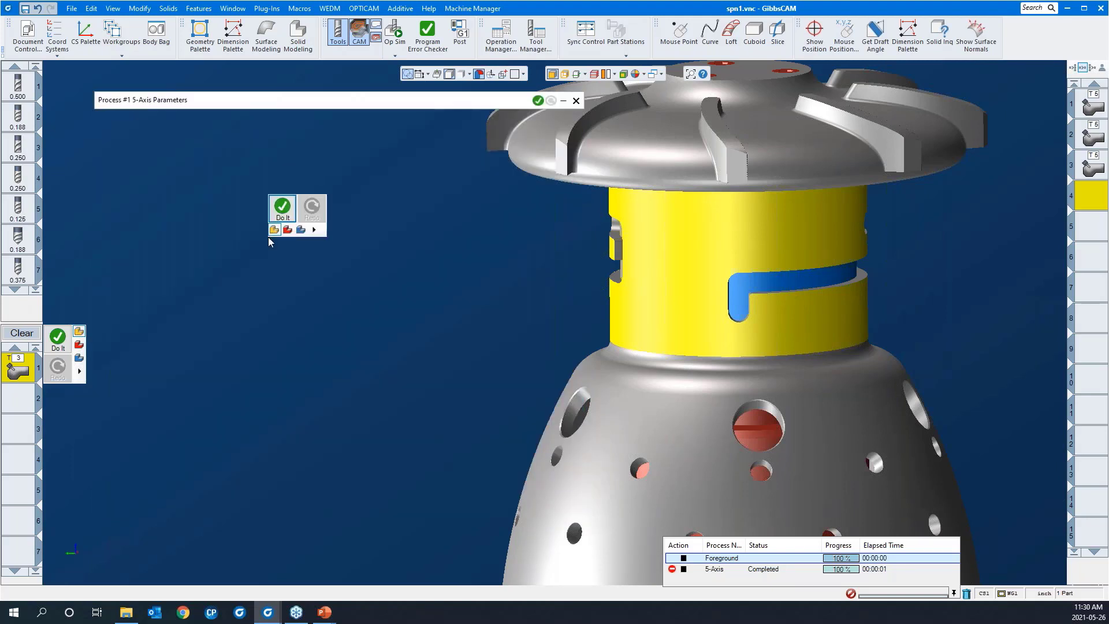
pyautogui.click(282, 211)
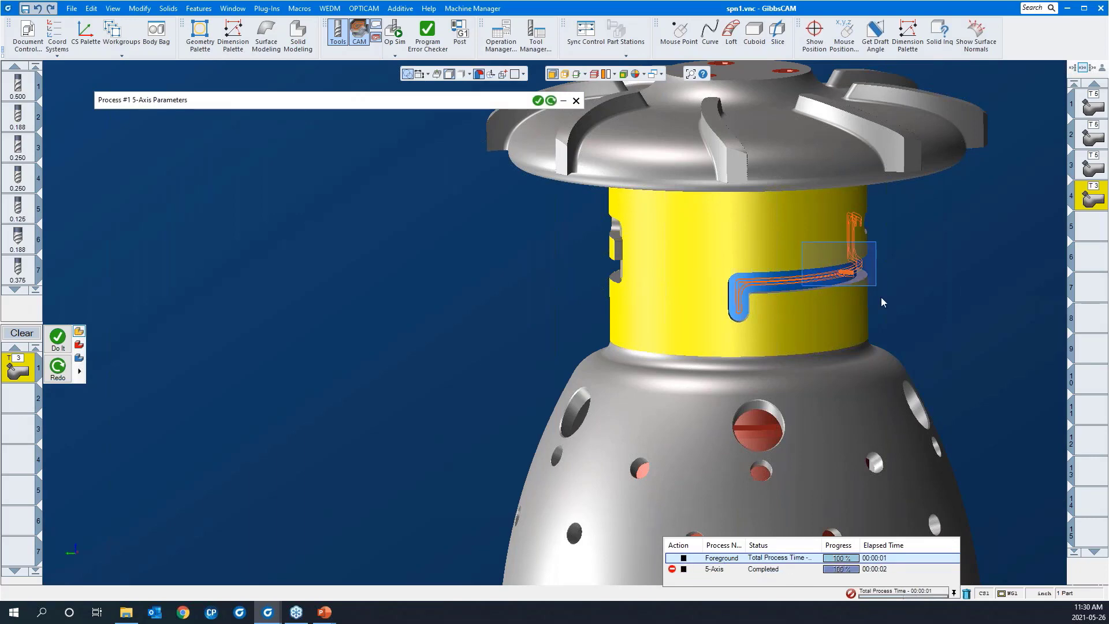
pyautogui.scroll(8, 885, 313)
pyautogui.moveTo(915, 278); pyautogui.dragTo(479, 111, button='middle')
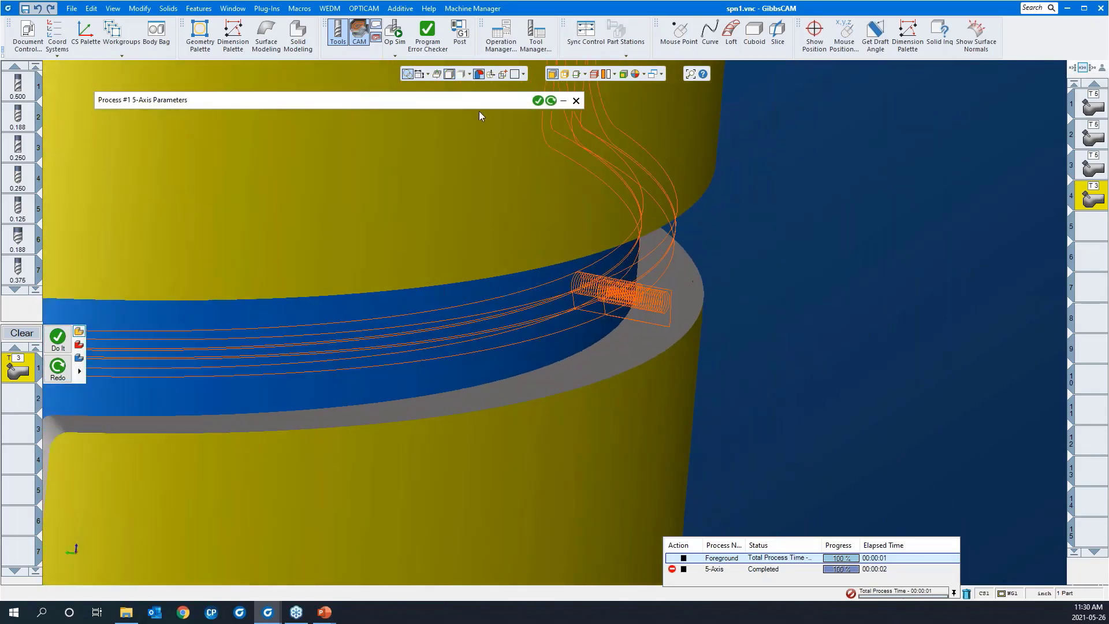
# - Check the retract distances in the roughing process's link settings and close its parameters
pyautogui.moveTo(466, 104)
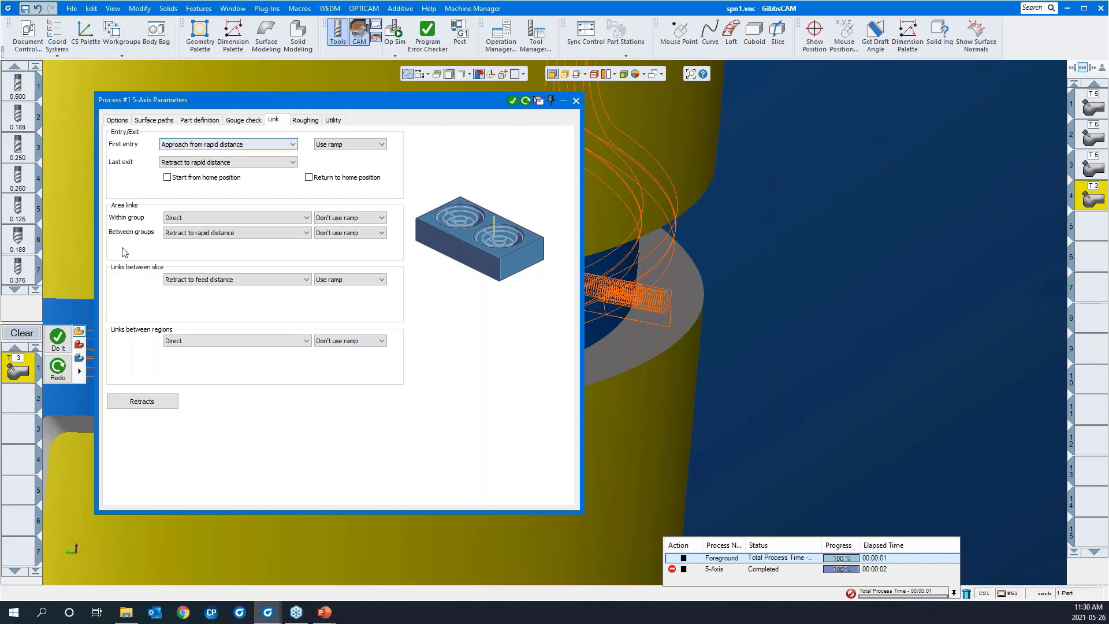
pyautogui.click(151, 404)
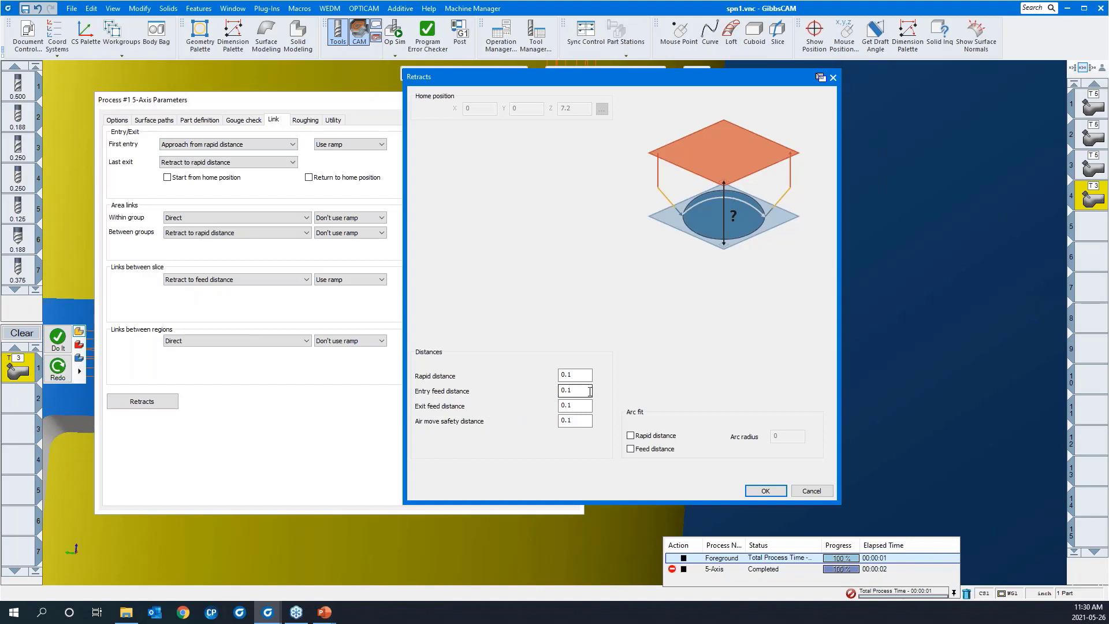
pyautogui.click(572, 390)
pyautogui.click(766, 490)
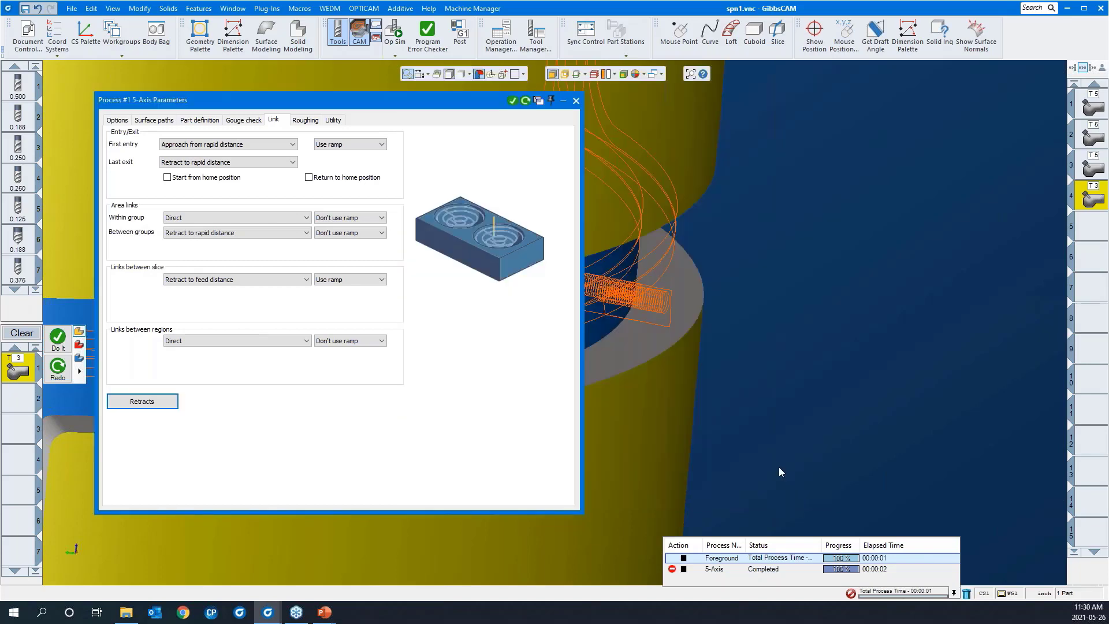
pyautogui.click(576, 102)
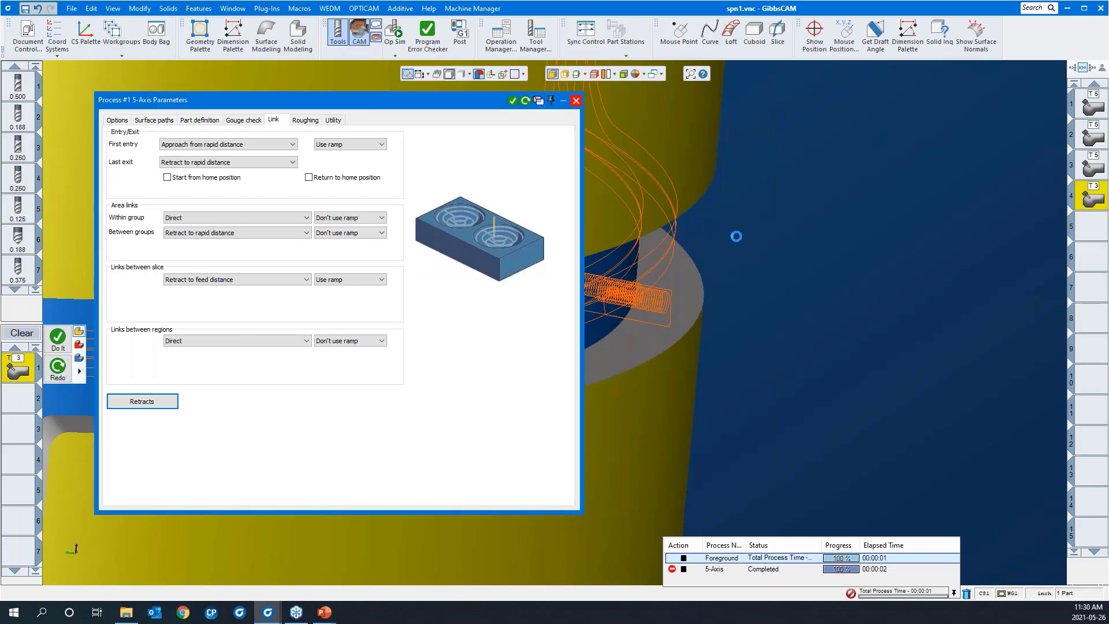
pyautogui.scroll(-5, 735, 235)
pyautogui.scroll(-4, 734, 193)
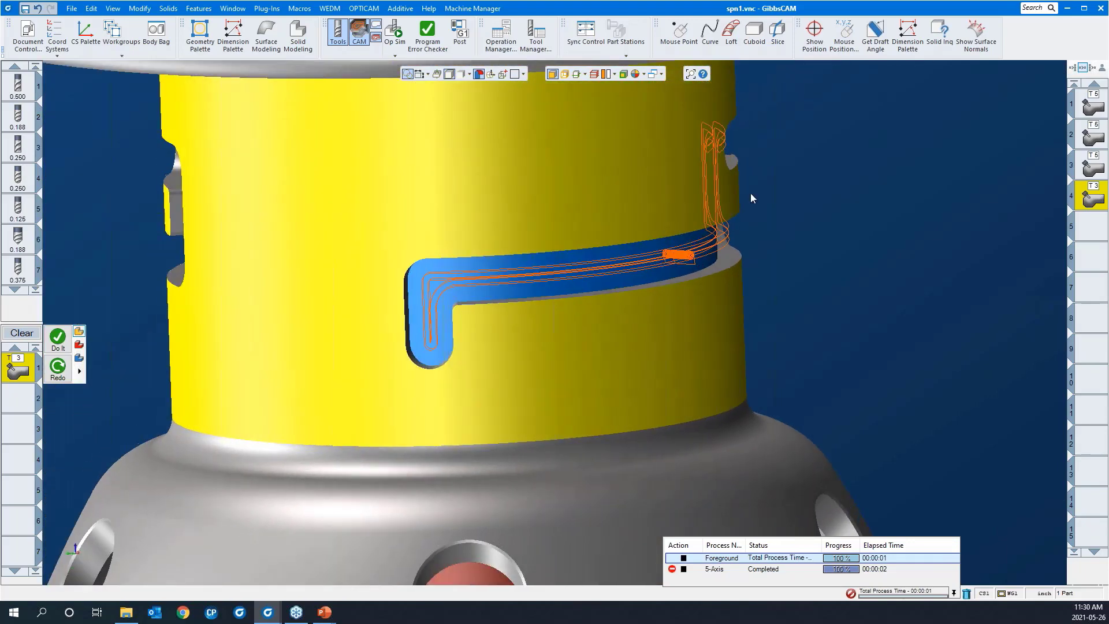
# - Select the next empty operation slot, clear the process list and load the saved process "swarf 4AS slot"
pyautogui.click(1096, 226)
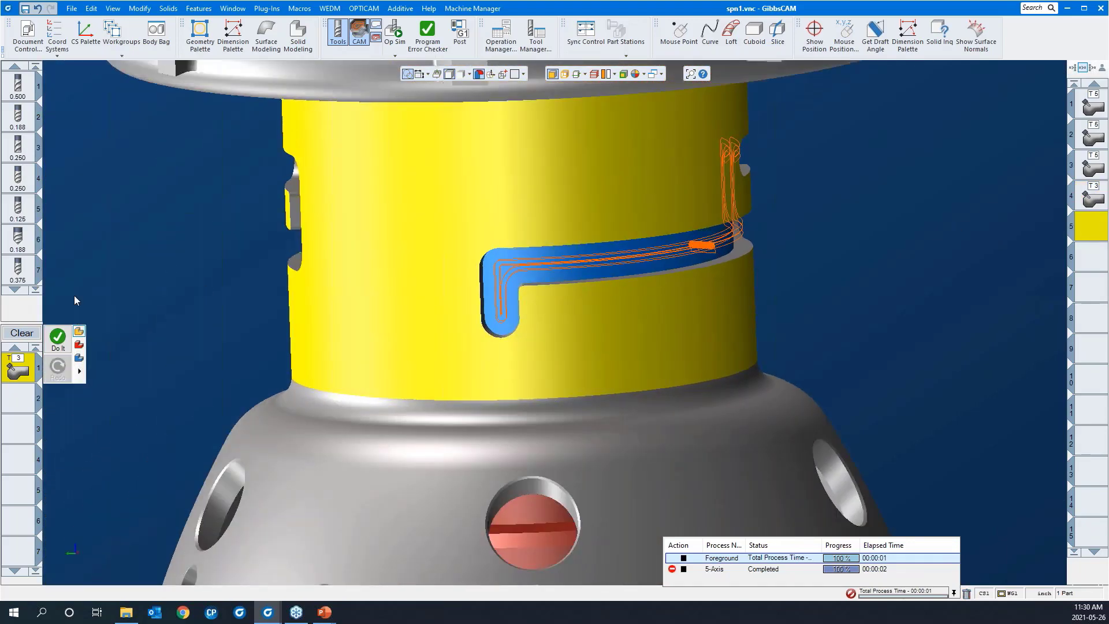
pyautogui.click(23, 333)
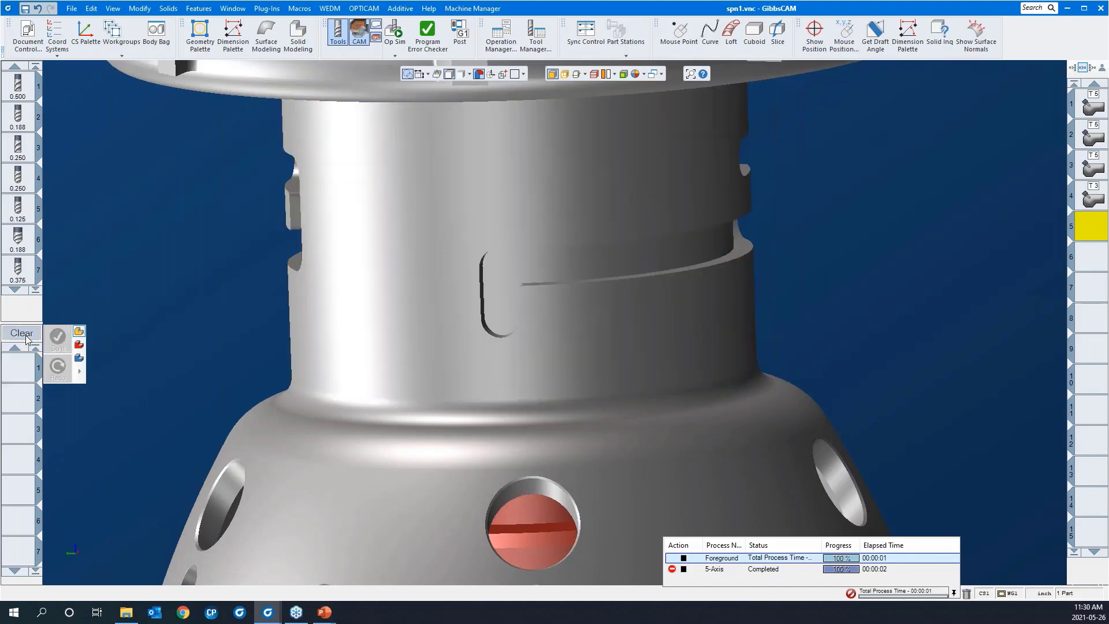
pyautogui.rightClick(12, 370)
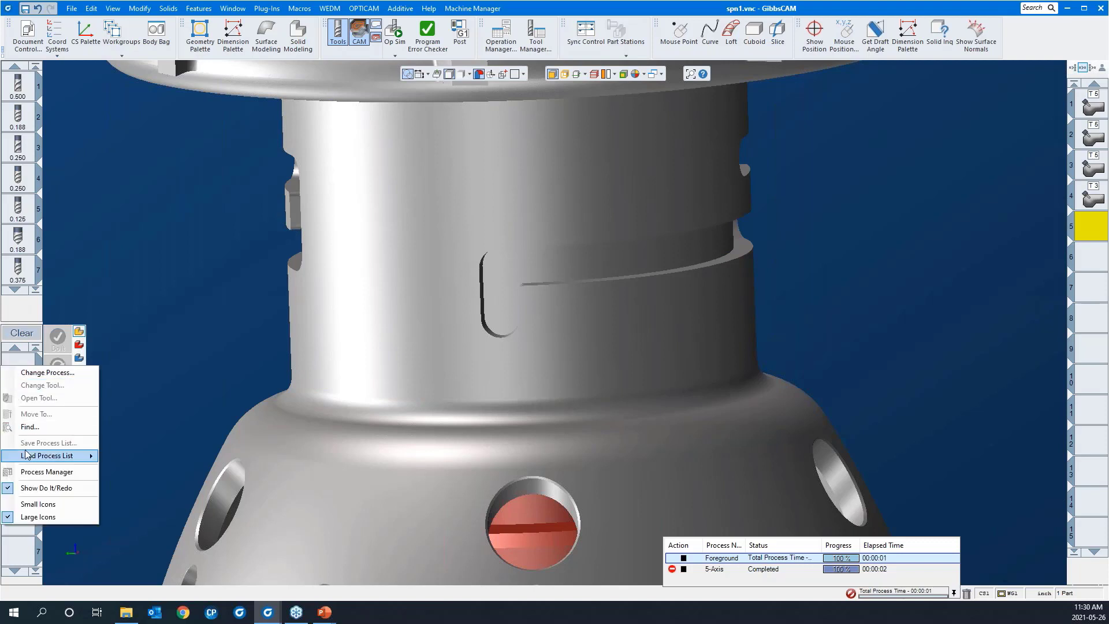
pyautogui.moveTo(25, 456)
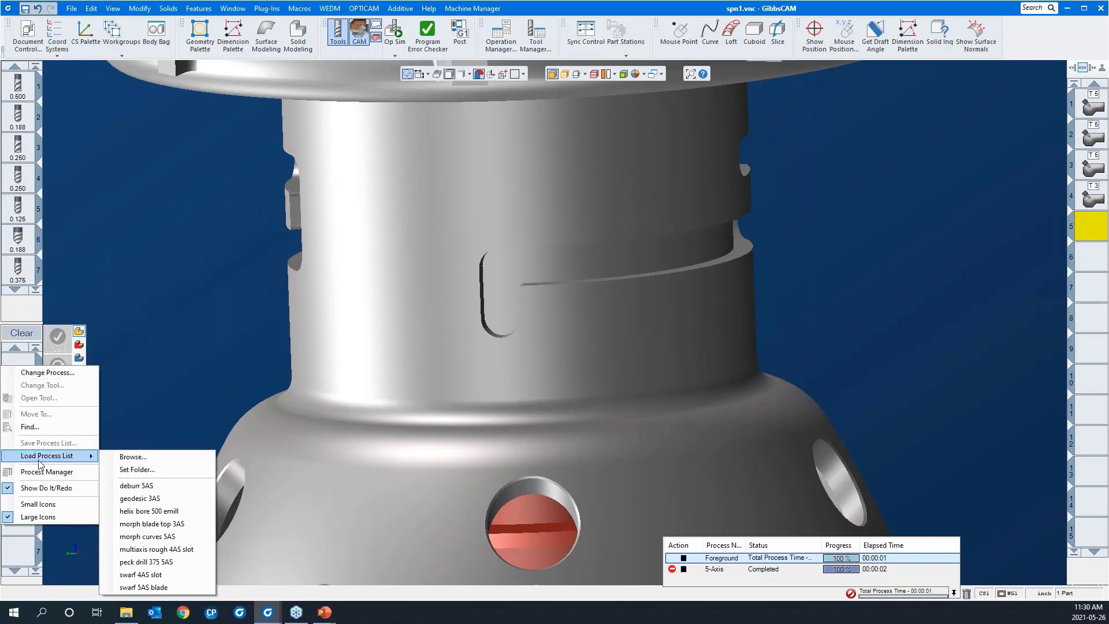
pyautogui.click(171, 576)
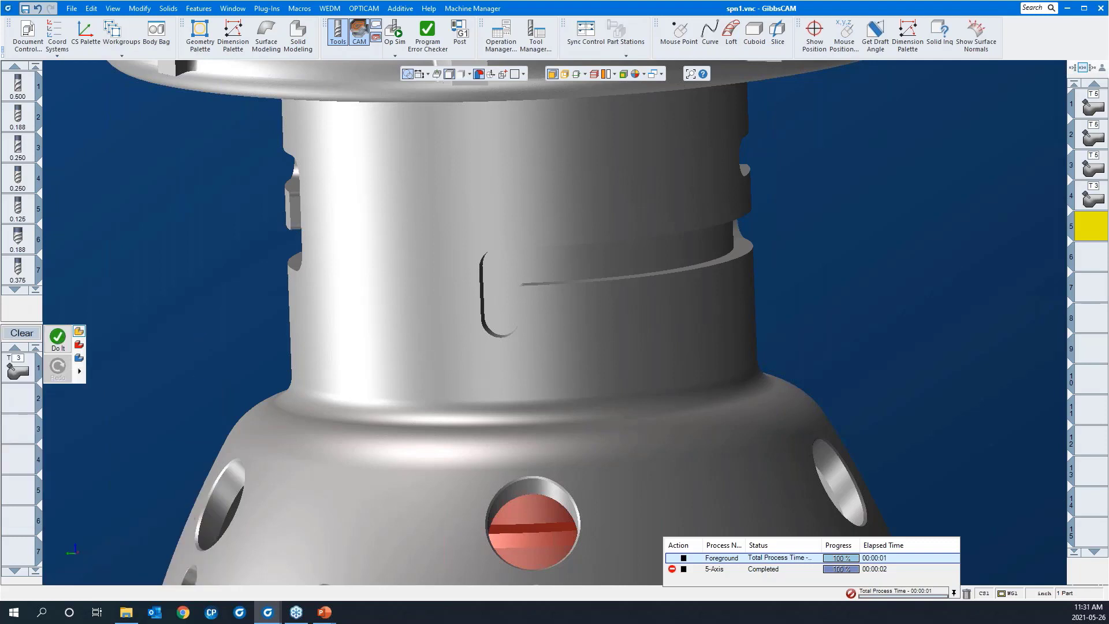
# - Open the loaded swarf process's parameters and bring up its surface path settings beside the neck slot
pyautogui.click(18, 370)
pyautogui.doubleClick(18, 370)
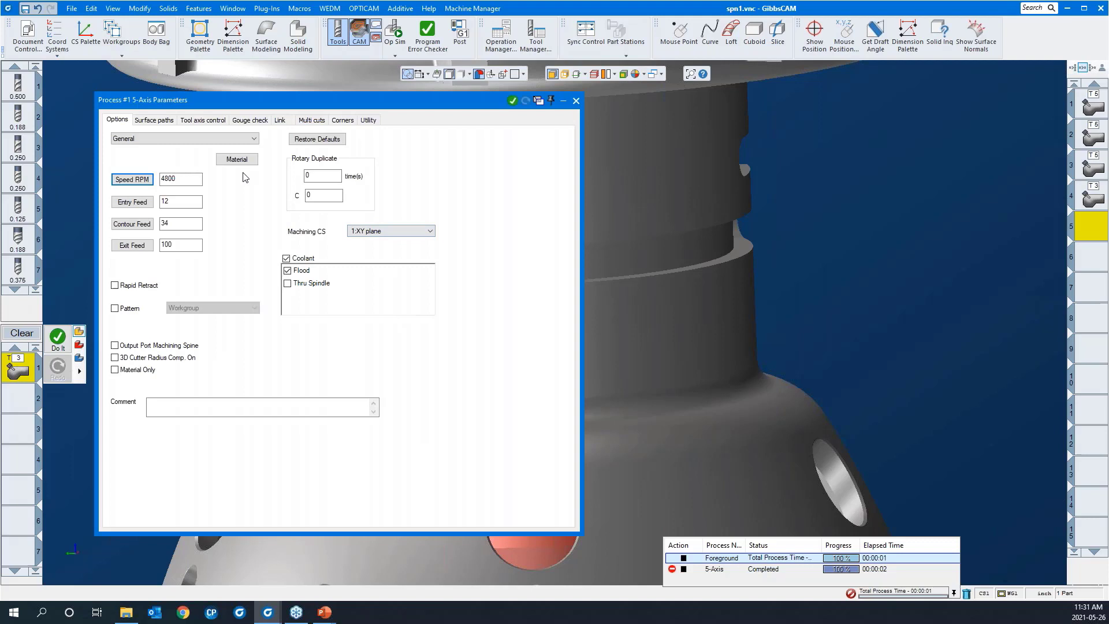
pyautogui.click(168, 121)
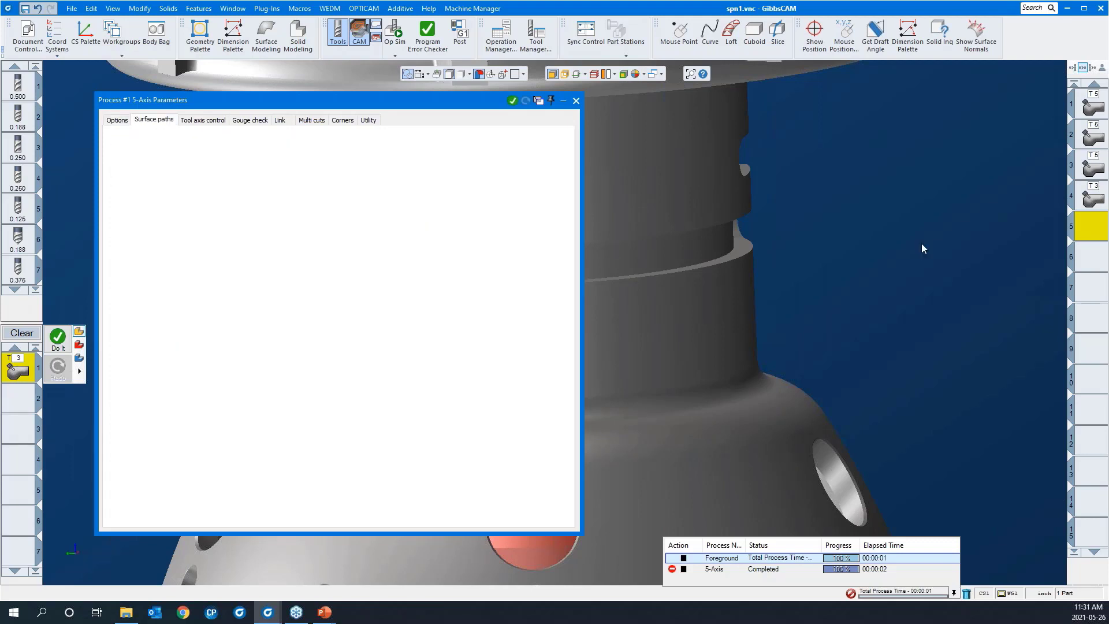
pyautogui.moveTo(921, 242); pyautogui.dragTo(1041, 241, button='middle')
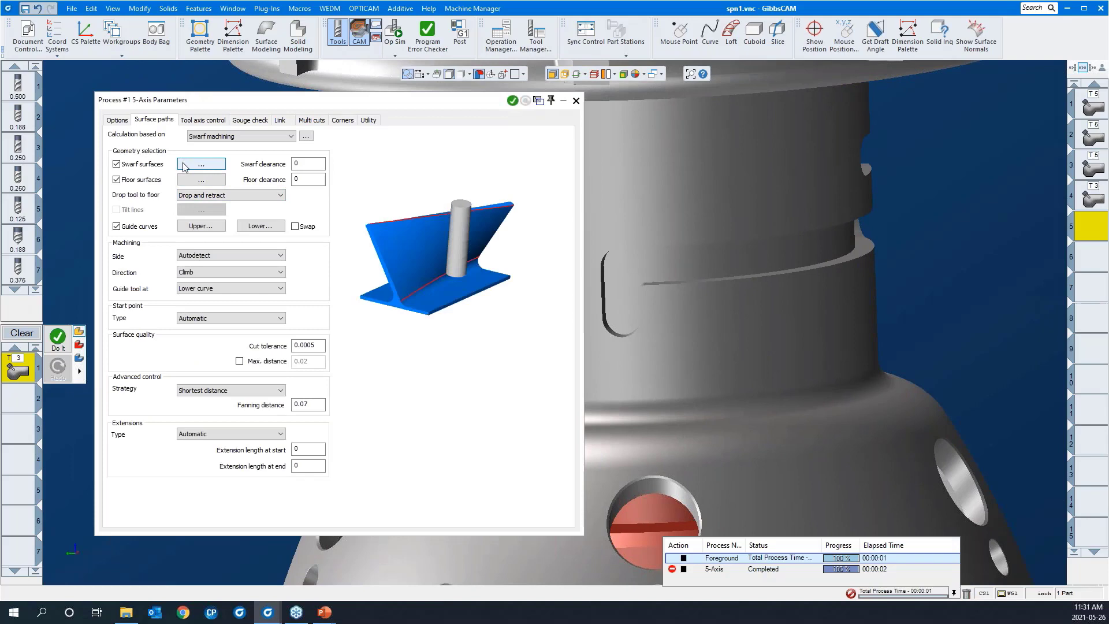
# - Define the neck slot's side wall and its tangent faces as the swarf surfaces
pyautogui.click(184, 167)
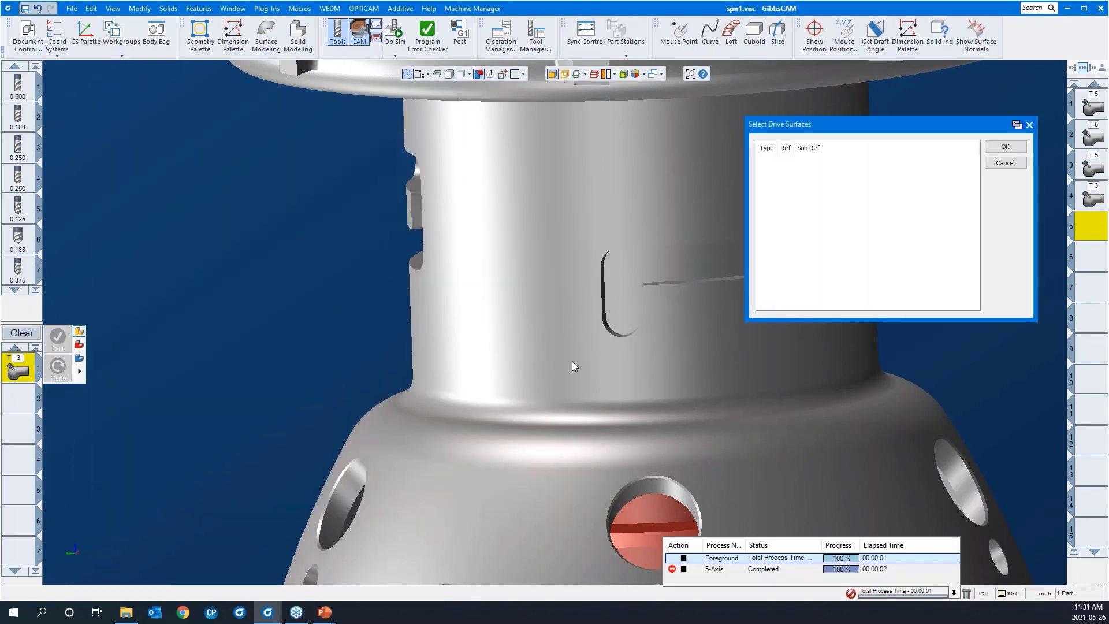
pyautogui.moveTo(572, 366); pyautogui.dragTo(587, 149, button='middle')
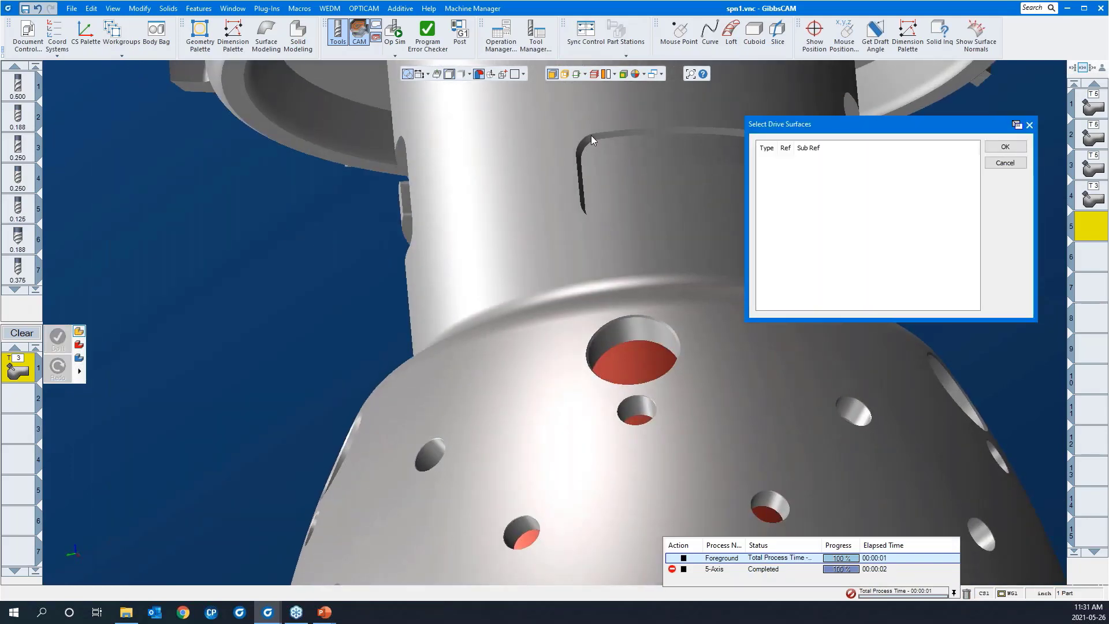
pyautogui.click(593, 136)
pyautogui.rightClick(593, 136)
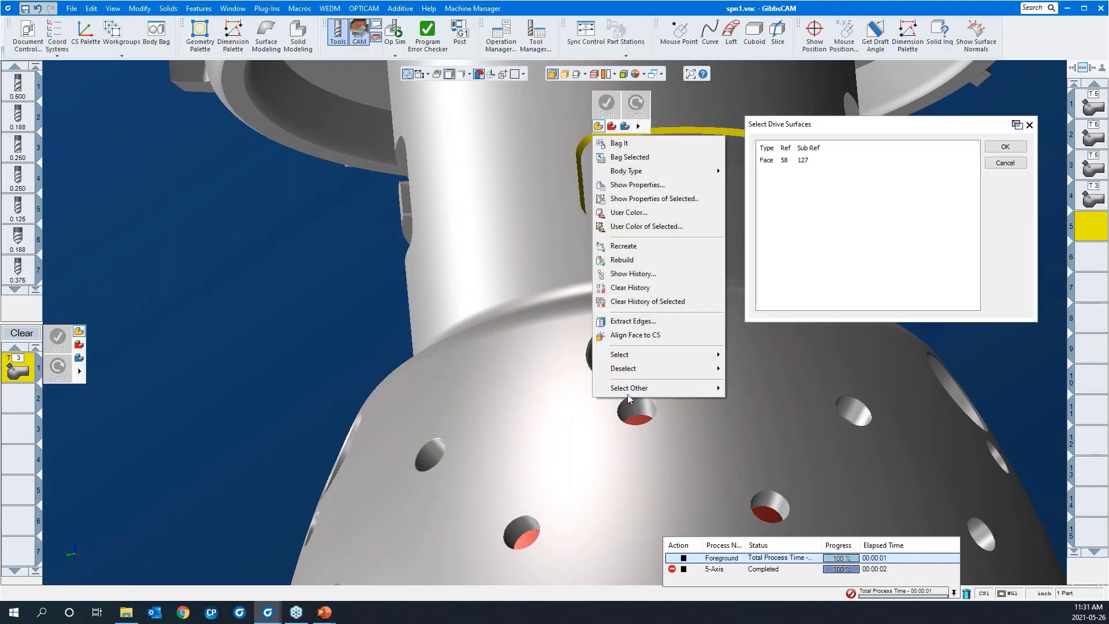
pyautogui.moveTo(630, 358)
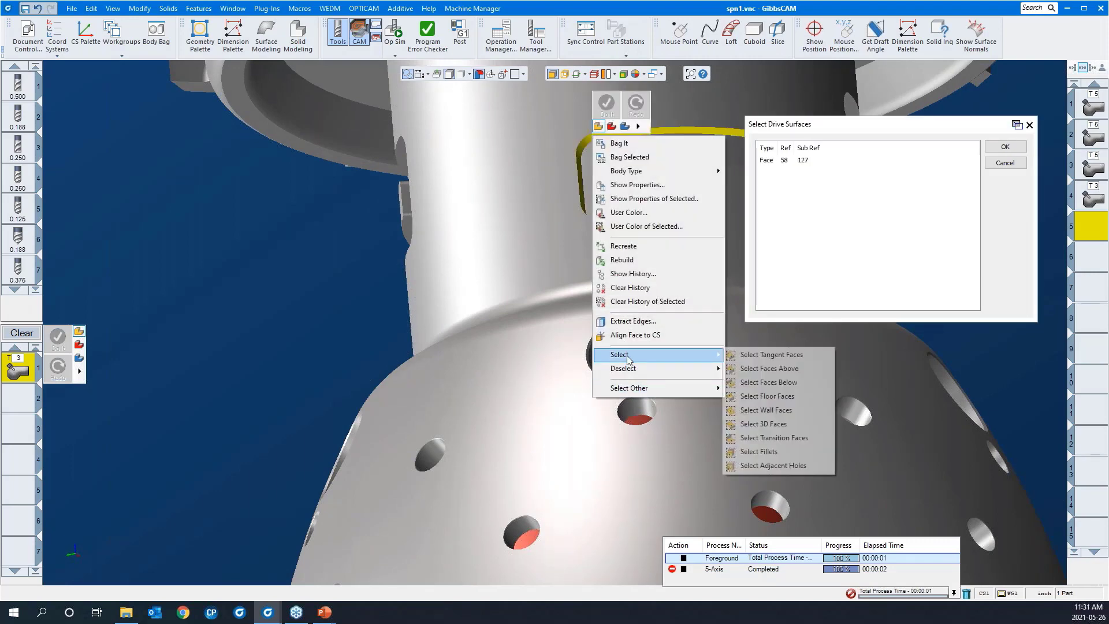
pyautogui.click(747, 358)
pyautogui.moveTo(632, 168); pyautogui.dragTo(680, 427, button='middle')
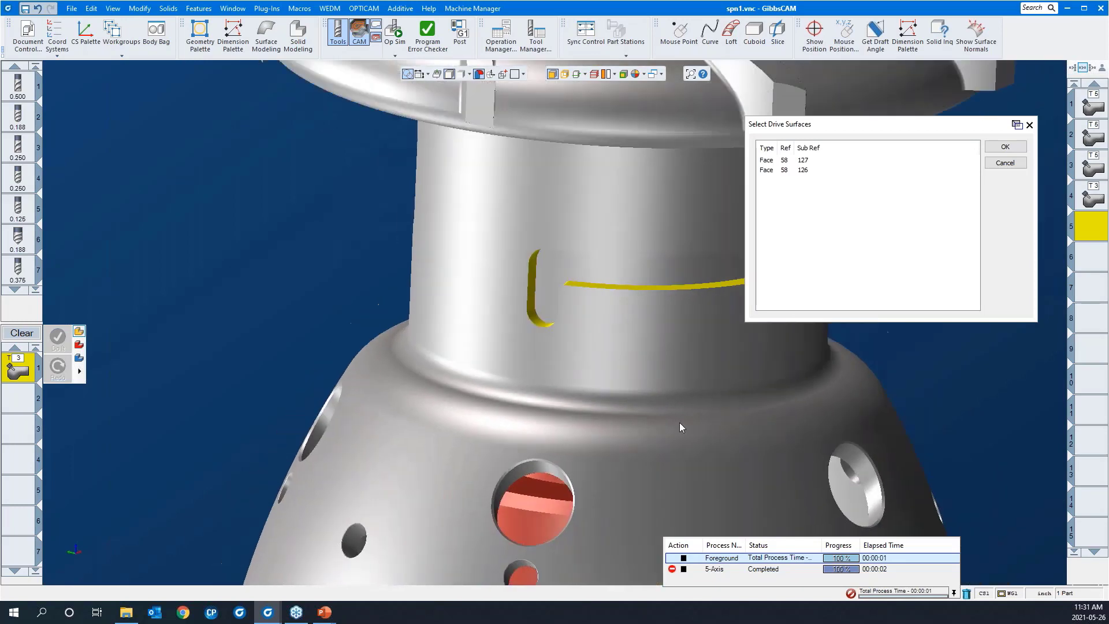
pyautogui.click(1006, 147)
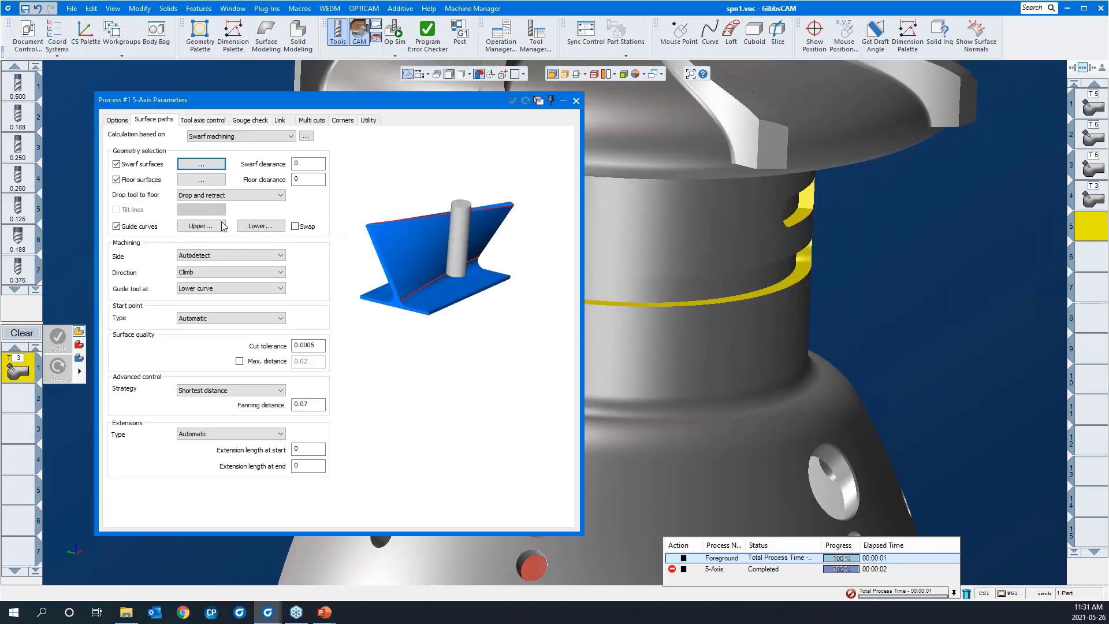
# - Define the neck slot's bottom face as the swarf floor surface
pyautogui.click(193, 181)
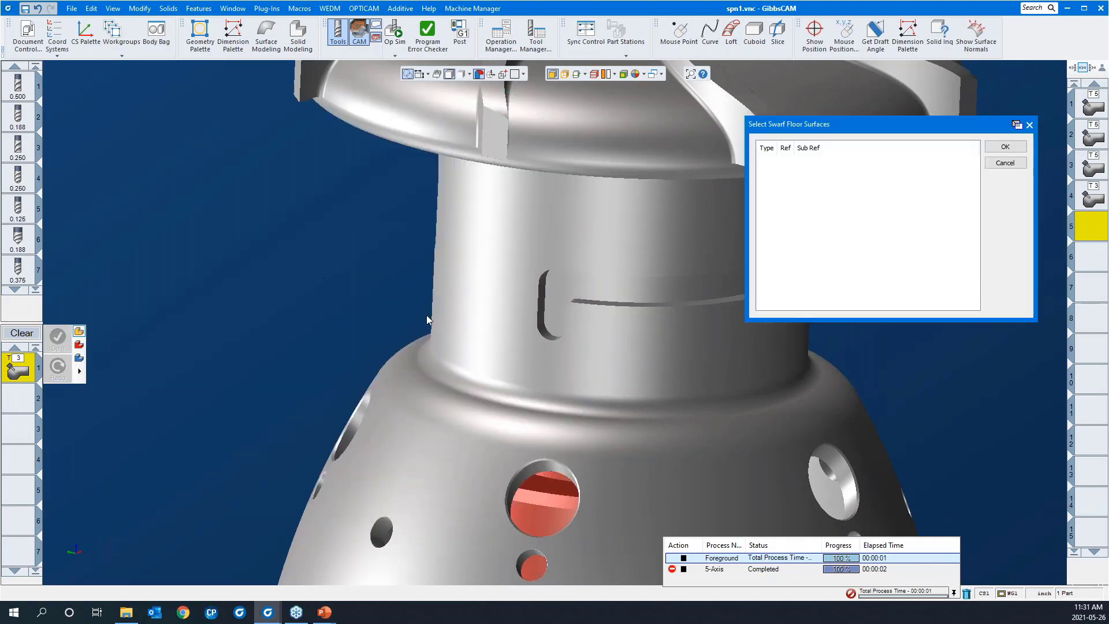
pyautogui.click(559, 304)
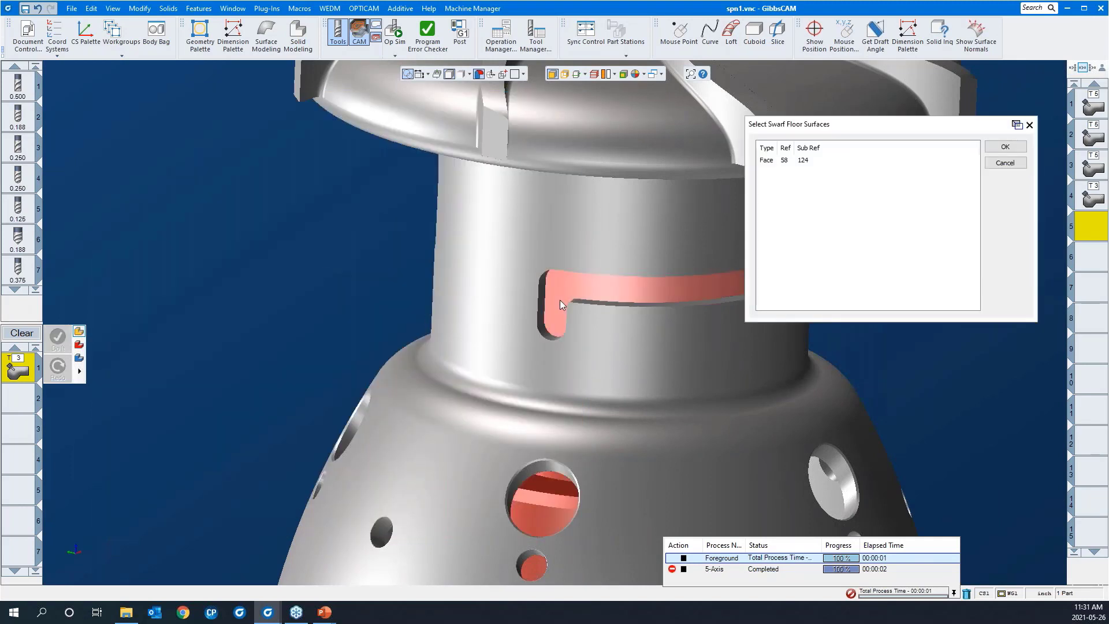
pyautogui.click(1019, 147)
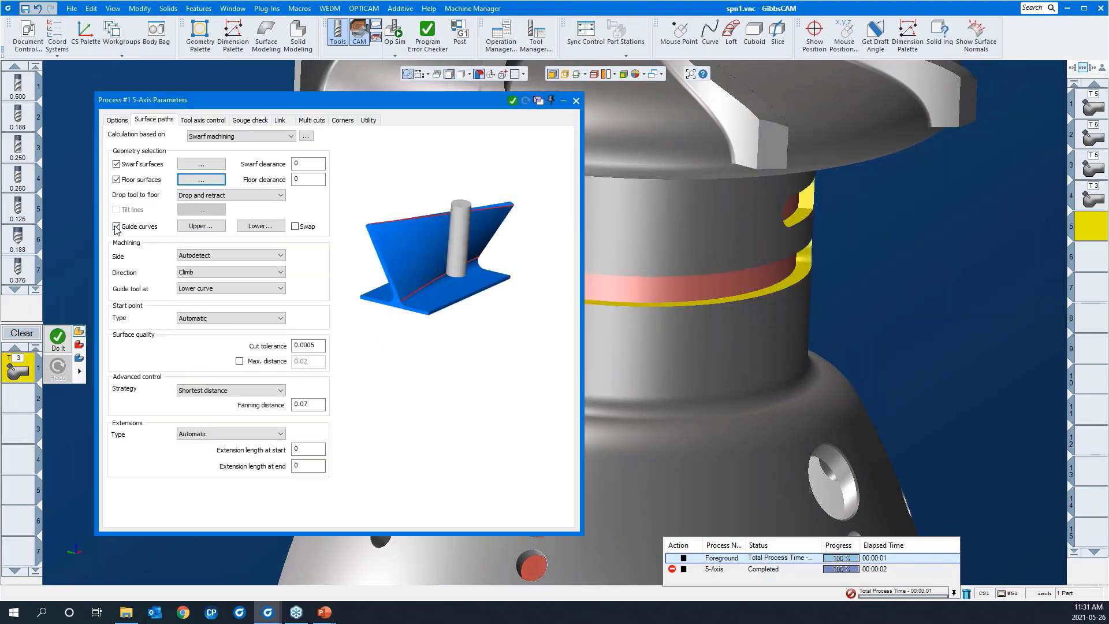
# - Show the part's edges and define the neck slot's outer edge loop as the upper guide curve
pyautogui.moveTo(688, 408); pyautogui.dragTo(749, 407, button='middle')
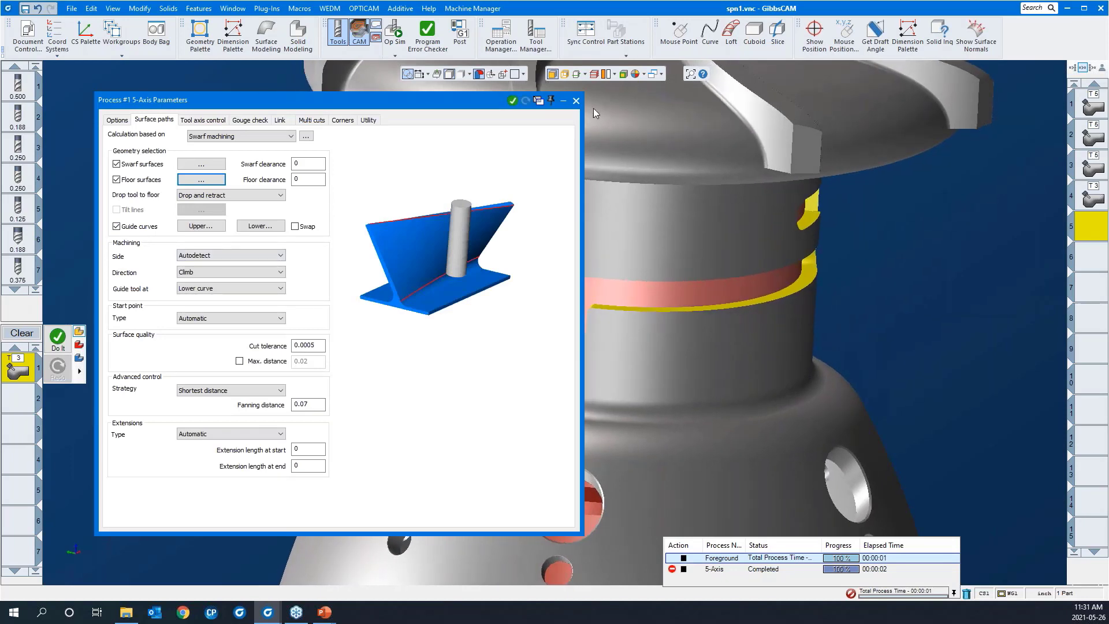
pyautogui.click(568, 77)
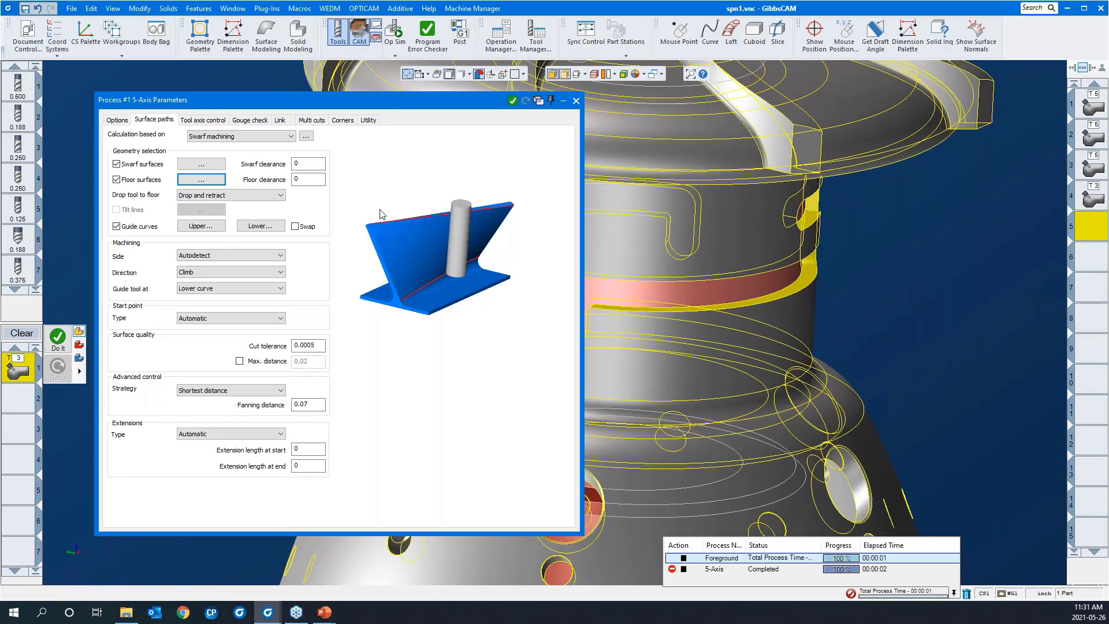
pyautogui.click(209, 228)
pyautogui.click(667, 311)
pyautogui.scroll(-3, 249, 401)
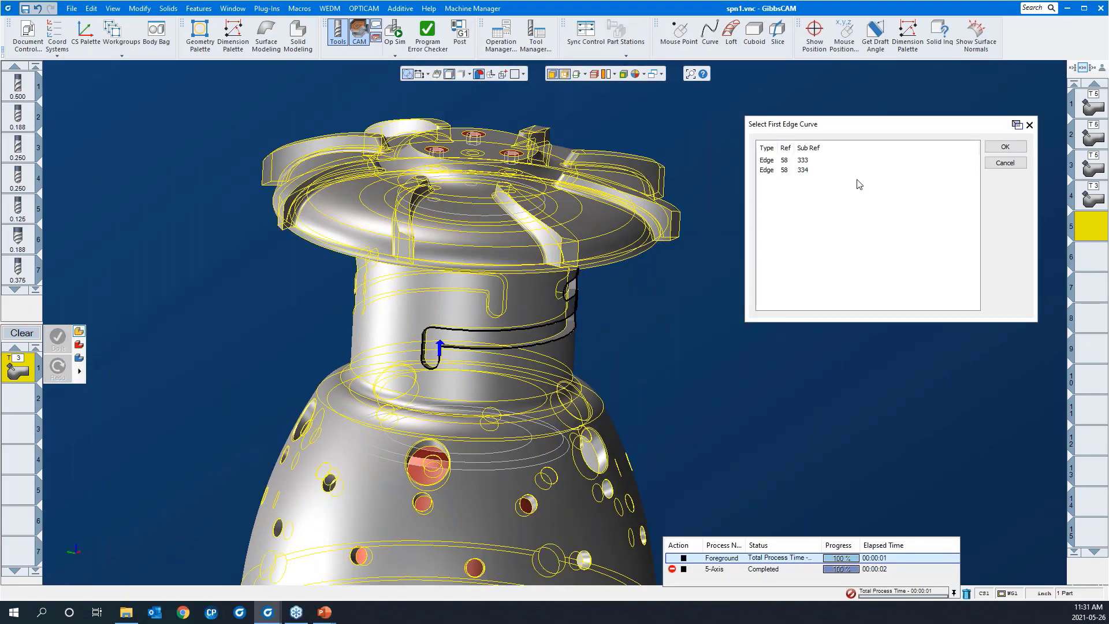
pyautogui.click(1006, 148)
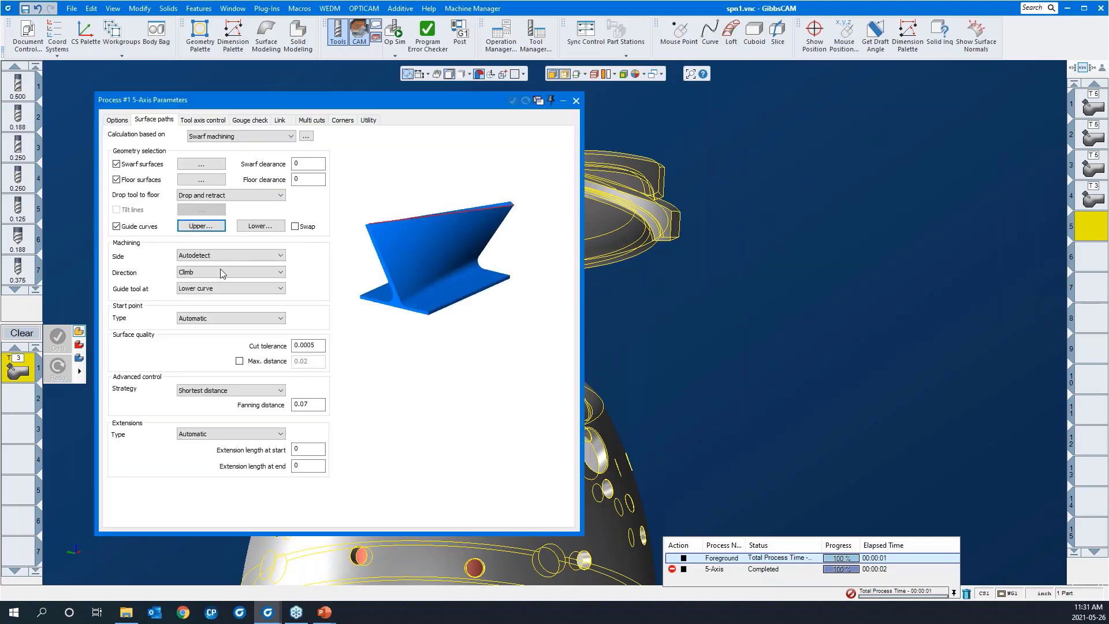
# - Define the neck slot's edge loop at the floor as the lower guide curve
pyautogui.click(254, 225)
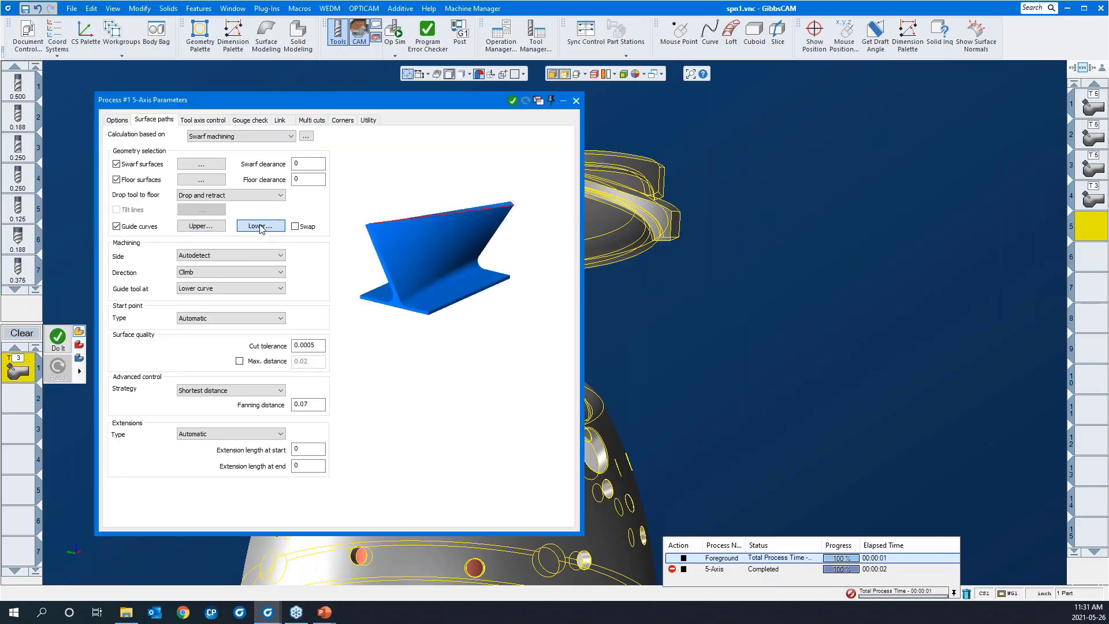
pyautogui.moveTo(478, 272); pyautogui.dragTo(606, 372)
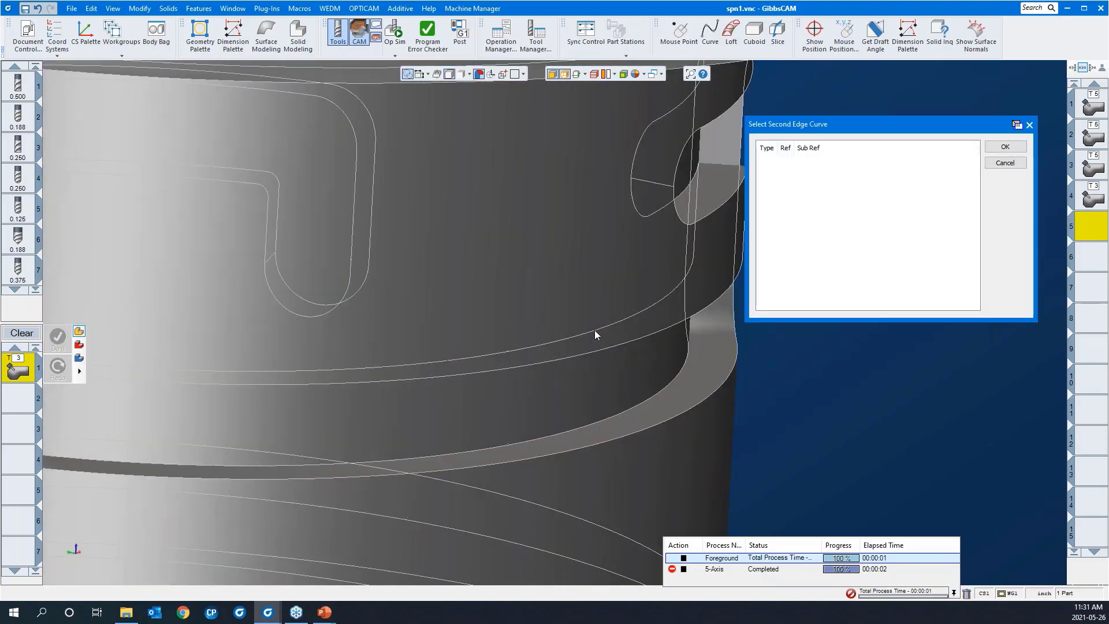
pyautogui.click(594, 327)
pyautogui.scroll(-3, 551, 317)
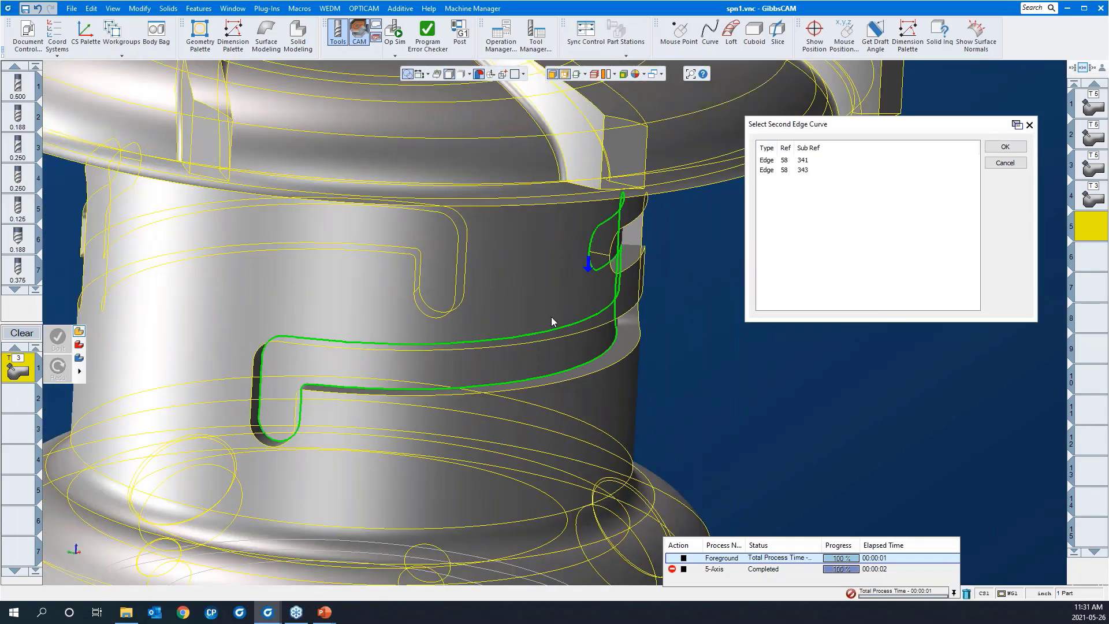
pyautogui.click(1005, 148)
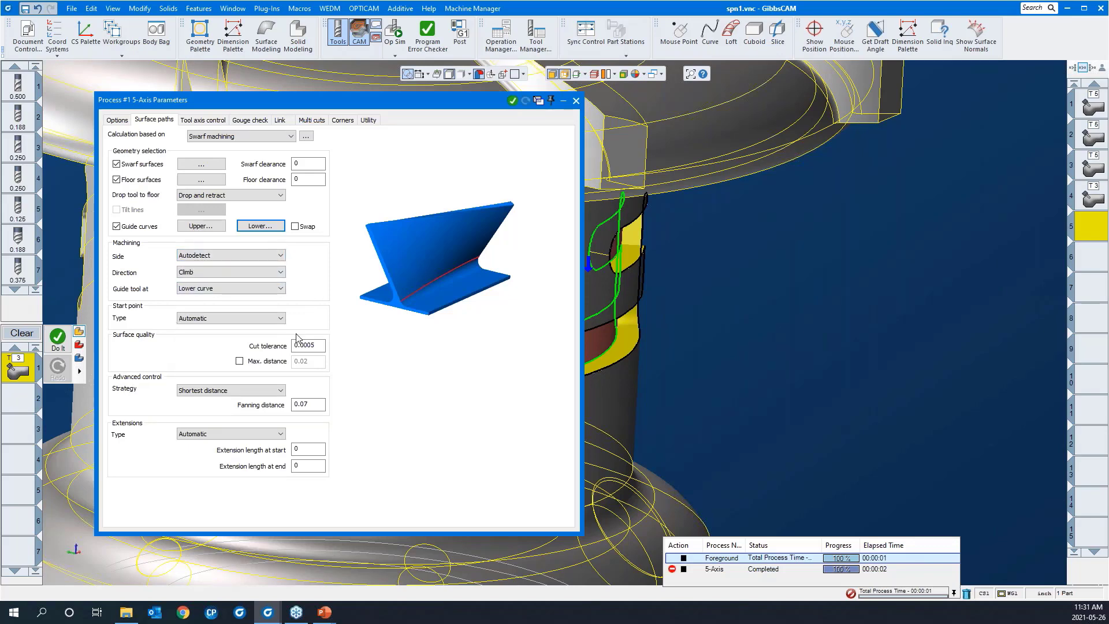
pyautogui.scroll(-5, 914, 328)
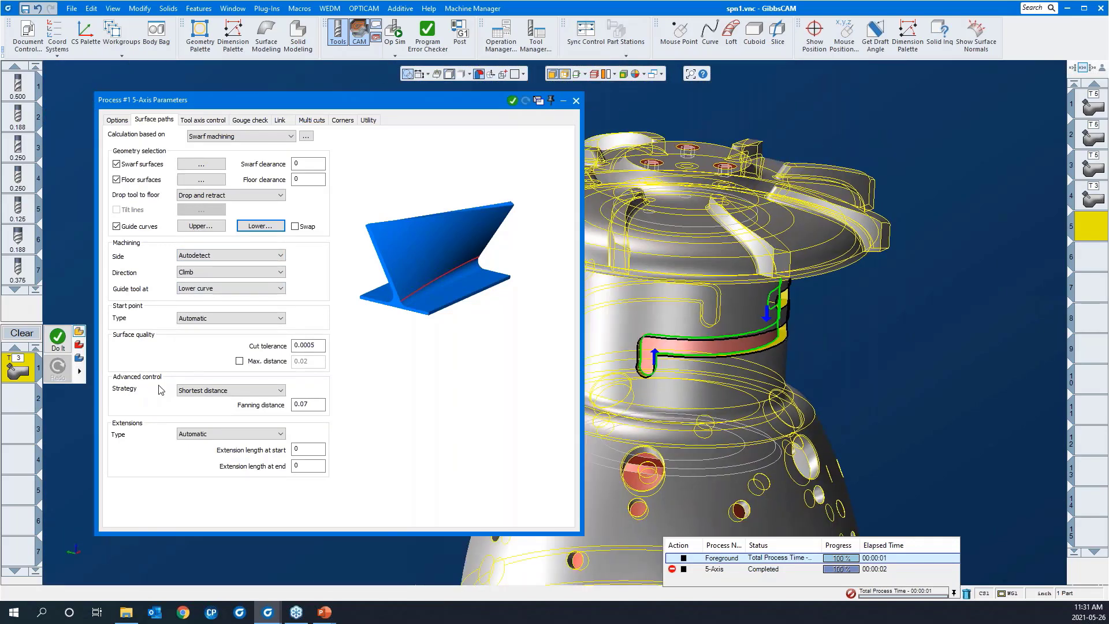
# - Review the swarf process's strategy options, tool axis output format and multi-cut settings
pyautogui.click(198, 391)
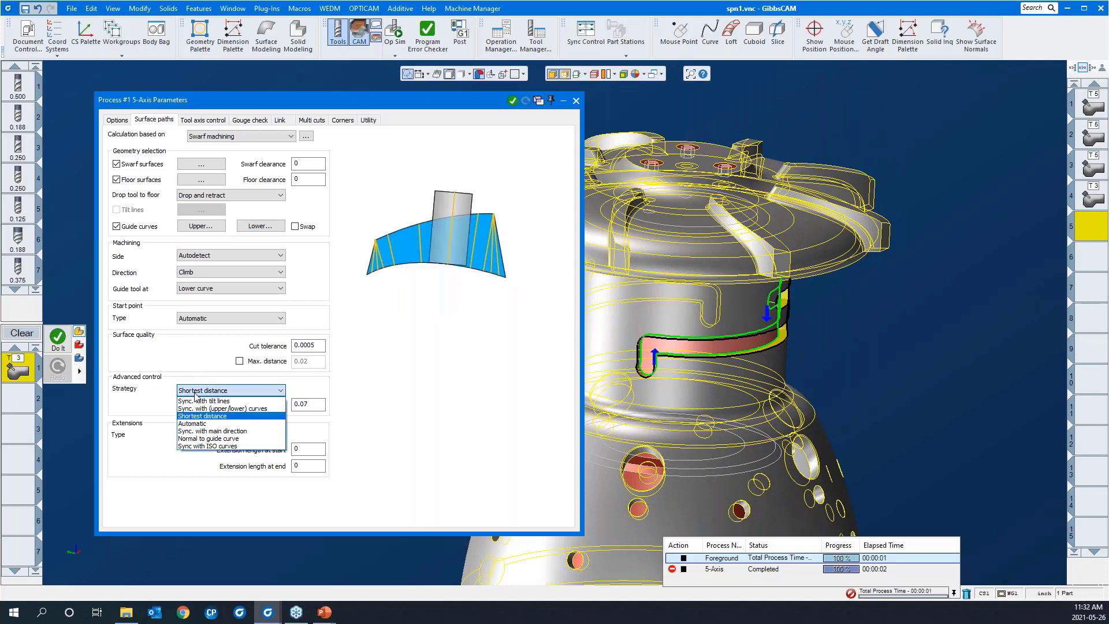
pyautogui.click(204, 394)
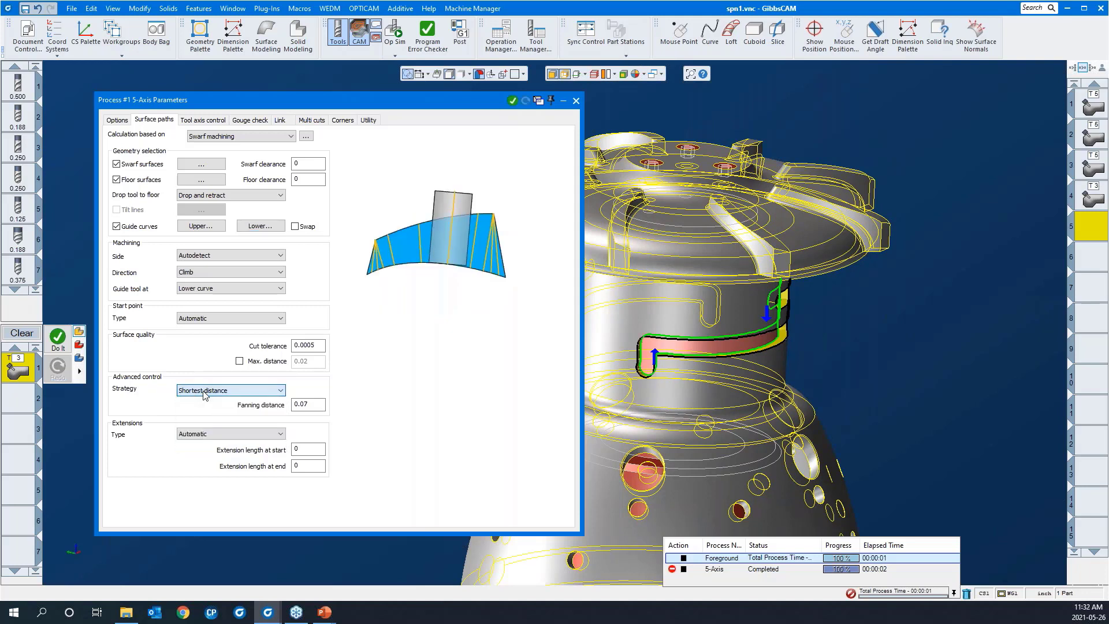
pyautogui.click(205, 120)
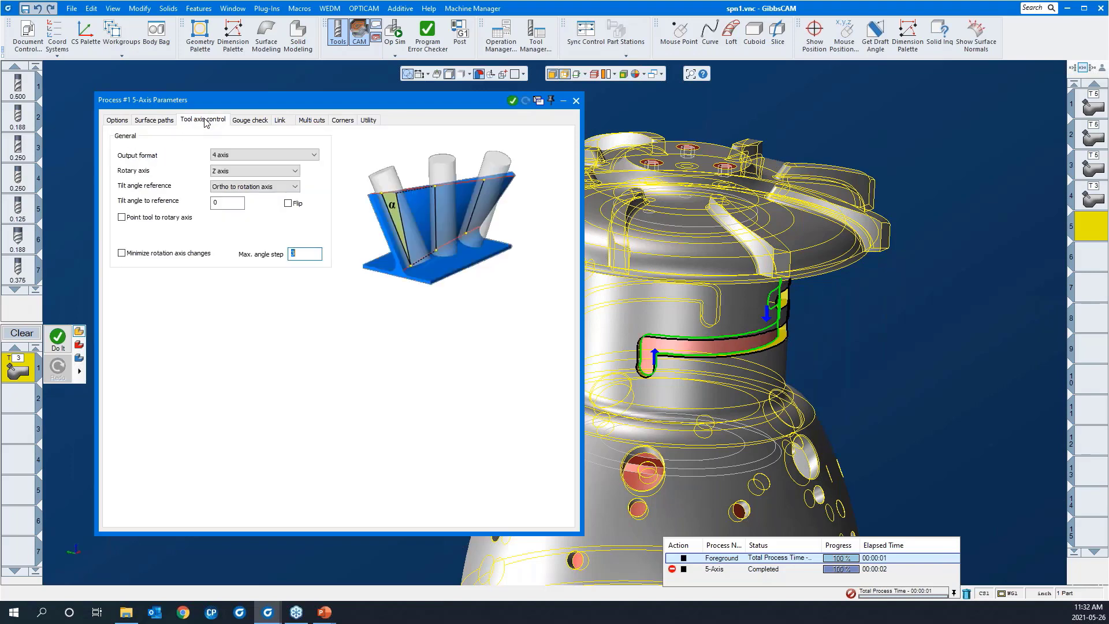
pyautogui.click(227, 157)
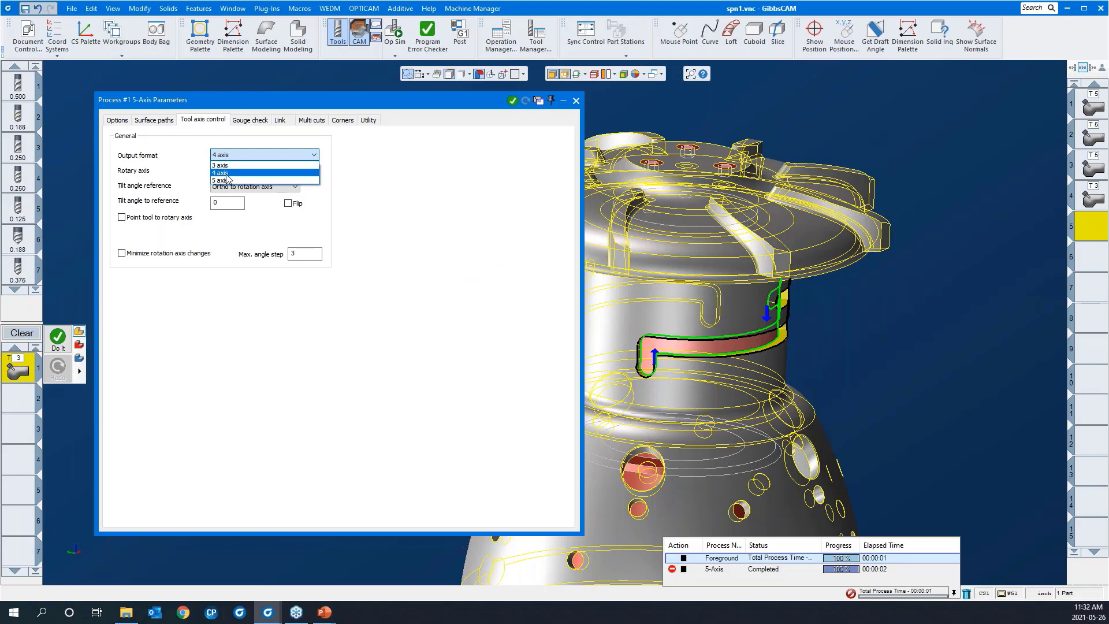
pyautogui.click(222, 173)
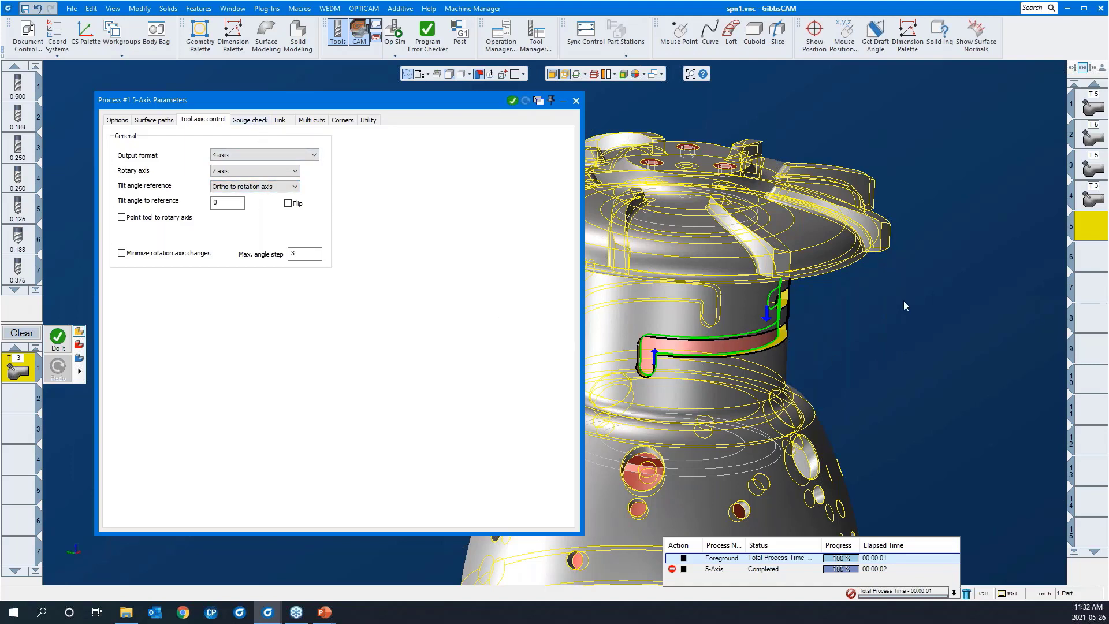
pyautogui.scroll(-2, 905, 290)
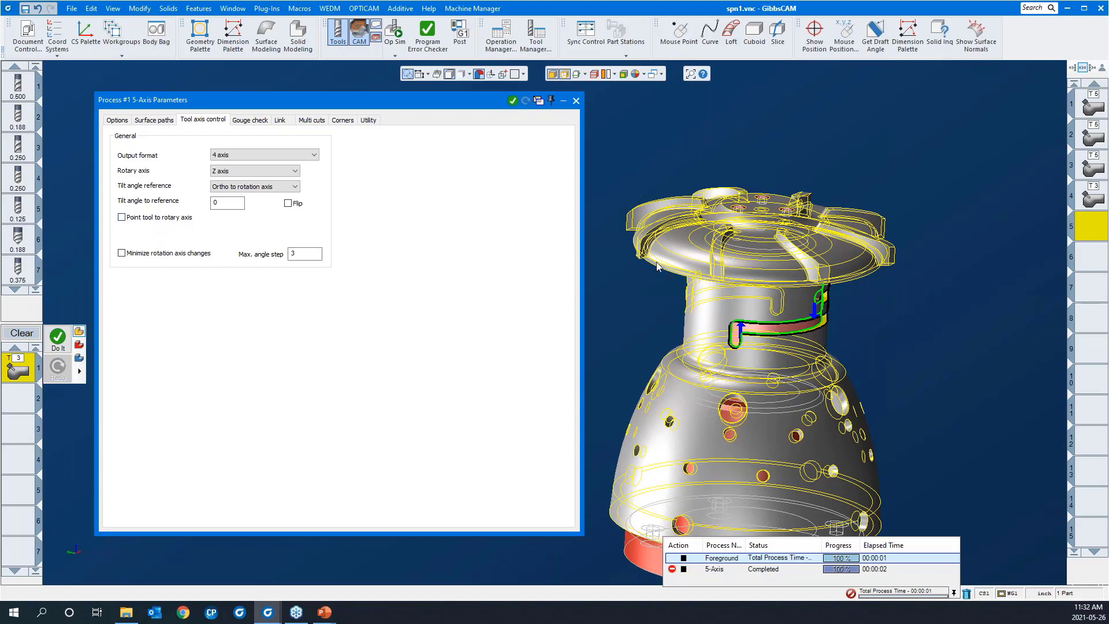
pyautogui.click(304, 120)
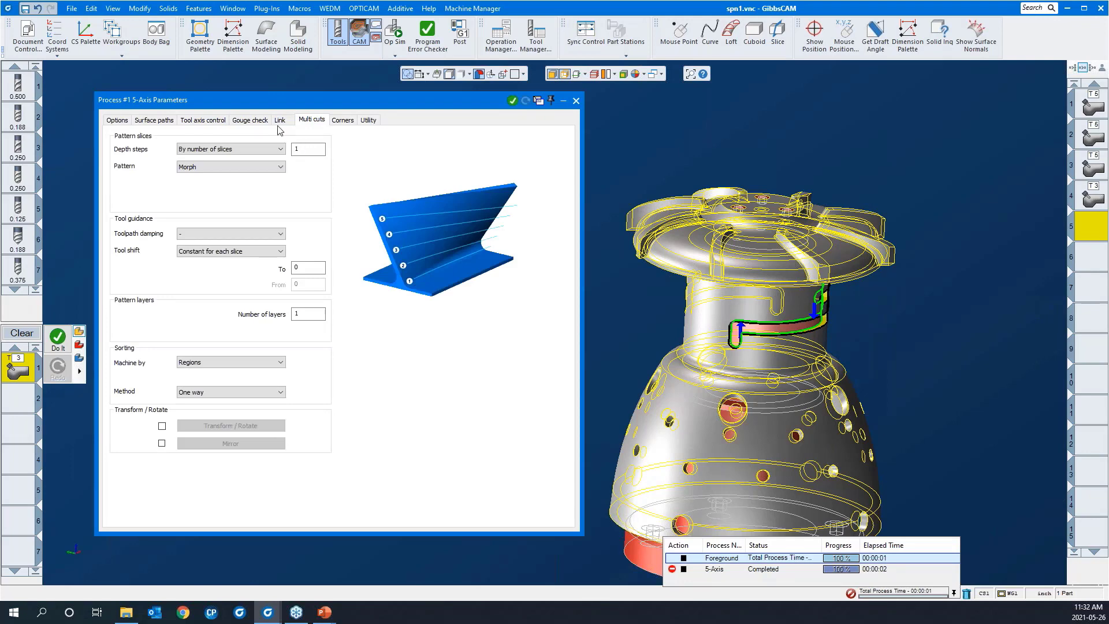
# - Set the default lead-in type to Horizontal tangent arc in the link settings and copy it to the lead-out
pyautogui.click(279, 120)
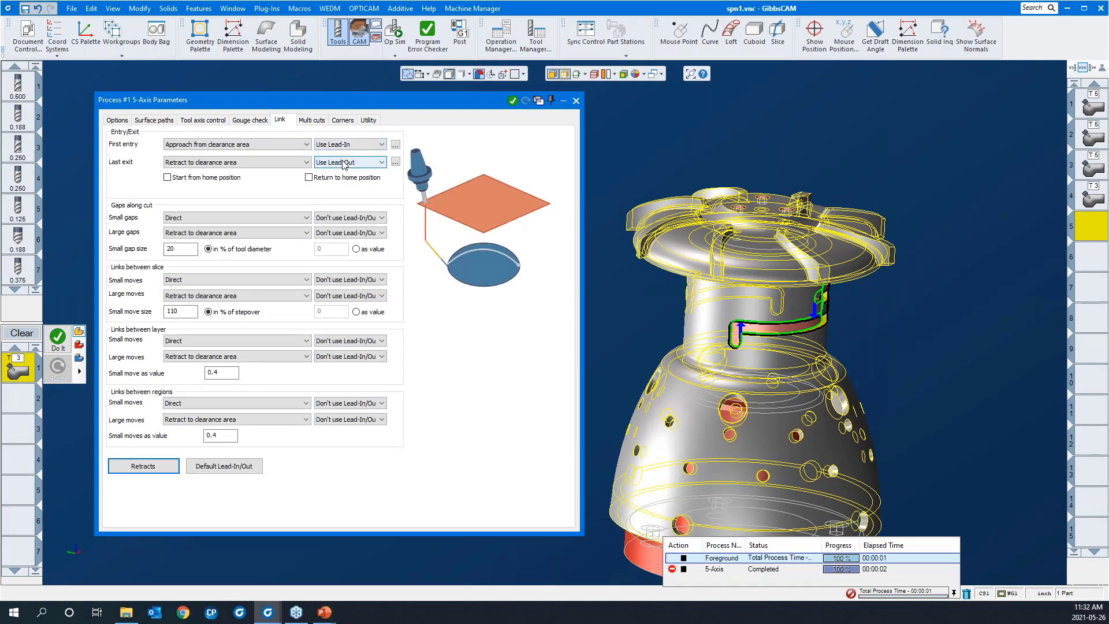
pyautogui.click(233, 467)
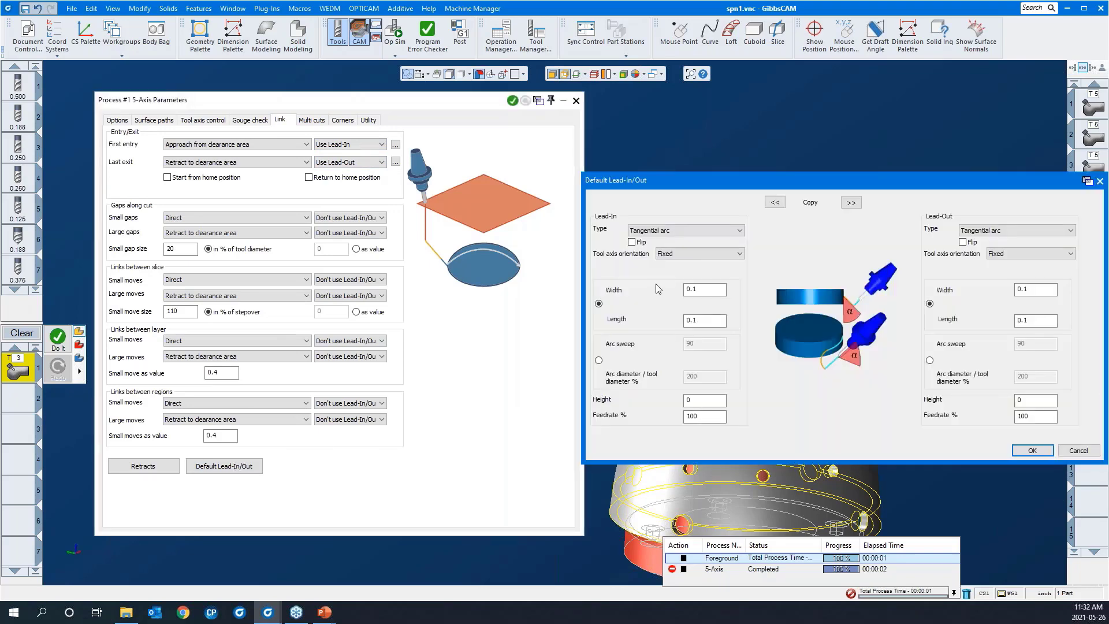
pyautogui.click(663, 231)
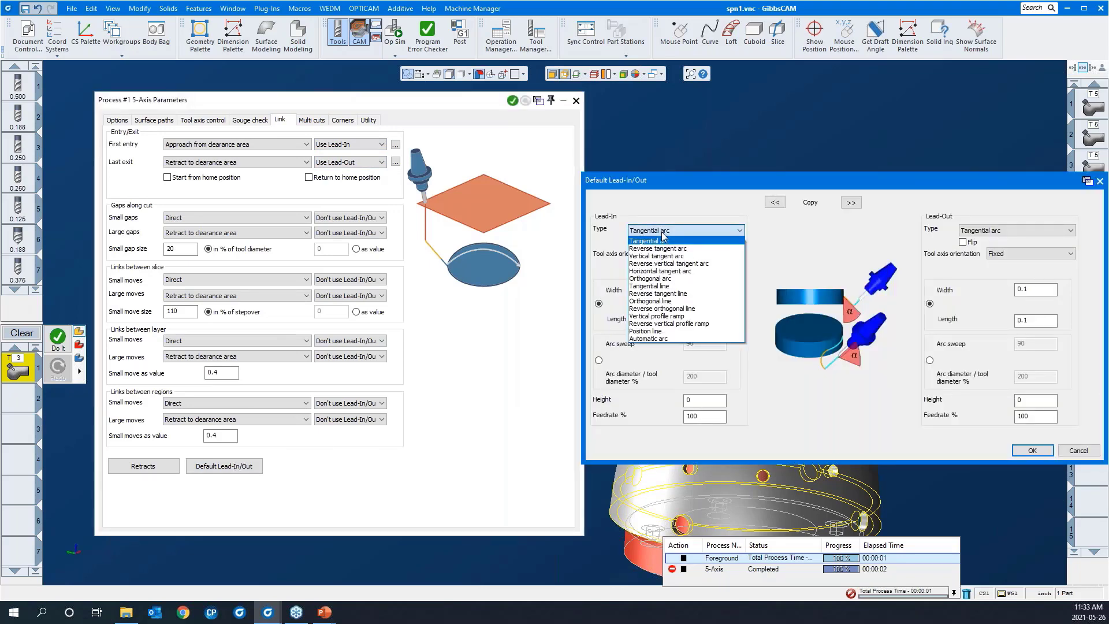
pyautogui.click(663, 271)
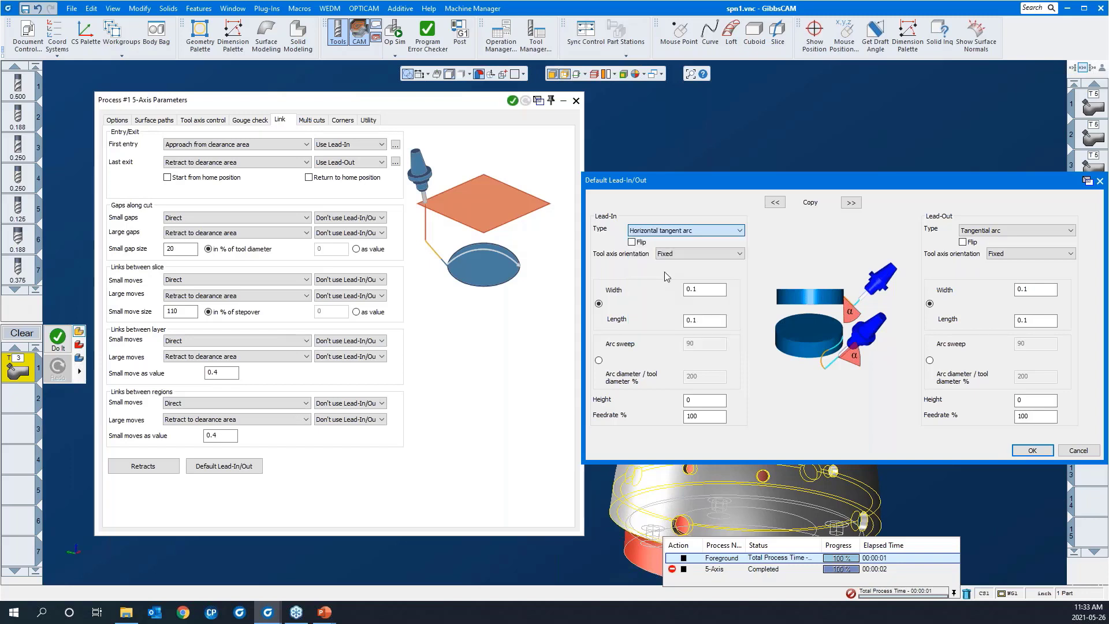
pyautogui.click(851, 203)
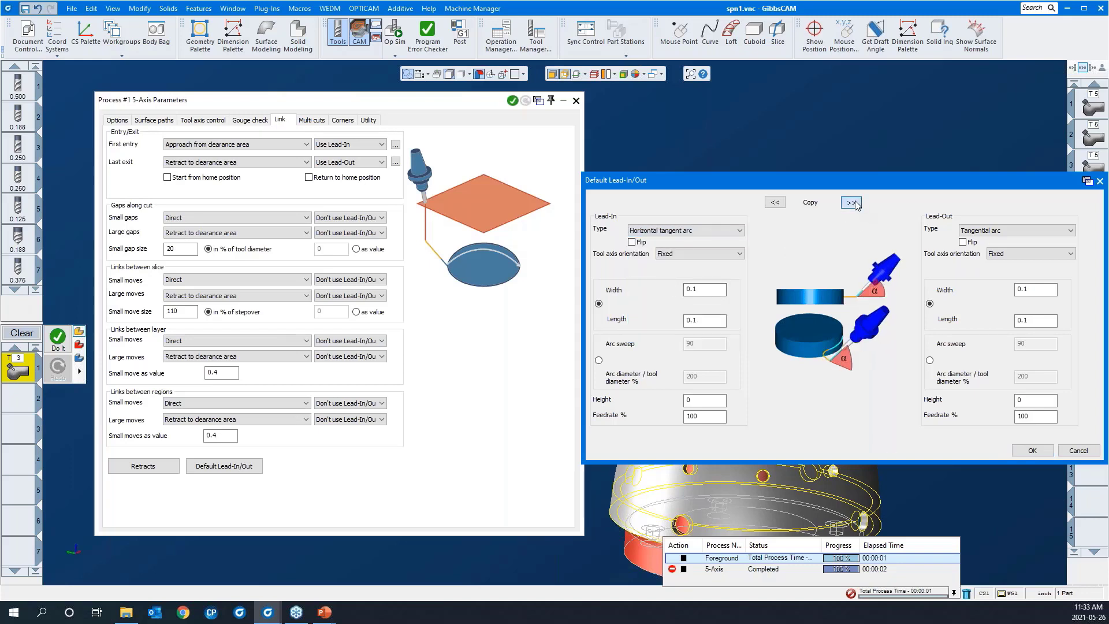
pyautogui.click(1032, 450)
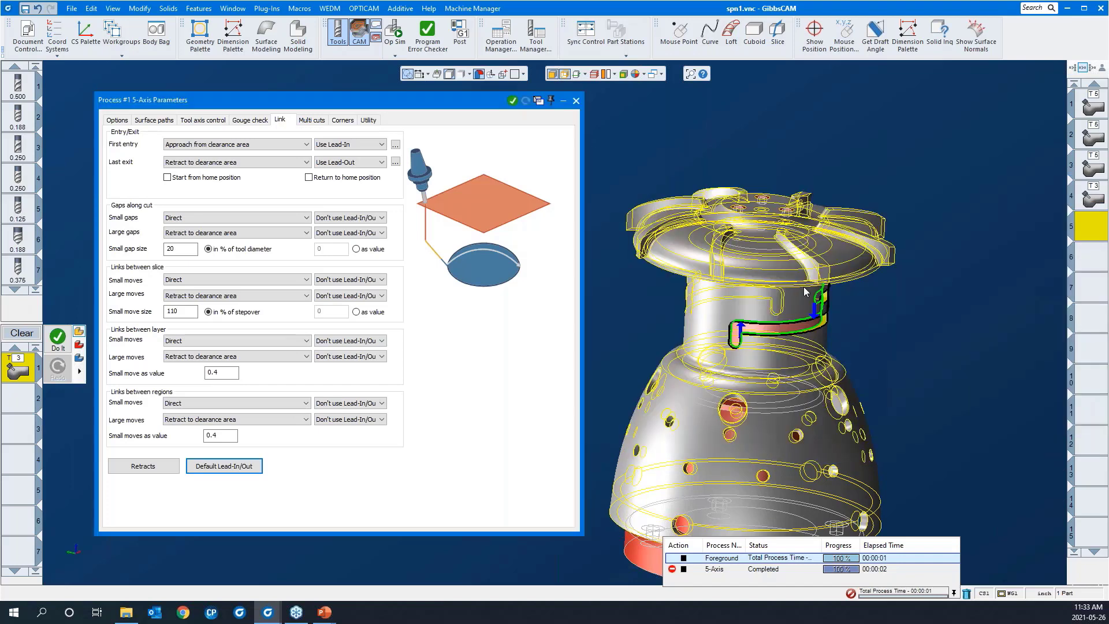
# - Collapse the process parameters window and calculate the swarf operation for the neck slot
pyautogui.doubleClick(469, 102)
pyautogui.rightClick(431, 211)
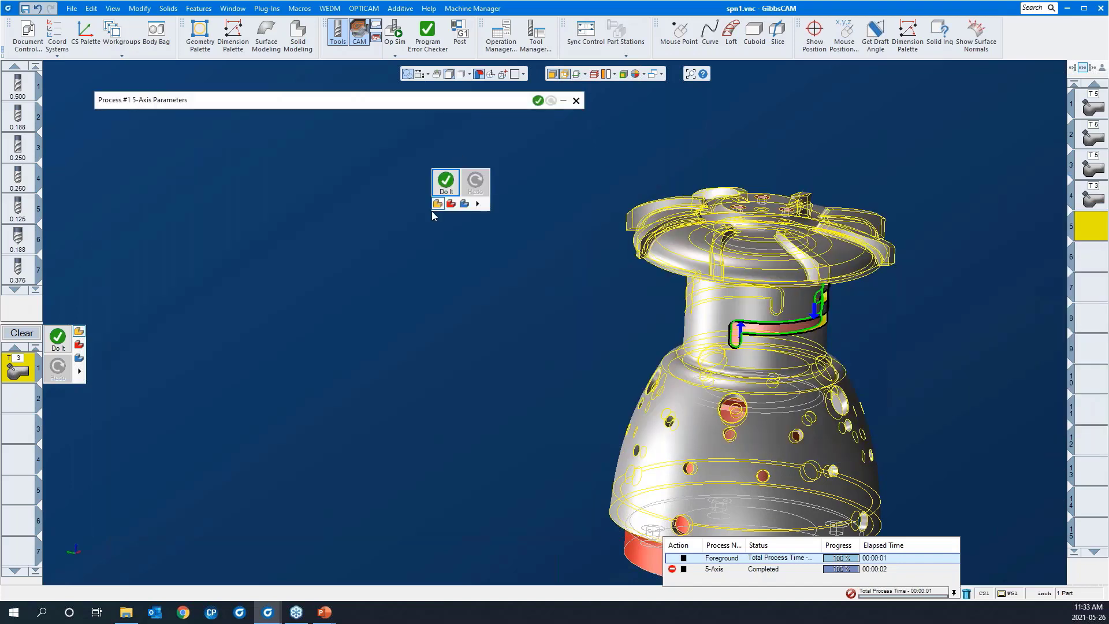
pyautogui.click(445, 183)
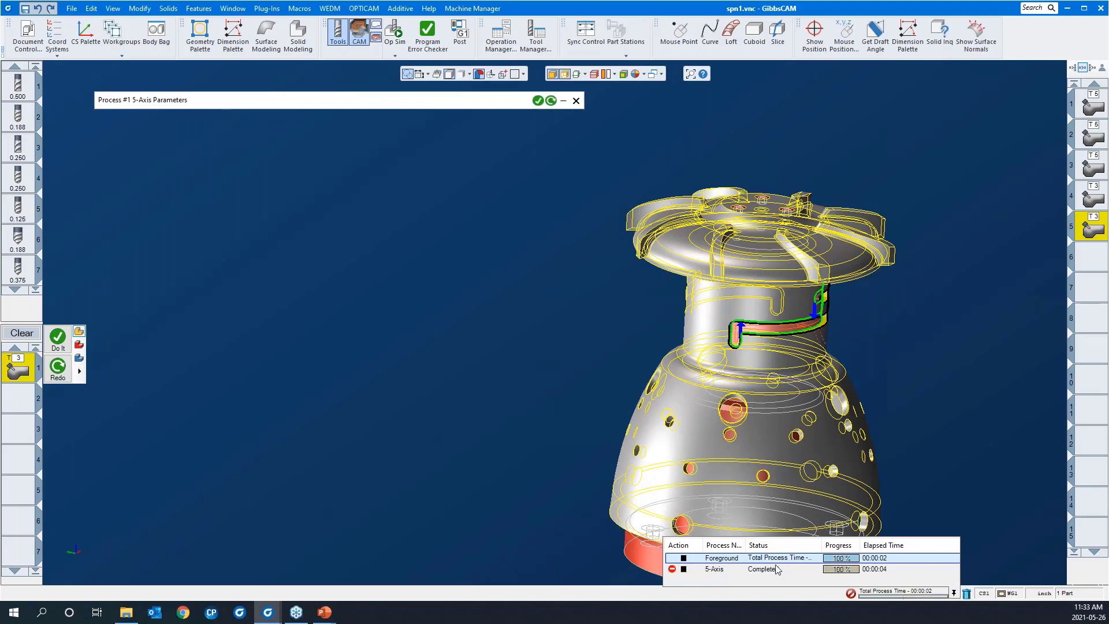
# - Inspect the swarf toolpath in the neck slot and add the slot's roughing operation to the selection
pyautogui.moveTo(843, 328); pyautogui.dragTo(818, 317, button='middle')
pyautogui.moveTo(684, 298); pyautogui.dragTo(886, 408)
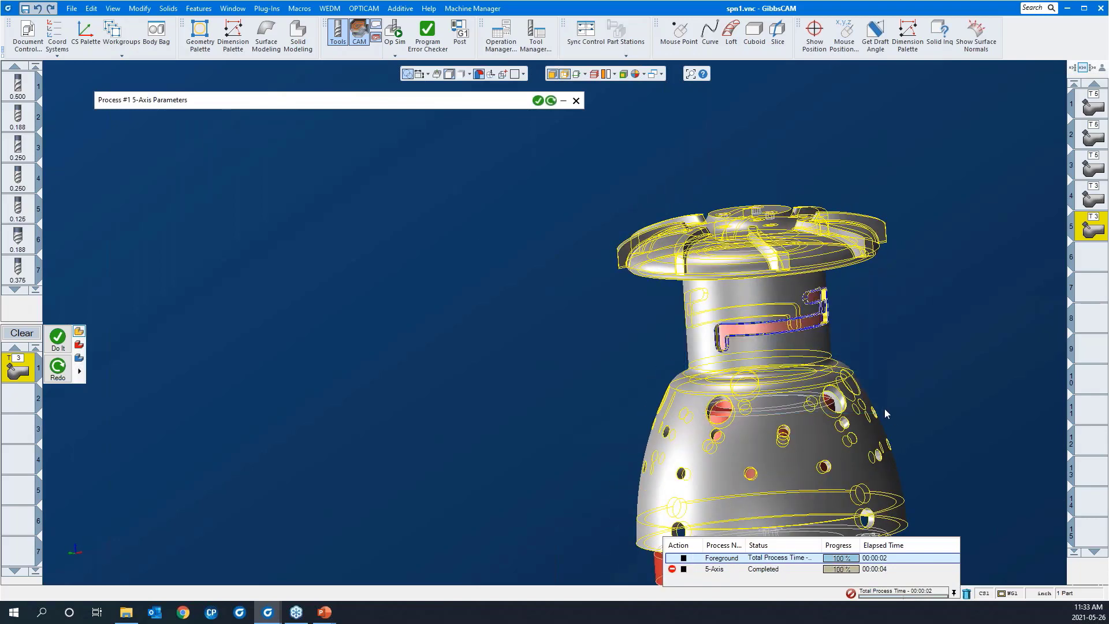
pyautogui.moveTo(629, 254); pyautogui.dragTo(779, 273, button='middle')
pyautogui.scroll(-3, 779, 273)
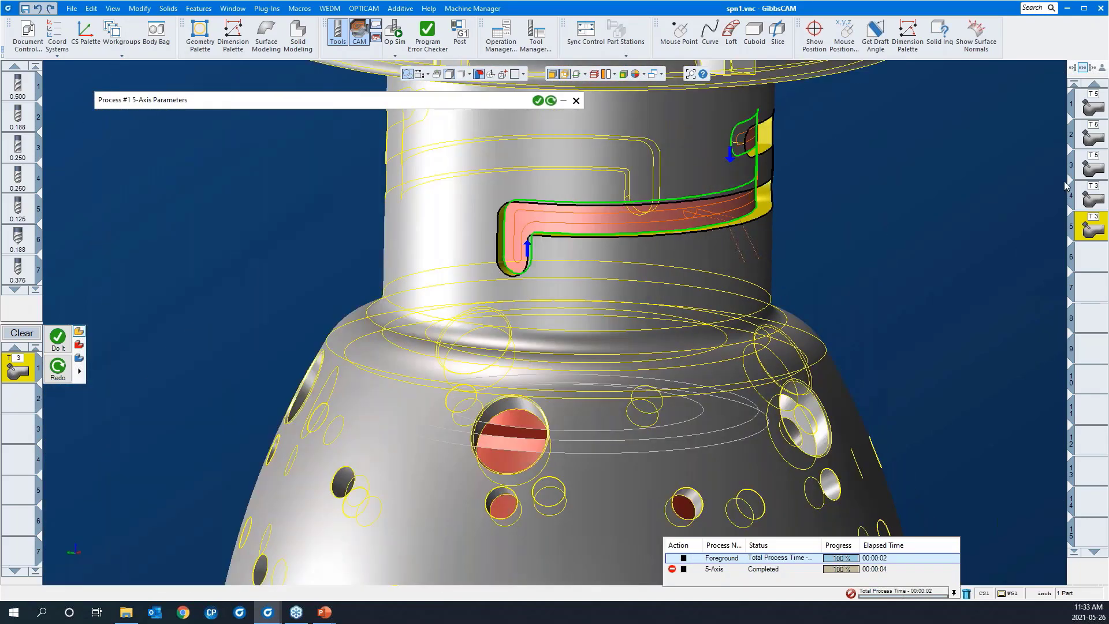
pyautogui.keyDown('ctrl'); pyautogui.click(1083, 197); pyautogui.keyUp('ctrl')
pyautogui.scroll(-3, 971, 264)
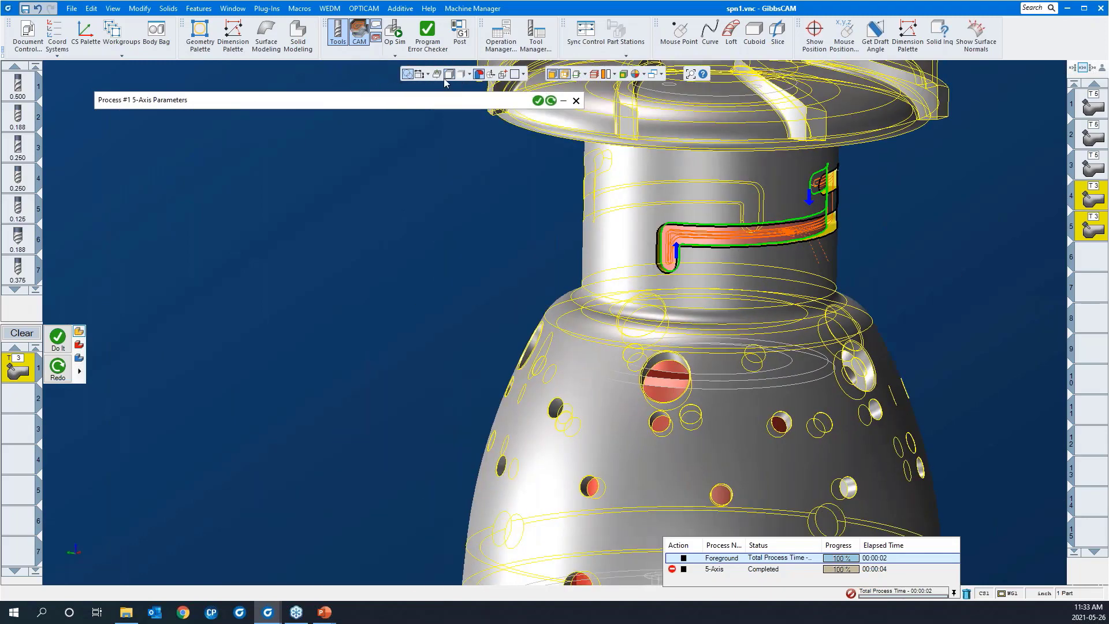
pyautogui.scroll(-1, 404, 321)
# - Run the operation simulation of the slot's roughing and swarf operations with the tool holder displayed
pyautogui.click(396, 32)
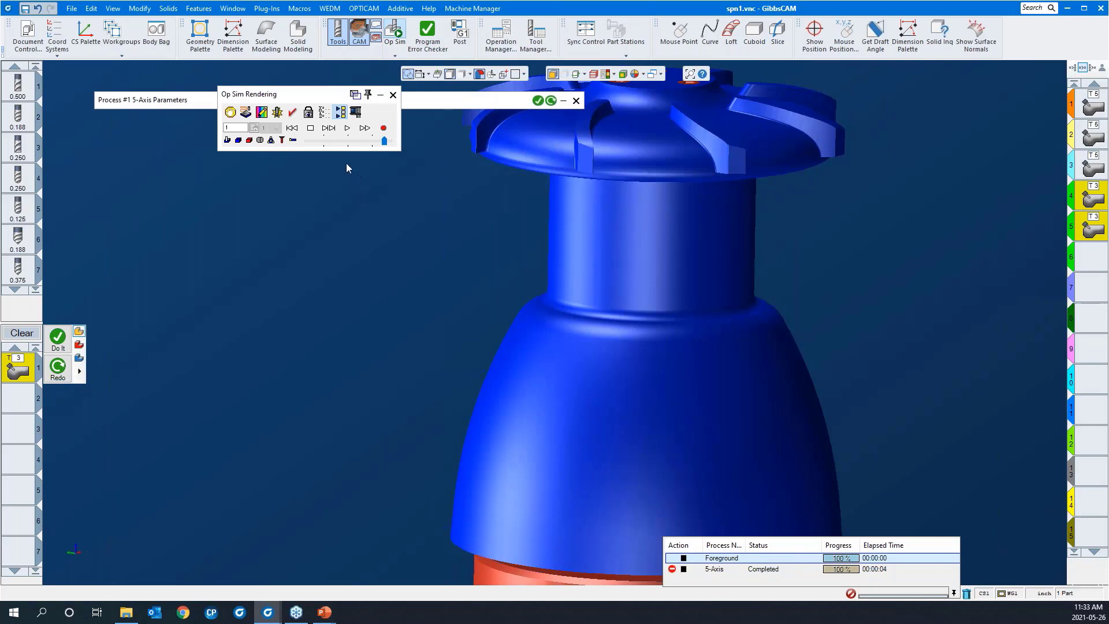
pyautogui.click(300, 142)
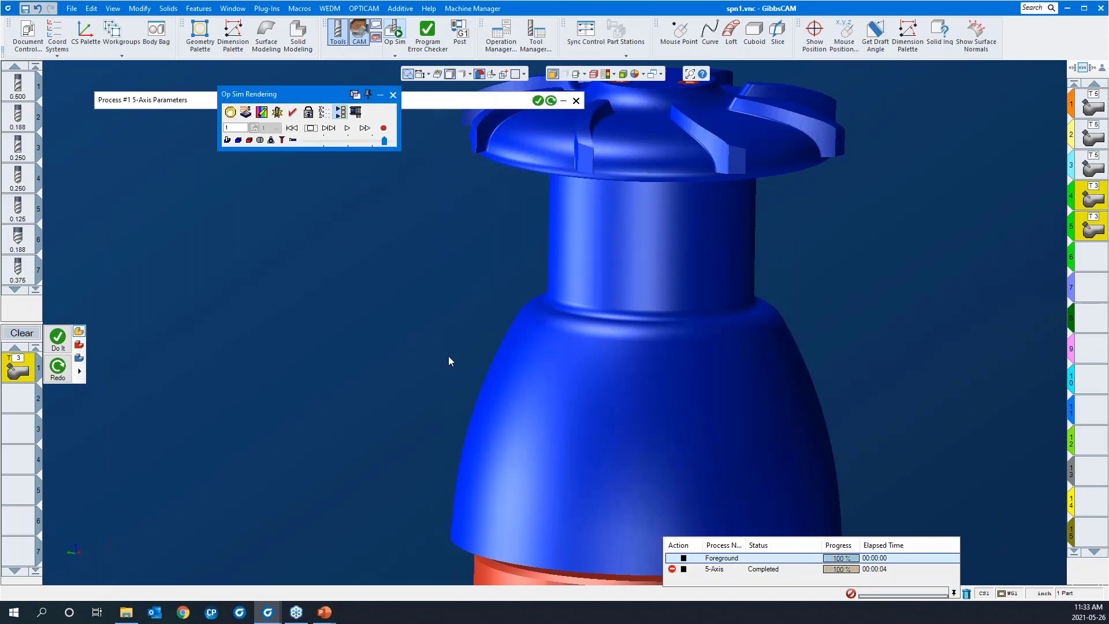
pyautogui.scroll(-2, 446, 355)
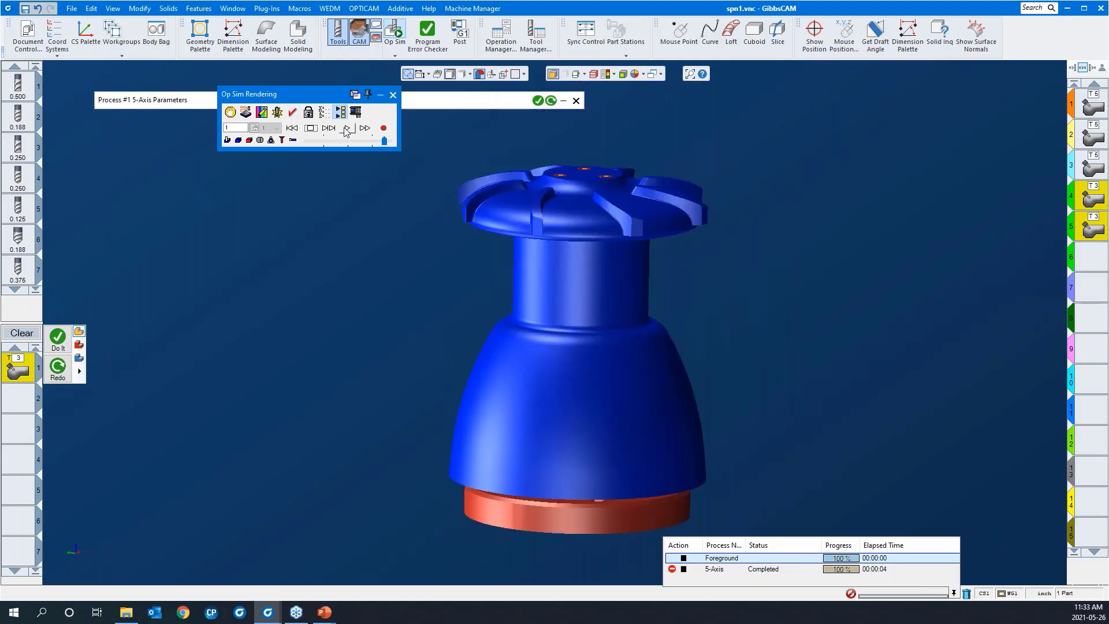
pyautogui.click(347, 128)
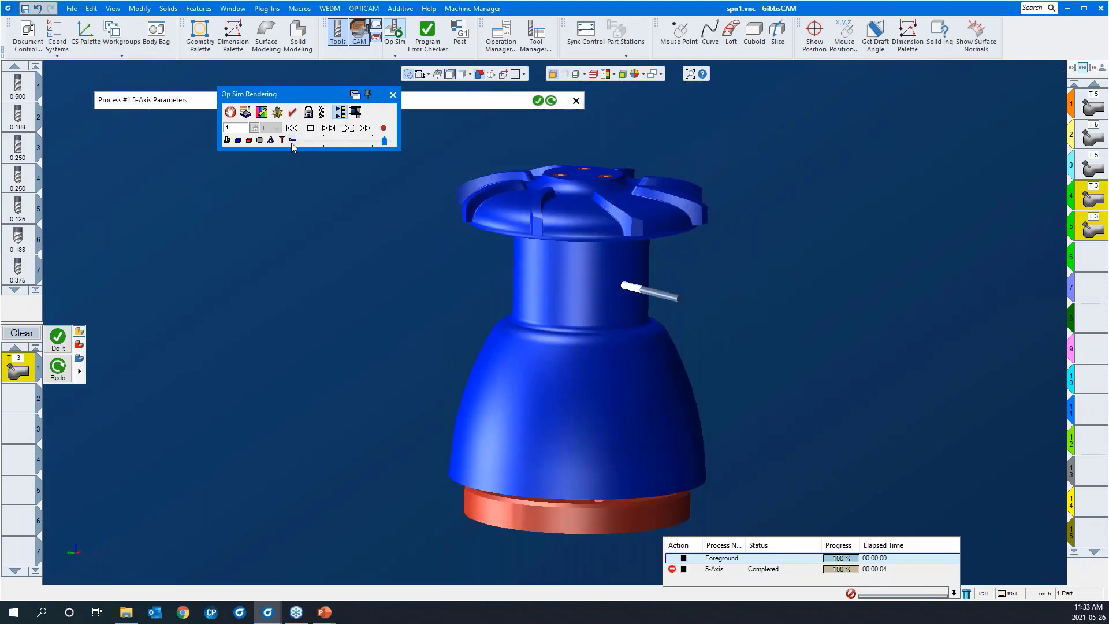
pyautogui.click(294, 141)
pyautogui.click(349, 130)
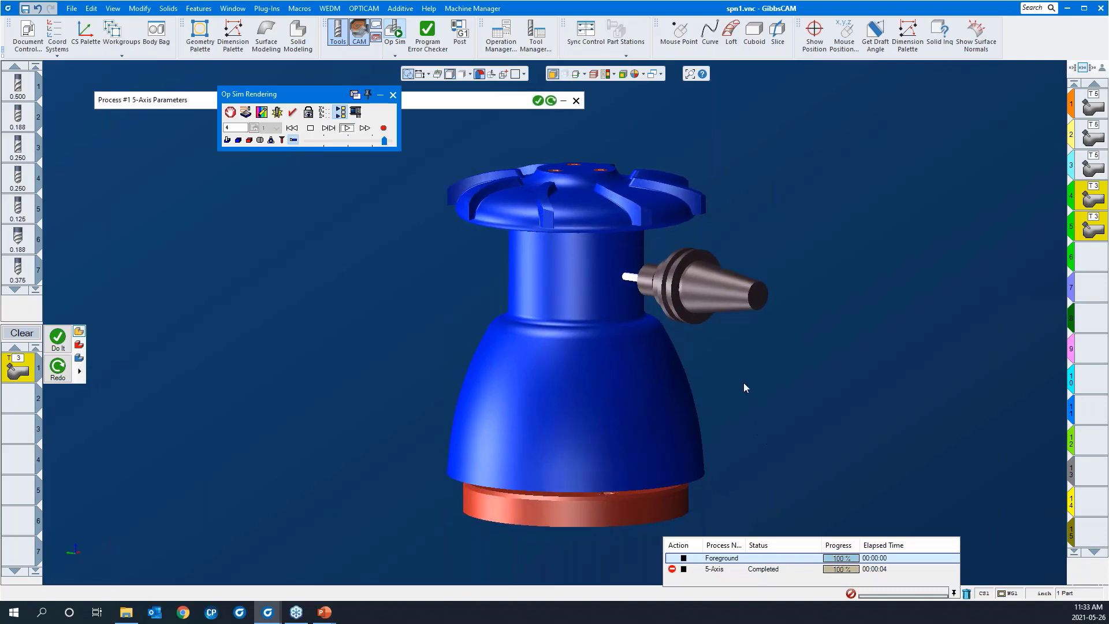
# - Slow down the operation simulation and examine the tool cutting the slot around the part's neck
pyautogui.scroll(5, 570, 252)
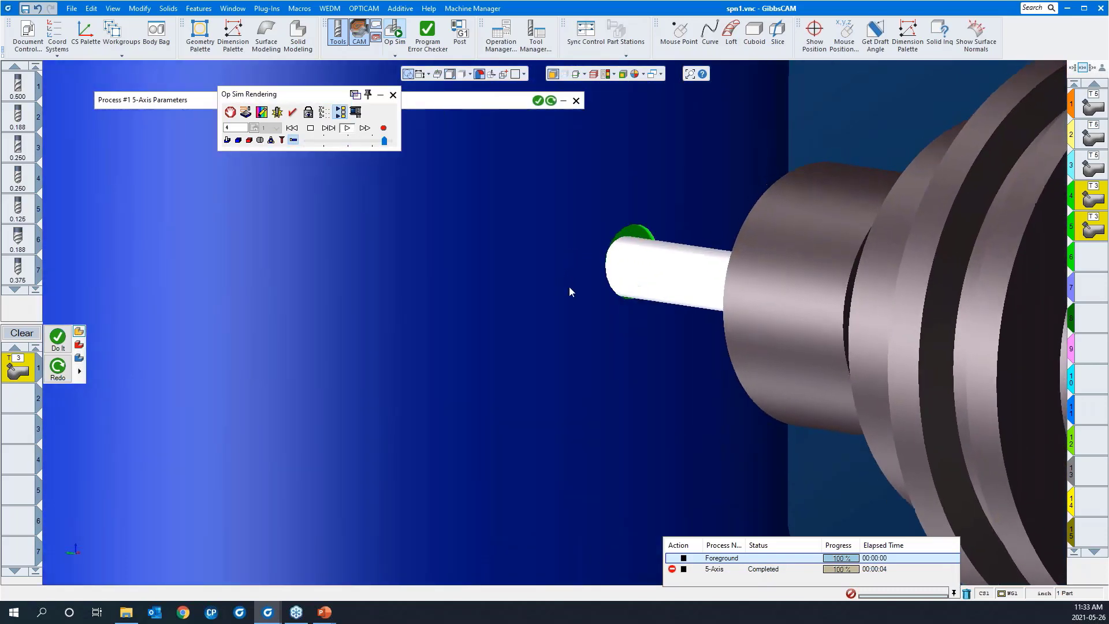
pyautogui.scroll(-4, 570, 287)
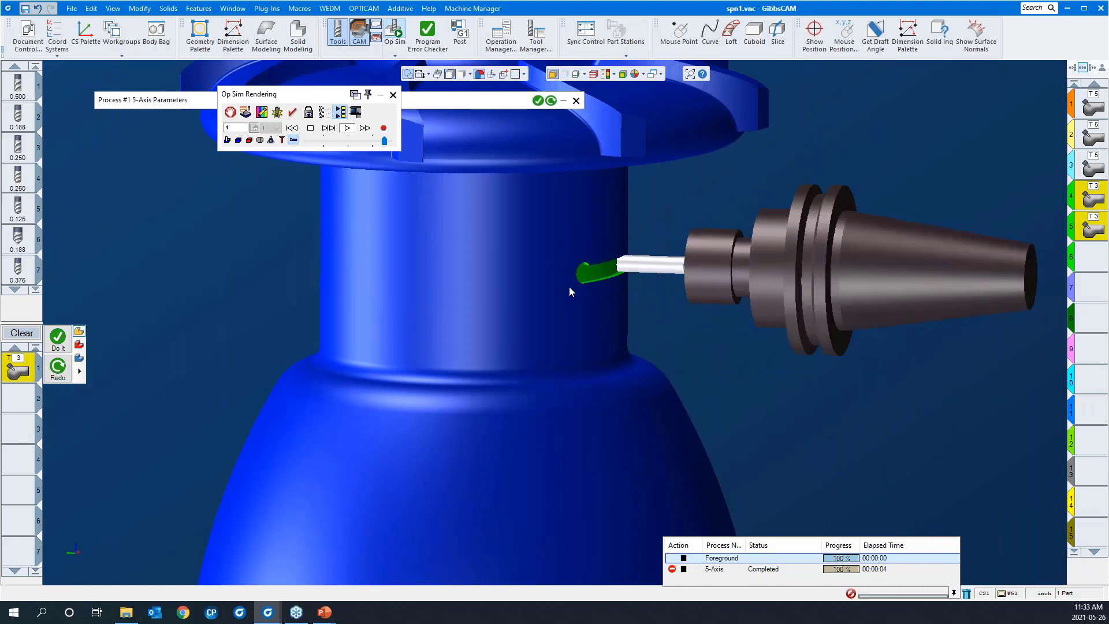
pyautogui.moveTo(384, 141); pyautogui.dragTo(354, 142)
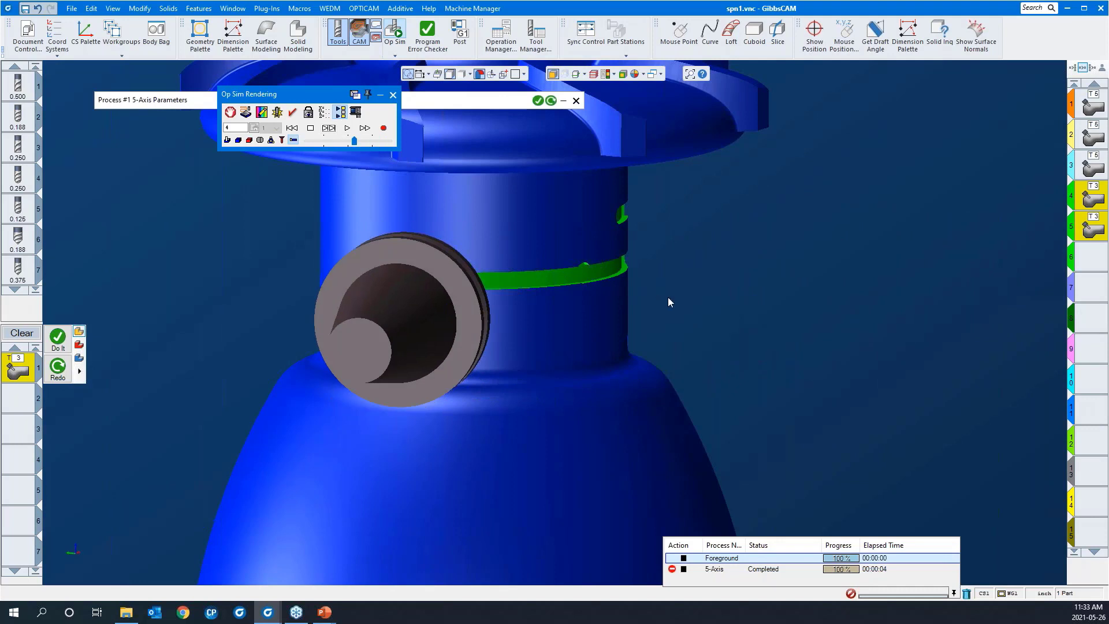
pyautogui.scroll(-3, 668, 297)
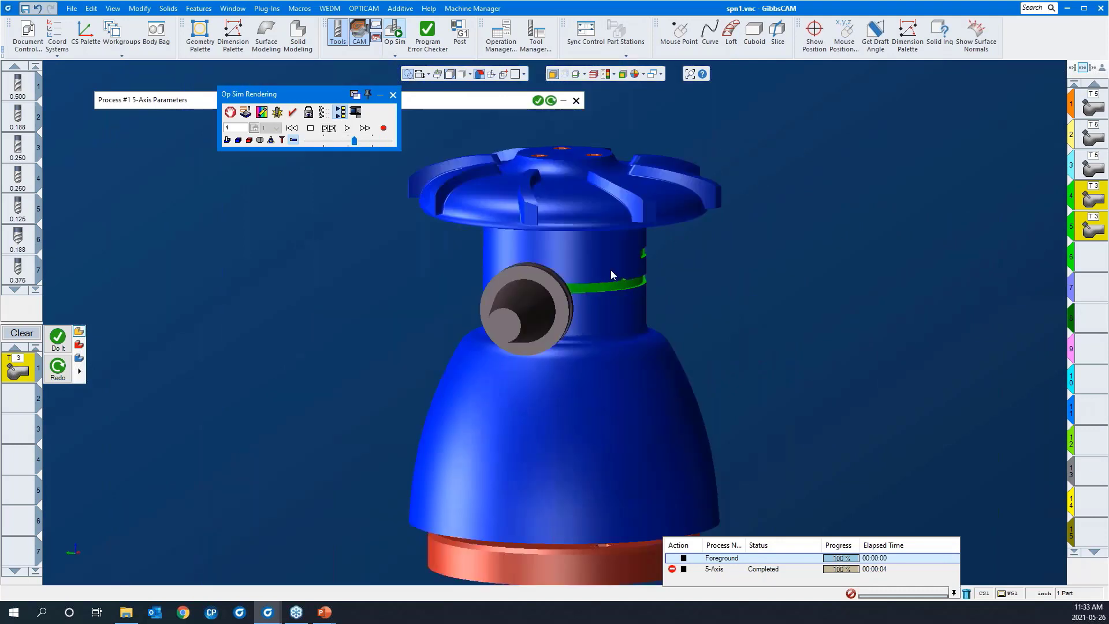
# - Rewind the simulation and lock its point of view to Machine
pyautogui.click(310, 128)
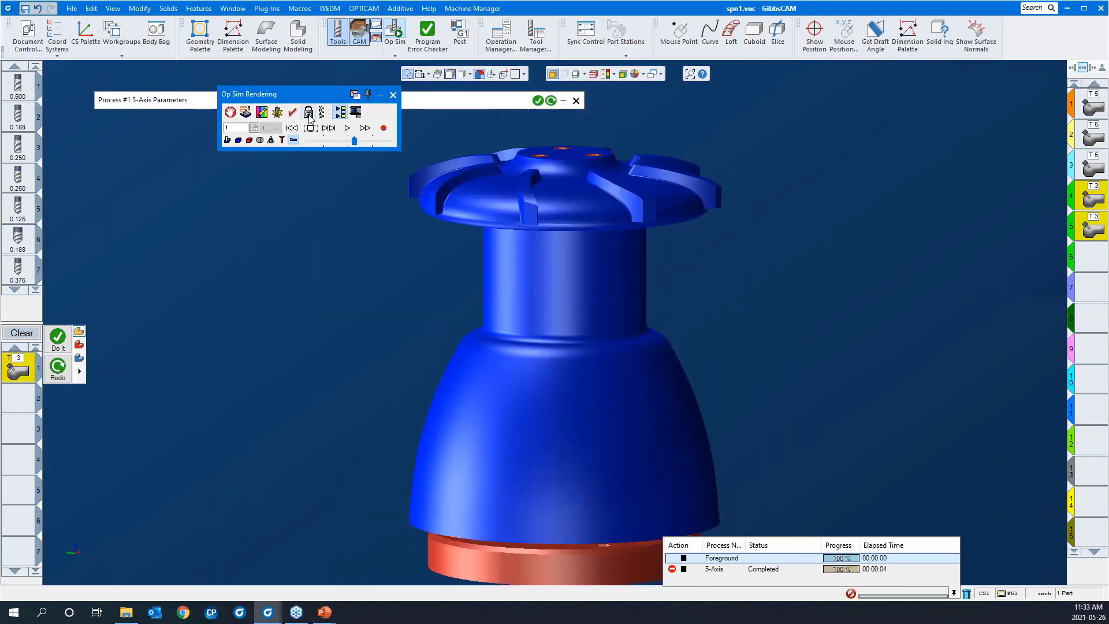
pyautogui.click(309, 113)
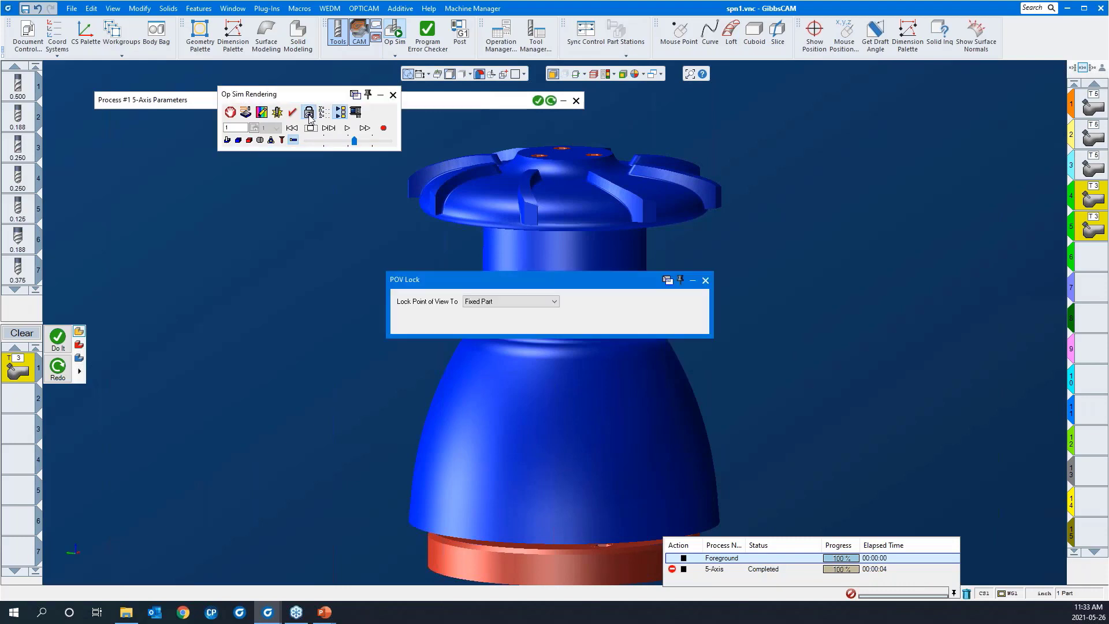
pyautogui.click(524, 299)
pyautogui.click(516, 342)
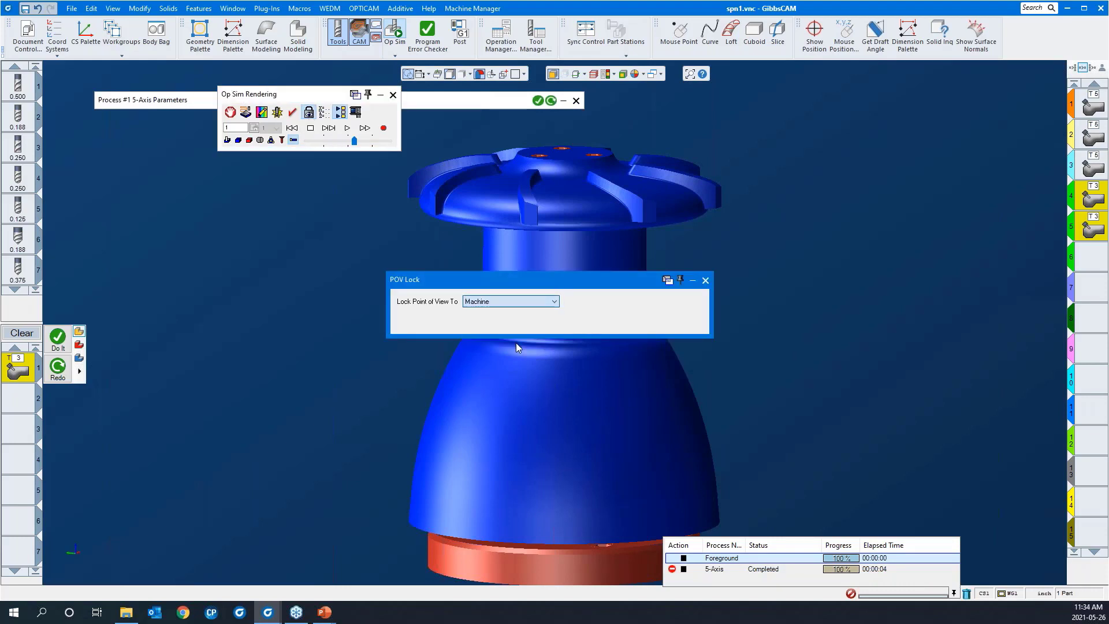
pyautogui.click(706, 281)
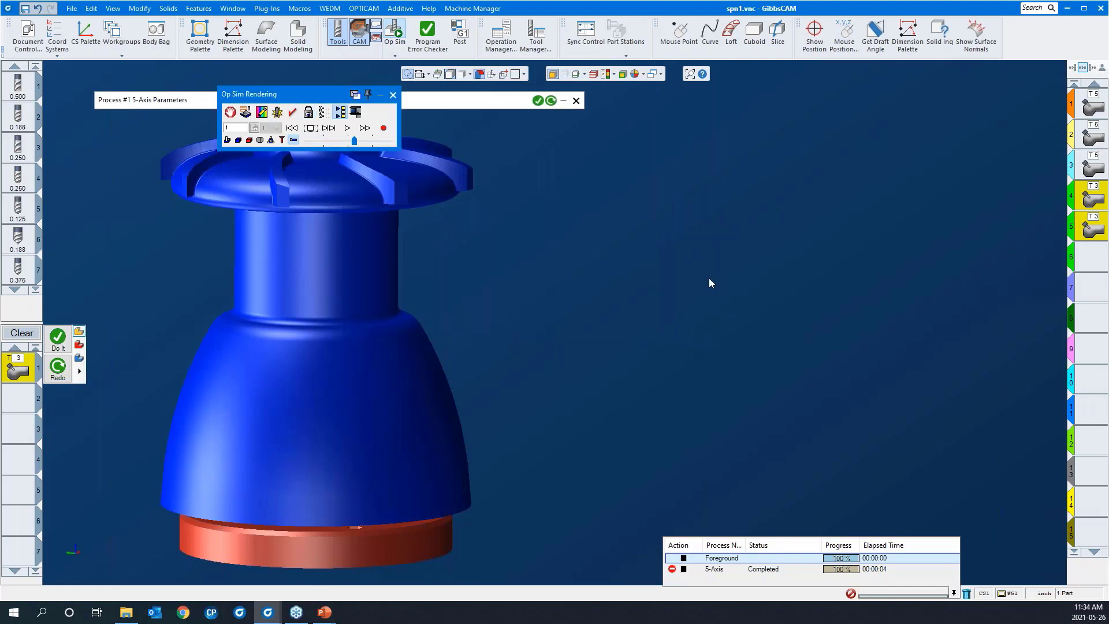
pyautogui.scroll(-3, 754, 360)
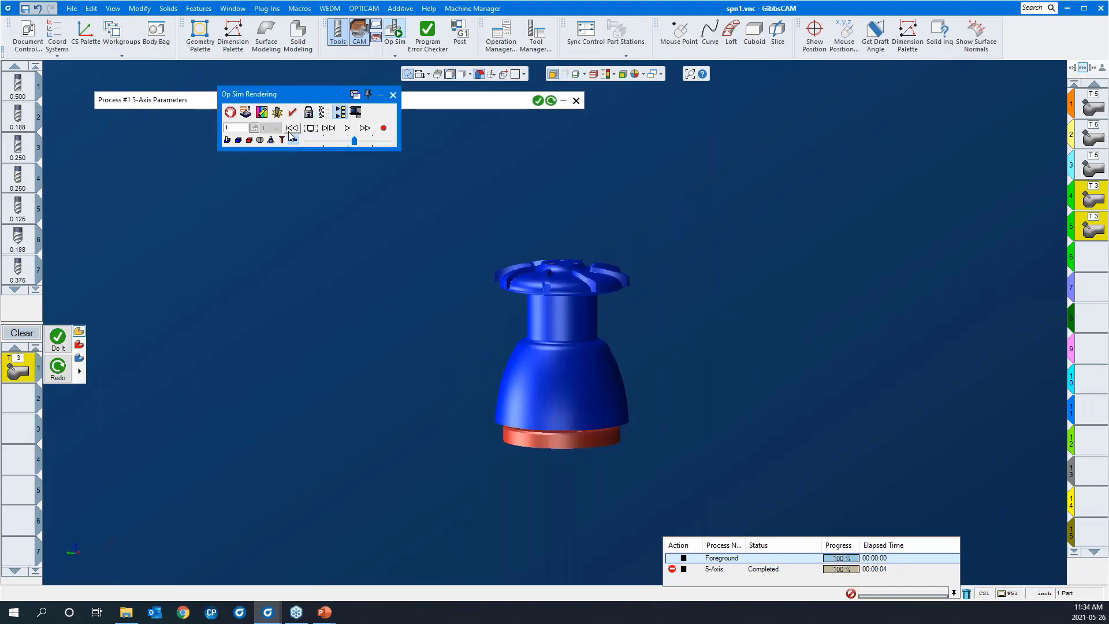
# - Run the simulation from the machine's point of view at an adjusted speed and pause it partway through the neck slot
pyautogui.click(347, 129)
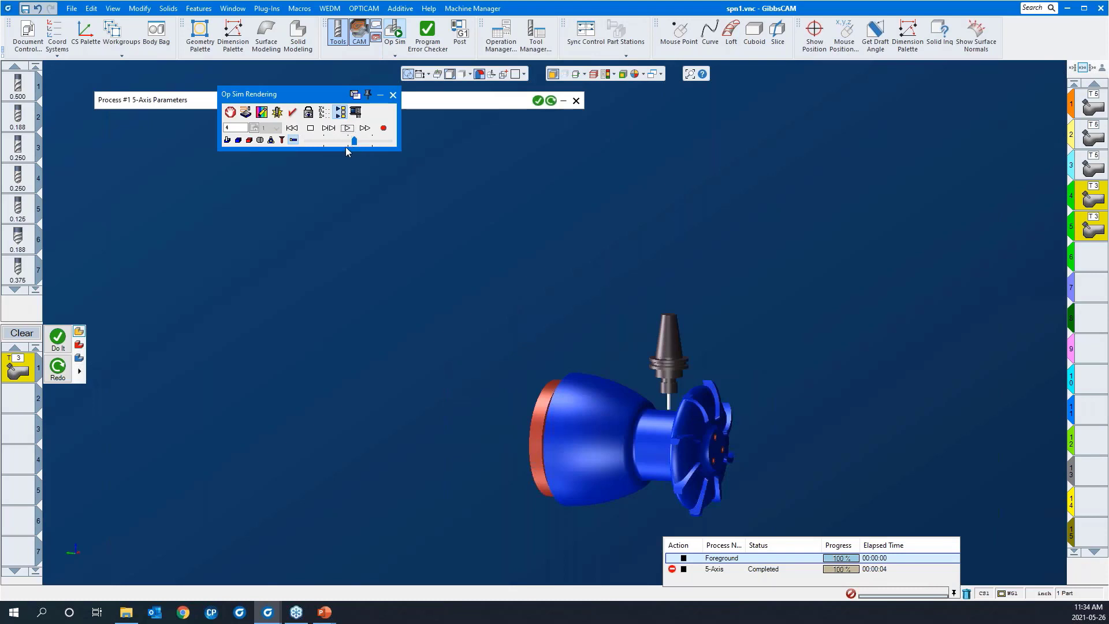
pyautogui.click(348, 128)
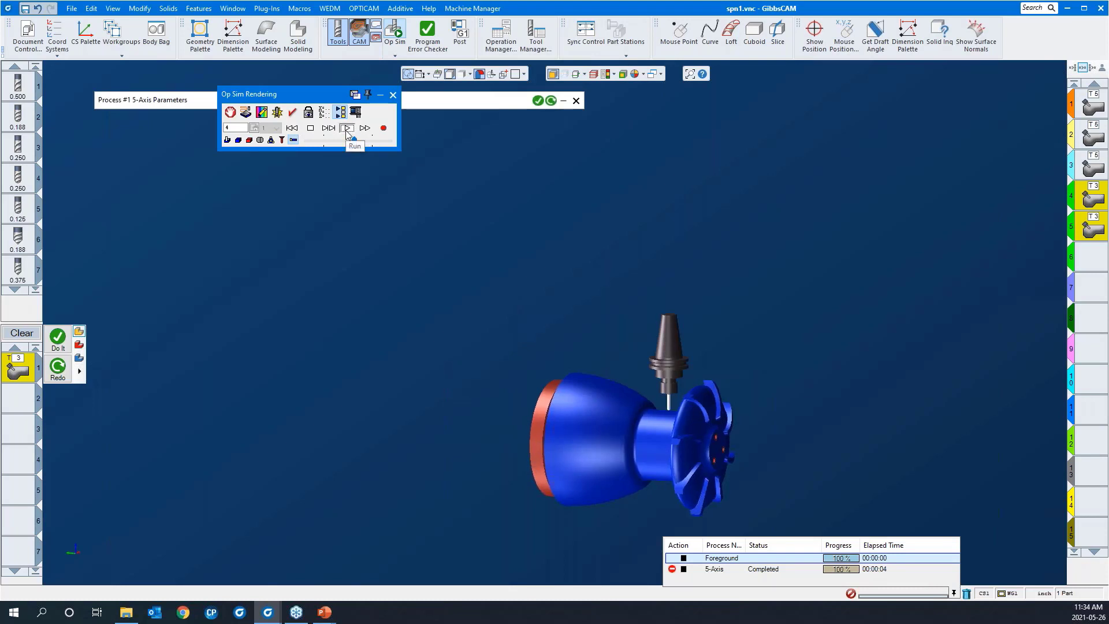
pyautogui.moveTo(426, 368); pyautogui.dragTo(387, 302)
pyautogui.scroll(-3, 264, 295)
pyautogui.scroll(-3, 254, 295)
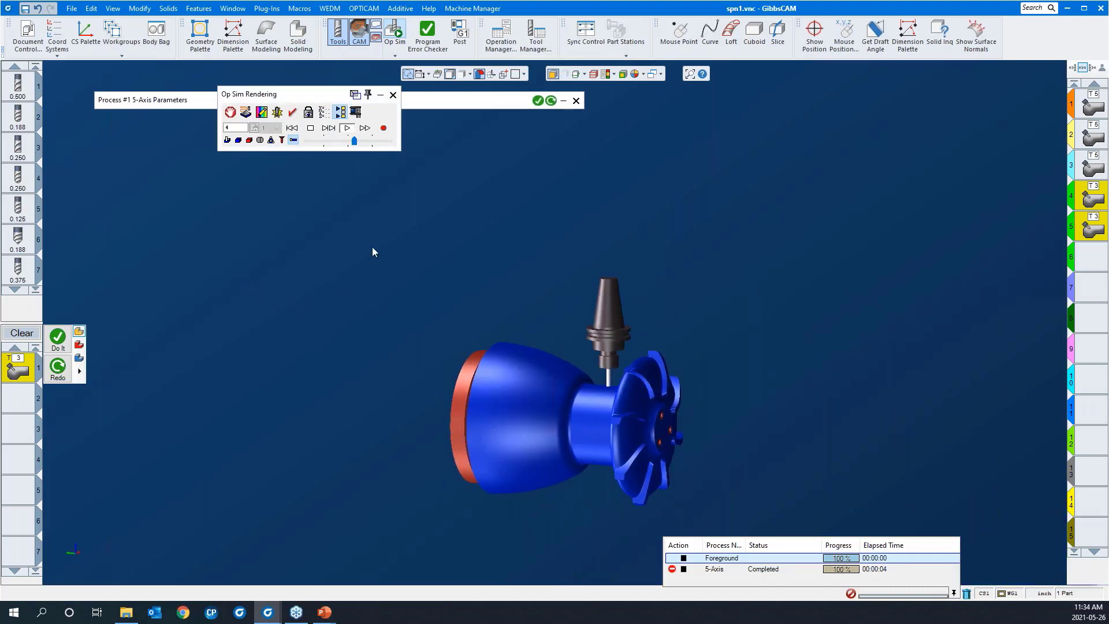
pyautogui.moveTo(372, 250); pyautogui.dragTo(873, 540)
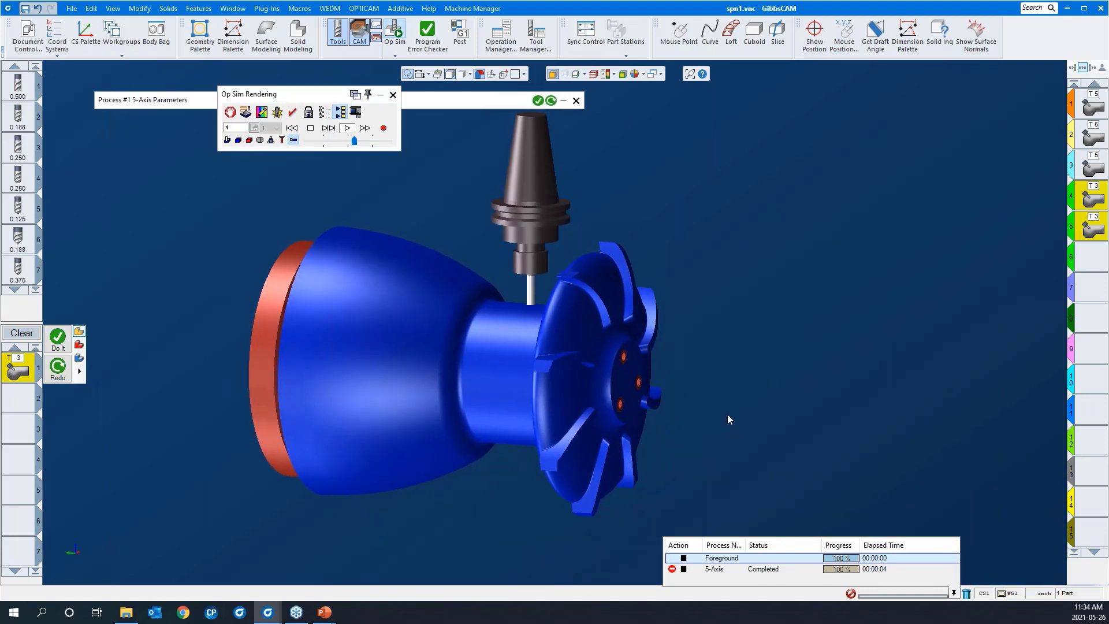
pyautogui.moveTo(354, 141); pyautogui.dragTo(363, 141)
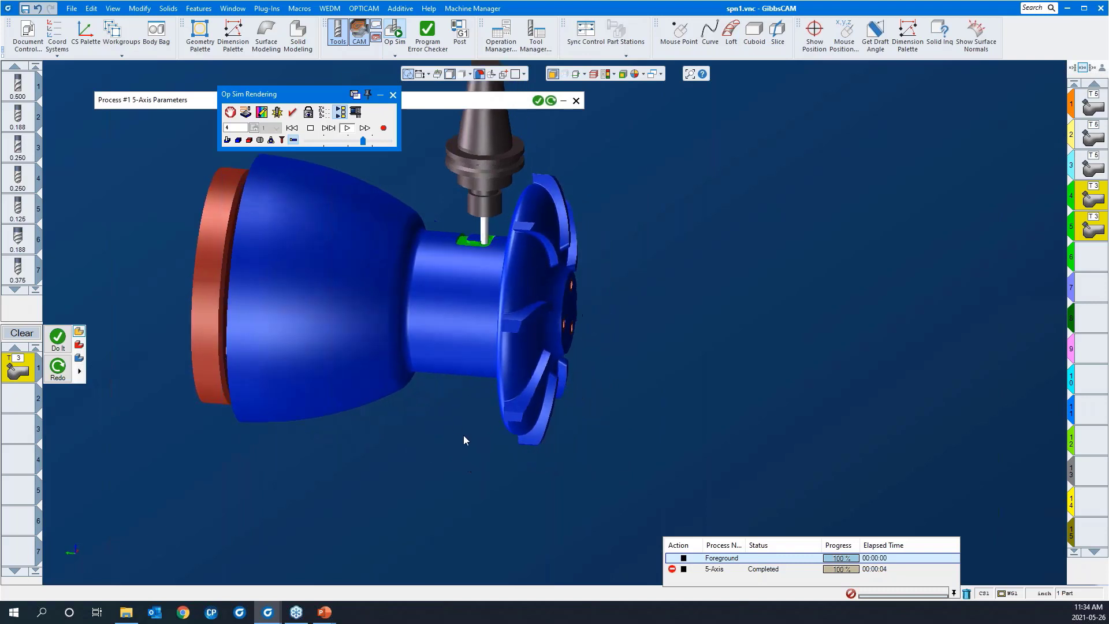
pyautogui.click(329, 128)
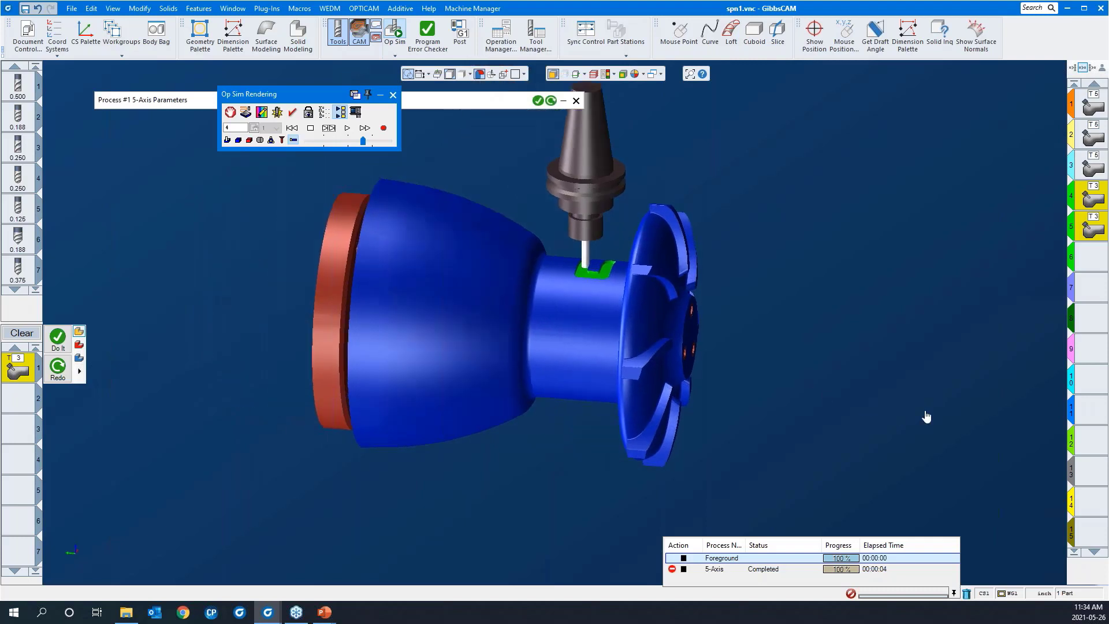
# - In Show Position, retract Z1 to about -2.83, rotate A101 to about 59.7 and B101 to about 124.2, and close the window
pyautogui.click(322, 115)
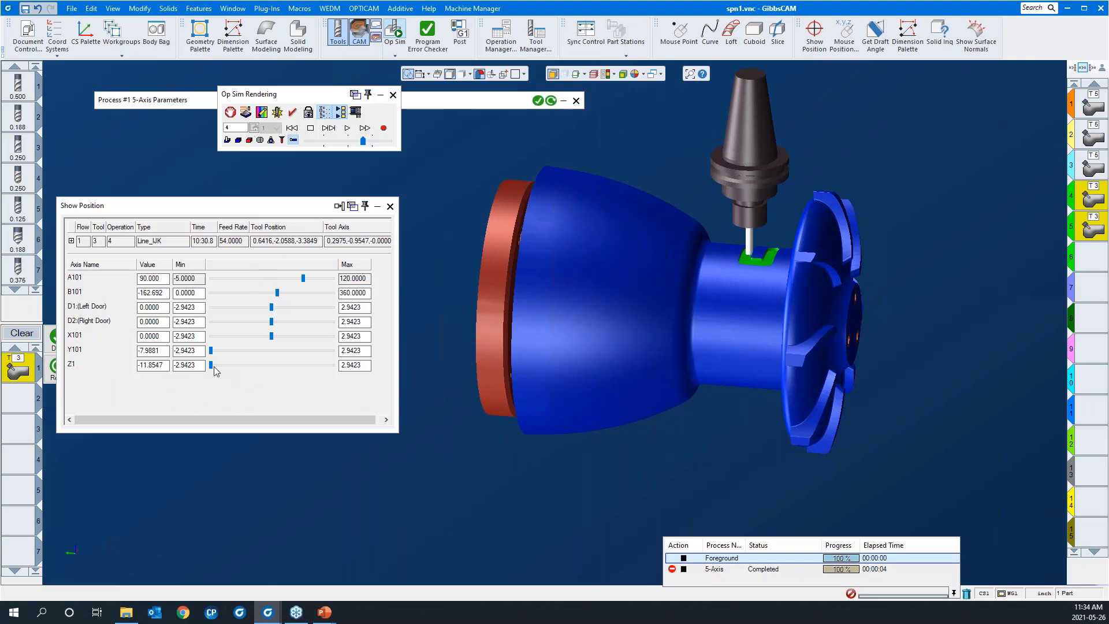
pyautogui.moveTo(210, 365); pyautogui.dragTo(213, 365)
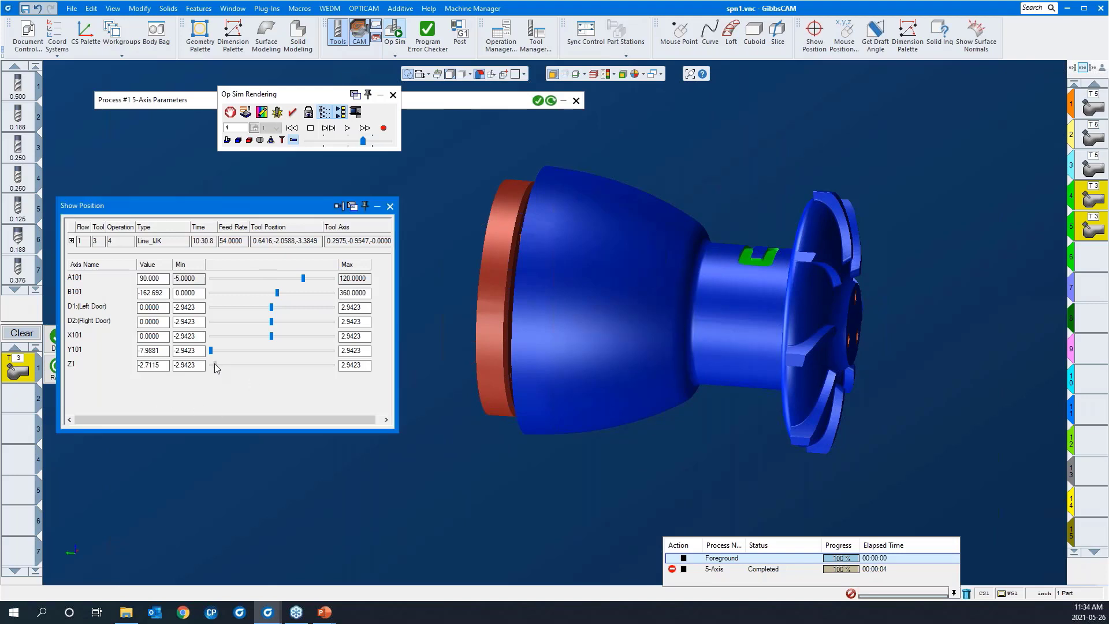
pyautogui.scroll(-3, 513, 442)
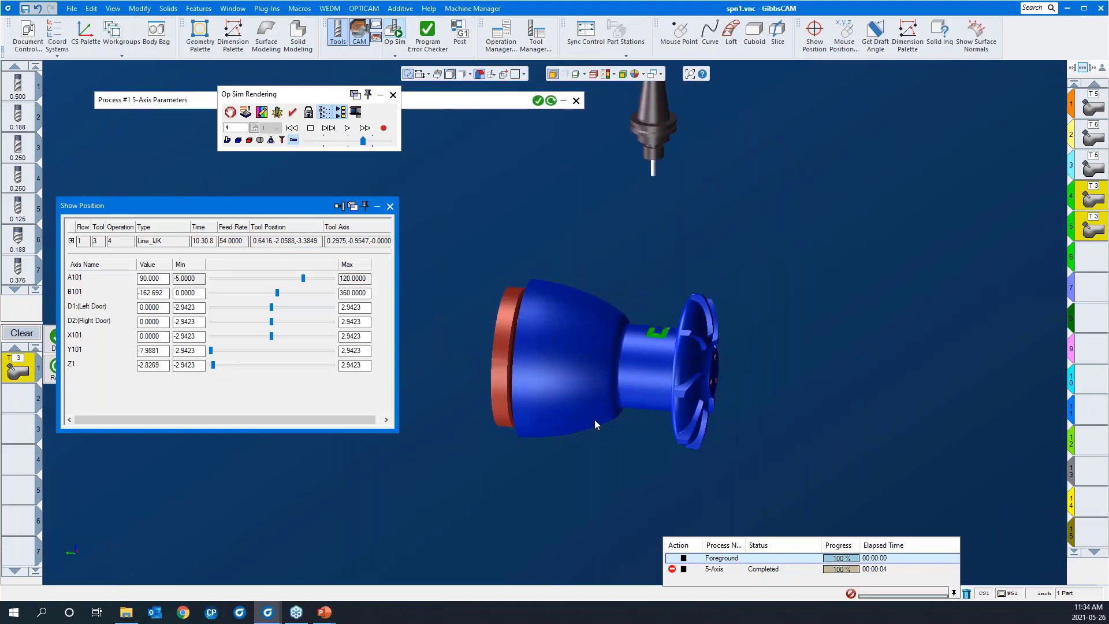
pyautogui.moveTo(594, 419); pyautogui.dragTo(575, 394, button='middle')
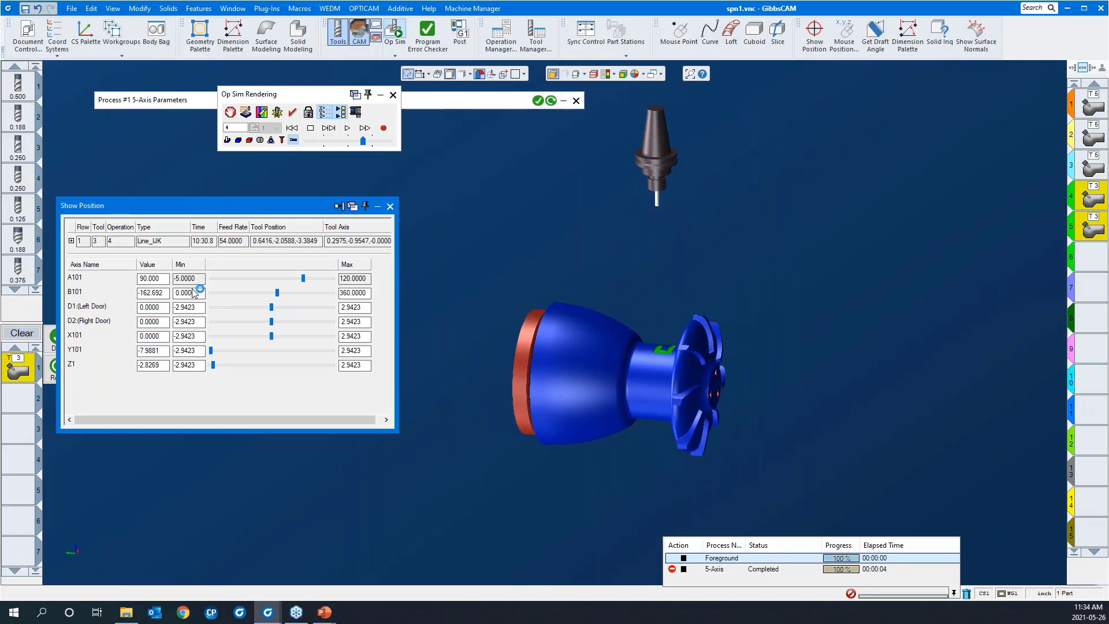
pyautogui.moveTo(277, 294)
pyautogui.mouseDown()
pyautogui.moveTo(330, 298)
pyautogui.moveTo(252, 293)
pyautogui.moveTo(297, 281)
pyautogui.moveTo(248, 289)
pyautogui.moveTo(273, 280)
pyautogui.mouseUp()
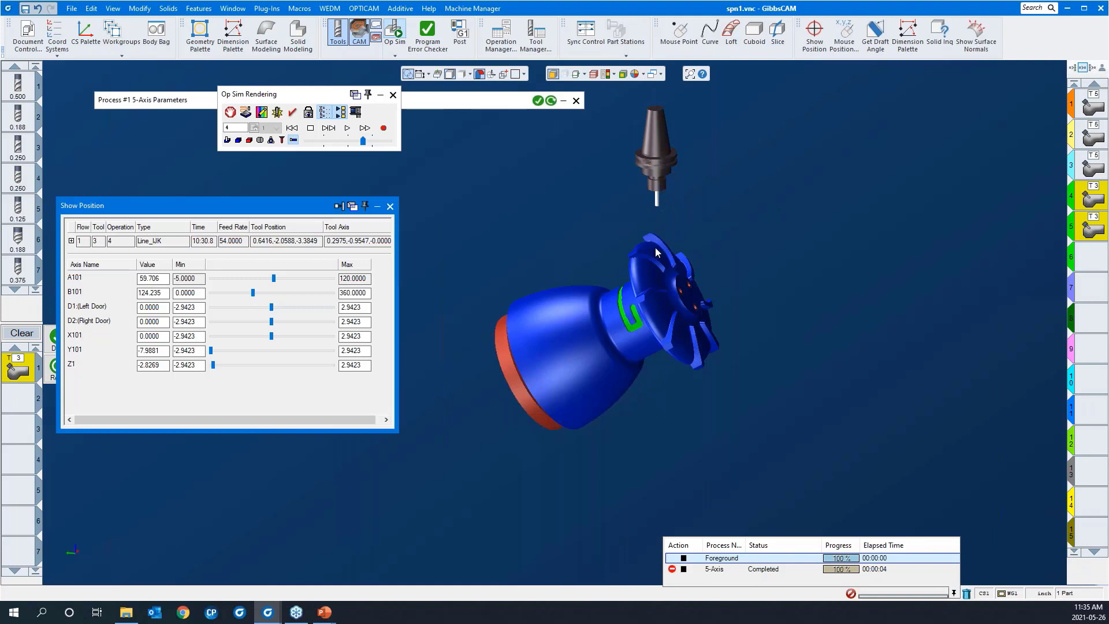
pyautogui.click(390, 207)
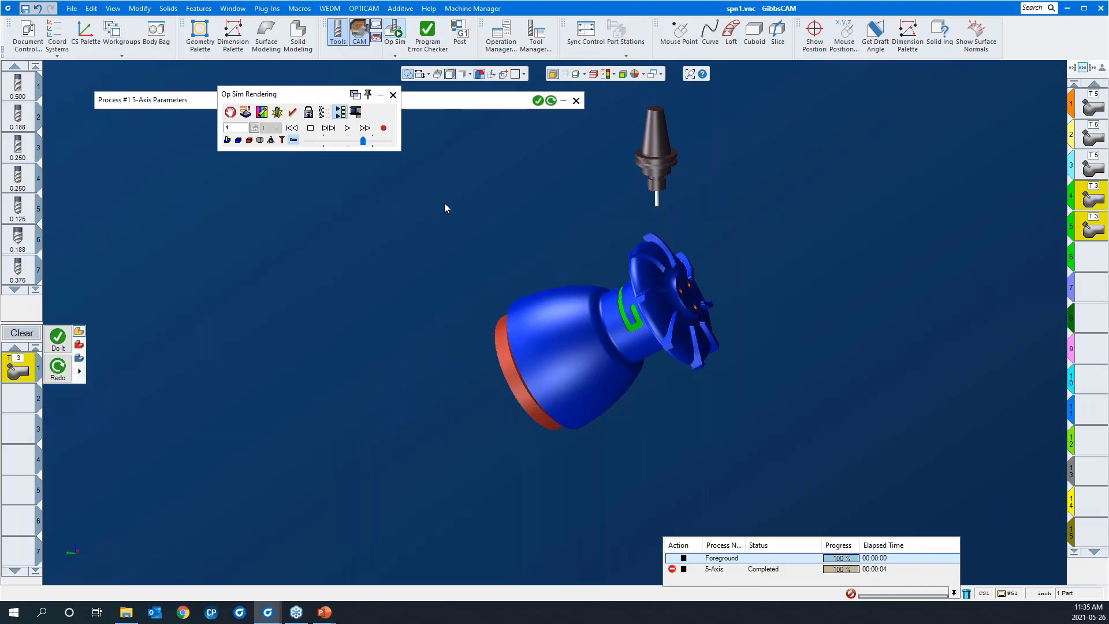
# - Lock the simulation's point of view to Fixed Part and close the operation simulation
pyautogui.click(308, 113)
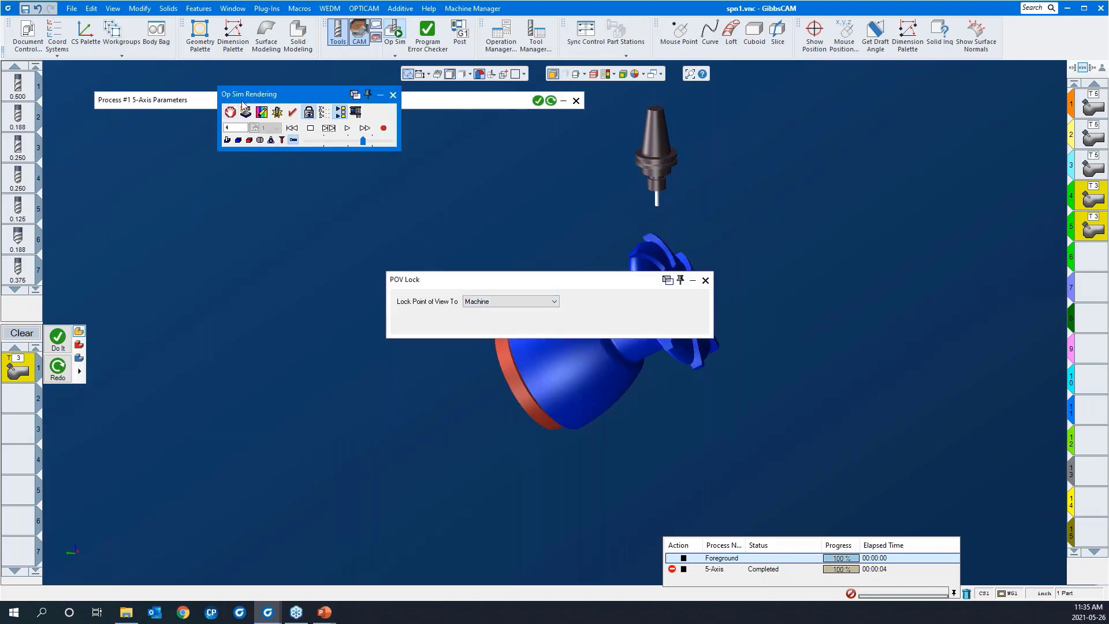
pyautogui.click(484, 302)
pyautogui.click(485, 313)
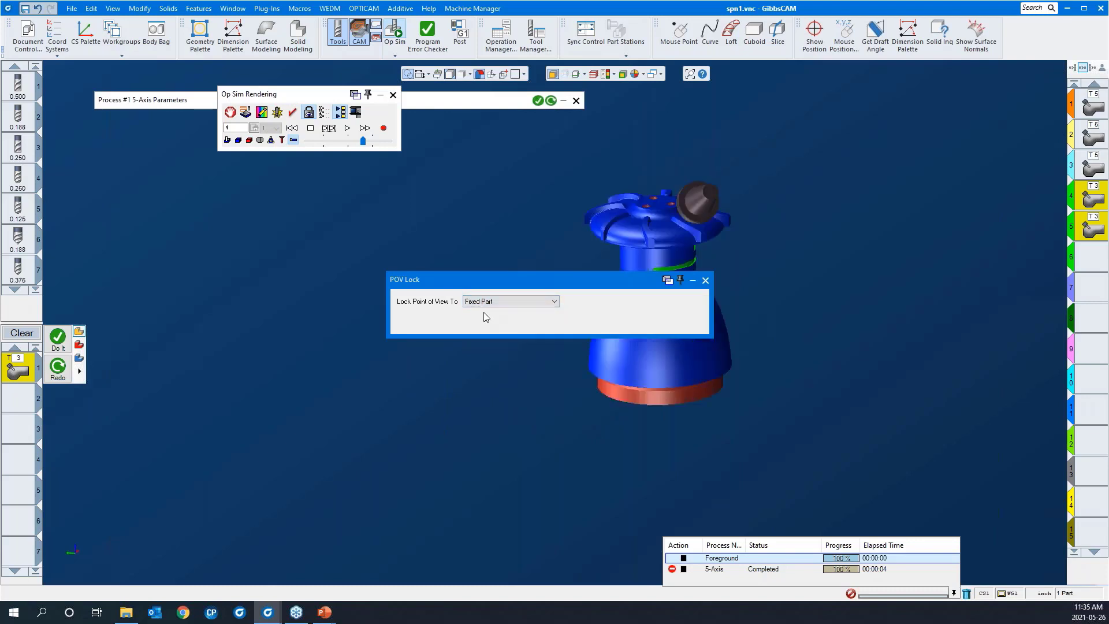
pyautogui.click(705, 281)
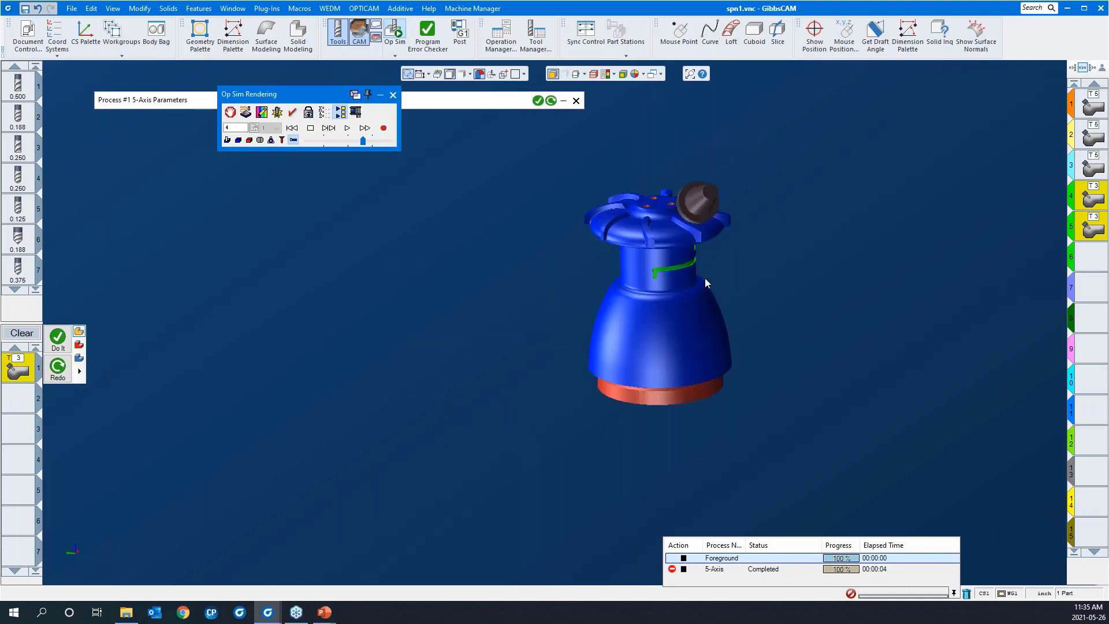
pyautogui.click(393, 96)
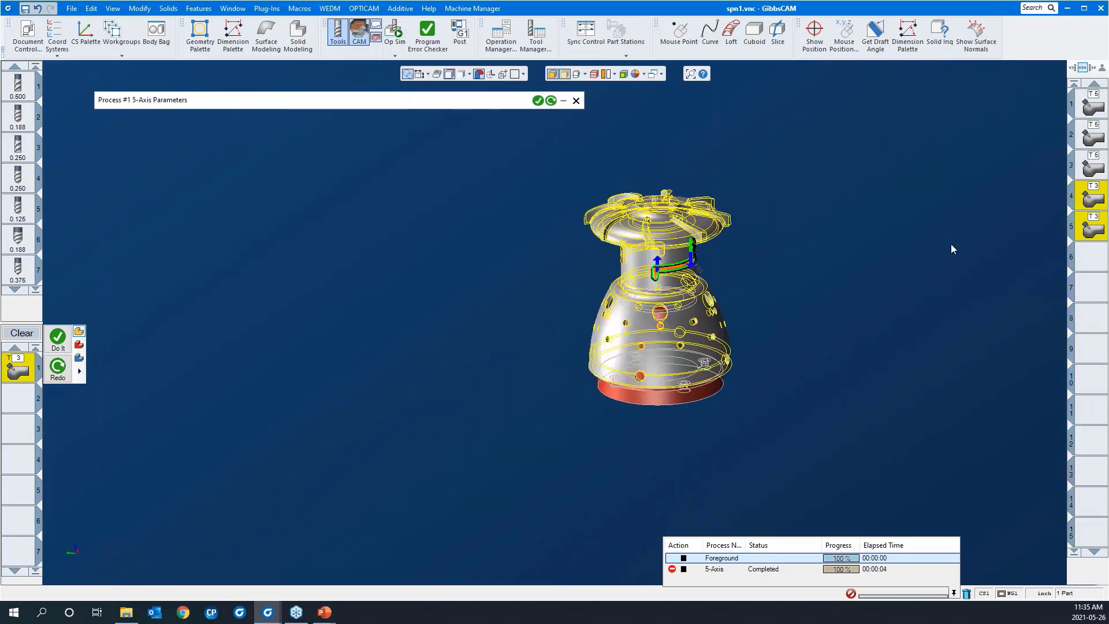
# - Clear the process list with empty operation position 6 active and hide the part's wireframe lines
pyautogui.click(1086, 260)
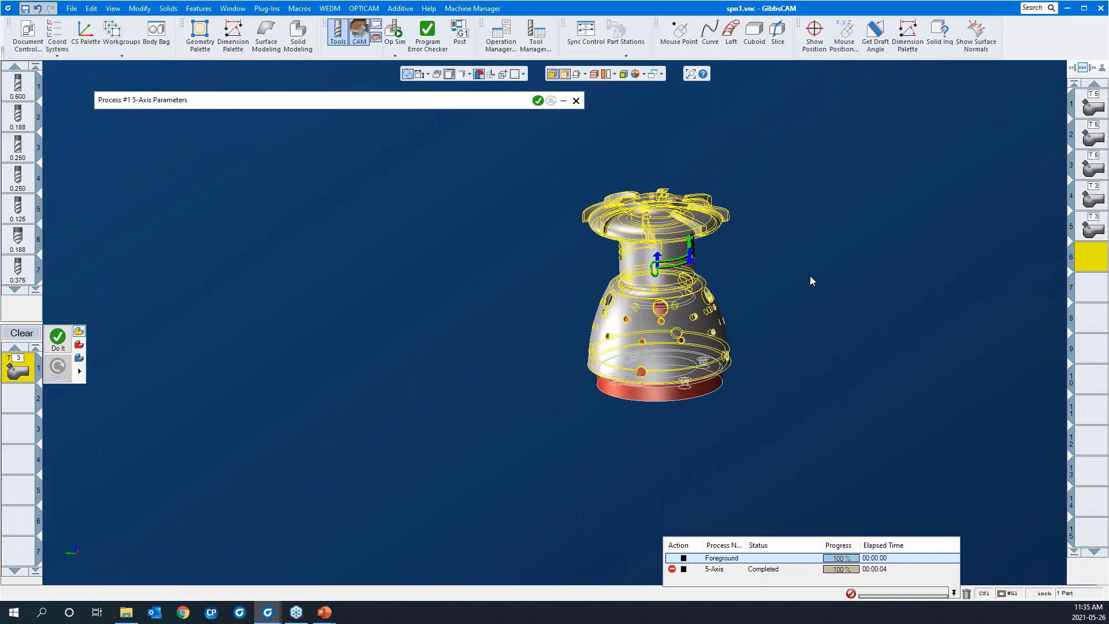
pyautogui.click(20, 334)
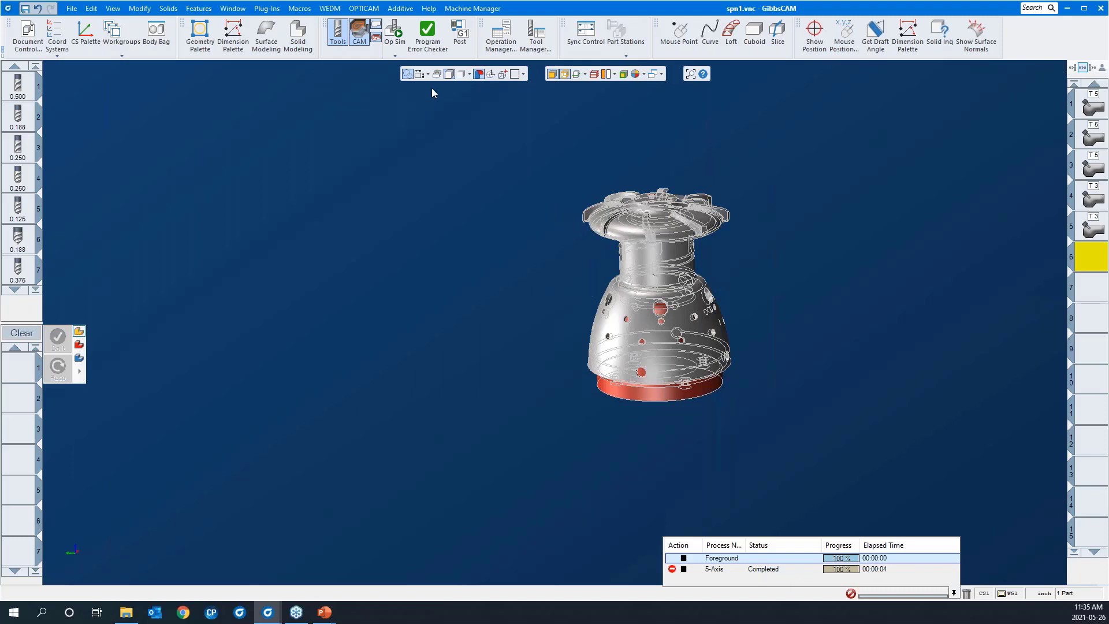
pyautogui.click(564, 74)
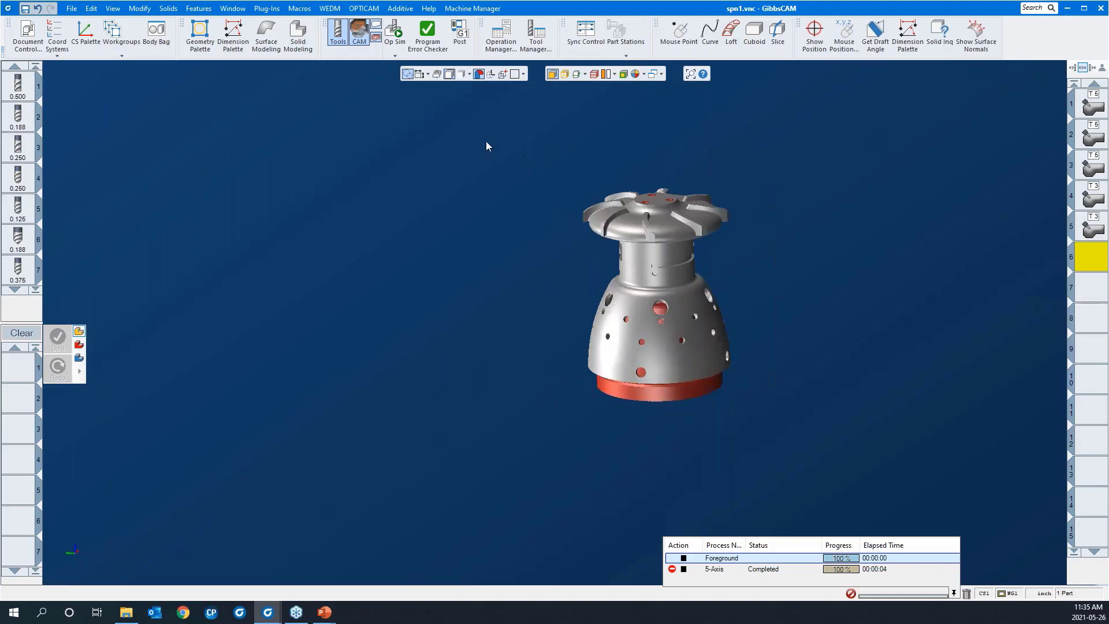
pyautogui.moveTo(487, 141)
pyautogui.mouseDown()
pyautogui.moveTo(763, 314)
pyautogui.moveTo(875, 501)
pyautogui.mouseUp()
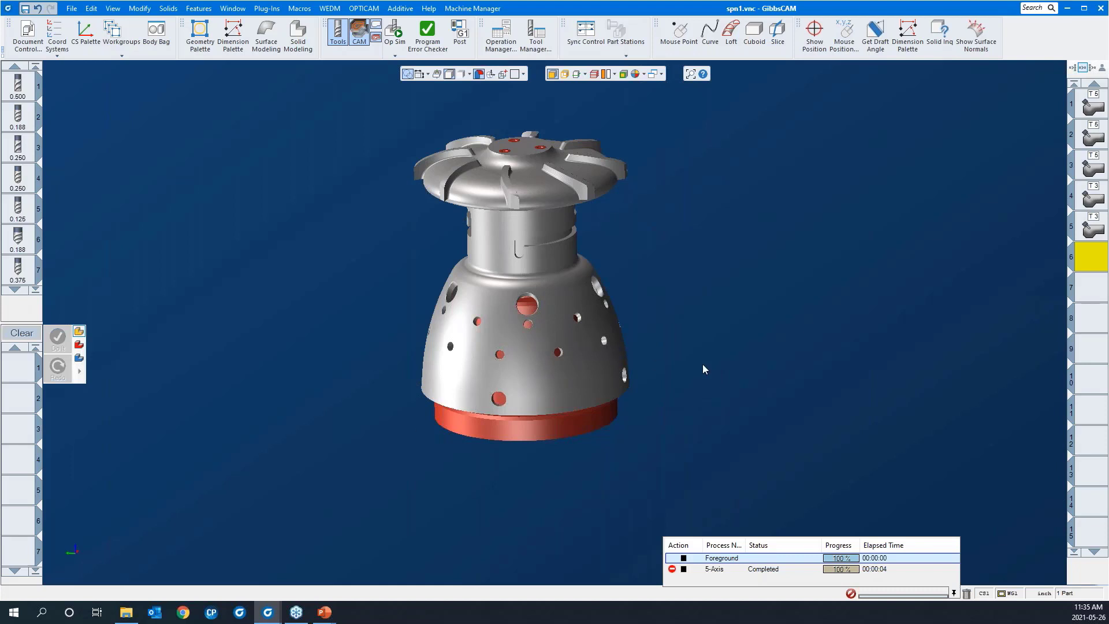
pyautogui.moveTo(690, 395)
pyautogui.mouseDown(button='middle')
pyautogui.moveTo(652, 383)
pyautogui.moveTo(684, 392)
pyautogui.mouseUp(button='middle')
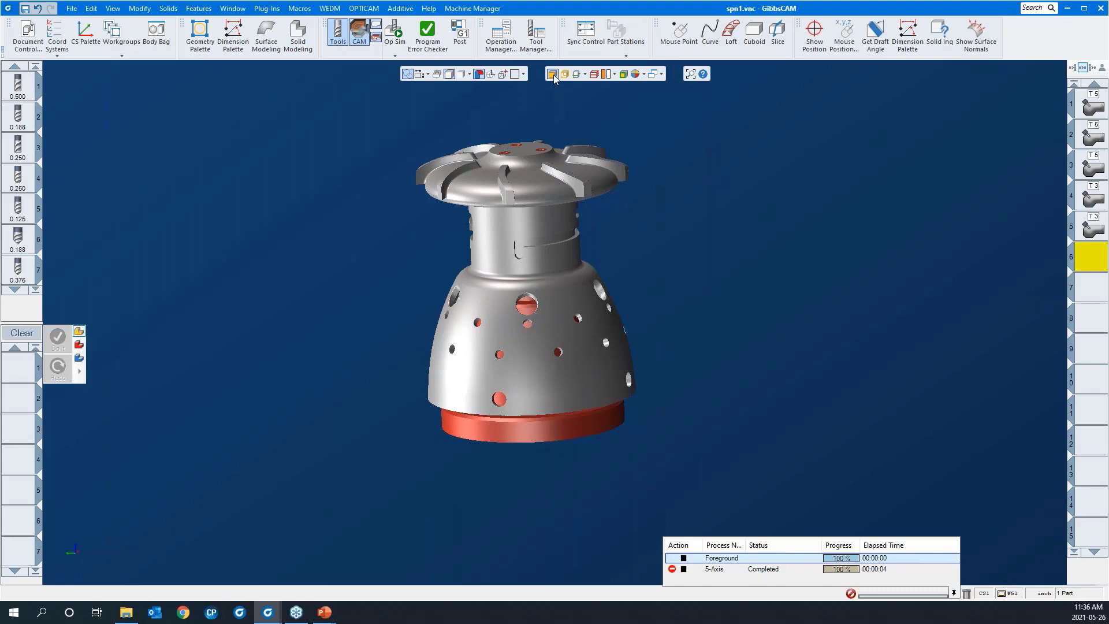
# - Select the whole part body and open the Hole Manager, placing its window clear of the part
pyautogui.click(559, 329)
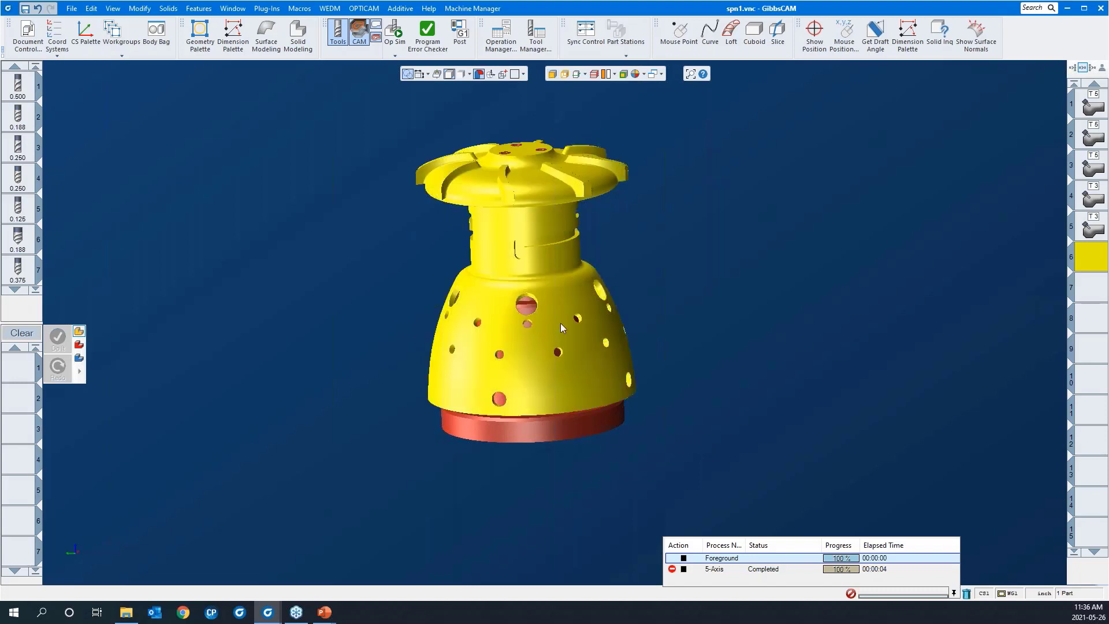
pyautogui.moveTo(656, 211); pyautogui.dragTo(661, 237, button='middle')
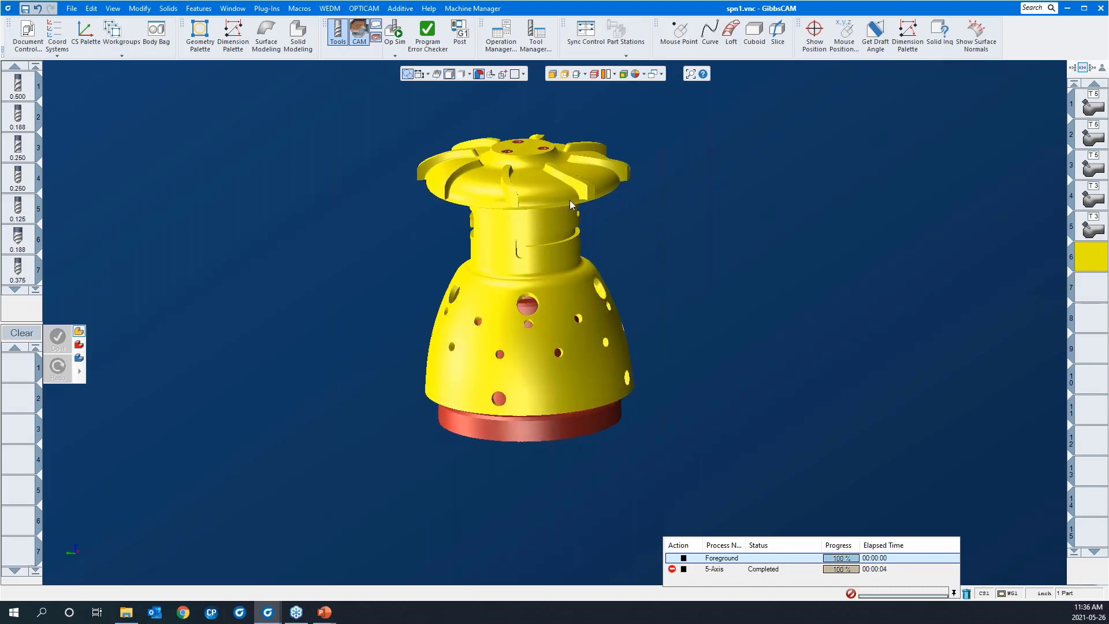
pyautogui.scroll(-1, 569, 200)
pyautogui.click(190, 12)
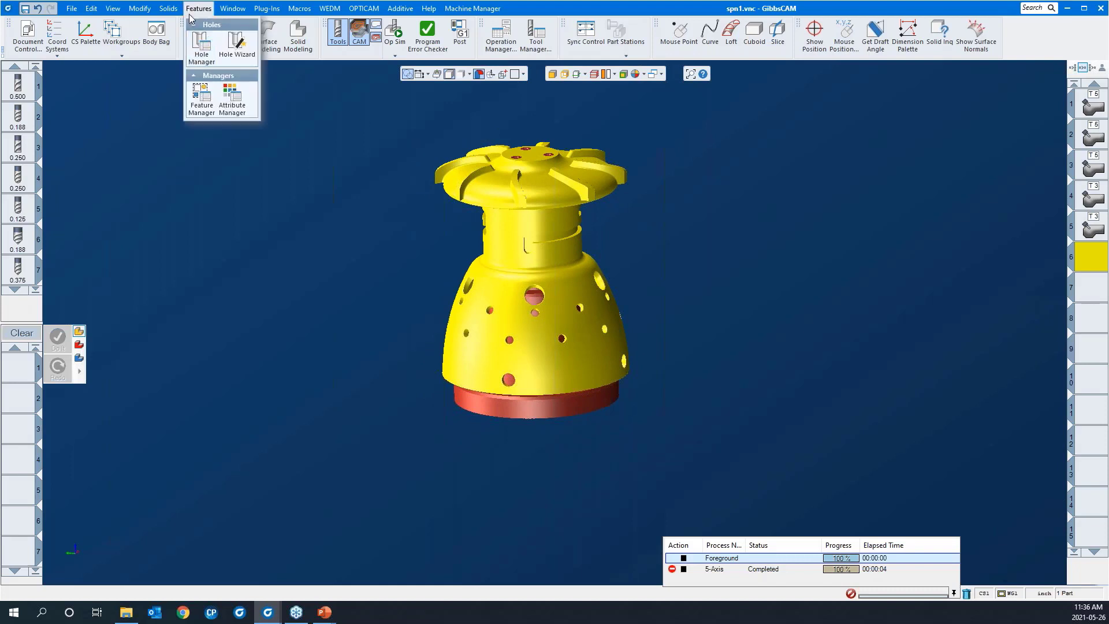
pyautogui.click(201, 52)
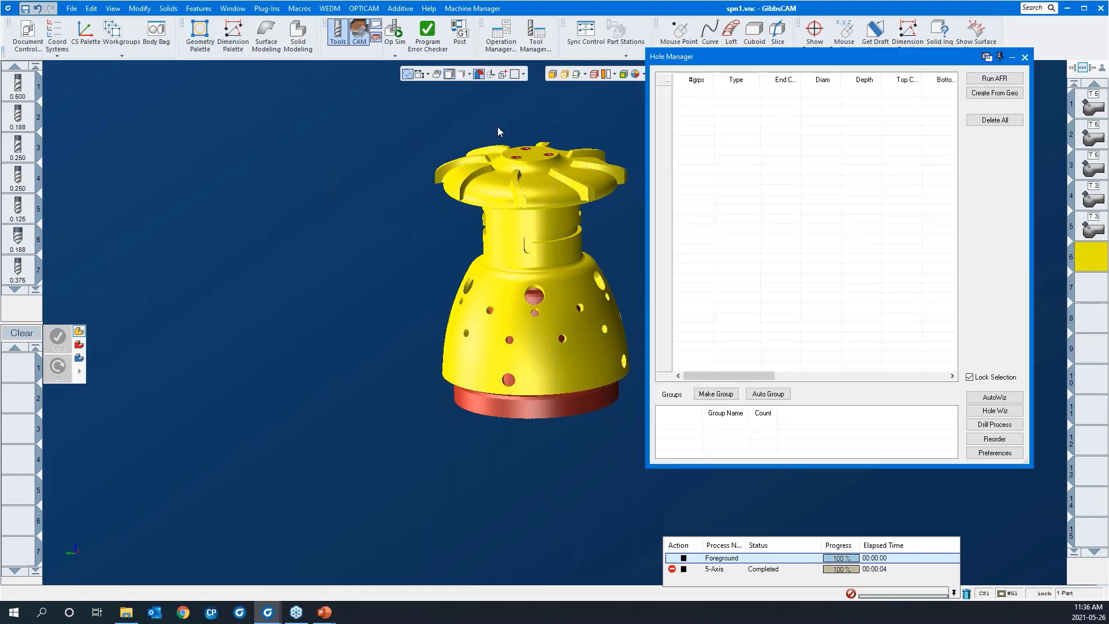
pyautogui.moveTo(758, 65); pyautogui.dragTo(777, 75)
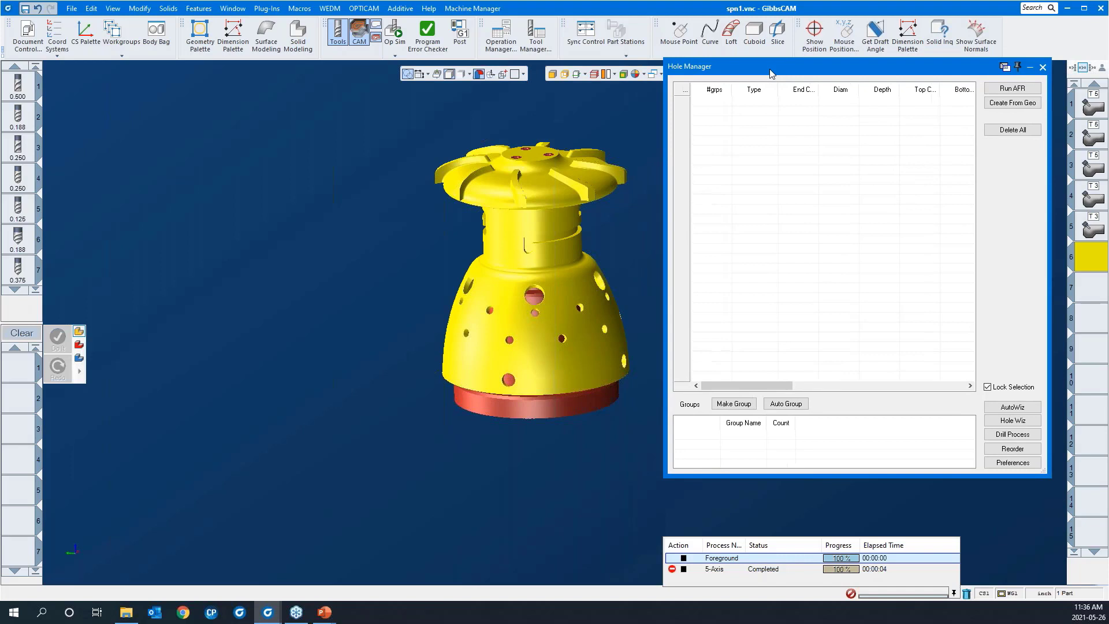
# - Run automatic feature recognition on the selected part body, show the recognised holes on the model and deselect the body
pyautogui.click(1001, 90)
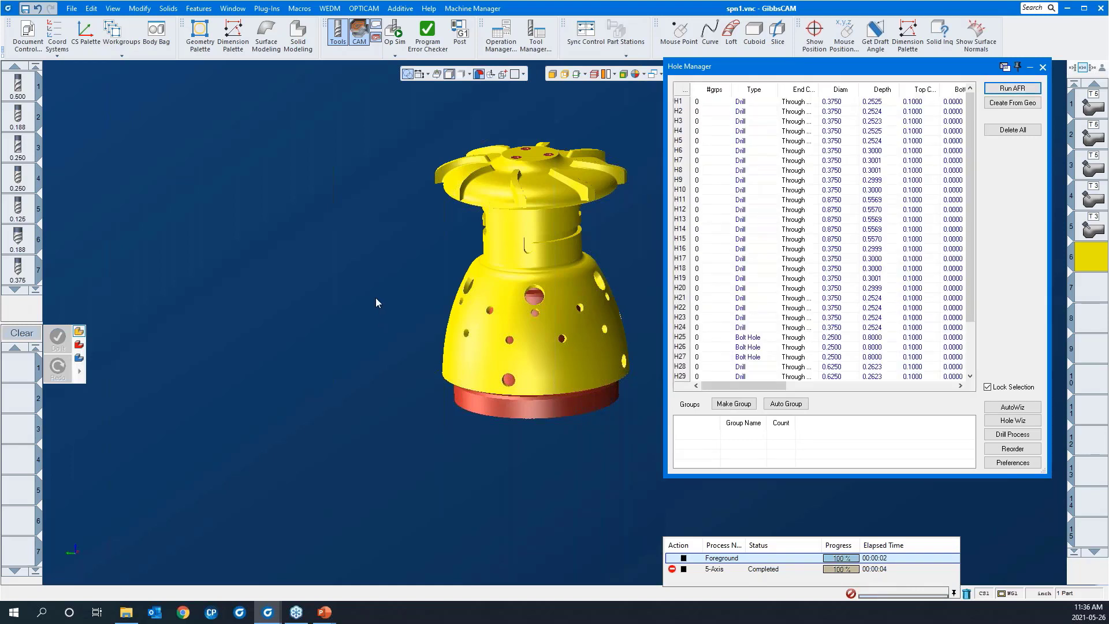
pyautogui.moveTo(375, 302); pyautogui.dragTo(277, 320, button='middle')
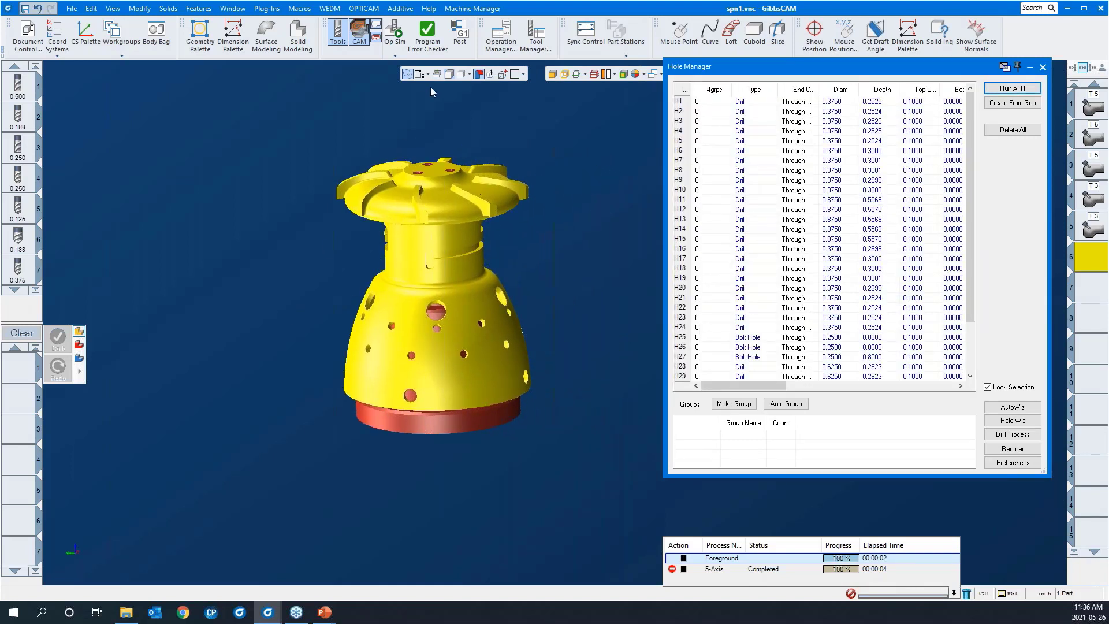
pyautogui.click(437, 73)
pyautogui.click(304, 277)
# - Inspect the recognised holes around the part and review the definition of bolt hole H26 in the top face, closing it unchanged
pyautogui.moveTo(274, 241); pyautogui.dragTo(504, 396)
pyautogui.scroll(-1, 446, 380)
pyautogui.moveTo(445, 377); pyautogui.dragTo(348, 348, button='middle')
pyautogui.scroll(-1, 427, 334)
pyautogui.moveTo(431, 326); pyautogui.dragTo(165, 349, button='middle')
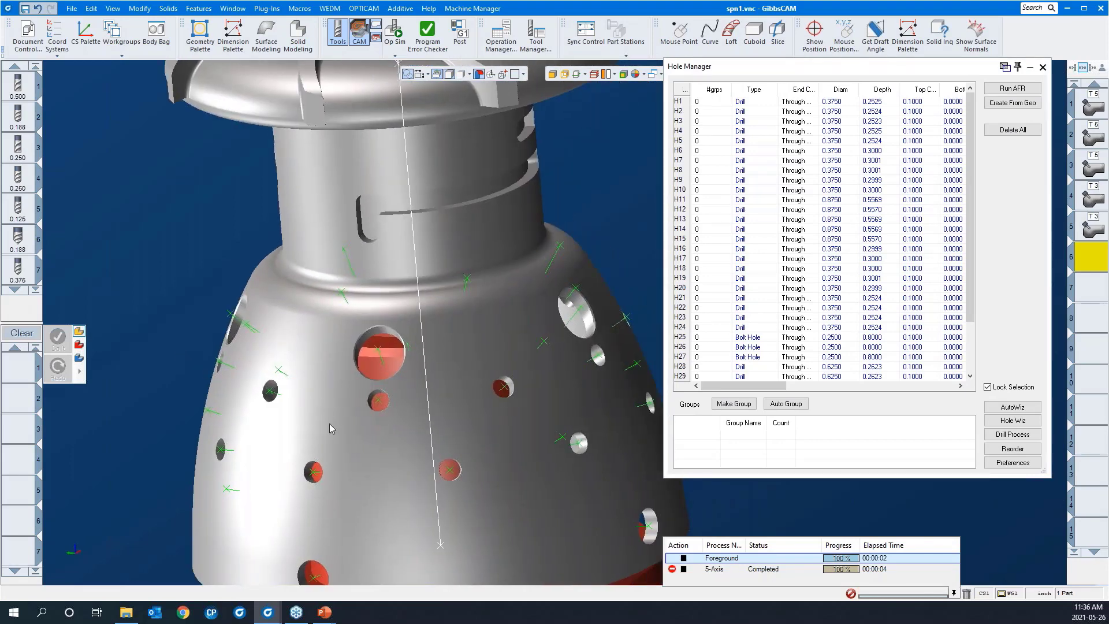
pyautogui.scroll(-3, 329, 423)
pyautogui.moveTo(515, 264); pyautogui.dragTo(590, 324, button='middle')
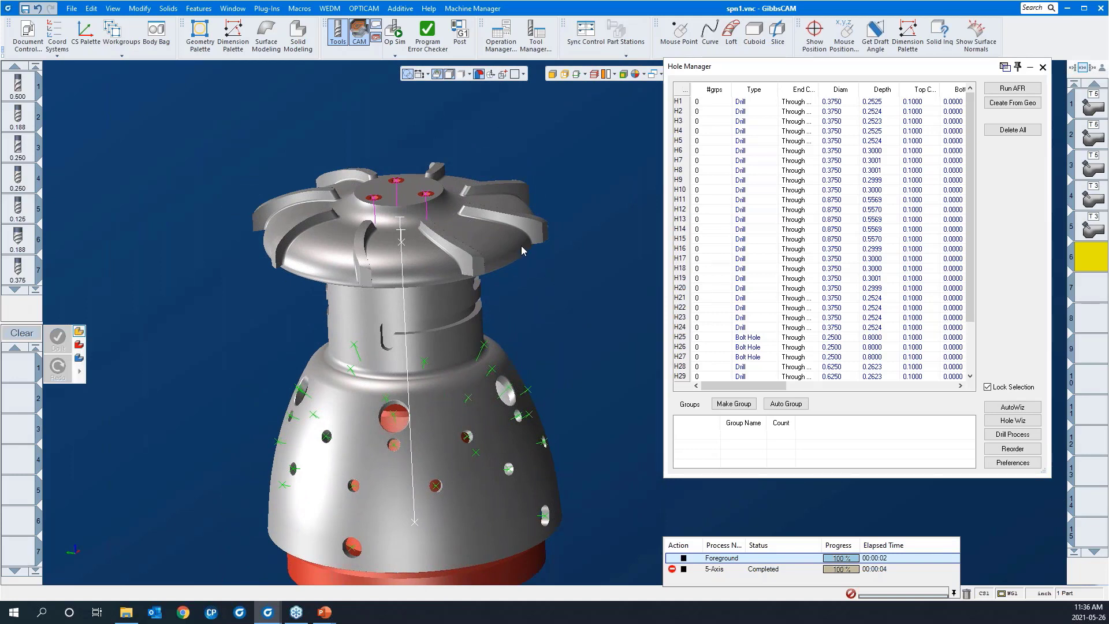
pyautogui.click(427, 197)
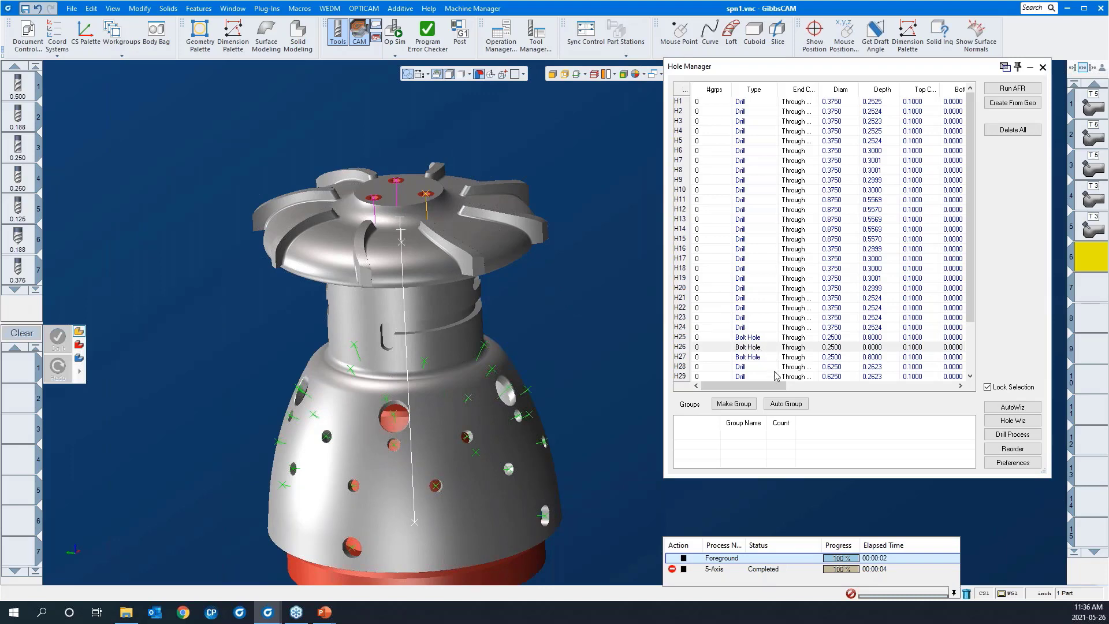
pyautogui.moveTo(770, 388); pyautogui.dragTo(747, 385)
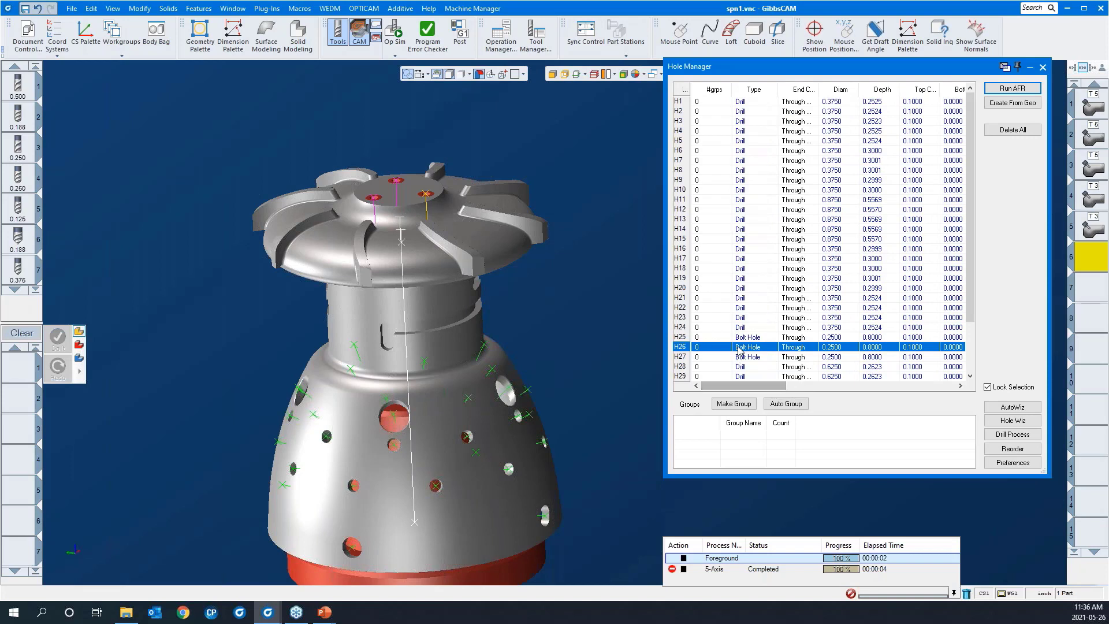
pyautogui.rightClick(427, 196)
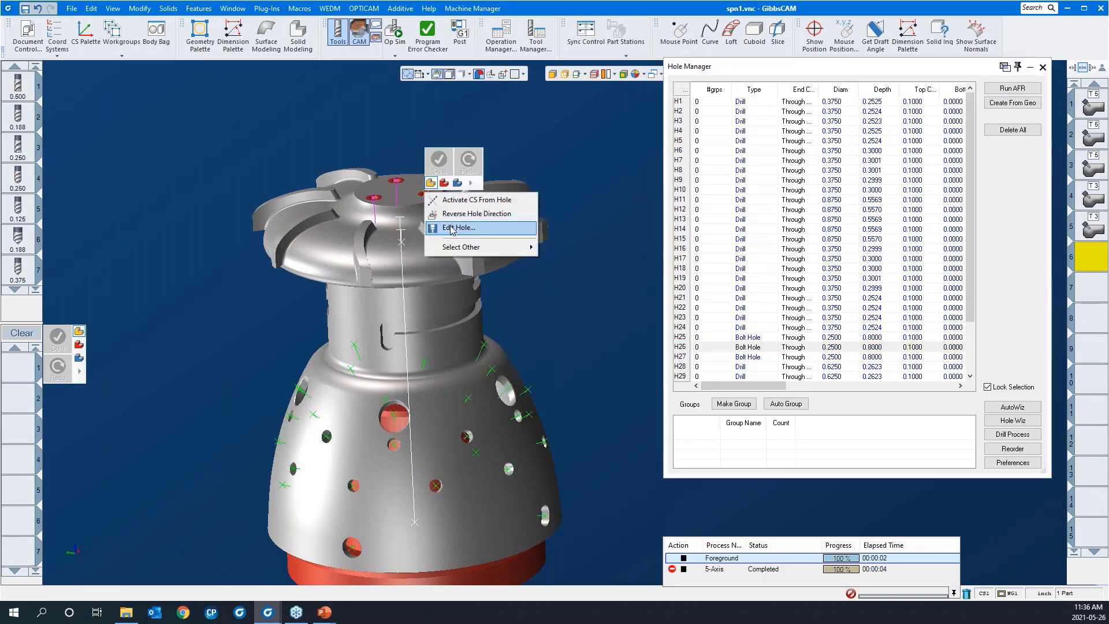
pyautogui.click(452, 229)
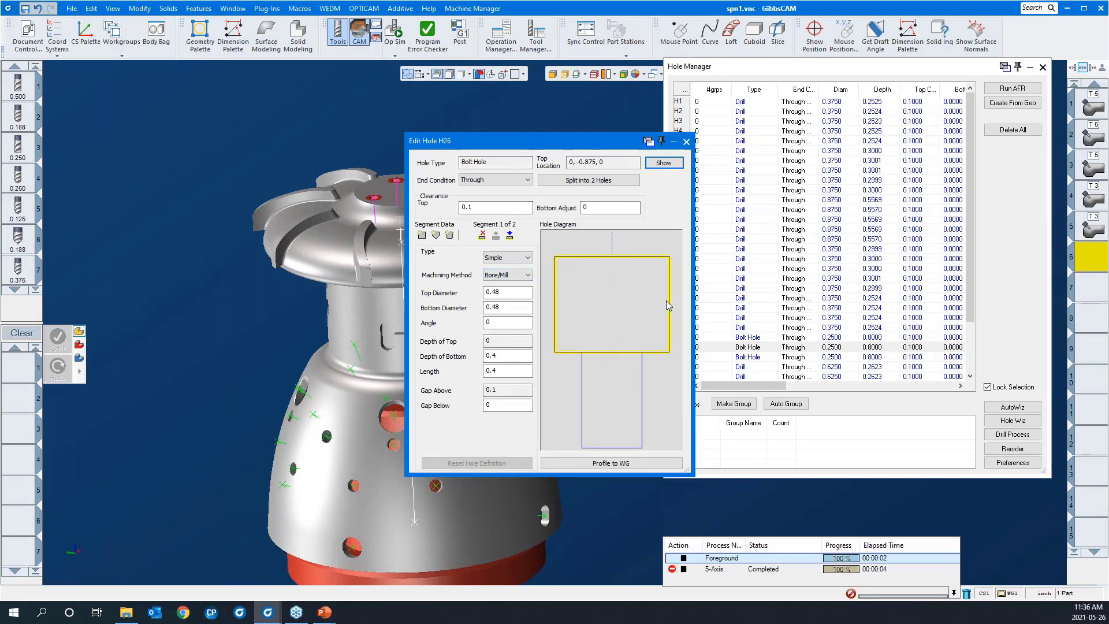
pyautogui.click(686, 142)
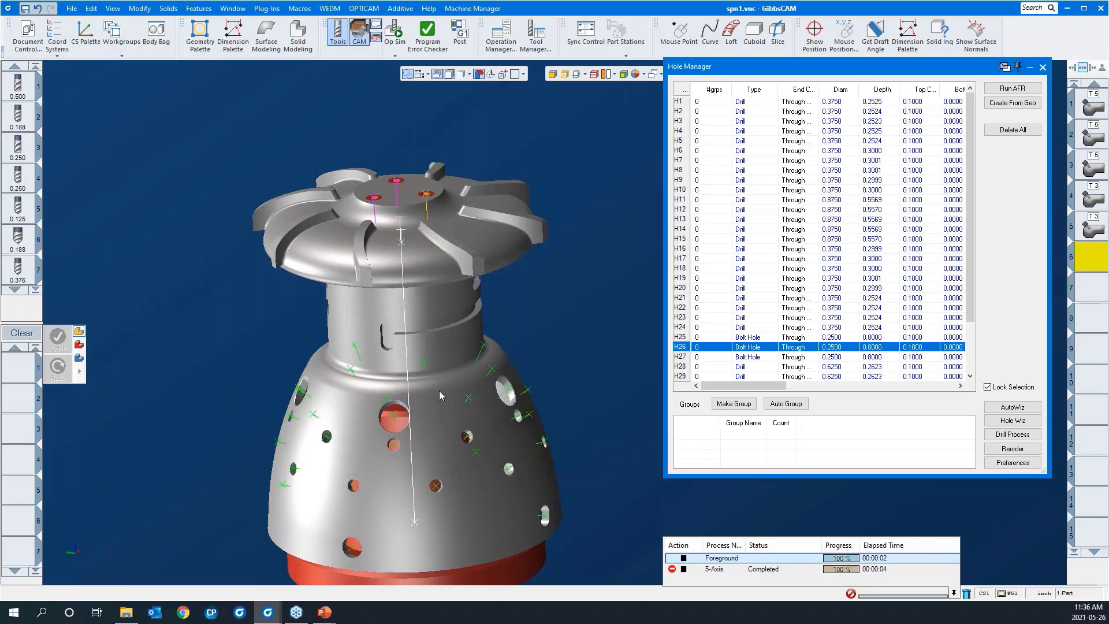
# - Sort the recognised holes by diameter and make a group from all the 0.3750 drill holes, H1 through H32 in the sorted list
pyautogui.scroll(-5, 408, 346)
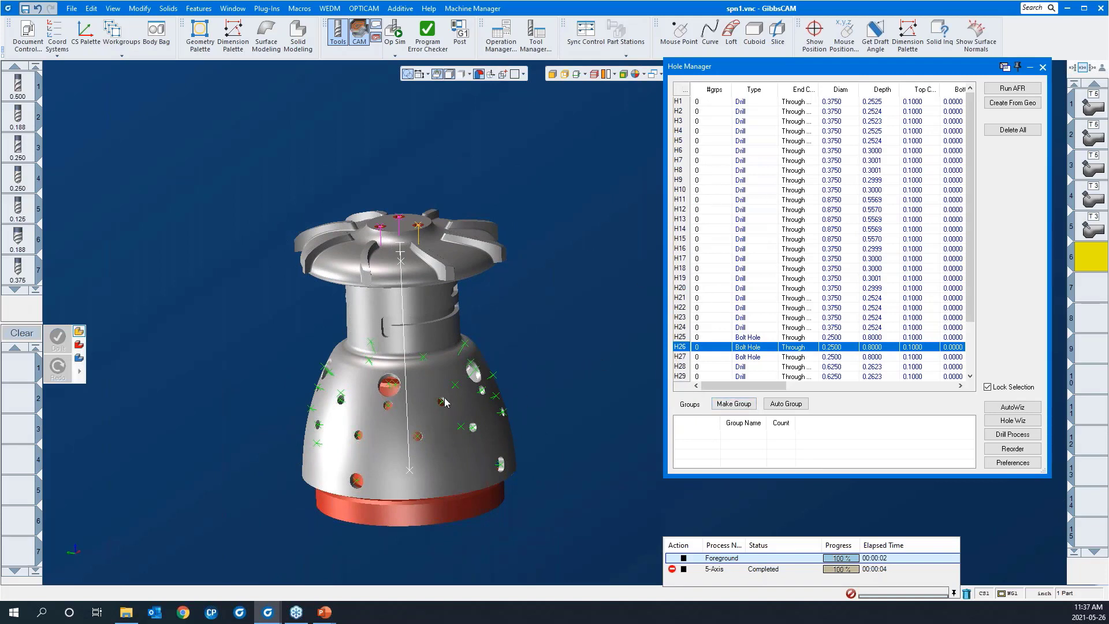
pyautogui.moveTo(250, 373); pyautogui.dragTo(225, 354, button='middle')
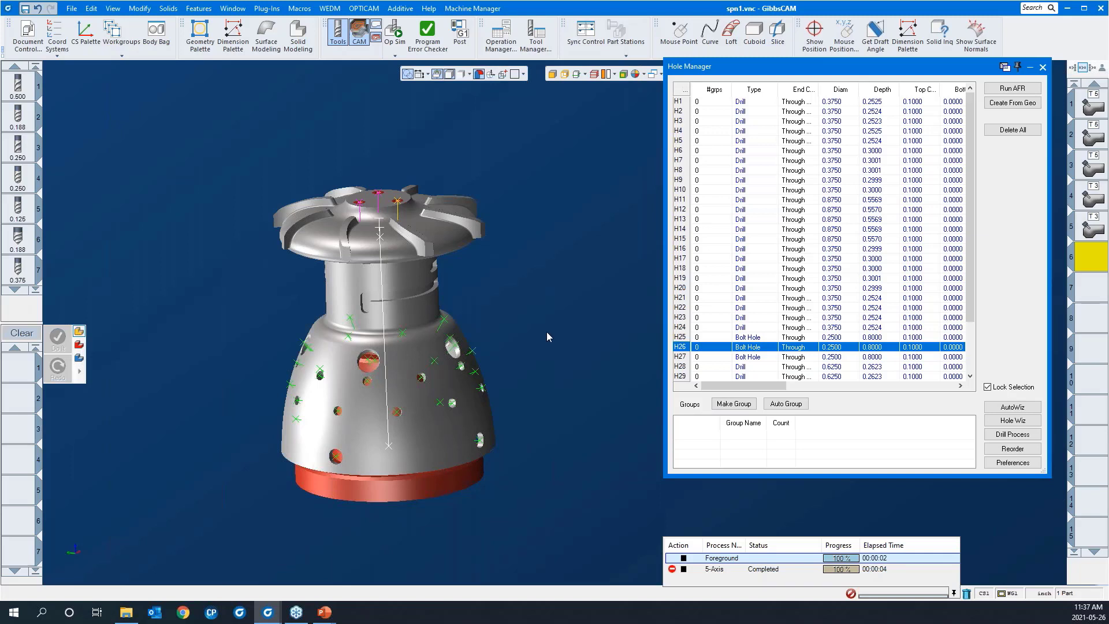
pyautogui.scroll(-2, 568, 308)
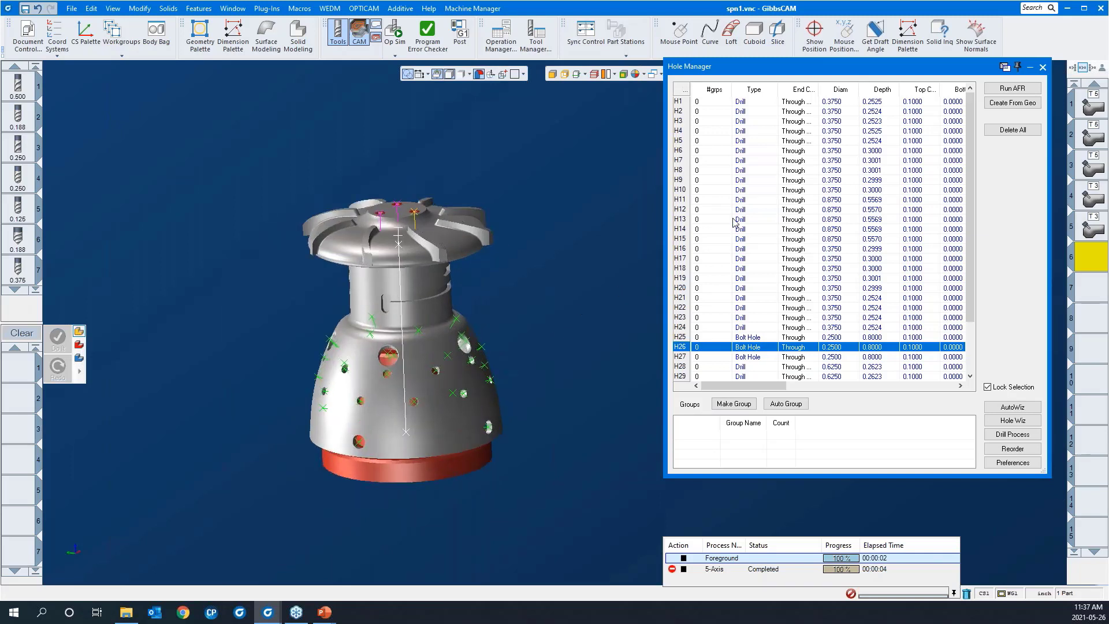
pyautogui.click(839, 90)
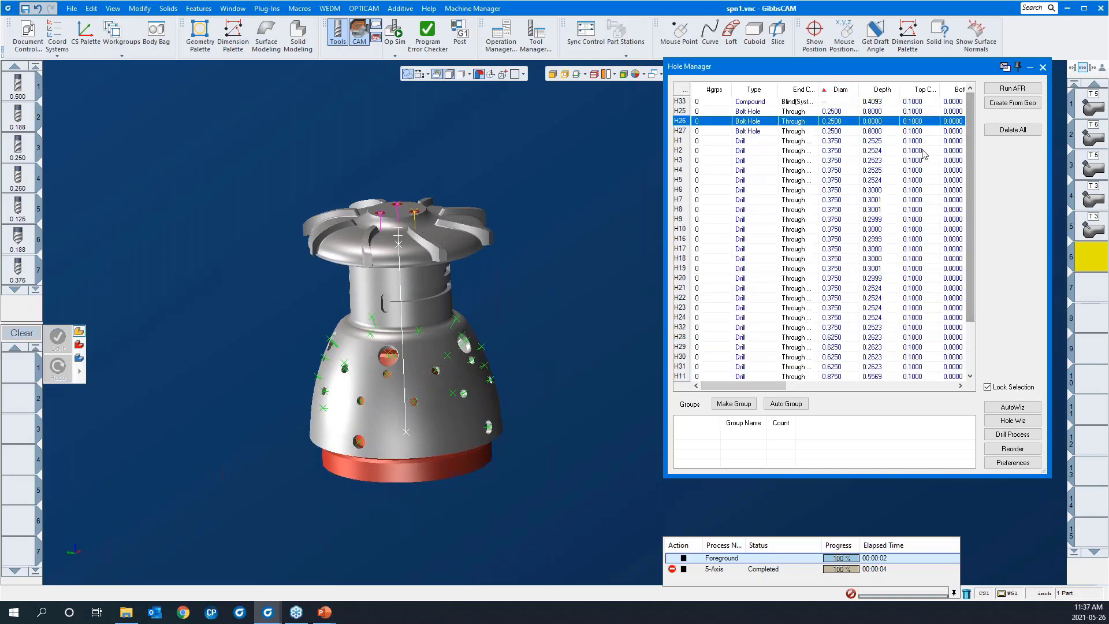
pyautogui.click(827, 142)
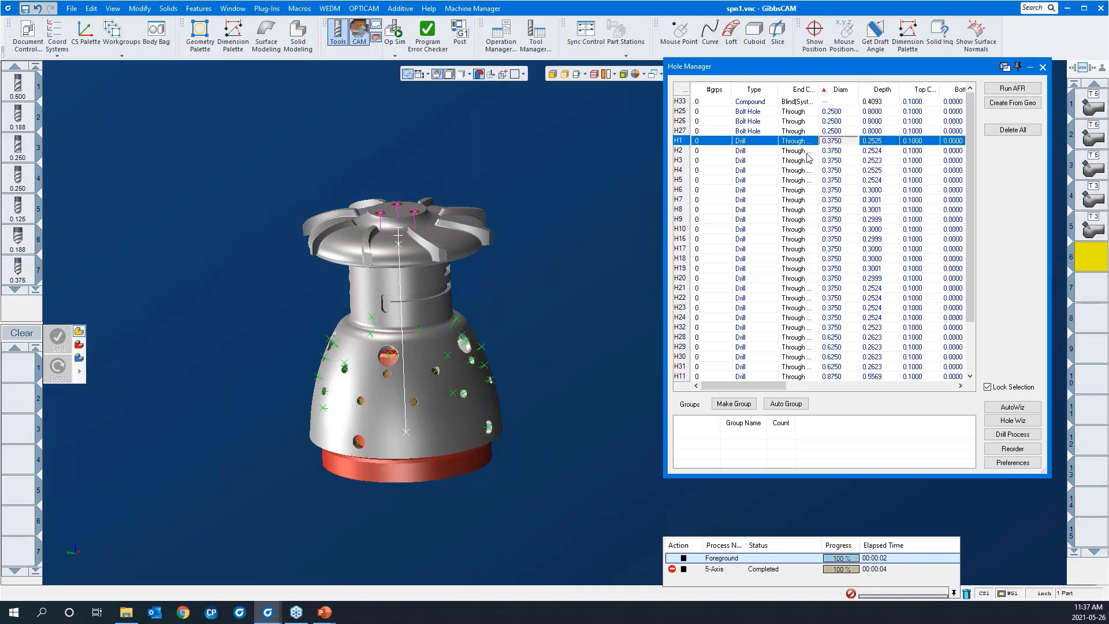
pyautogui.keyDown('shift'); pyautogui.click(803, 327); pyautogui.keyUp('shift')
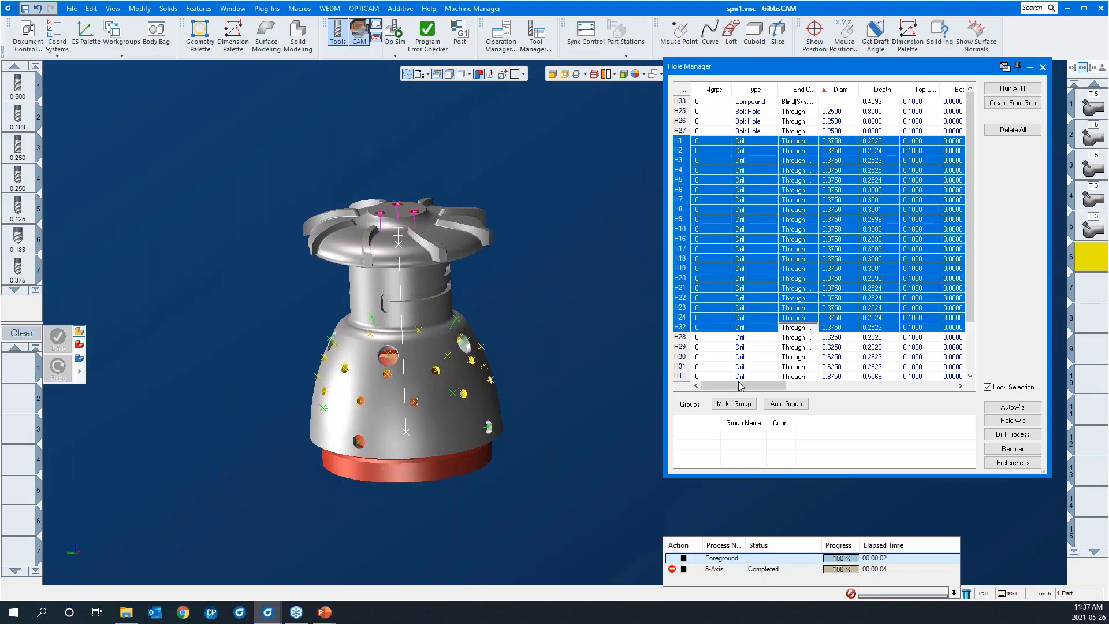
pyautogui.click(735, 404)
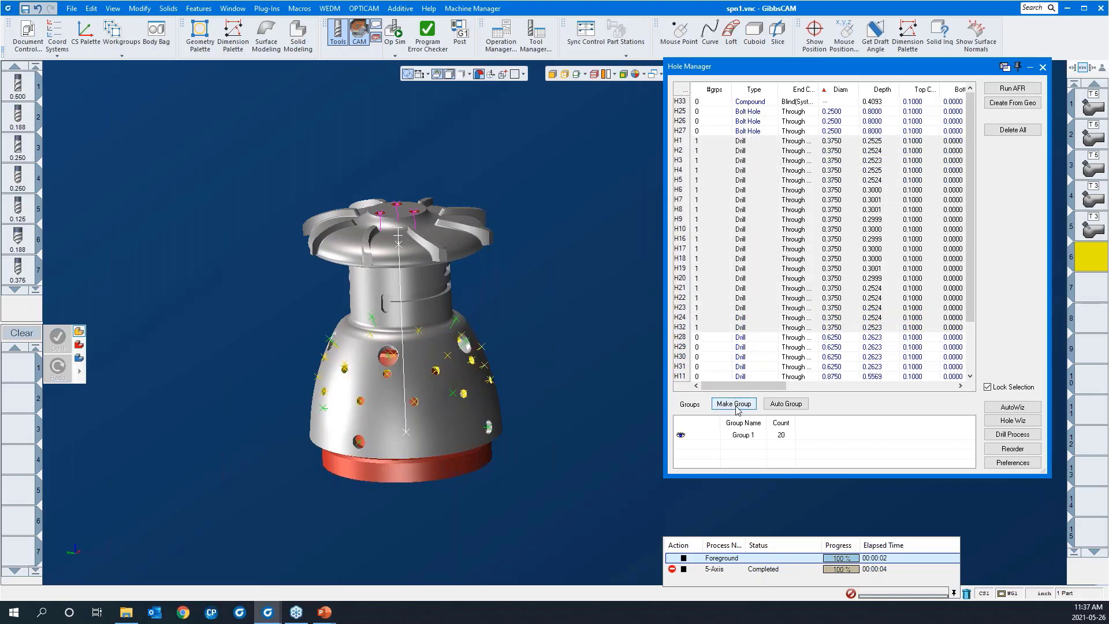
# - Rename the group of 0.3750 holes as 3/8" holes
pyautogui.click(740, 436)
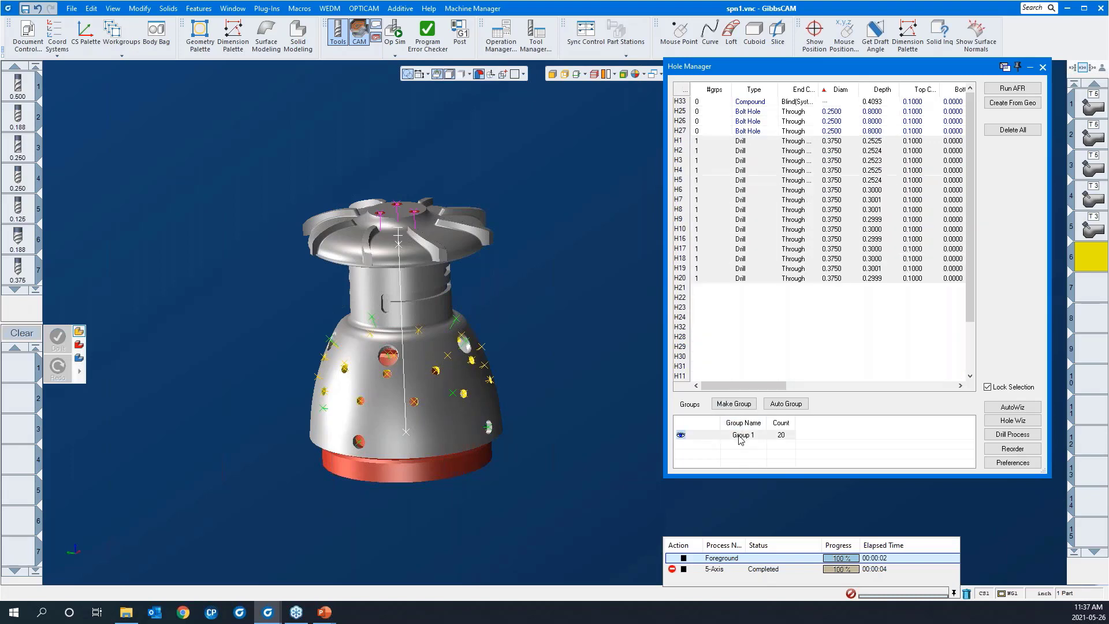
pyautogui.doubleClick(739, 435)
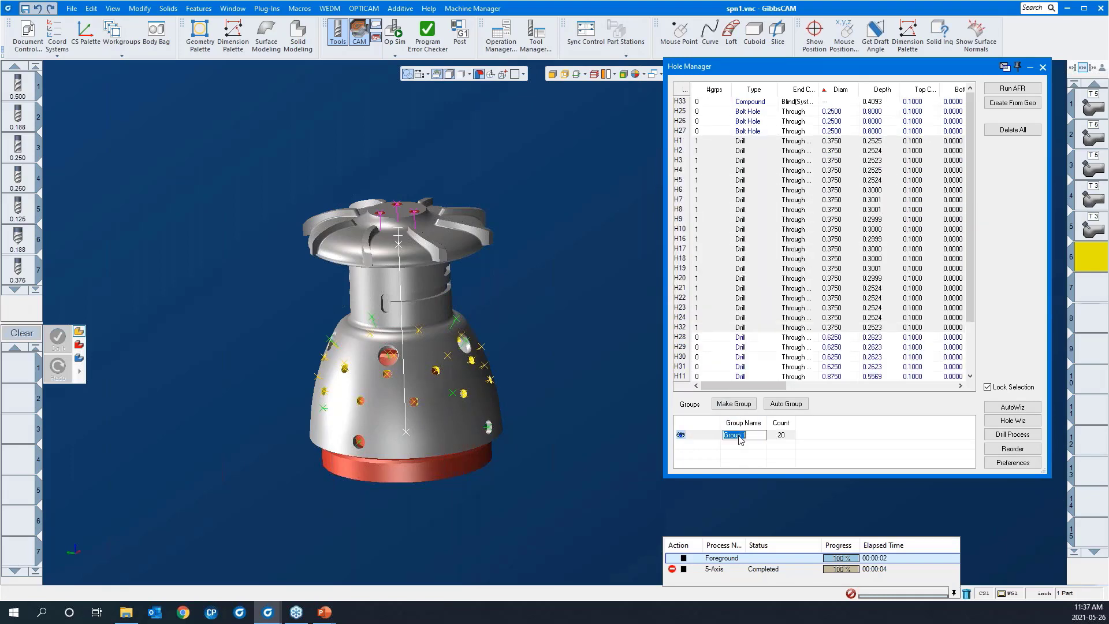
pyautogui.write('3/8" holes')
pyautogui.click(739, 458)
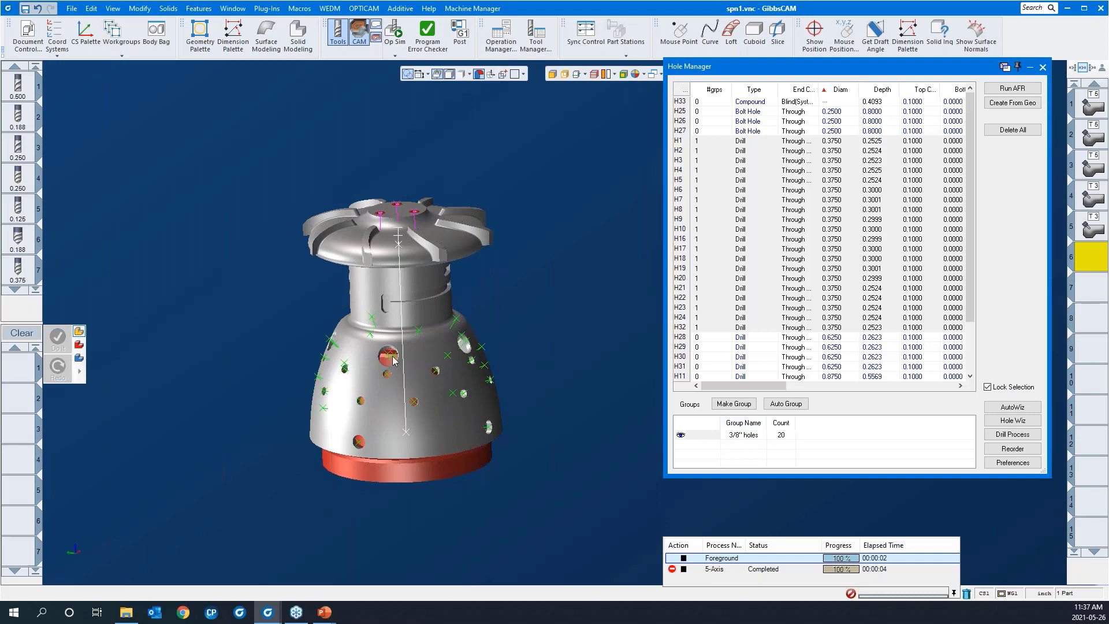
# - Pick one of the large bores on the bell body and make a group from all five 0.8750 holes, H11 to H15
pyautogui.moveTo(386, 387); pyautogui.dragTo(594, 407, button='middle')
pyautogui.scroll(-1, 456, 371)
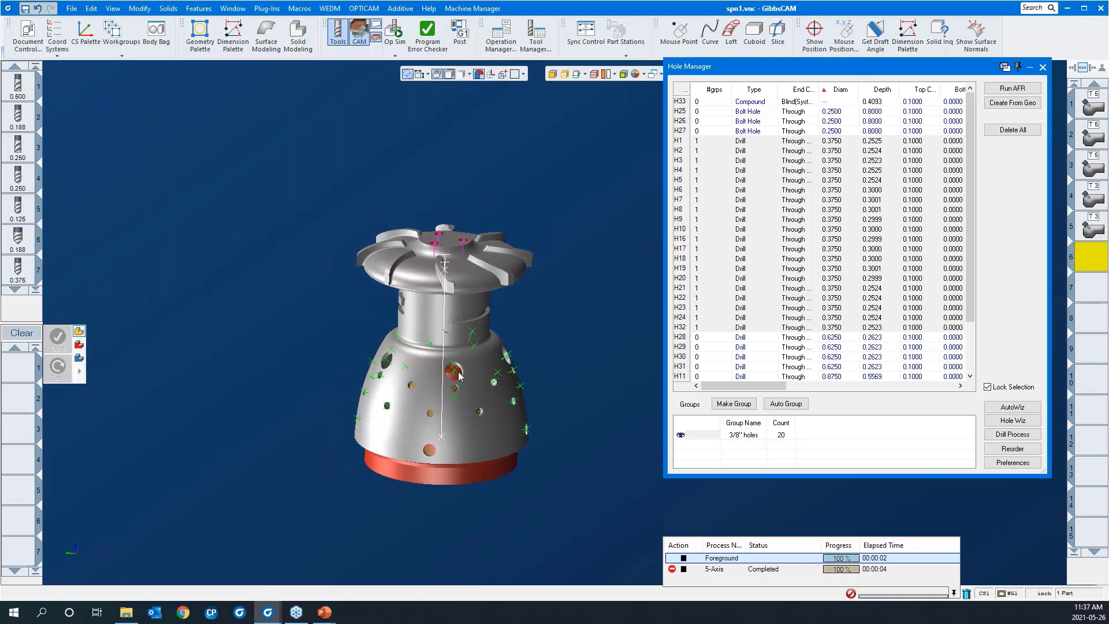
pyautogui.click(454, 373)
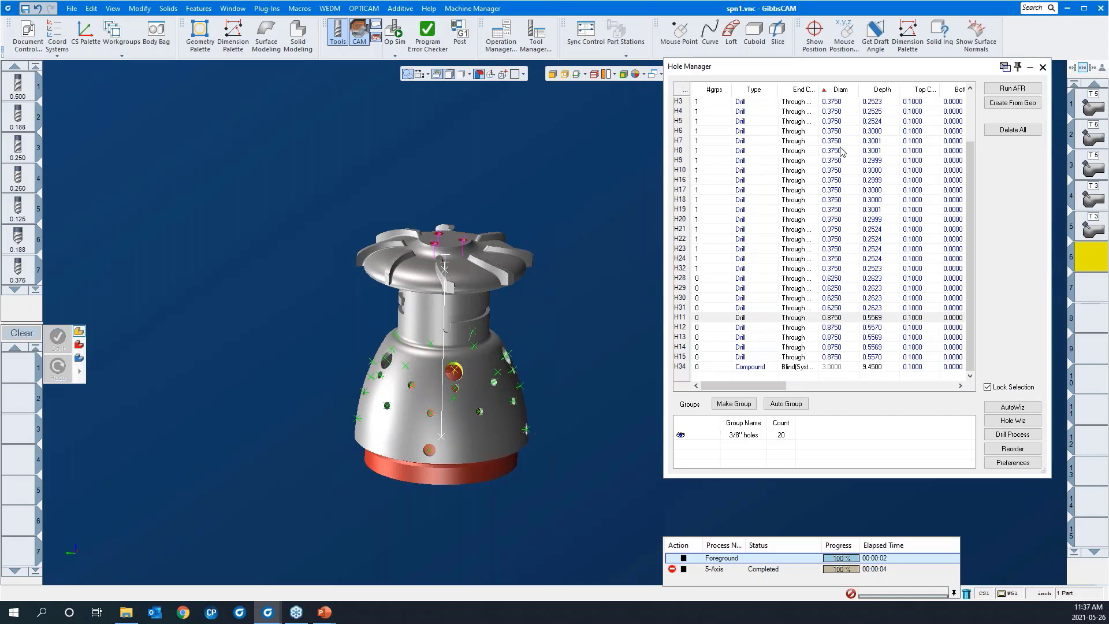
pyautogui.click(803, 317)
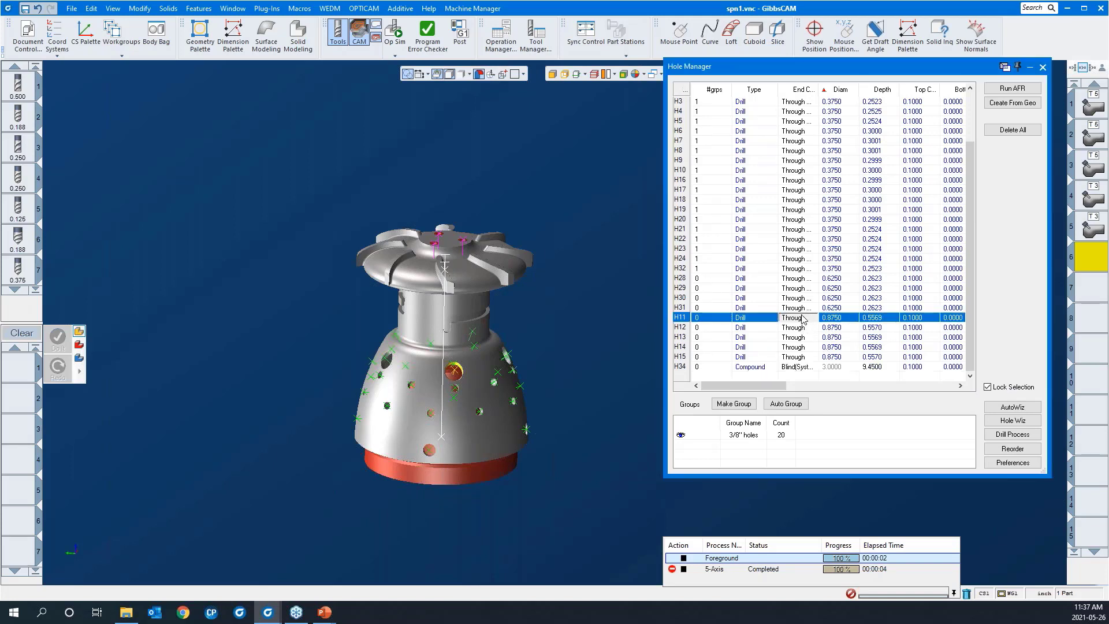
pyautogui.keyDown('shift'); pyautogui.click(805, 357); pyautogui.keyUp('shift')
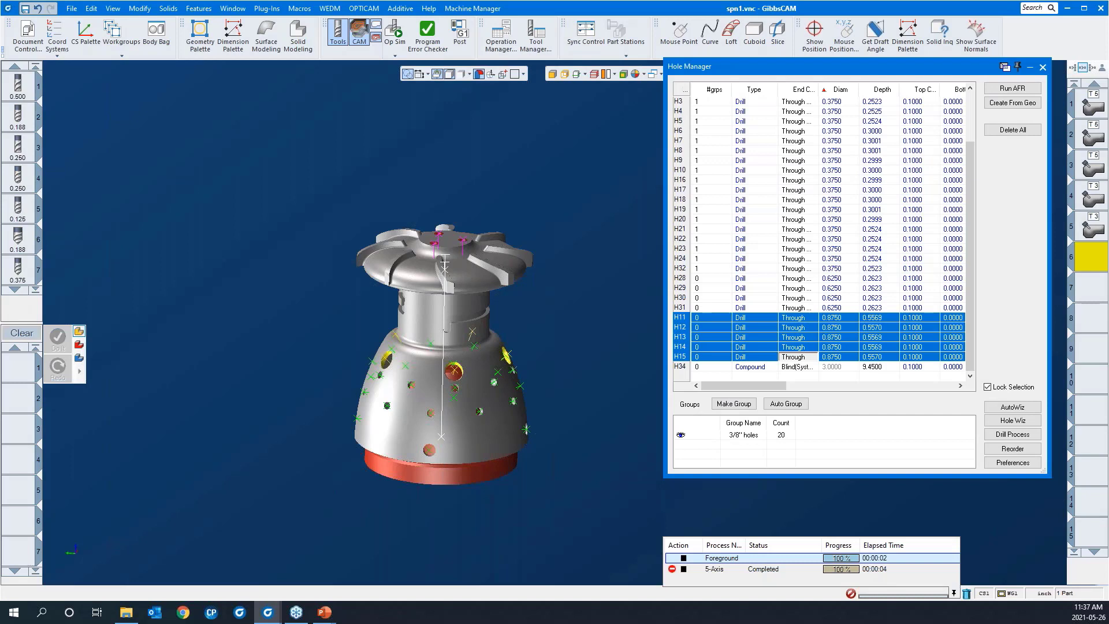
pyautogui.click(736, 406)
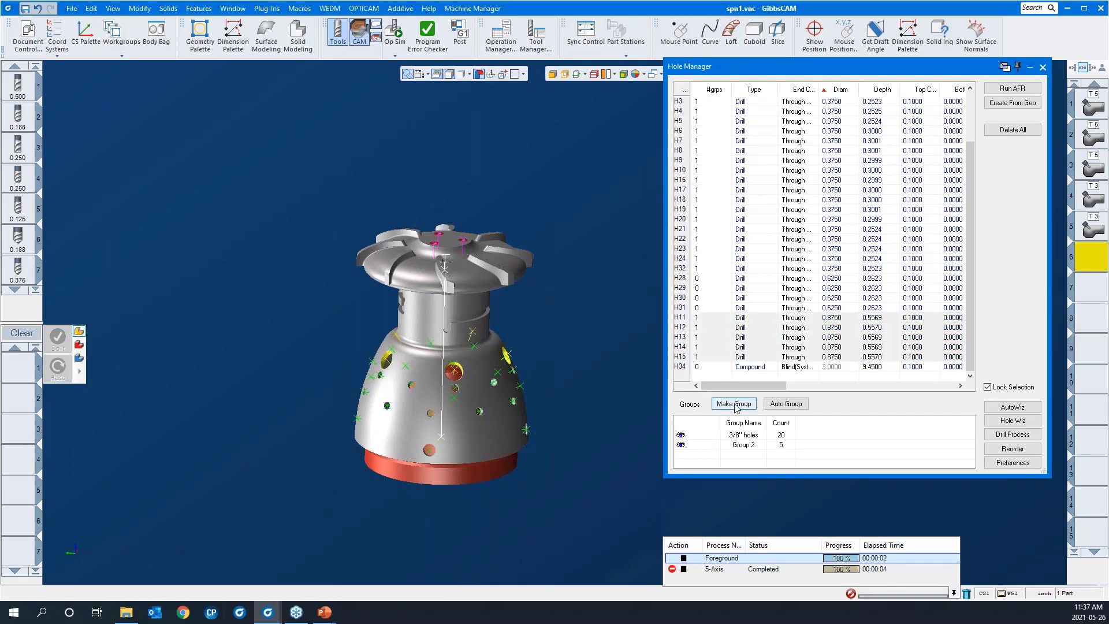
# - Rename the group of 0.8750 holes as 7/8" bores
pyautogui.click(742, 447)
pyautogui.click(742, 445)
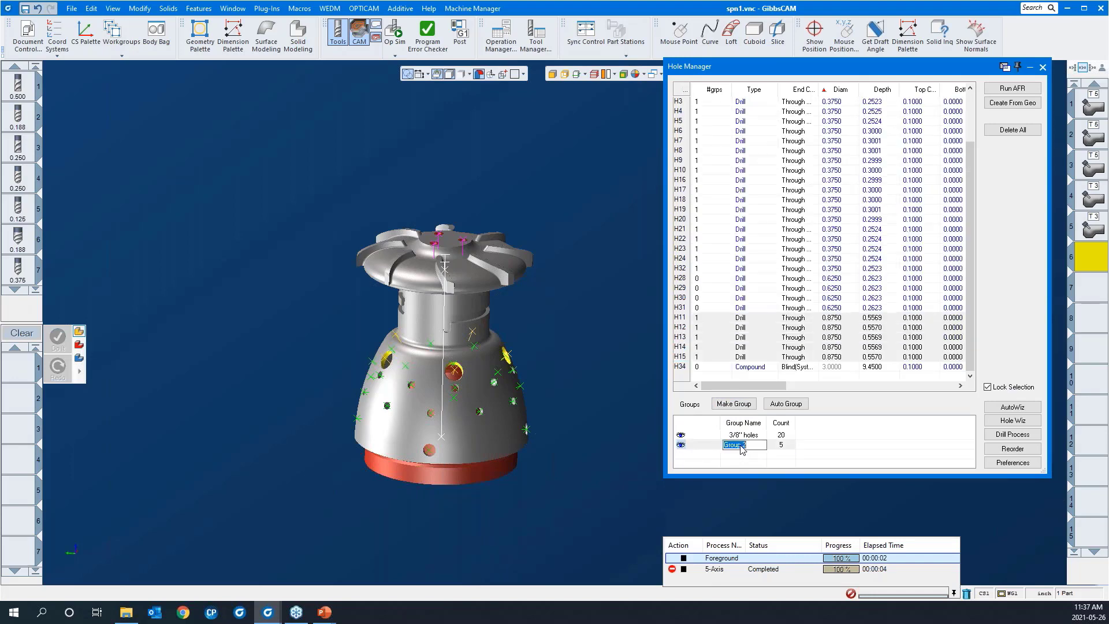
pyautogui.write('7/8" bores')
pyautogui.press('Return')
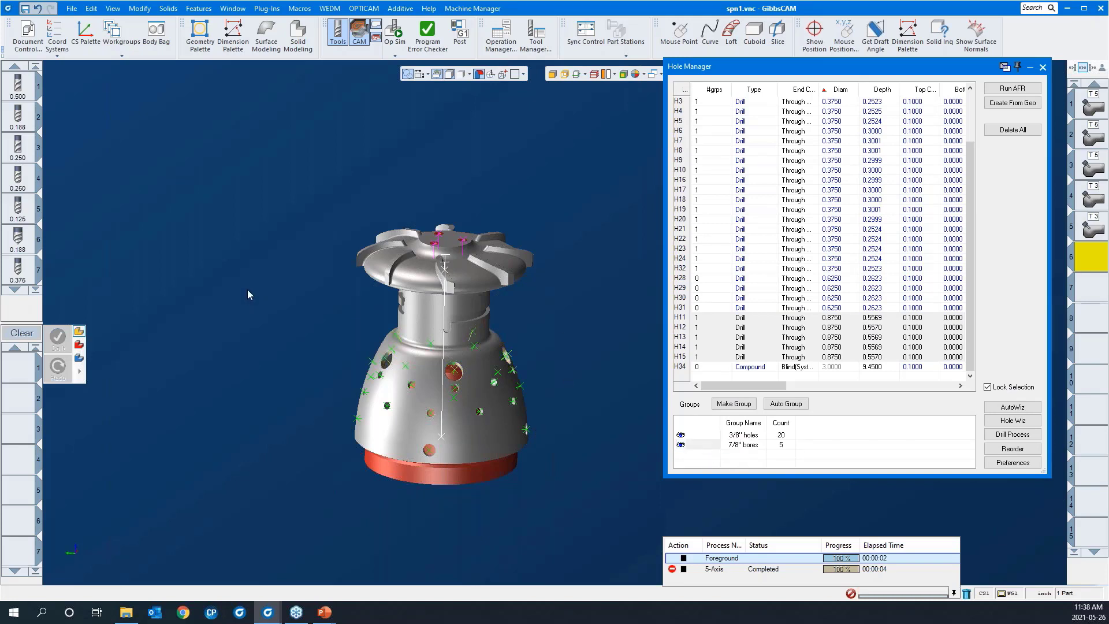
# - Highlight the 3/8" holes group on the part to check which holes it contains, and deselect it
pyautogui.scroll(-2, 248, 289)
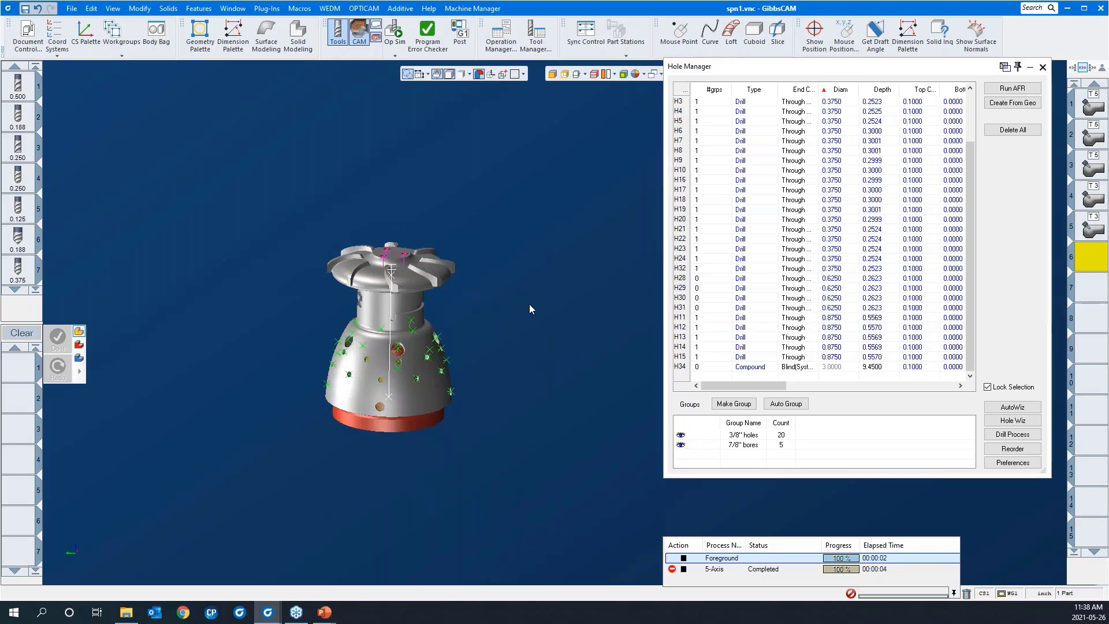
pyautogui.moveTo(529, 304); pyautogui.dragTo(275, 375, button='middle')
pyautogui.scroll(-1, 275, 374)
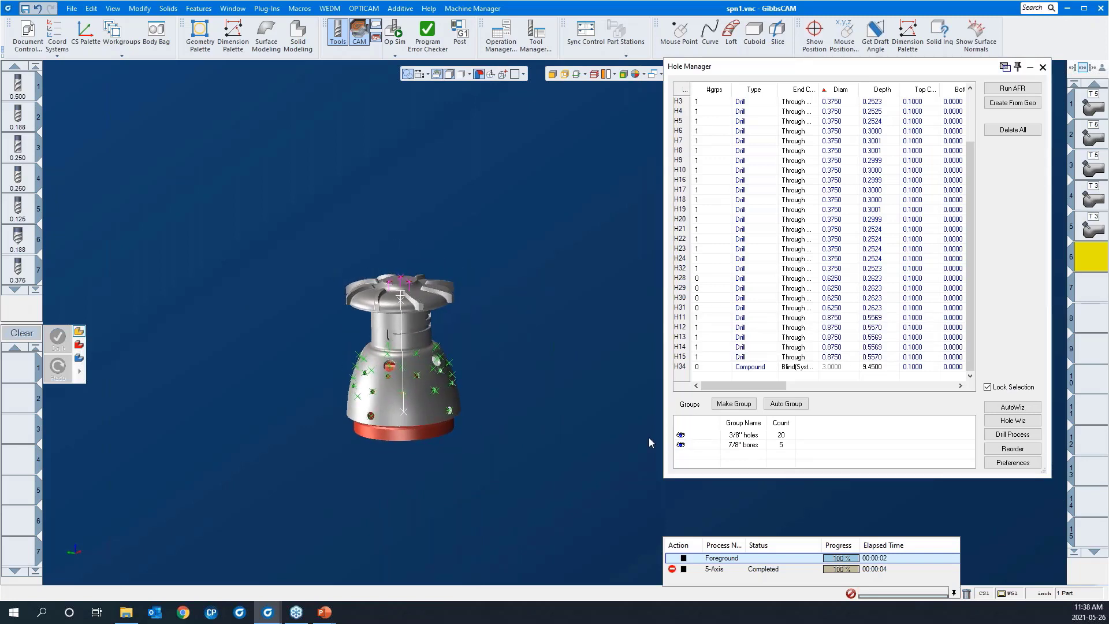
pyautogui.click(729, 439)
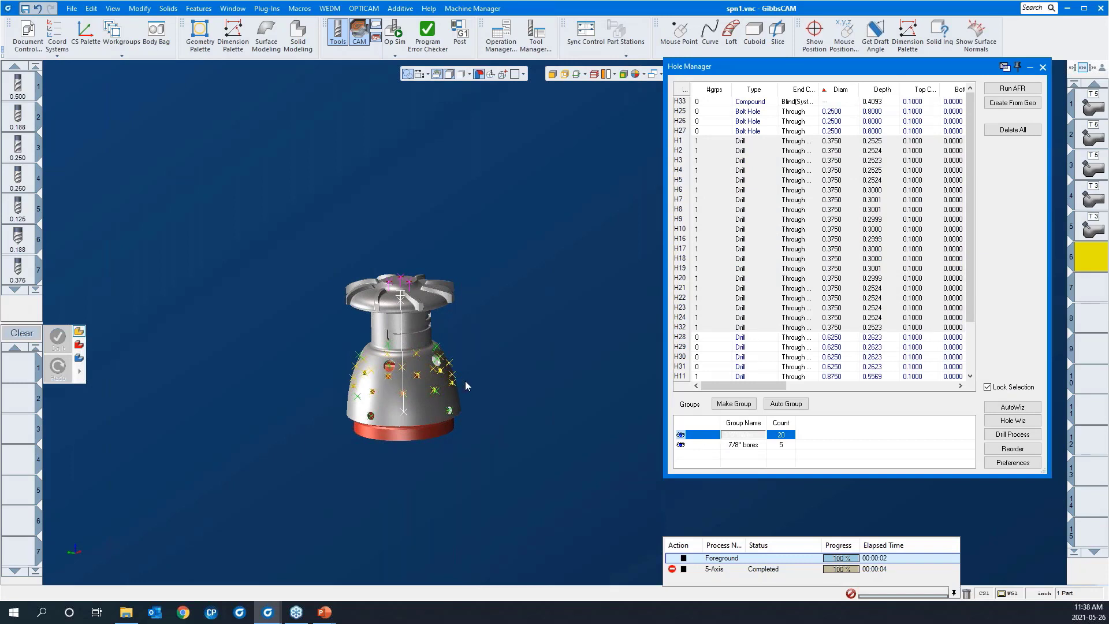
pyautogui.click(570, 390)
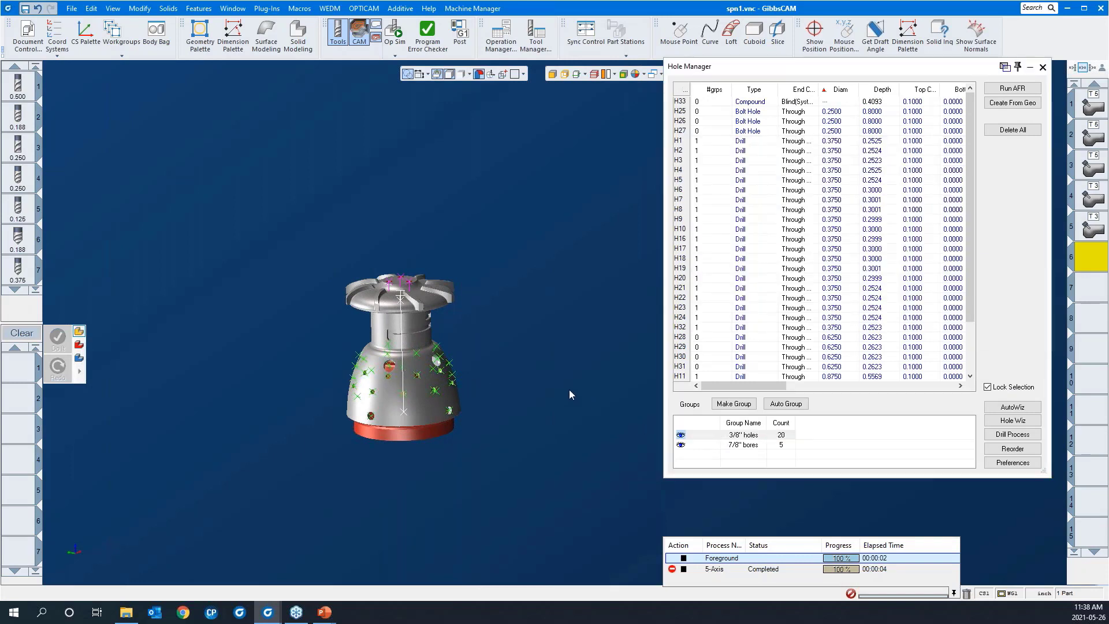
# - Load the saved helix bore 500 emill process list into the first process position and open that process's drilling options
pyautogui.rightClick(17, 371)
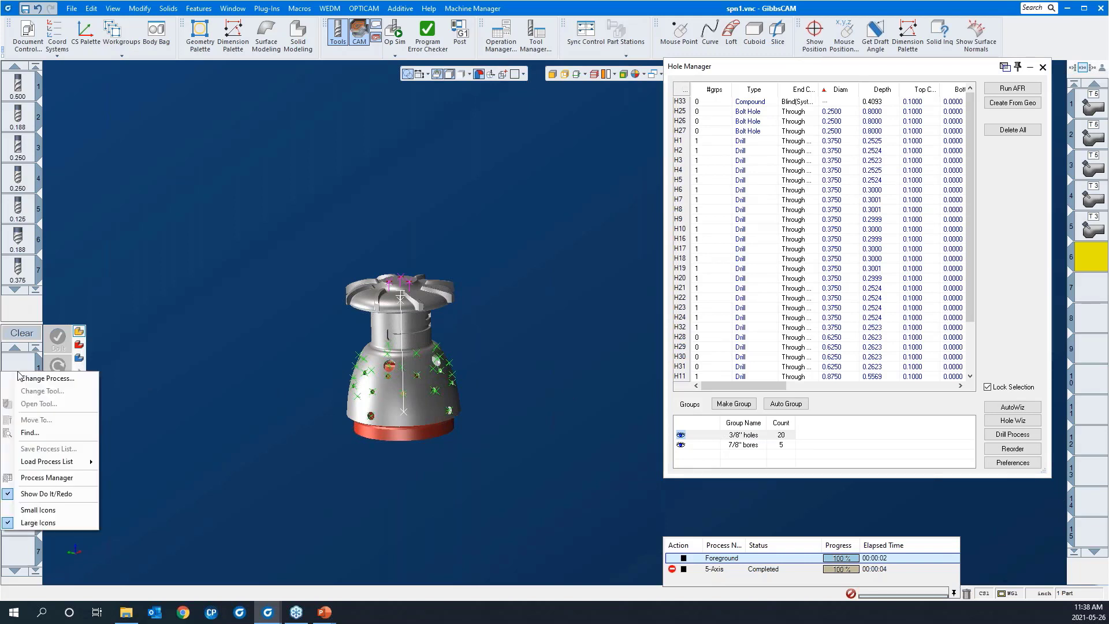
pyautogui.moveTo(31, 467)
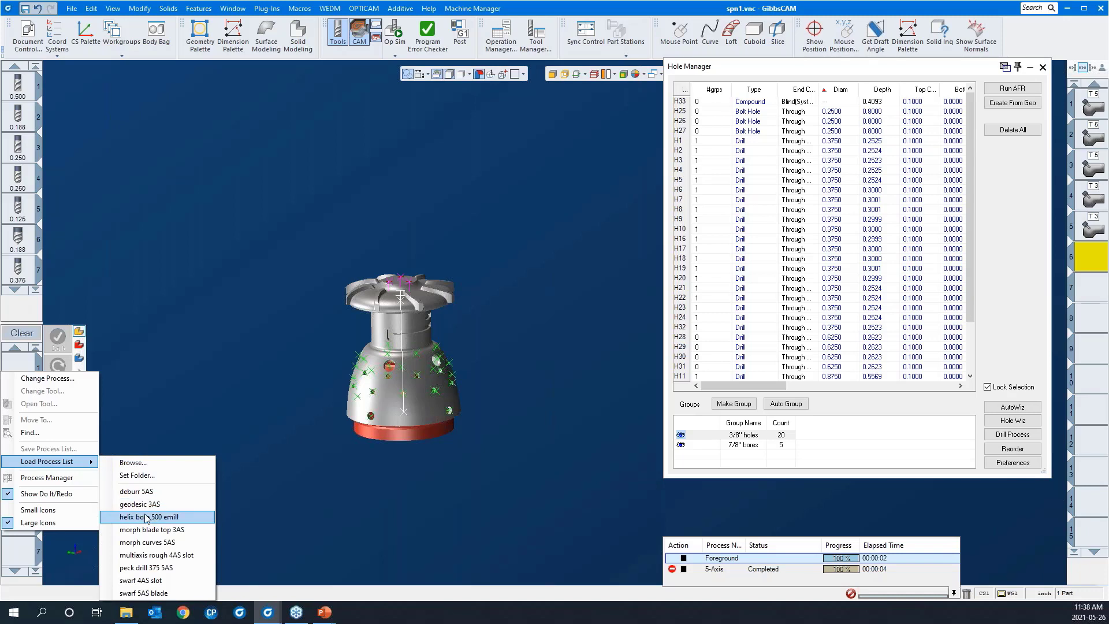
pyautogui.click(149, 517)
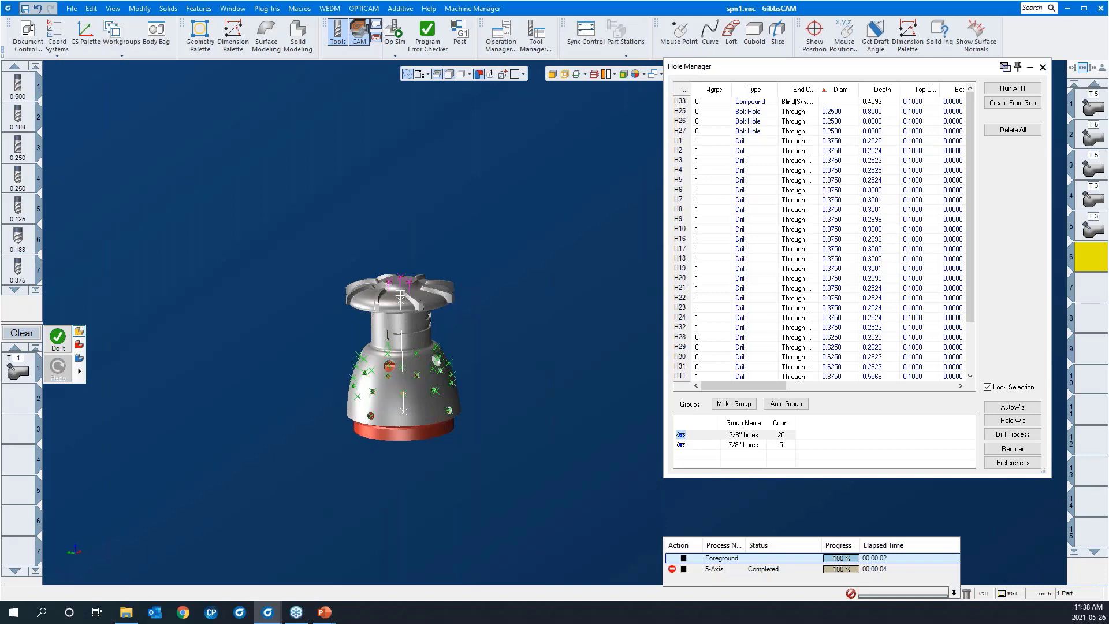
pyautogui.click(25, 371)
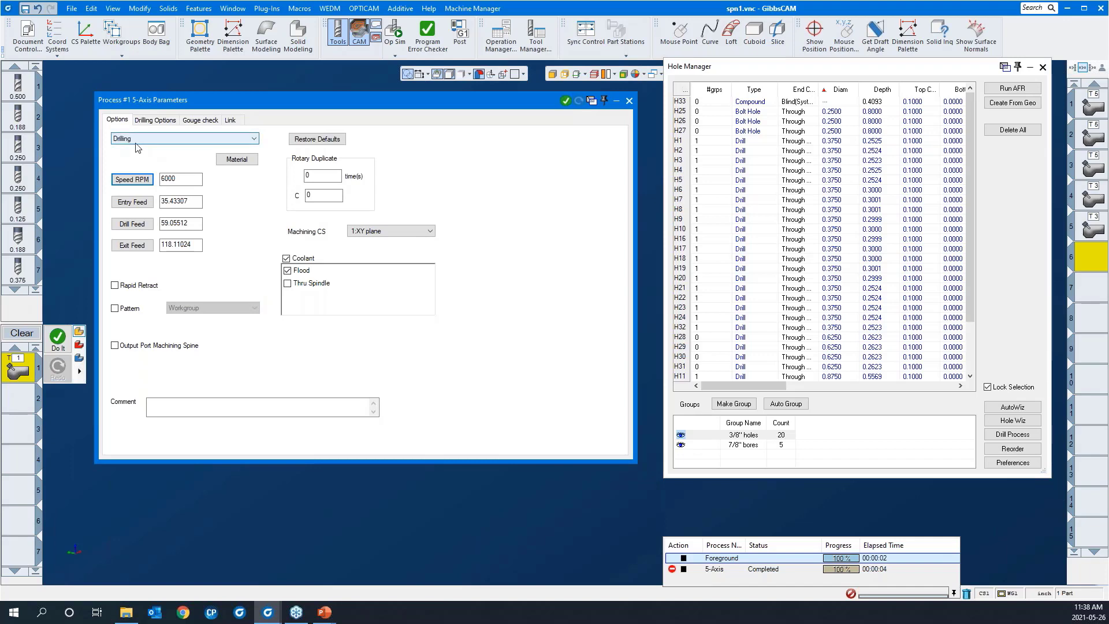
pyautogui.click(155, 122)
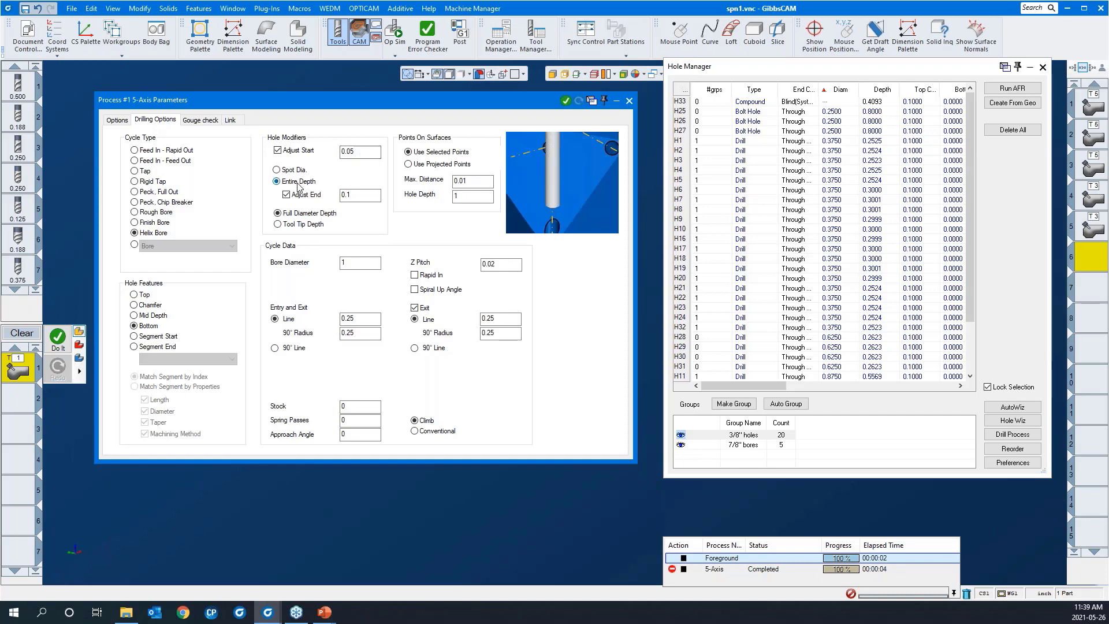
# - Set the helix bore process's end depth adjustment to -.05 and collapse the process parameters to reveal the part
pyautogui.doubleClick(358, 200)
pyautogui.press('BackSpace')
pyautogui.click(208, 125)
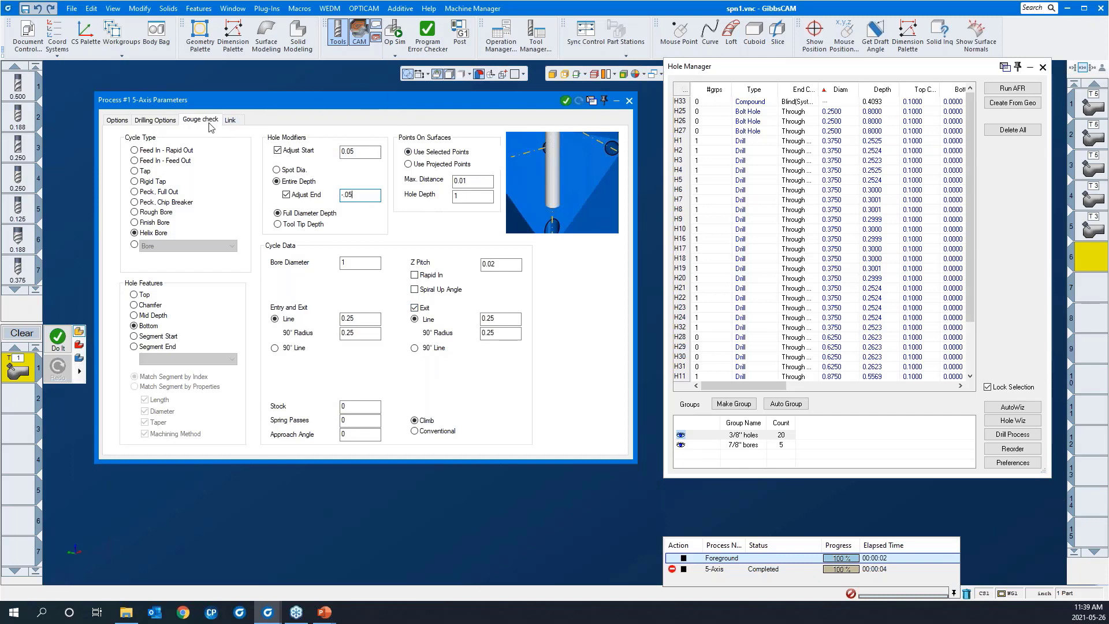
pyautogui.doubleClick(301, 107)
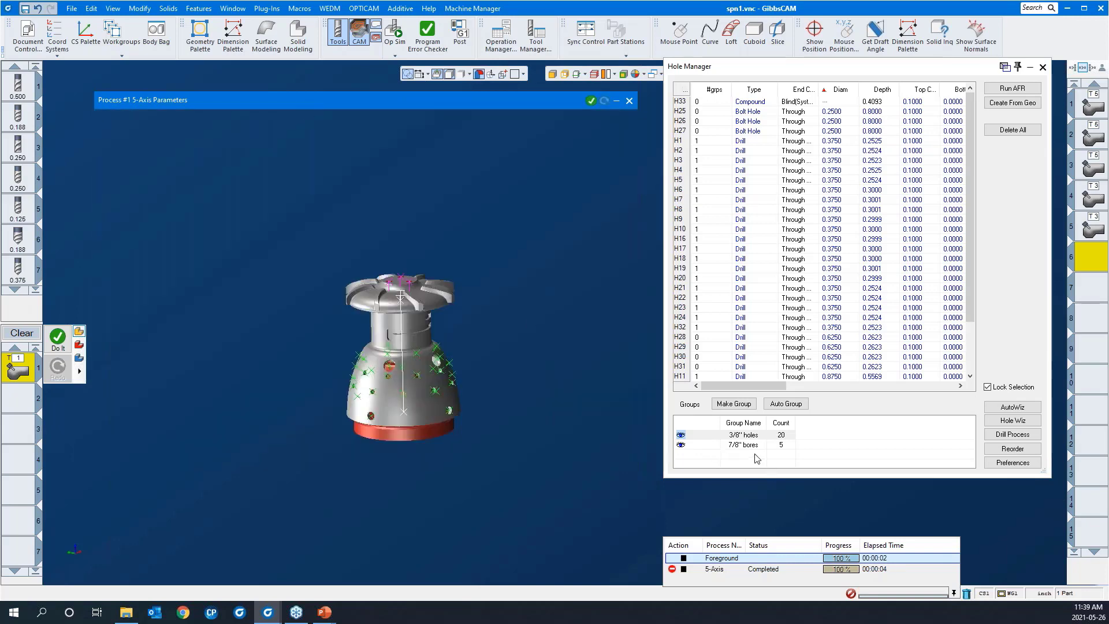
# - Select the 7/8" bores group and generate the 5-axis helix bore toolpath on its five holes
pyautogui.click(734, 446)
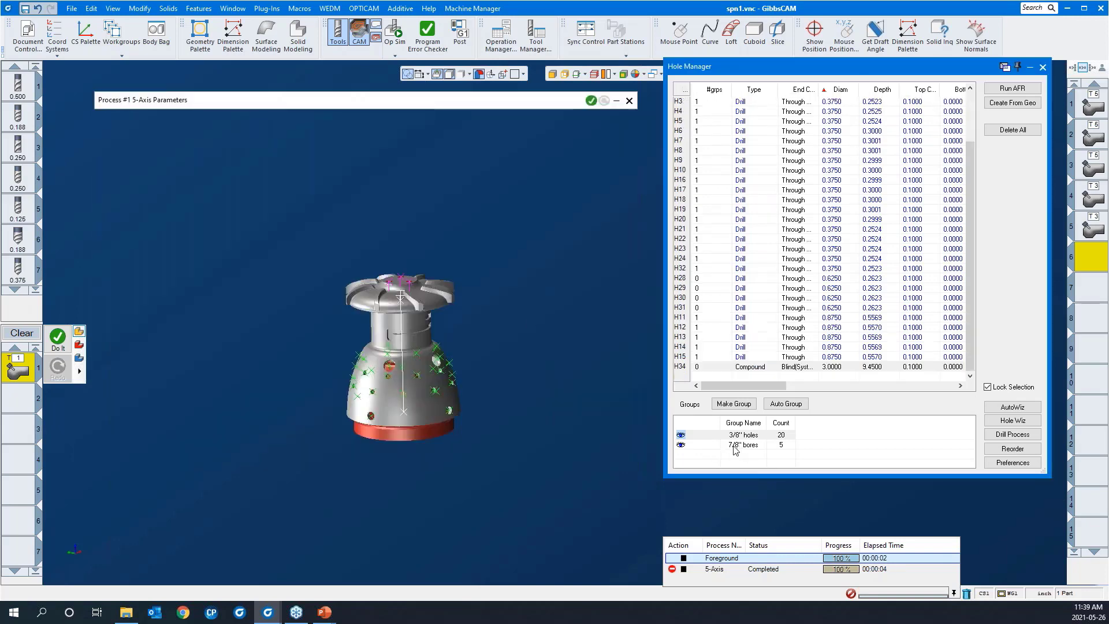
pyautogui.moveTo(277, 242); pyautogui.dragTo(550, 475)
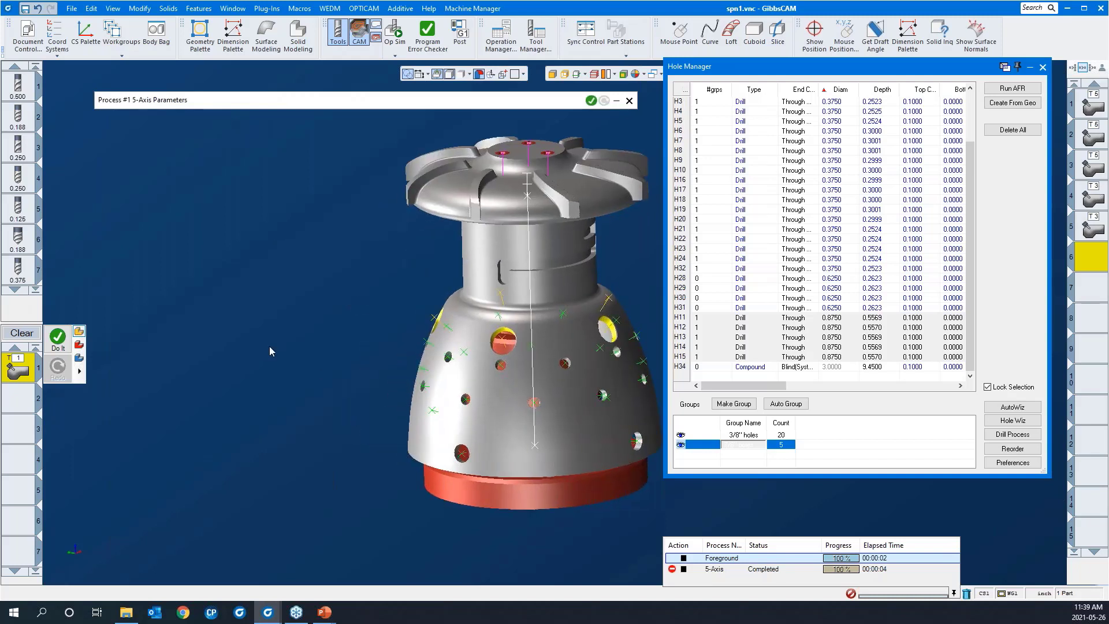
pyautogui.click(267, 345)
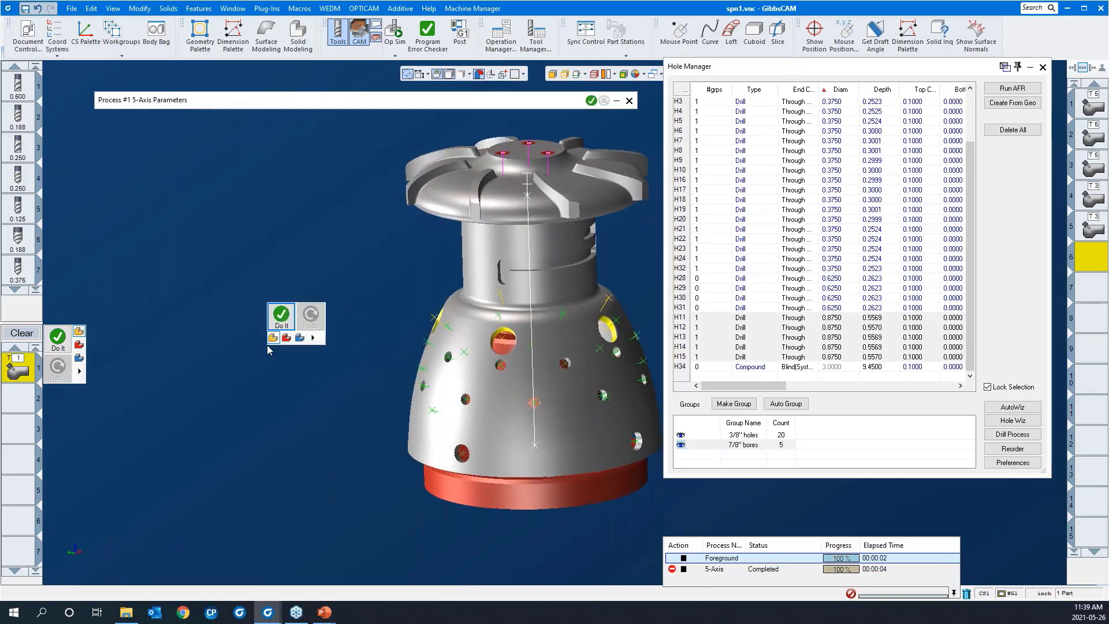
pyautogui.click(282, 316)
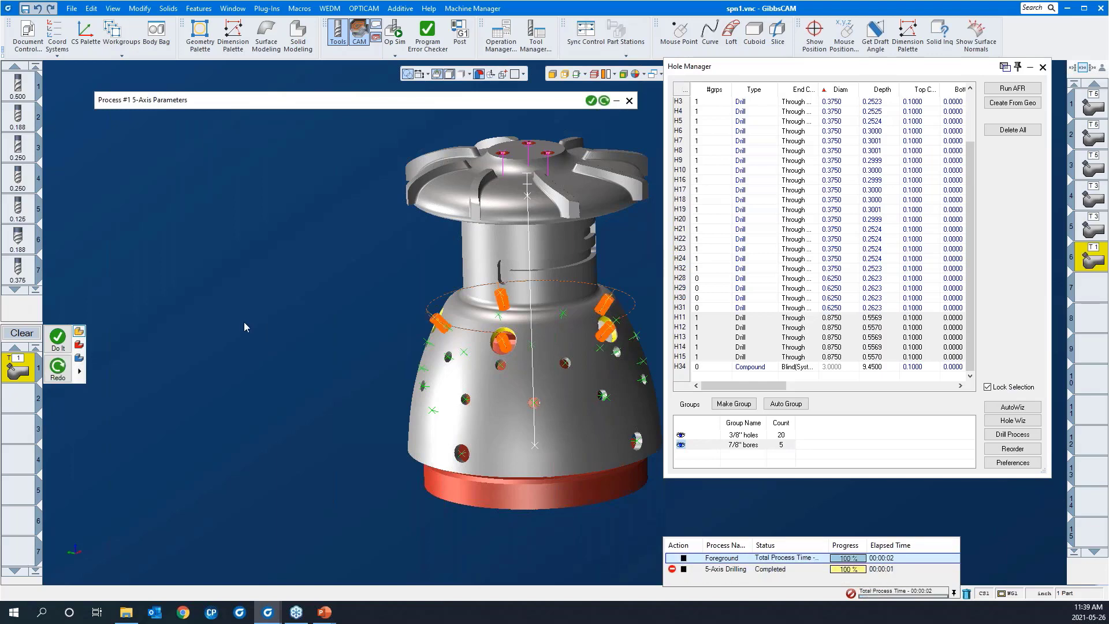
pyautogui.scroll(-2, 244, 321)
pyautogui.moveTo(314, 285); pyautogui.dragTo(428, 372)
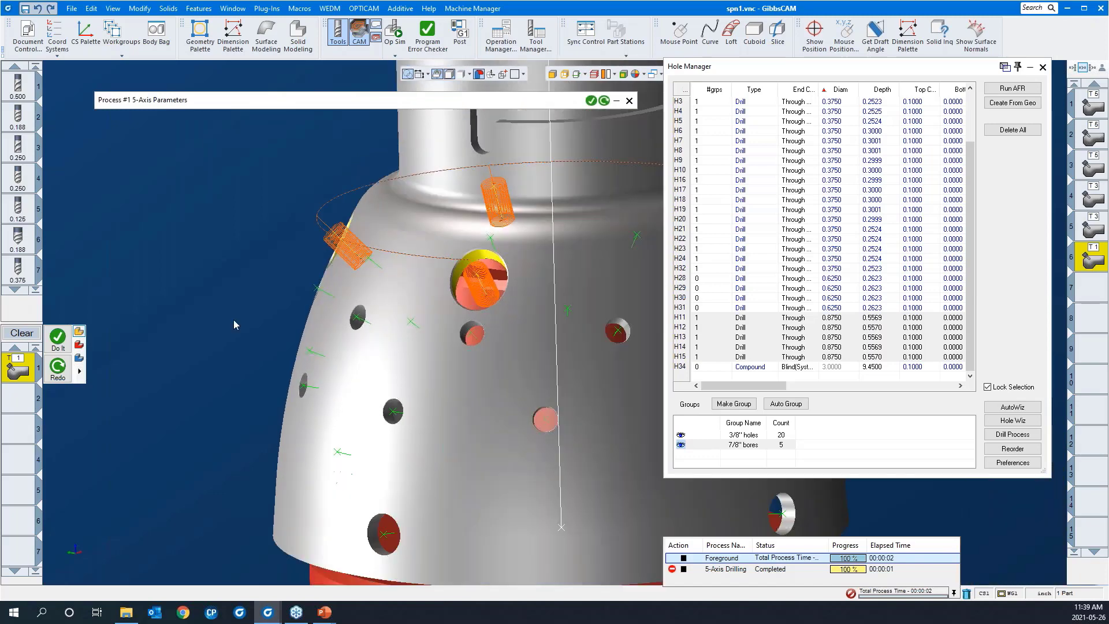
pyautogui.scroll(-4, 233, 320)
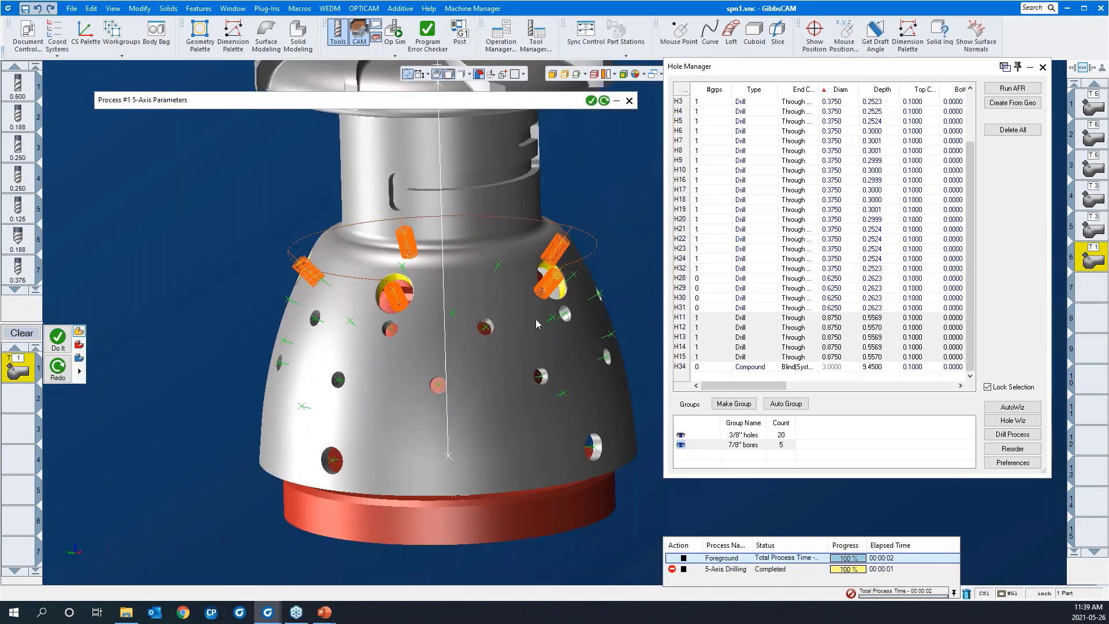
pyautogui.moveTo(632, 227); pyautogui.dragTo(633, 256, button='middle')
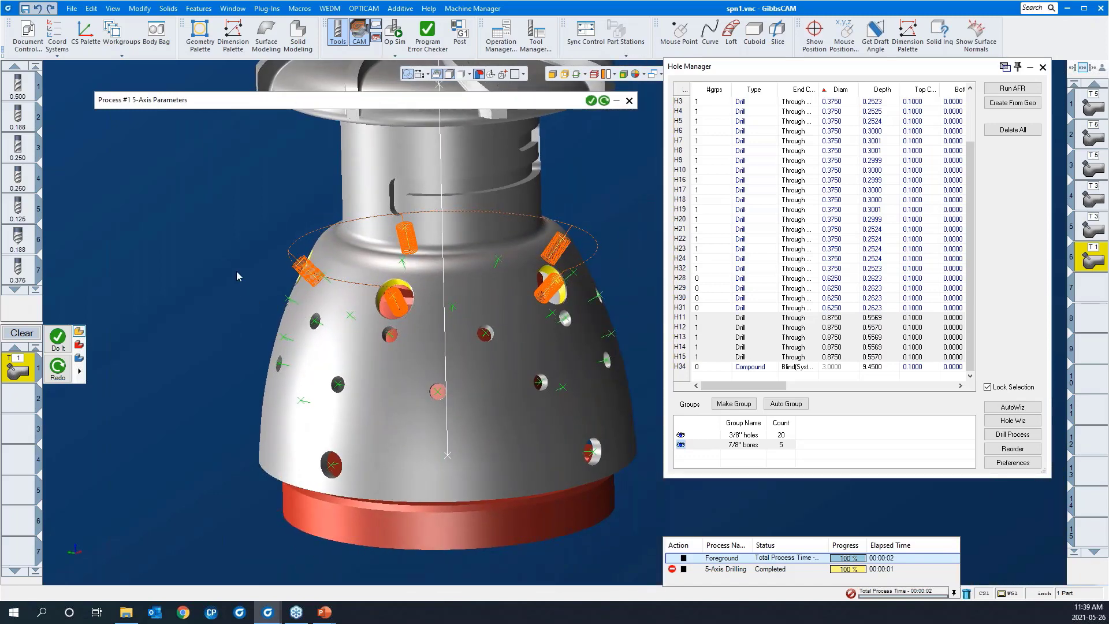
pyautogui.scroll(-1, 242, 276)
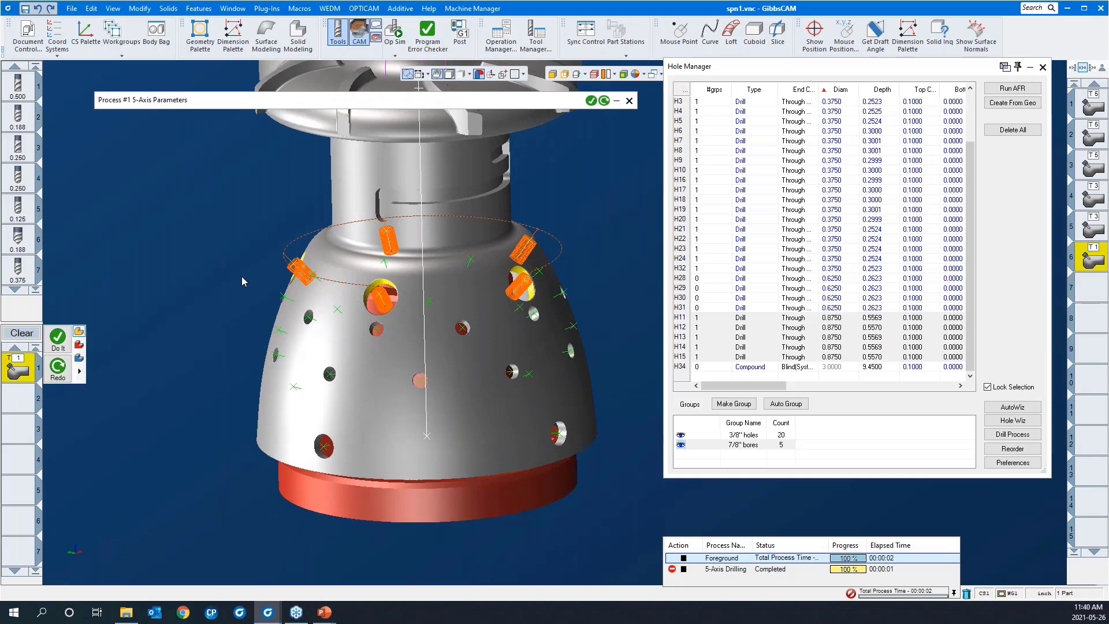
# - Clear the process list, load the saved peck drill 375 5AS process list into the first position, and deselect the bores
pyautogui.click(32, 337)
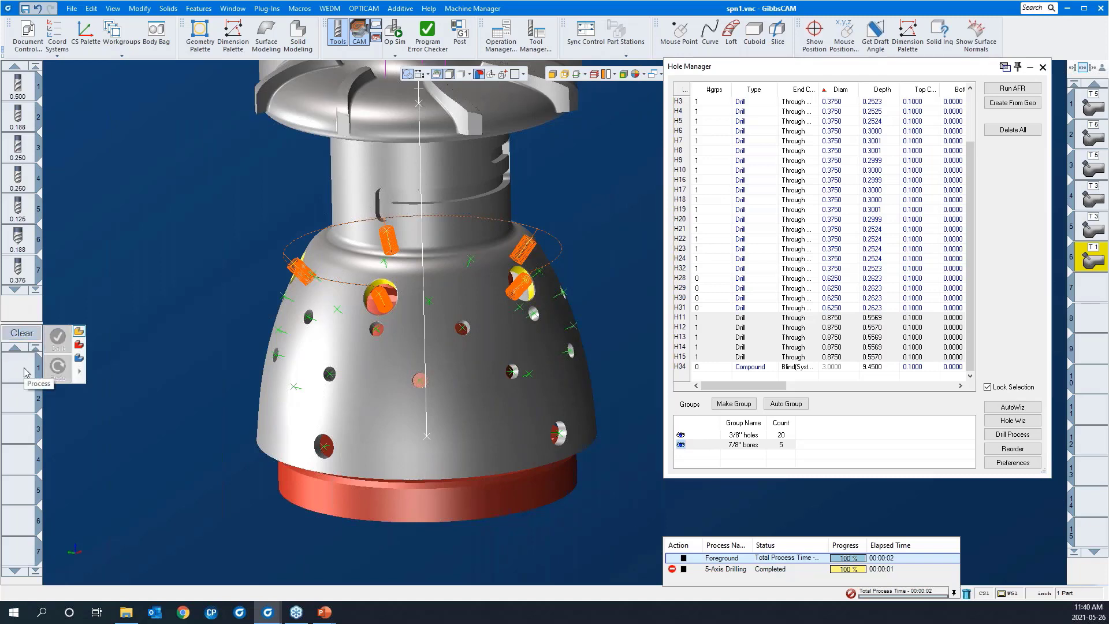
pyautogui.rightClick(25, 371)
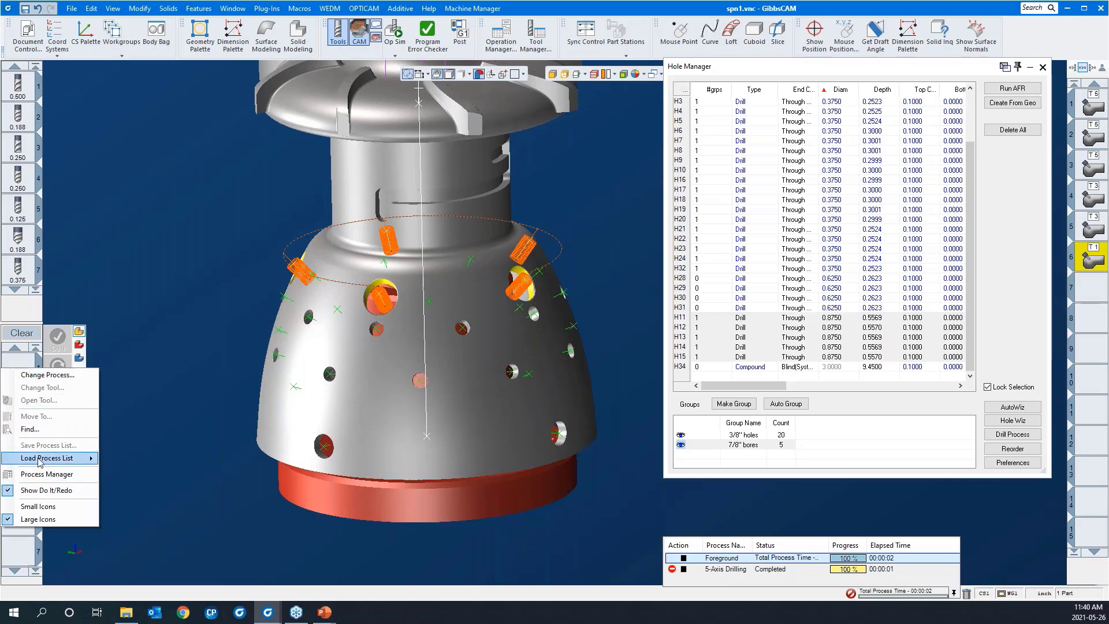
pyautogui.moveTo(39, 461)
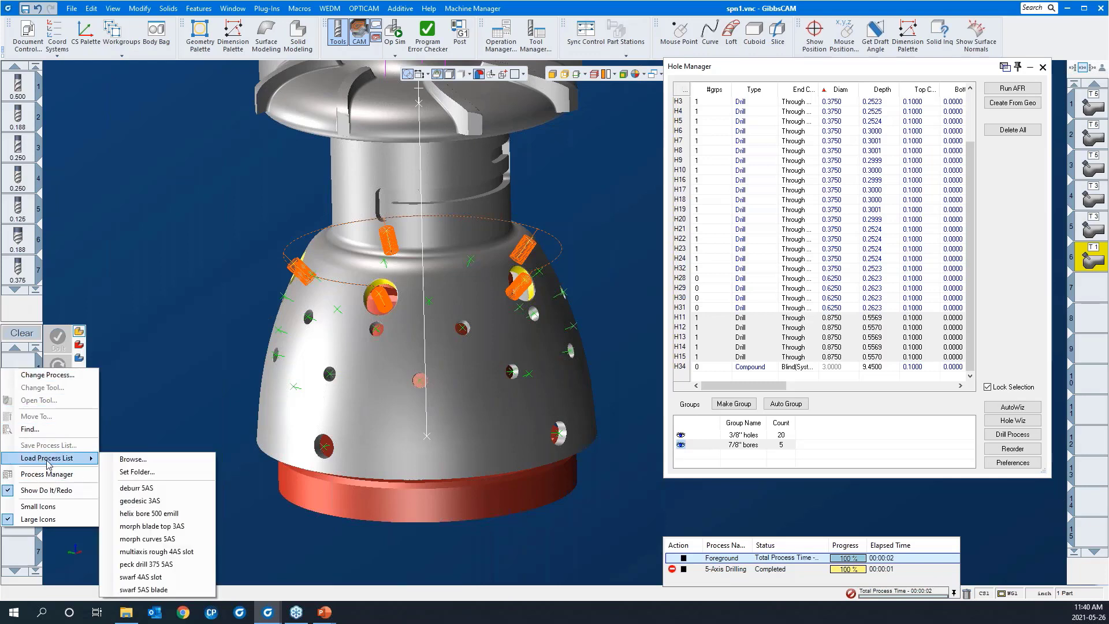
pyautogui.click(166, 565)
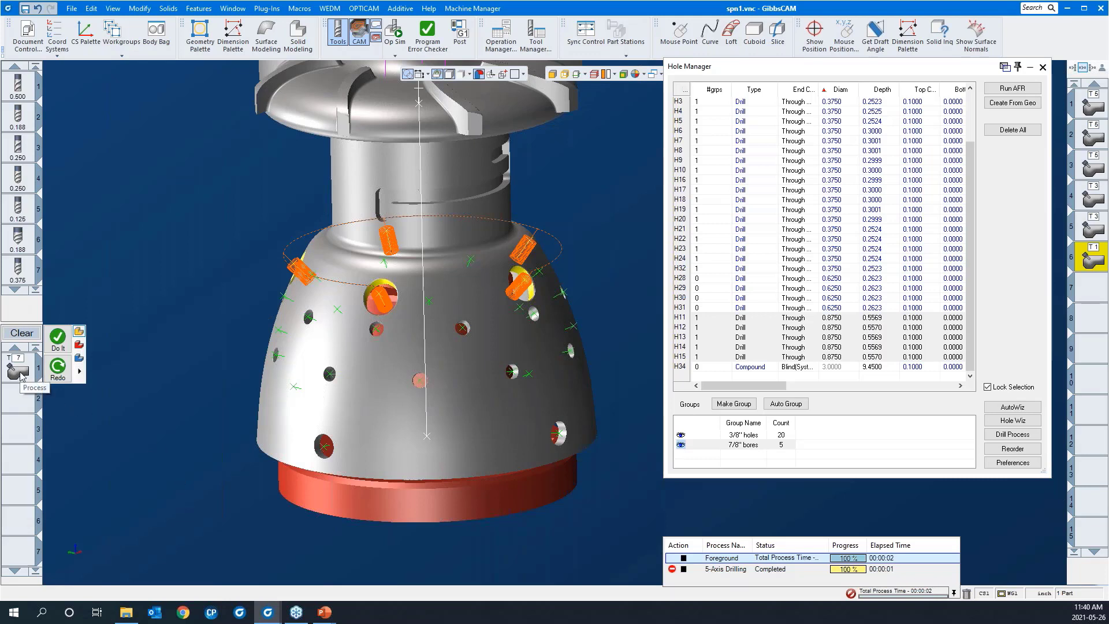
pyautogui.click(140, 379)
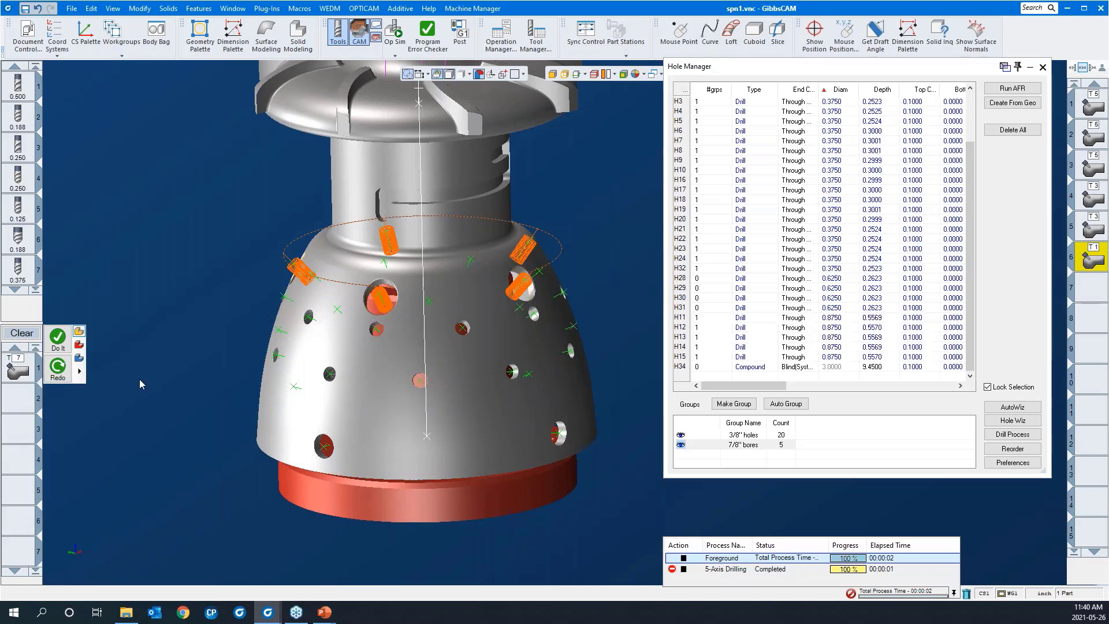
# - Review the peck drill process's speeds, feeds and drilling options, and close its parameters
pyautogui.click(17, 370)
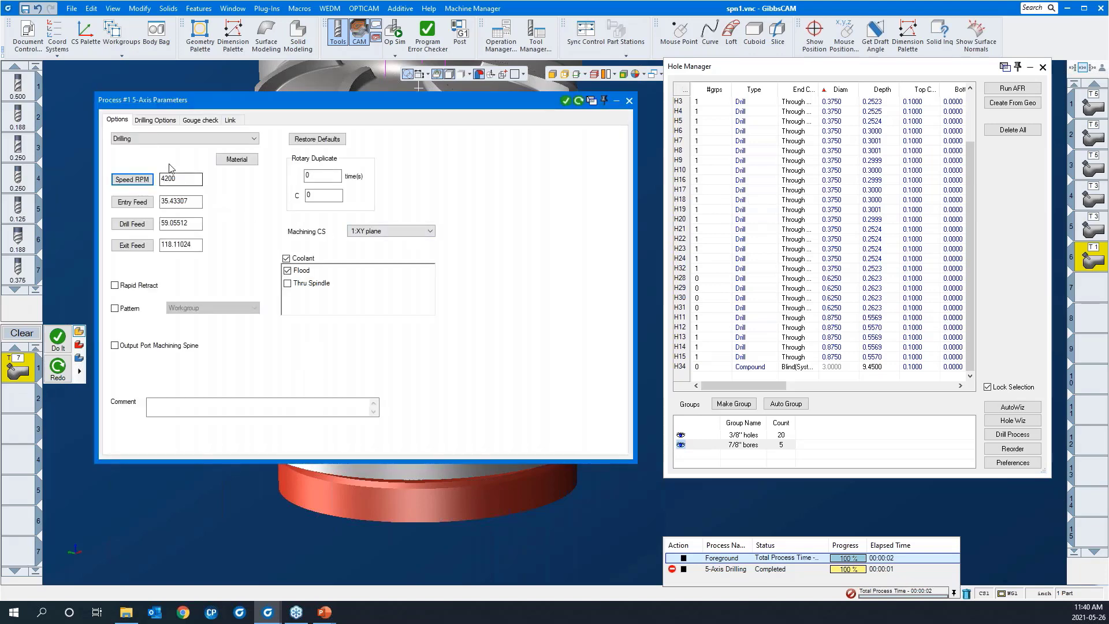
pyautogui.click(155, 120)
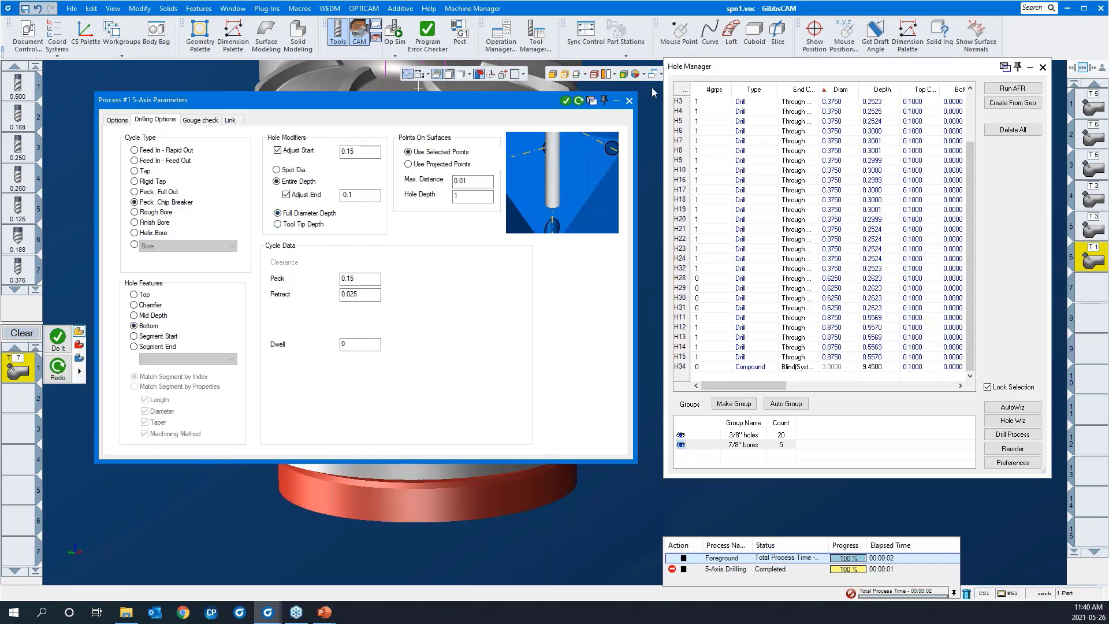
pyautogui.click(629, 101)
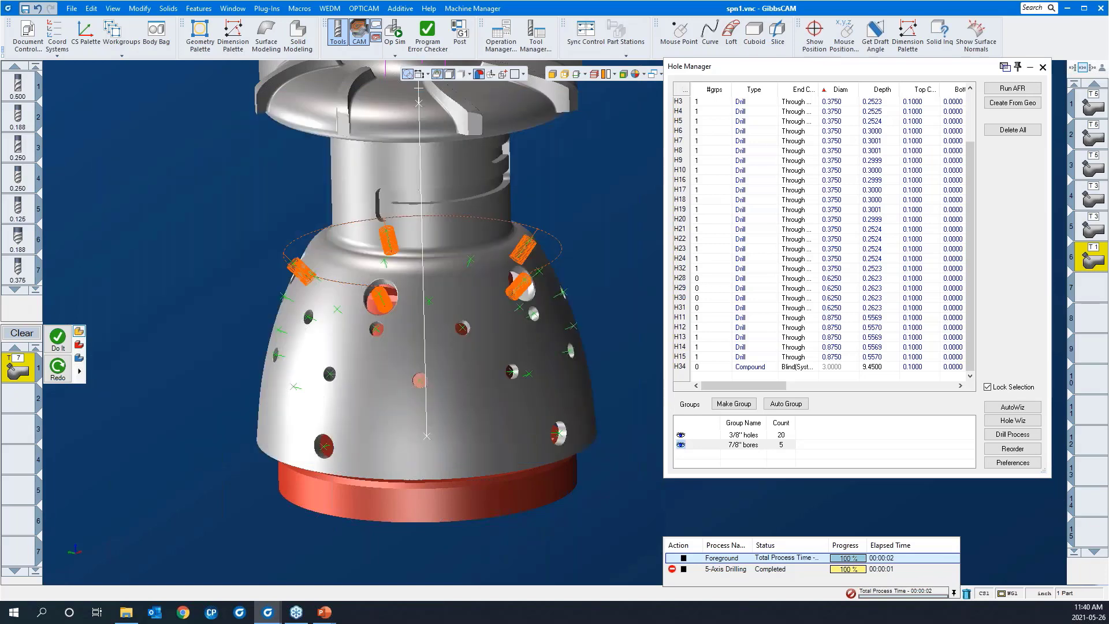
# - Select the 3/8" holes group and generate the 5-axis peck drilling toolpath on it
pyautogui.click(729, 439)
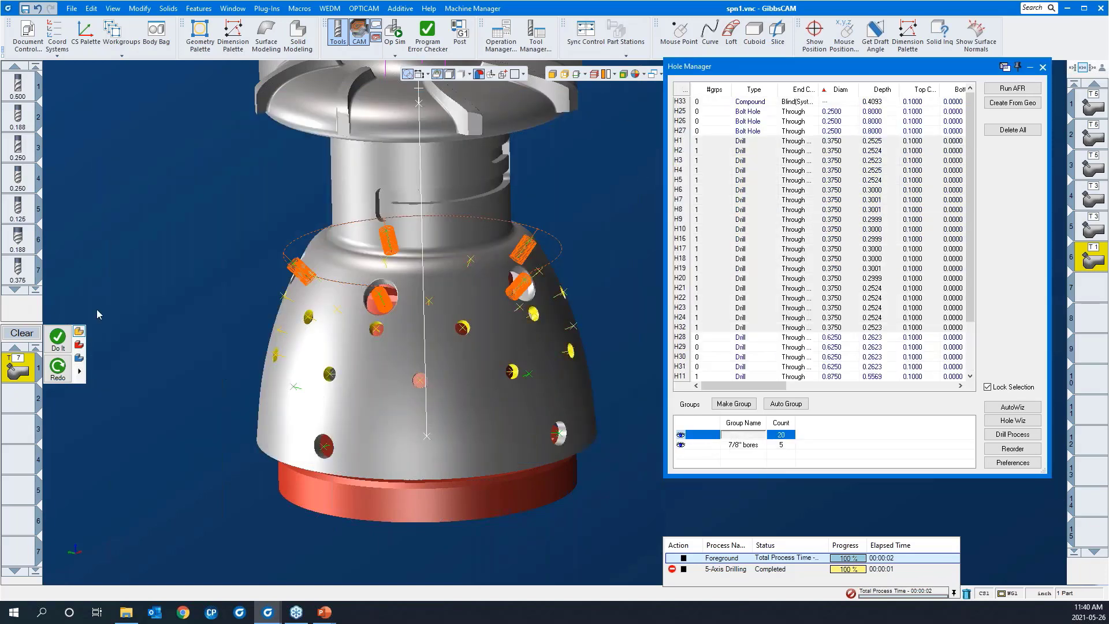
pyautogui.rightClick(134, 234)
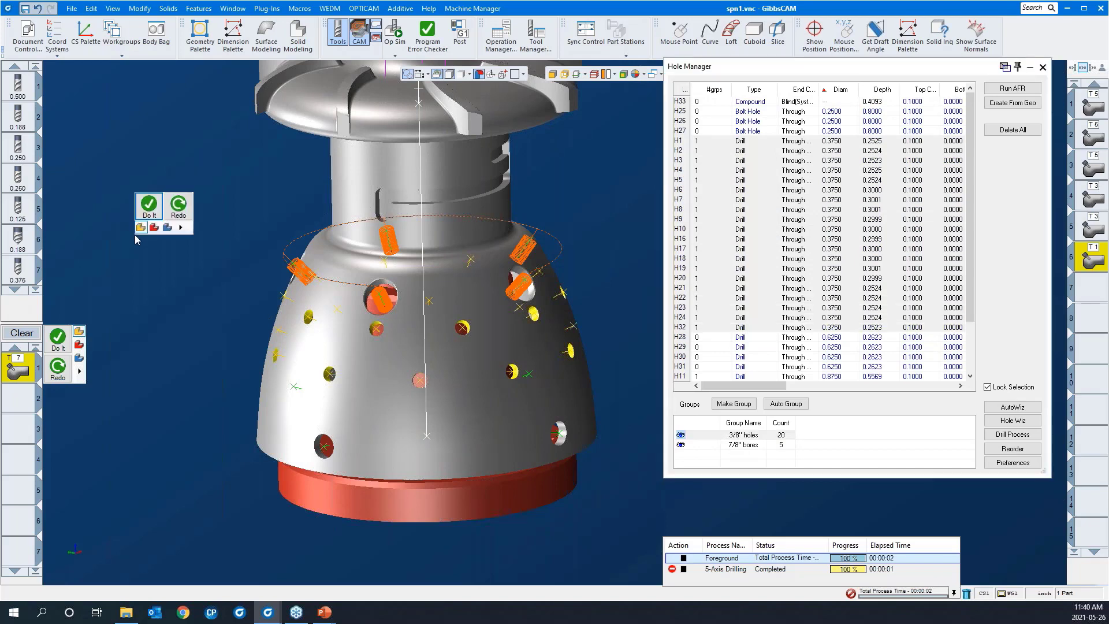
pyautogui.click(149, 207)
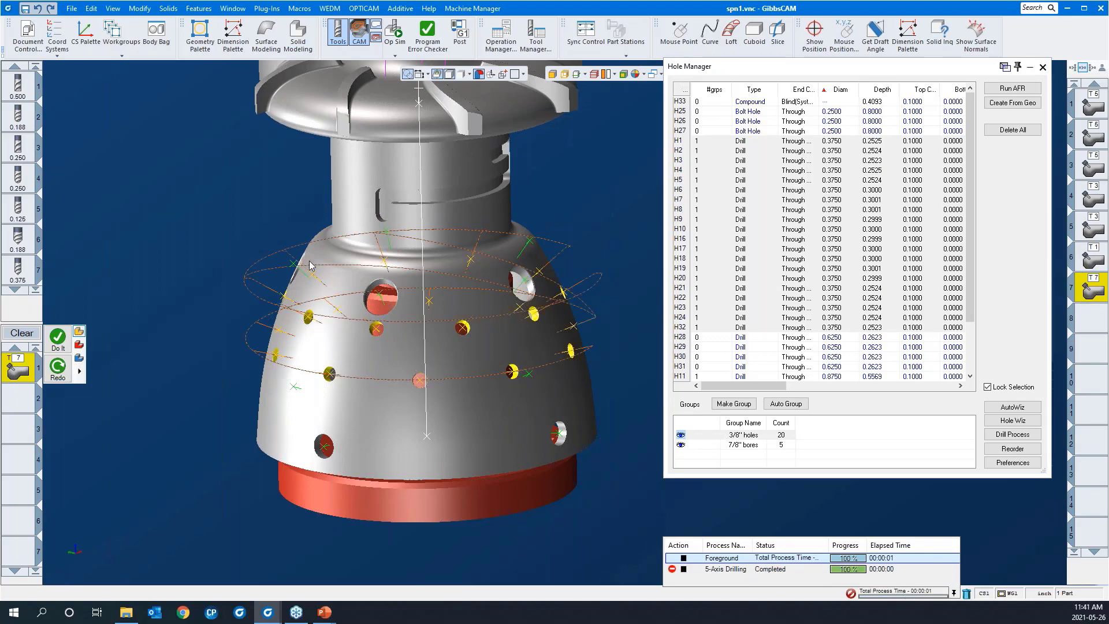
# - Examine the peck drilling toolpath from several sides to see how the tool travels between the 3/8" holes
pyautogui.scroll(-3, 246, 264)
pyautogui.moveTo(405, 380); pyautogui.dragTo(178, 231, button='middle')
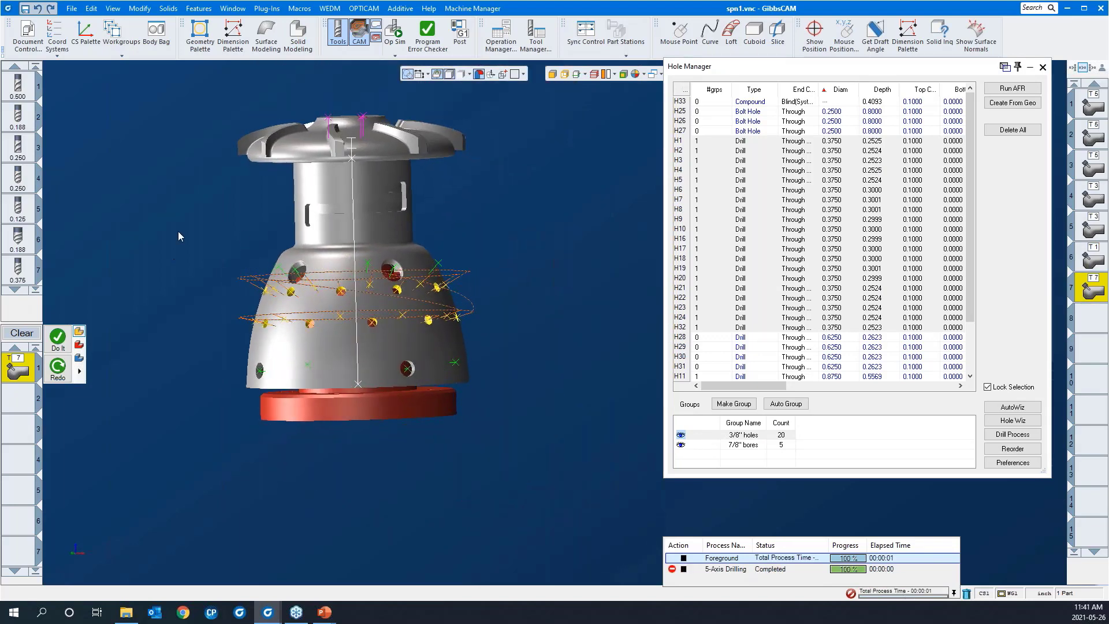
pyautogui.moveTo(182, 216); pyautogui.dragTo(605, 421)
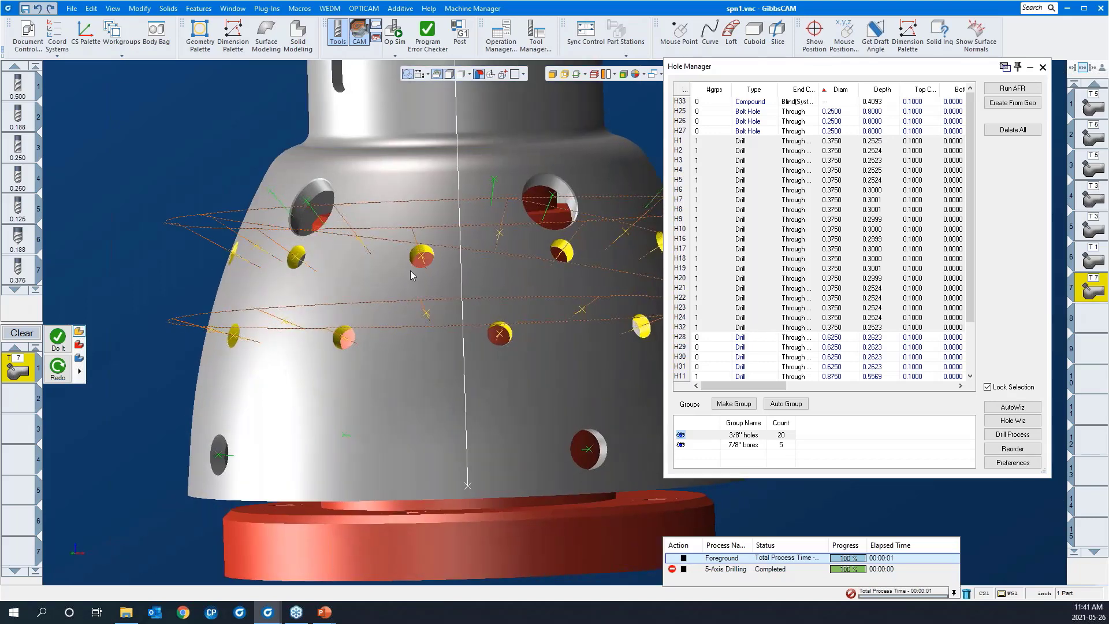
pyautogui.moveTo(411, 271); pyautogui.dragTo(237, 303, button='middle')
pyautogui.scroll(-3, 234, 289)
pyautogui.moveTo(532, 305); pyautogui.dragTo(244, 408, button='middle')
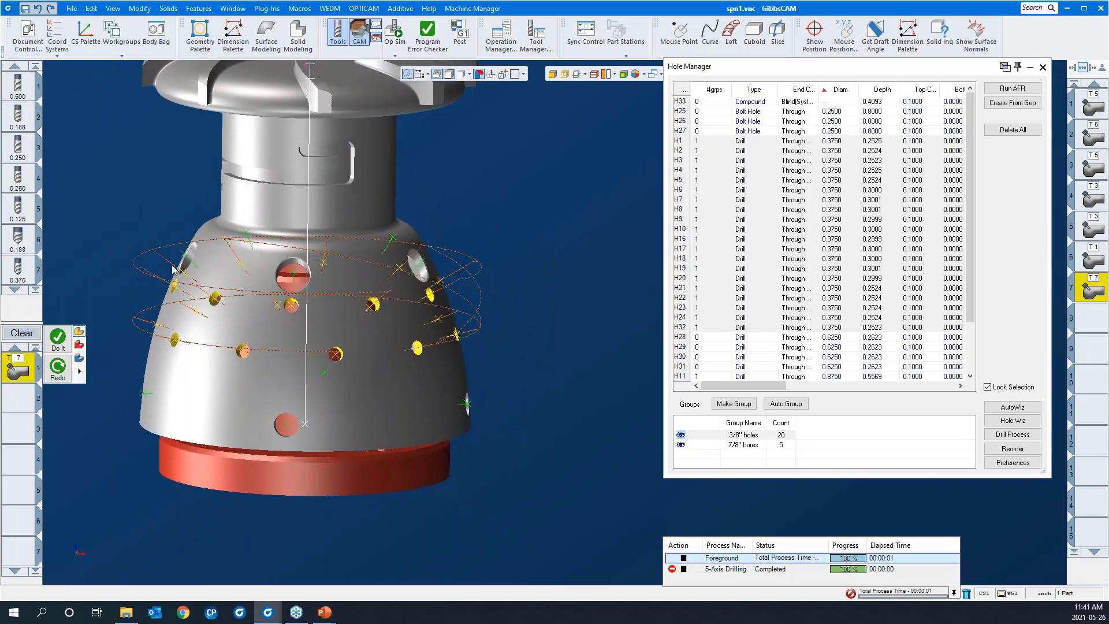
pyautogui.moveTo(374, 389); pyautogui.dragTo(394, 430, button='middle')
pyautogui.scroll(-2, 386, 429)
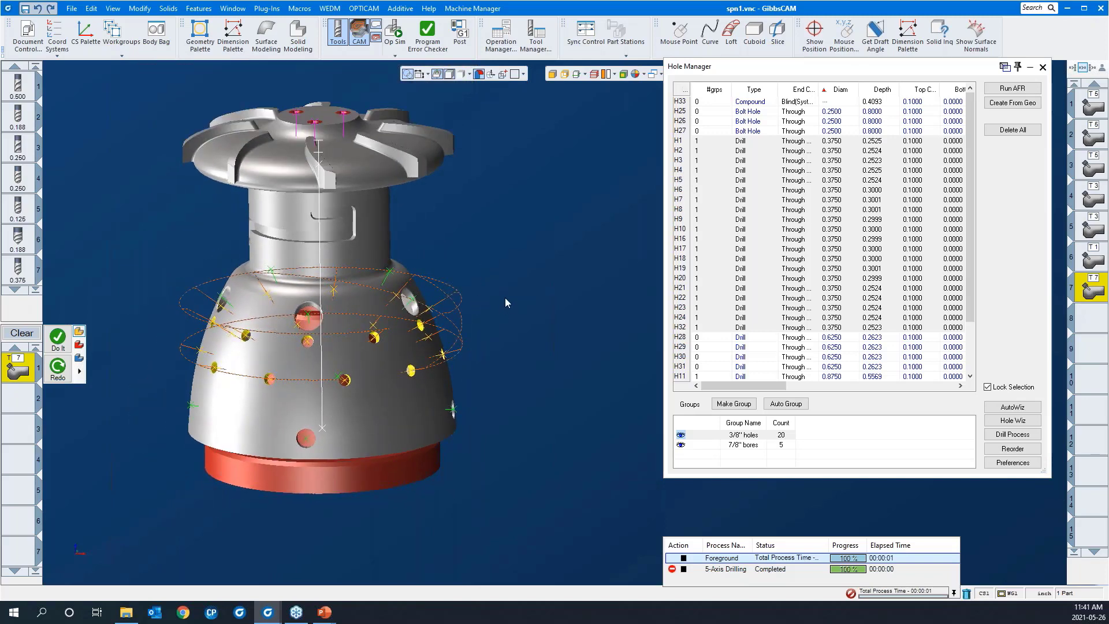
# - Open the reordering of the 3/8" holes group, inspect the numbered hole order on the part, and hide the numbers again
pyautogui.click(1013, 449)
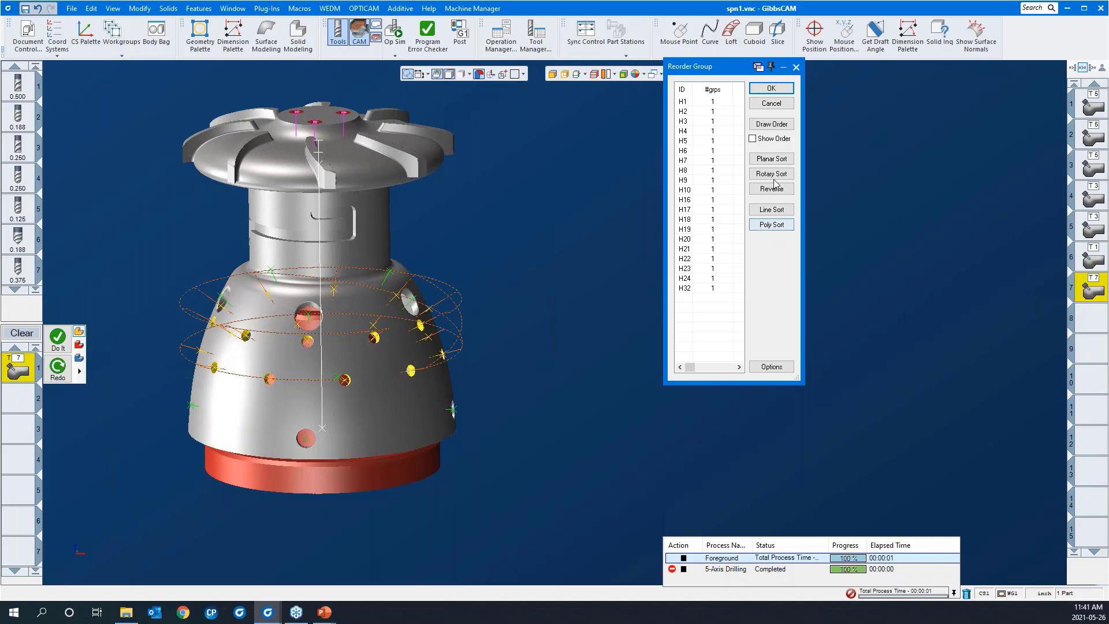
pyautogui.click(752, 138)
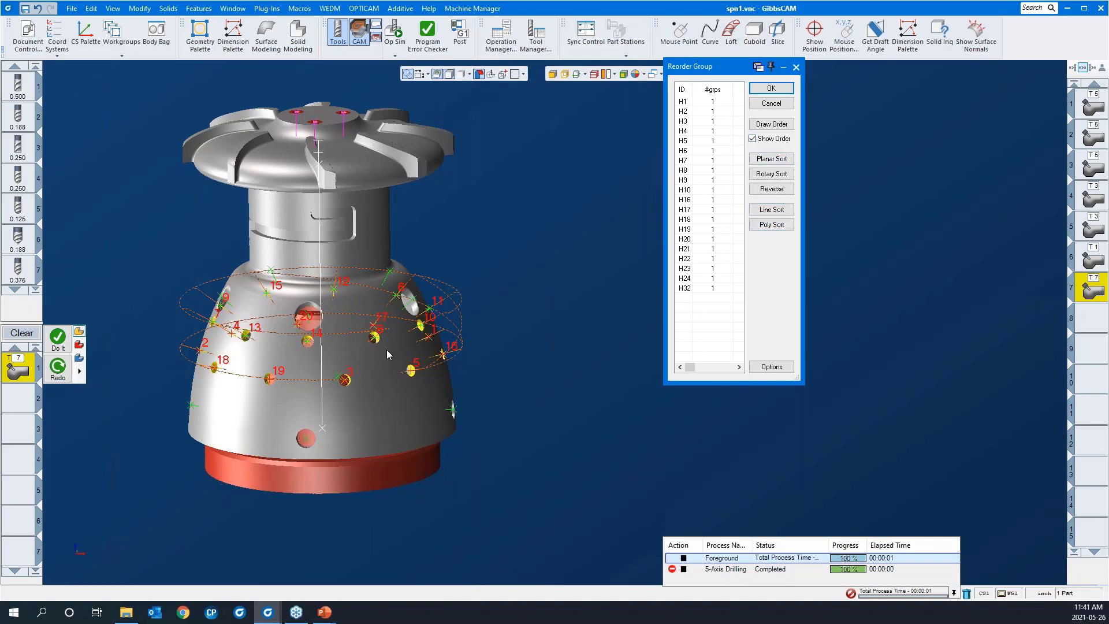
pyautogui.moveTo(387, 354); pyautogui.dragTo(421, 384, button='middle')
pyautogui.moveTo(524, 390); pyautogui.dragTo(220, 473, button='middle')
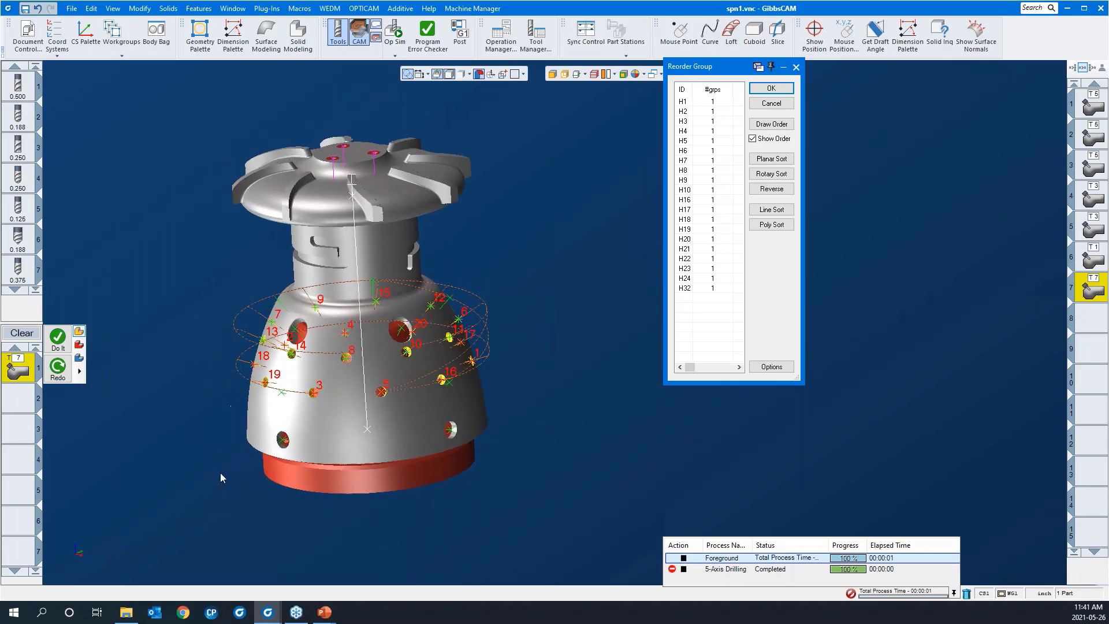
pyautogui.scroll(-2, 216, 473)
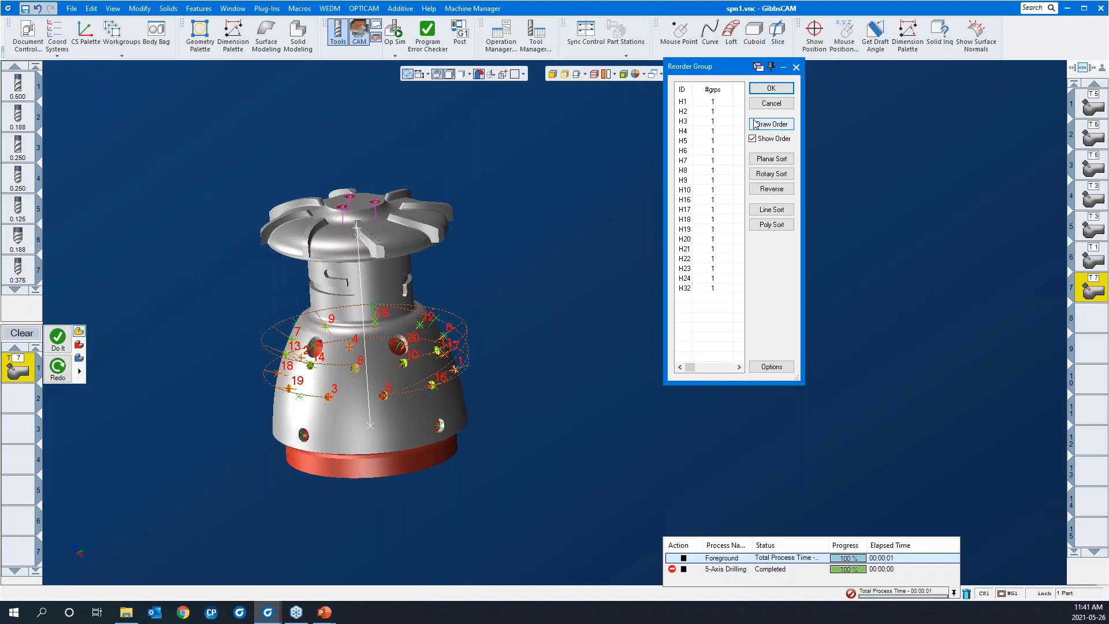
pyautogui.click(752, 138)
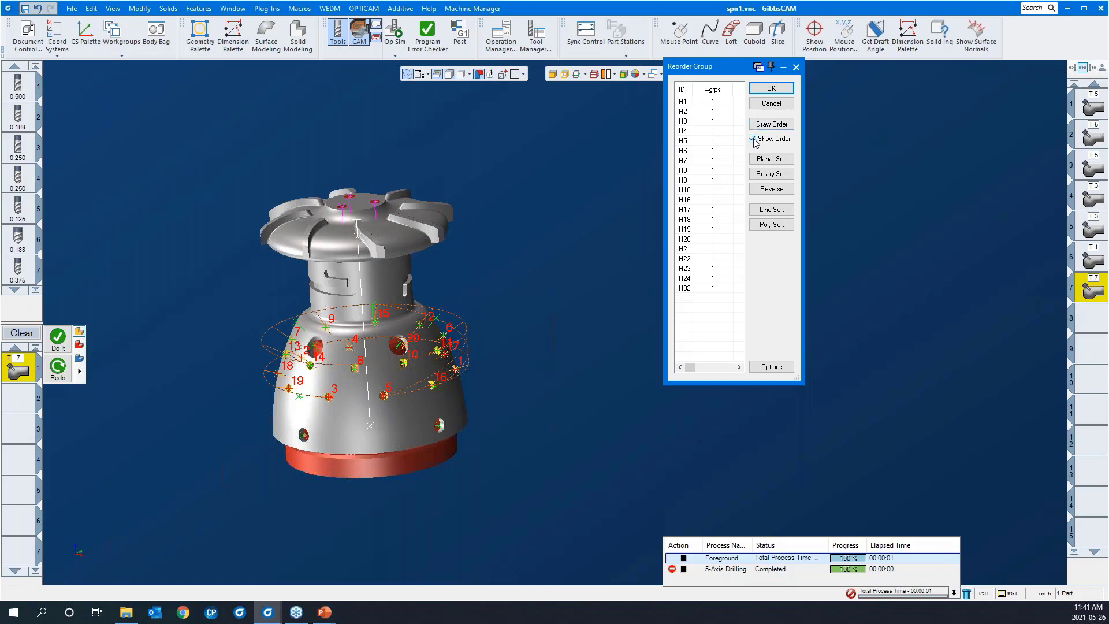
# - Rotary-sort the 3/8" holes group clockwise around the D axis from start angle 0 and accept the new order
pyautogui.click(760, 173)
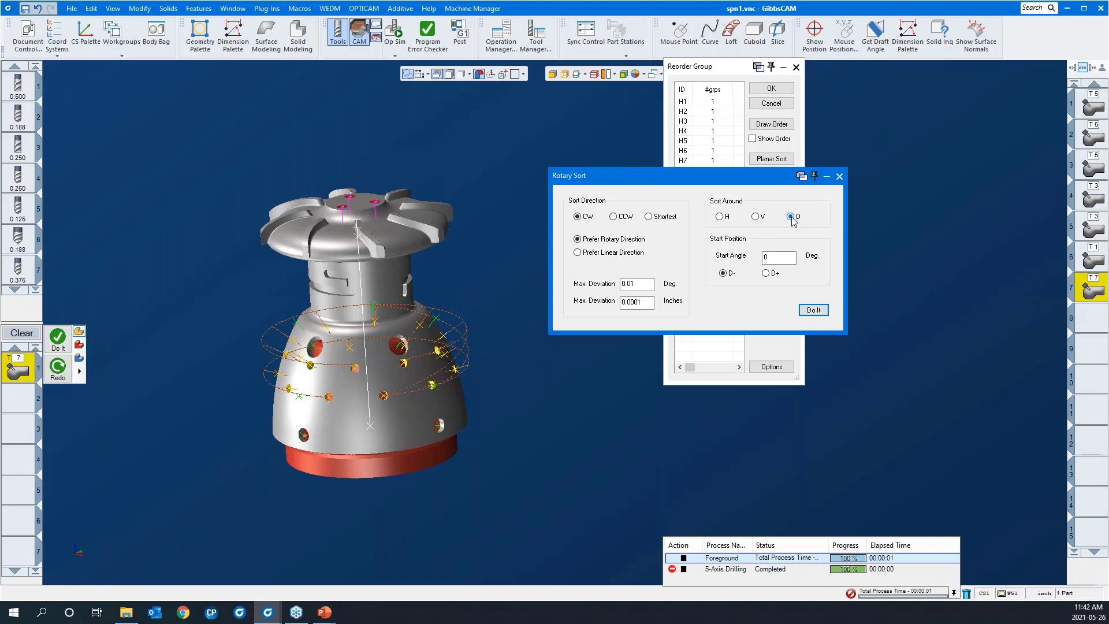
pyautogui.click(808, 310)
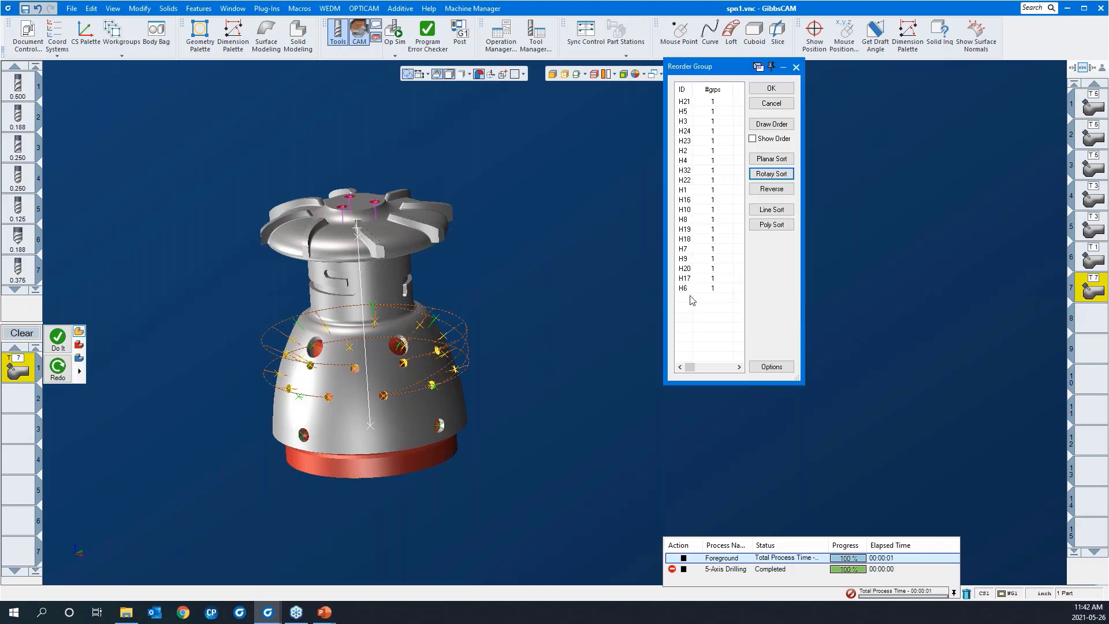
pyautogui.click(755, 90)
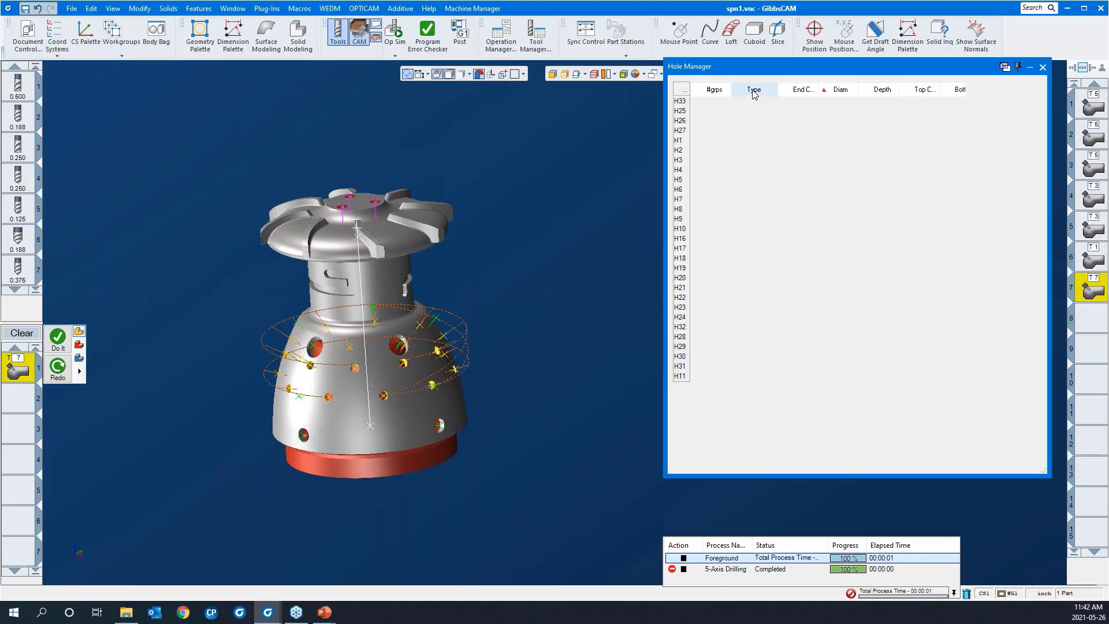
# - Redo the peck drilling operation so its toolpath follows the reordered 3/8" holes, and check it on the part
pyautogui.rightClick(528, 293)
pyautogui.click(572, 262)
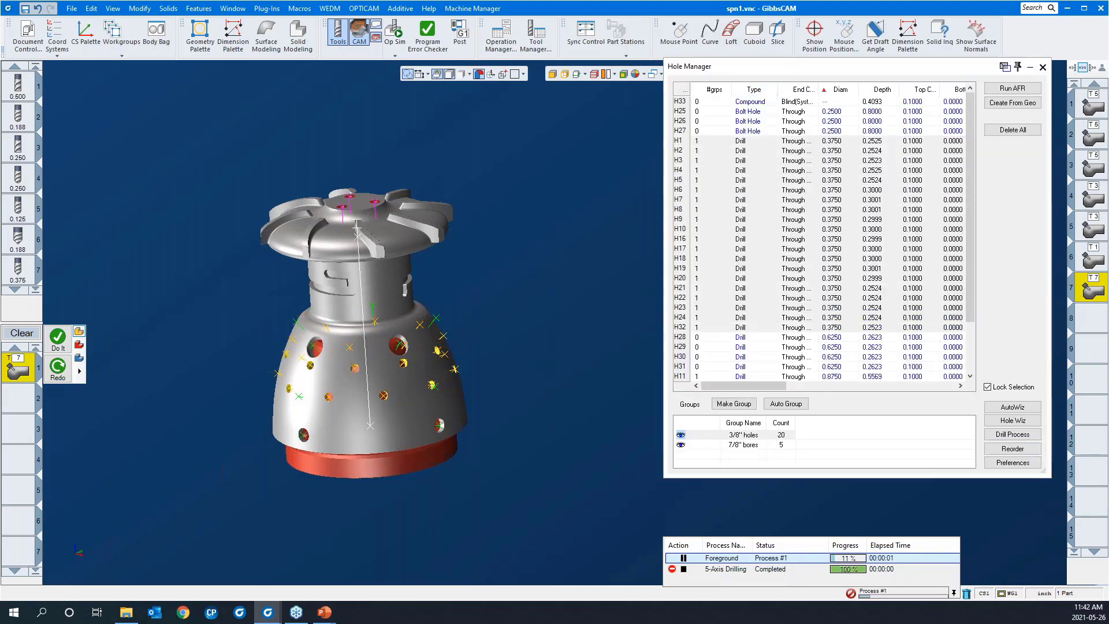
pyautogui.moveTo(379, 511); pyautogui.dragTo(282, 407, button='middle')
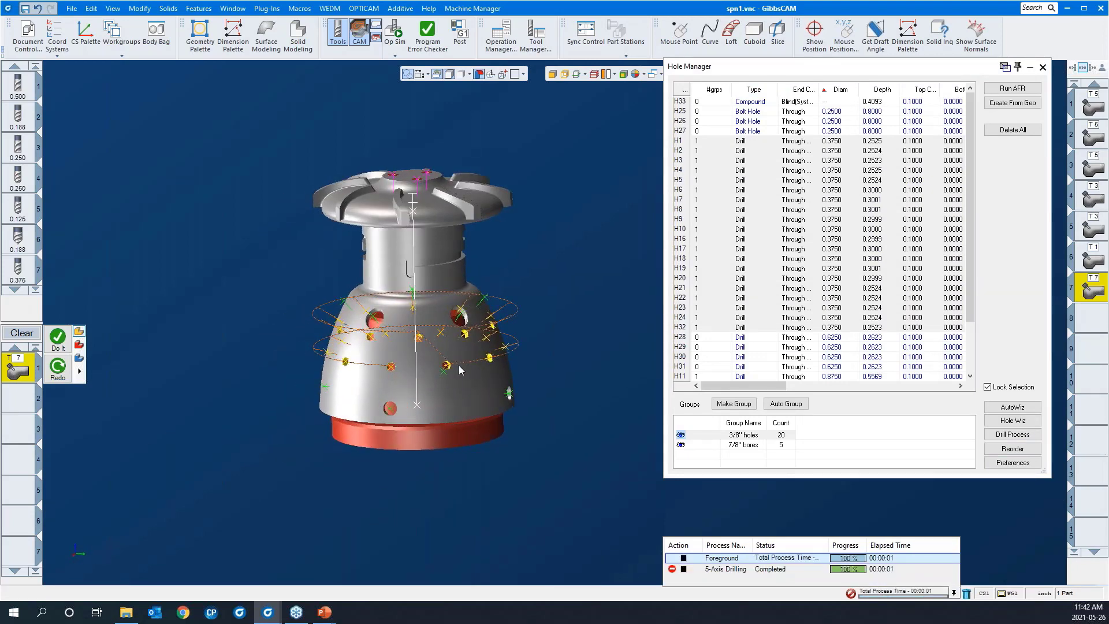
# - Close the Hole Manager and start the machine simulation of the part's operations
pyautogui.moveTo(446, 365); pyautogui.dragTo(543, 450, button='middle')
pyautogui.scroll(-2, 543, 450)
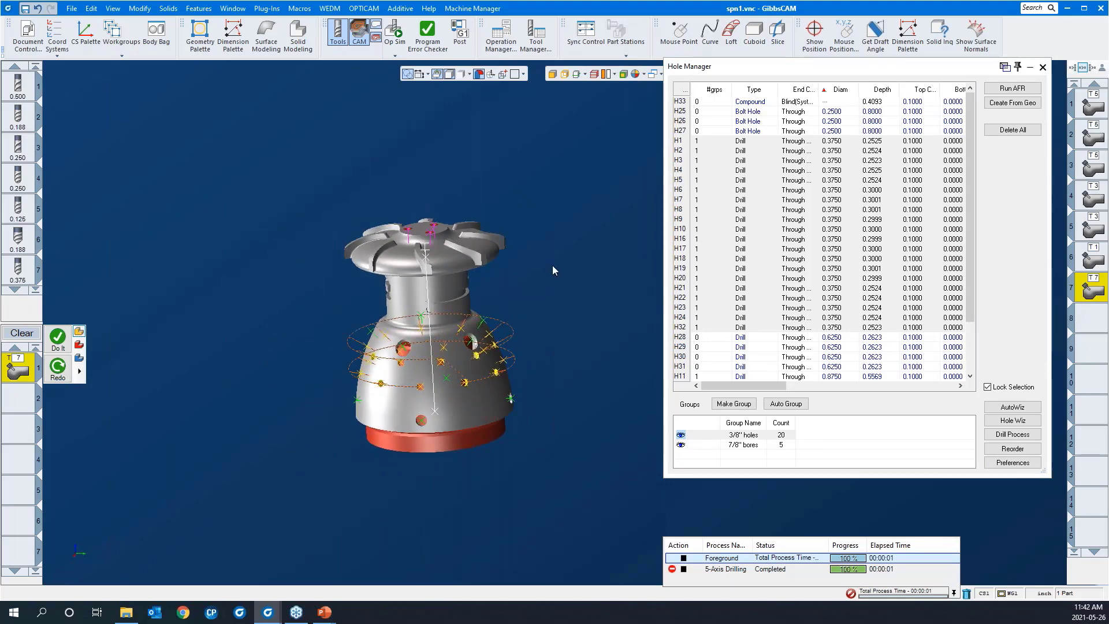
pyautogui.click(1042, 67)
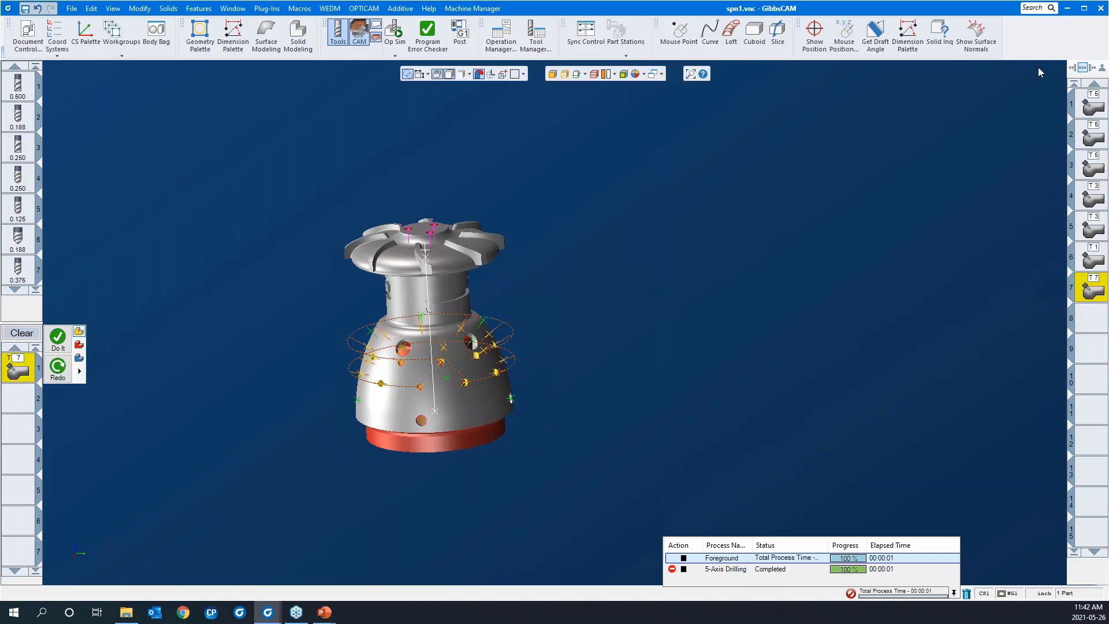
pyautogui.click(393, 57)
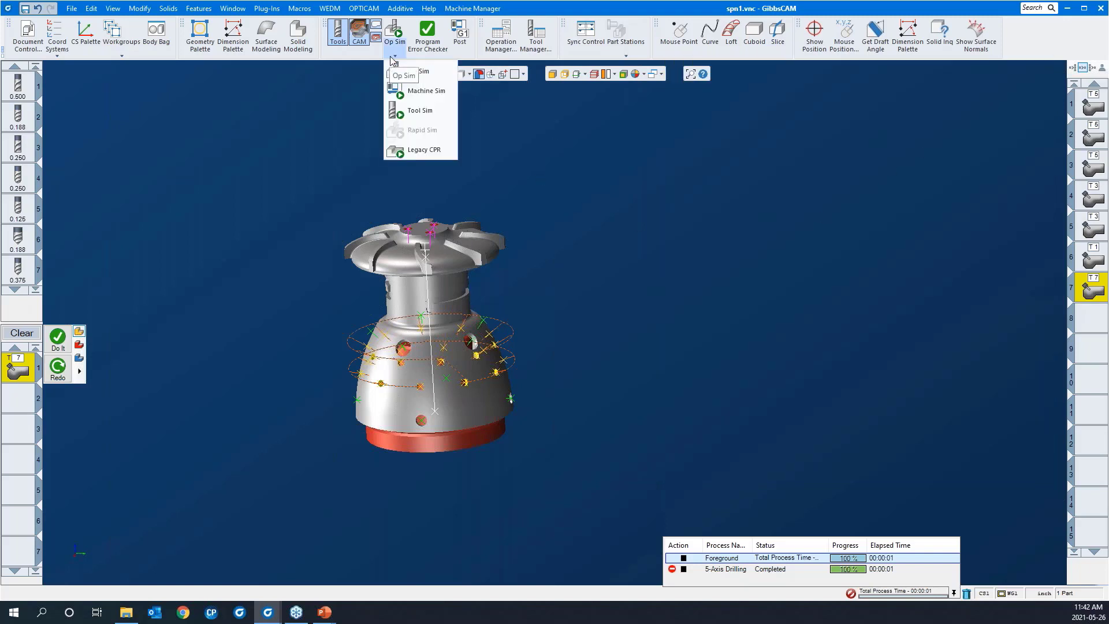
pyautogui.click(418, 90)
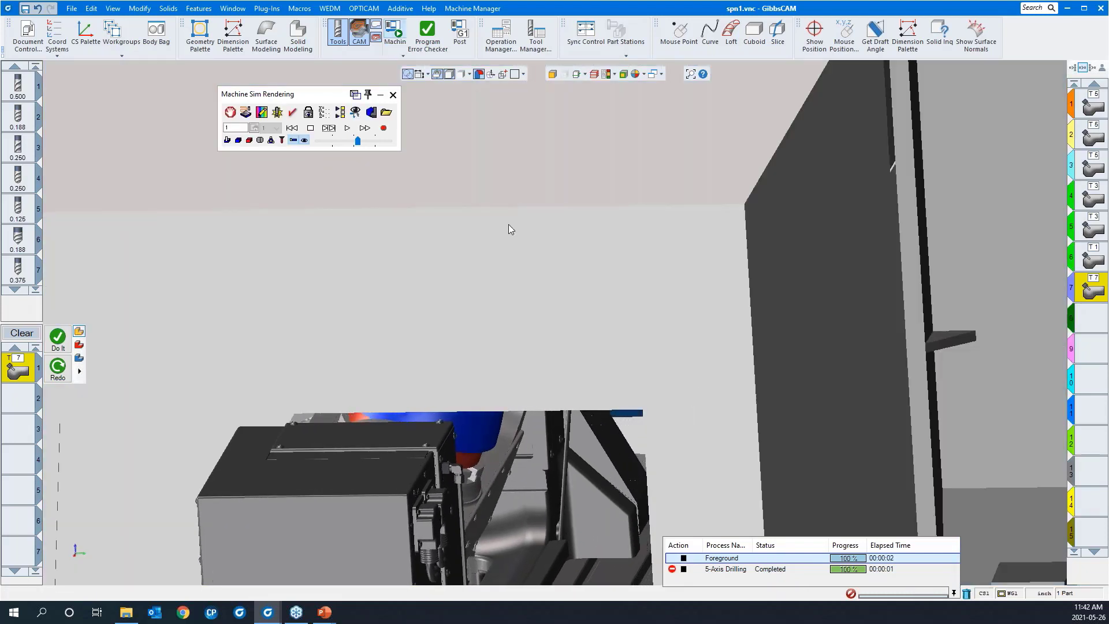
# - Skip the machine simulation ahead to operation 7 and examine the part on the trunnion through the machine's front opening
pyautogui.click(314, 131)
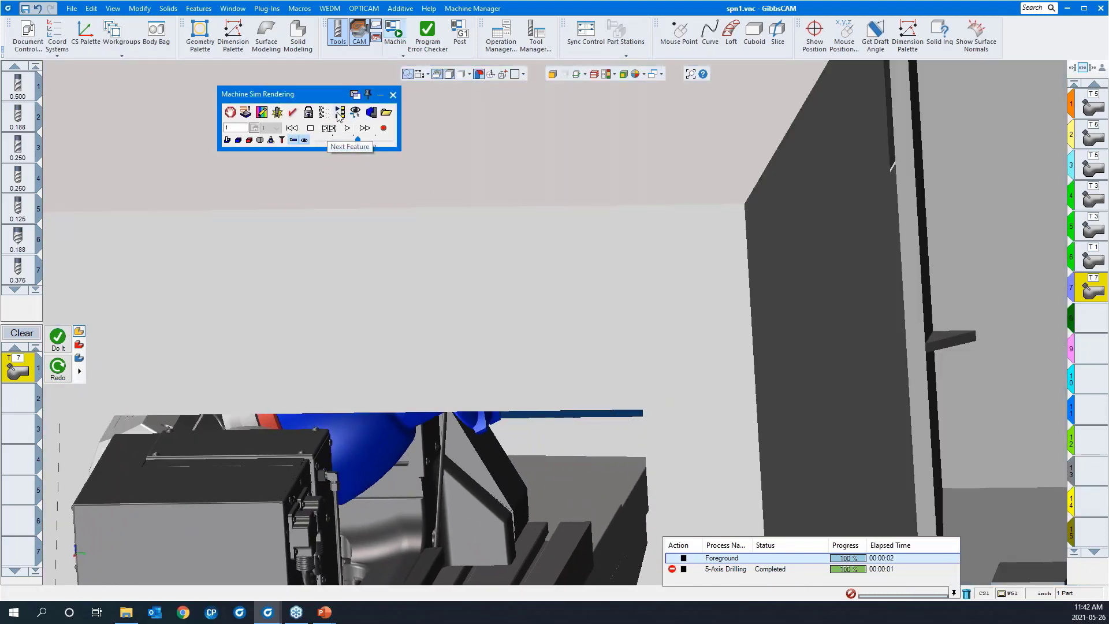
pyautogui.click(293, 129)
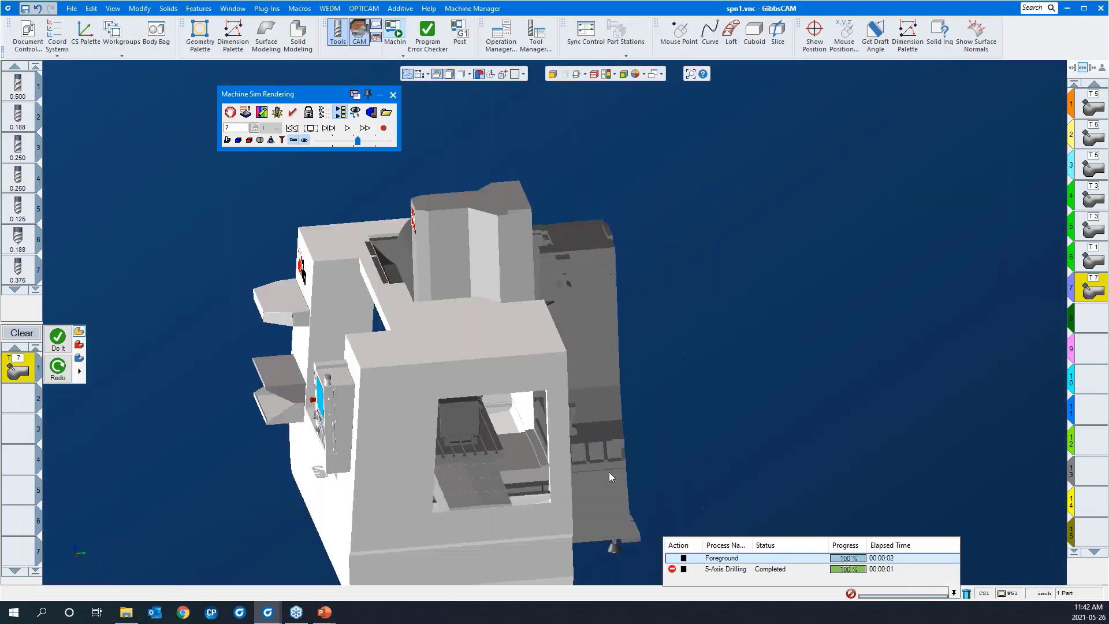
pyautogui.scroll(-2, 1064, 268)
pyautogui.moveTo(195, 350); pyautogui.dragTo(539, 513)
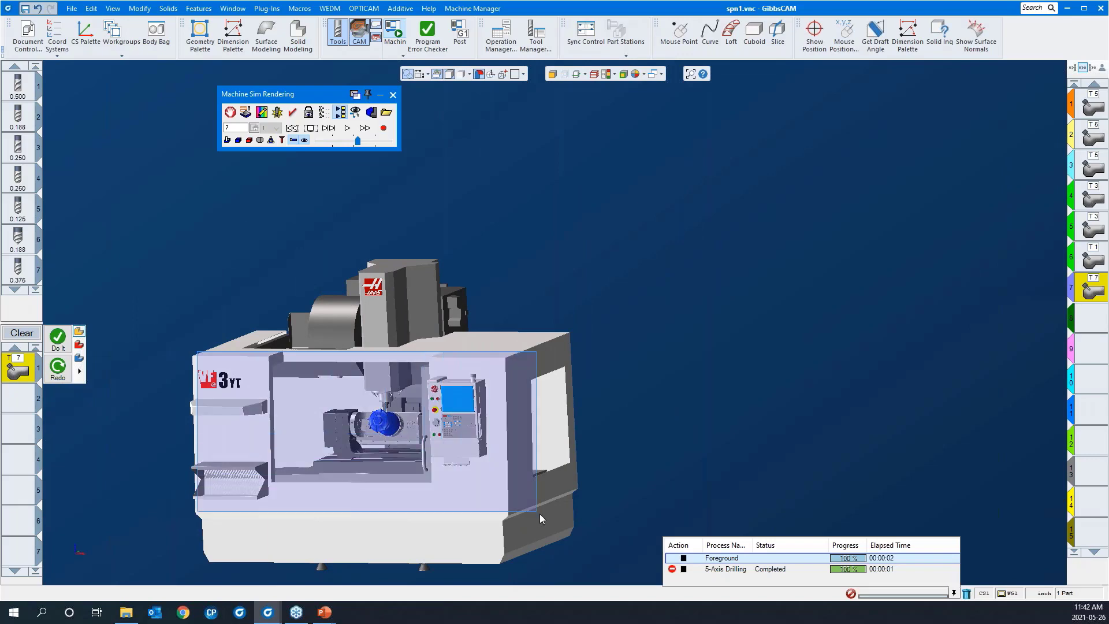
pyautogui.moveTo(449, 425); pyautogui.dragTo(752, 442, button='middle')
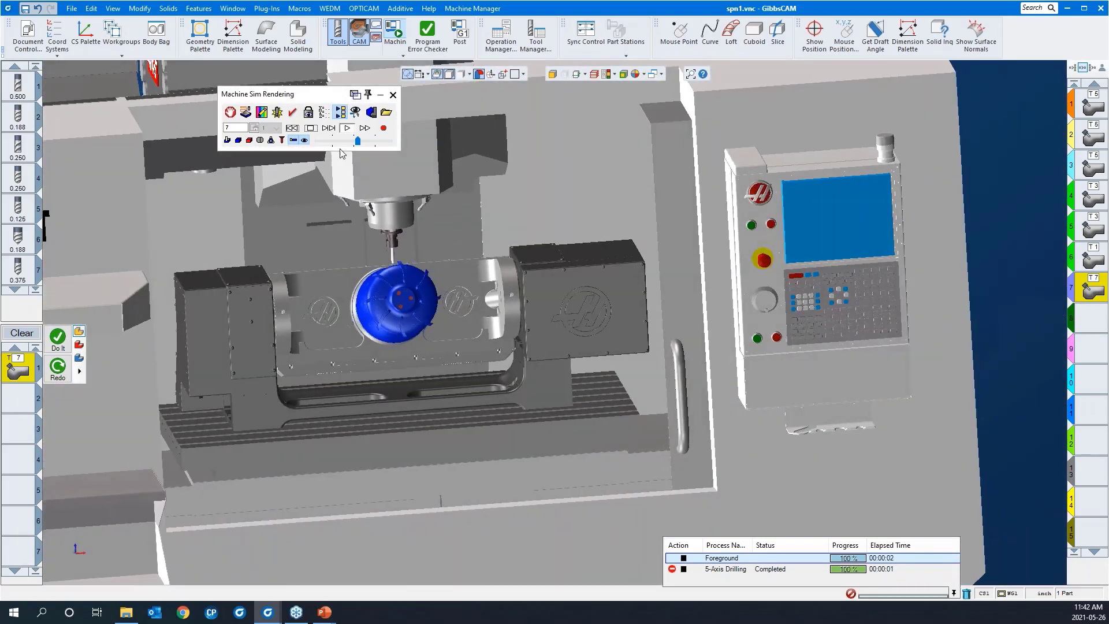
# - Rewind the machine simulation, lower its speed, skip to operation 7, and run the peck drilling
pyautogui.click(295, 127)
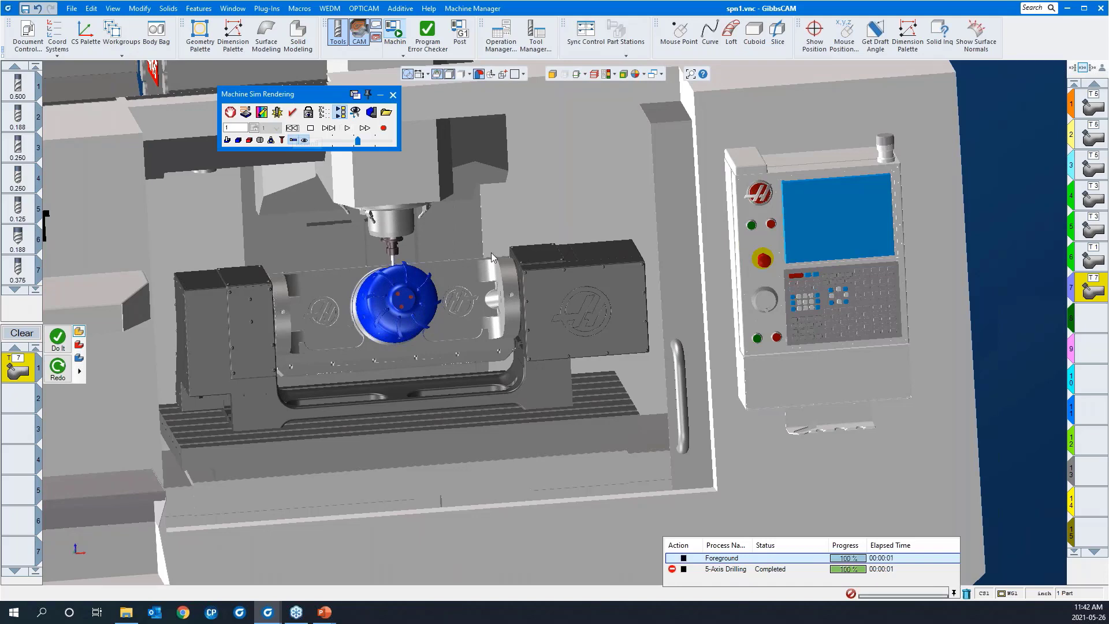
pyautogui.scroll(-3, 624, 285)
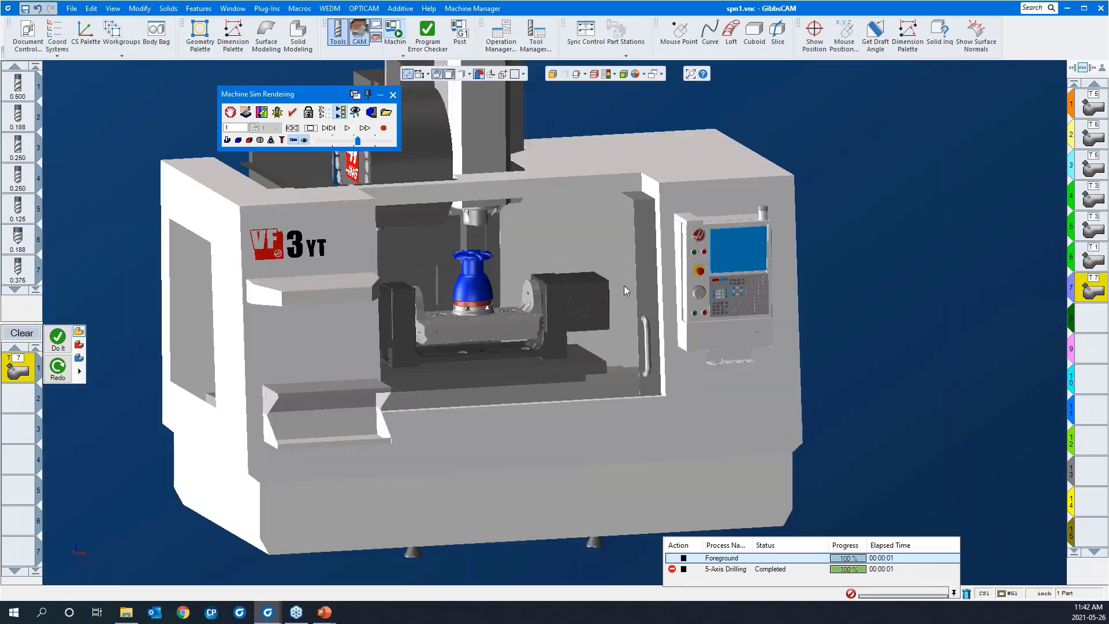
pyautogui.moveTo(114, 229); pyautogui.dragTo(409, 241, button='middle')
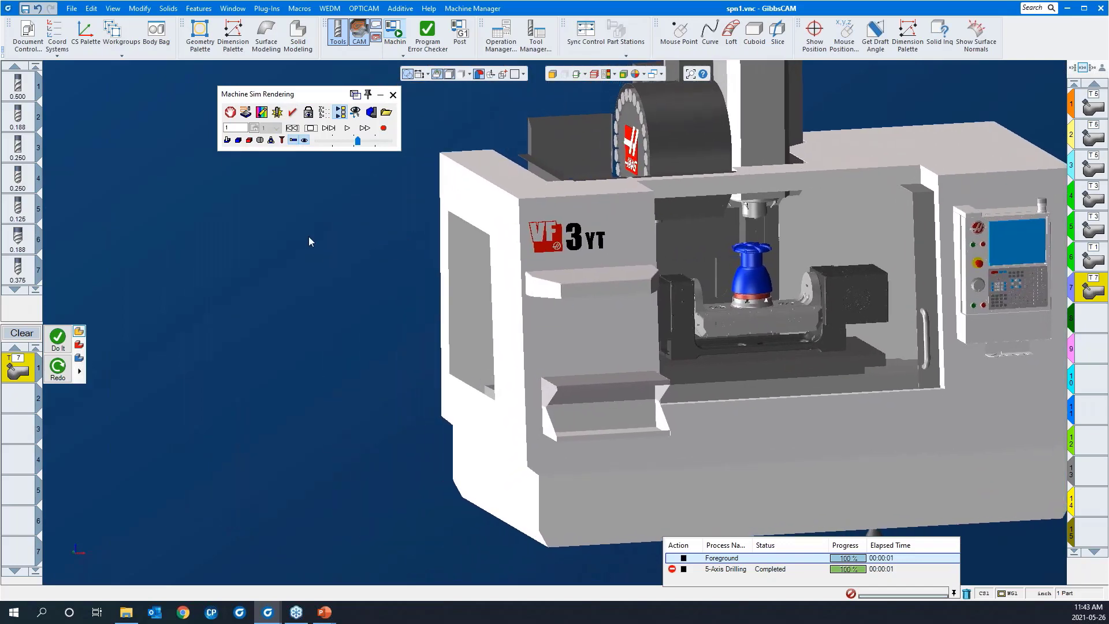
pyautogui.click(332, 134)
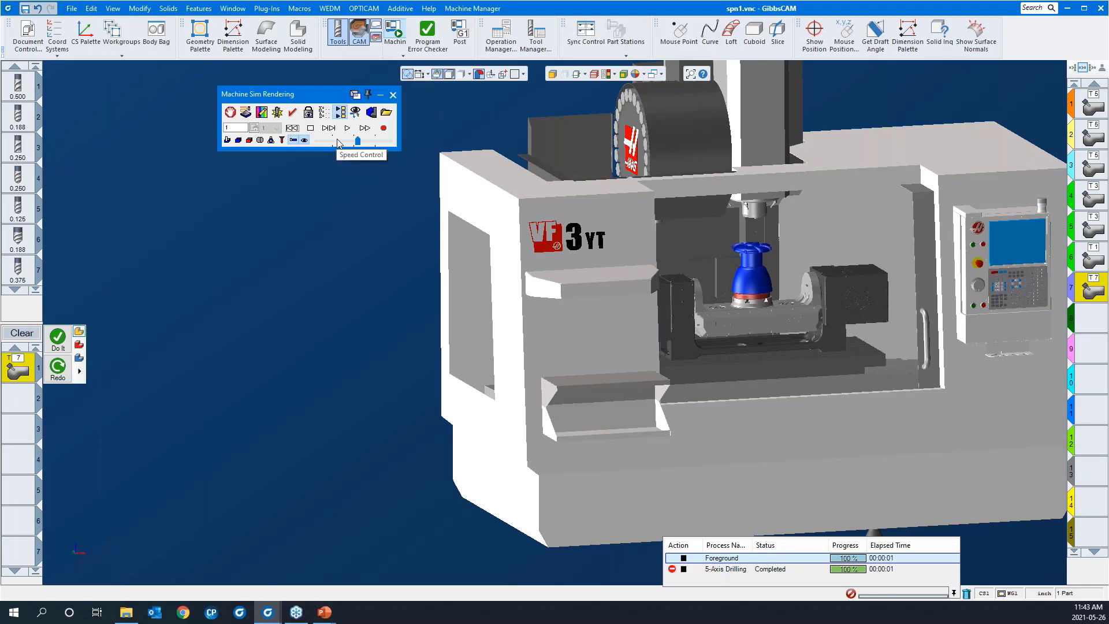
pyautogui.click(332, 132)
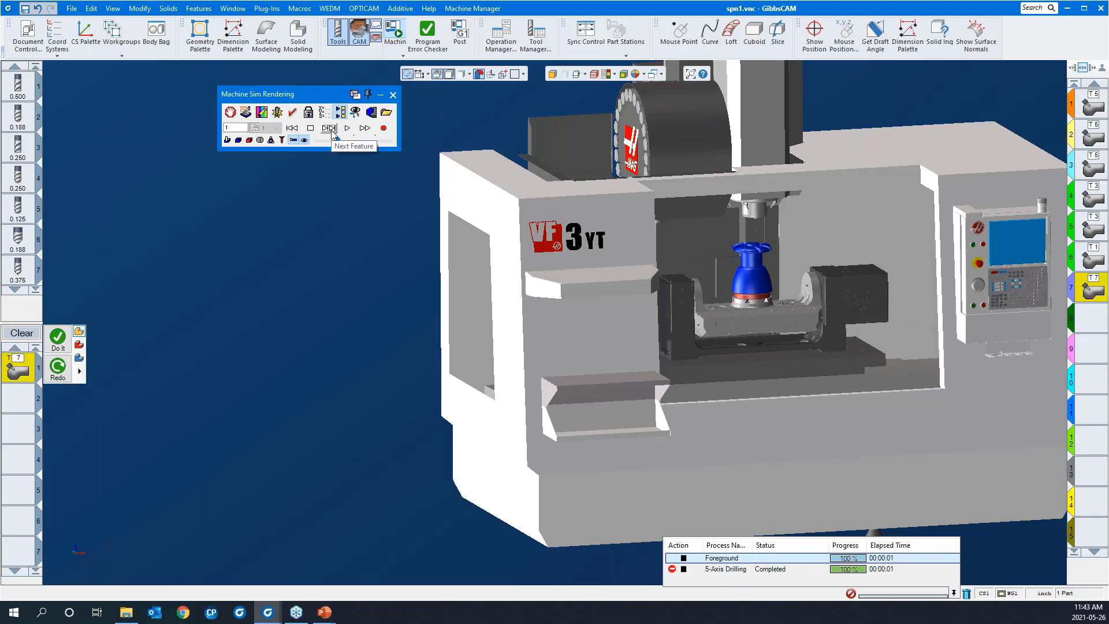
pyautogui.click(346, 130)
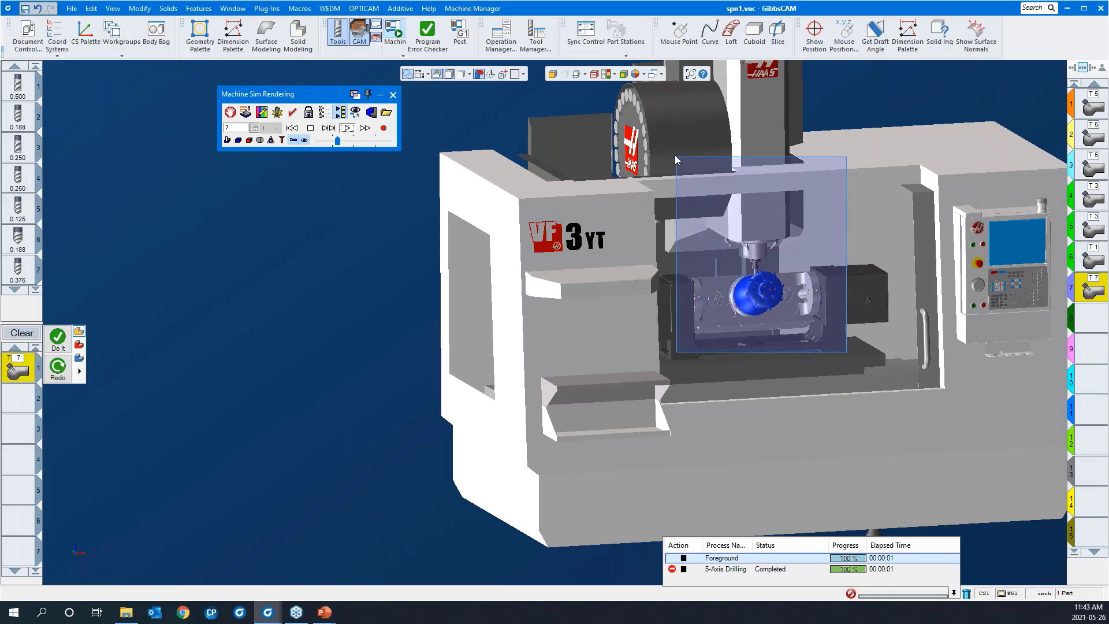
# - Watch the spindle and trunnion move between the 3/8" holes up close, raising the simulation speed to finish the run
pyautogui.scroll(5, 674, 156)
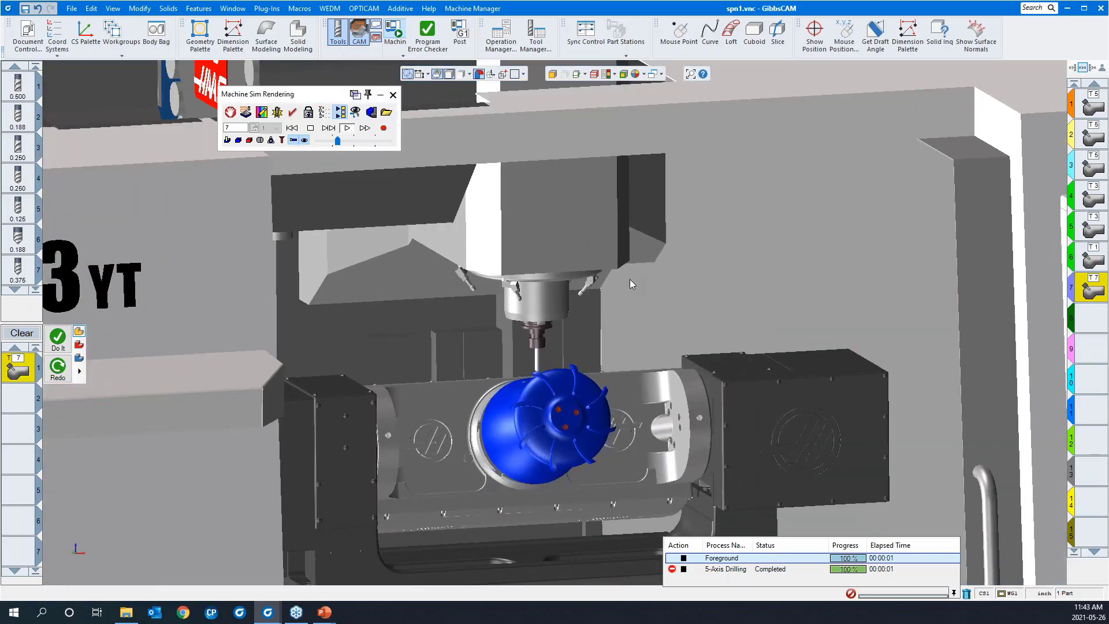
pyautogui.scroll(2, 827, 348)
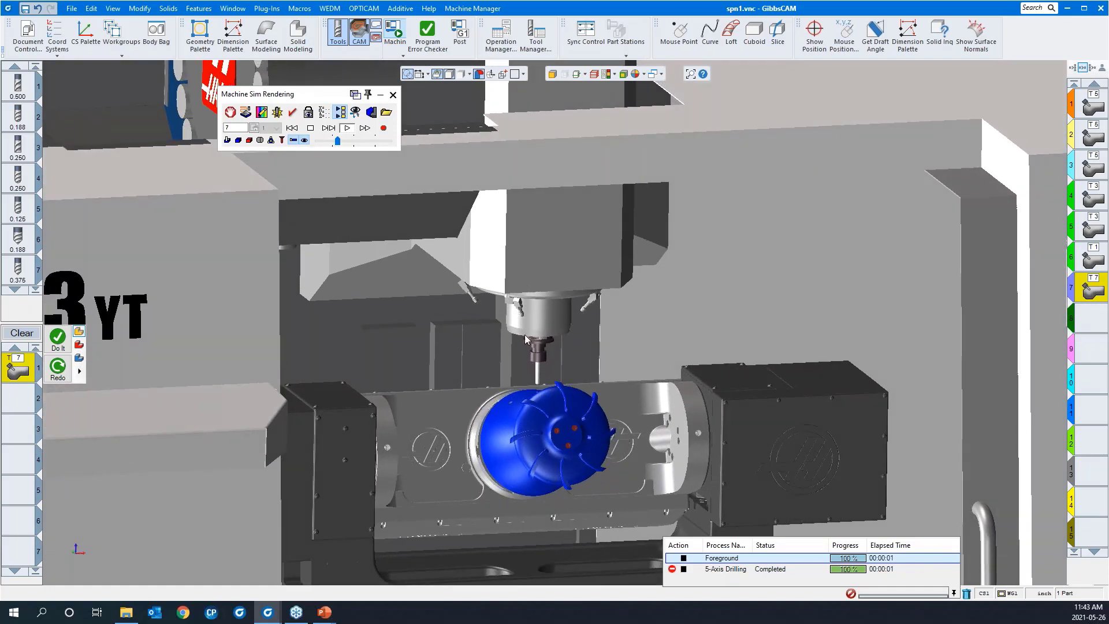
pyautogui.scroll(2, 446, 480)
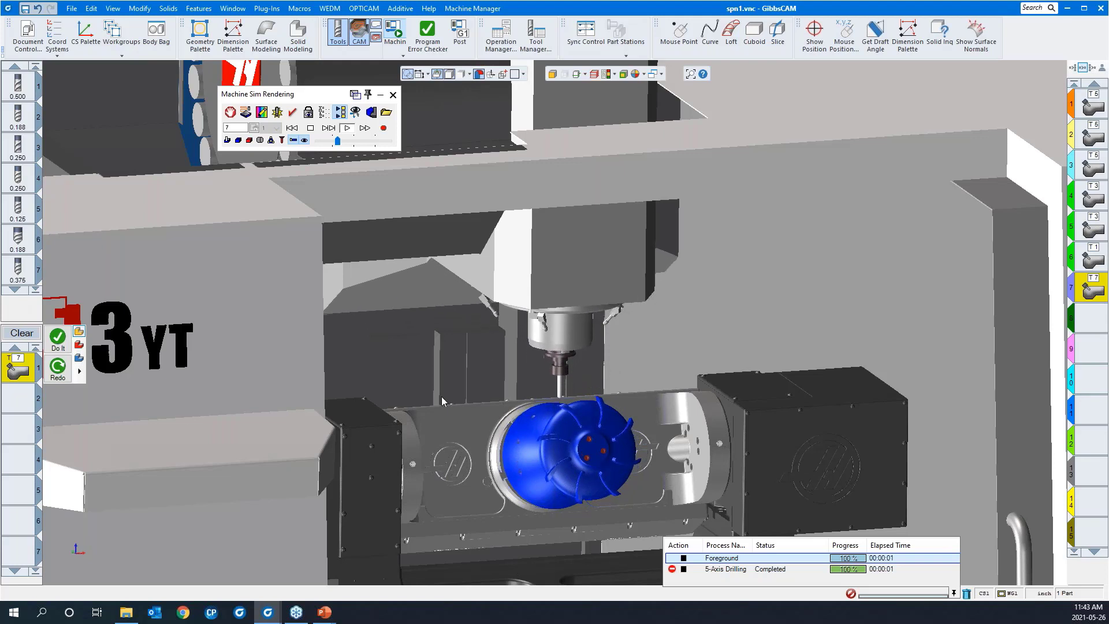
pyautogui.click(352, 144)
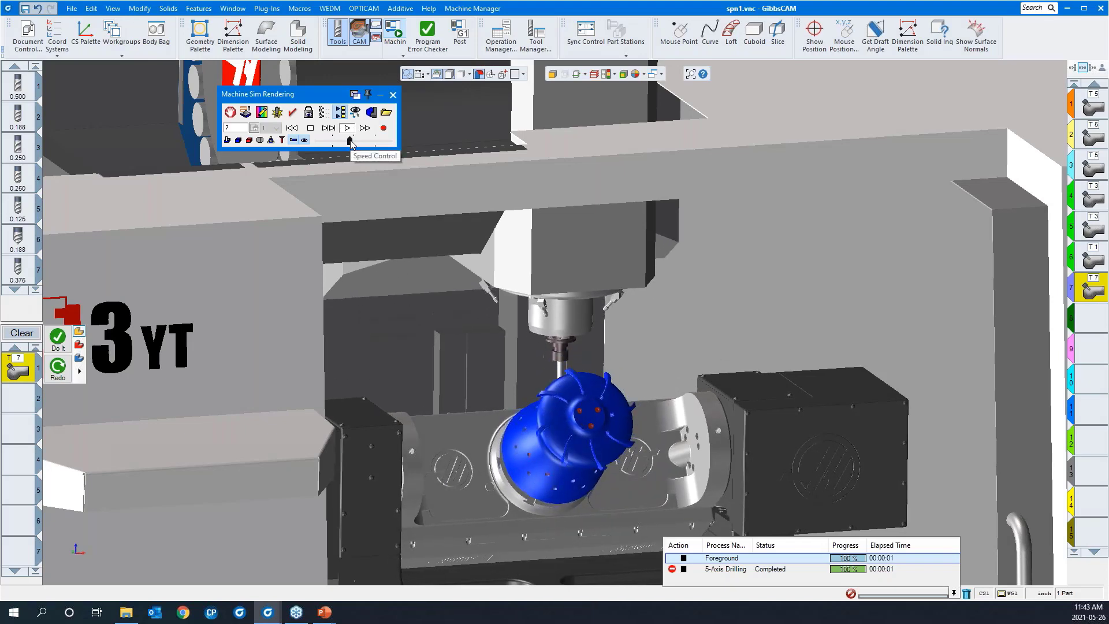
pyautogui.scroll(-3, 477, 376)
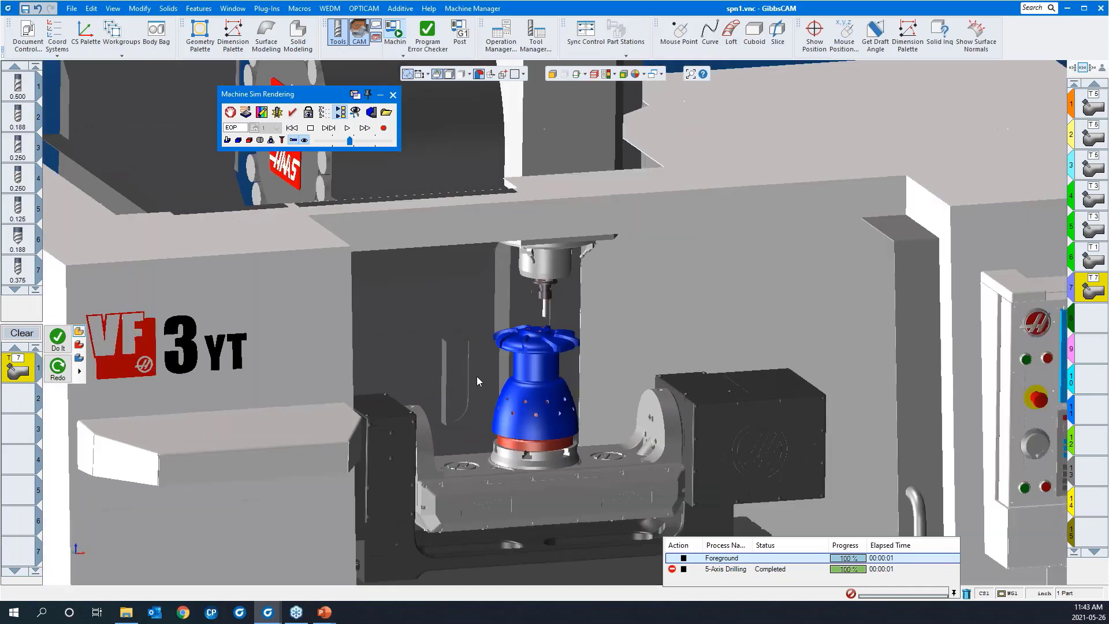
pyautogui.moveTo(592, 453); pyautogui.dragTo(534, 452, button='middle')
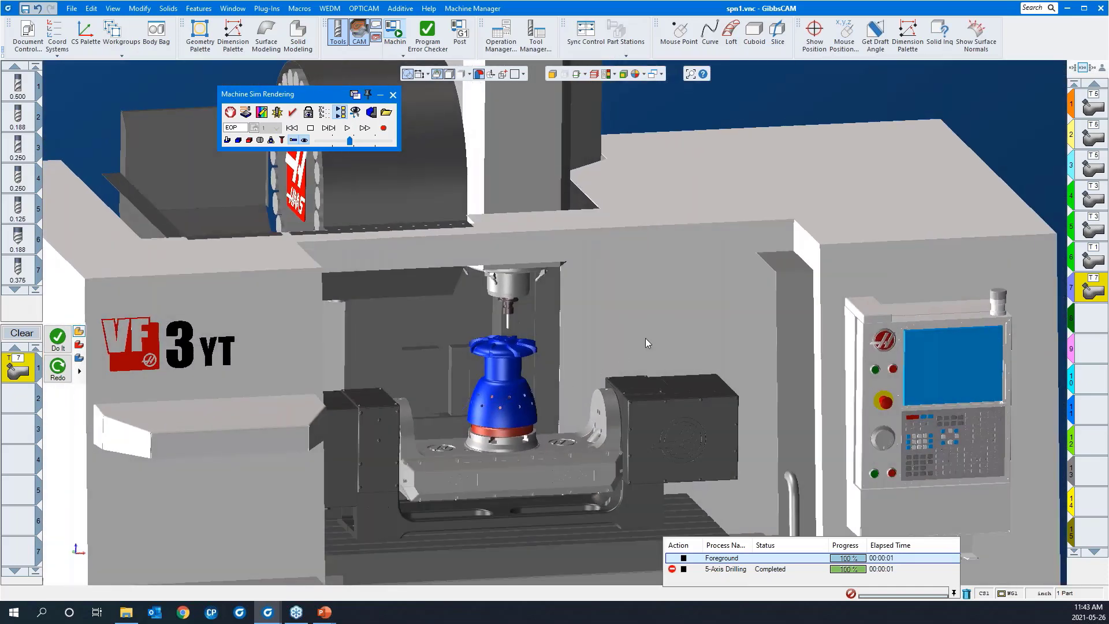
pyautogui.moveTo(646, 338); pyautogui.dragTo(640, 302, button='middle')
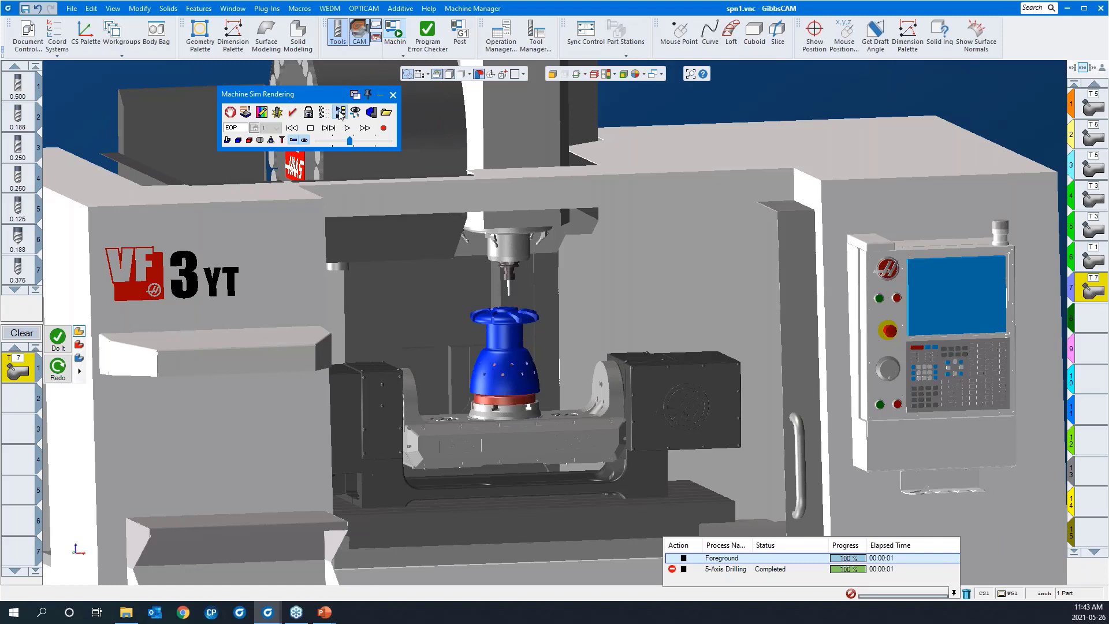
# - Rewind and replay the machine simulation from the first operation, watch the trunnion motion, and close the simulation
pyautogui.click(289, 130)
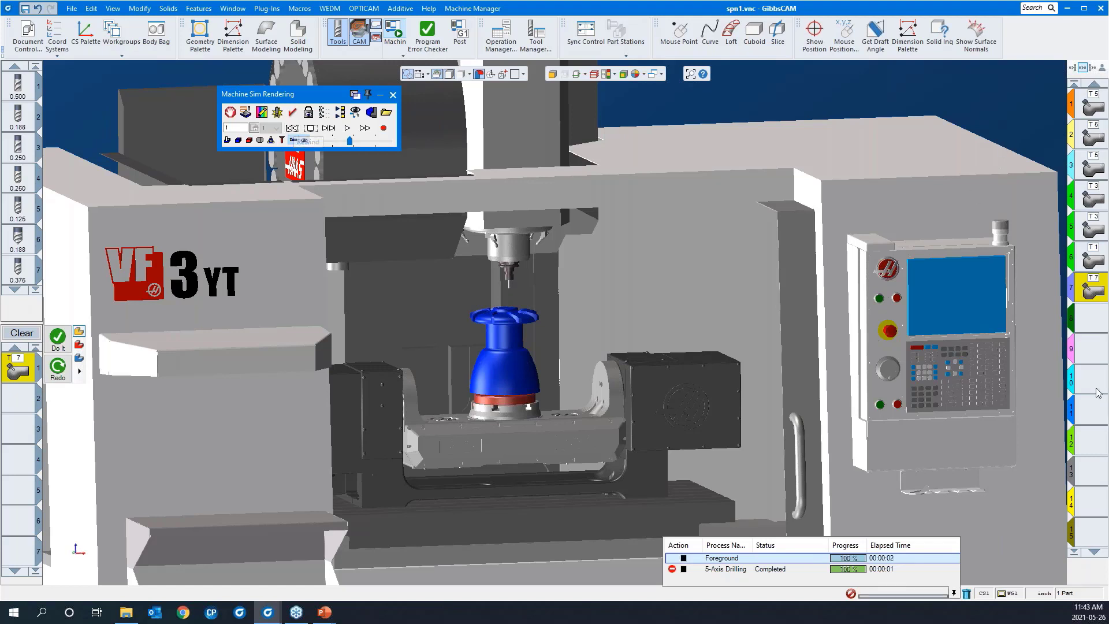
pyautogui.click(346, 129)
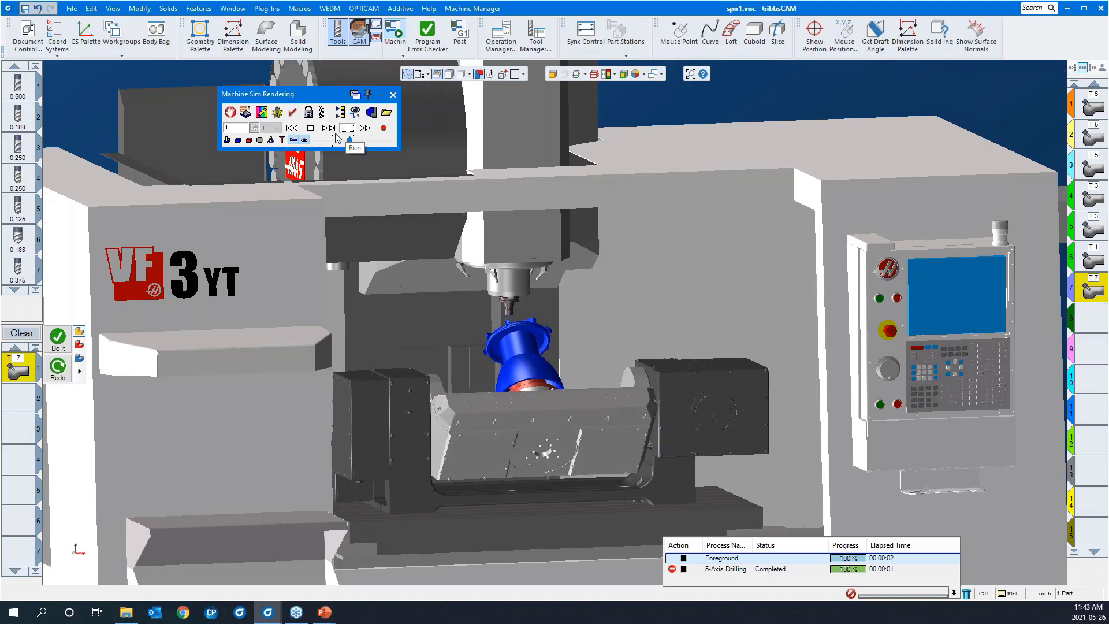
pyautogui.moveTo(481, 397); pyautogui.dragTo(486, 419, button='middle')
pyautogui.scroll(-2, 486, 419)
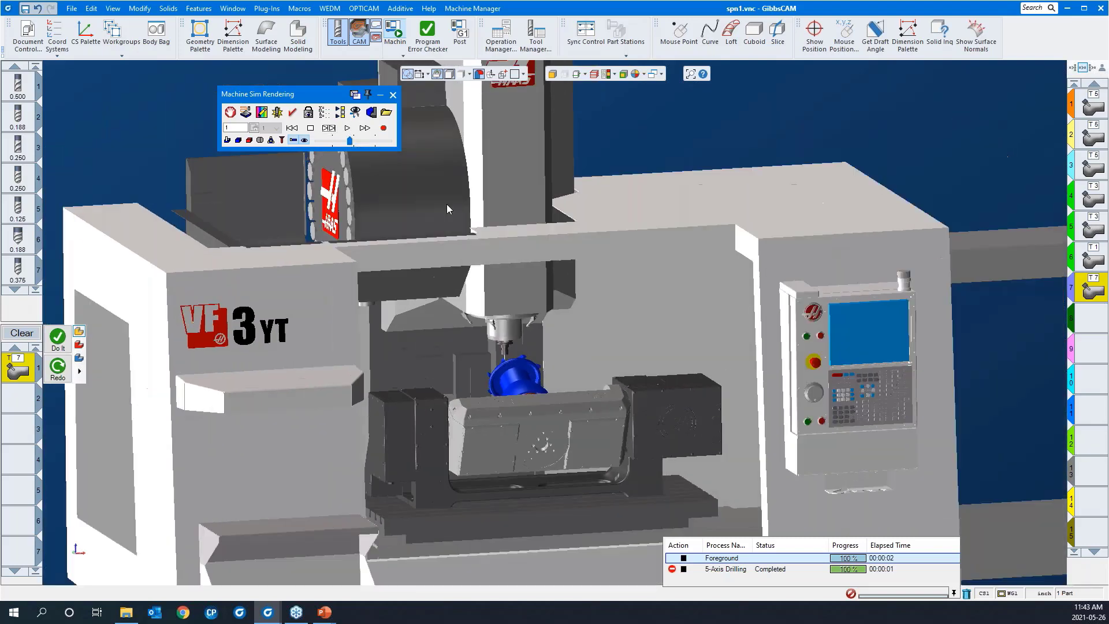
pyautogui.click(393, 95)
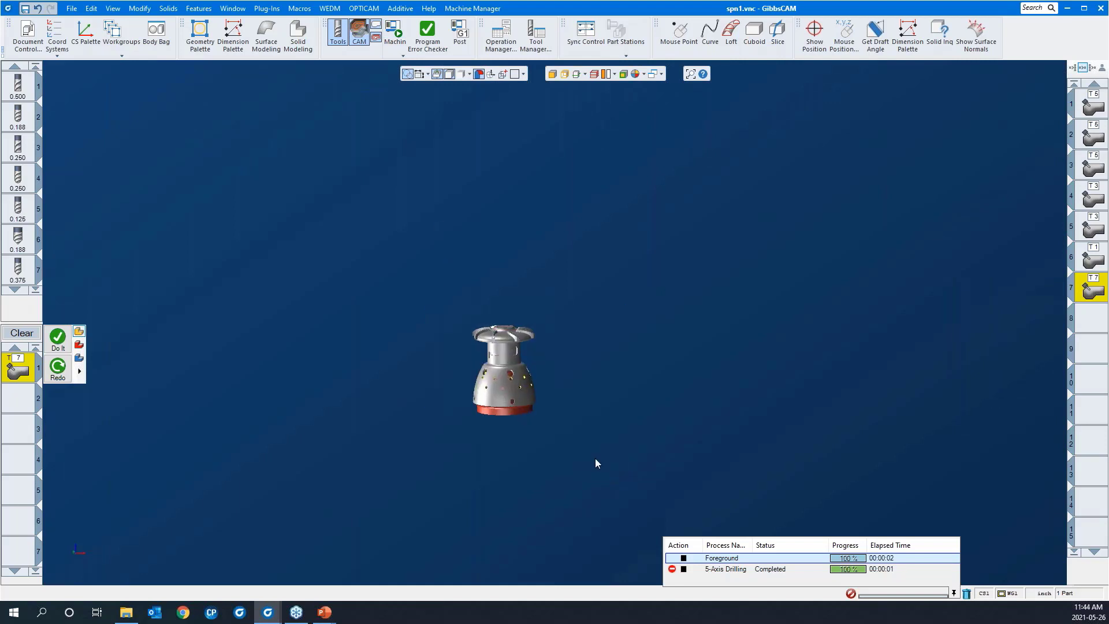
# - Make the empty operation slot 8 current and hide the hole points so only the solid part is displayed
pyautogui.click(1096, 323)
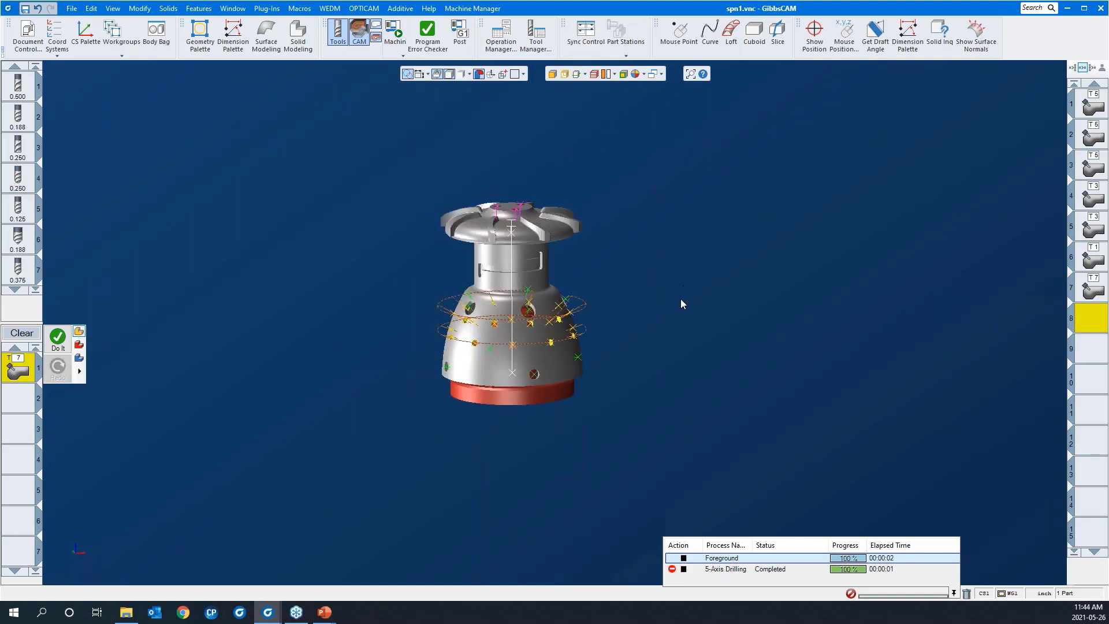
pyautogui.moveTo(680, 299); pyautogui.dragTo(675, 322, button='middle')
pyautogui.scroll(-1, 630, 345)
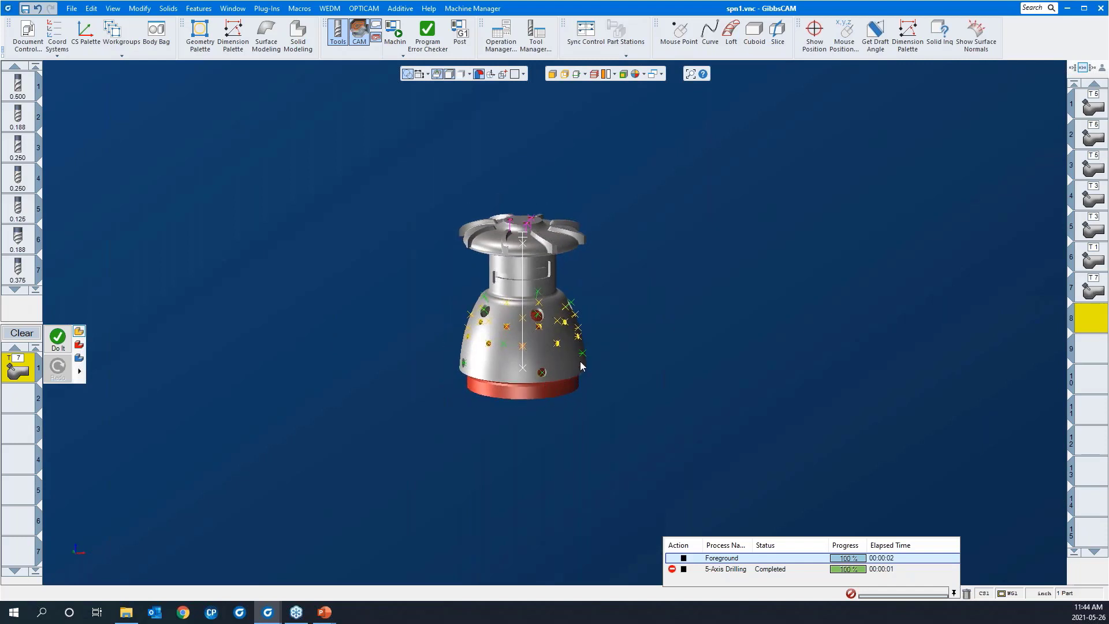
pyautogui.click(438, 75)
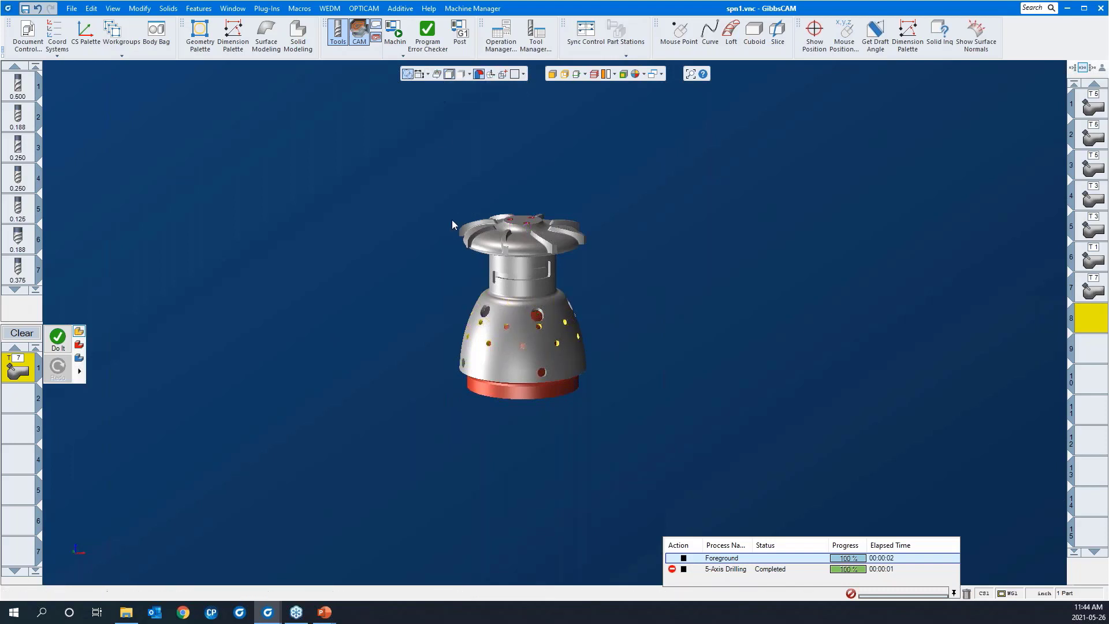
pyautogui.moveTo(414, 153); pyautogui.dragTo(639, 456)
pyautogui.click(756, 368)
pyautogui.scroll(-3, 674, 312)
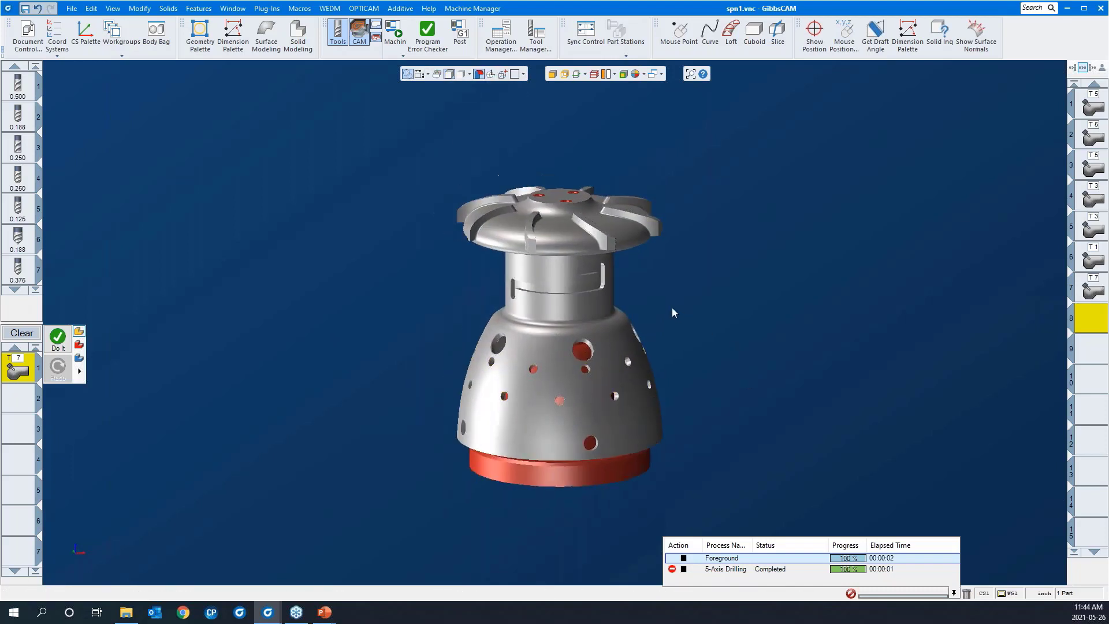
pyautogui.scroll(-2, 477, 394)
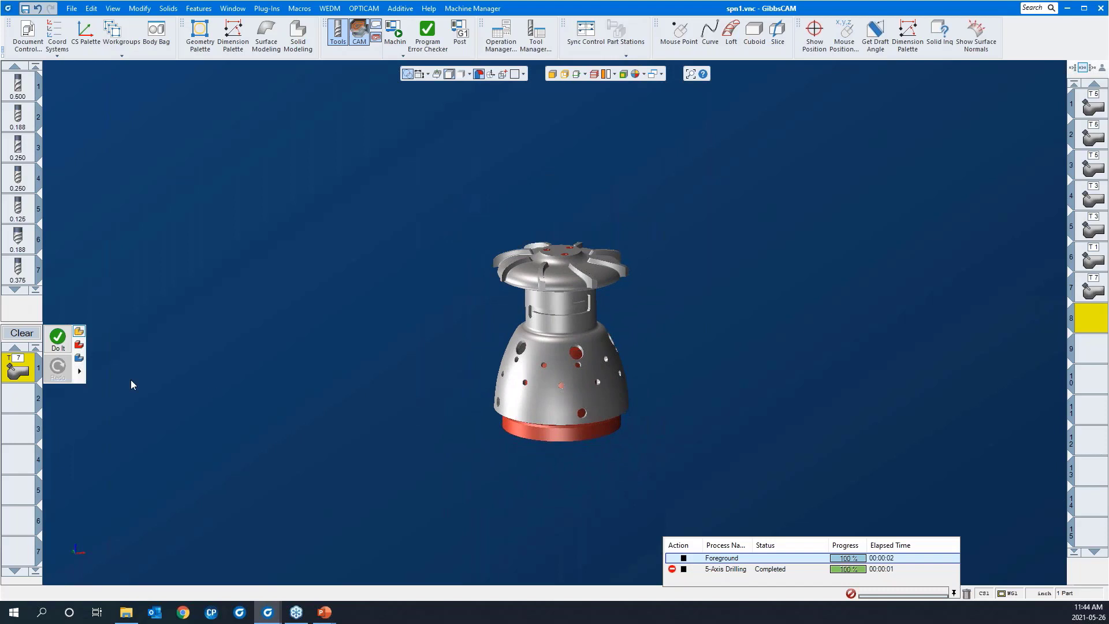
# - Clear the process list and load a saved process list that uses tool 9, leaving the part body deselected
pyautogui.click(18, 334)
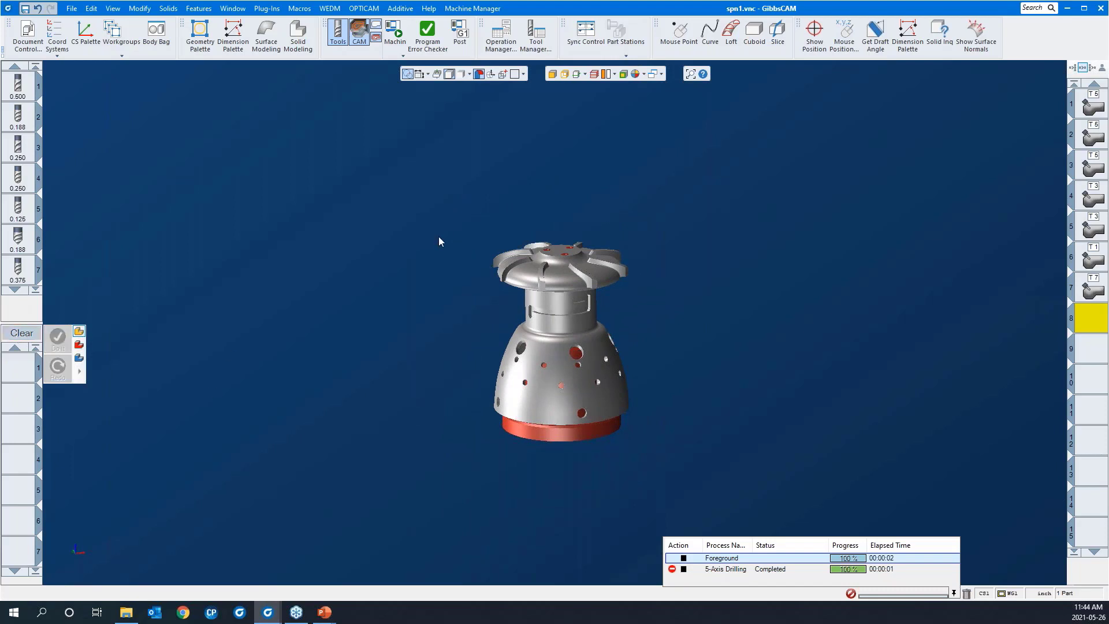
pyautogui.rightClick(18, 368)
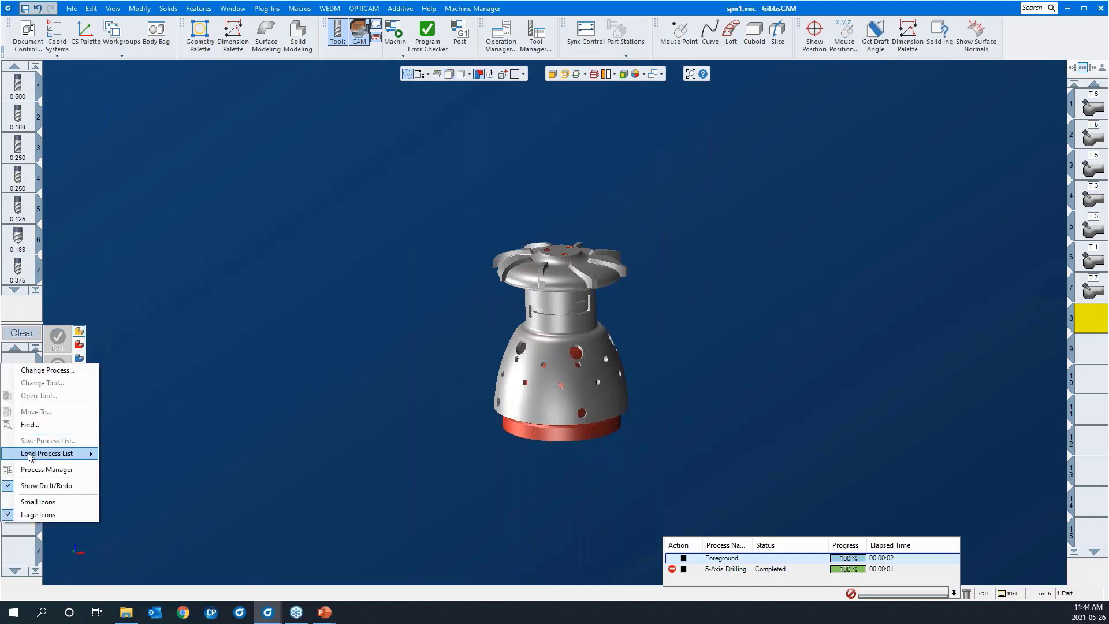
pyautogui.moveTo(33, 455)
pyautogui.click(151, 483)
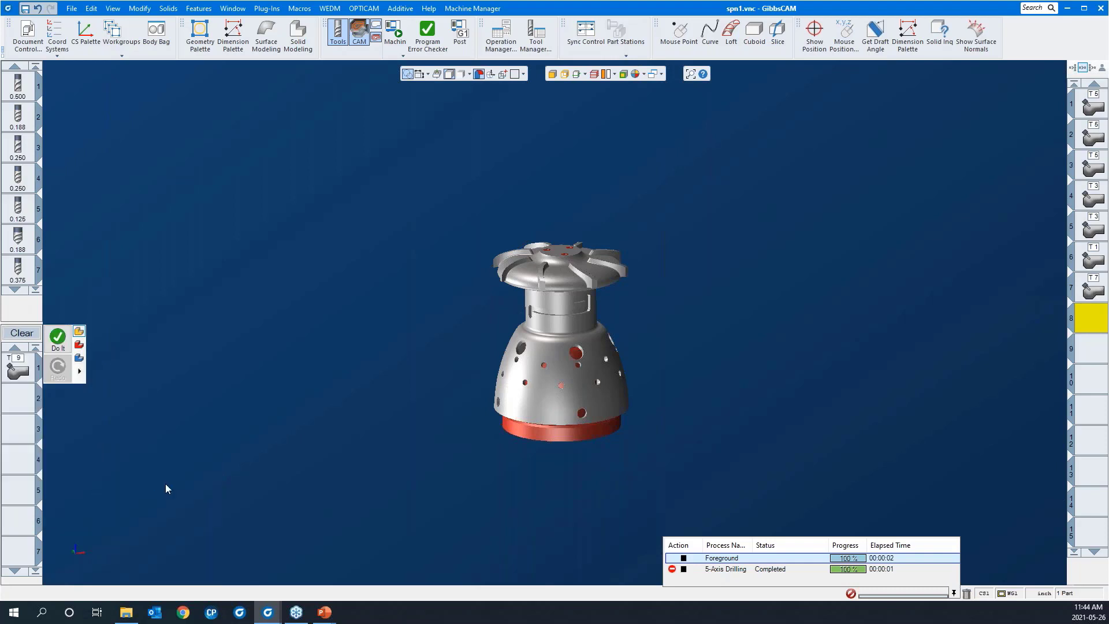
pyautogui.click(569, 292)
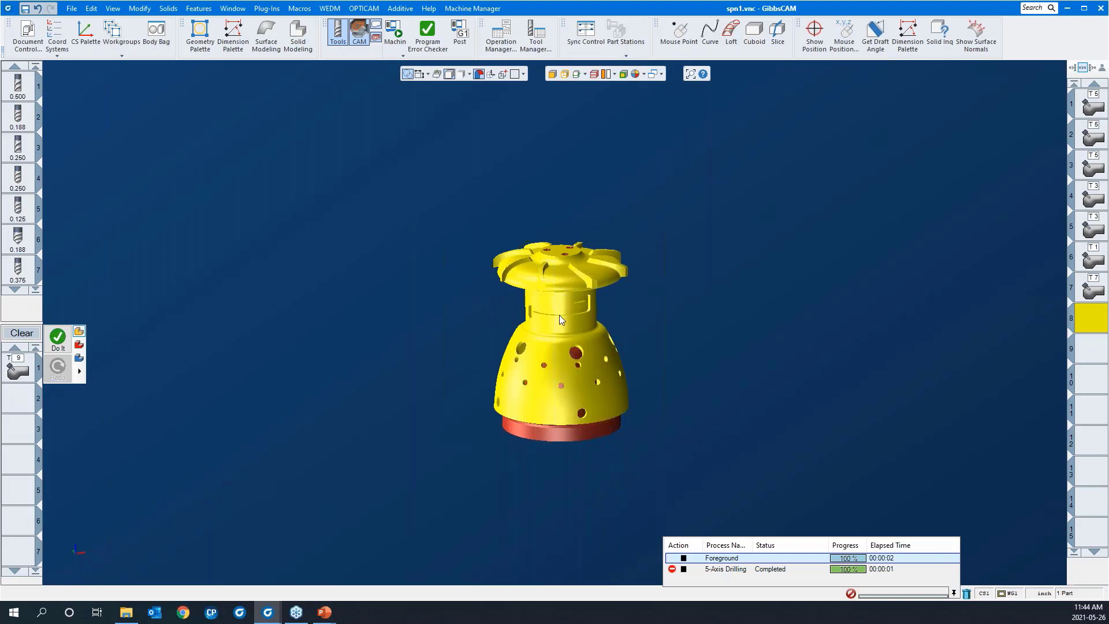
pyautogui.click(467, 258)
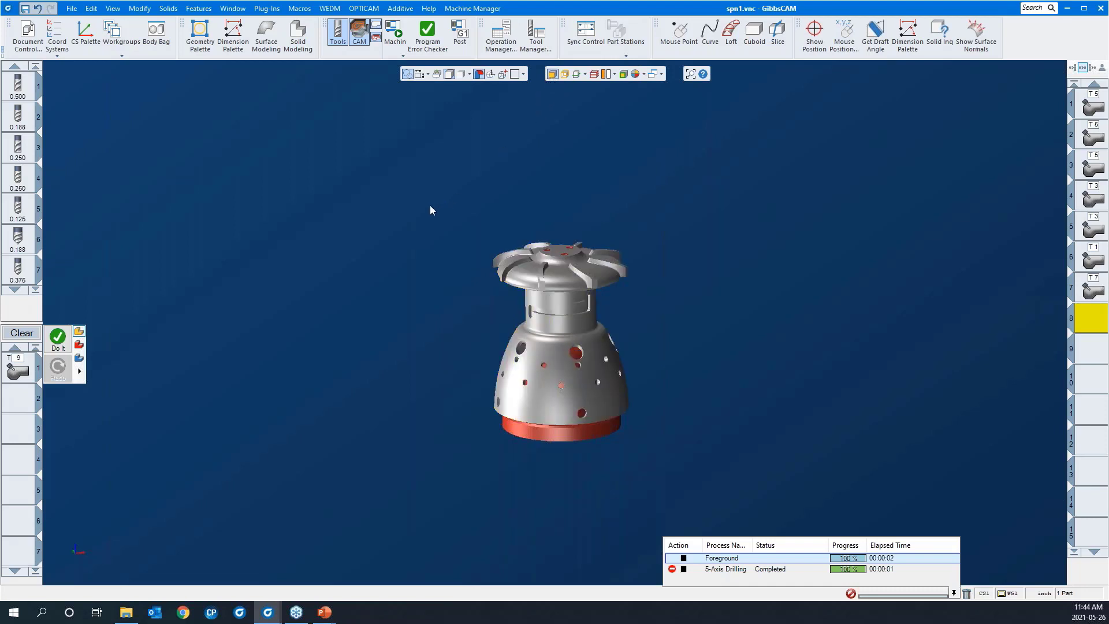
# - Open the tool 9 process's 5-Axis parameters and show its surface path settings for deburring
pyautogui.moveTo(436, 194); pyautogui.dragTo(688, 331)
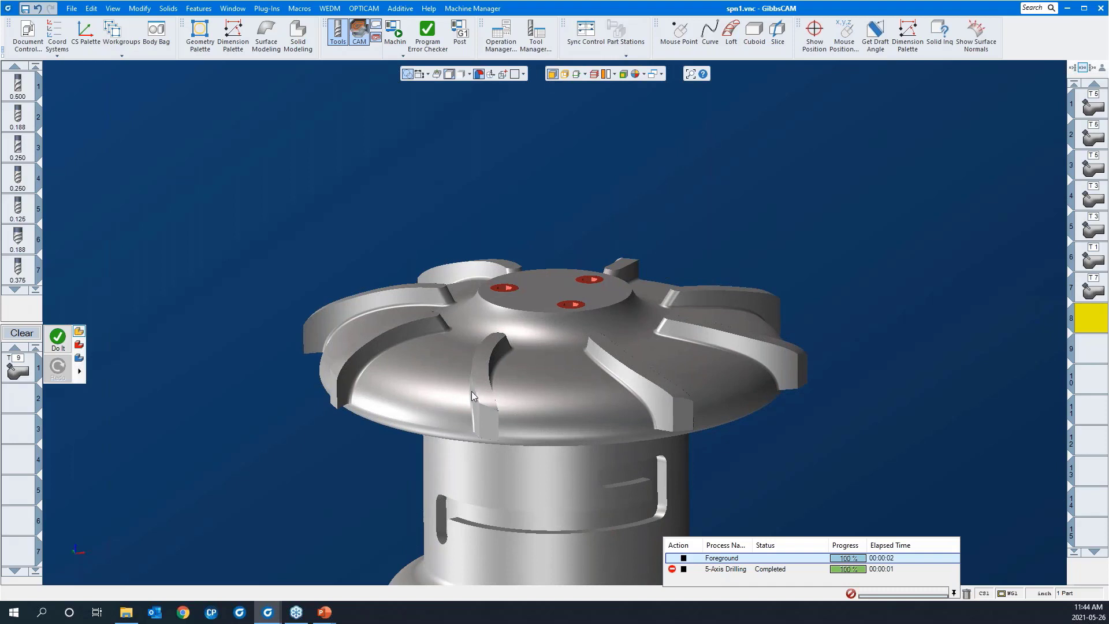
pyautogui.click(20, 376)
pyautogui.doubleClick(21, 376)
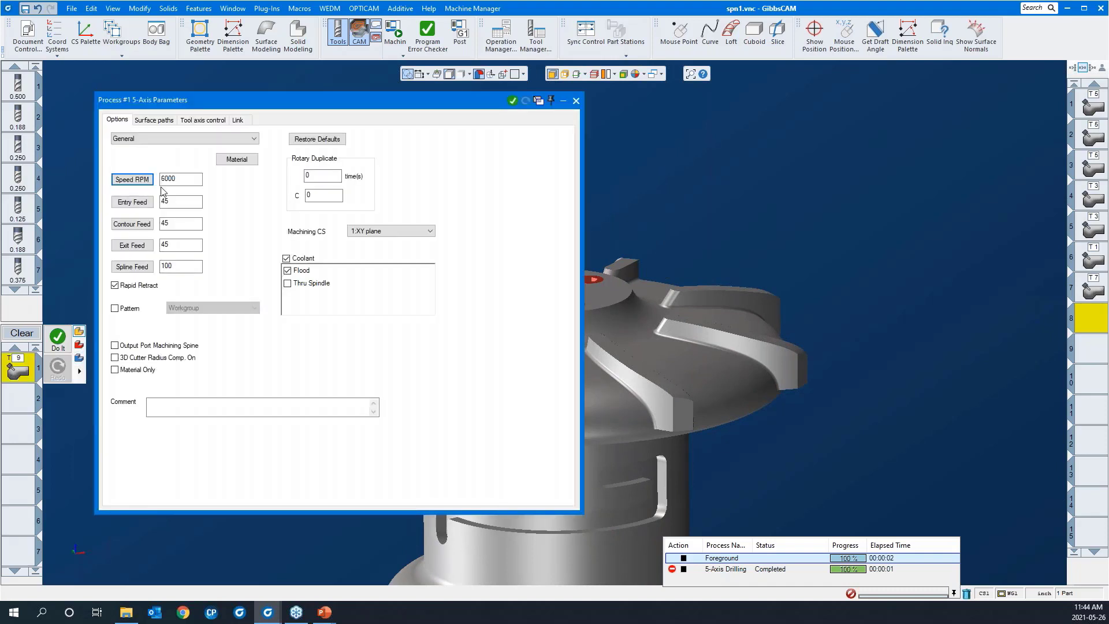
pyautogui.moveTo(235, 107); pyautogui.dragTo(741, 106)
pyautogui.scroll(-3, 351, 175)
pyautogui.click(655, 119)
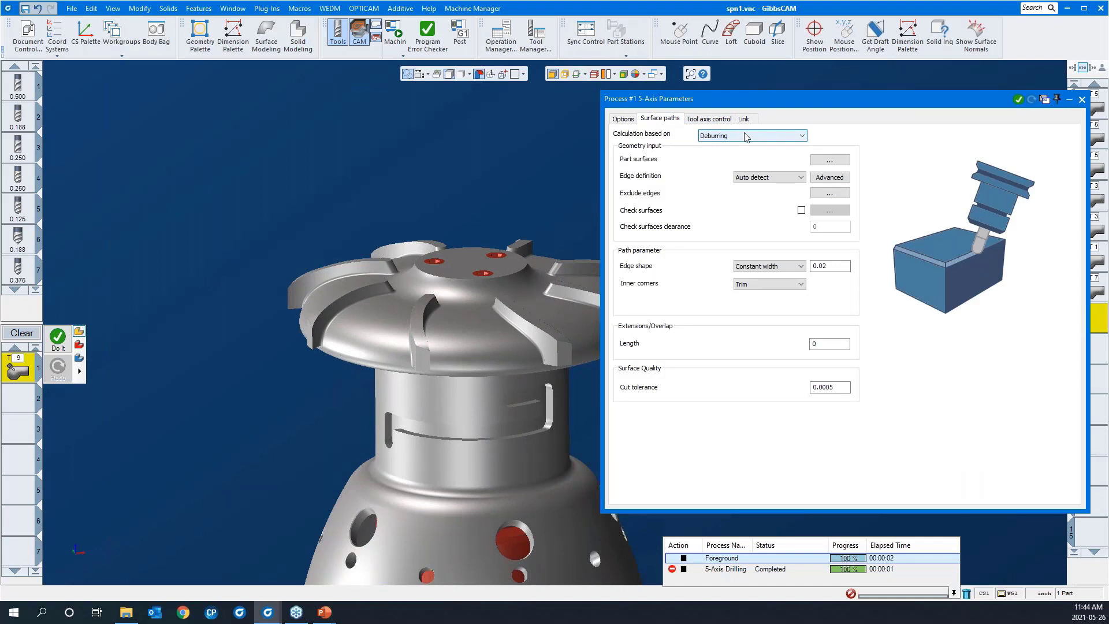
# - Assign the faces of the saved blades feature as the part surfaces for deburring
pyautogui.click(826, 161)
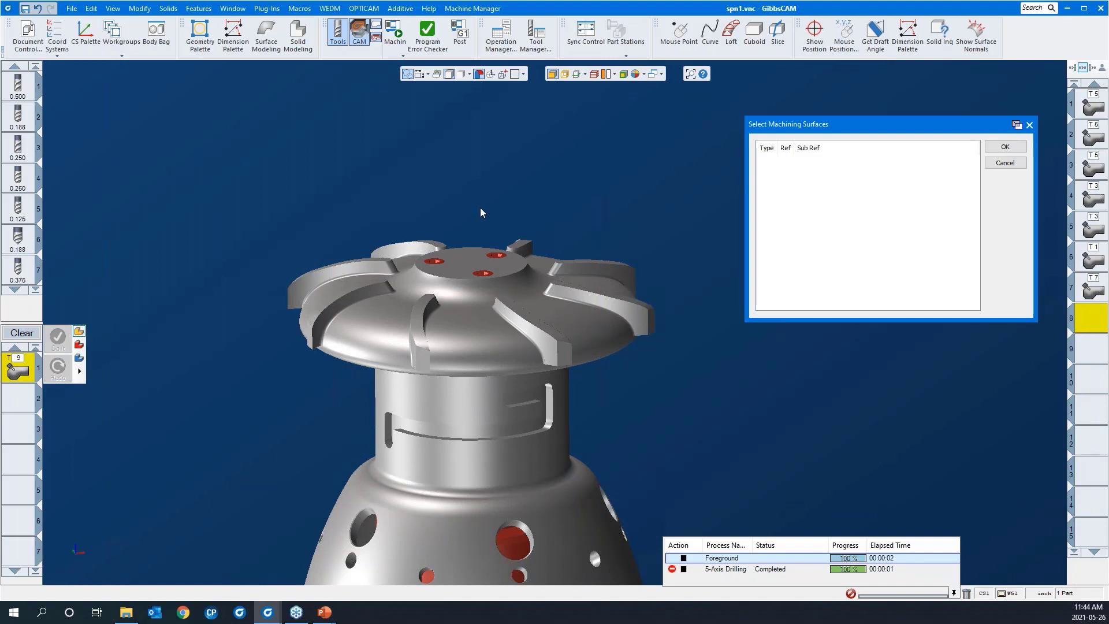
pyautogui.click(199, 8)
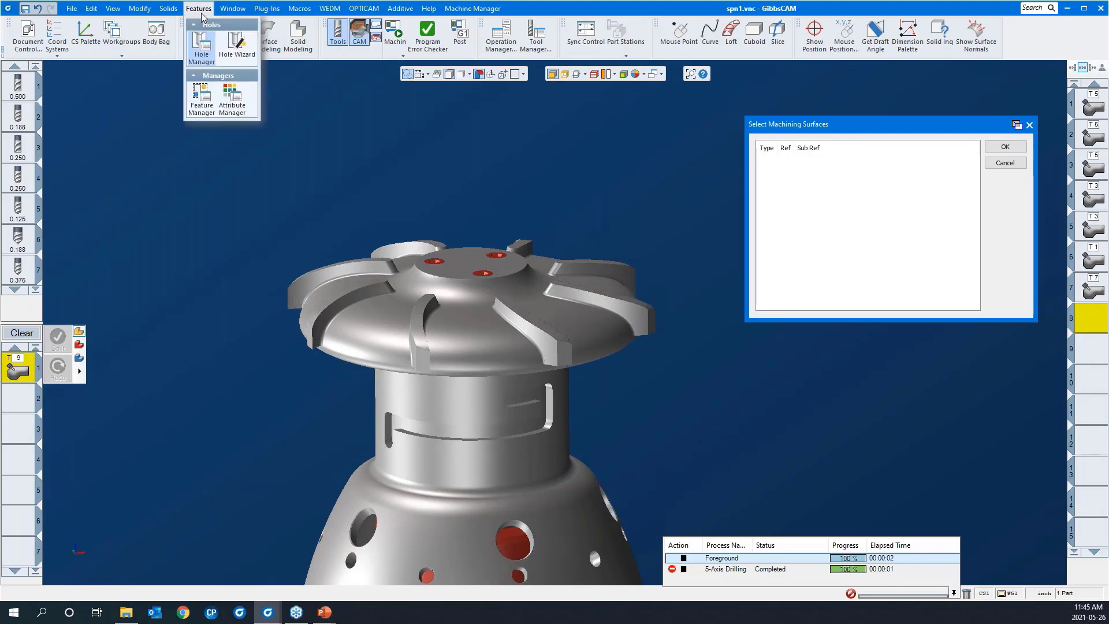
pyautogui.click(200, 92)
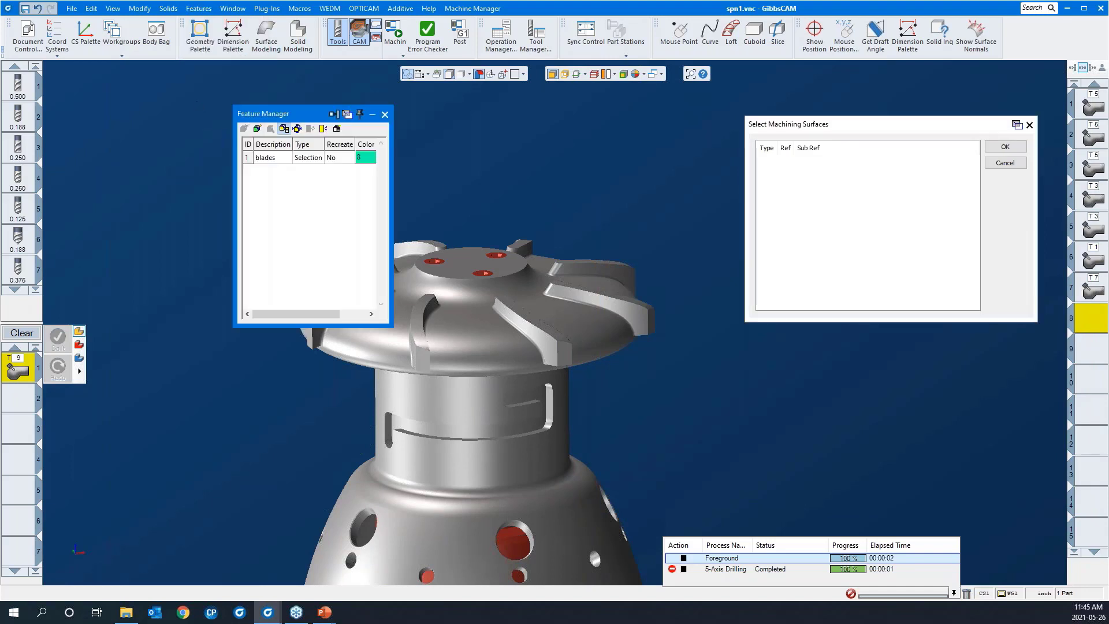
pyautogui.moveTo(291, 115); pyautogui.dragTo(206, 85)
pyautogui.click(189, 127)
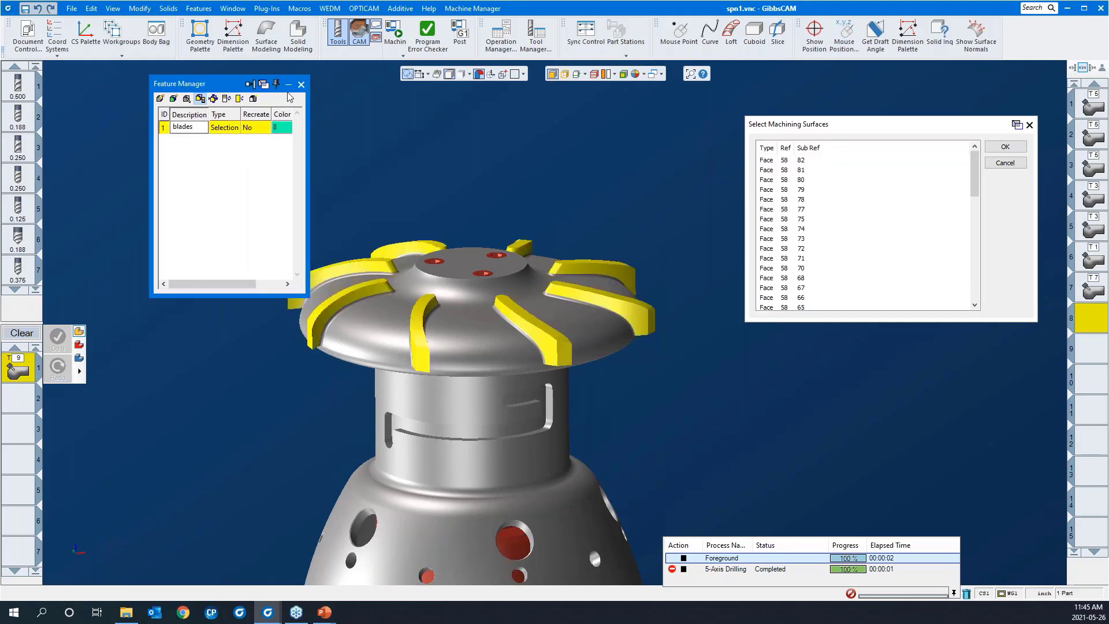
pyautogui.click(1003, 152)
pyautogui.click(1004, 148)
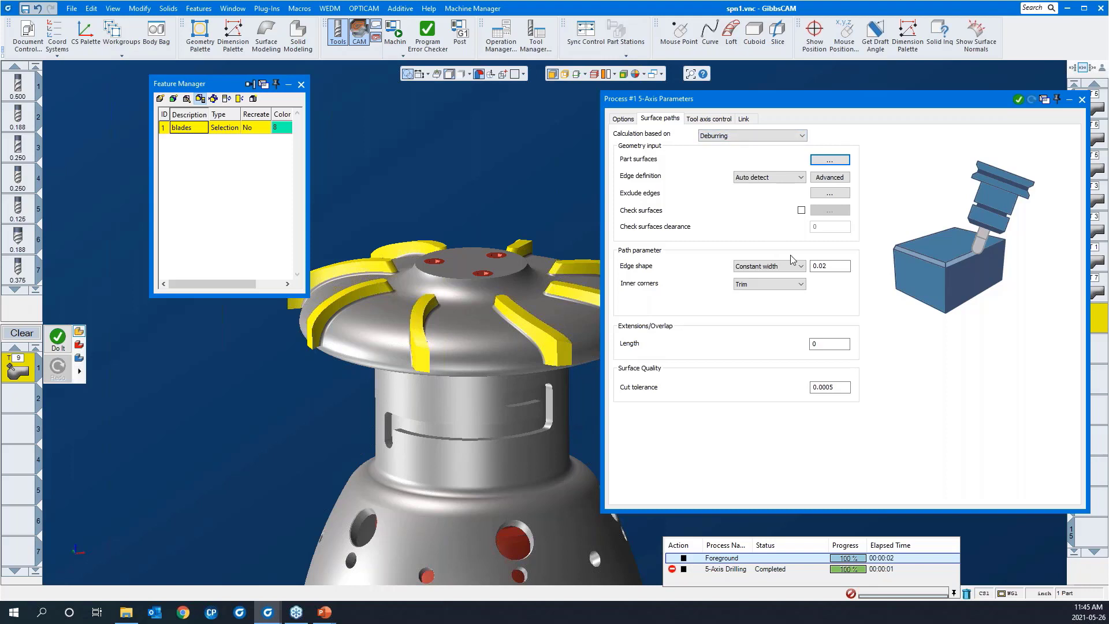
# - Set the constant-width edge shape to 0.01 and keep the machining type at 5 axis (simultaneous)
pyautogui.moveTo(823, 267); pyautogui.dragTo(826, 266)
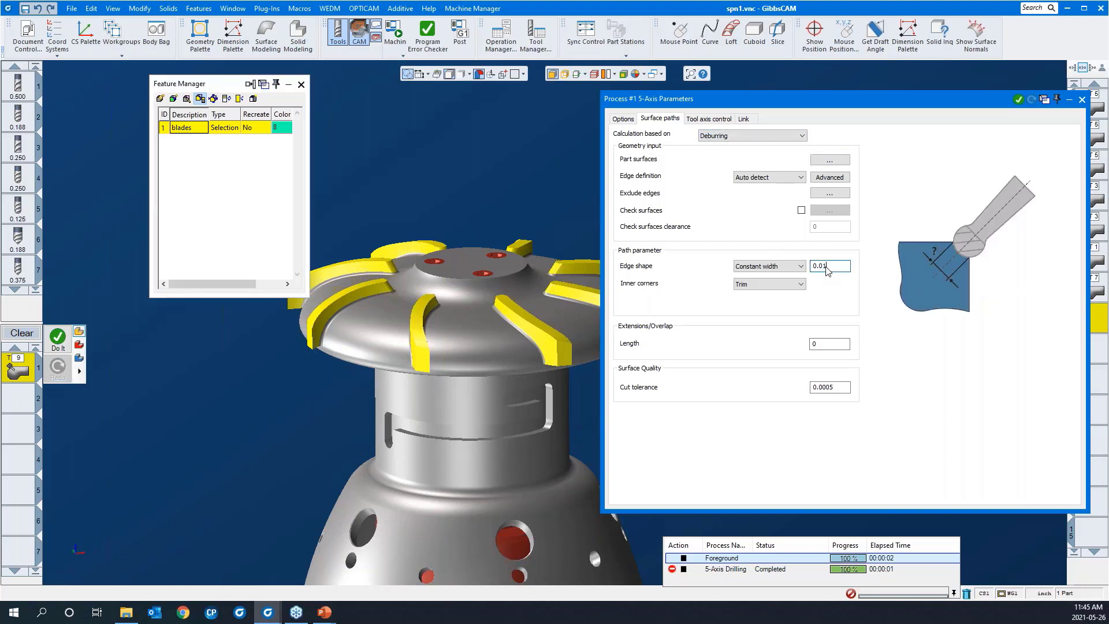
pyautogui.click(702, 120)
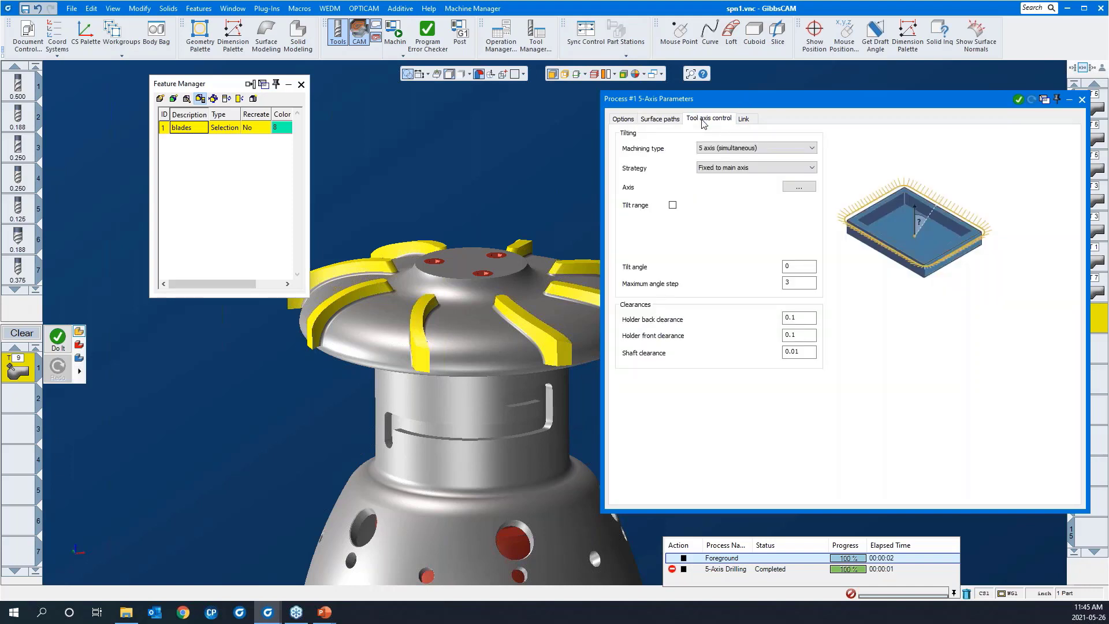
pyautogui.moveTo(712, 105); pyautogui.dragTo(694, 103)
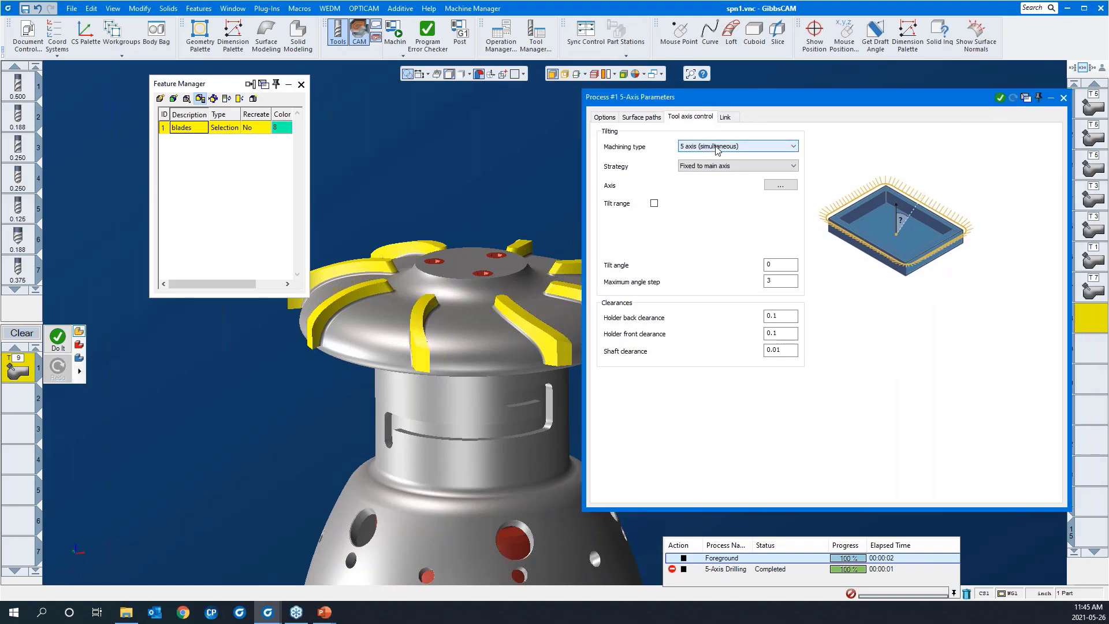
pyautogui.click(716, 148)
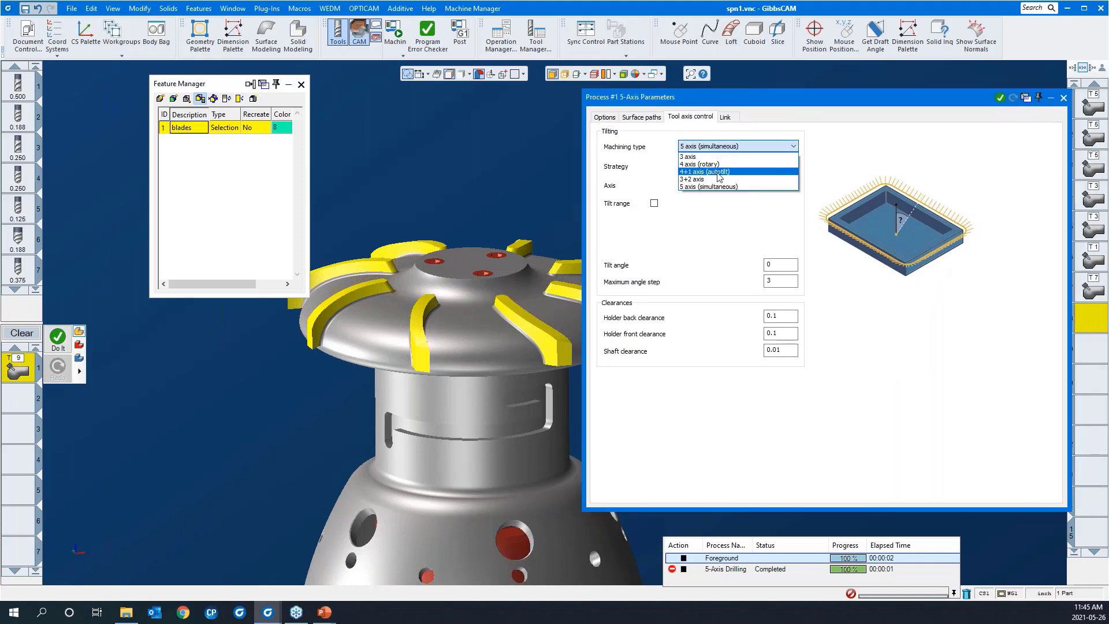
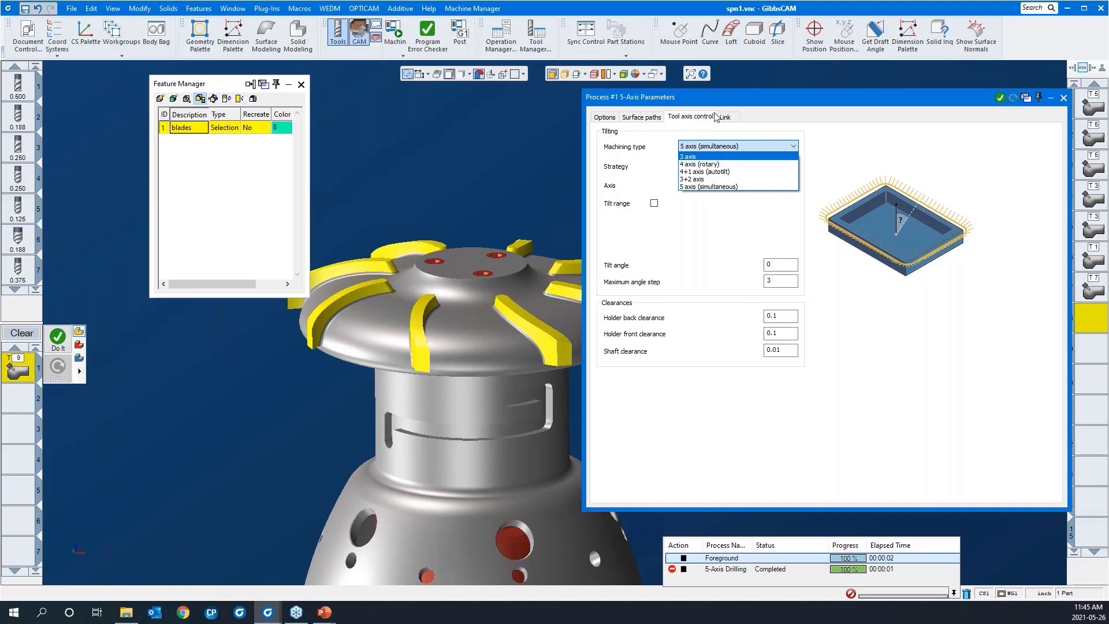
pyautogui.click(696, 187)
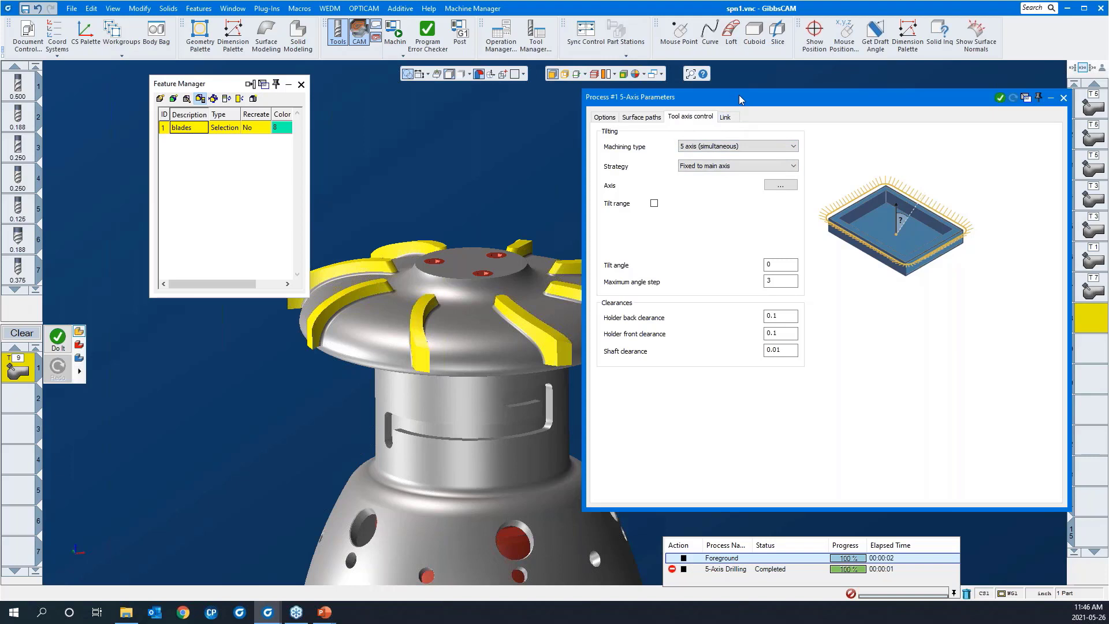
# - Review the link settings, generate the blade deburring toolpath as operation 8, and inspect it around the blades
pyautogui.click(727, 118)
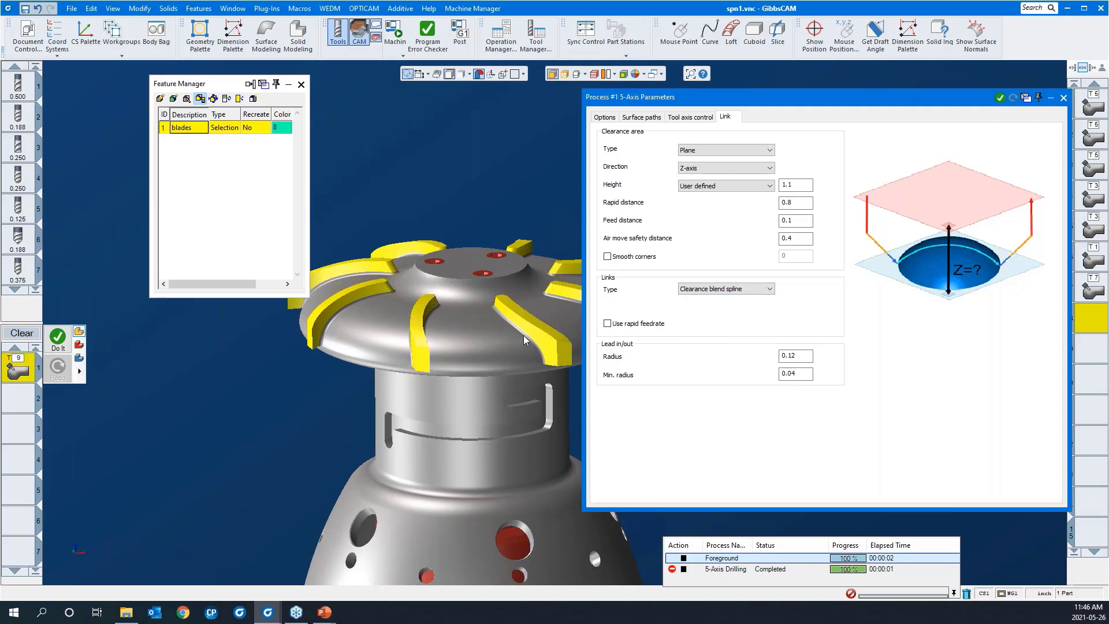
pyautogui.doubleClick(770, 96)
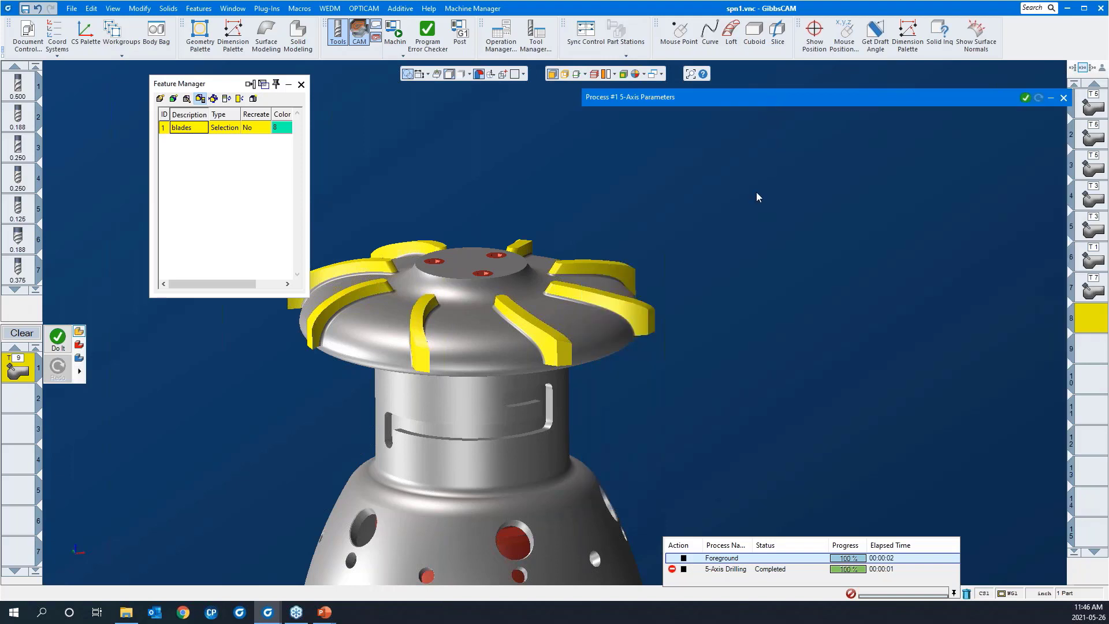
pyautogui.rightClick(757, 193)
pyautogui.click(768, 170)
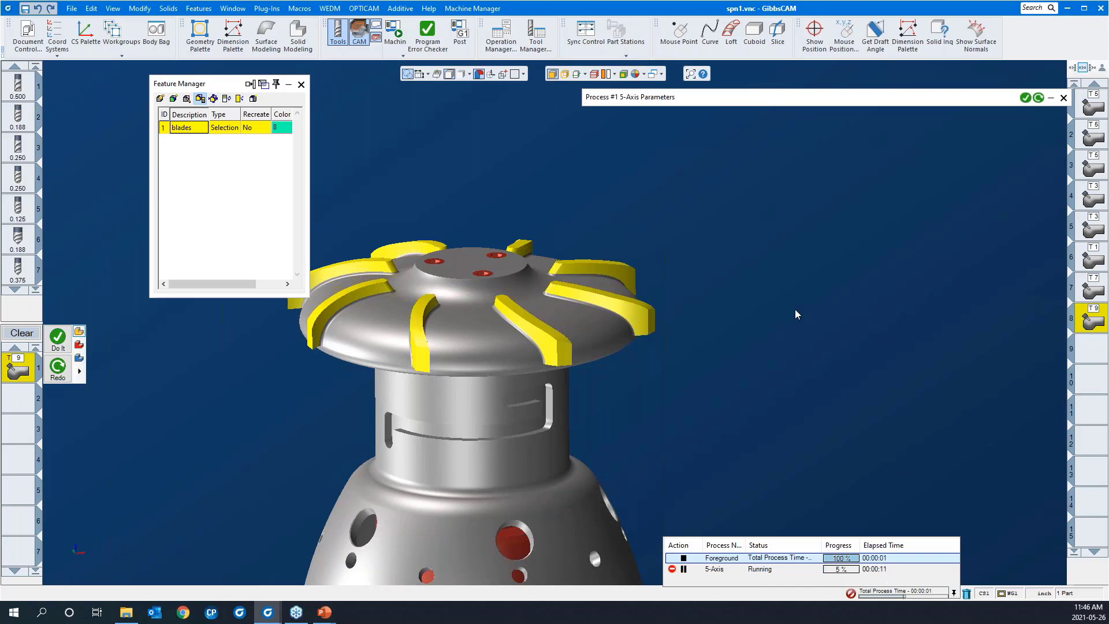
pyautogui.scroll(-5, 792, 239)
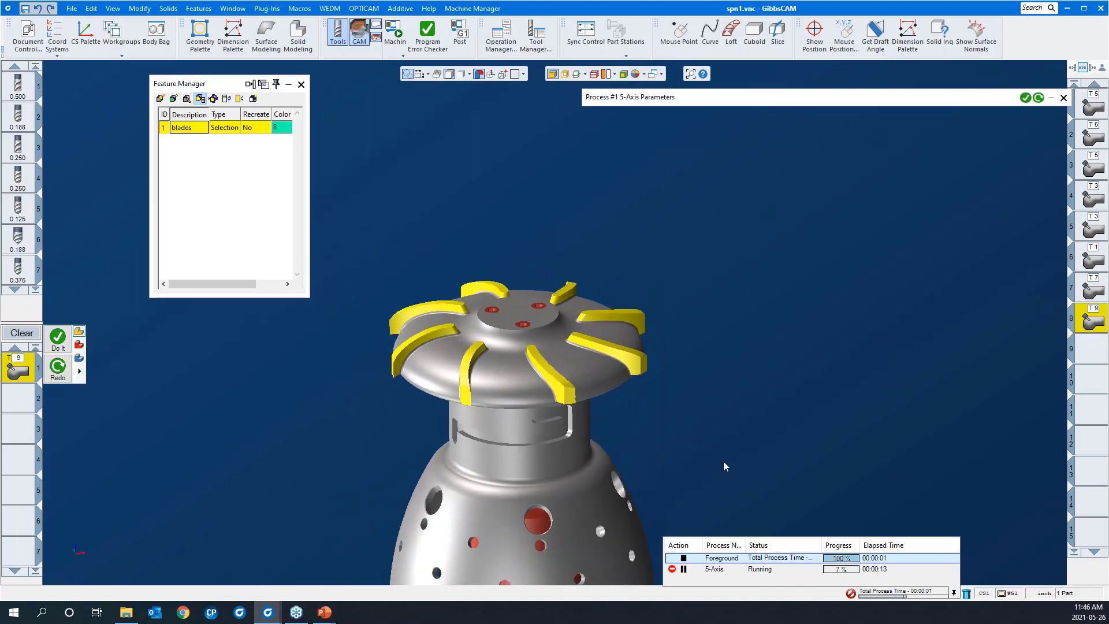
pyautogui.moveTo(723, 462); pyautogui.dragTo(354, 186)
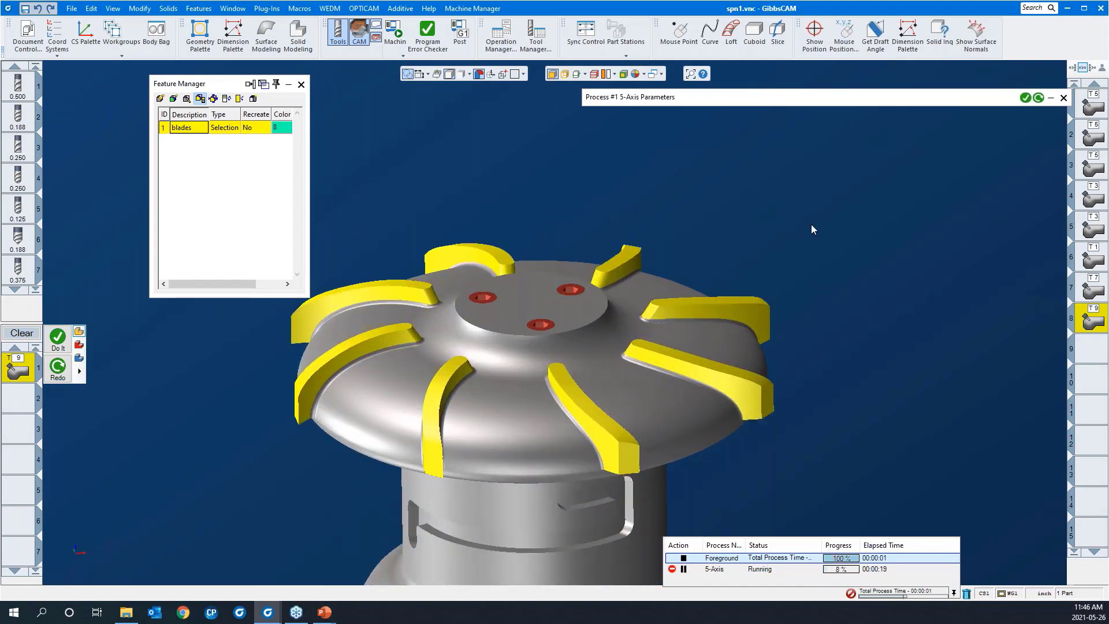
pyautogui.scroll(-3, 811, 225)
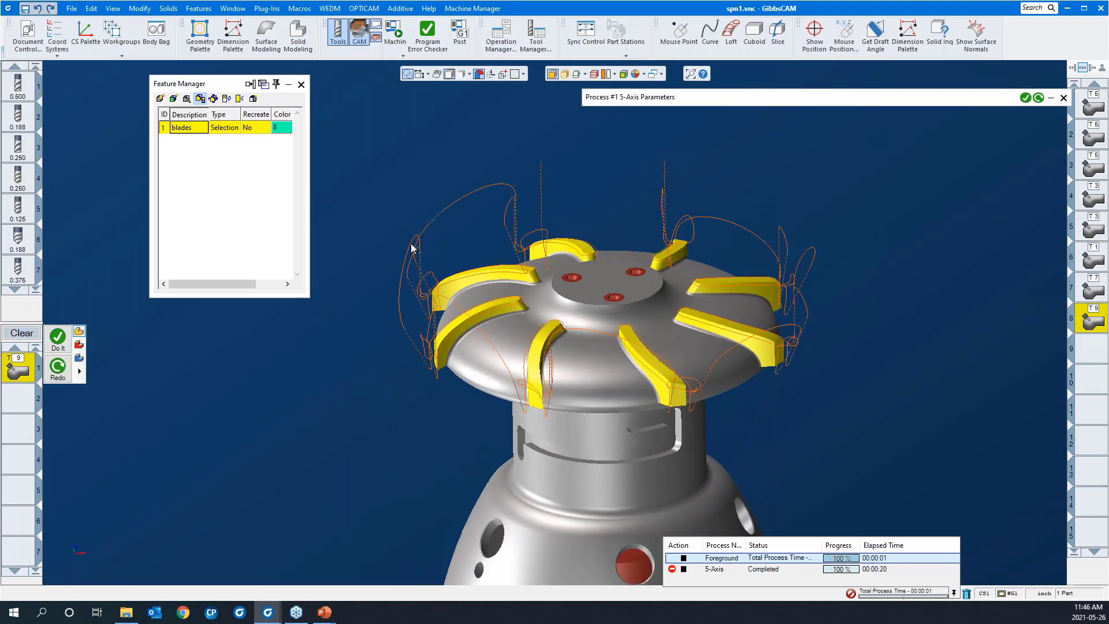
pyautogui.moveTo(525, 392); pyautogui.dragTo(421, 153, button='middle')
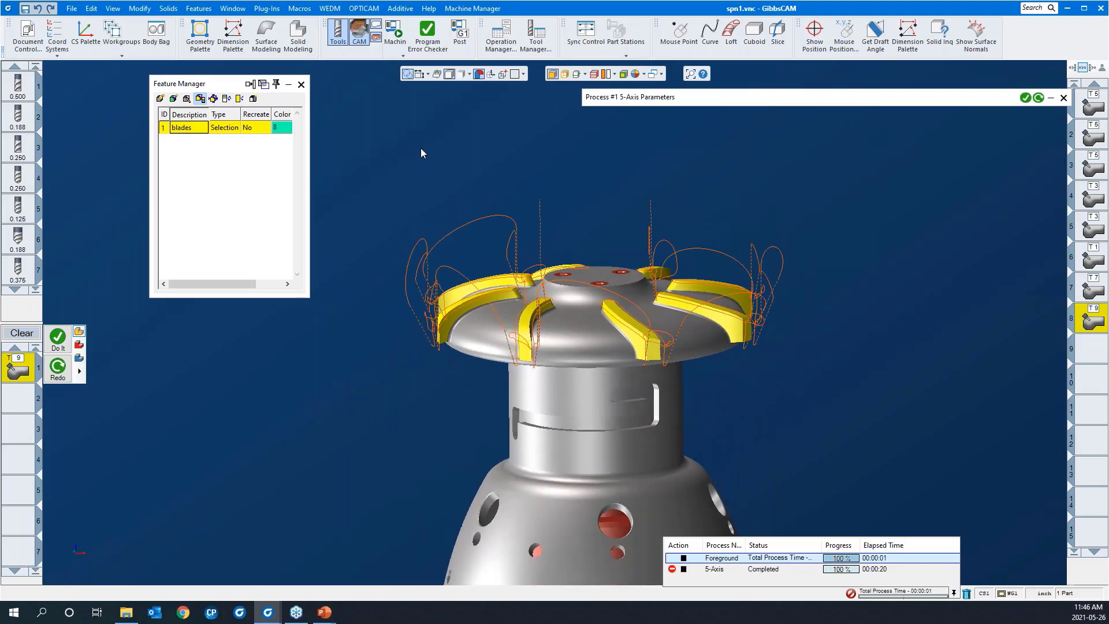
# - Start Op Sim and skip ahead to deburring operation 8
pyautogui.click(402, 56)
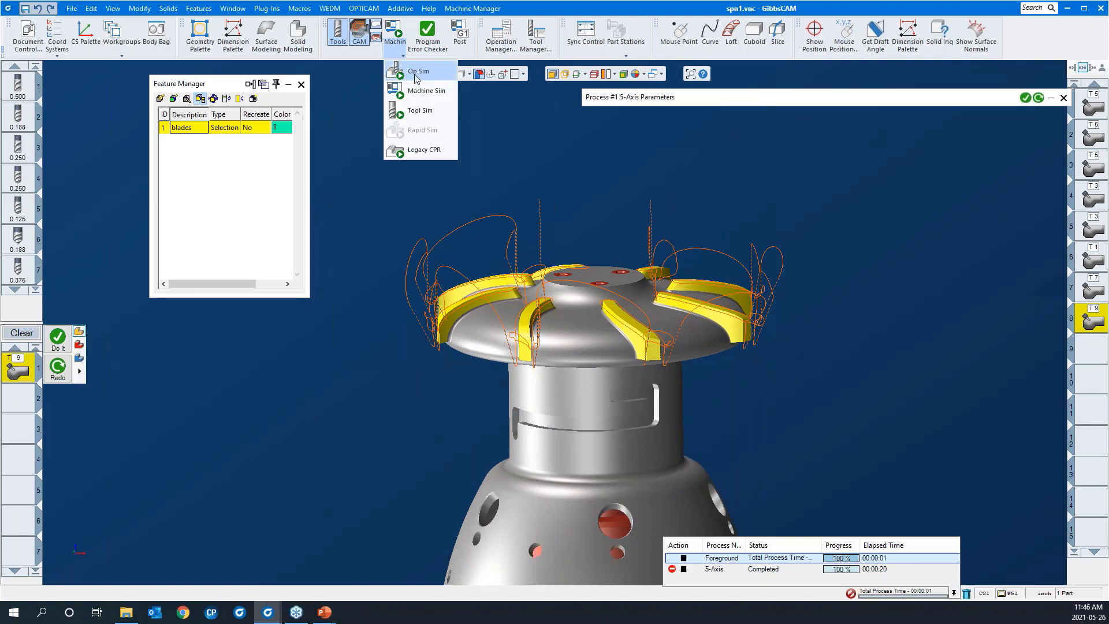
pyautogui.click(417, 71)
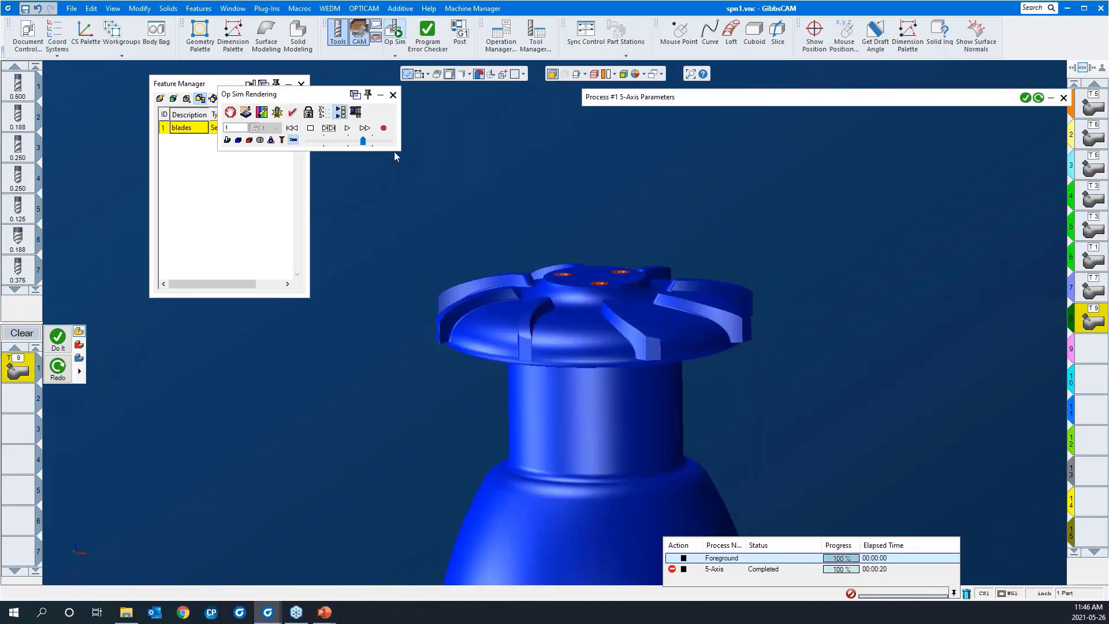
pyautogui.click(311, 115)
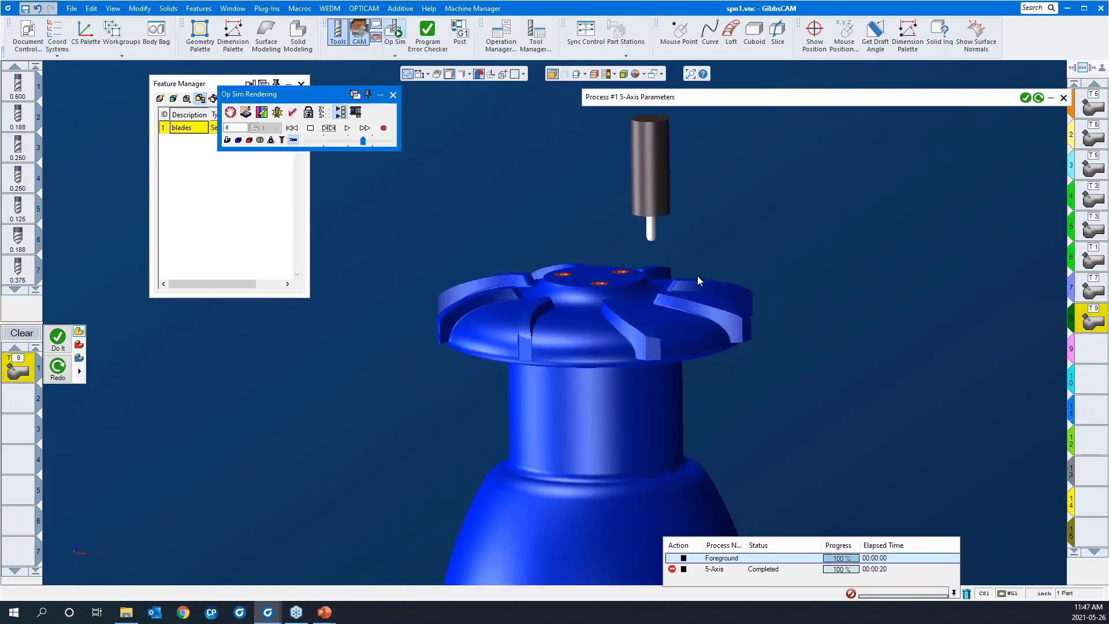
pyautogui.click(705, 281)
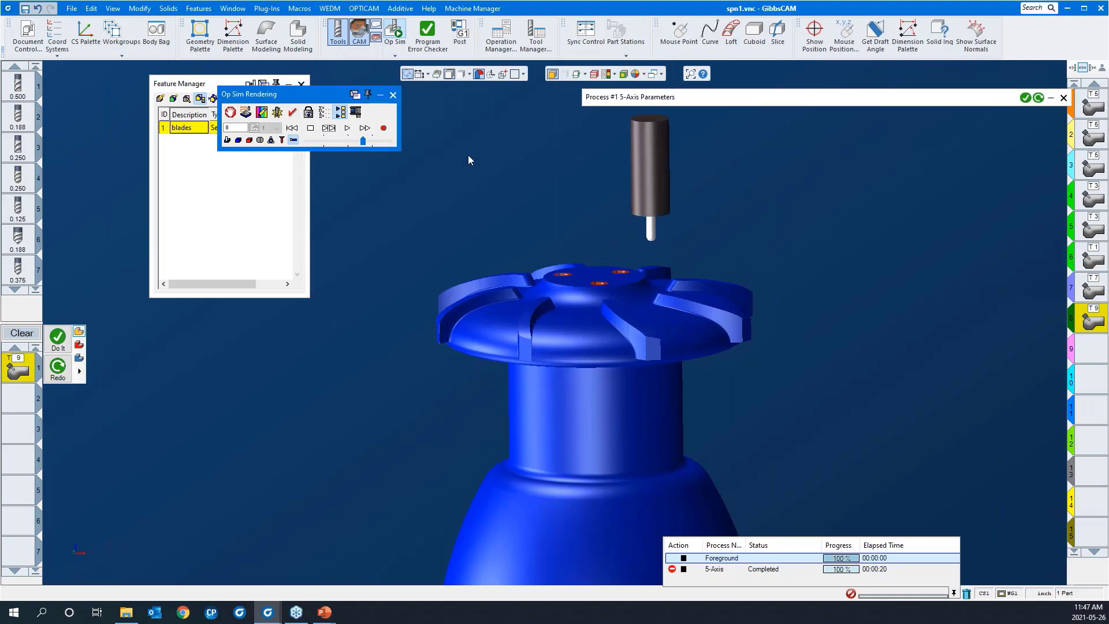
# - Play the deburring simulation, watch the tool follow the blade edges up close, and close the simulation
pyautogui.click(347, 128)
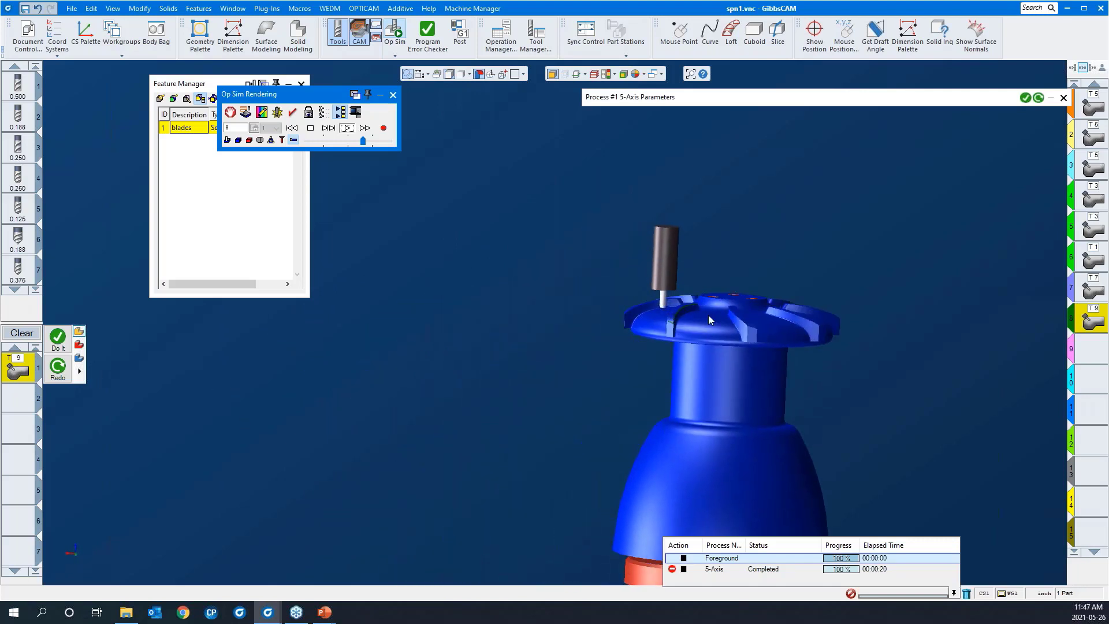
pyautogui.scroll(4, 767, 335)
pyautogui.moveTo(487, 279); pyautogui.dragTo(481, 333, button='middle')
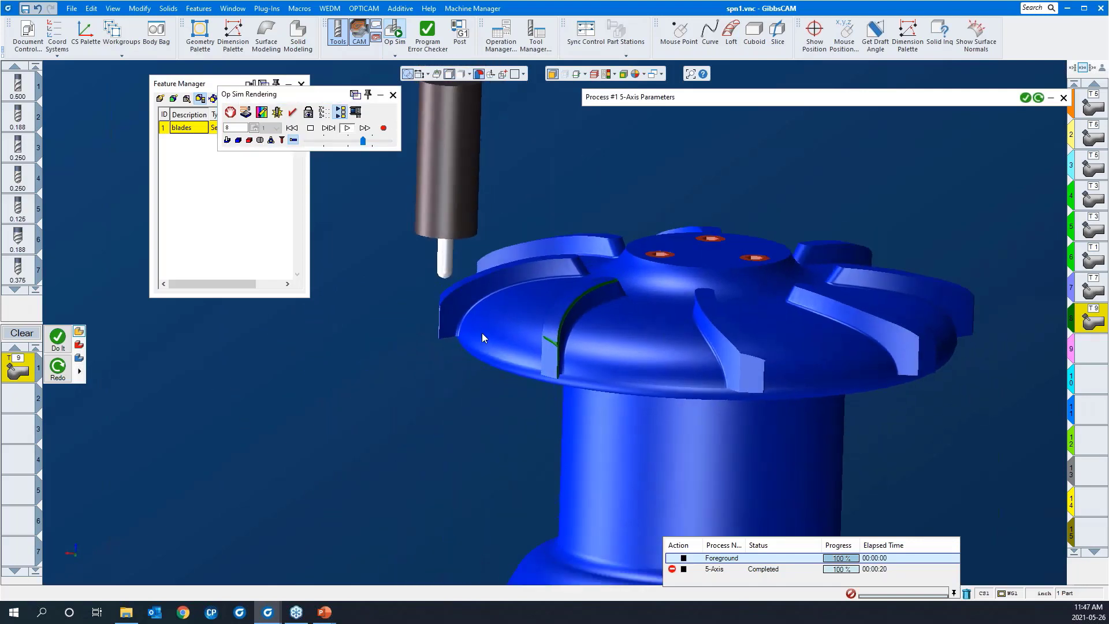
pyautogui.scroll(-1, 482, 333)
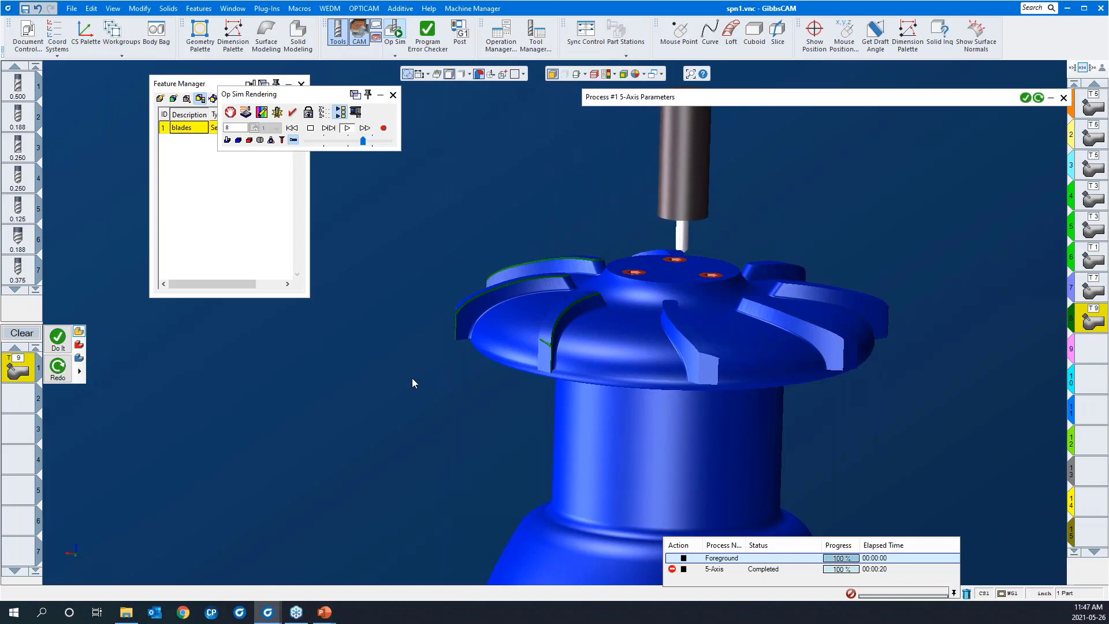
pyautogui.moveTo(406, 379); pyautogui.dragTo(518, 306, button='middle')
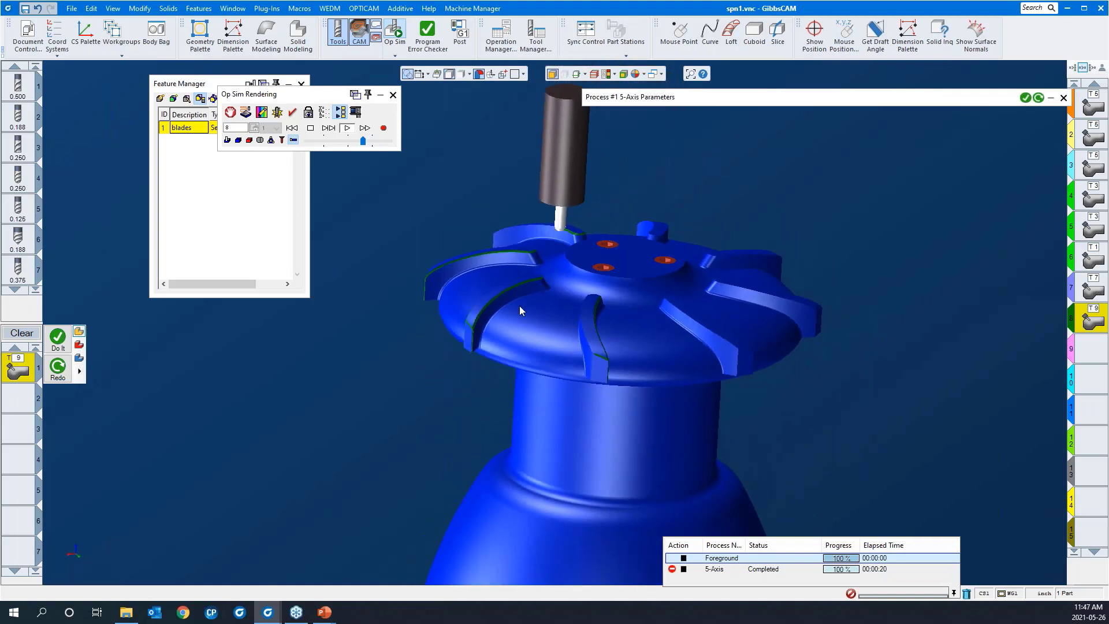
pyautogui.click(394, 95)
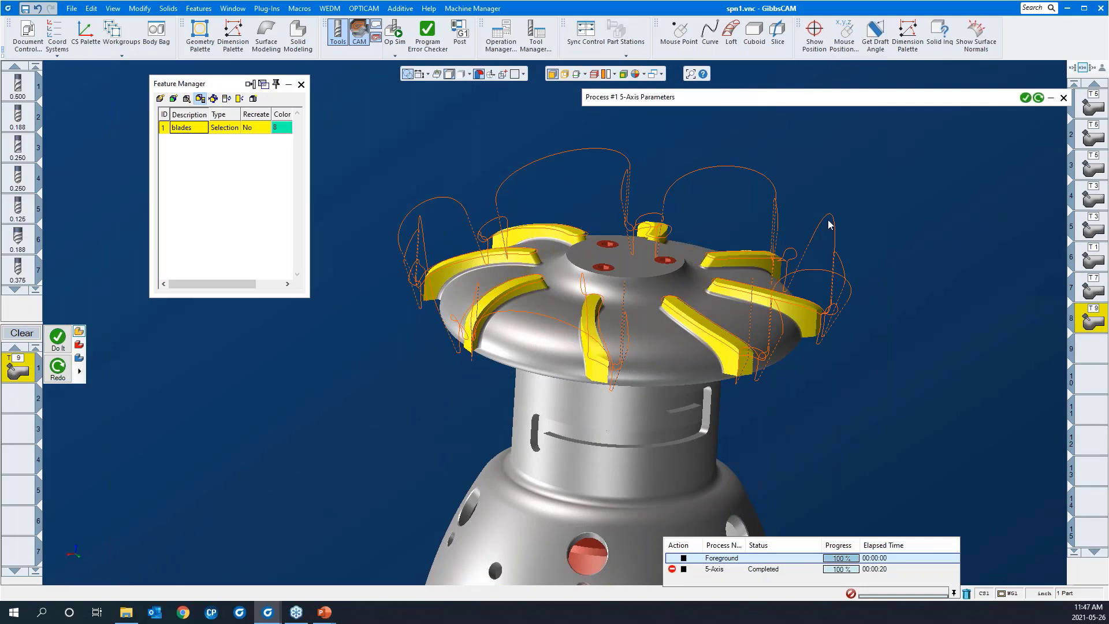
# - Make the empty operation slot 9 current, clear the process list, and close the Feature Manager
pyautogui.scroll(-5, 739, 228)
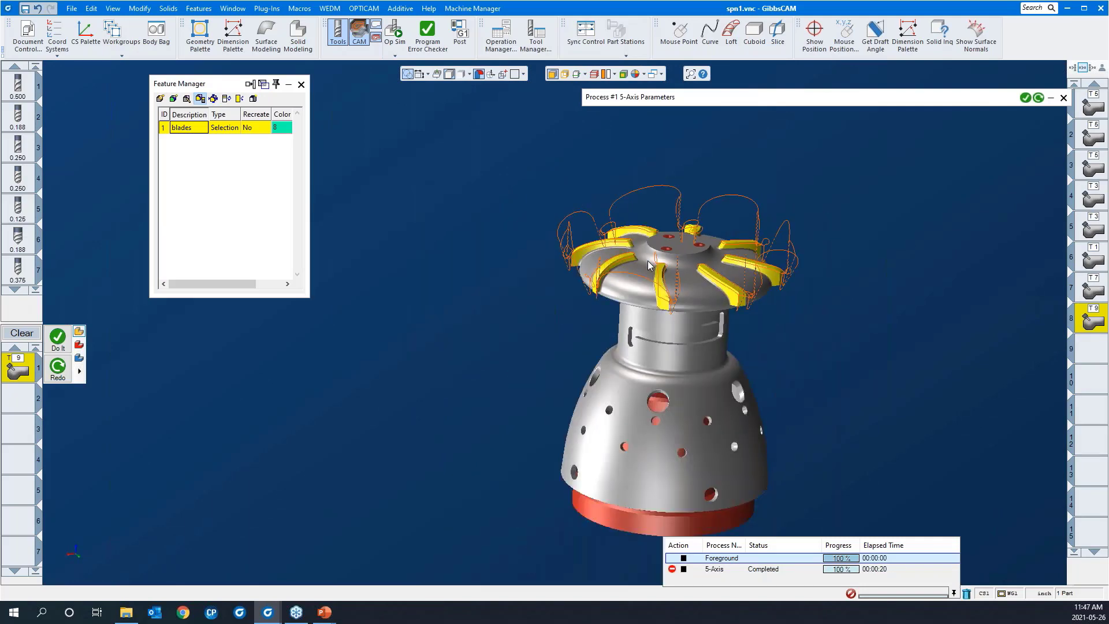
pyautogui.scroll(-2, 702, 245)
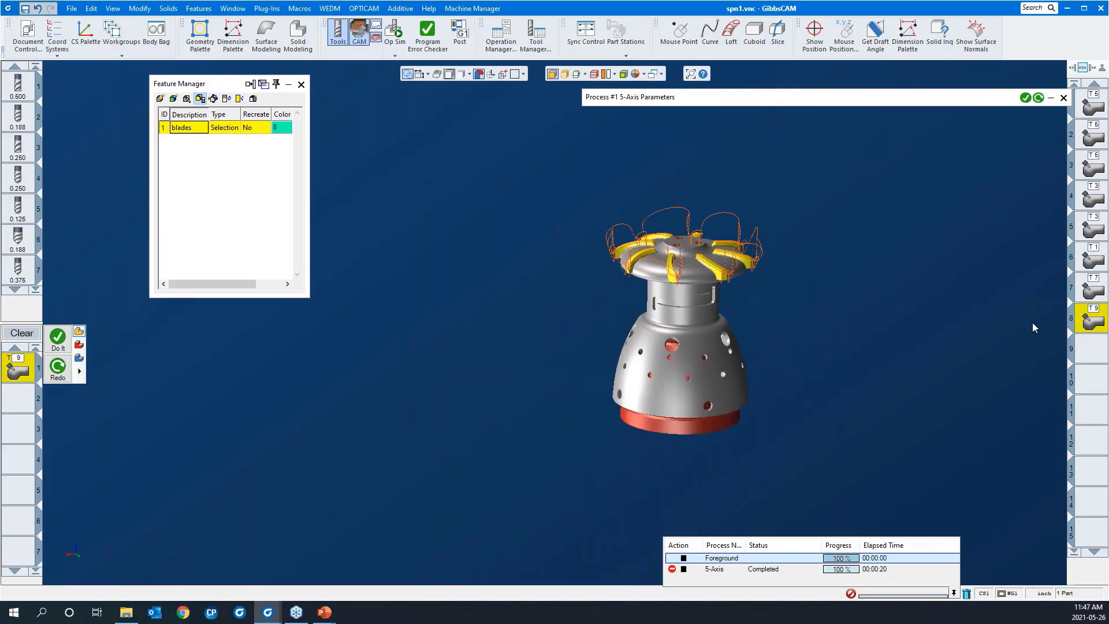
pyautogui.click(1090, 350)
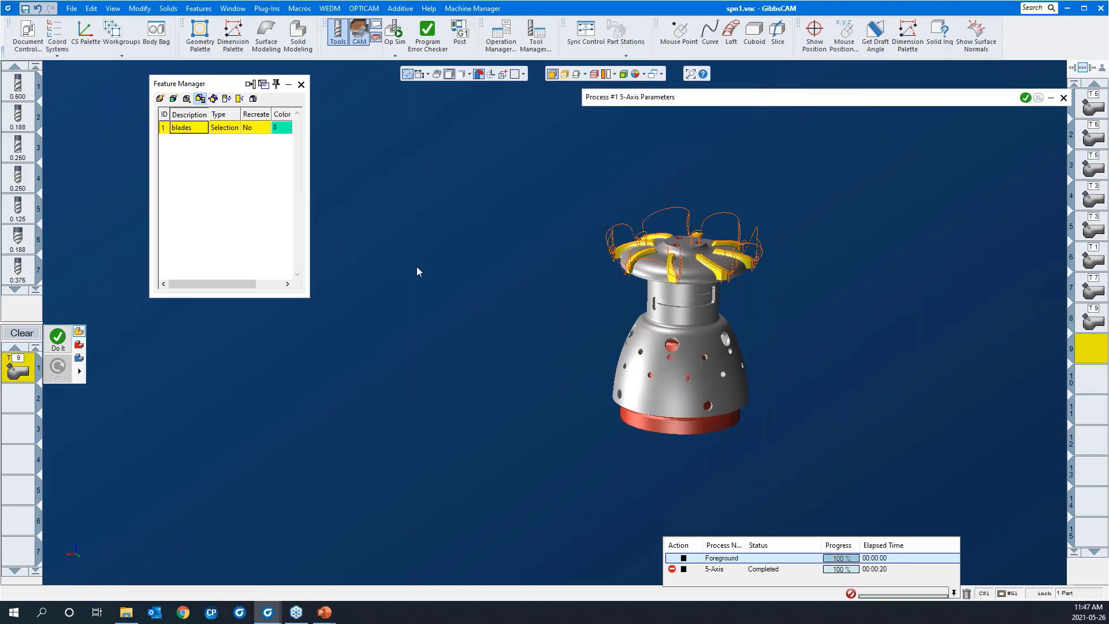
pyautogui.click(22, 333)
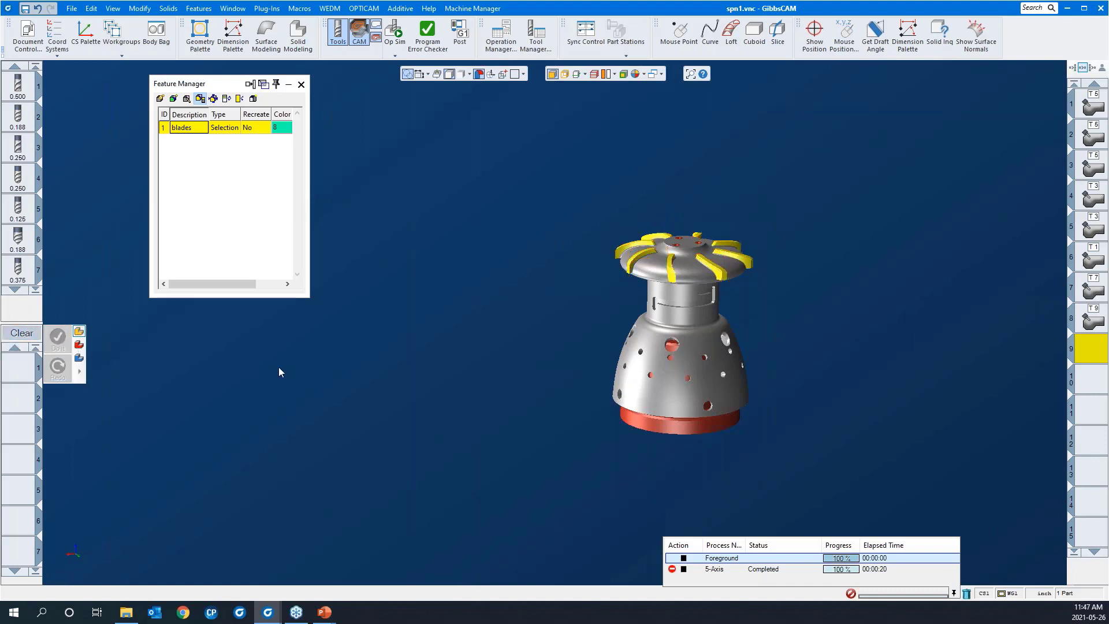
pyautogui.click(301, 85)
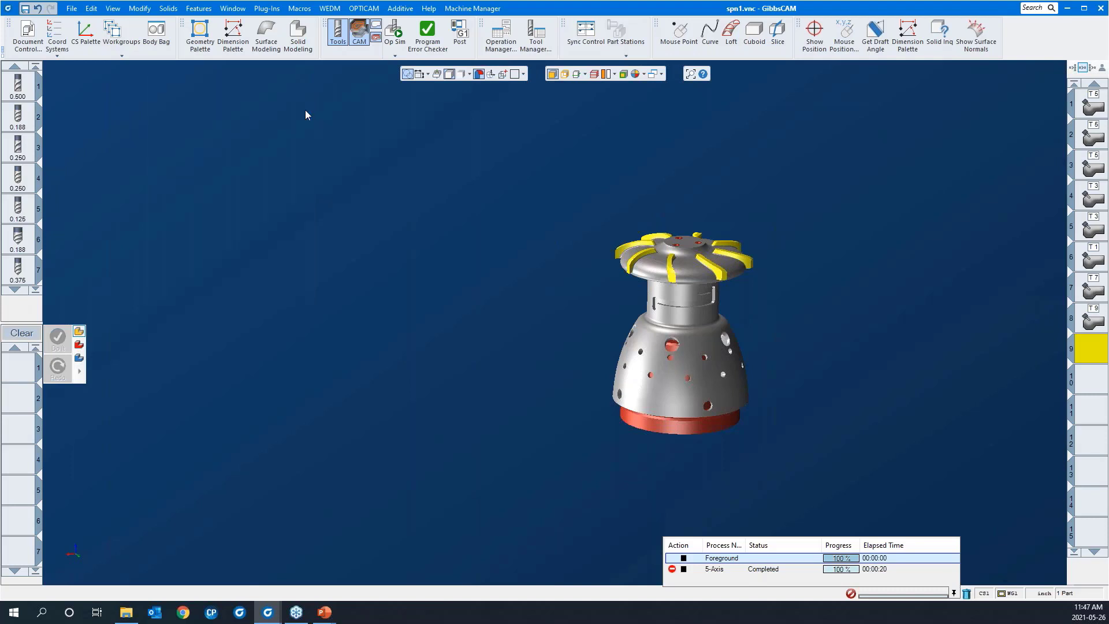
# - Load the saved process list "geodesic 3AS" into the empty process list
pyautogui.doubleClick(27, 373)
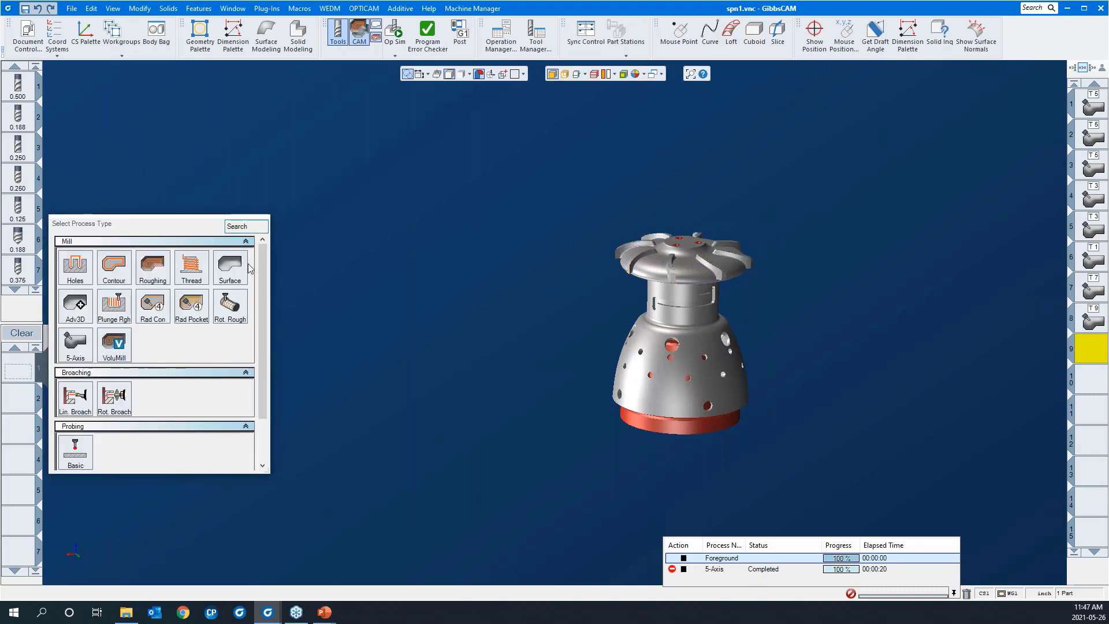
pyautogui.click(310, 249)
pyautogui.rightClick(14, 364)
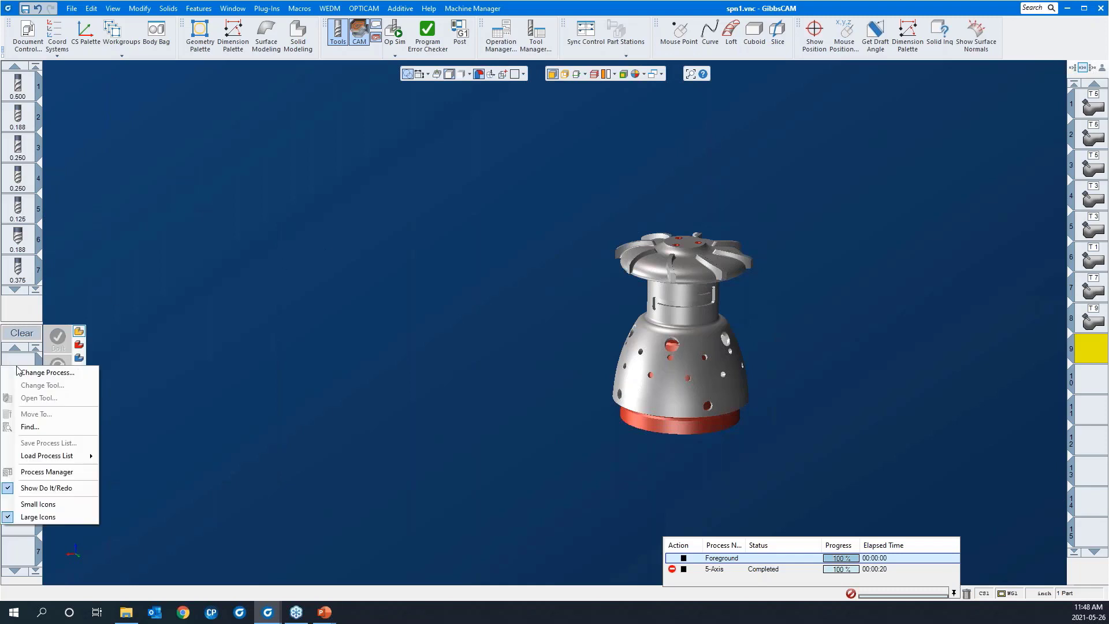
pyautogui.moveTo(58, 461)
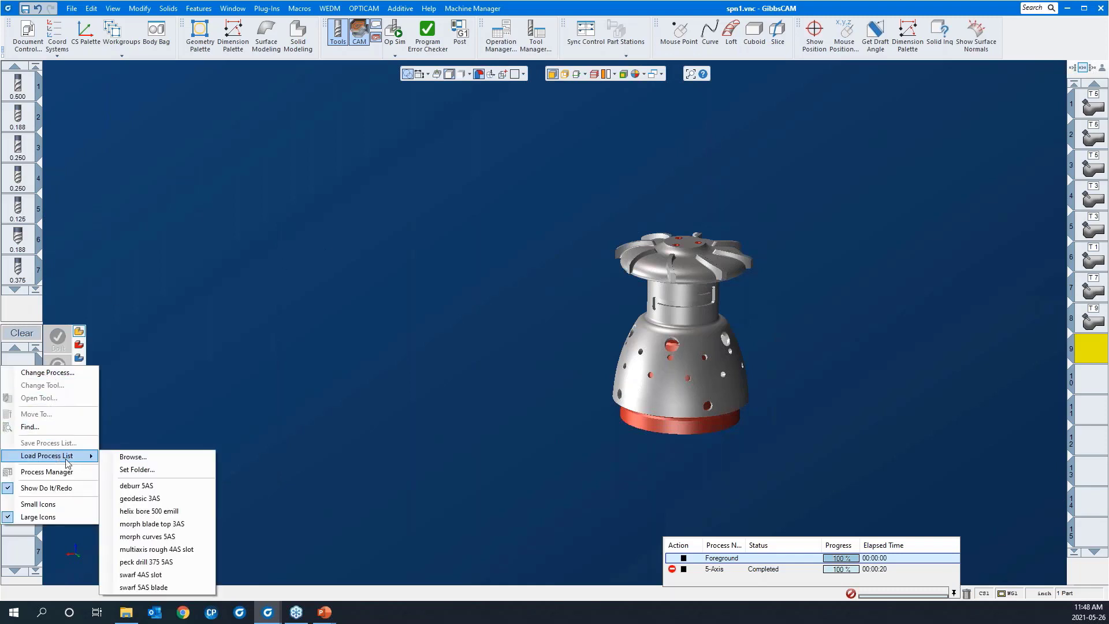
pyautogui.click(154, 499)
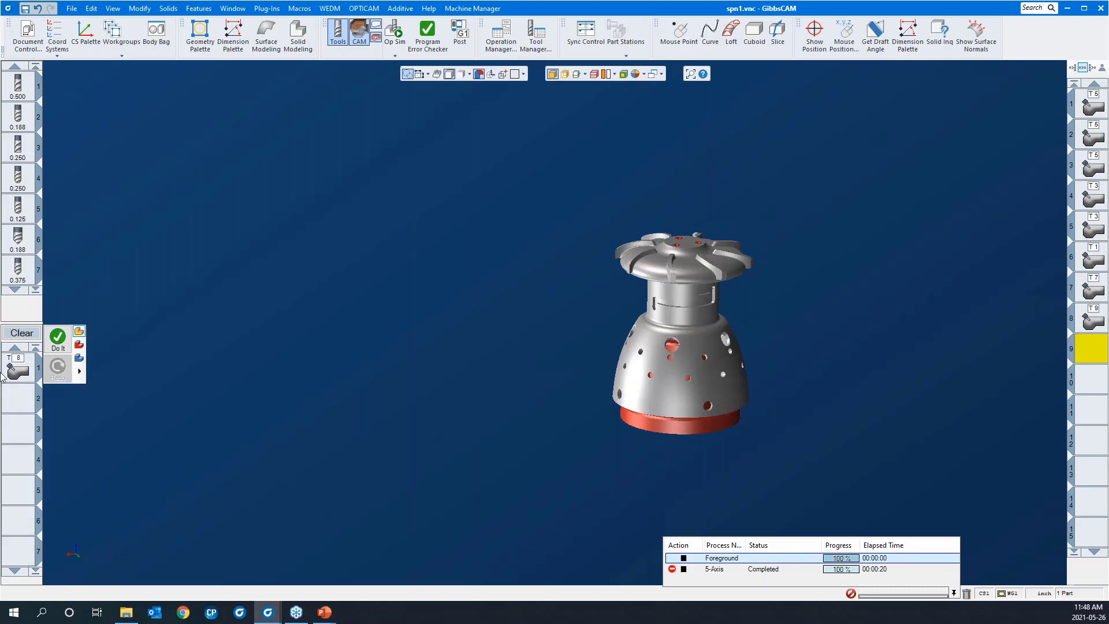
# - Open the loaded 5-axis geodesic process and show its surface path settings, keeping the part in view
pyautogui.click(17, 372)
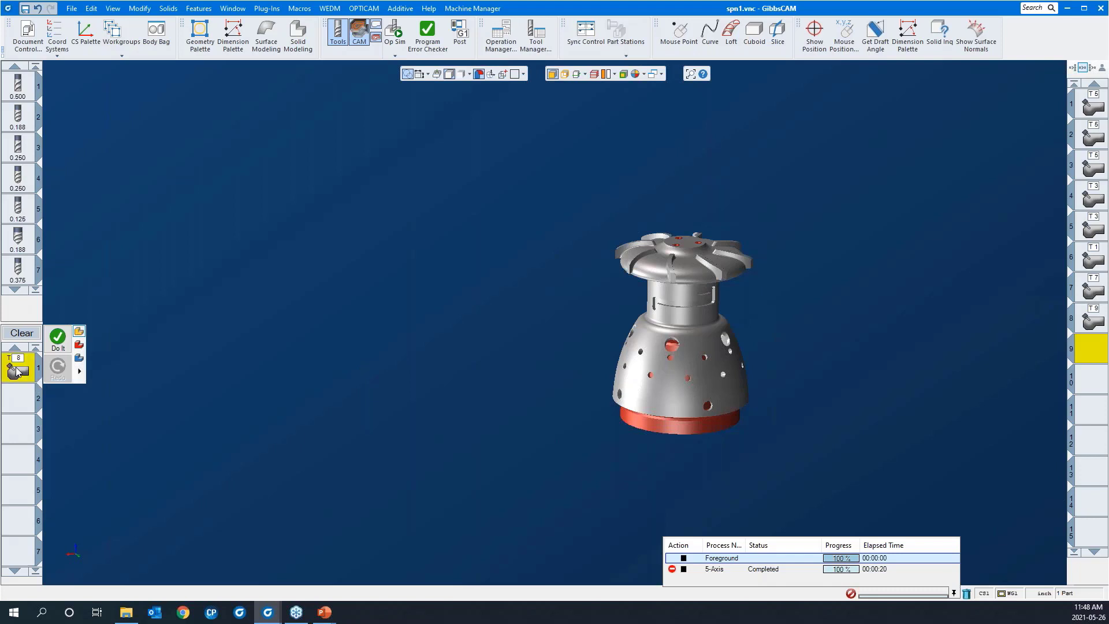
pyautogui.doubleClick(18, 373)
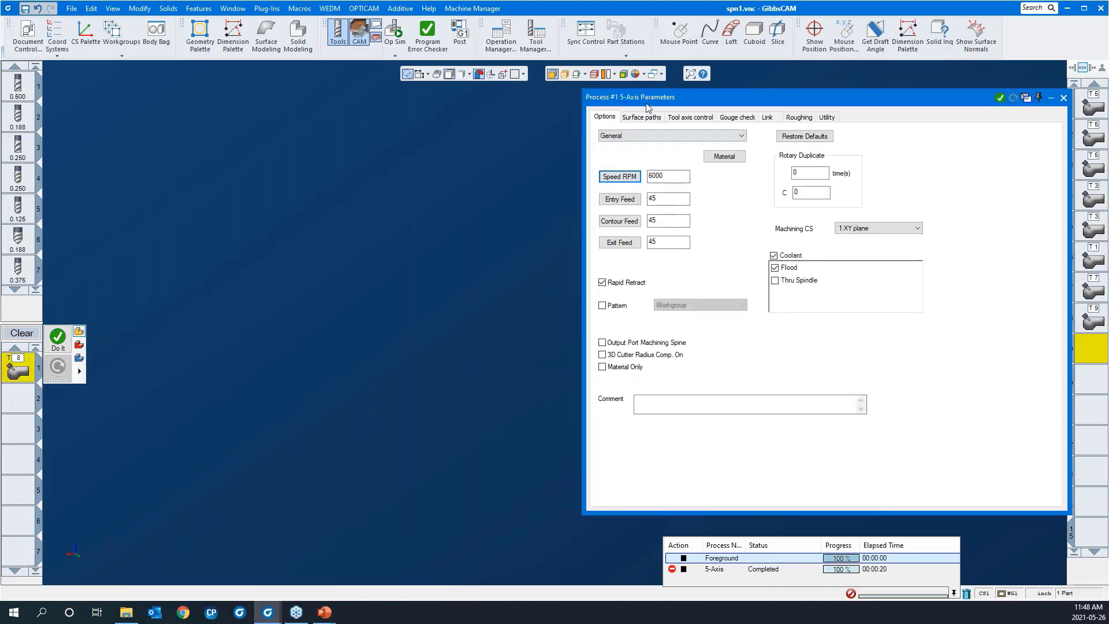
pyautogui.moveTo(629, 97); pyautogui.dragTo(167, 87)
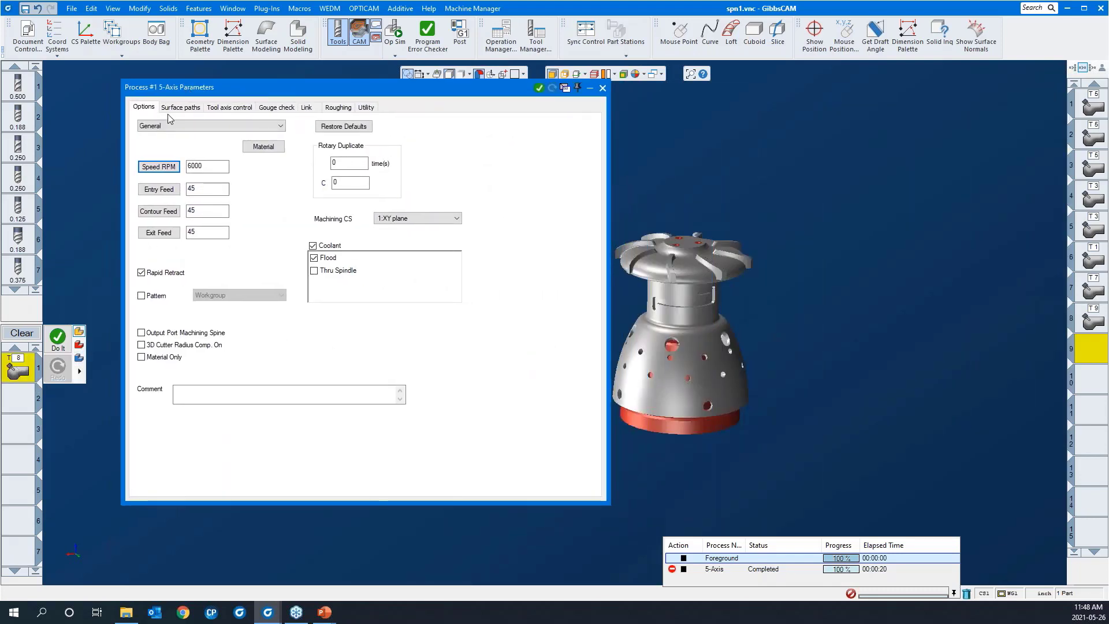
pyautogui.click(179, 108)
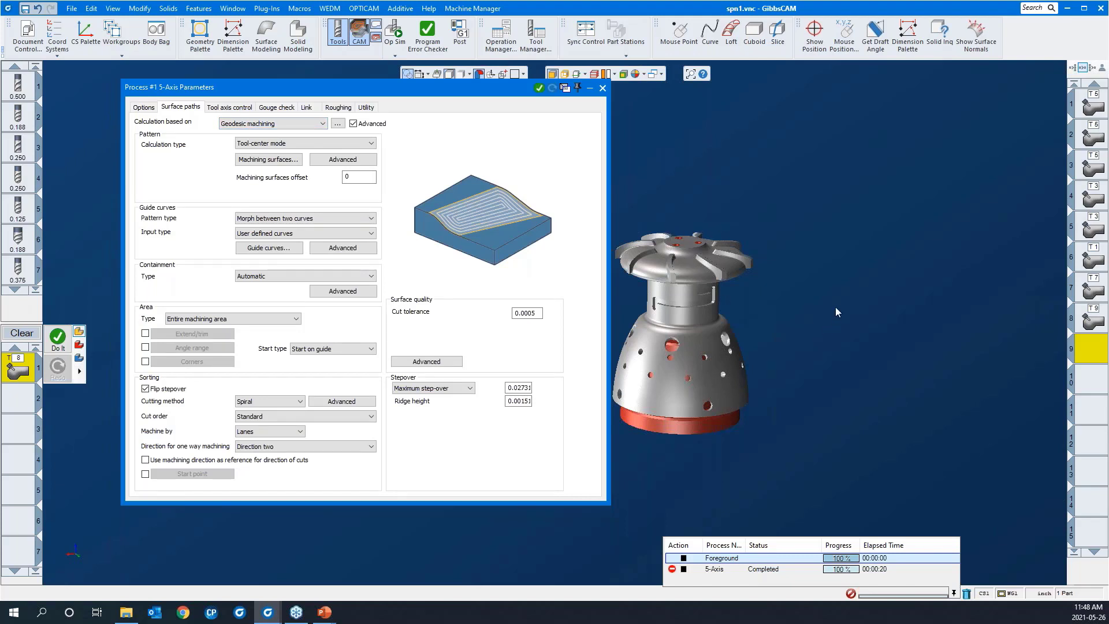
# - Assign the sloped ring face between the blades and the flat top of the part as the machining surface
pyautogui.moveTo(836, 307); pyautogui.dragTo(938, 308, button='middle')
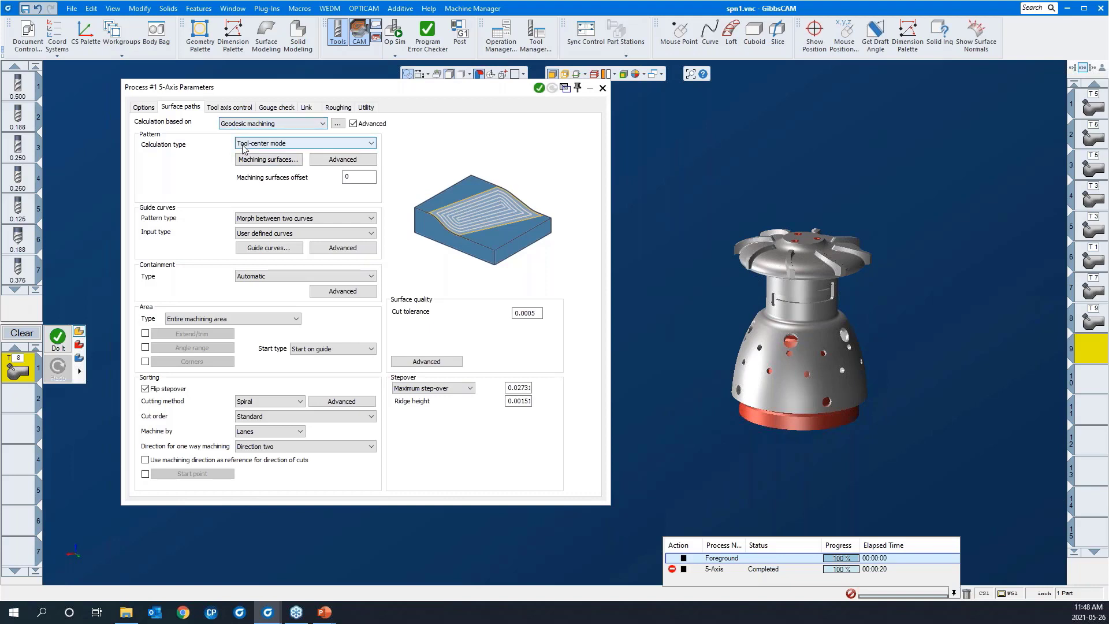
pyautogui.click(255, 163)
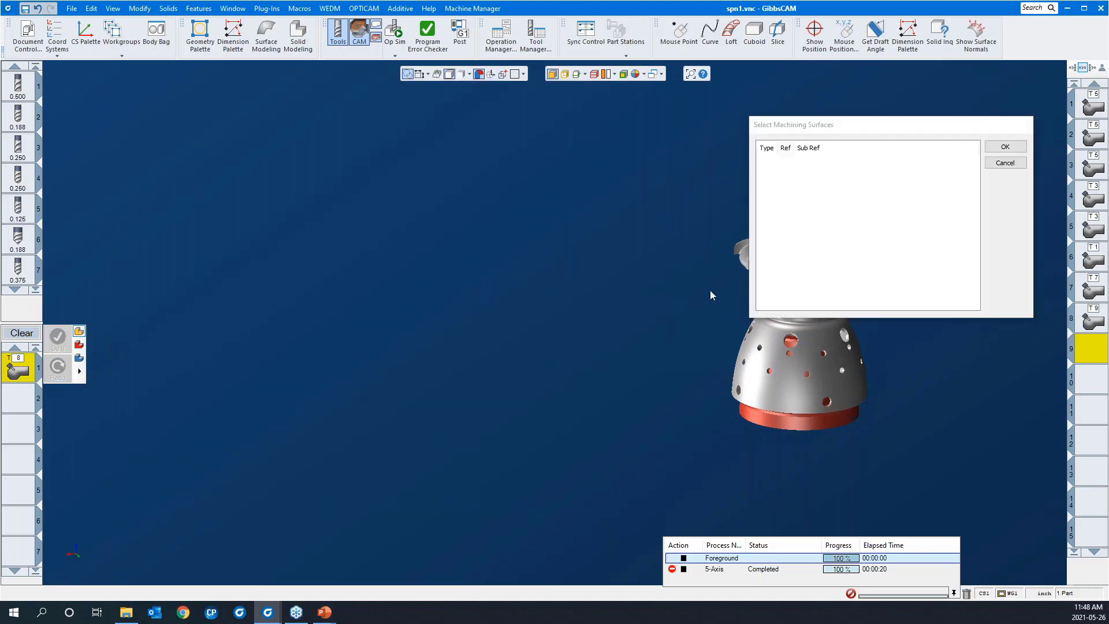
pyautogui.moveTo(652, 283); pyautogui.dragTo(434, 278, button='middle')
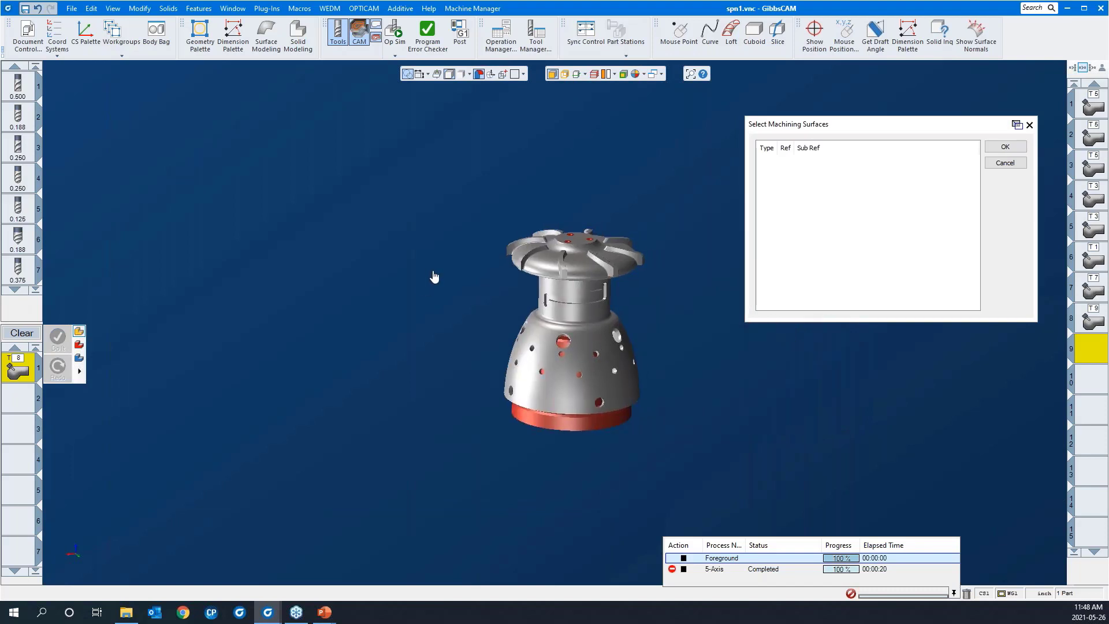
pyautogui.moveTo(483, 189); pyautogui.dragTo(731, 339)
pyautogui.click(463, 272)
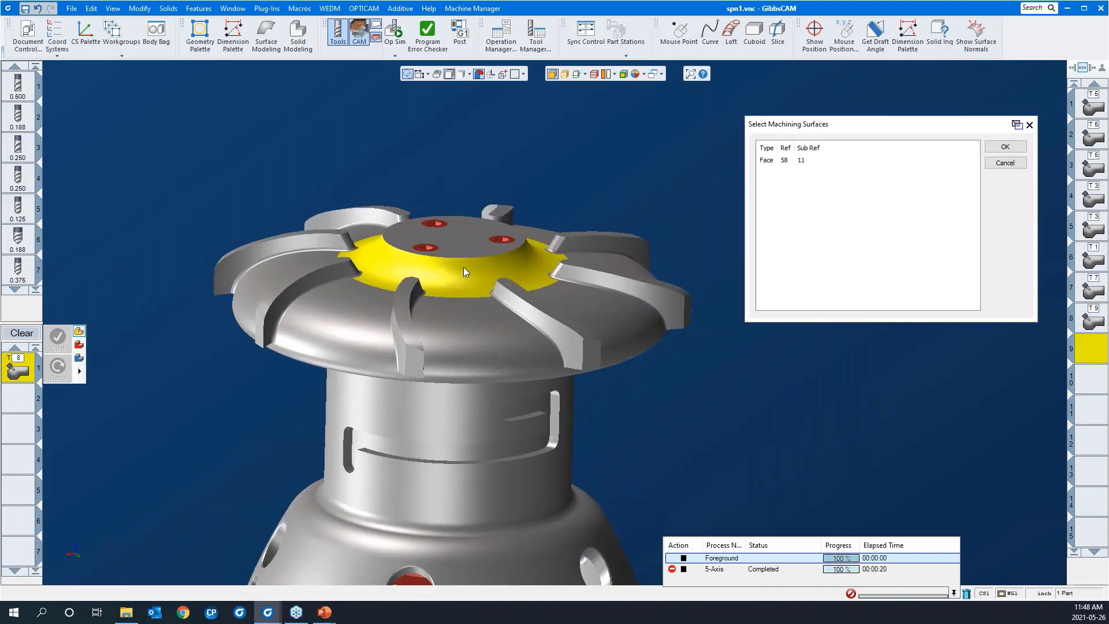
pyautogui.scroll(-2, 548, 230)
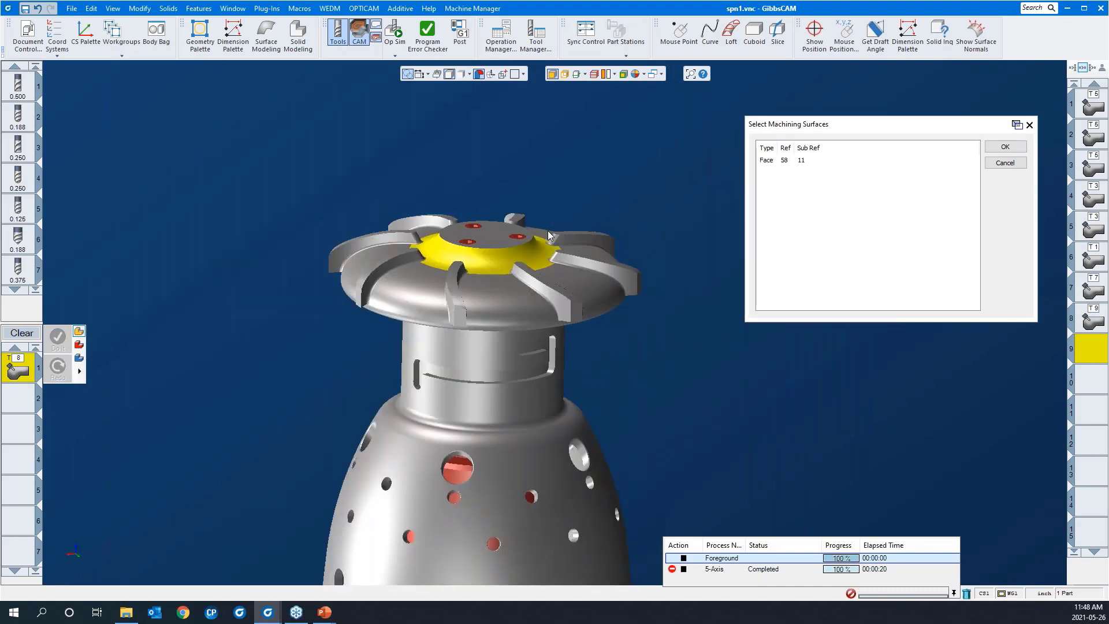
pyautogui.click(1006, 148)
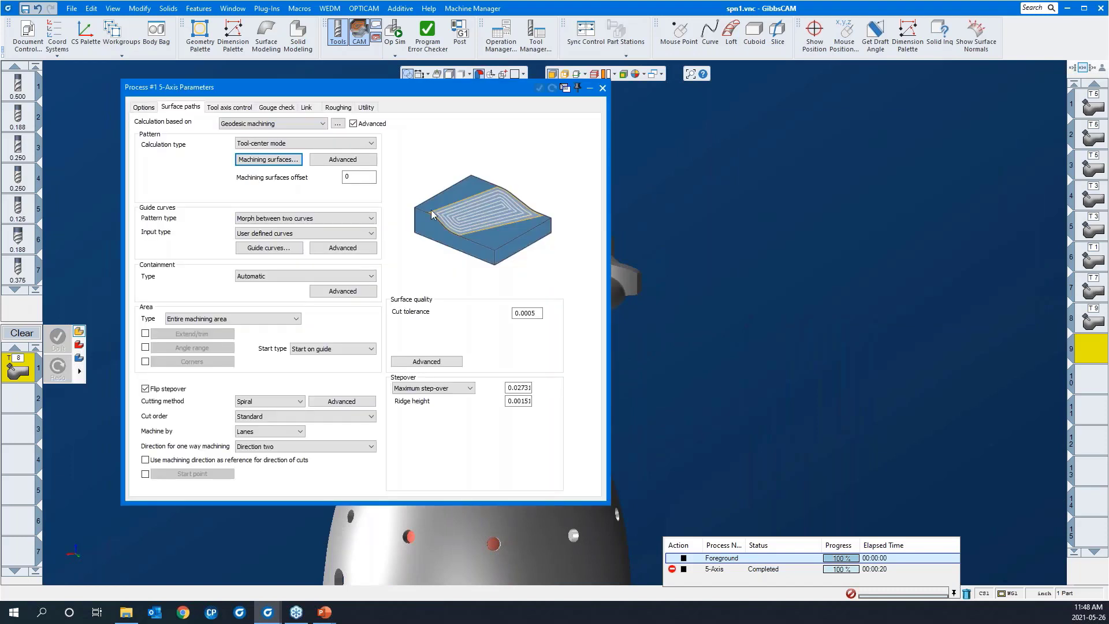
# - Start selecting the guide curves for the morph pattern, with the solid's edges displayed around the bladed top
pyautogui.scroll(-2, 798, 250)
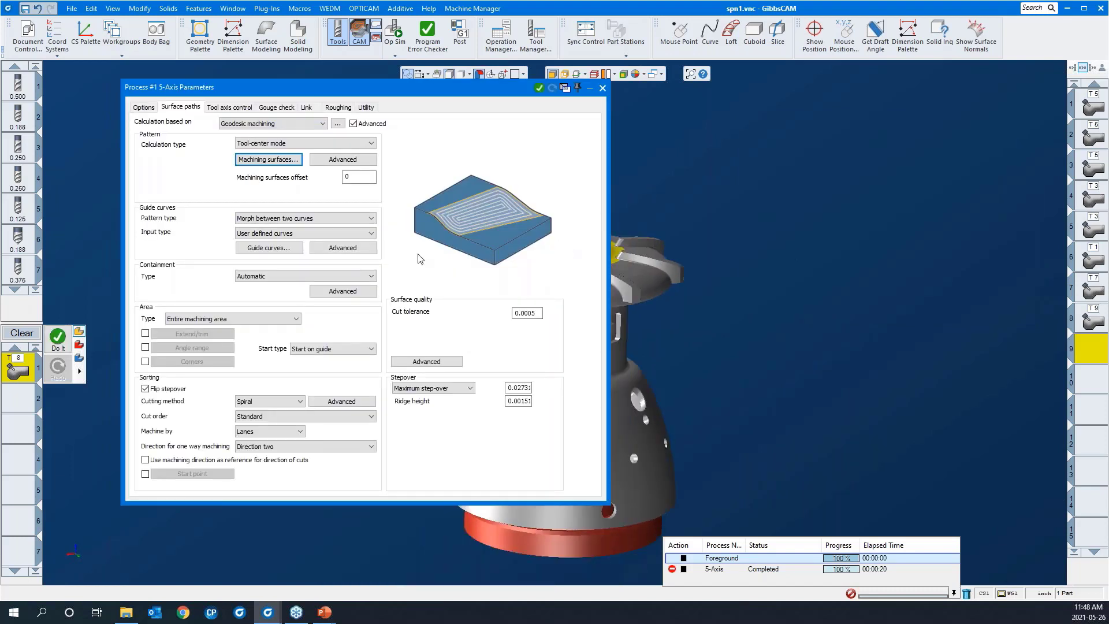
pyautogui.click(269, 248)
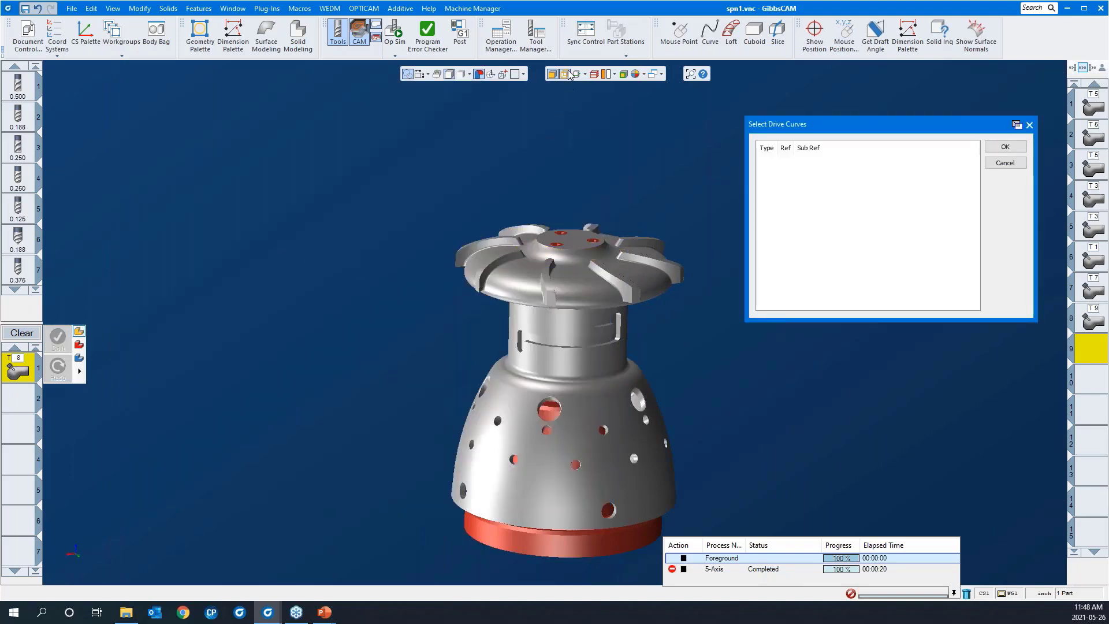
pyautogui.click(569, 74)
pyautogui.moveTo(465, 155); pyautogui.dragTo(623, 278)
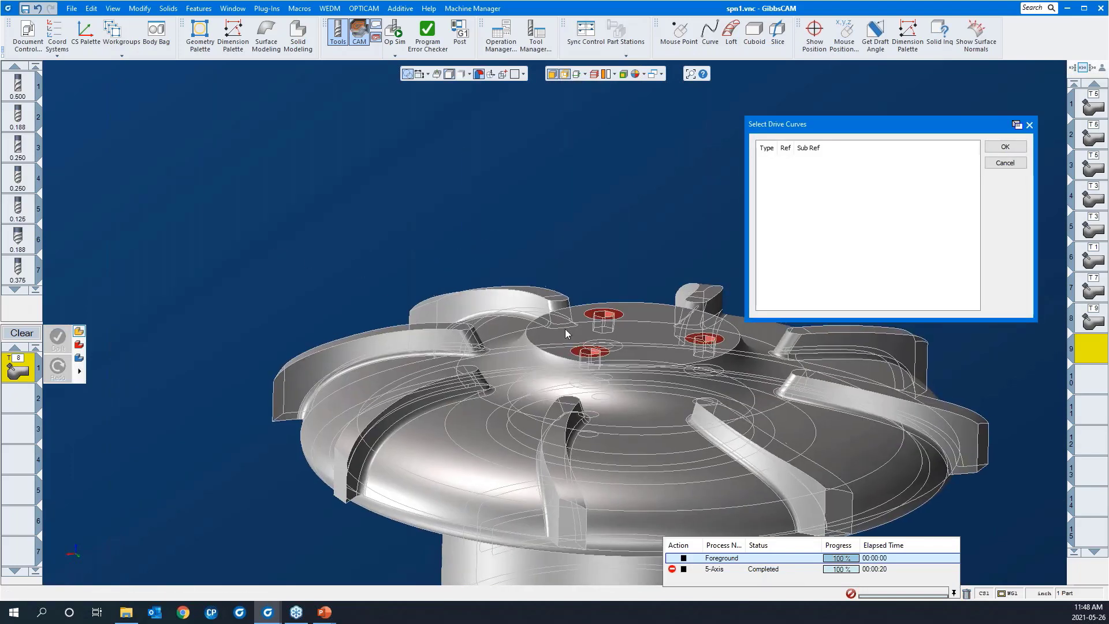
pyautogui.moveTo(566, 334); pyautogui.dragTo(401, 533, button='middle')
pyautogui.click(522, 385)
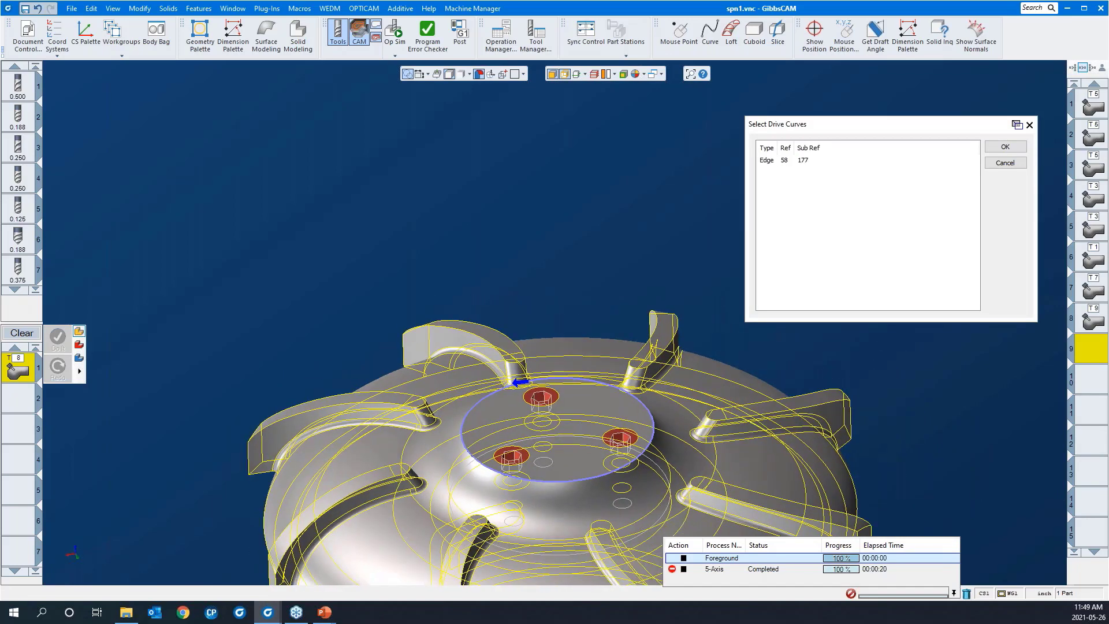
pyautogui.doubleClick(440, 519)
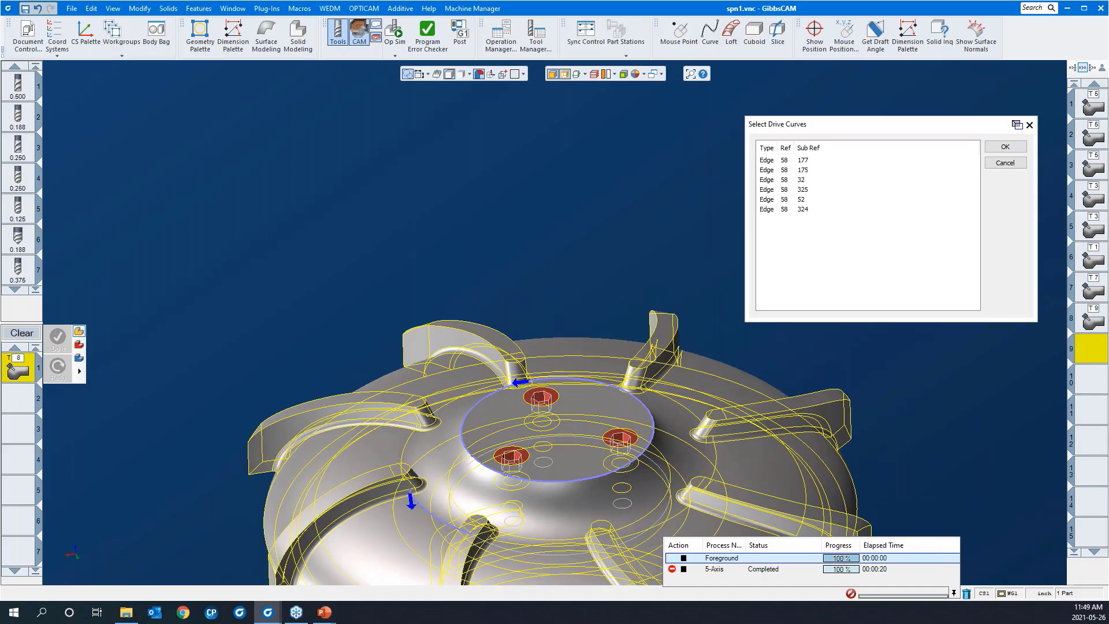
pyautogui.moveTo(507, 428); pyautogui.dragTo(434, 497, button='middle')
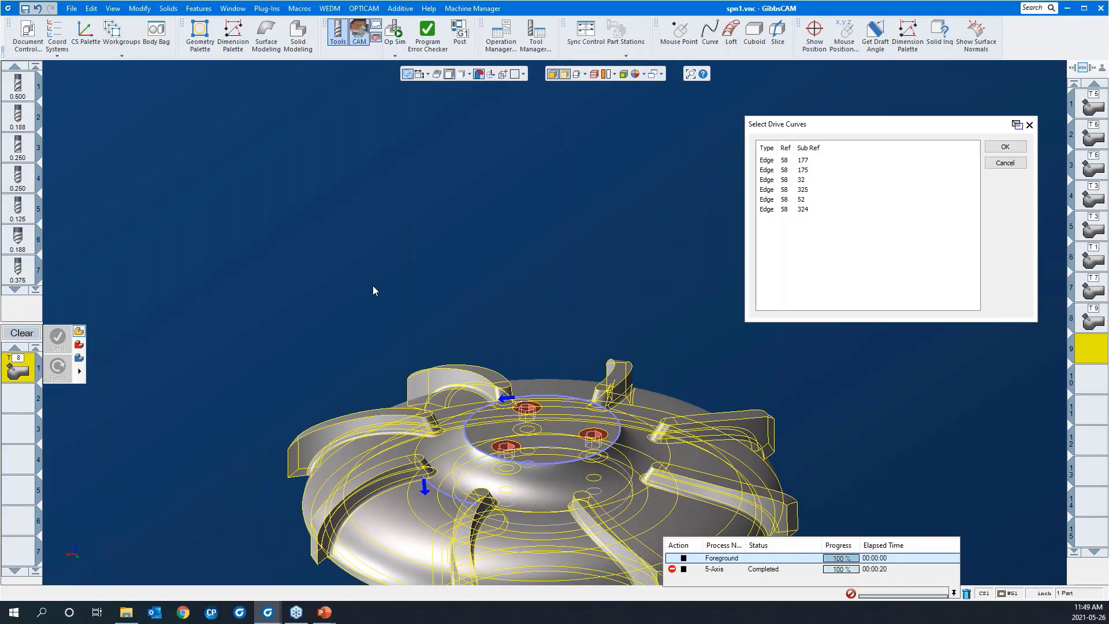
pyautogui.click(373, 290)
# - Using 2D Chain, assign the ring face's outer edge loop and the flat top's circular edge as the two guide curves
pyautogui.rightClick(429, 487)
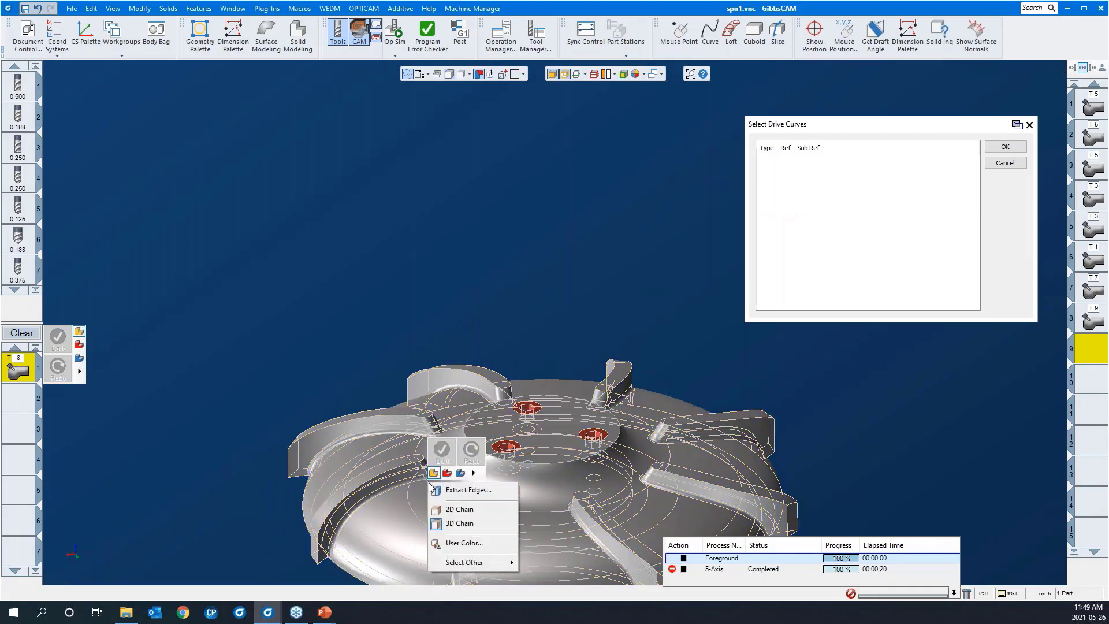
pyautogui.click(447, 511)
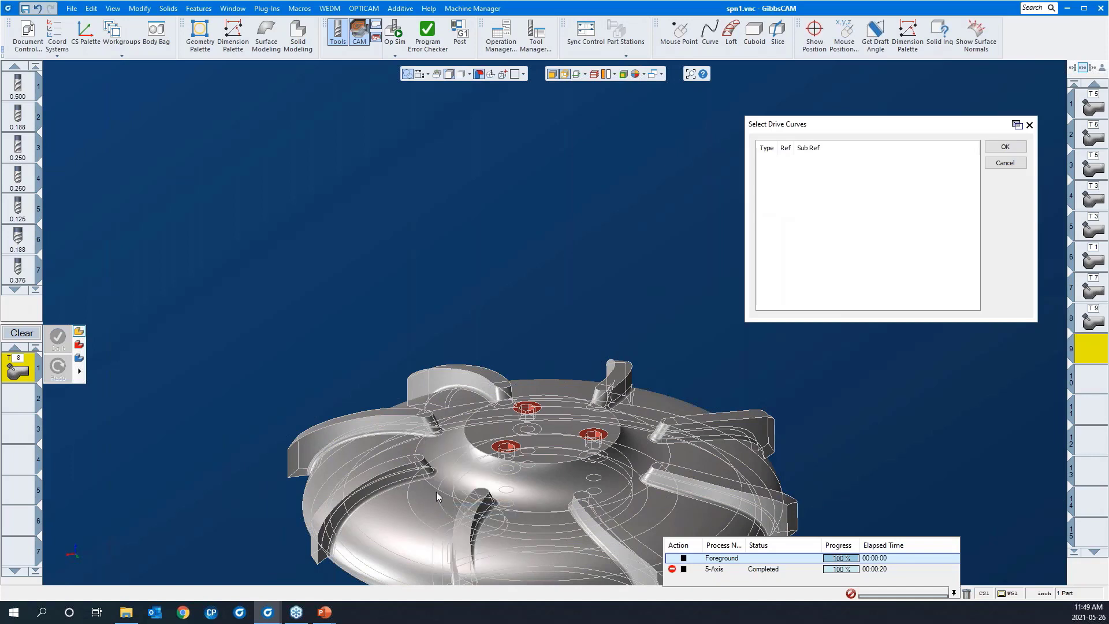
pyautogui.click(433, 487)
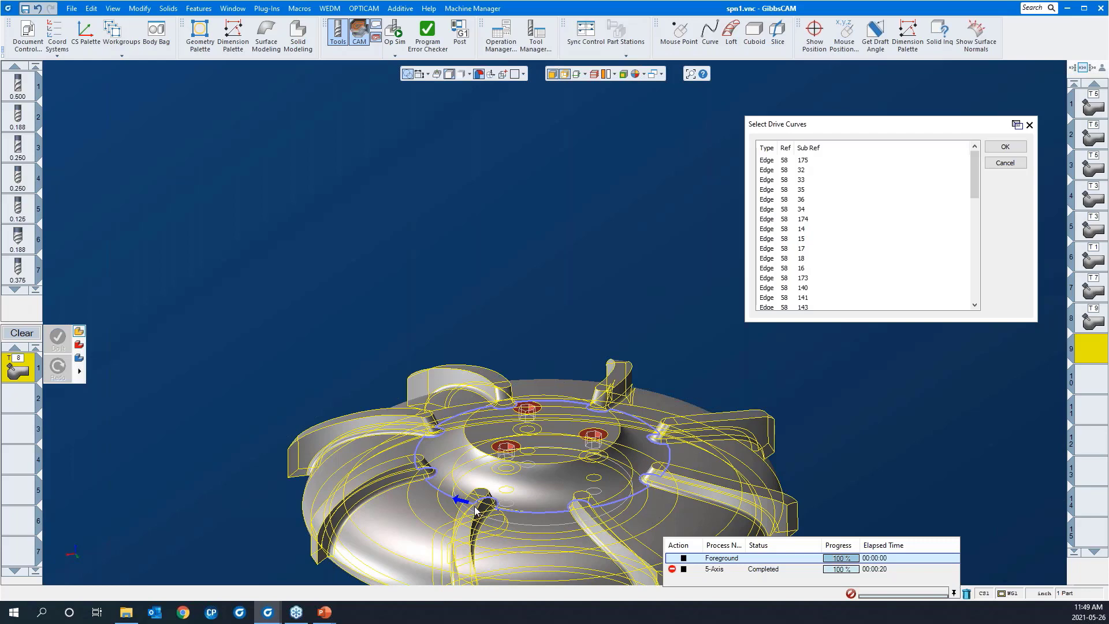
pyautogui.click(549, 481)
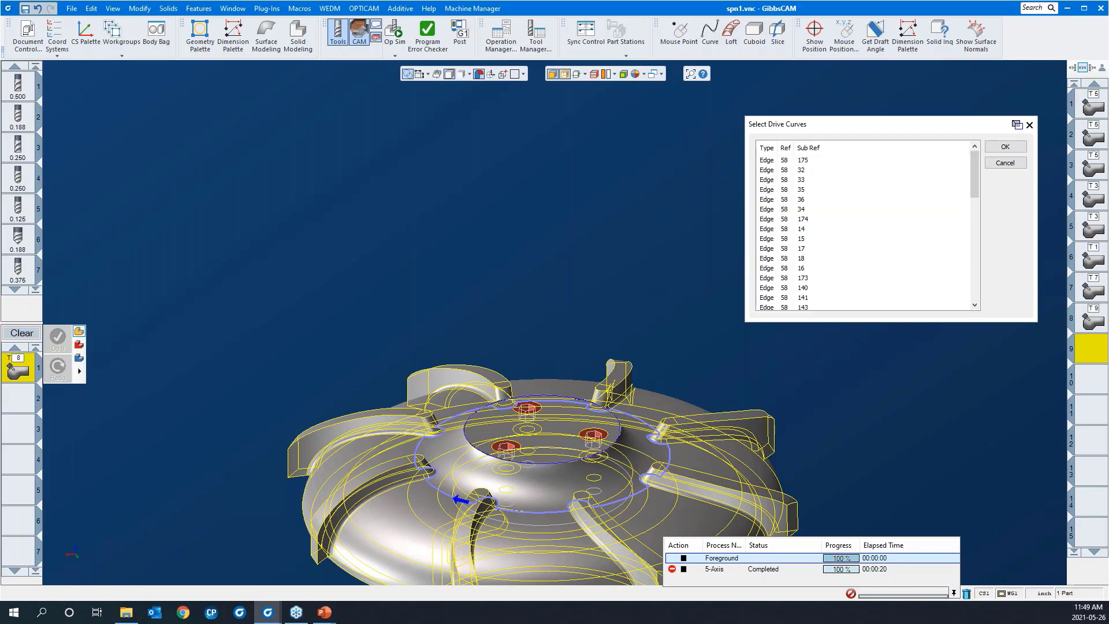
pyautogui.click(1005, 147)
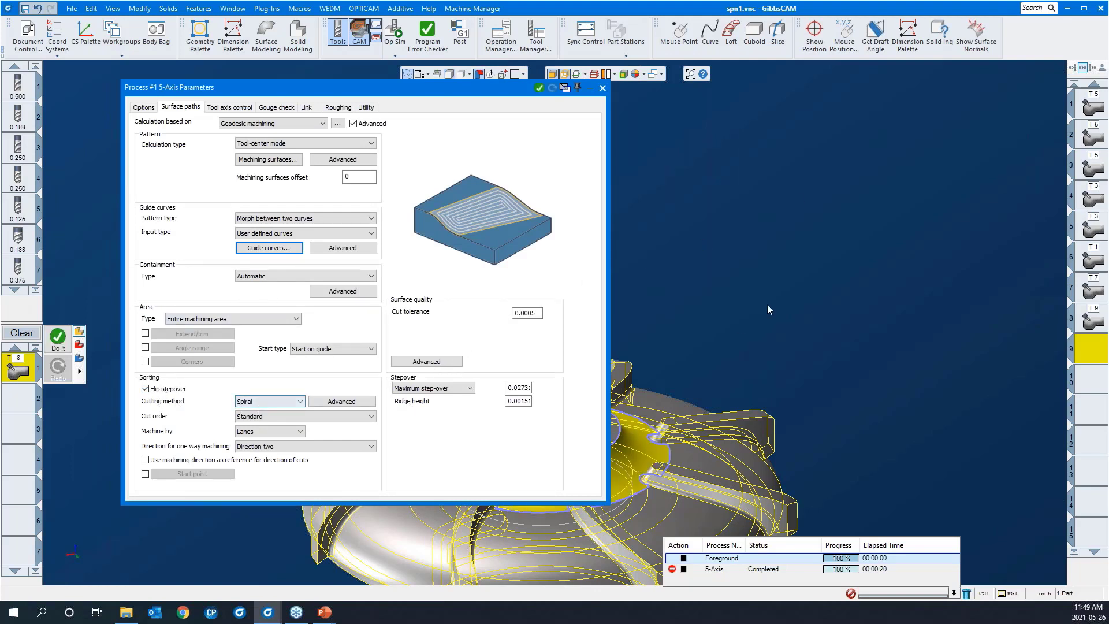
# - Check the advanced spiral cutting options and set the maximum step-over to 0.03
pyautogui.scroll(-4, 679, 351)
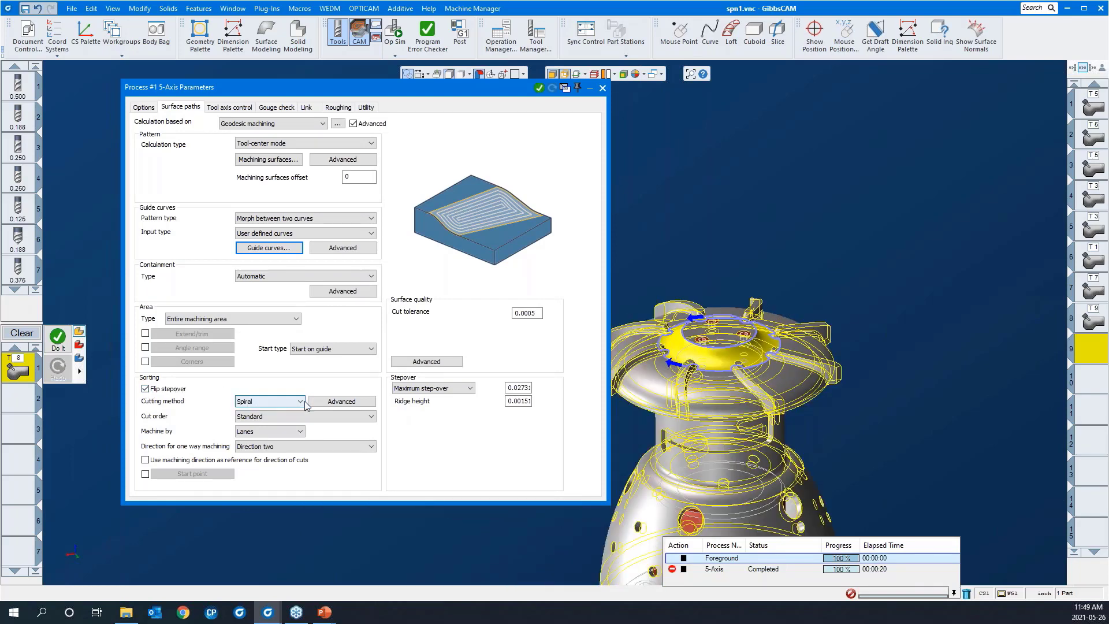
pyautogui.click(338, 402)
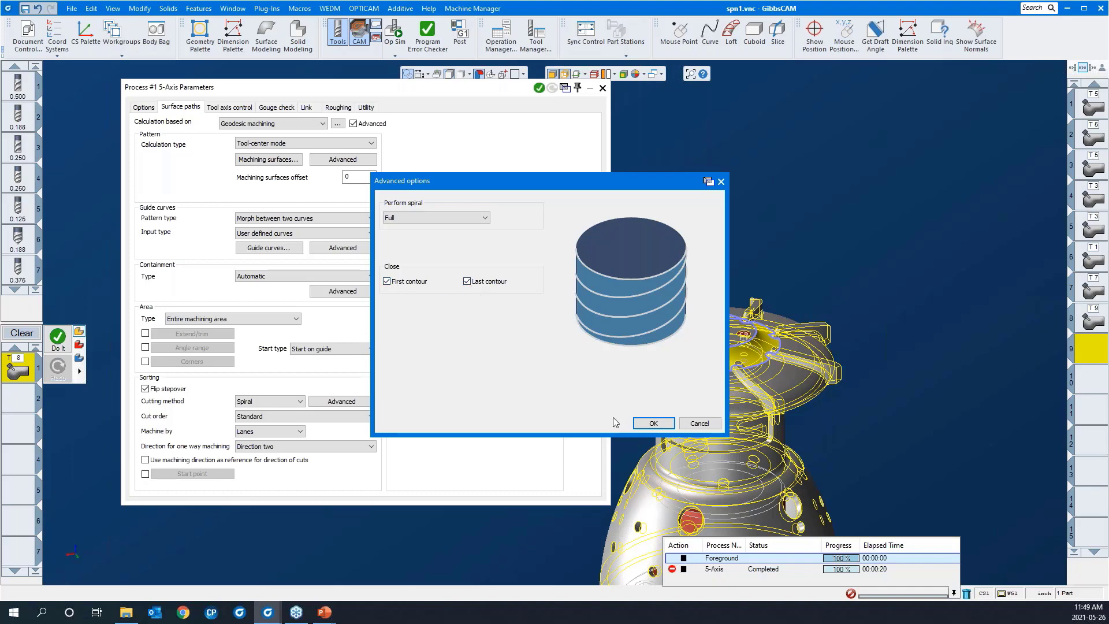
pyautogui.click(653, 423)
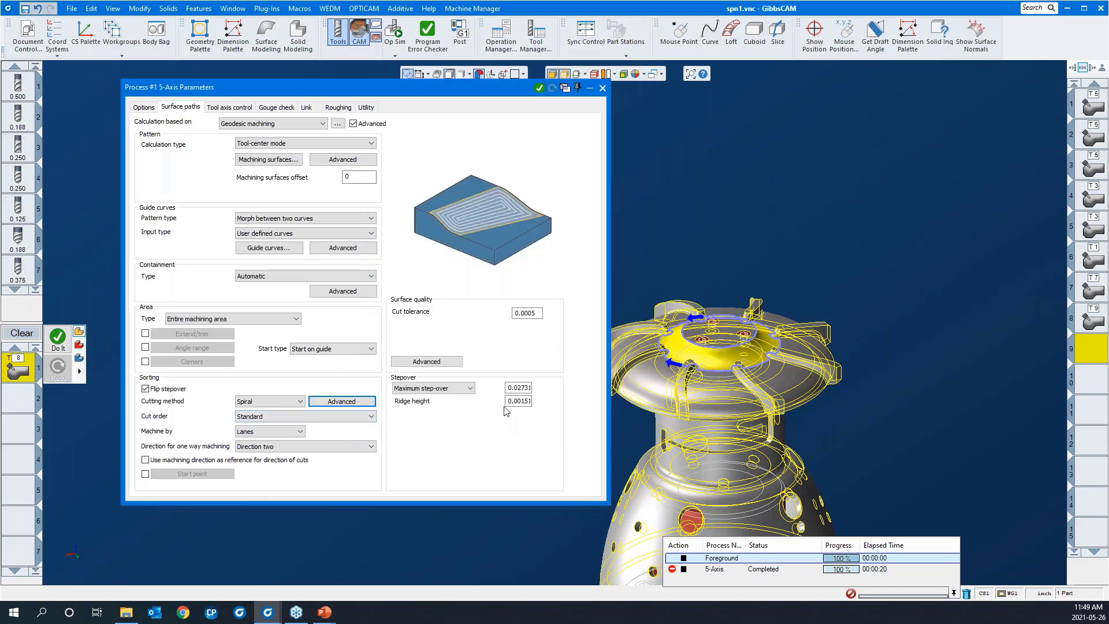
pyautogui.moveTo(509, 388); pyautogui.dragTo(547, 392)
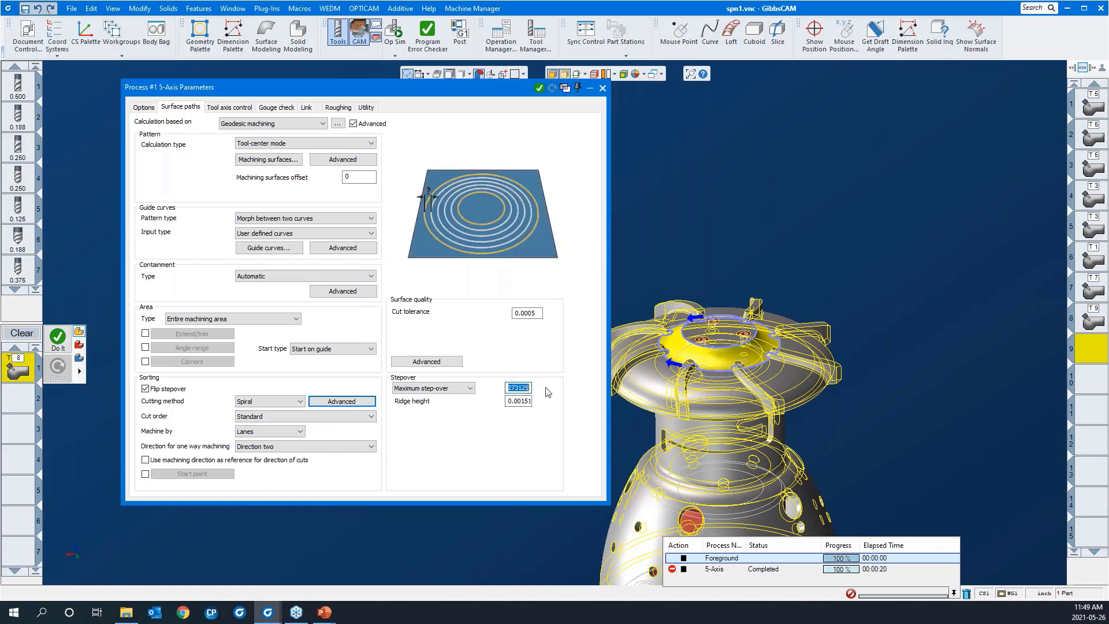
pyautogui.write('3')
# - Check the gouge check settings, and generate the geodesic toolpath on the ring face as operation 9
pyautogui.click(224, 109)
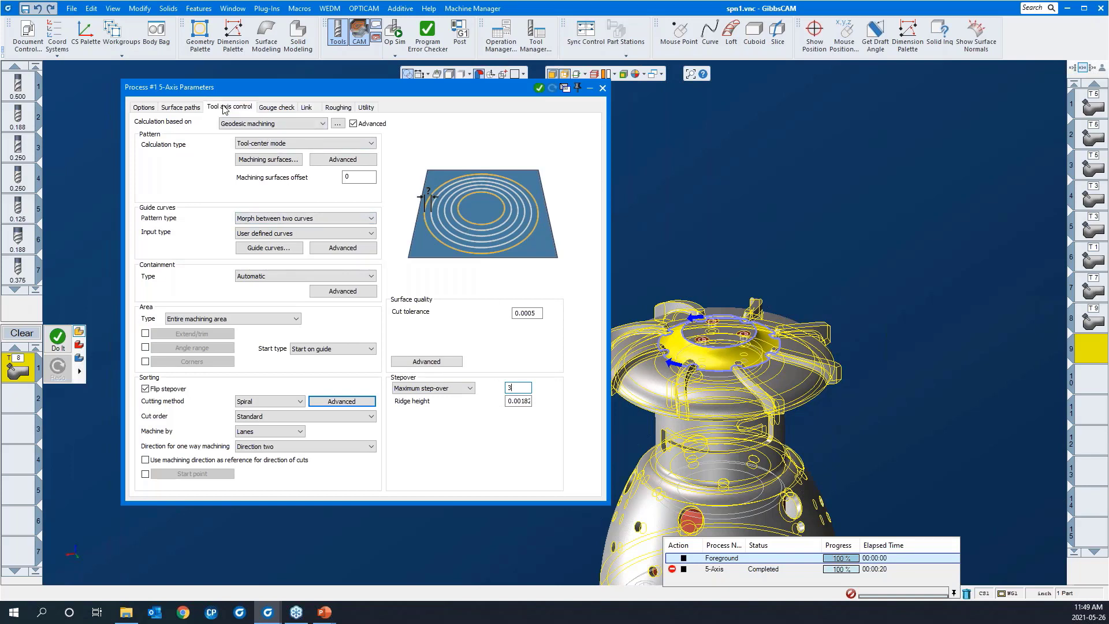
pyautogui.click(264, 108)
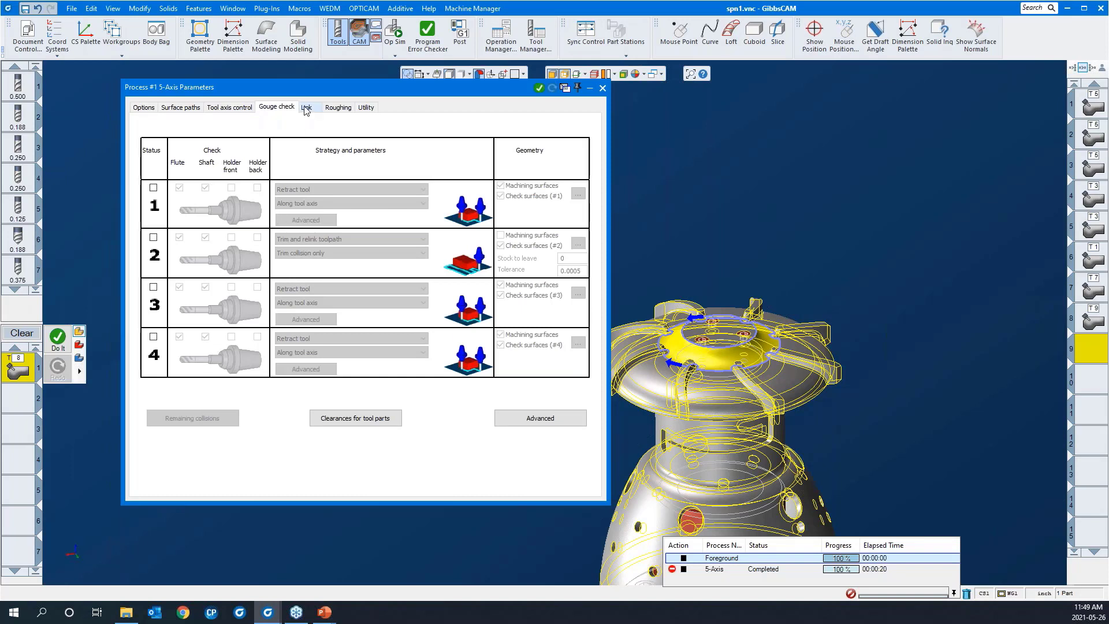
pyautogui.doubleClick(308, 88)
pyautogui.rightClick(340, 203)
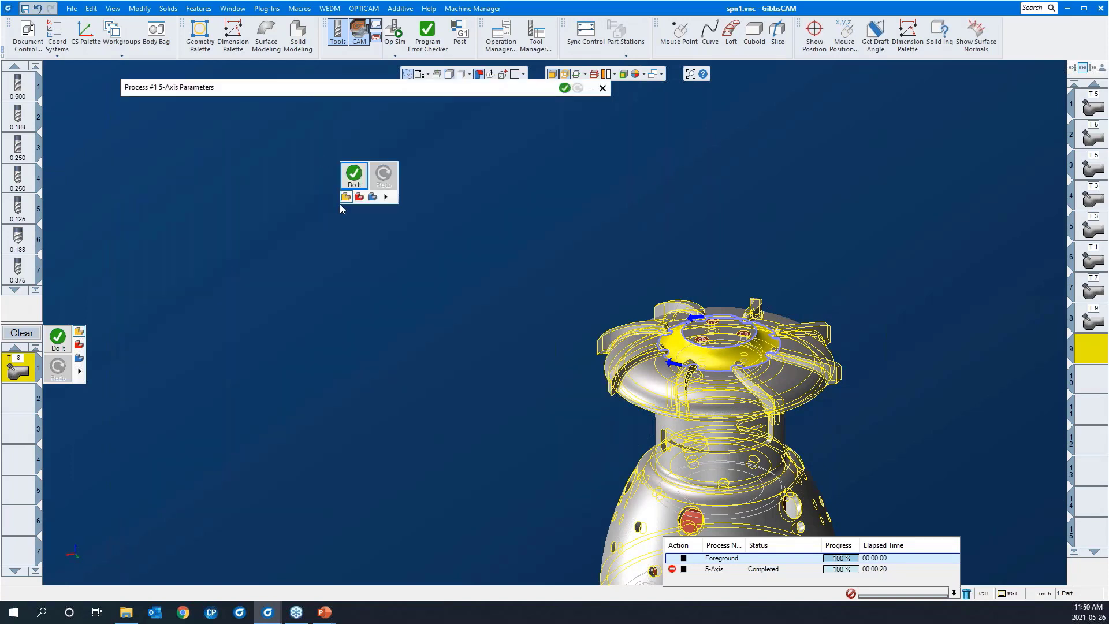
pyautogui.click(352, 174)
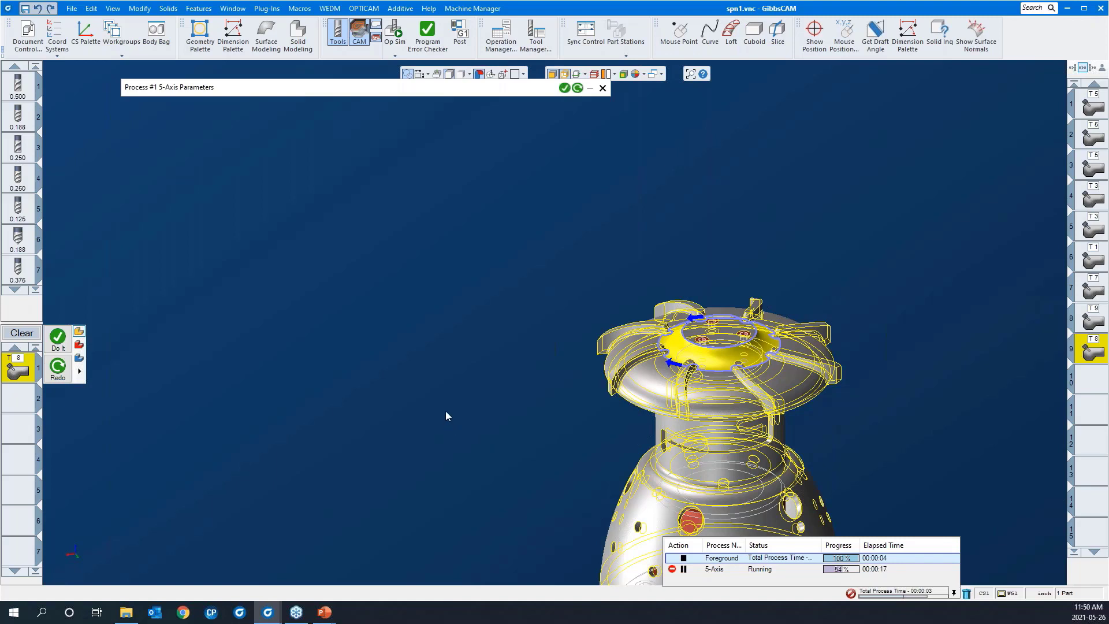
pyautogui.moveTo(496, 228); pyautogui.dragTo(928, 452)
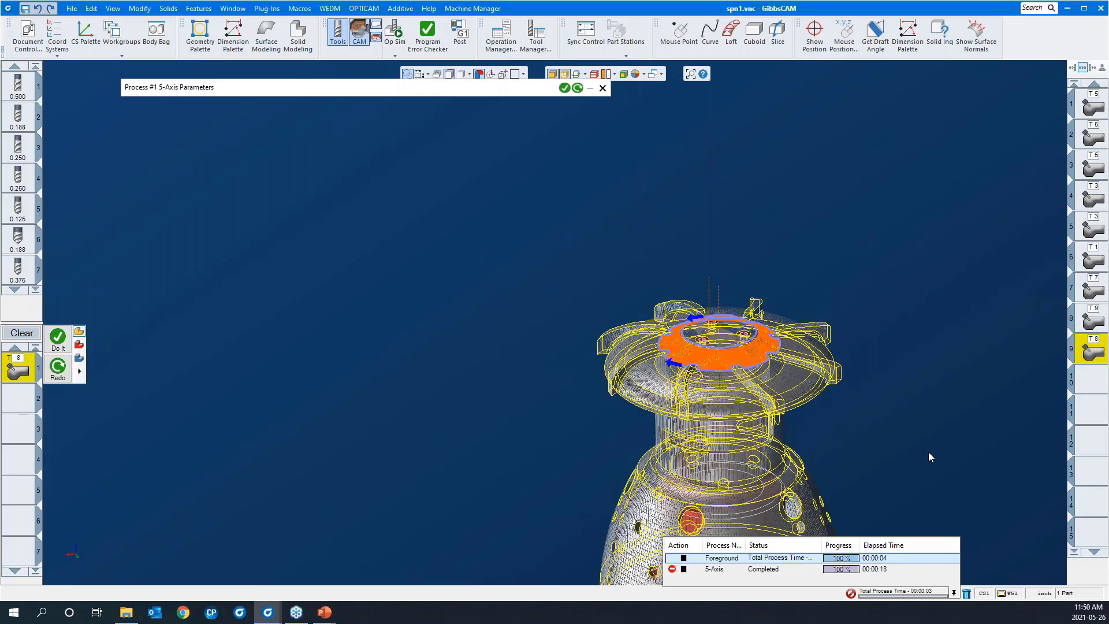
pyautogui.moveTo(704, 388); pyautogui.dragTo(569, 294, button='middle')
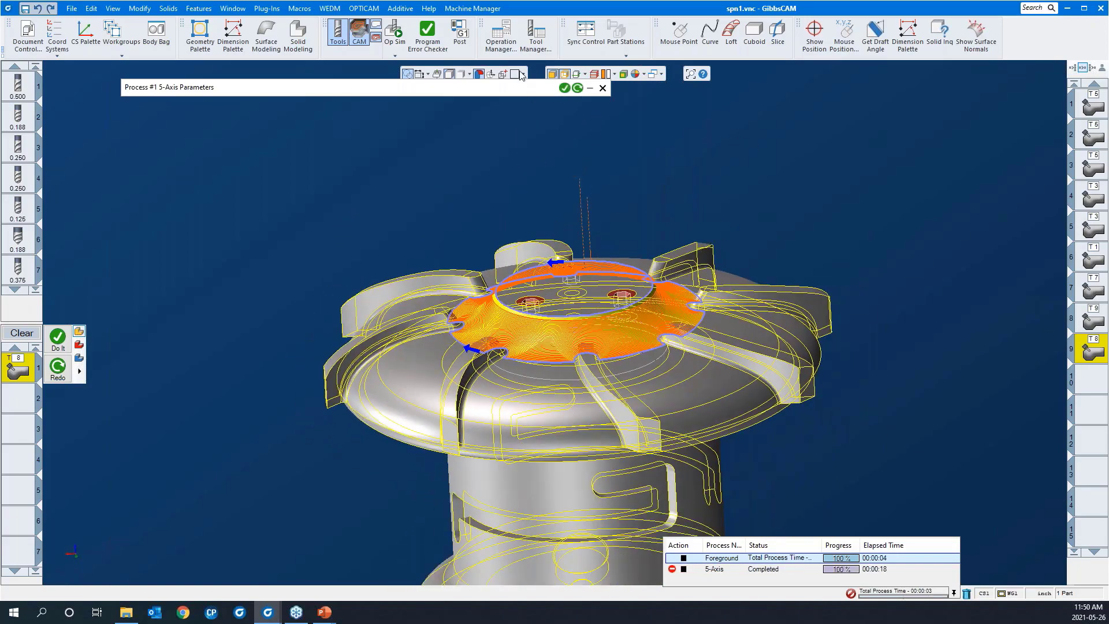
# - Simulate the geodesic operation's material removal in Op Sim, with the playback speed raised to maximum
pyautogui.click(400, 35)
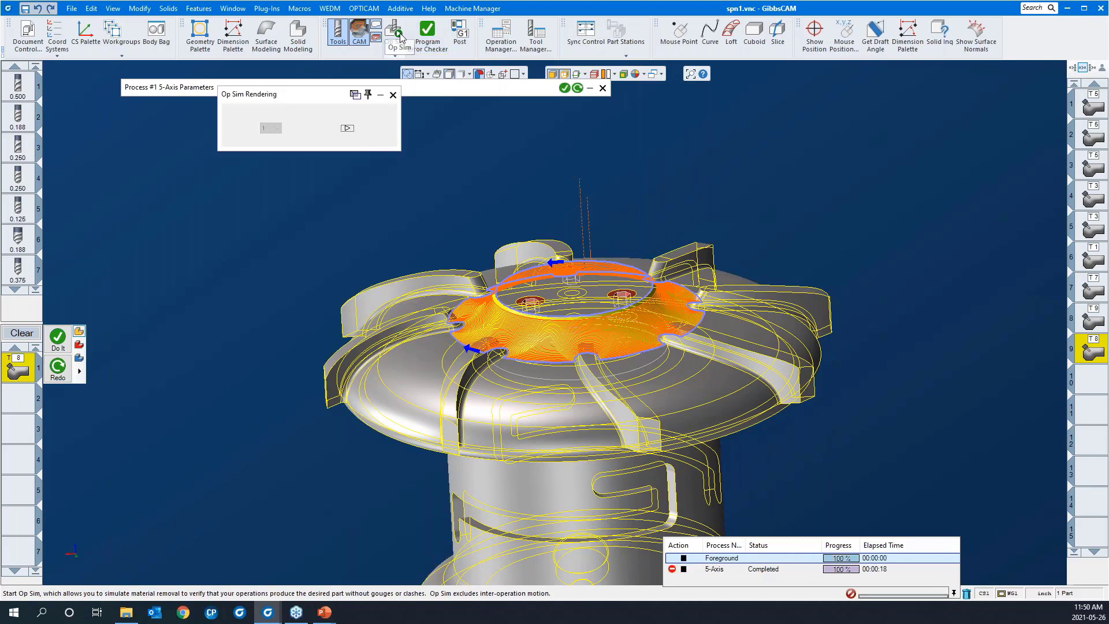
pyautogui.click(345, 127)
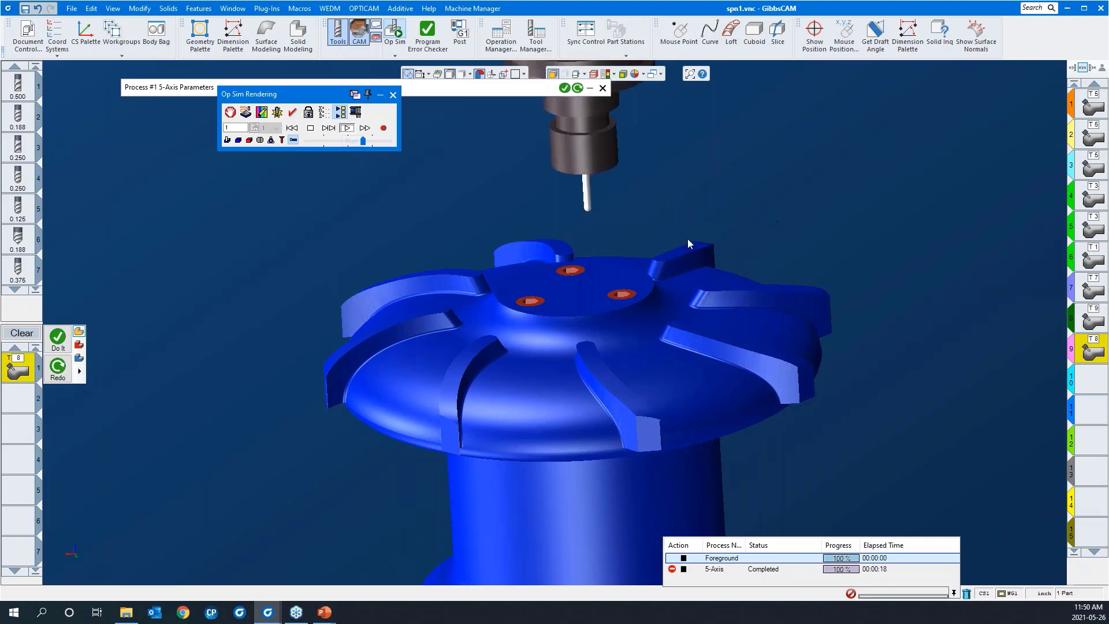
pyautogui.scroll(-5, 684, 241)
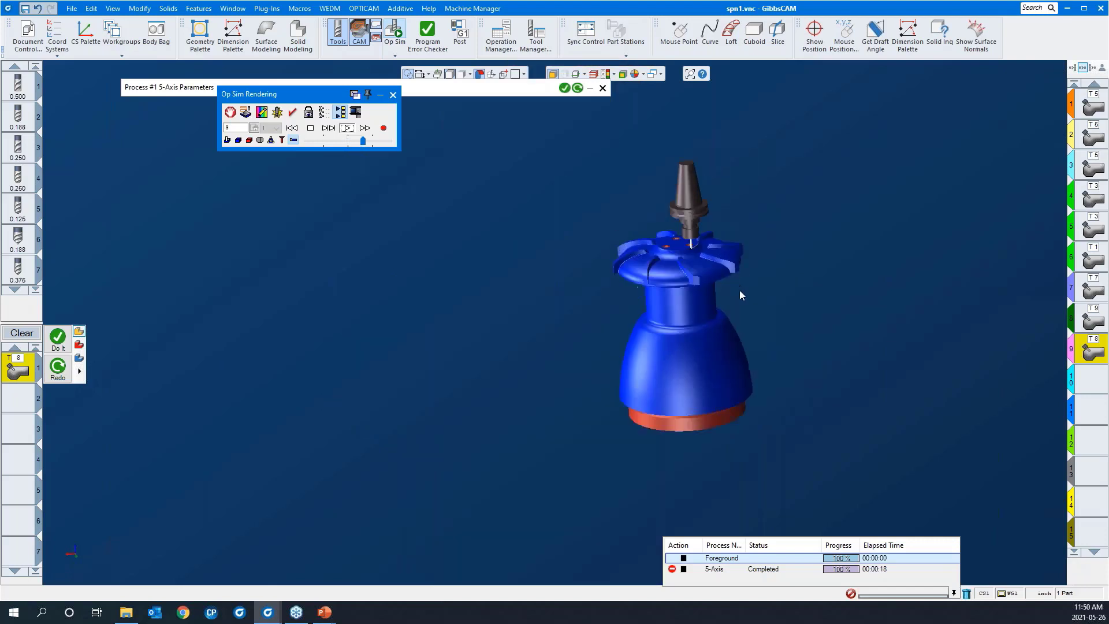
pyautogui.scroll(5, 739, 290)
pyautogui.click(386, 142)
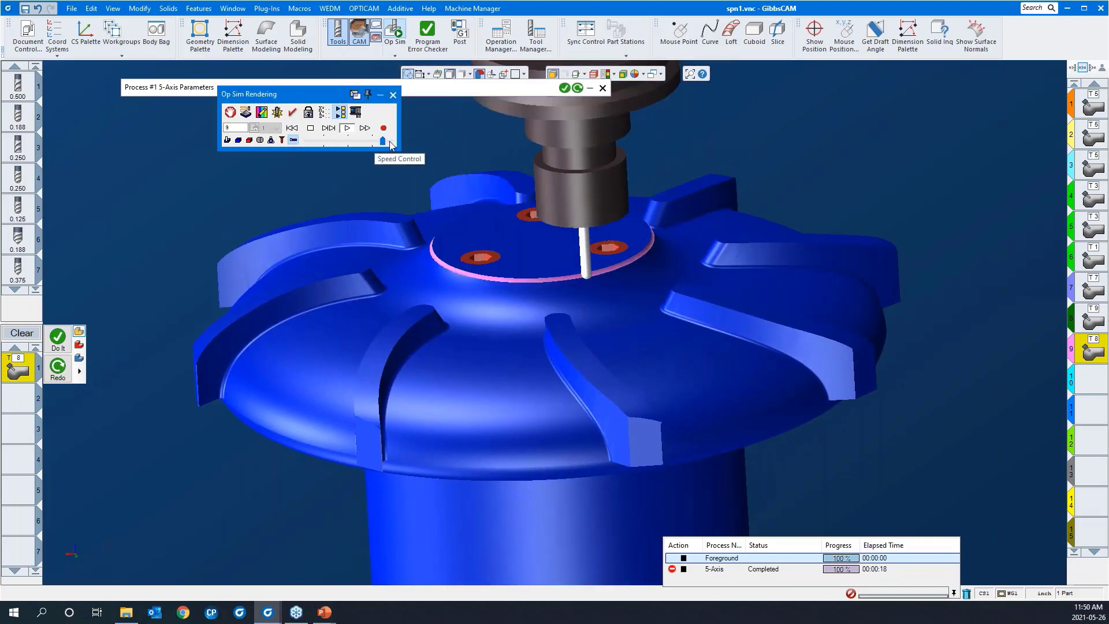
pyautogui.click(385, 143)
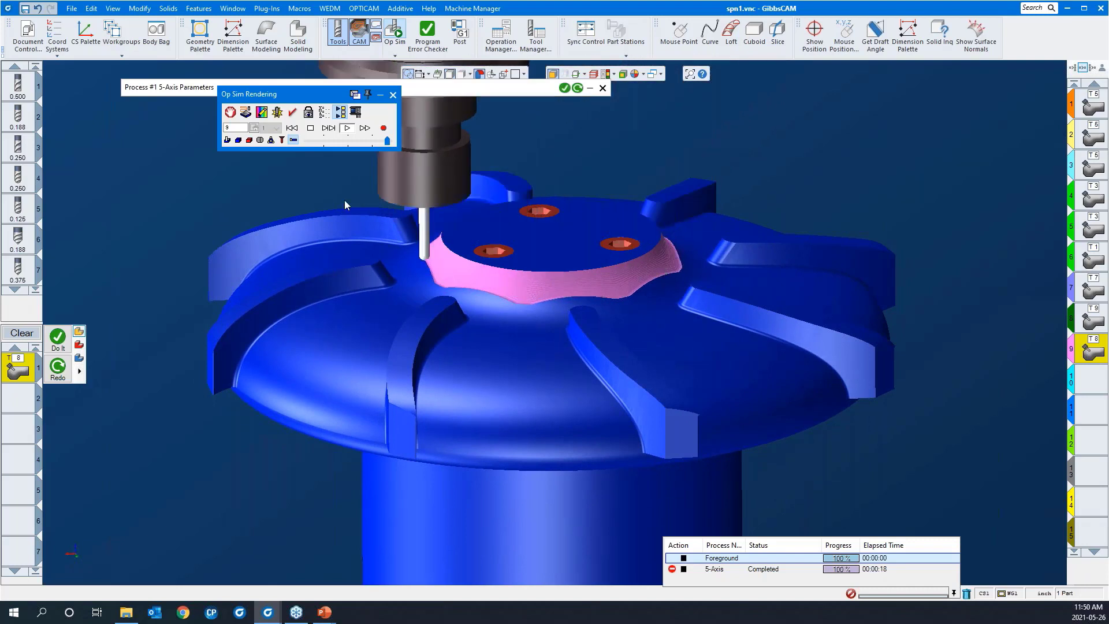
# - Pause and resume the simulation of the ring face finish, stop it near the end of the cut, and switch to PowerPoint
pyautogui.click(326, 133)
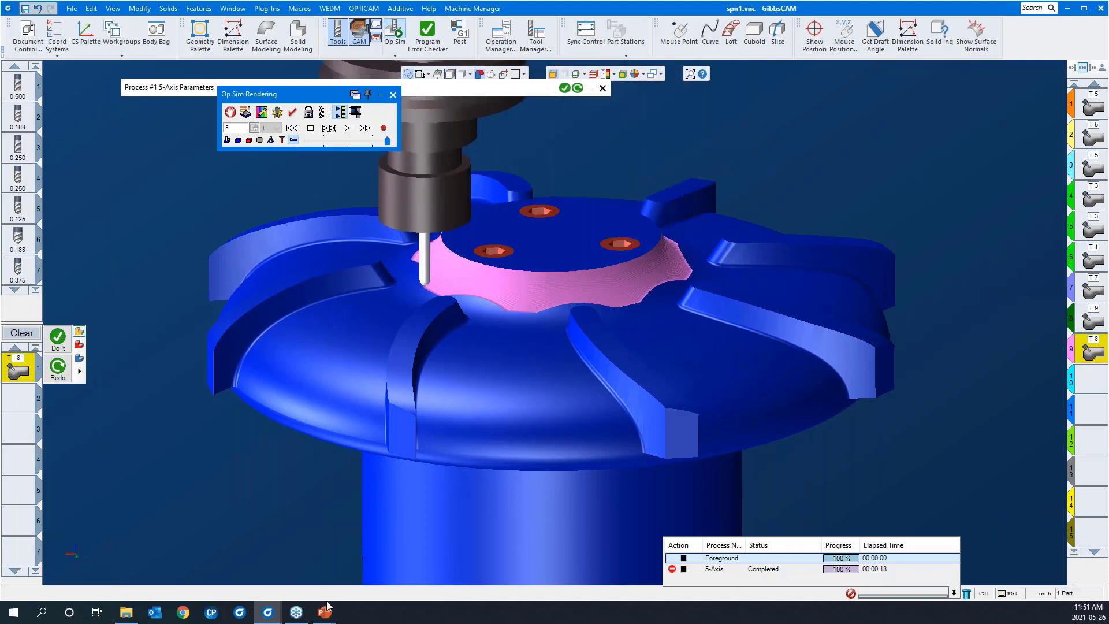
pyautogui.moveTo(327, 615)
pyautogui.click(347, 129)
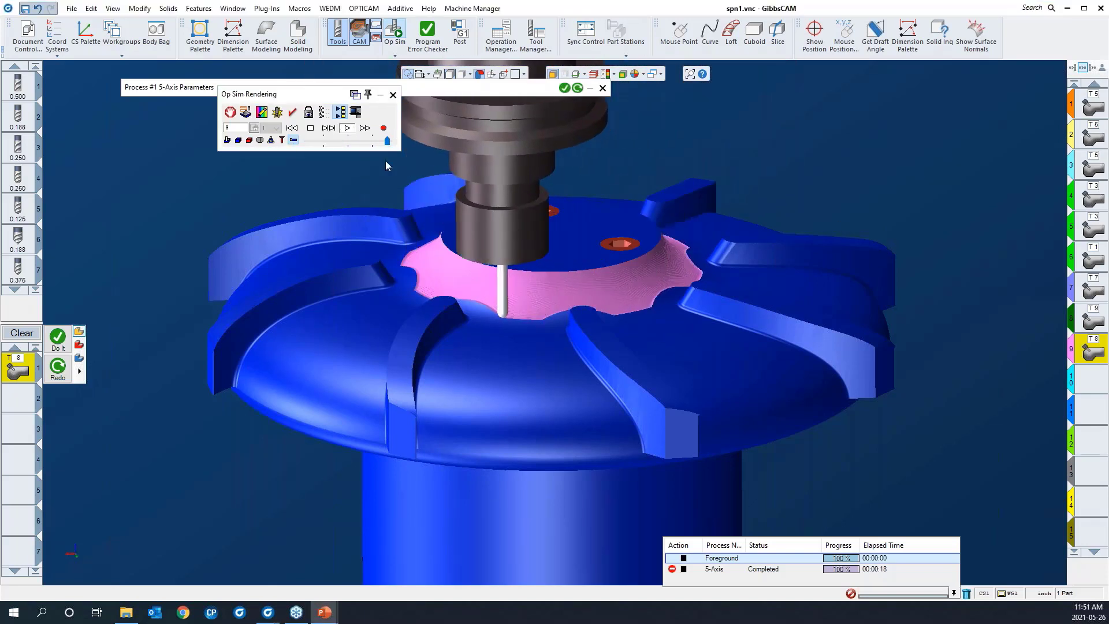
pyautogui.click(327, 129)
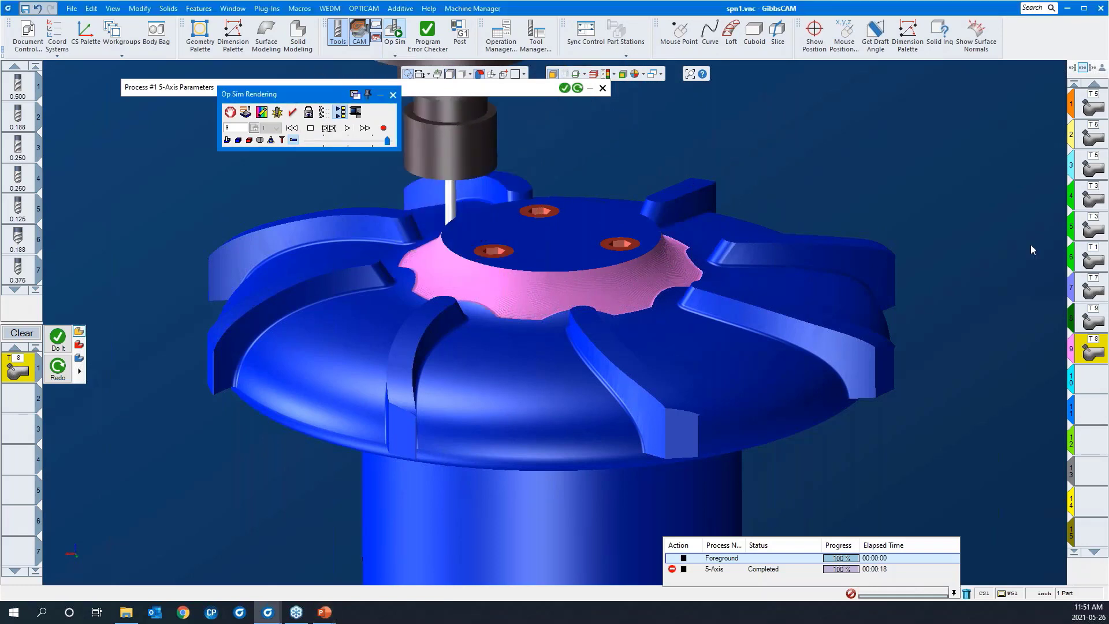
pyautogui.hotkey('alt', 'Tab')
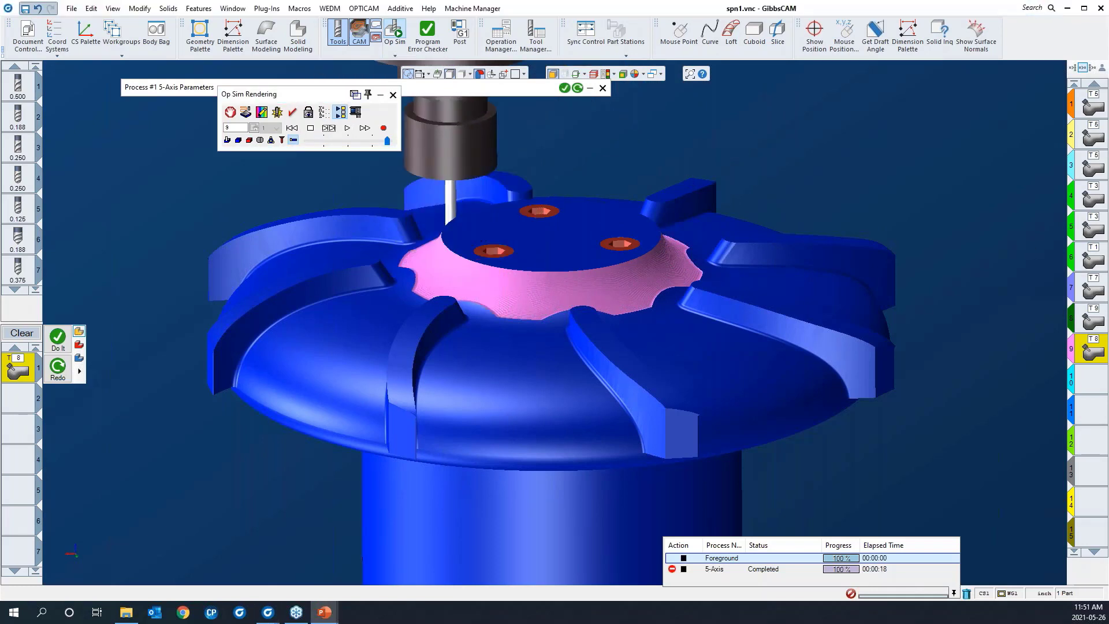